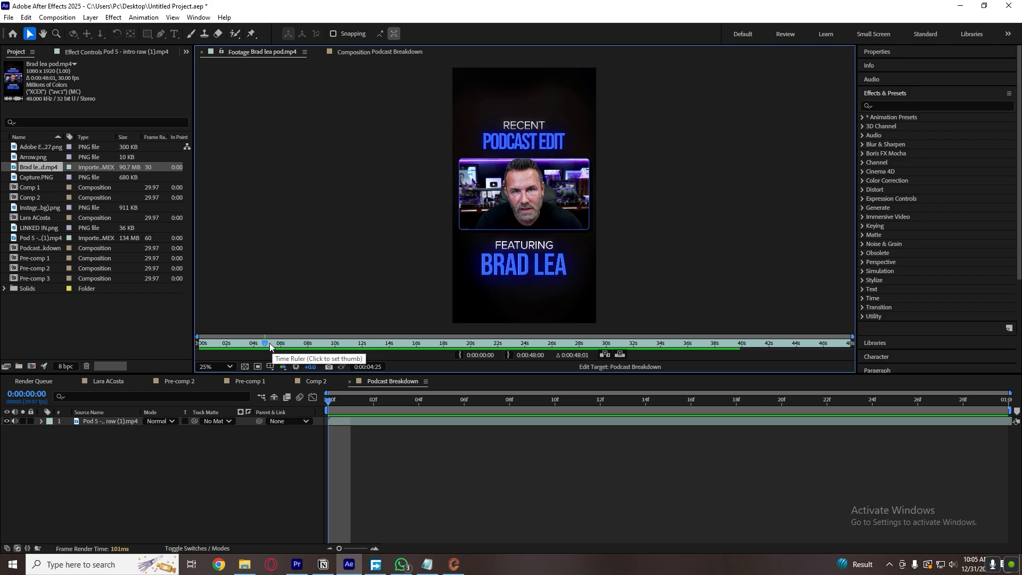
Play and scrub through the opening seconds of the Brad lea pod.mp4 reference footage to examine its caption animations.
key("space")
scroll(550, 215, "up", 2)
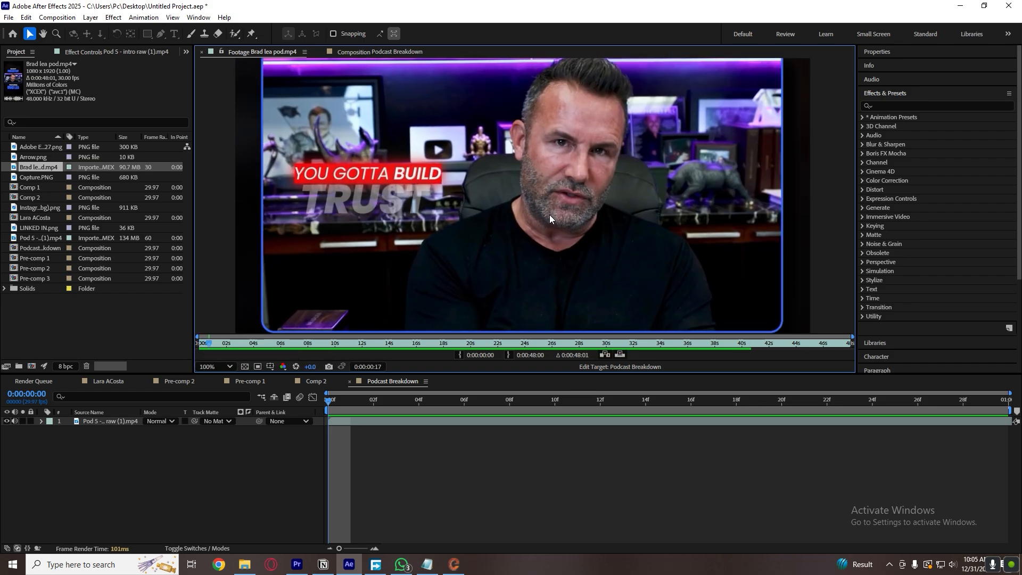
scroll(549, 215, "down", 1)
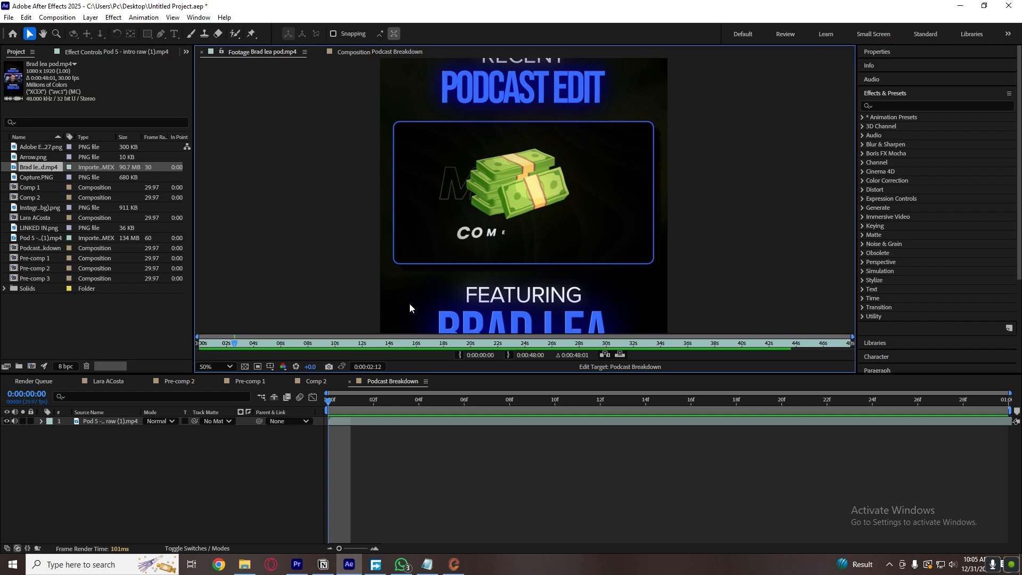
left_click_drag(235, 345, 184, 350)
key("space")
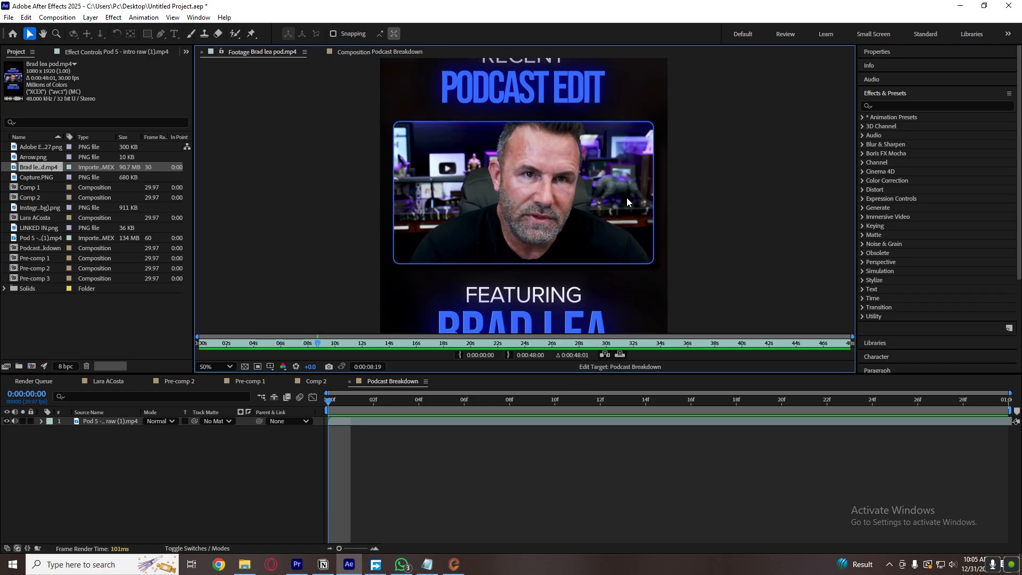
left_click(276, 391)
left_click(280, 54)
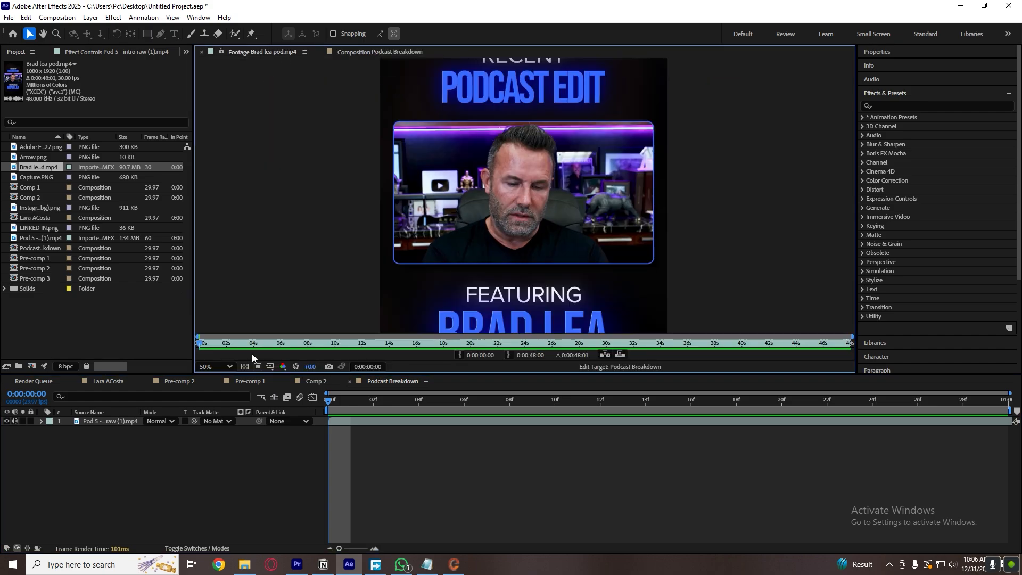
mouse_move(204, 343)
left_mouse_down()
mouse_move(231, 351)
mouse_move(219, 349)
left_mouse_up()
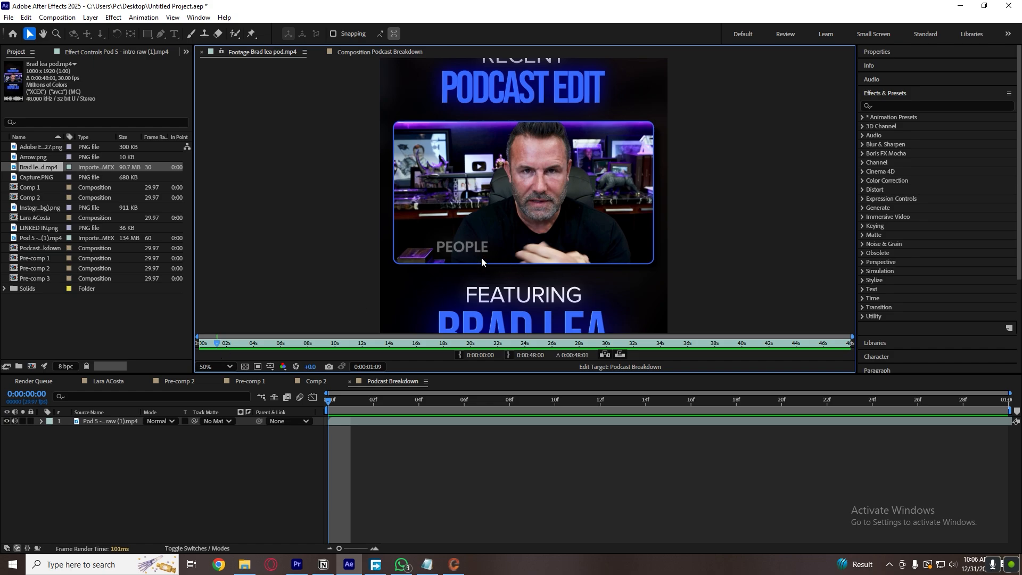
left_click(219, 343)
mouse_move(218, 347)
left_mouse_down()
mouse_move(254, 346)
mouse_move(209, 349)
left_mouse_up()
Preview the raw clip in the Podcast Breakdown composition and compare it with the opening of the reference footage.
left_click(412, 475)
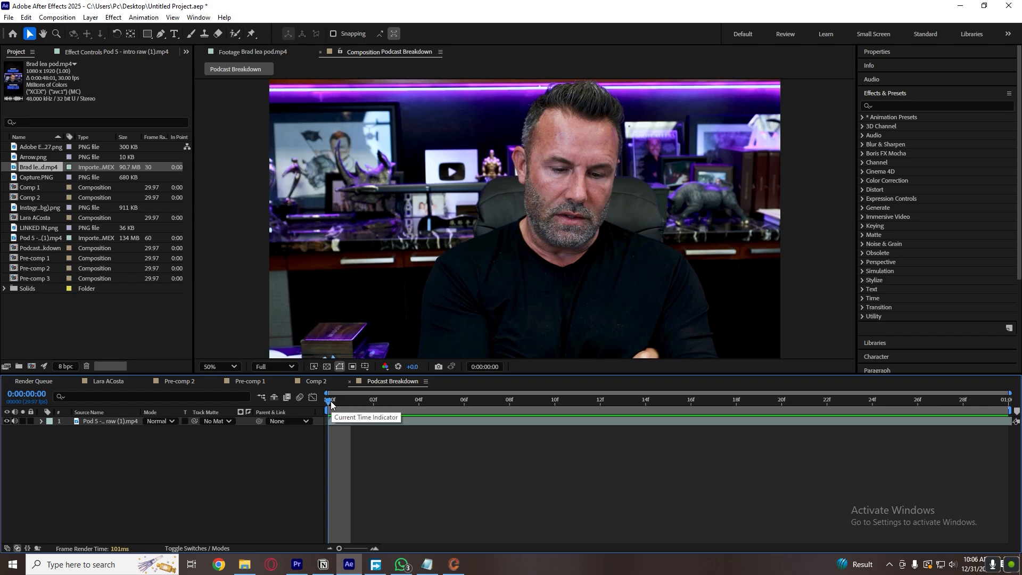
key("space")
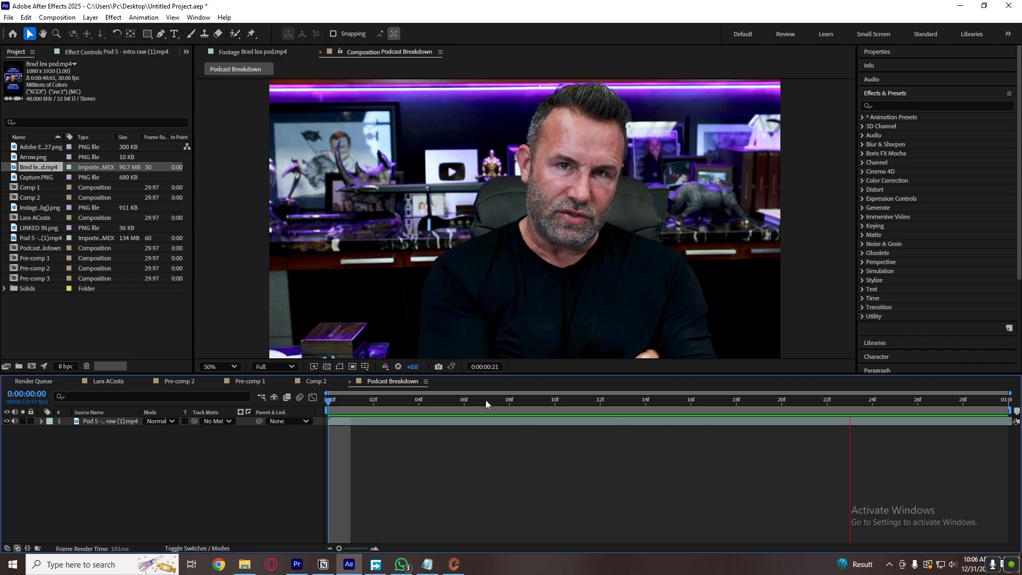
key("space")
key("space")
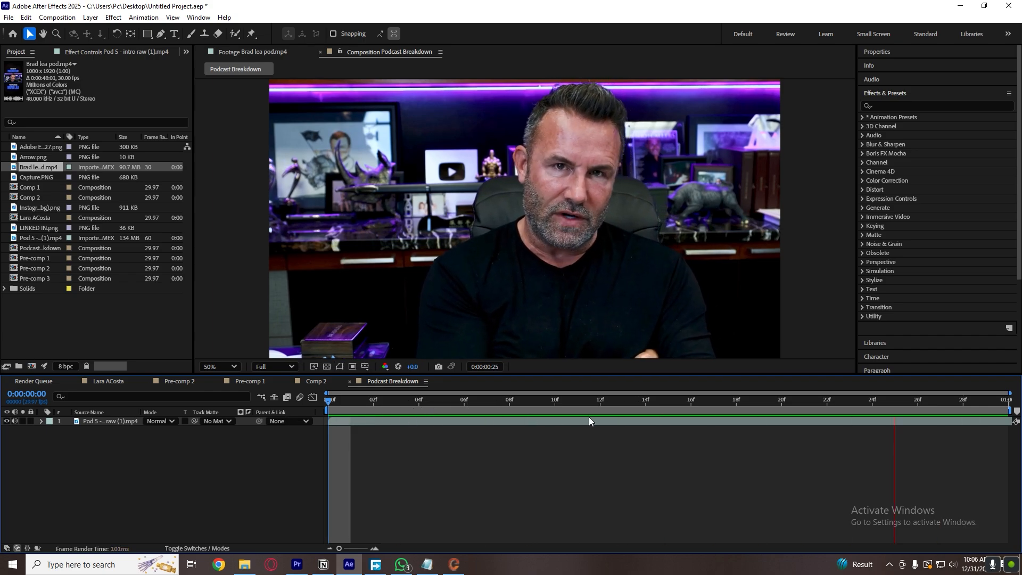
key("space")
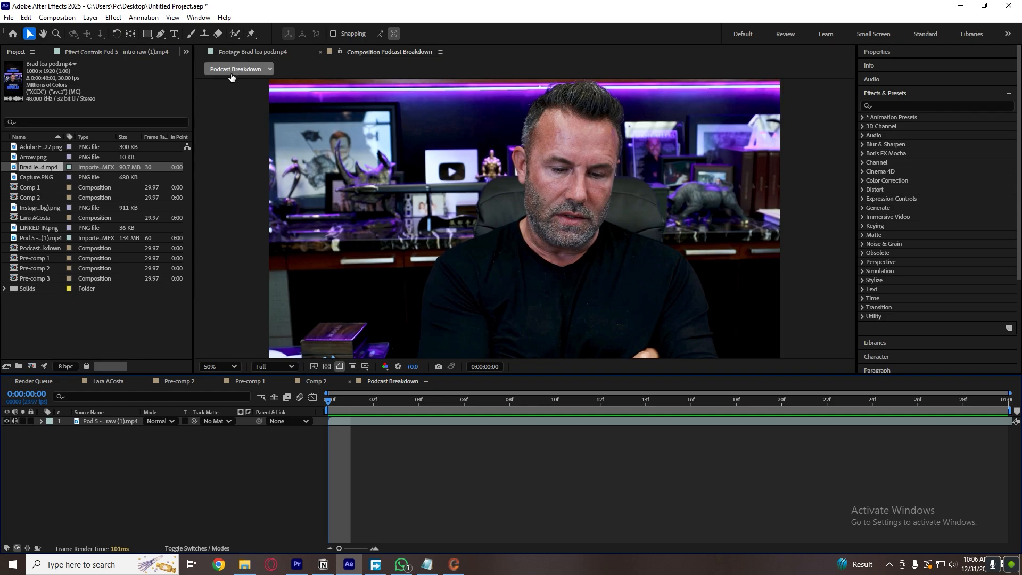
left_click(252, 50)
left_click(205, 344)
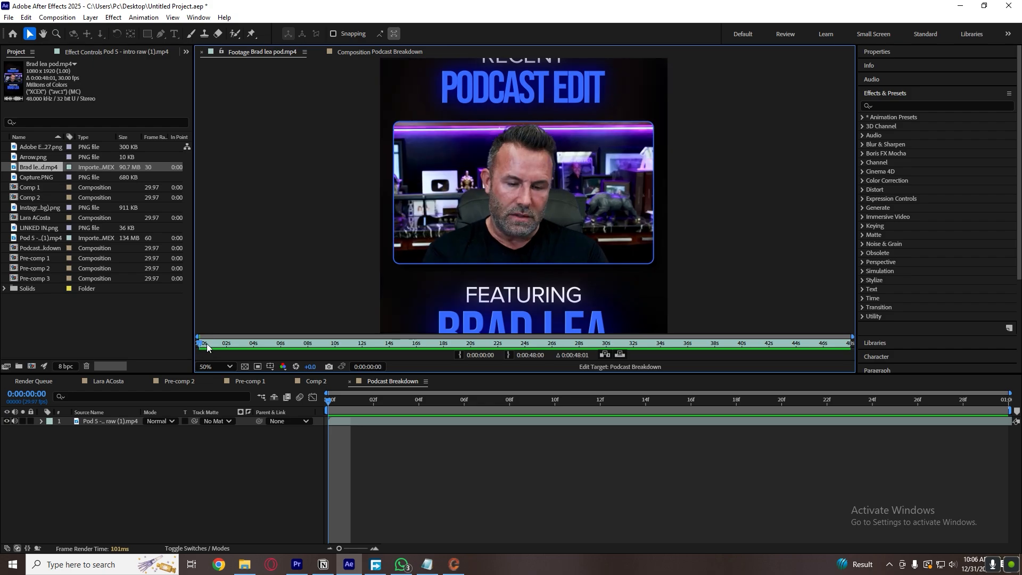
key("space")
Add a text layer reading "You gotta build" to the Podcast Breakdown composition.
left_click(390, 436)
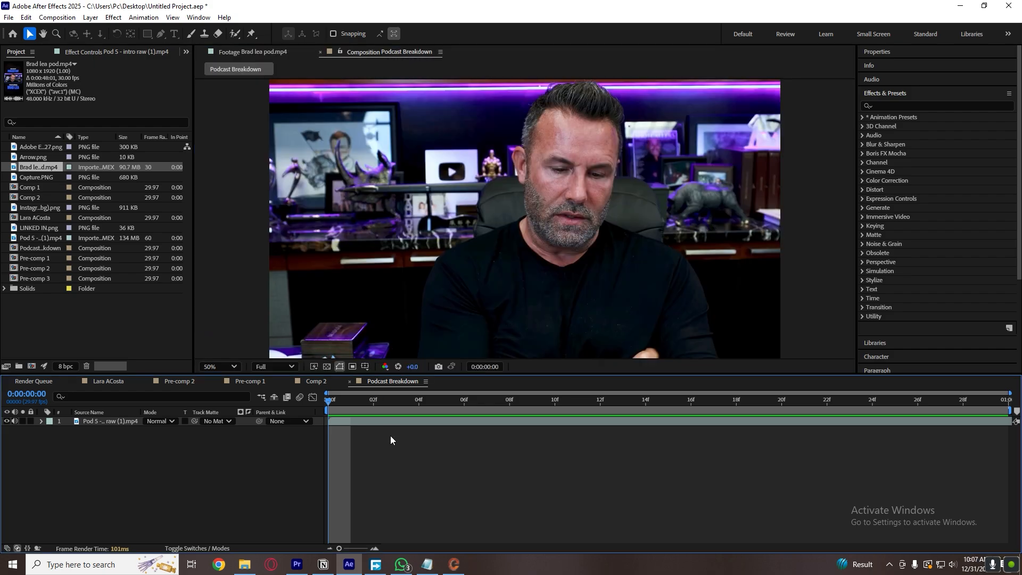
right_click(261, 478)
mouse_move(326, 352)
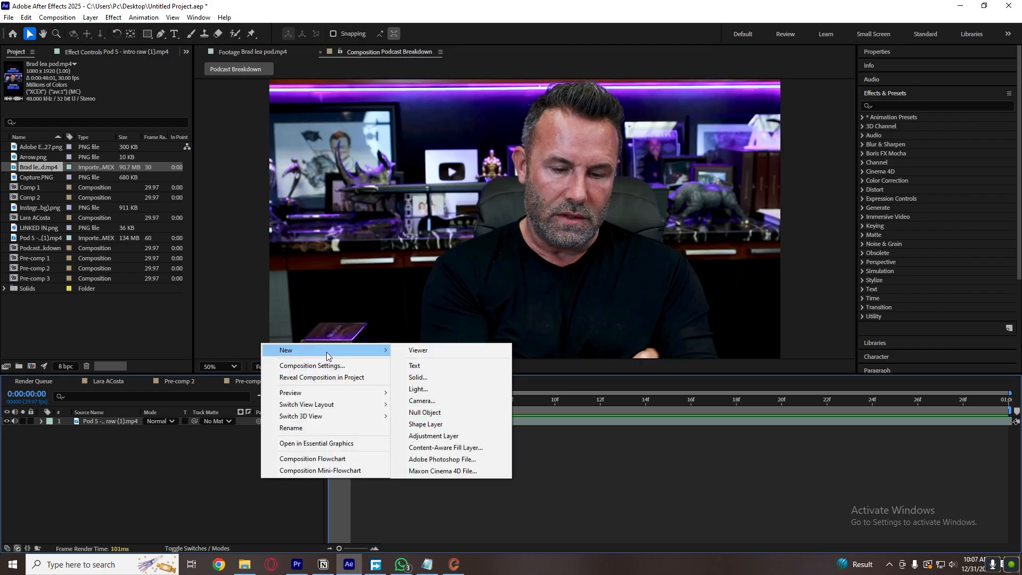
left_click(439, 368)
type("You gotta build")
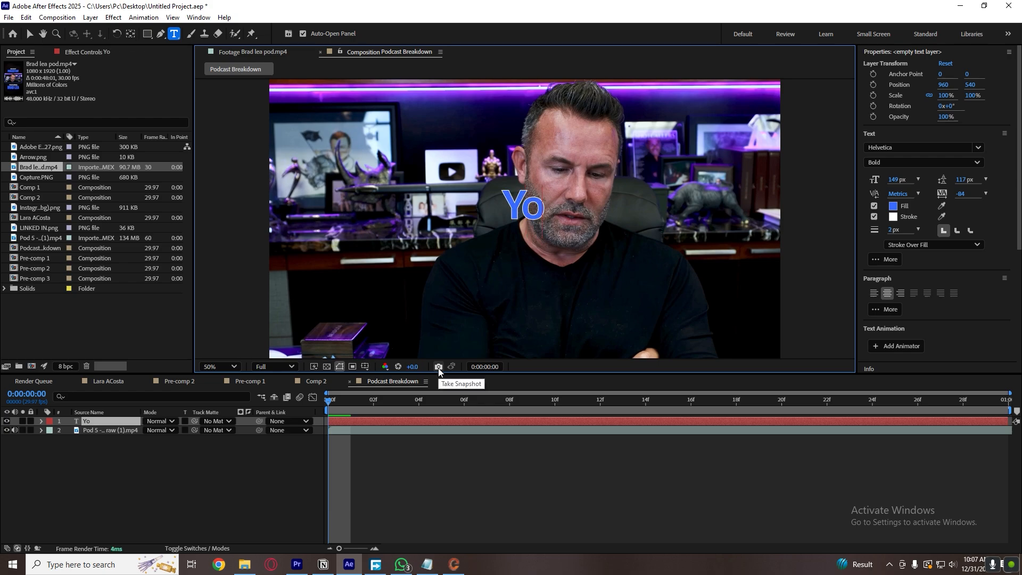
left_click(461, 483)
Remove the stroke from the caption text and set its fill to the near-white F8F8F8.
left_click(506, 228)
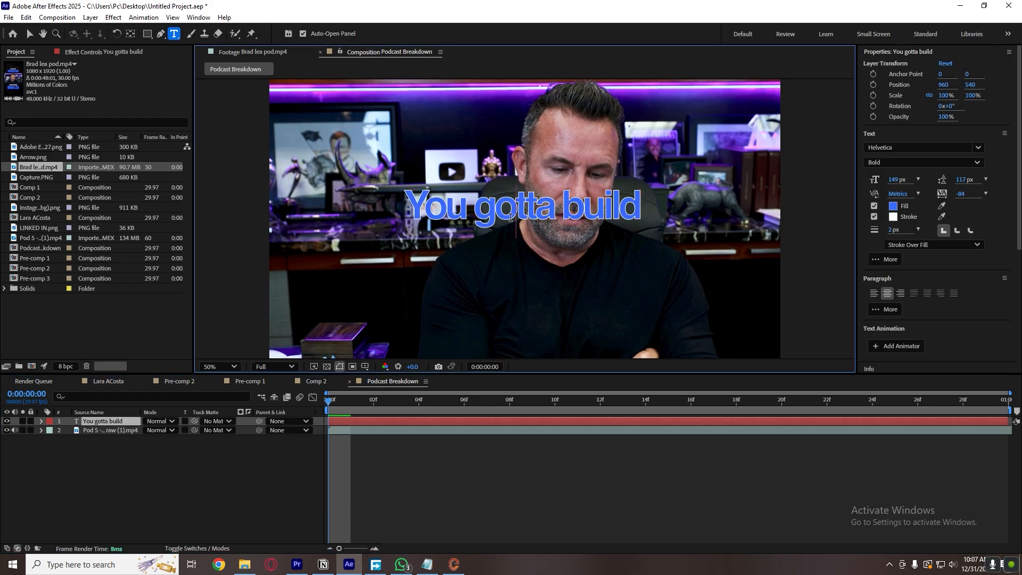
left_click(875, 216)
left_click(893, 206)
left_click(431, 242)
left_click_drag(431, 242, 285, 219)
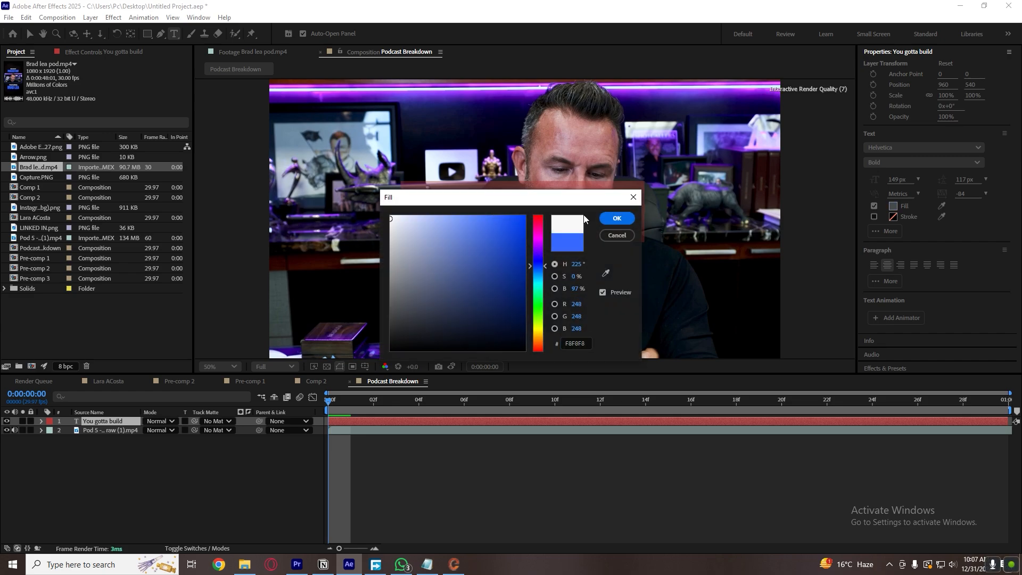
left_click(616, 218)
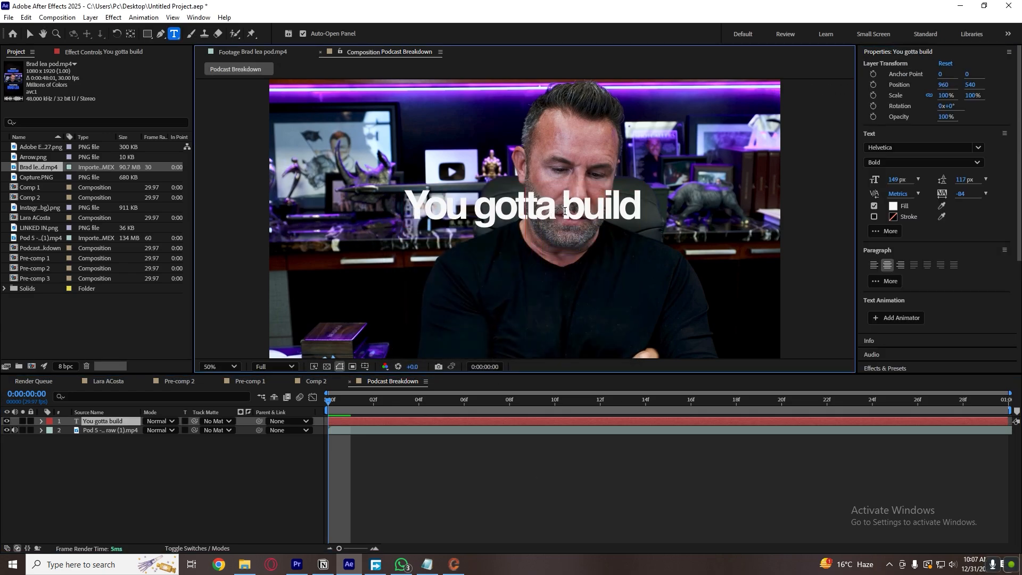
Check the caption style in the reference footage and change the caption's font to Poppins Bold.
left_click(30, 33)
left_click(261, 51)
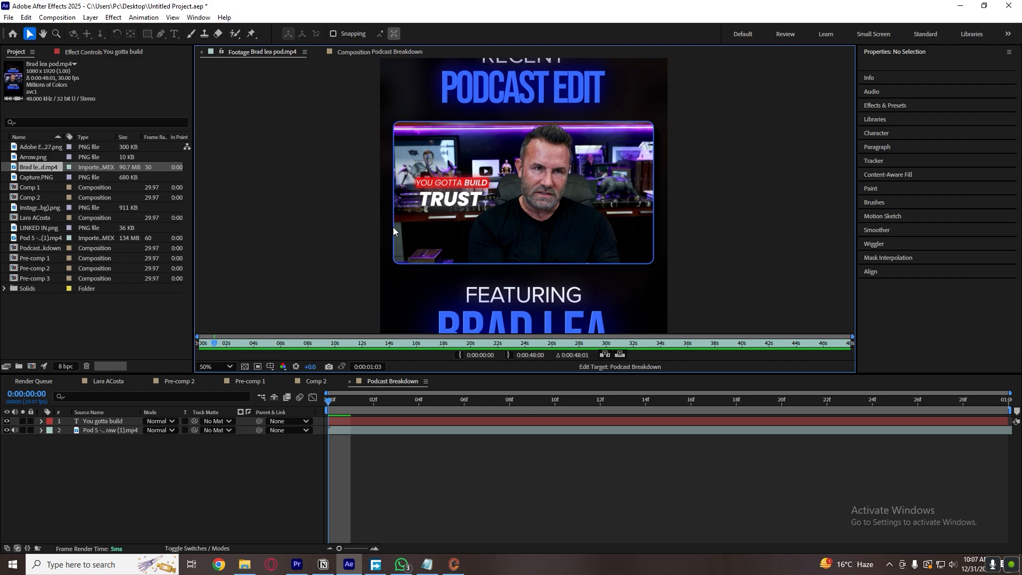
left_click(379, 51)
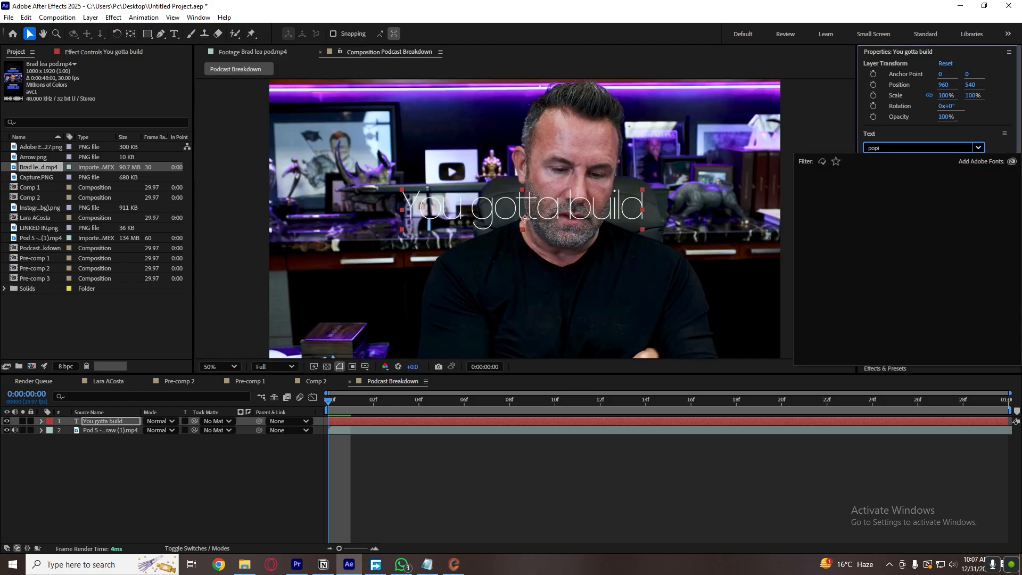
key("BackSpace")
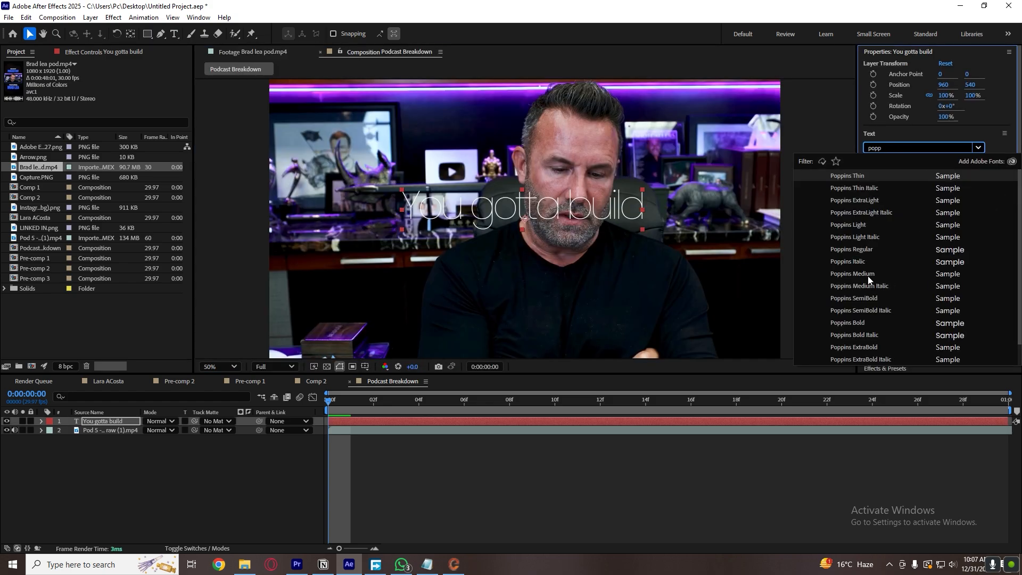
left_click(864, 323)
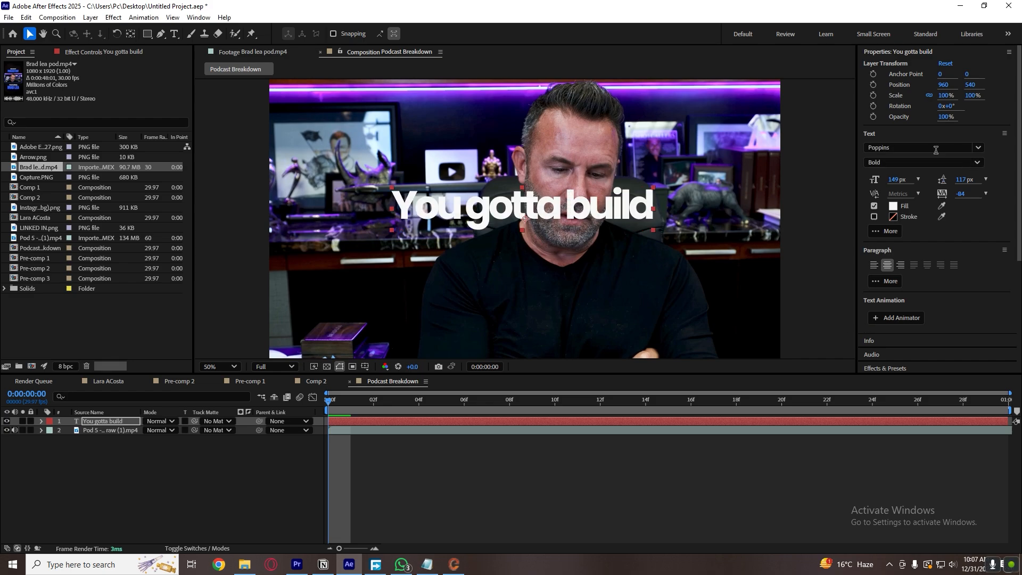
Try the Medium and Italic styles on the Poppins caption and settle on Light.
left_click(914, 164)
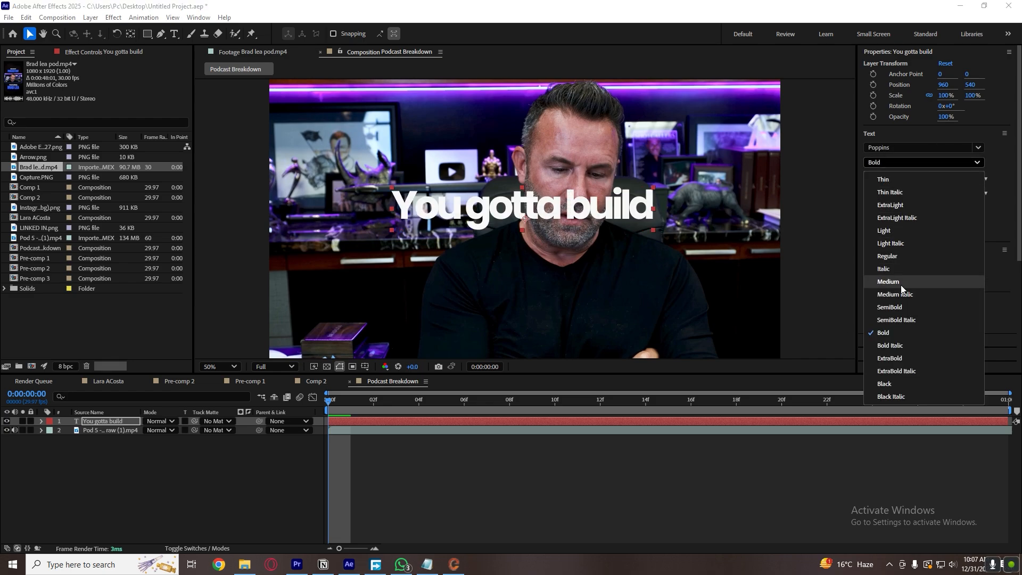
left_click(901, 282)
left_click(924, 163)
left_click(900, 272)
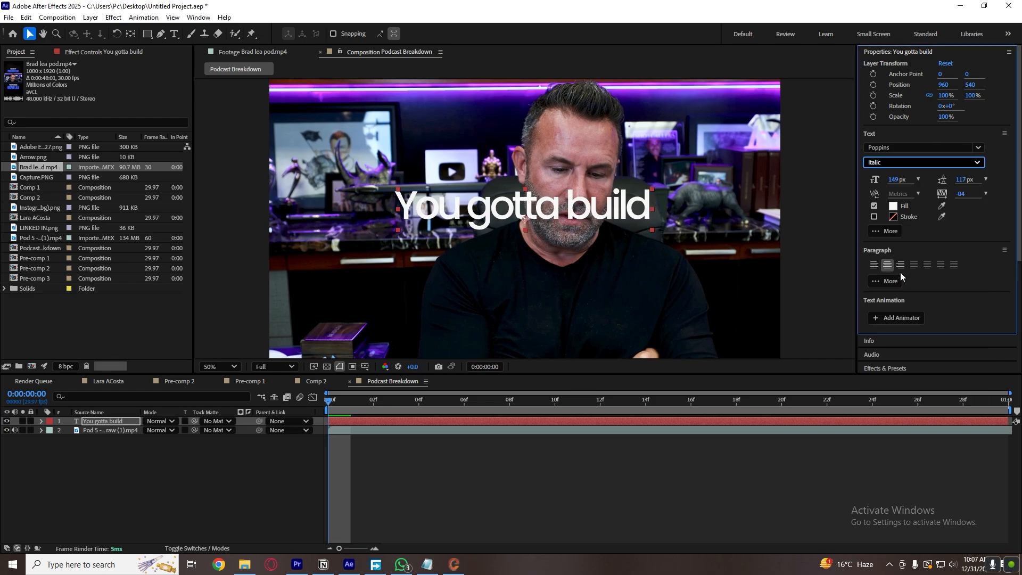
left_click(920, 165)
left_click(909, 233)
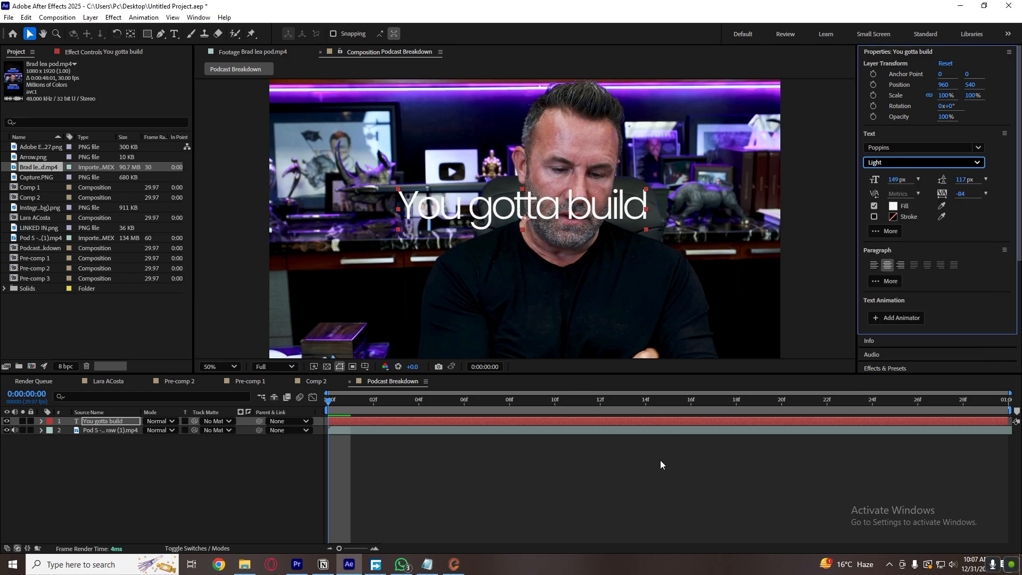
Compare the caption with the reference footage and turn on All Caps for its text.
left_click(660, 460)
left_click(259, 52)
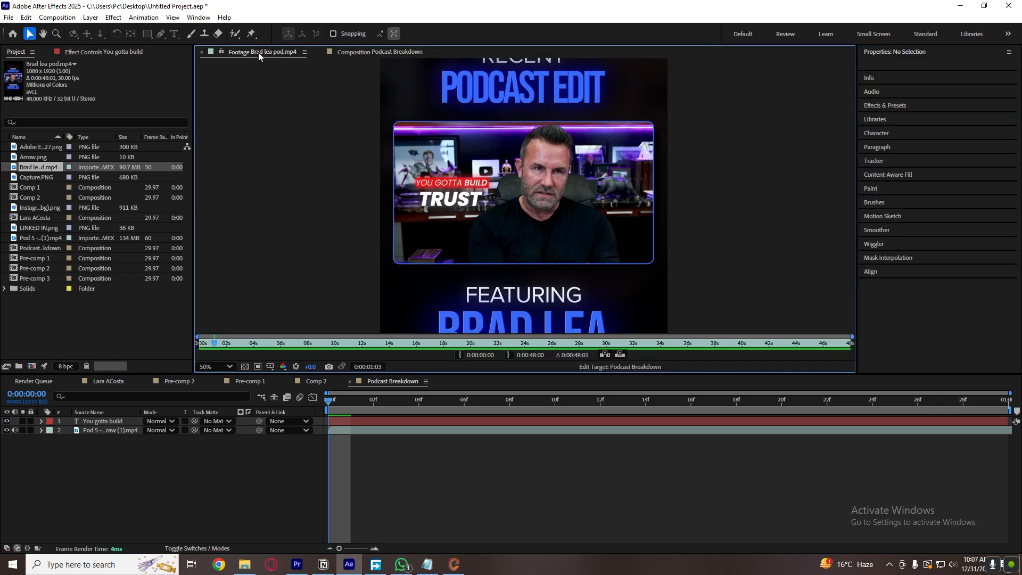
left_click(373, 51)
left_click(516, 208)
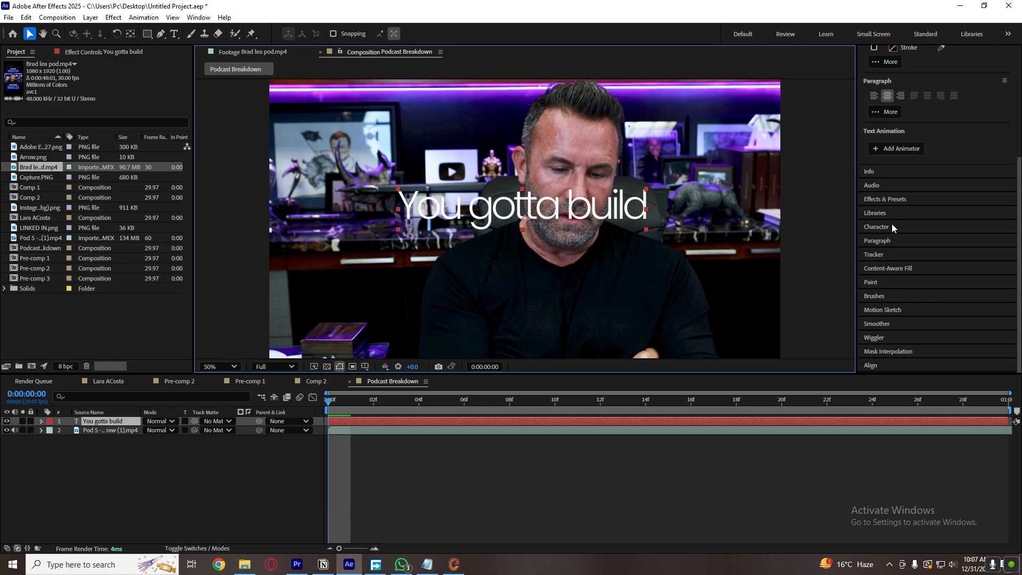
left_click(892, 227)
left_click(904, 237)
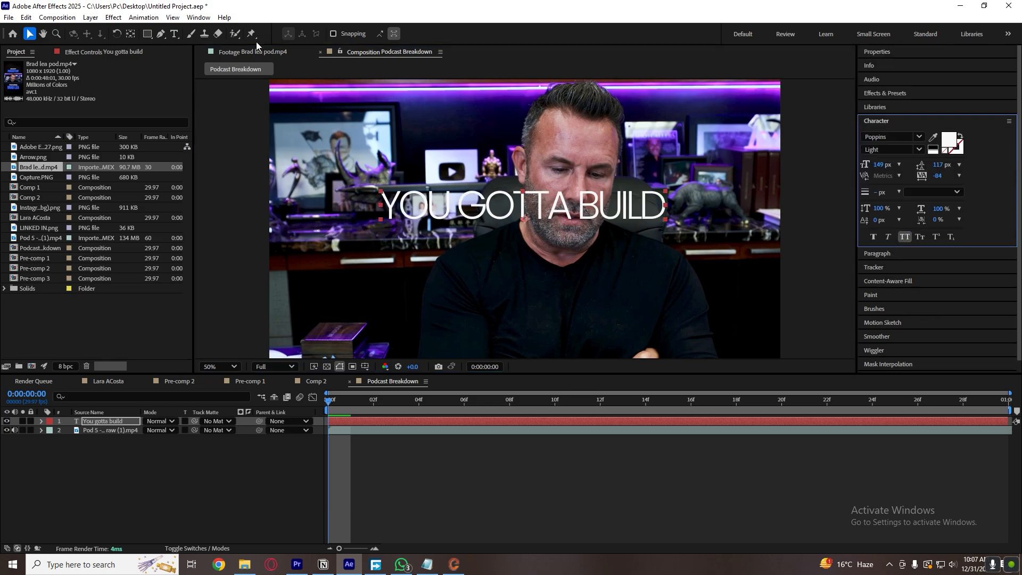
Reduce the caption's font size to 80 px and move it beside the speaker's head, following the reference layout.
left_click(264, 52)
left_click(372, 52)
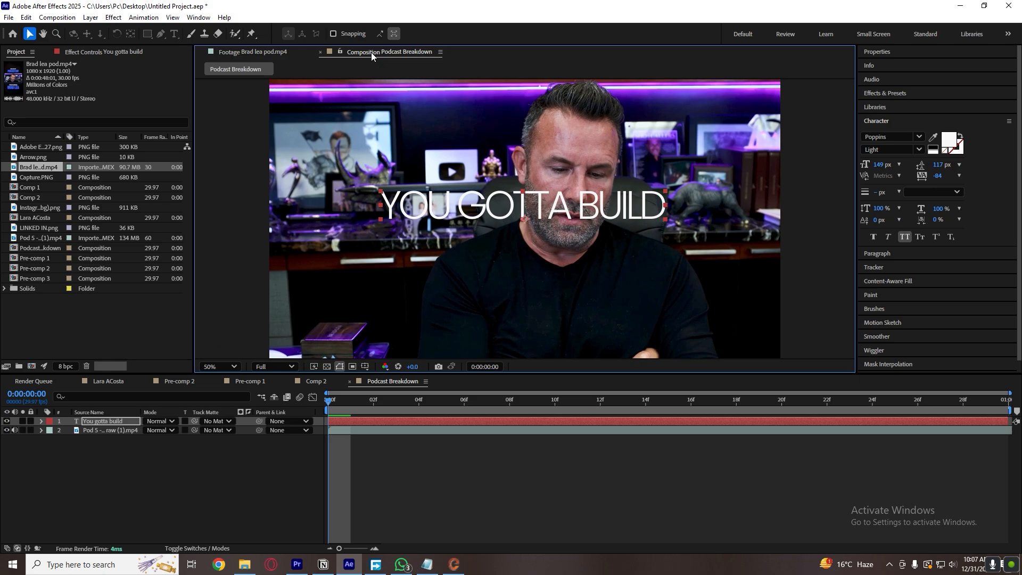
mouse_move(662, 222)
left_mouse_down()
mouse_move(627, 209)
mouse_move(653, 222)
left_mouse_up()
key("ctrl+z")
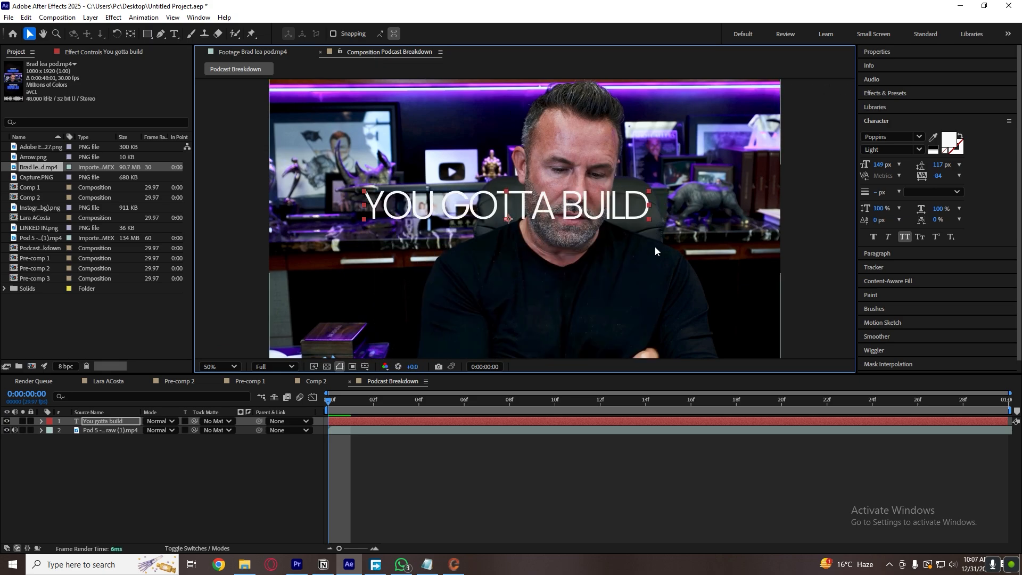
left_click_drag(878, 164, 842, 165)
left_click_drag(551, 219, 412, 194)
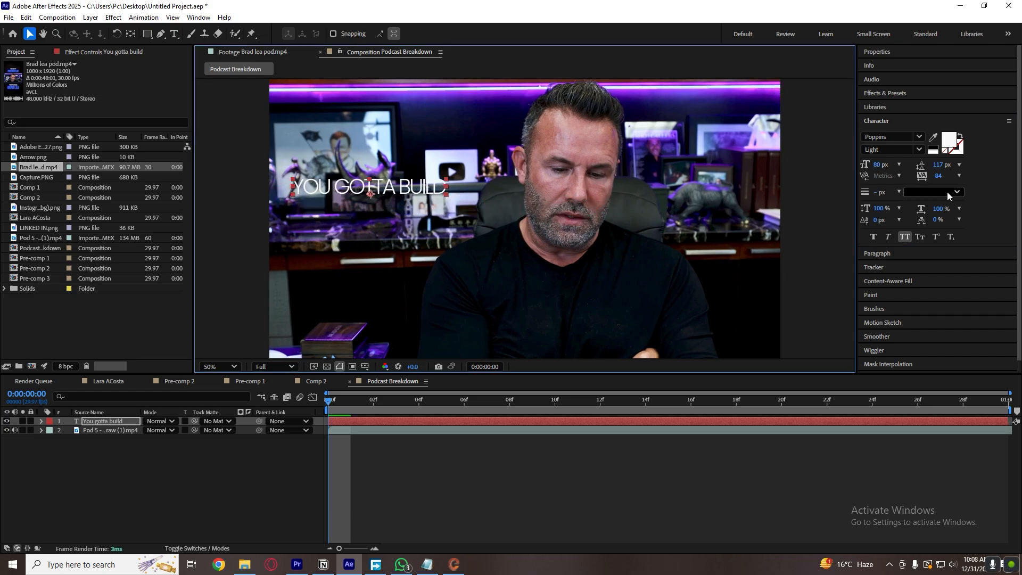
Set the caption's tracking to 0, nudge its position slightly and change the font style to Light Italic.
left_click(940, 177)
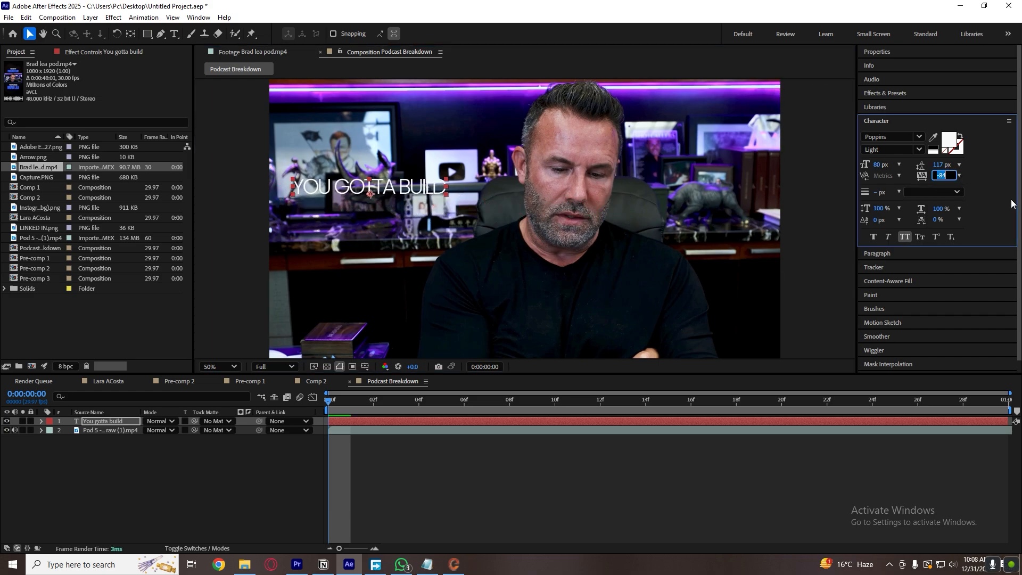
type("0")
key("Return")
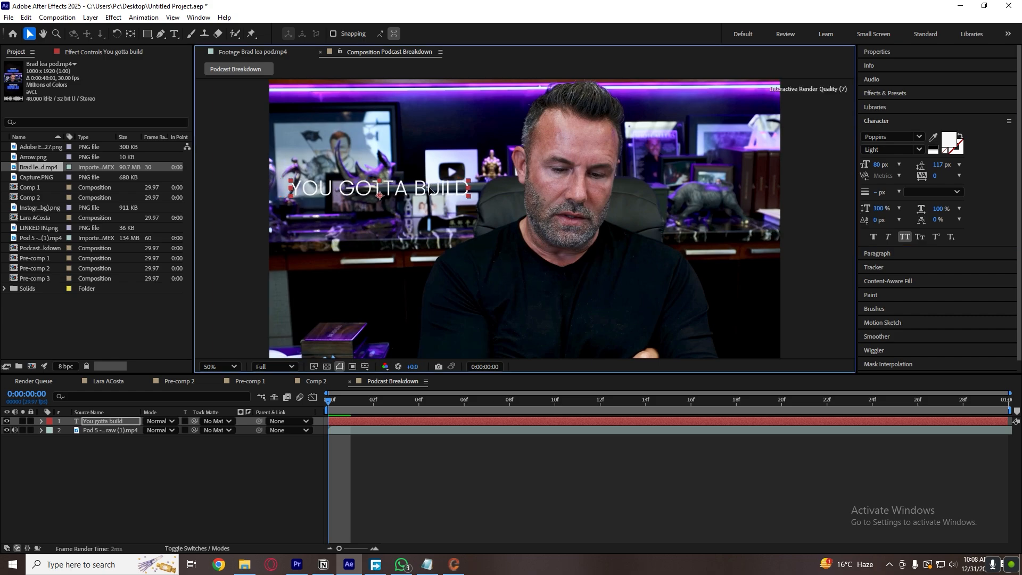
left_click_drag(430, 189, 435, 188)
left_click(905, 149)
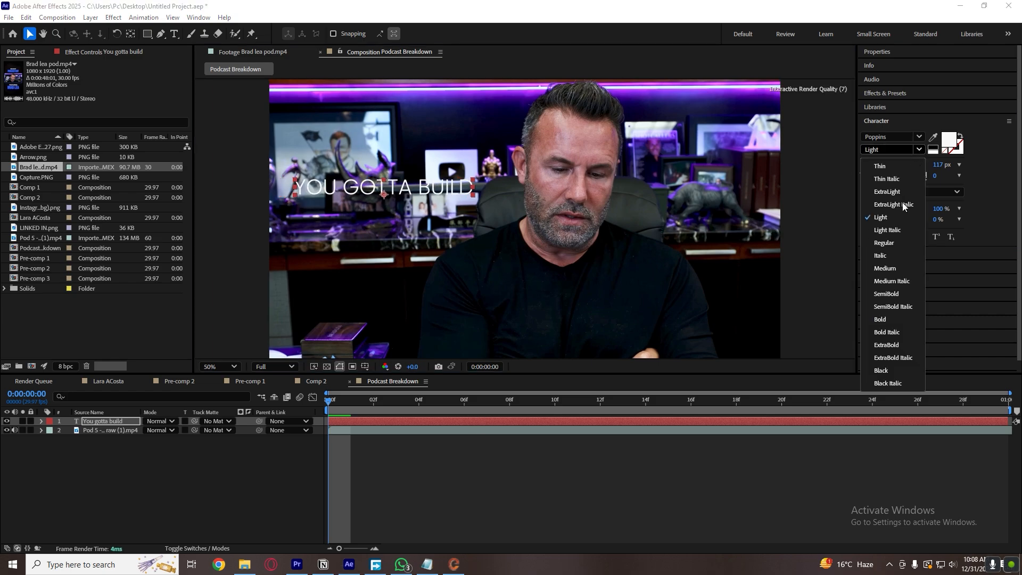
left_click(888, 230)
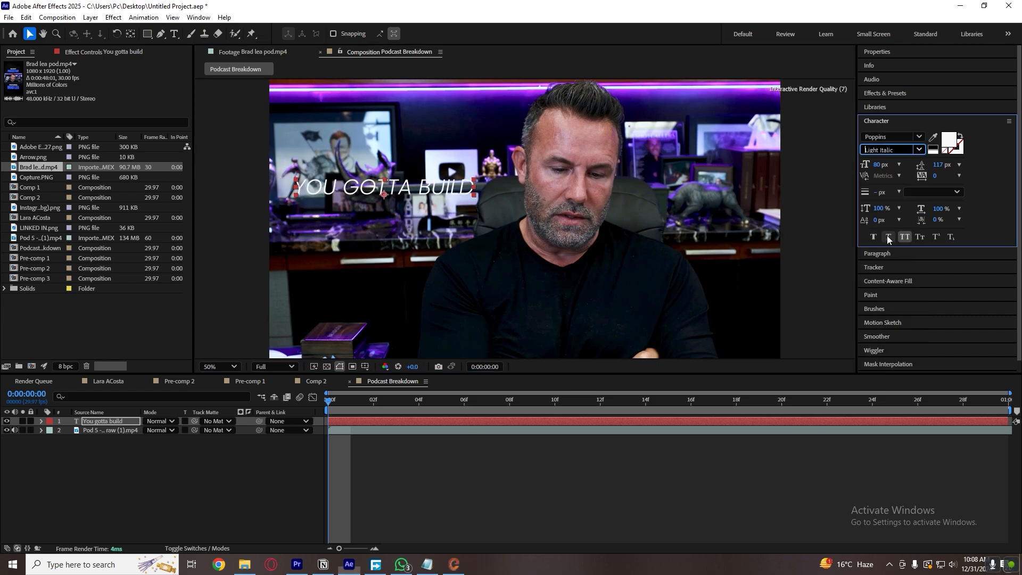
Reduce the caption's font size further to 58 px.
left_click(471, 194, "shift")
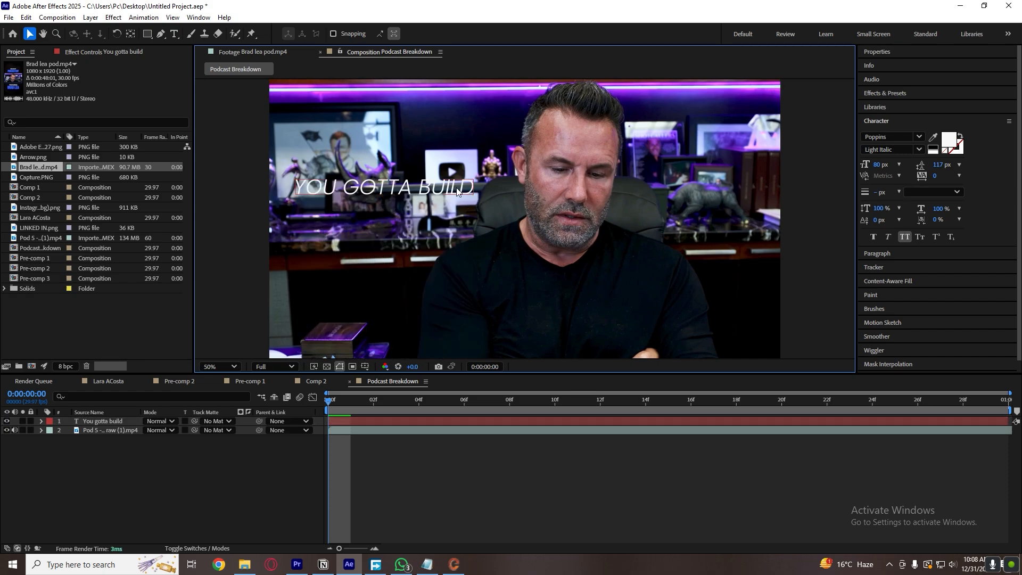
left_click(459, 189)
left_click(468, 192, "shift")
mouse_move(880, 165)
left_mouse_down()
mouse_move(856, 166)
mouse_move(868, 166)
left_mouse_up()
left_click(552, 433)
Duplicate the caption layer and place the two copies one directly beneath the other.
left_click(534, 423)
left_click_drag(391, 192, 383, 215)
left_click(399, 460)
left_click(398, 423)
key("ctrl+d")
left_click(390, 474)
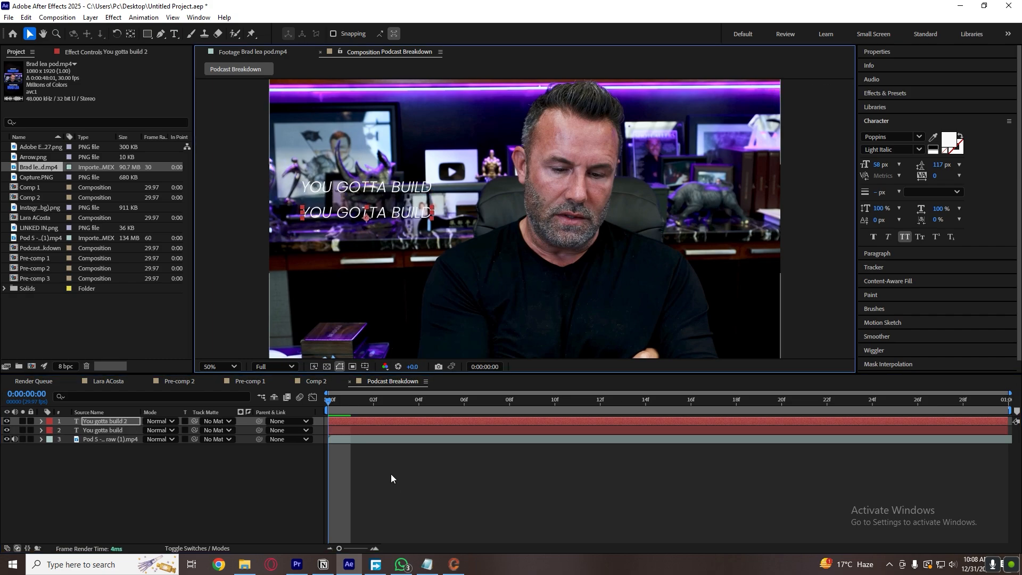
Replace the text of the lower caption copy with "TRUST".
left_click(361, 423)
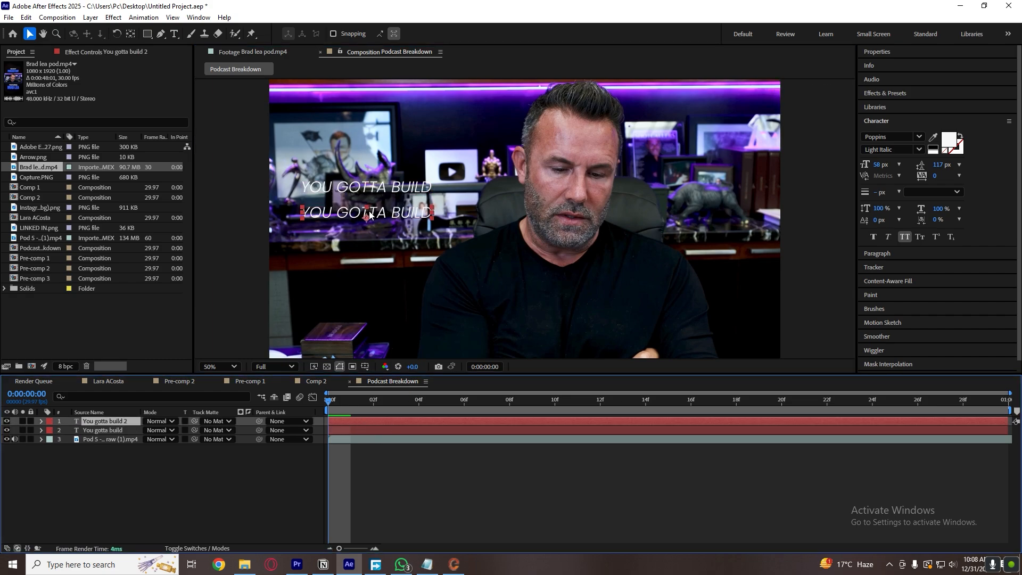
double_click(384, 213)
type("TRUST")
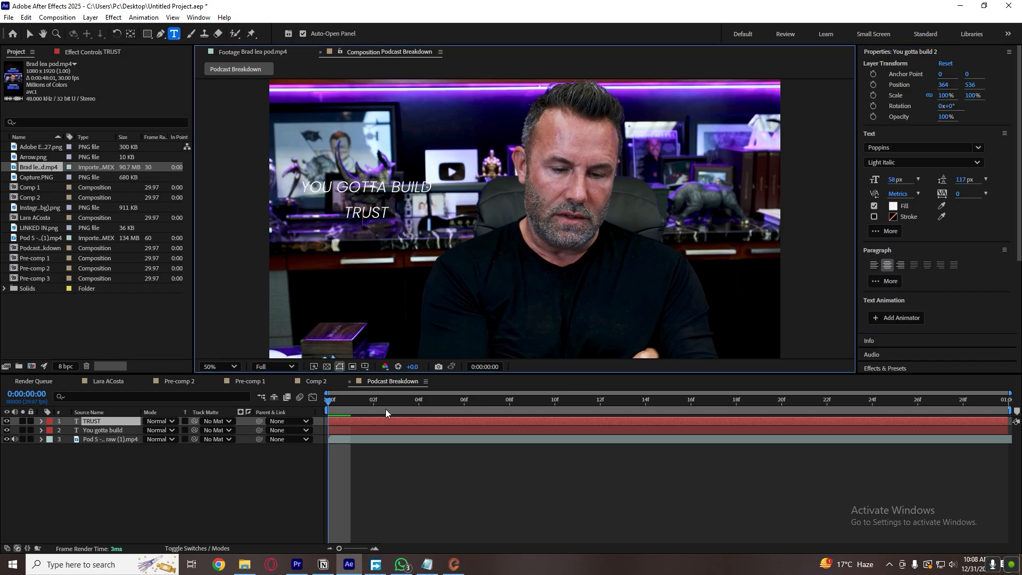
left_click(396, 463)
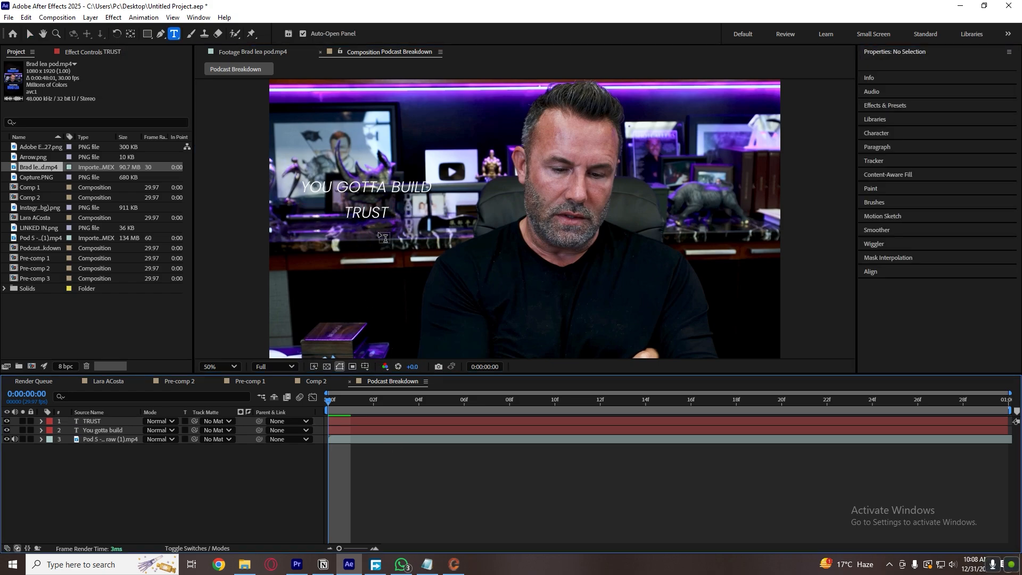
Enlarge the TRUST text to 132 px, position it beneath "YOU GOTTA BUILD" and preview the composition.
key("v")
left_click(370, 212)
left_click_drag(896, 181, 928, 175)
left_click_drag(383, 207, 378, 216)
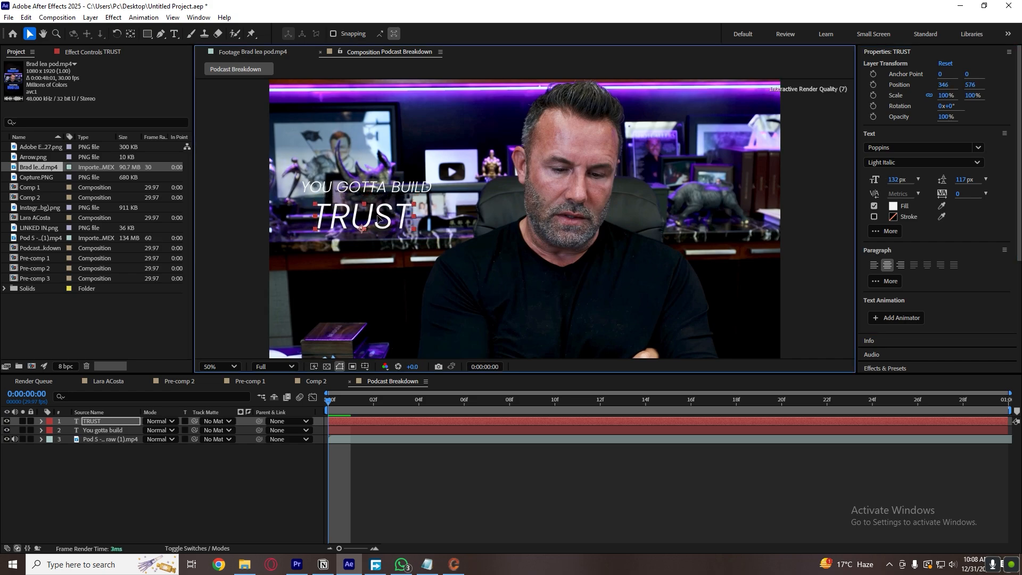
left_click(330, 405)
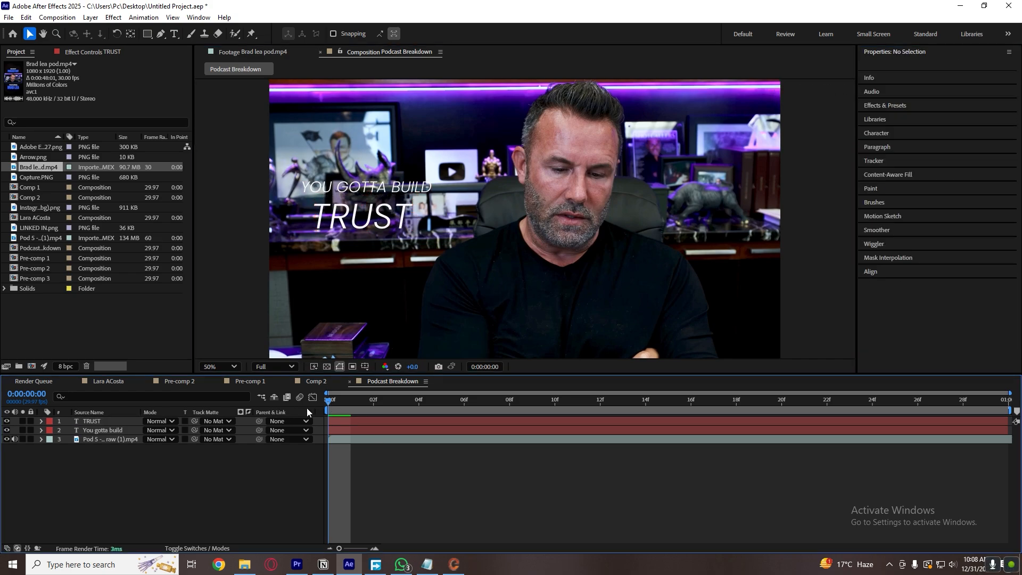
key("space")
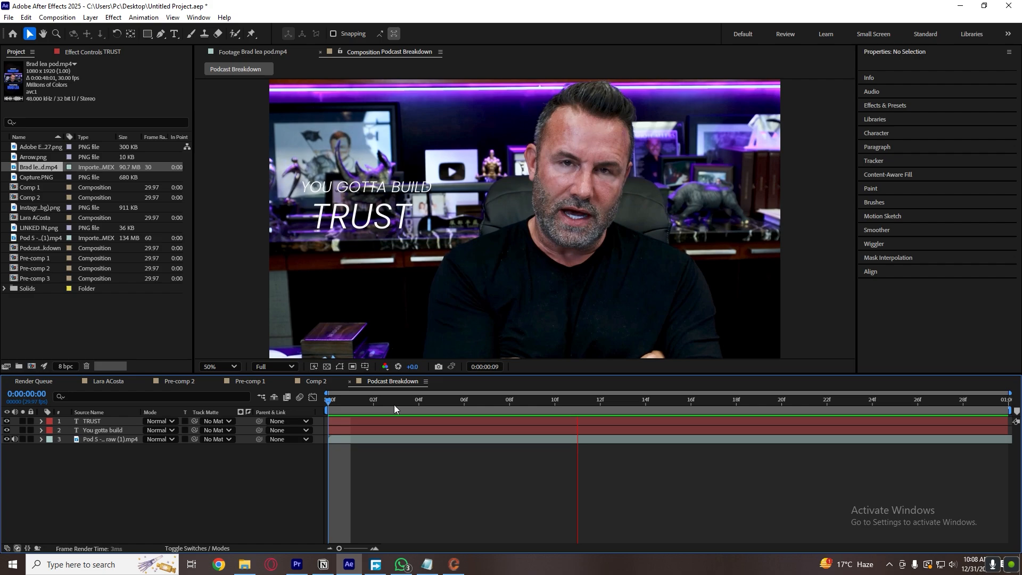
key("space")
Compare the TRUST text with the reference footage and set its font style to Bold Italic.
left_click(380, 229)
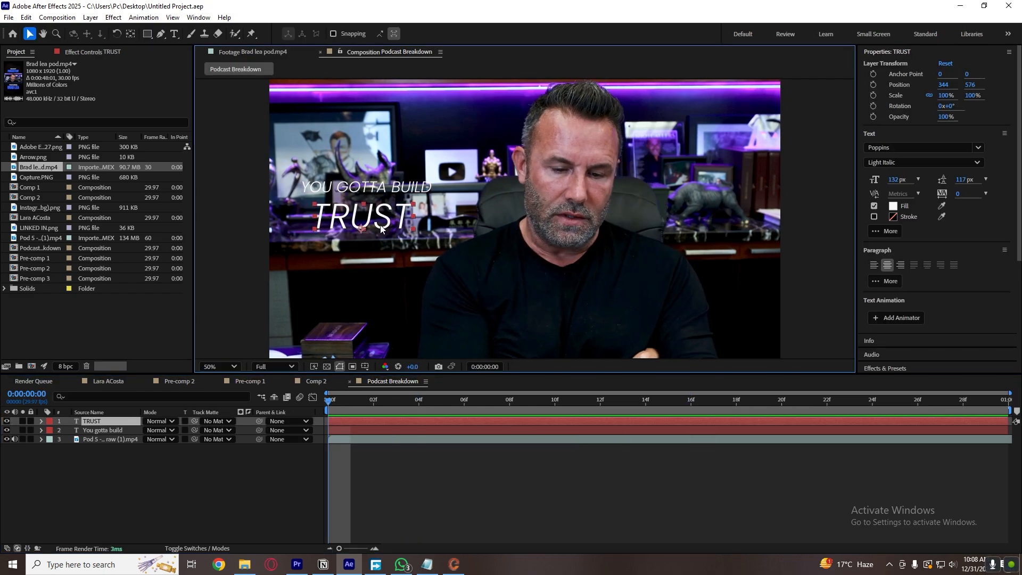
left_click(263, 52)
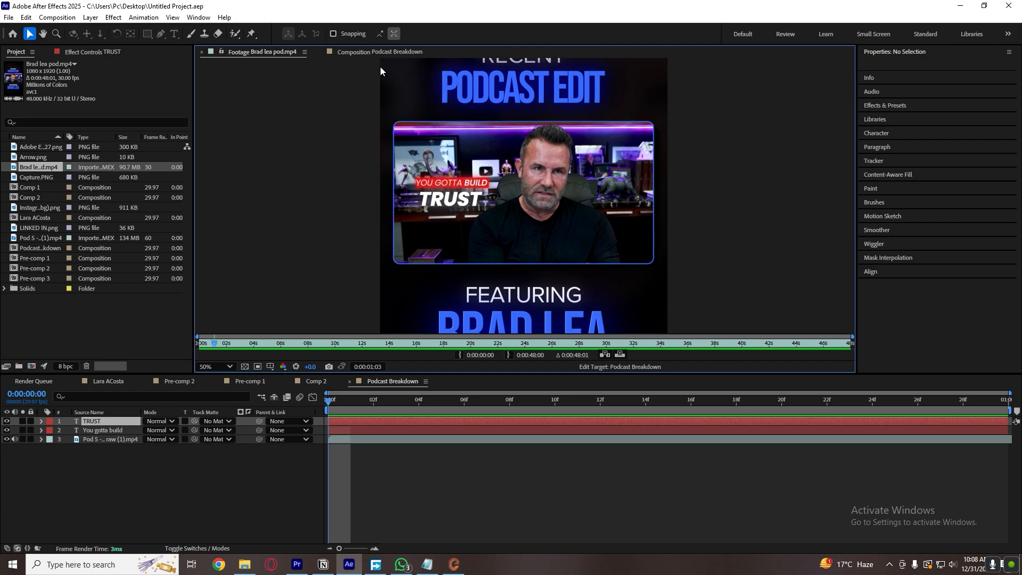
left_click(382, 51)
left_click(905, 163)
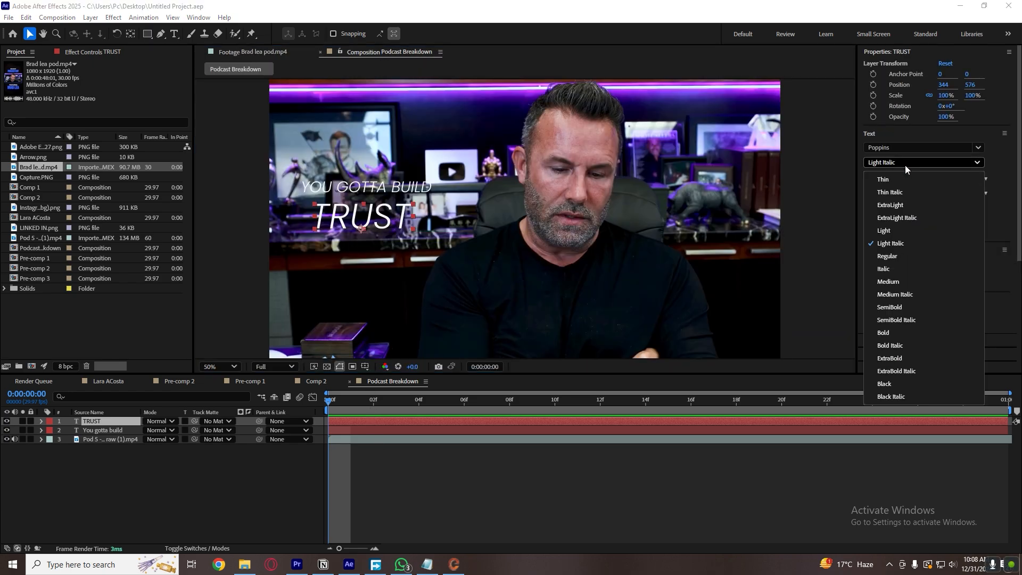
left_click(895, 331)
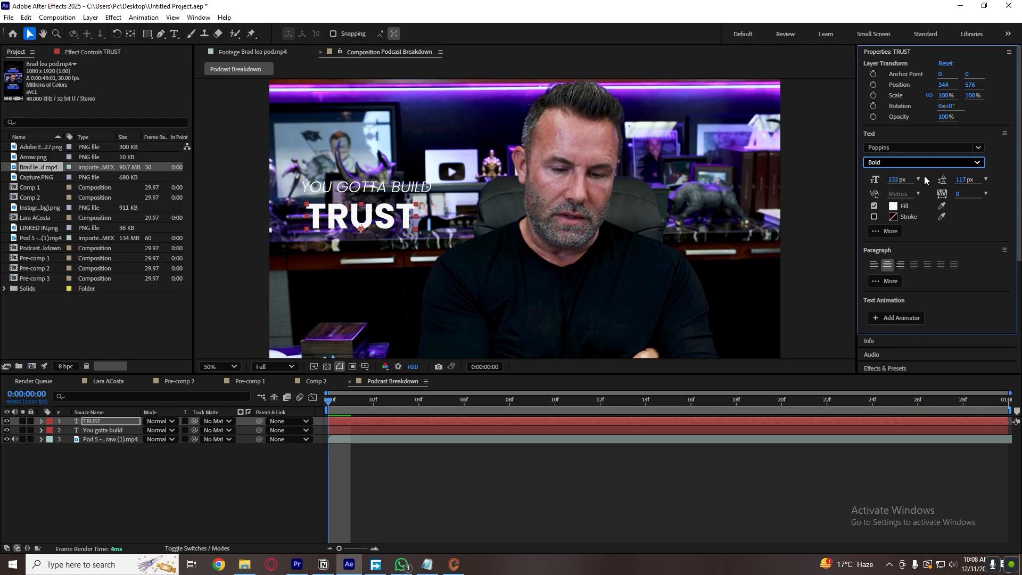
left_click(924, 163)
left_click(903, 343)
left_click(640, 450)
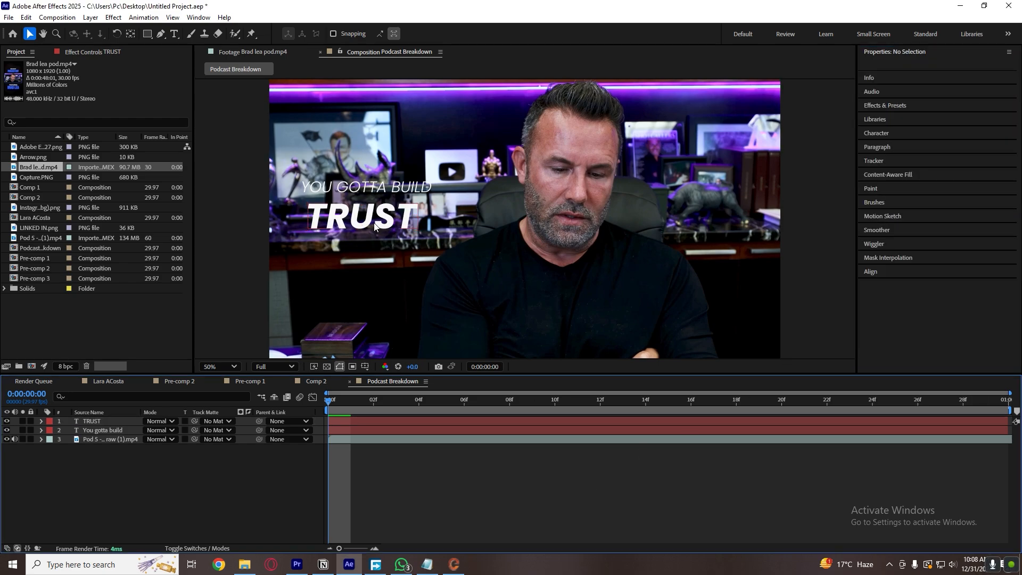
Nudge the TRUST text slightly, recheck the reference footage and set its font style to ExtraBold Italic.
left_click(374, 226)
left_click(264, 49)
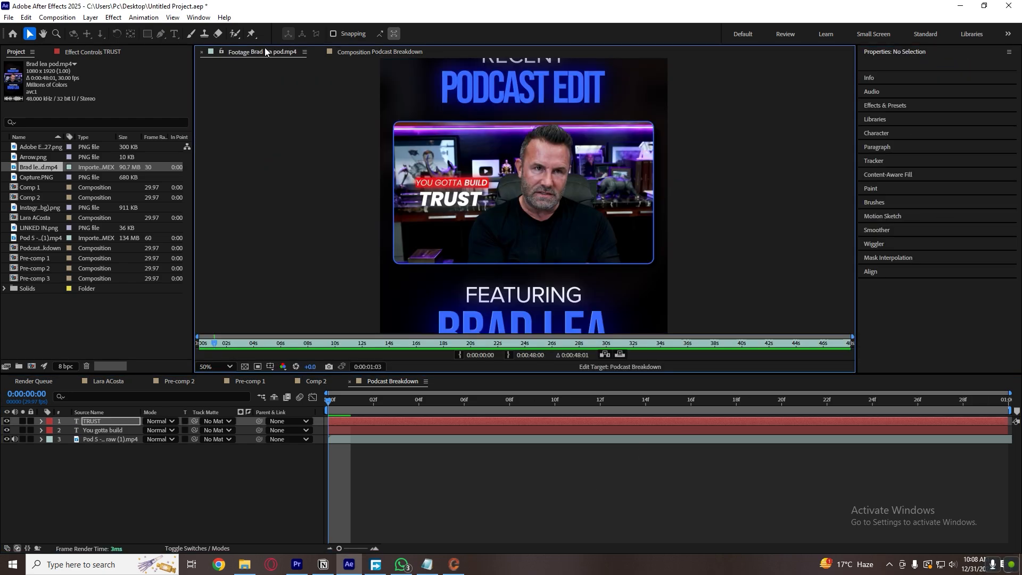
left_click(376, 53)
left_click(941, 163)
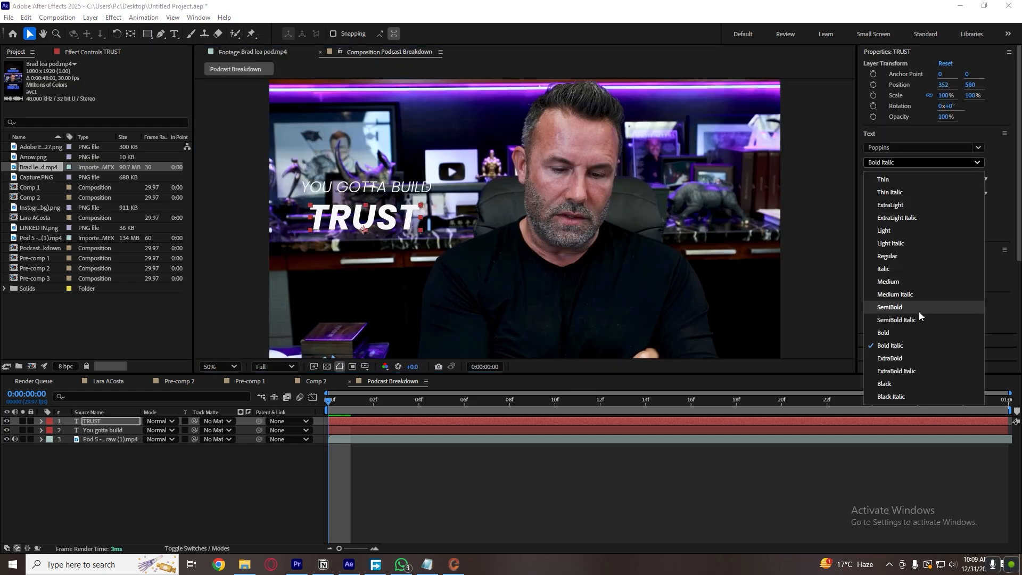
left_click(905, 357)
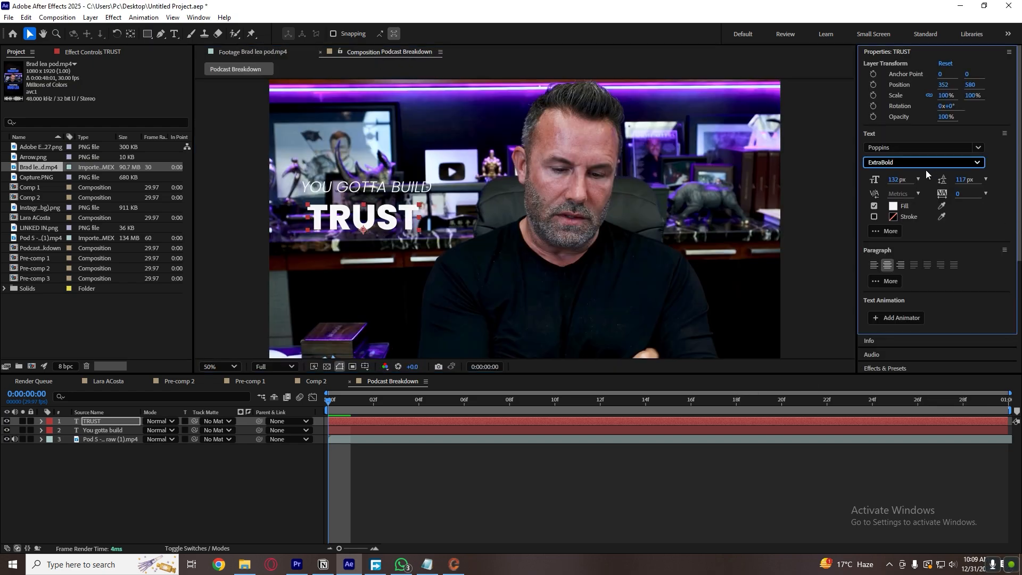
left_click(924, 163)
left_click(920, 371)
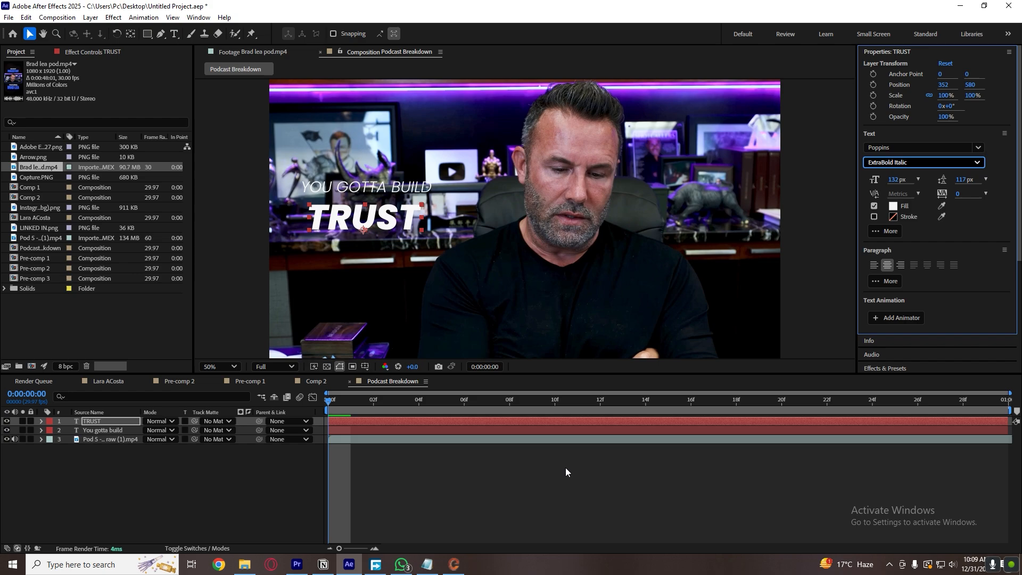
left_click(566, 467)
Check the reference again and align TRUST and "YOU GOTTA BUILD" to each other's horizontal centre.
left_click(269, 52)
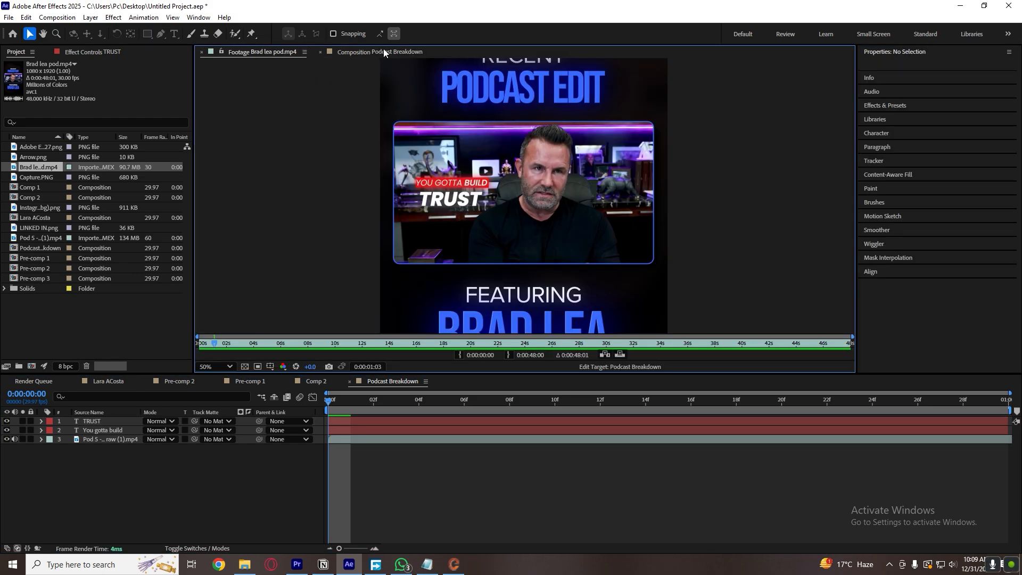
left_click(383, 50)
left_click(381, 226)
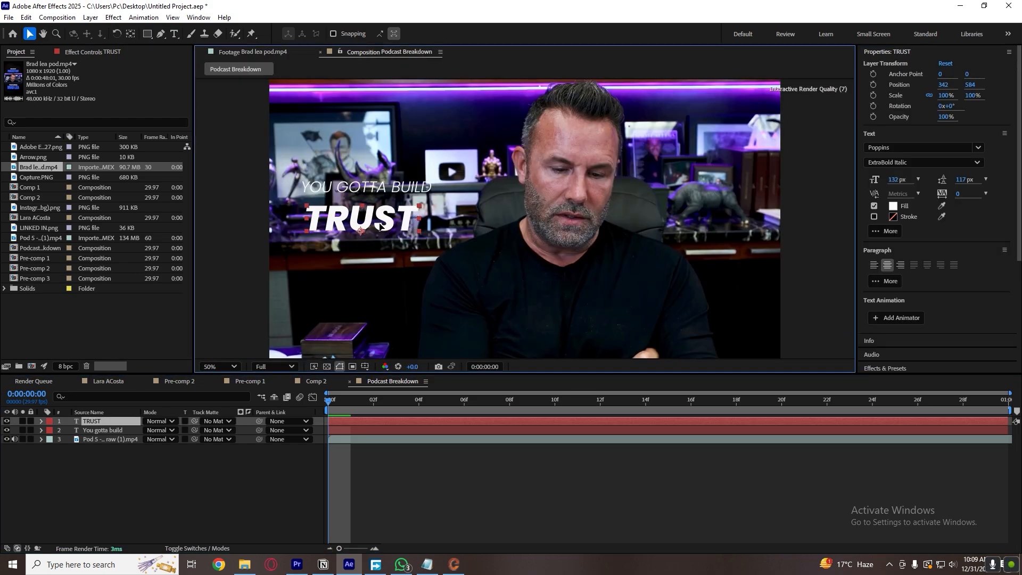
left_click(396, 188, "shift")
scroll(953, 310, "down", 5)
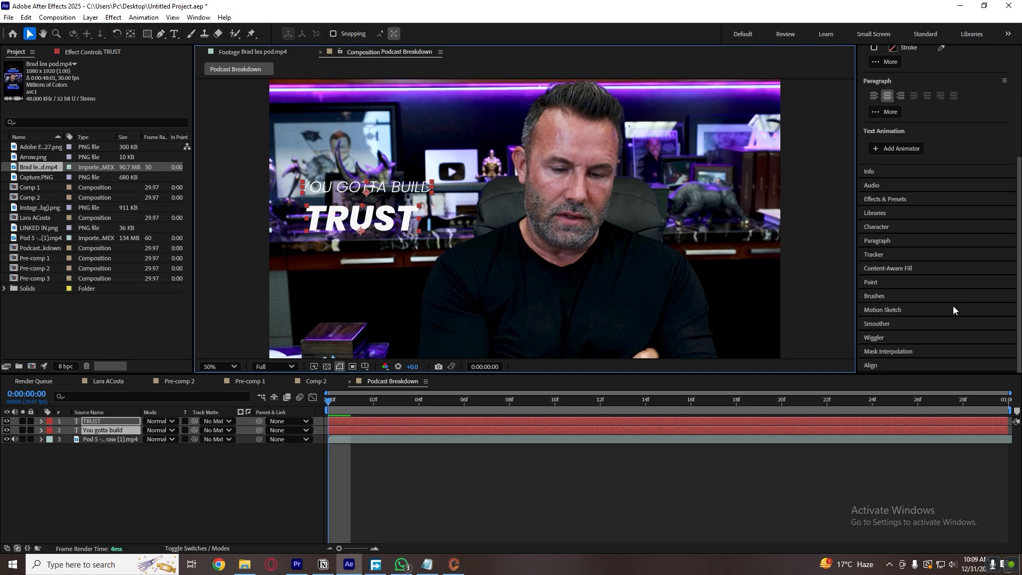
left_click(889, 365)
left_click(885, 293)
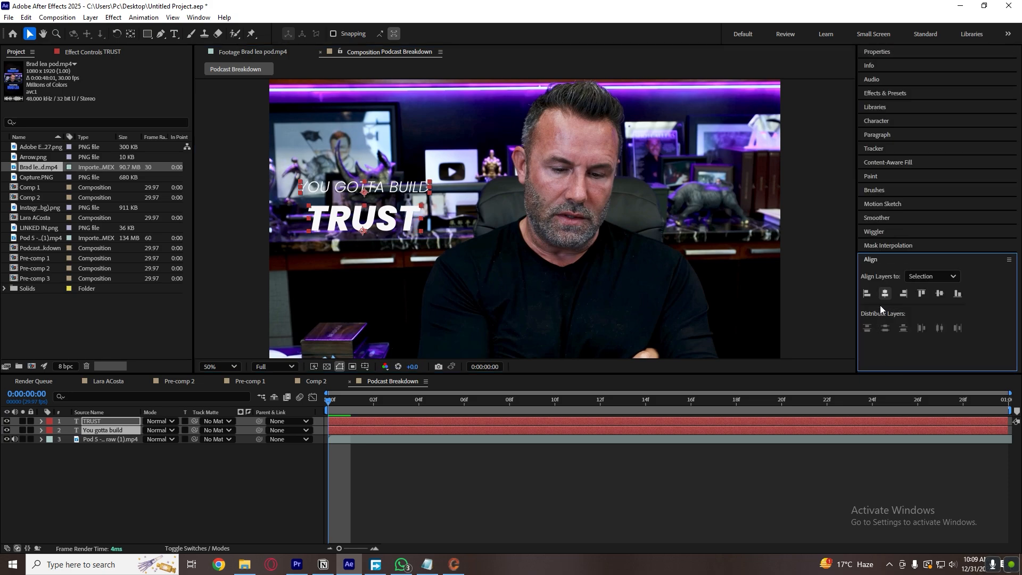
left_click(576, 509)
Adjust the TRUST text's position slightly beneath the upper line and compare the layout with the reference footage.
left_click(370, 225)
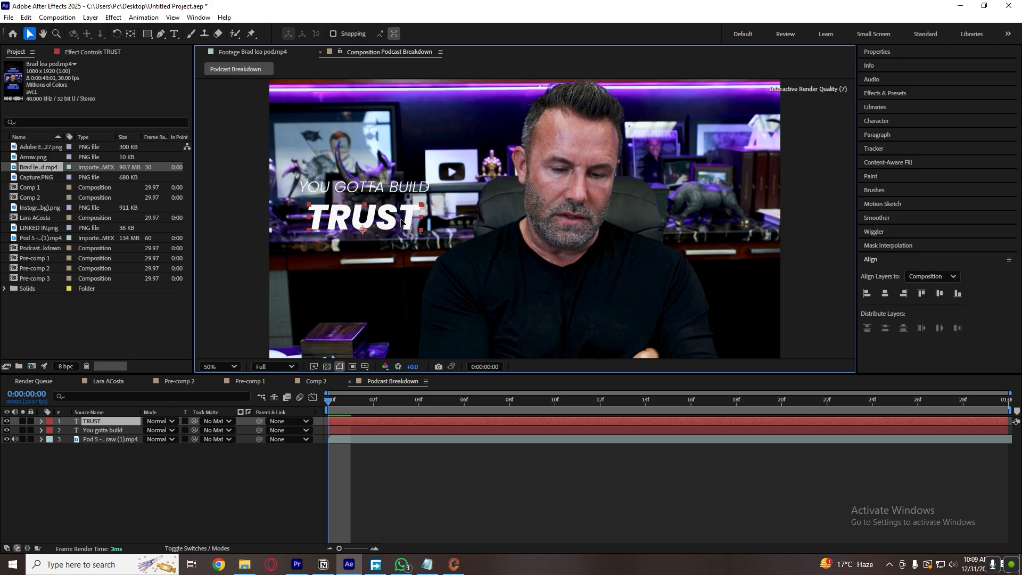
left_click(433, 482)
left_click(253, 52)
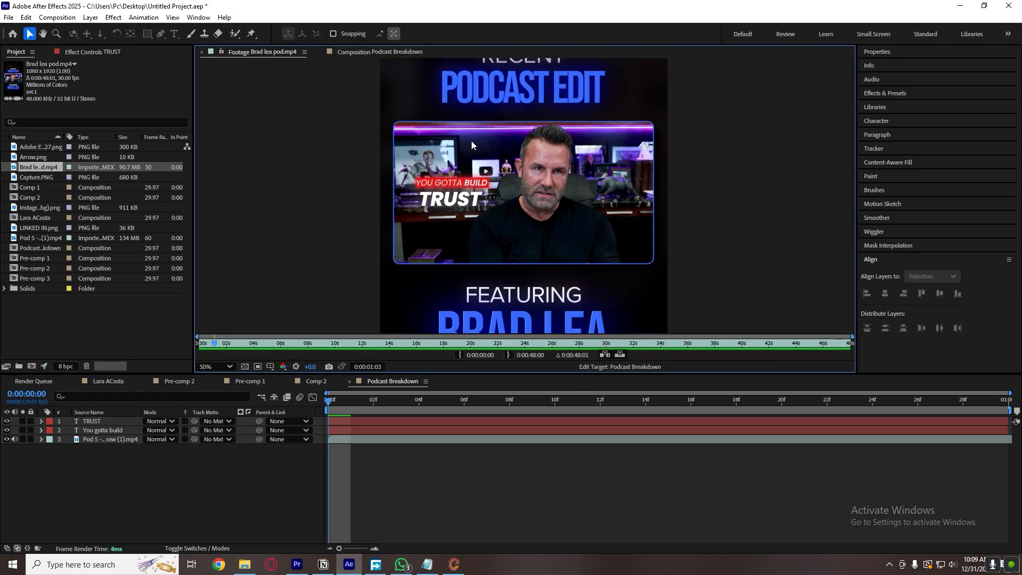
left_click(380, 51)
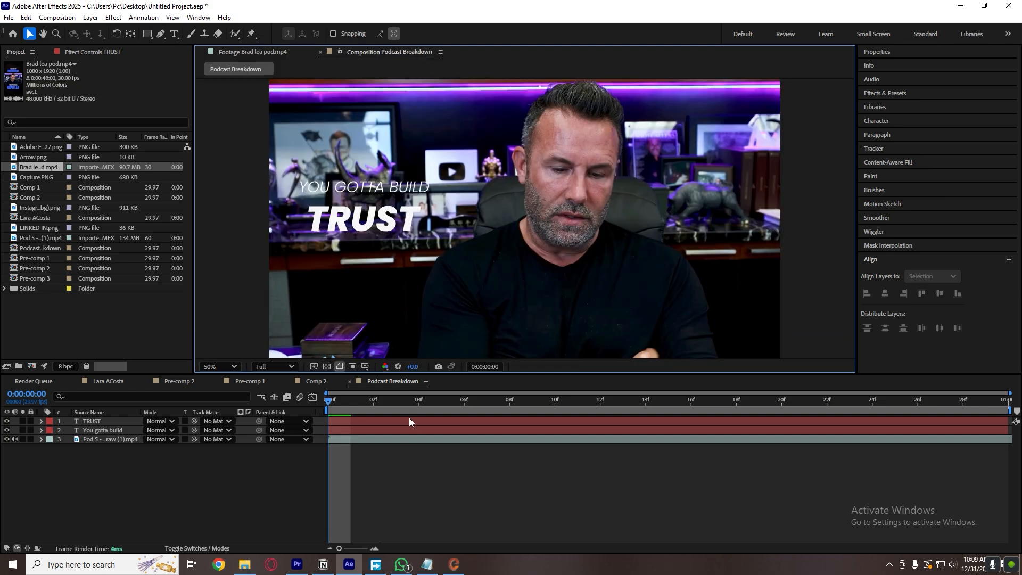
Draw a straight horizontal line with the Pen tool across the full width of "YOU GOTTA BUILD".
right_click(220, 488)
left_click(158, 495)
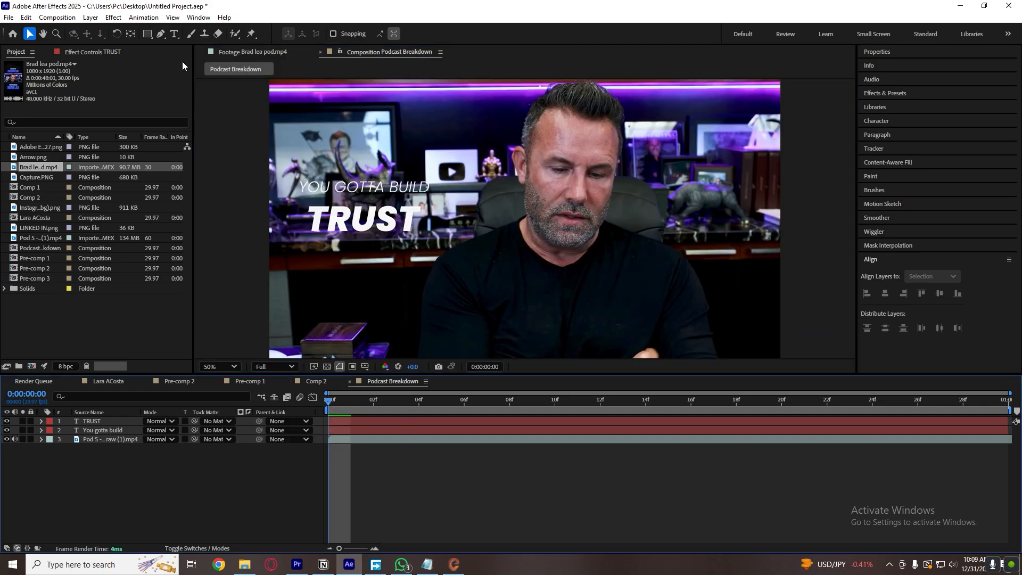
left_click(160, 34)
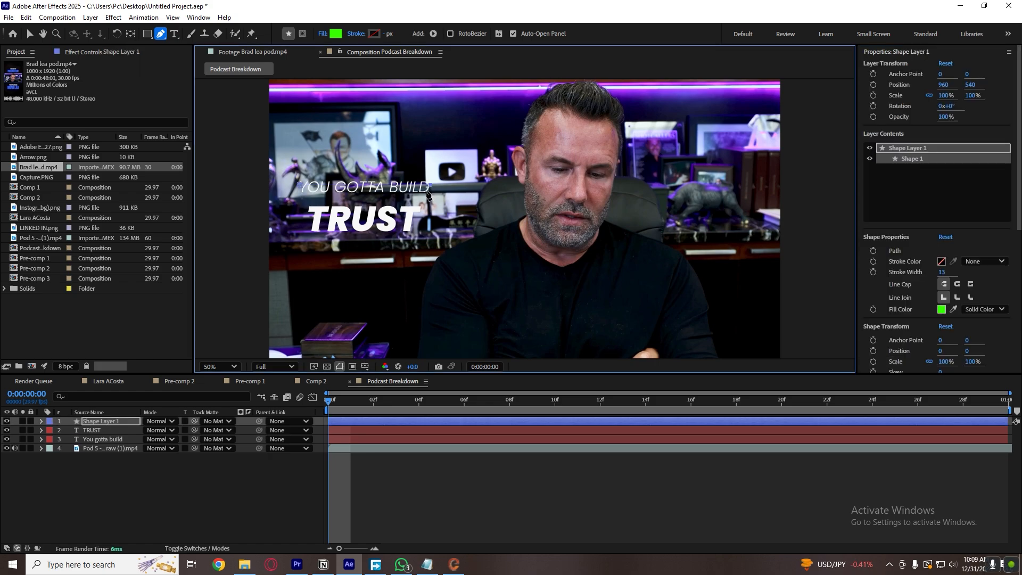
left_click(379, 515)
key("v")
Remove the line shape's fill and give it a solid white stroke with a width of 91 px.
left_click(383, 420)
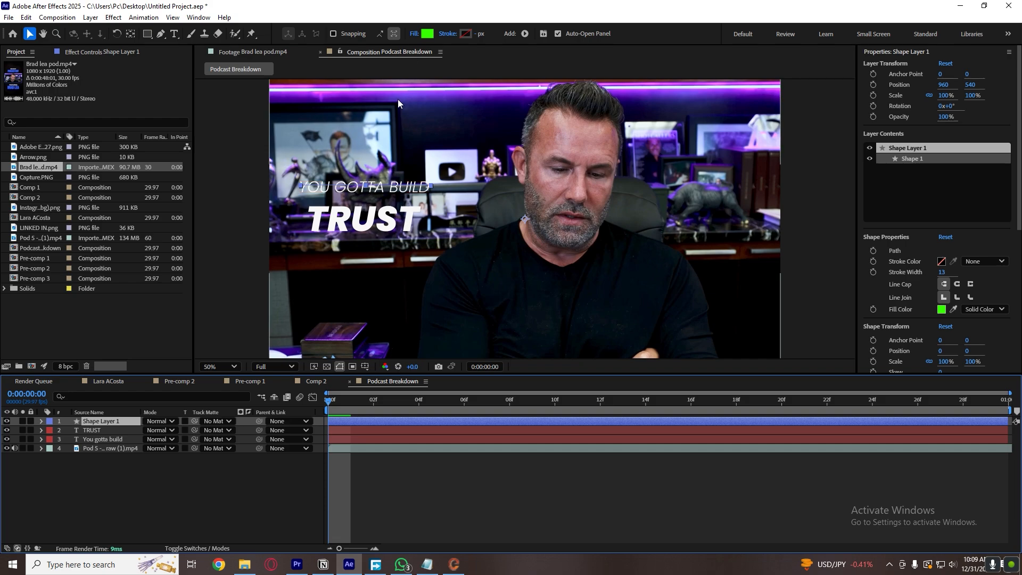
left_click(414, 34)
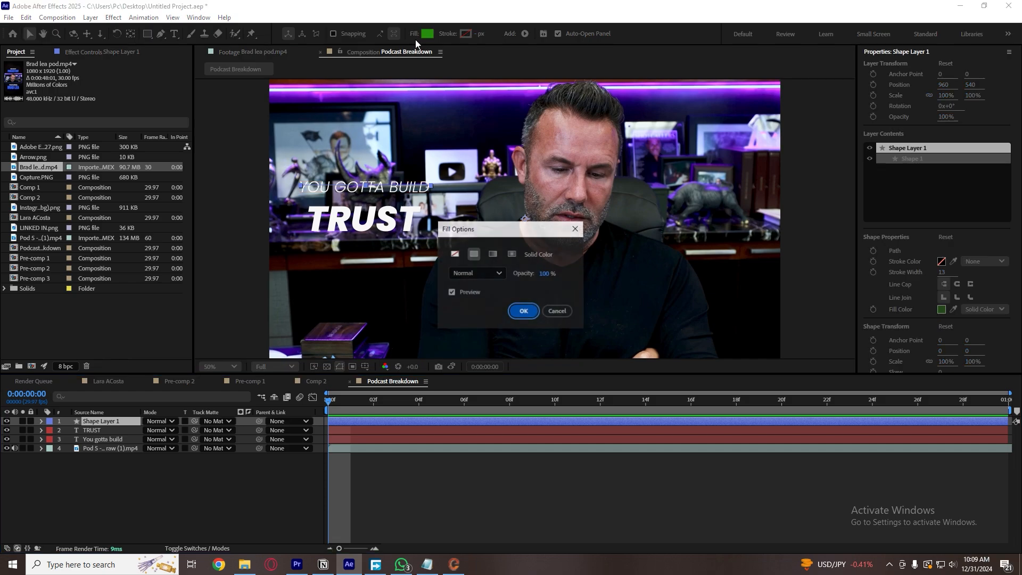
left_click(453, 254)
left_click(523, 311)
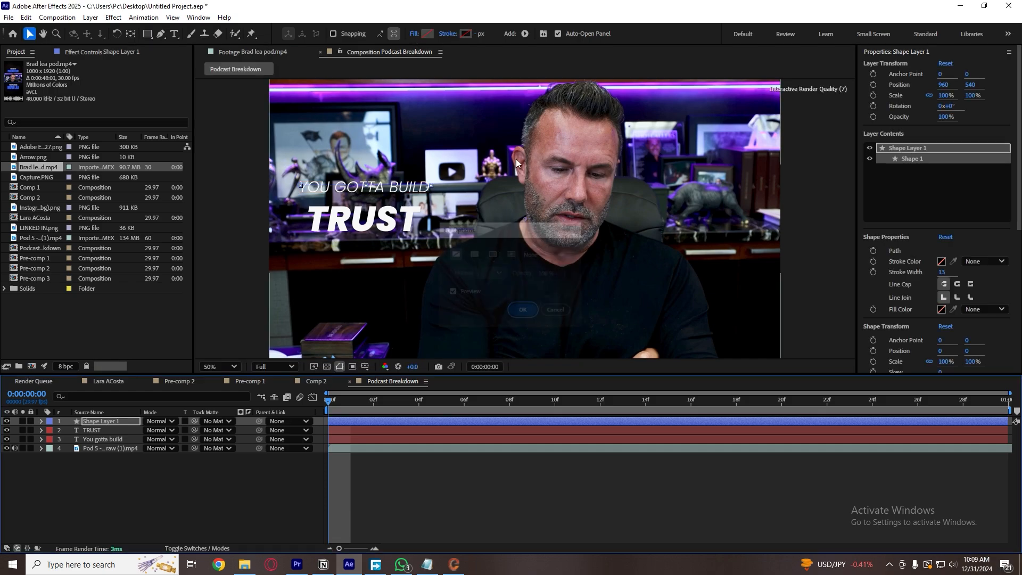
left_click(448, 34)
left_click(474, 254)
left_click(523, 312)
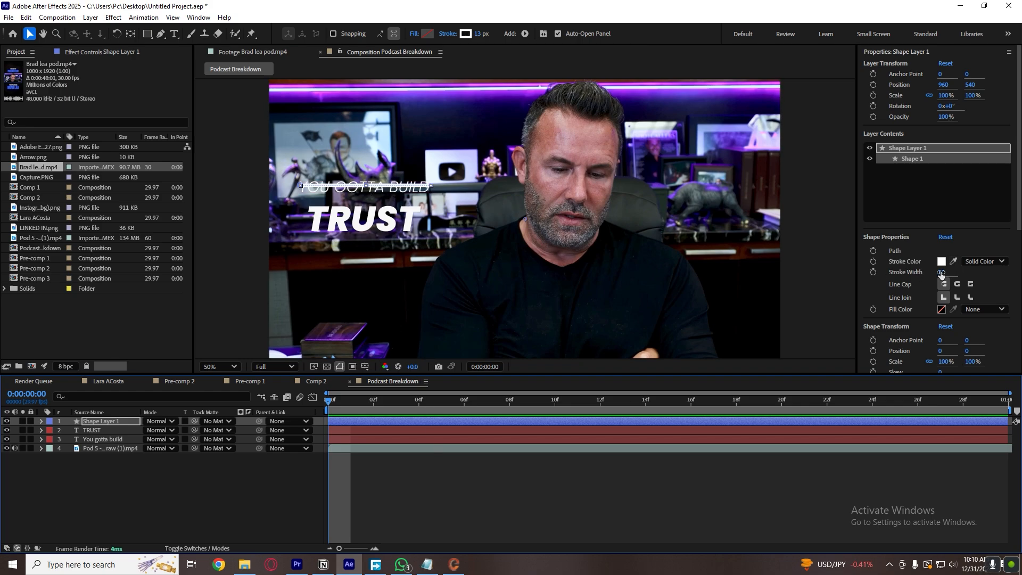
left_click_drag(941, 273, 983, 273)
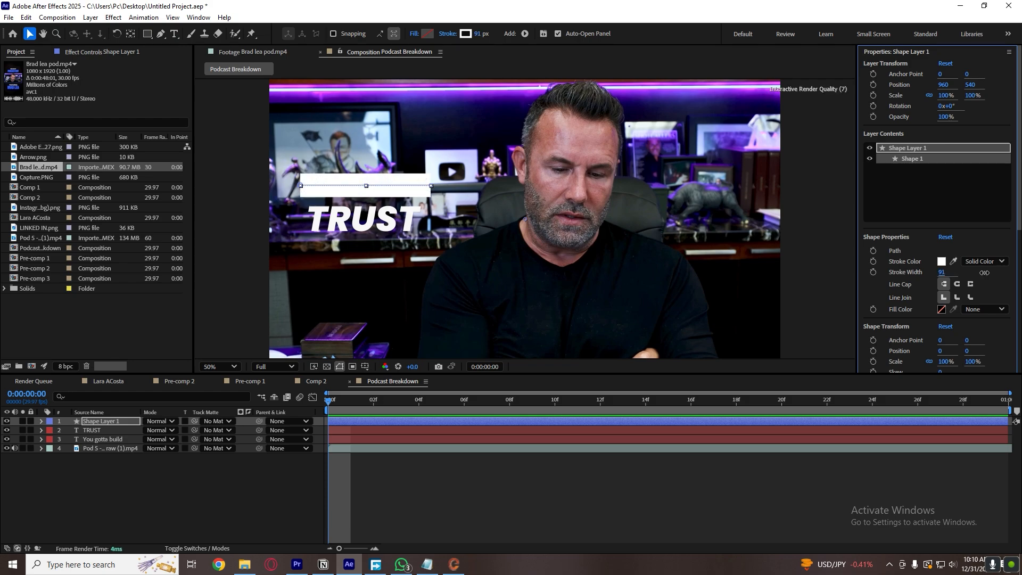
left_click(512, 467)
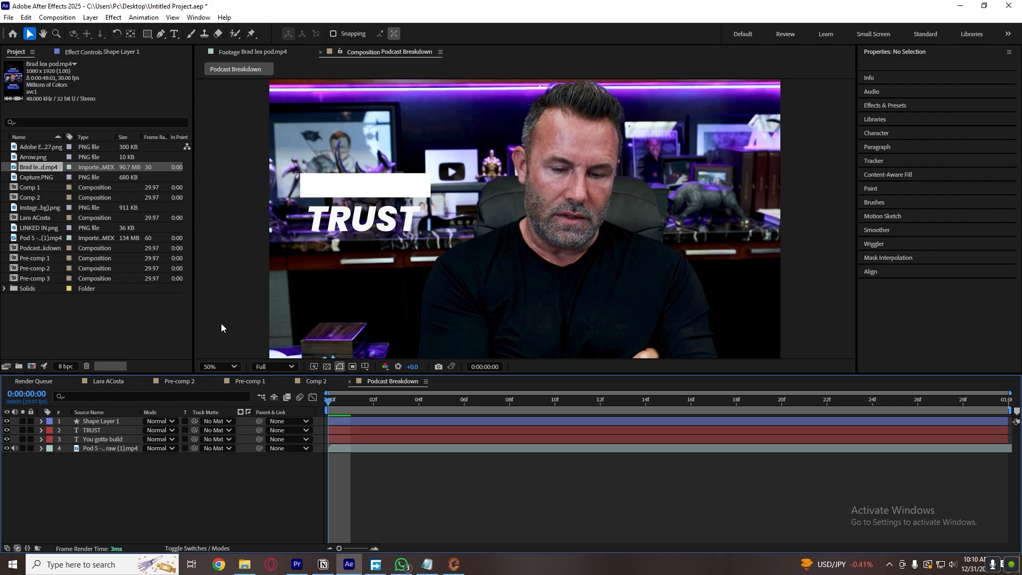
Move the line's shape layer below both text layers and above the video clip.
left_click(120, 420)
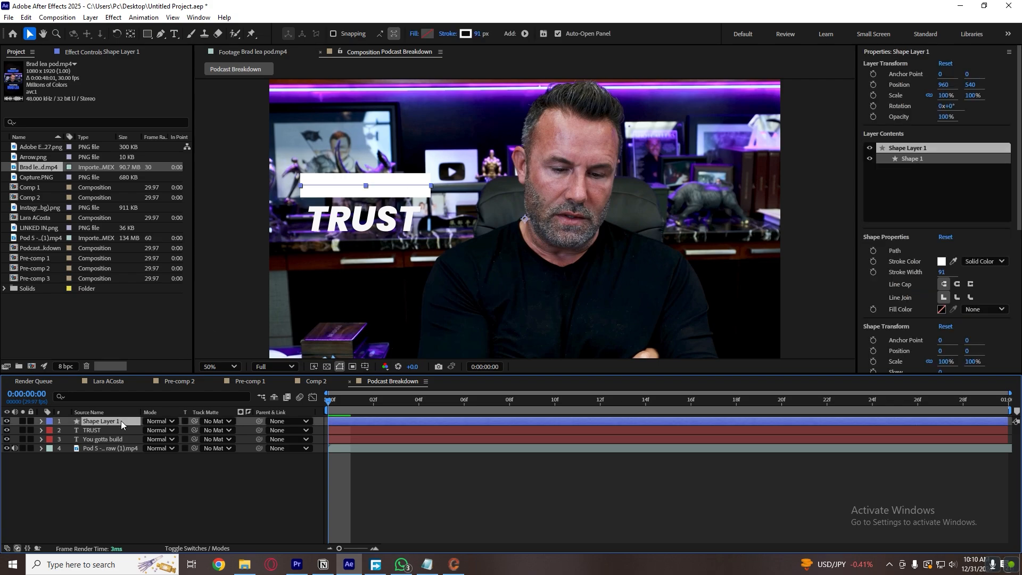
left_click_drag(121, 420, 122, 445)
left_click(128, 477)
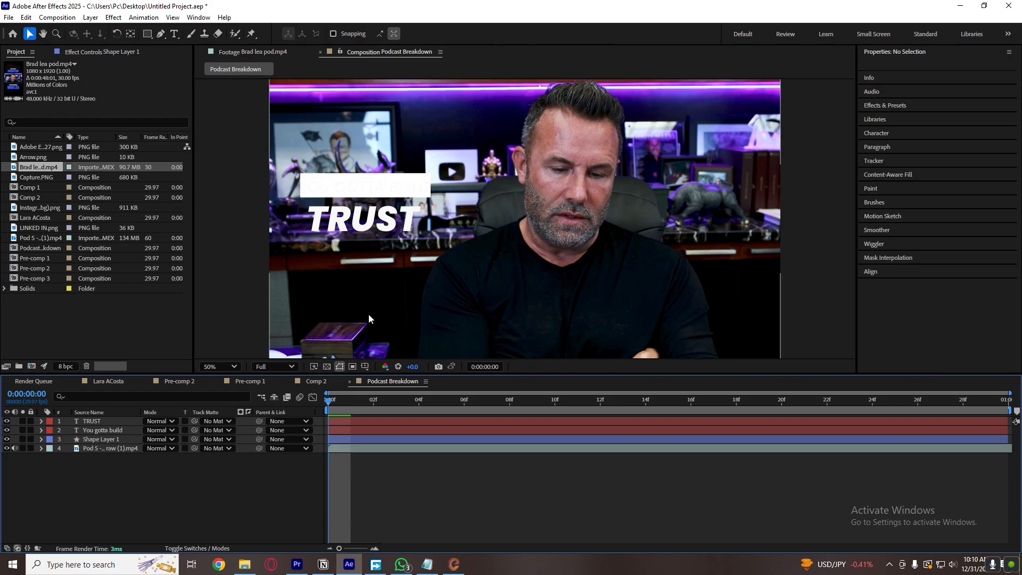
Change the shape's stroke color to pure red, FF0000.
left_click(359, 442)
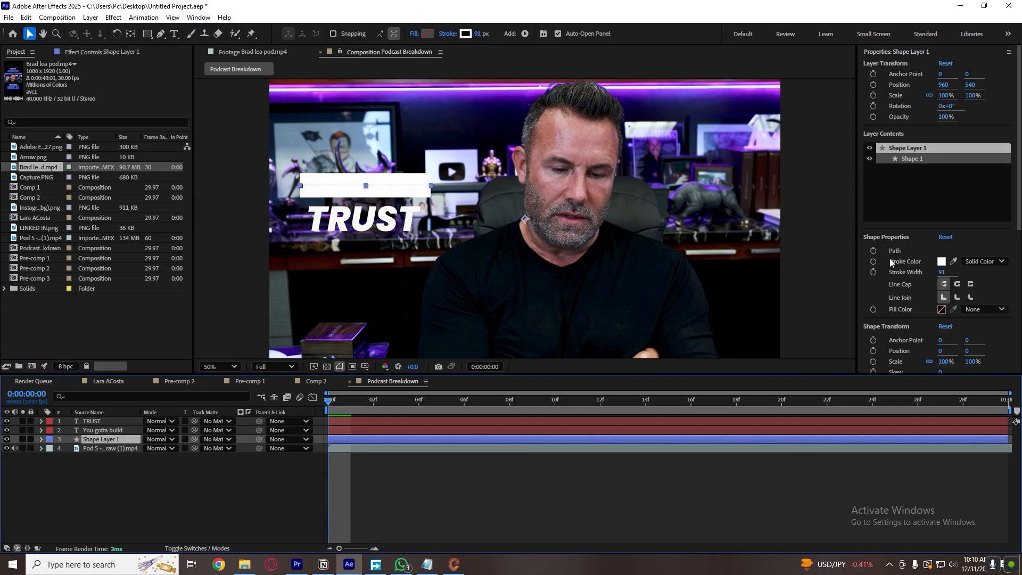
left_click(941, 260)
mouse_move(431, 293)
left_mouse_down()
mouse_move(506, 276)
mouse_move(522, 226)
mouse_move(542, 212)
left_mouse_up()
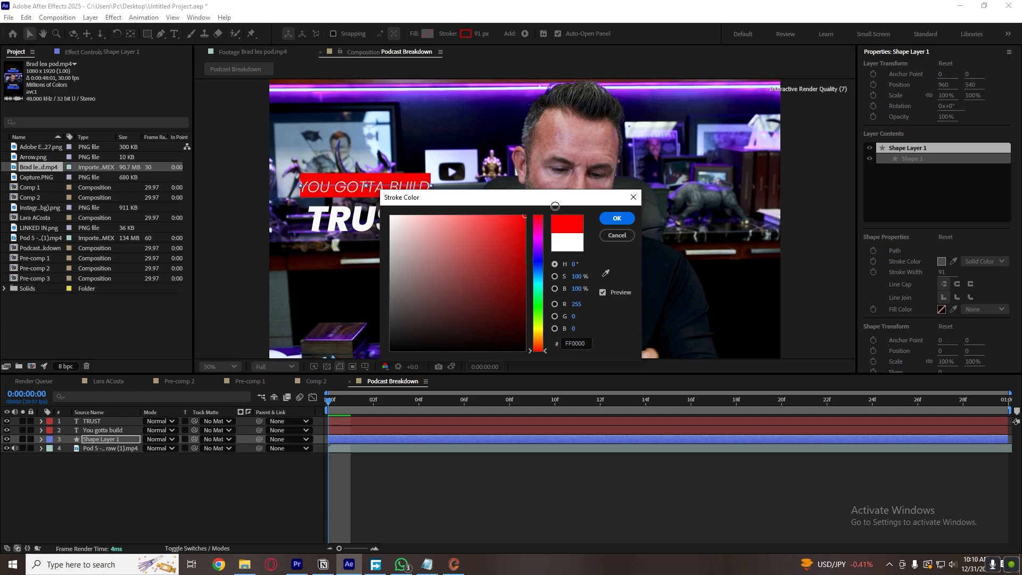
left_click(617, 218)
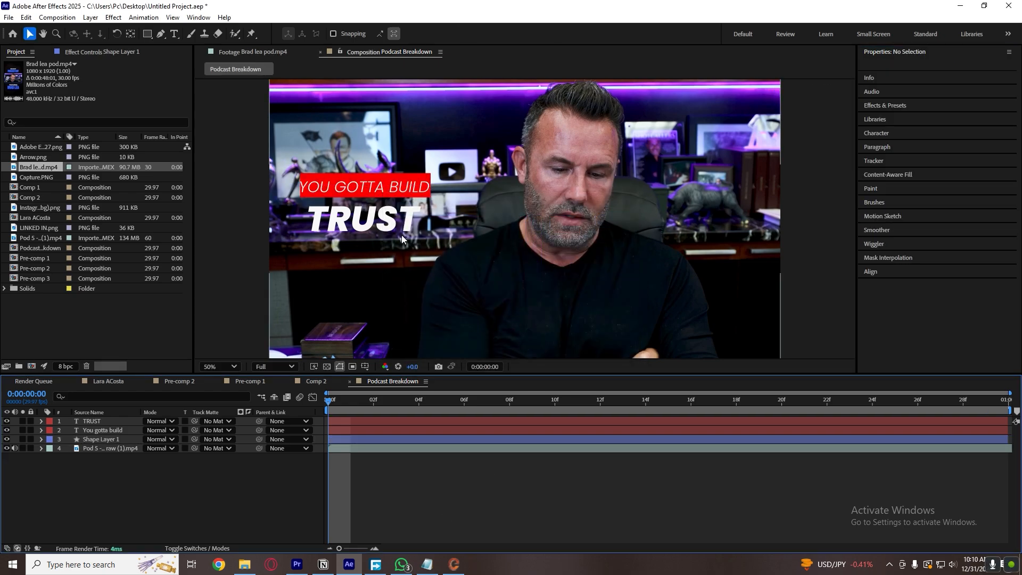
Align the red bar and the "You gotta build" text layer to each other by their vertical and horizontal centers.
left_click(380, 439)
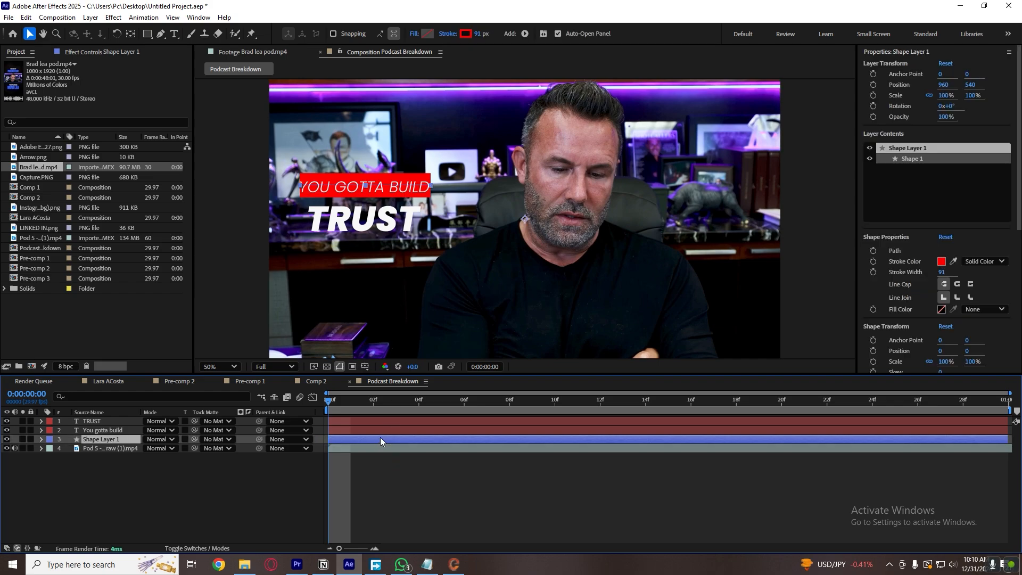
left_click(362, 430, "ctrl")
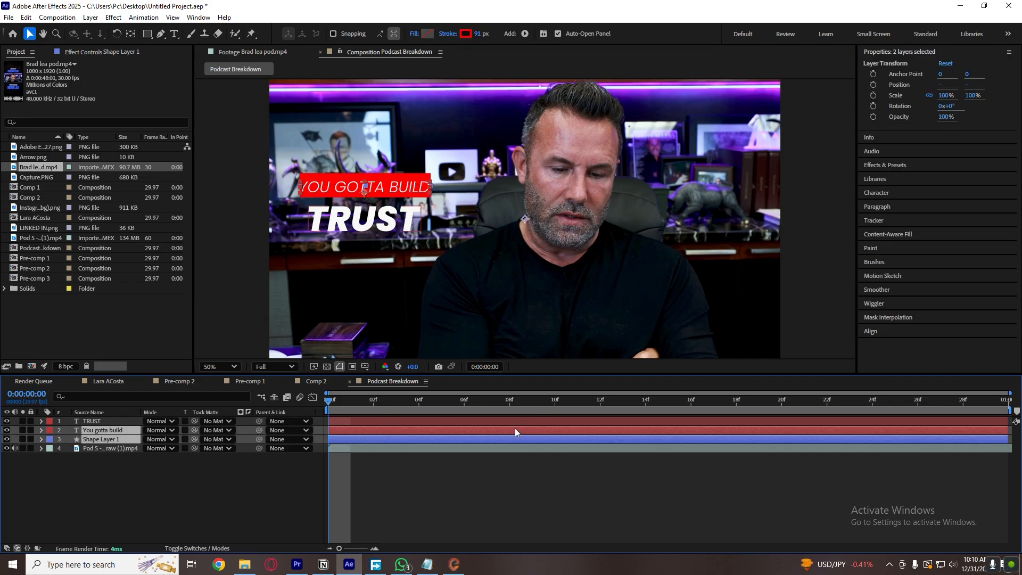
left_click(880, 331)
left_click(940, 295)
left_click(889, 296)
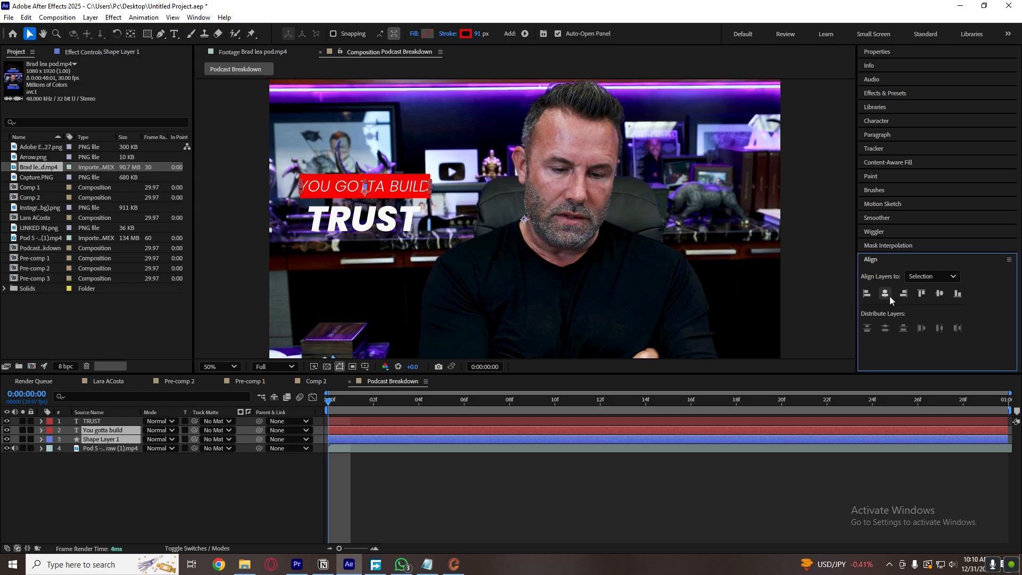
left_click(618, 460)
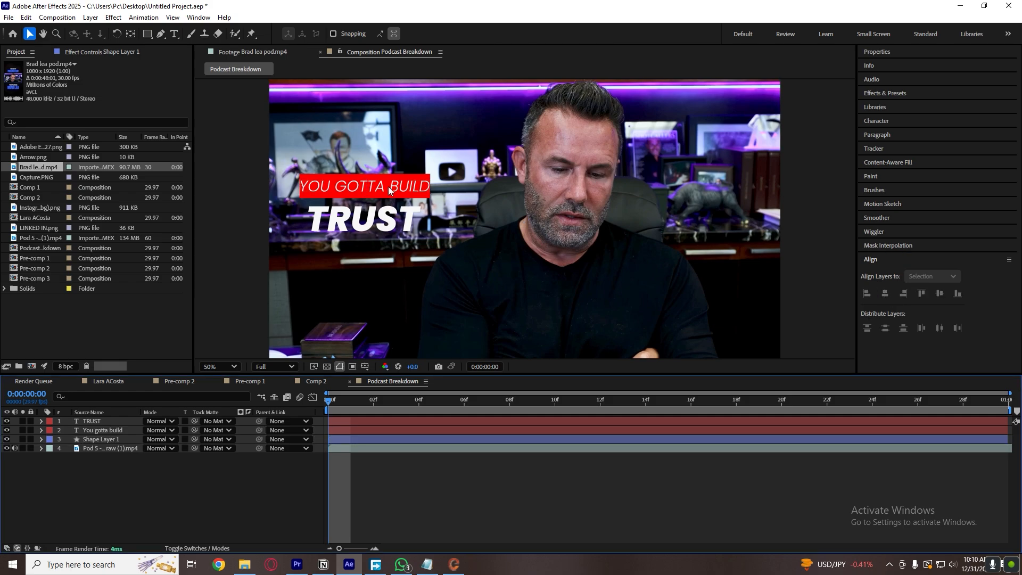
Compare the caption with the reference footage and set the "You gotta build" text's font size to 54 px.
left_click(262, 52)
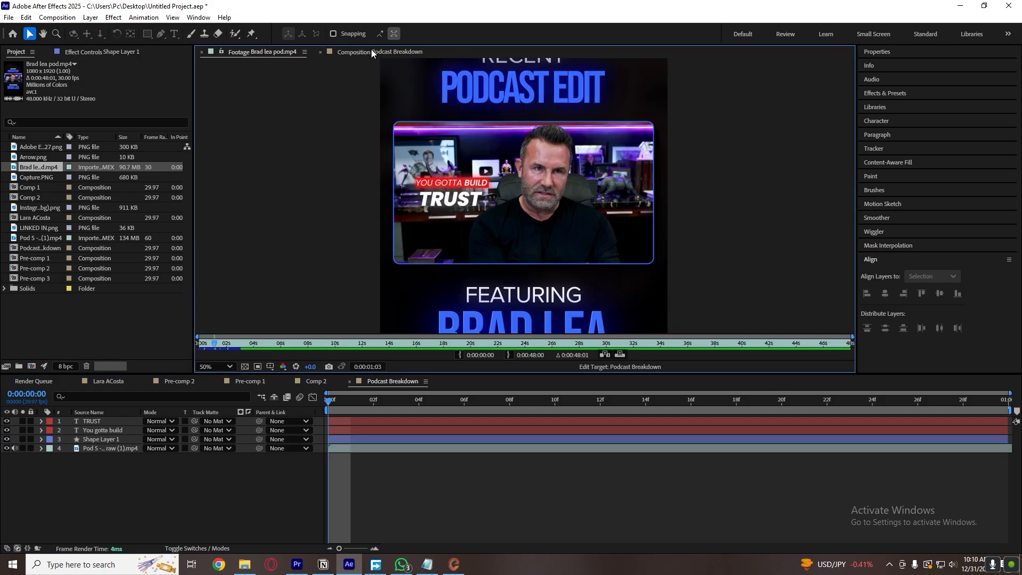
left_click(371, 51)
left_click(364, 186)
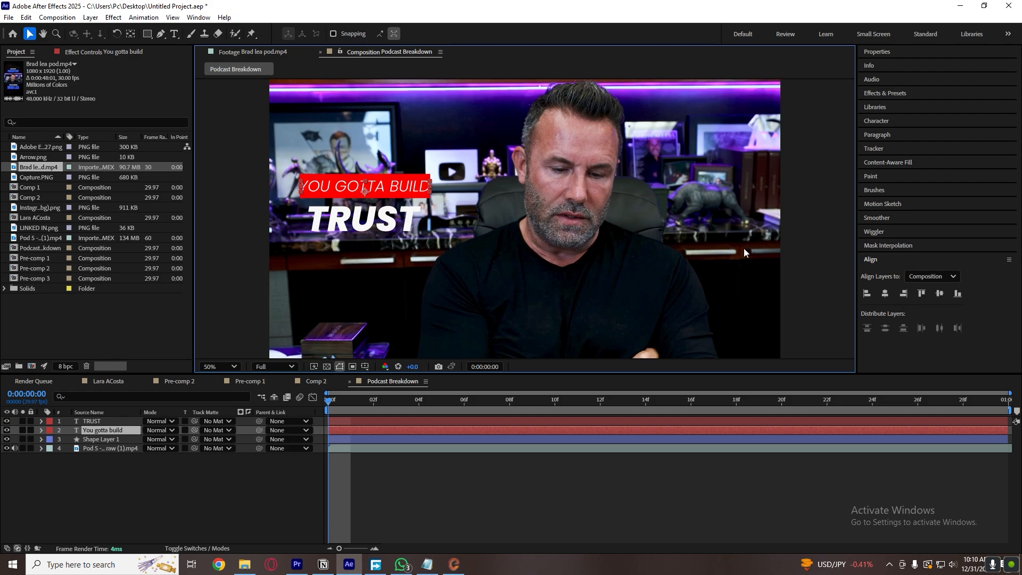
left_click(888, 55)
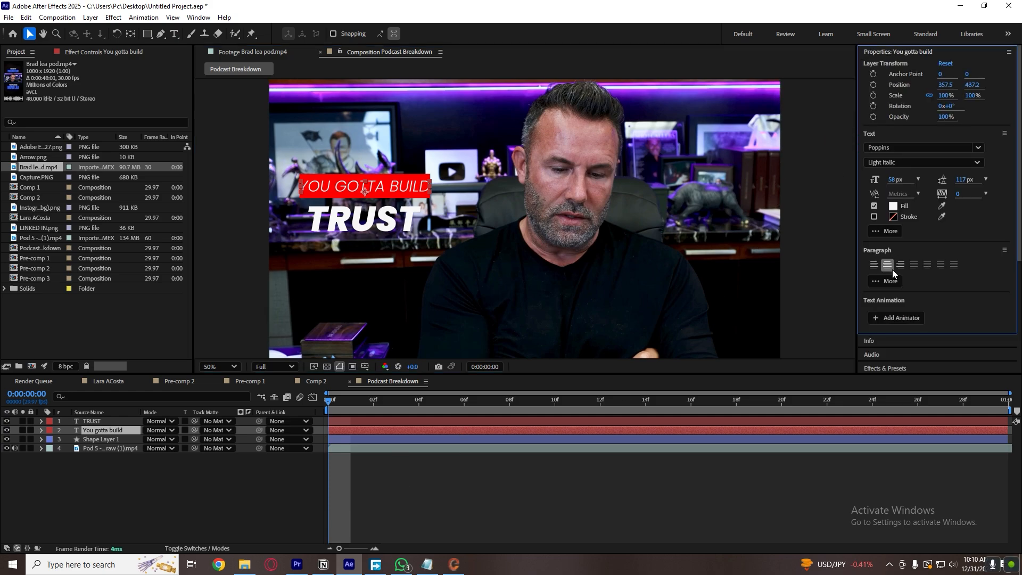
left_click_drag(895, 180, 890, 180)
left_click(496, 521)
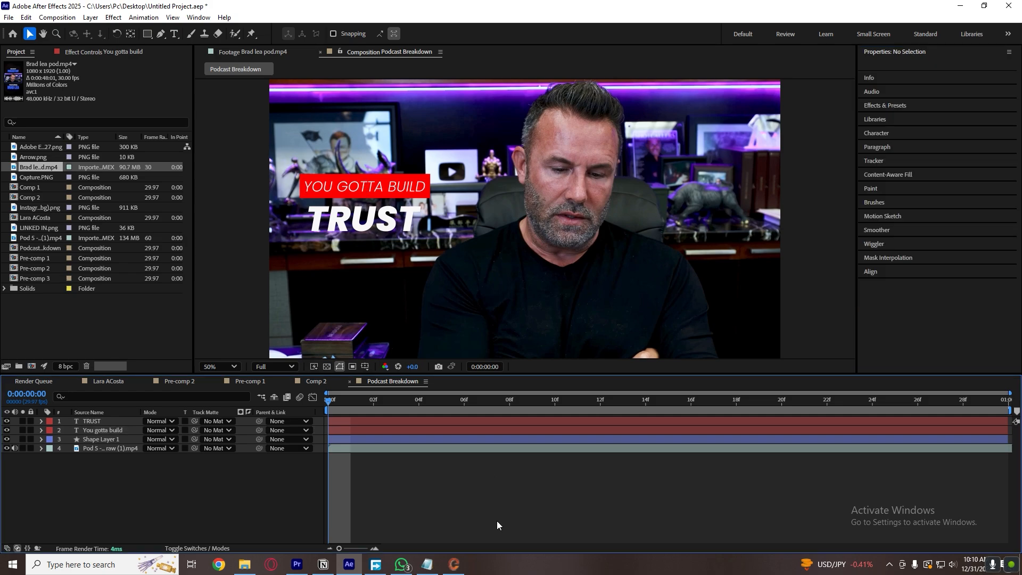
left_click(375, 187)
left_click(375, 201, "shift")
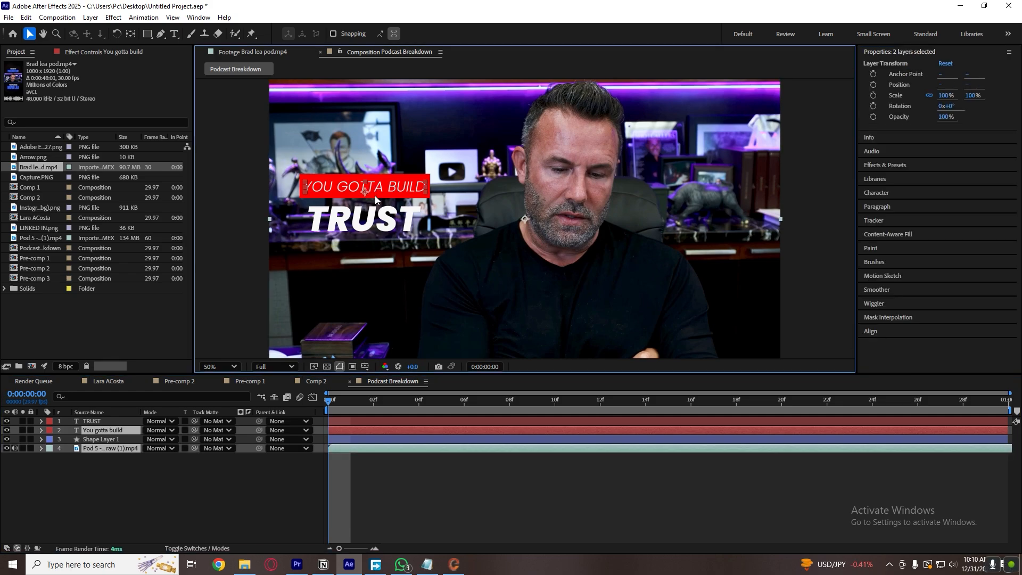
left_click(870, 331)
left_click(938, 294)
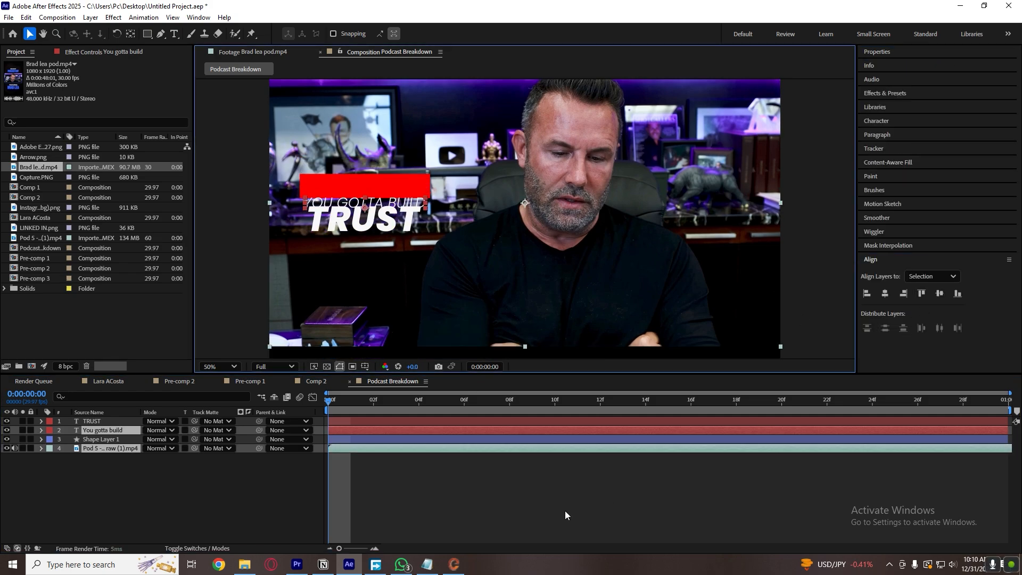
left_click(514, 472)
Recenter the resized "You gotta build" text and the red bar on each other, both vertically and horizontally.
left_click(448, 432)
left_click(430, 442, "shift")
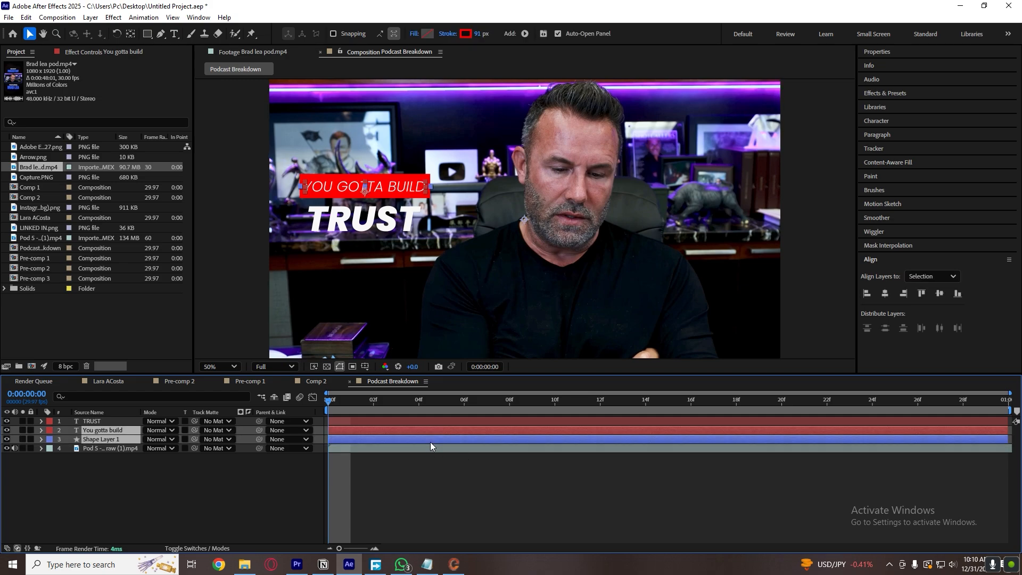
left_click(938, 293)
left_click(885, 294)
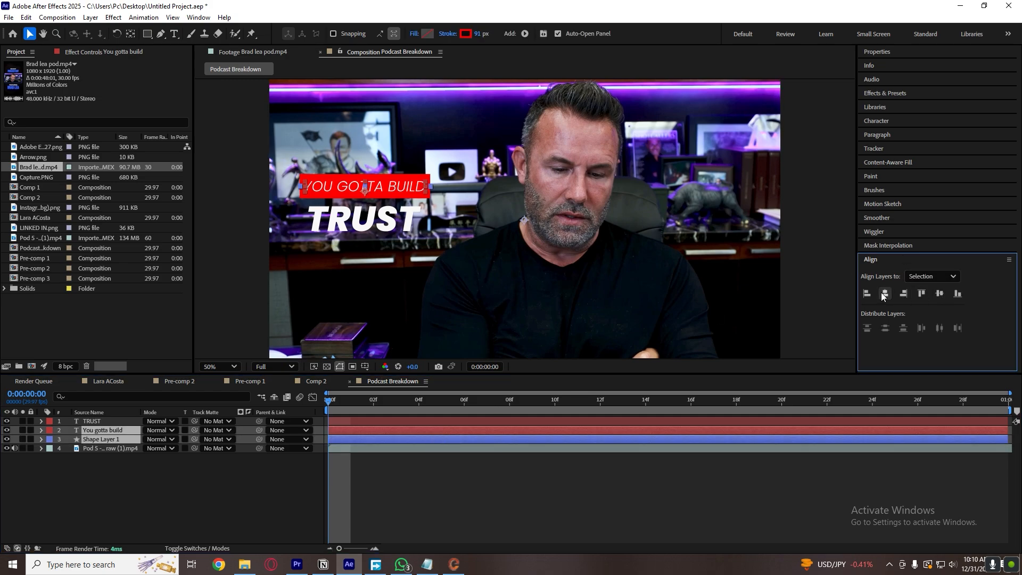
left_click(554, 478)
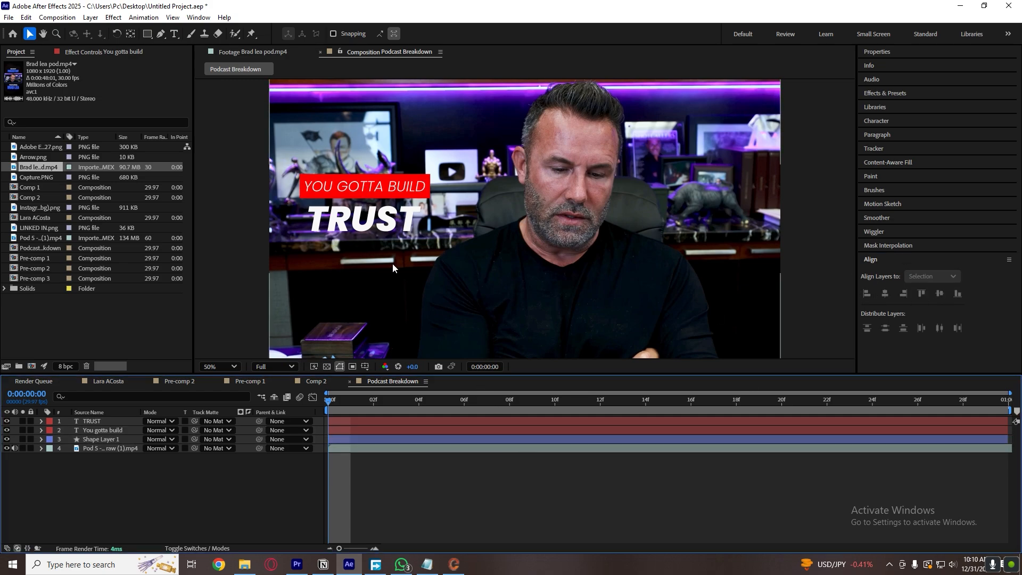
Shorten the red bar slightly by moving its right path point inward with the Pen tool.
left_click(445, 436)
left_click(897, 52)
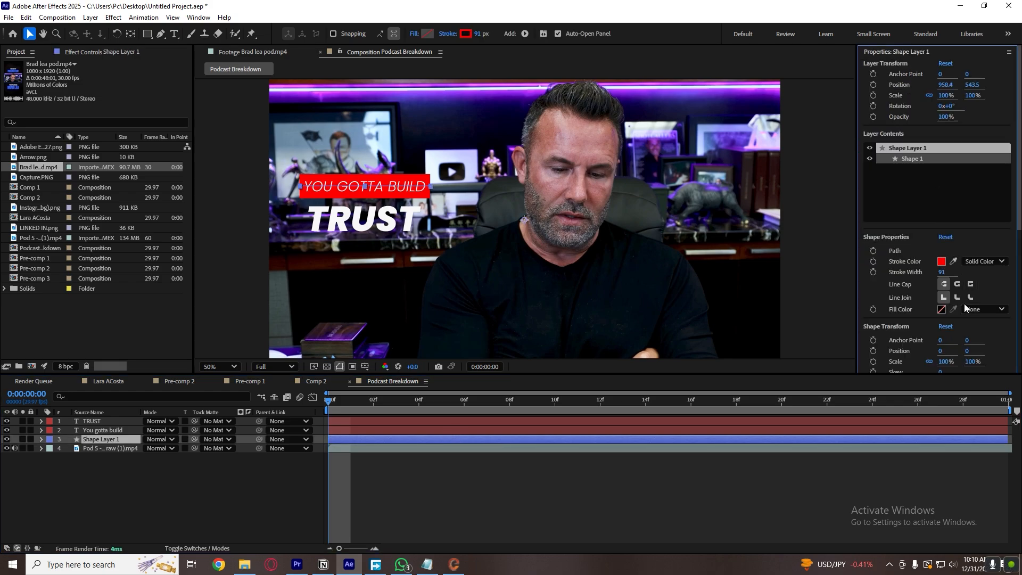
left_click(160, 33)
left_click(433, 190)
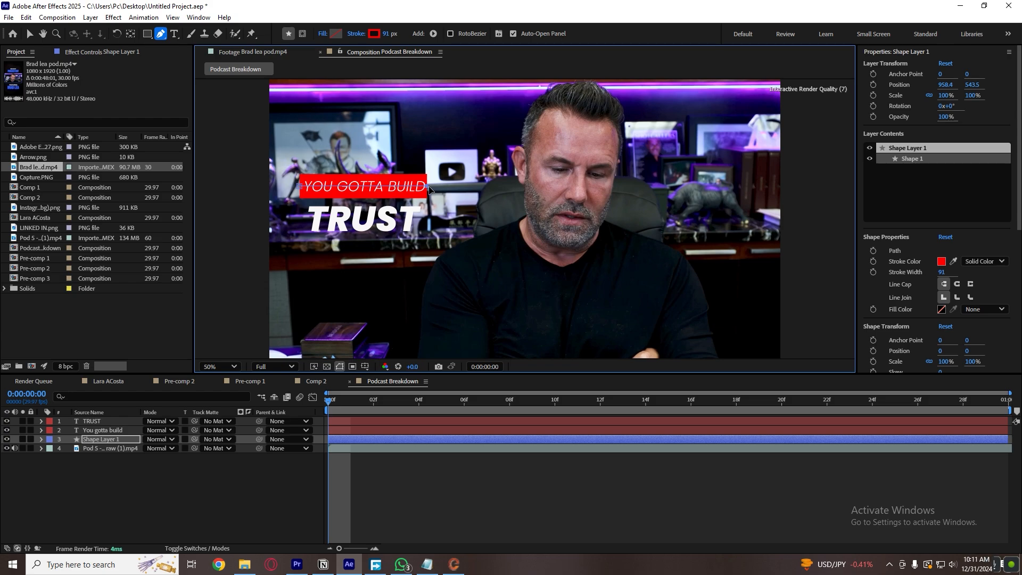
Align the centers of the shortened red bar and the "You gotta build" text layer again.
left_click(448, 432, "ctrl")
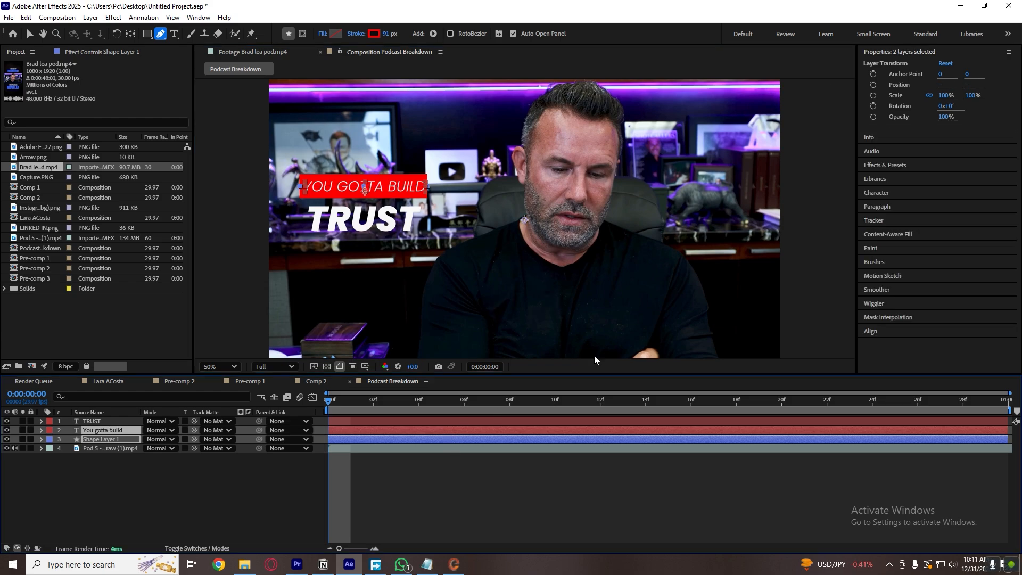
left_click(880, 334)
left_click(885, 292)
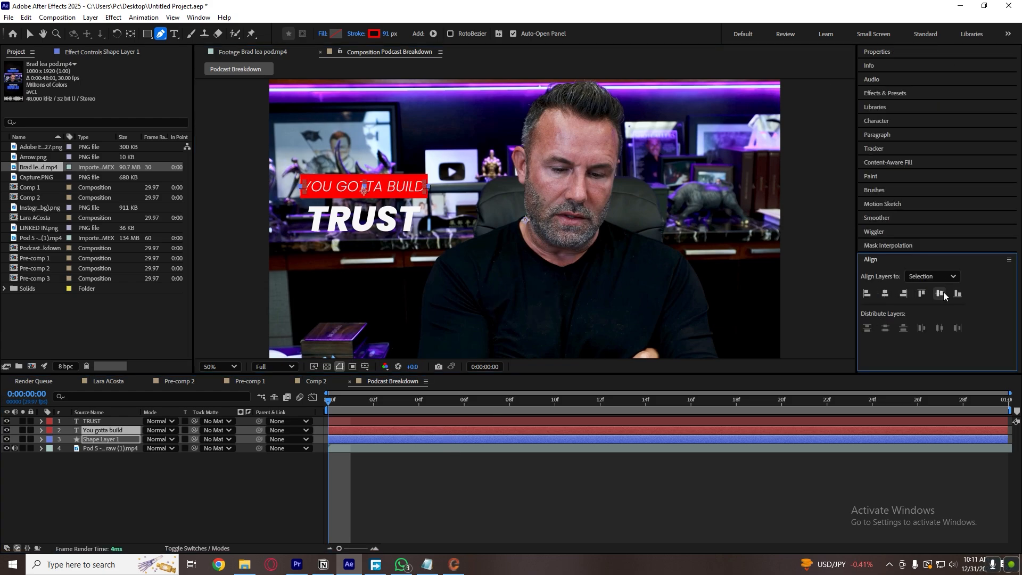
left_click(445, 503)
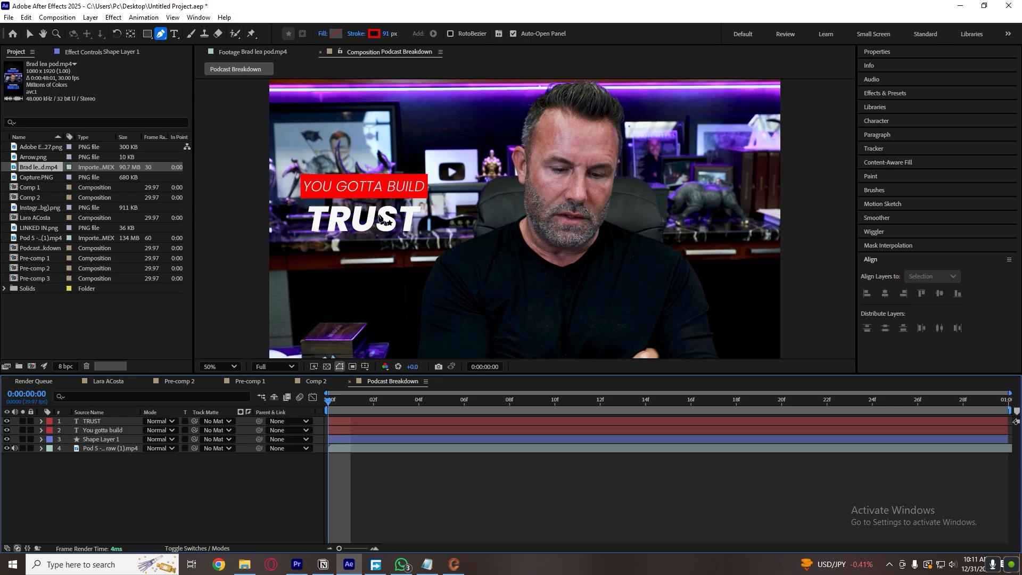
key("v")
Check the reference footage and change only the word "BUILD" to the Poppins Medium Italic style.
left_click(399, 190)
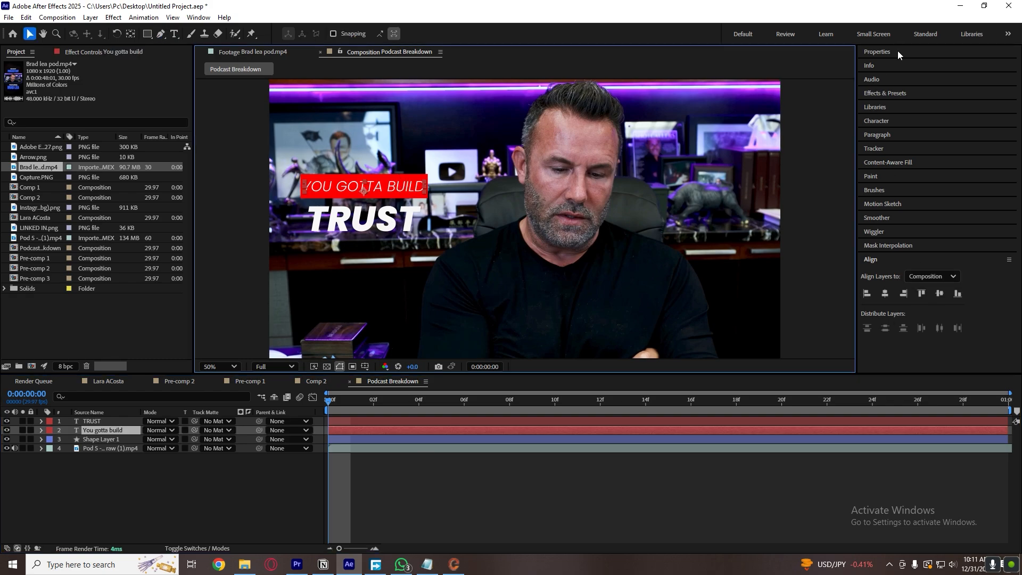
left_click(897, 50)
key("ctrl+t")
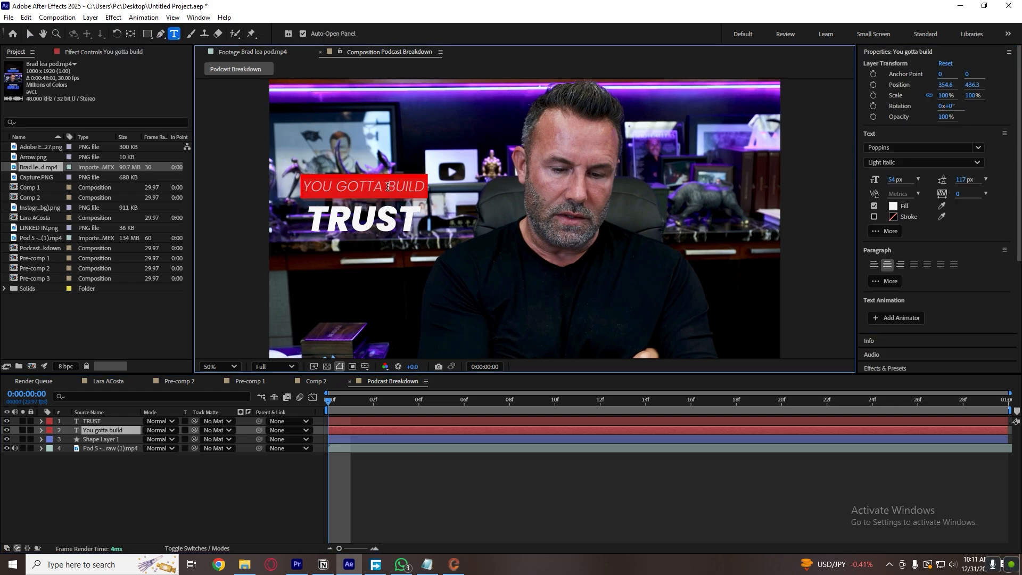
left_click(279, 51)
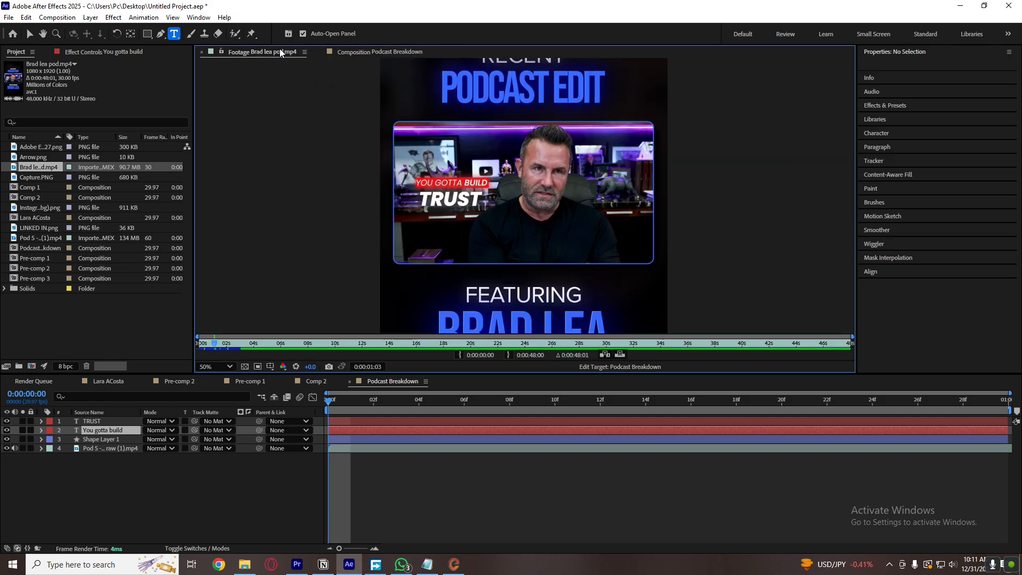
key("v")
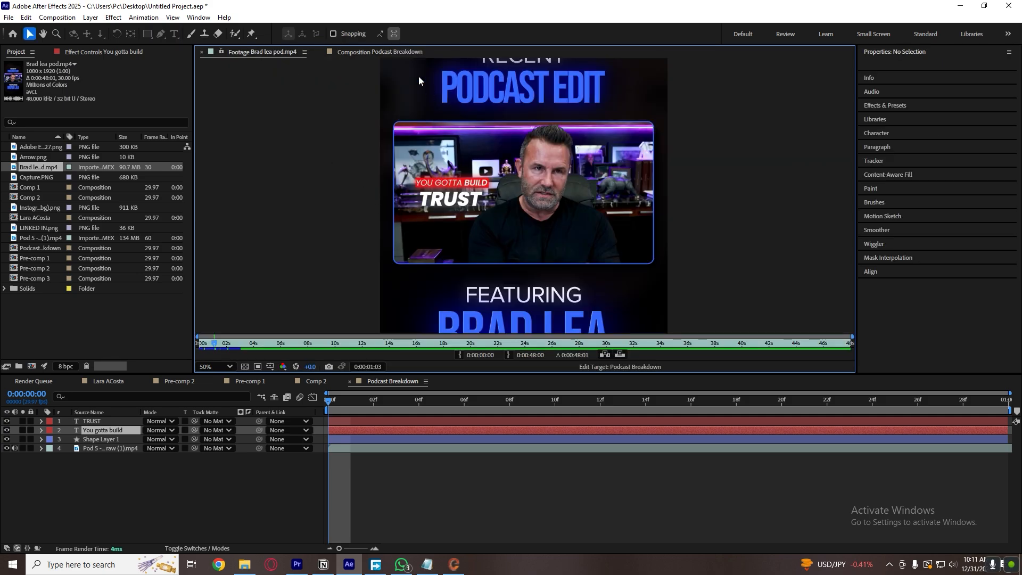
left_click(393, 52)
key("ctrl+t")
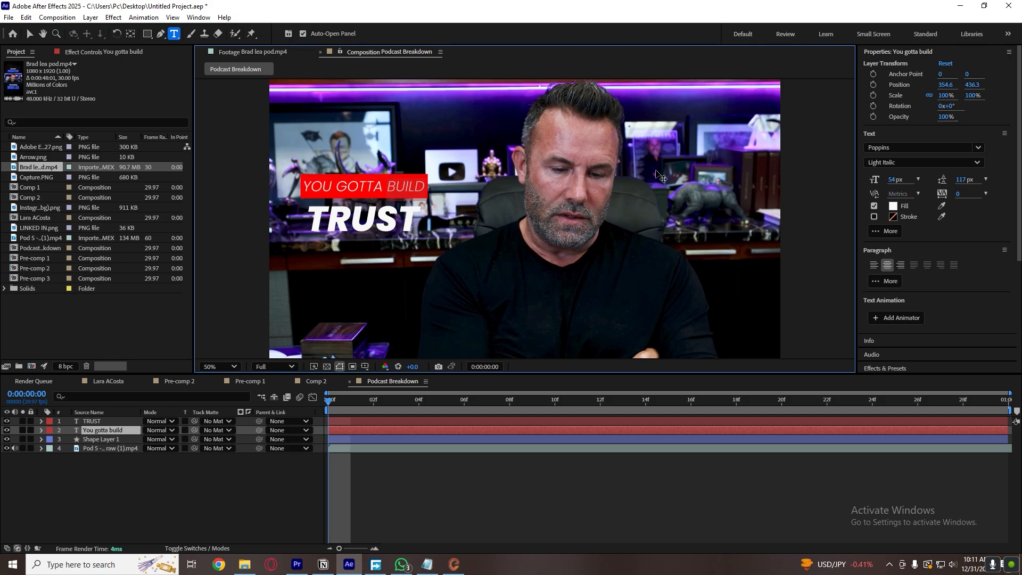
left_click(925, 164)
left_click(925, 281)
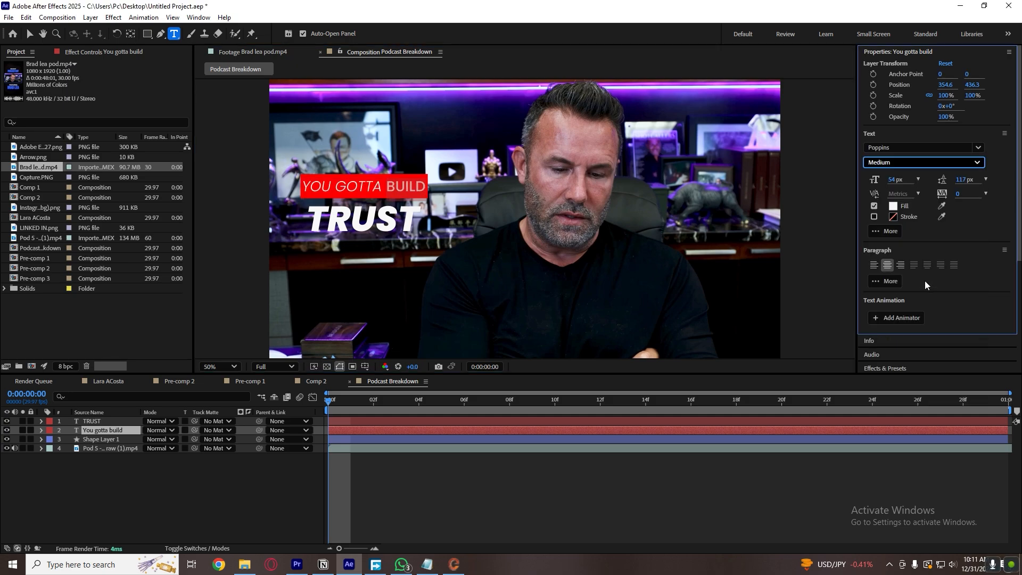
left_click(930, 163)
left_click(912, 294)
left_click(646, 484)
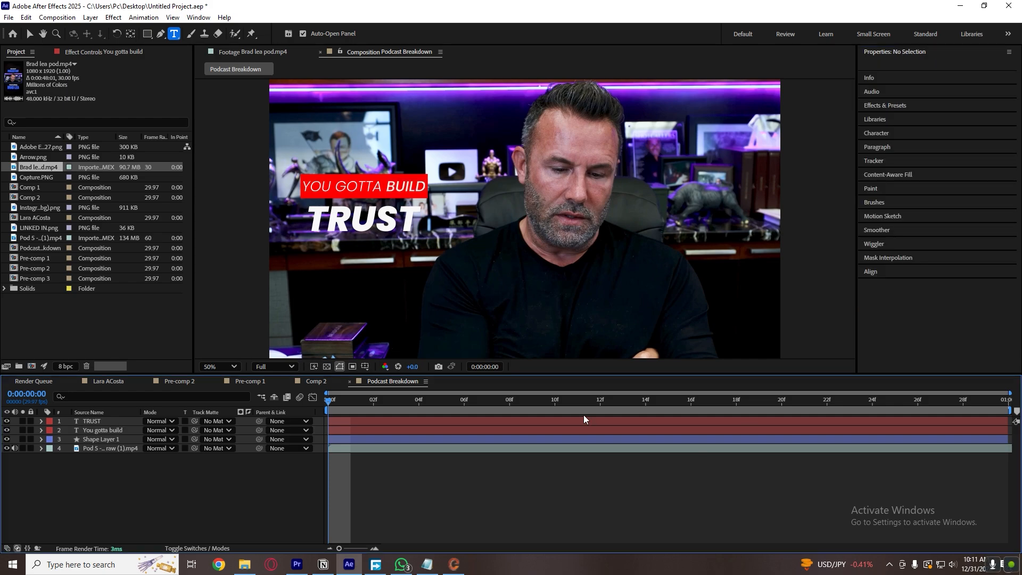
key("v")
Zoom in on the reference caption for comparison and change the words "YOU GOTTA" to the Poppins Italic style.
left_click(268, 49)
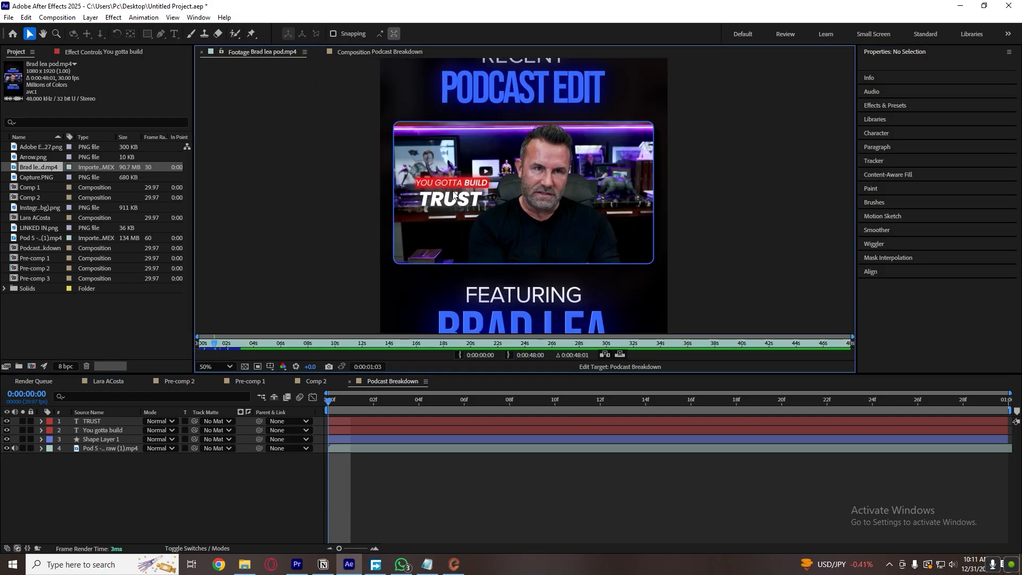
key("slash")
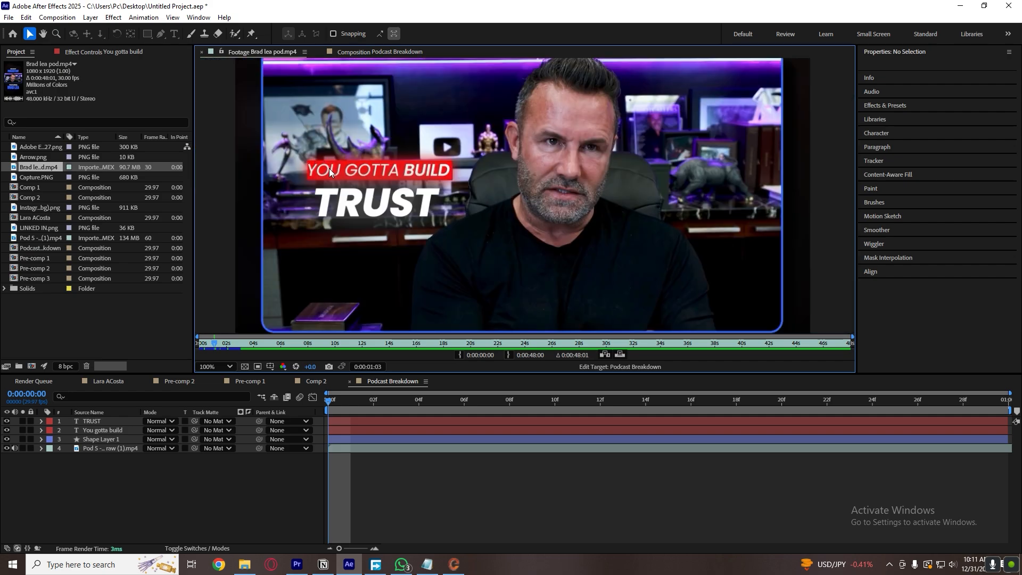
left_click(359, 51)
key("ctrl+t")
left_click(376, 186)
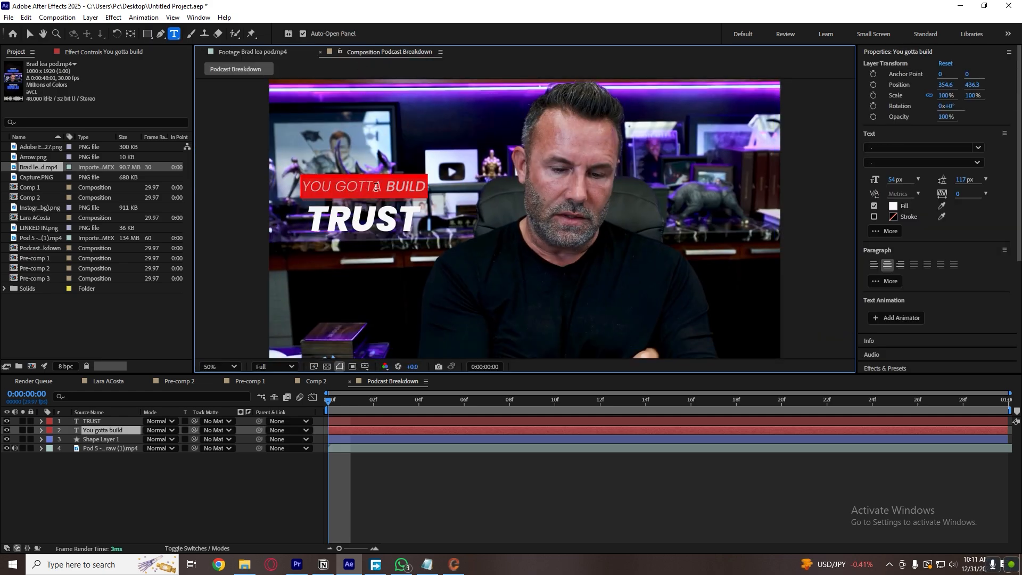
left_click(372, 187)
left_click_drag(381, 187, 303, 186)
left_click(887, 146)
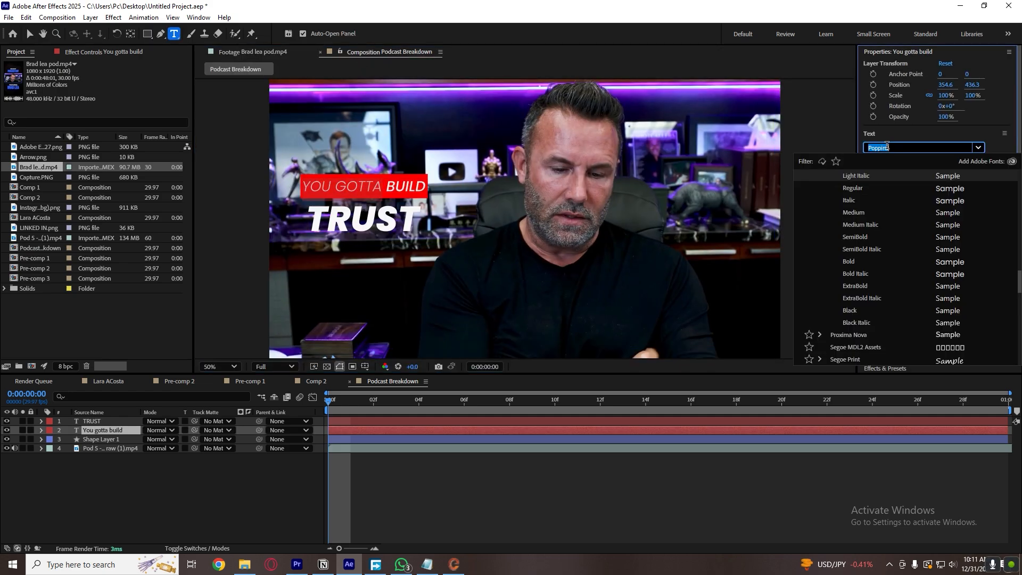
left_click(887, 145)
left_click(883, 162)
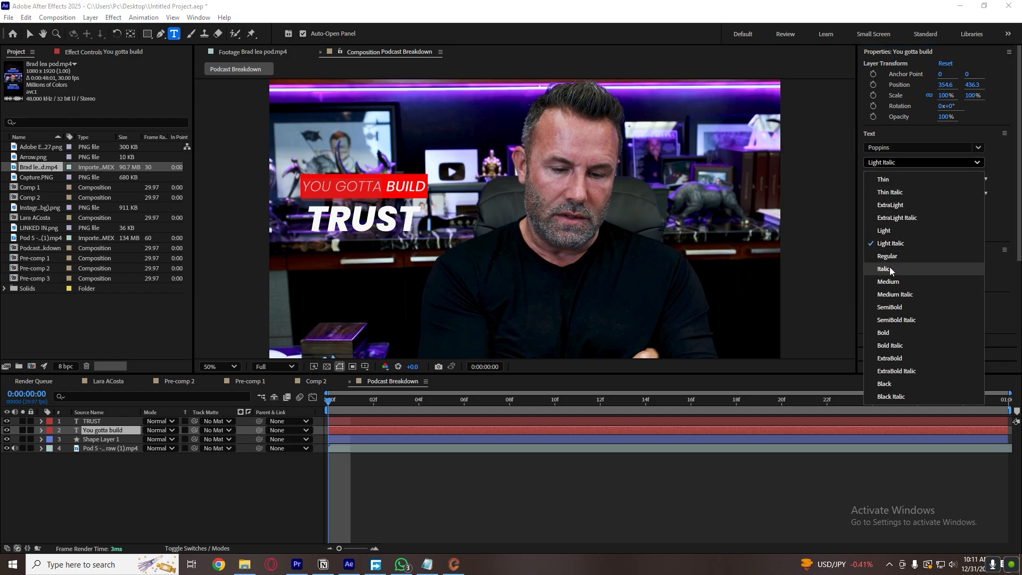
left_click(893, 256)
left_click(896, 159)
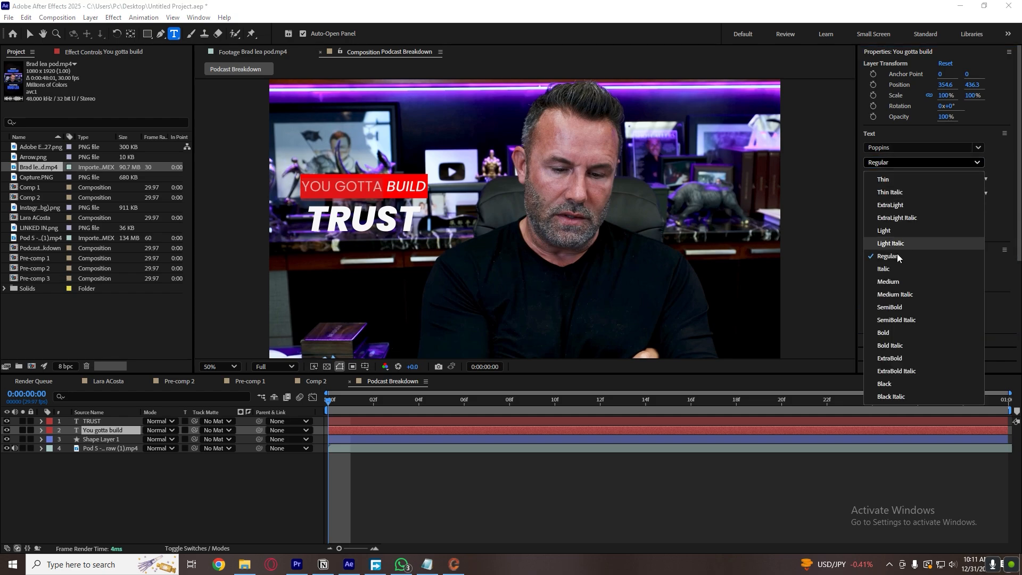
left_click(898, 270)
left_click(592, 486)
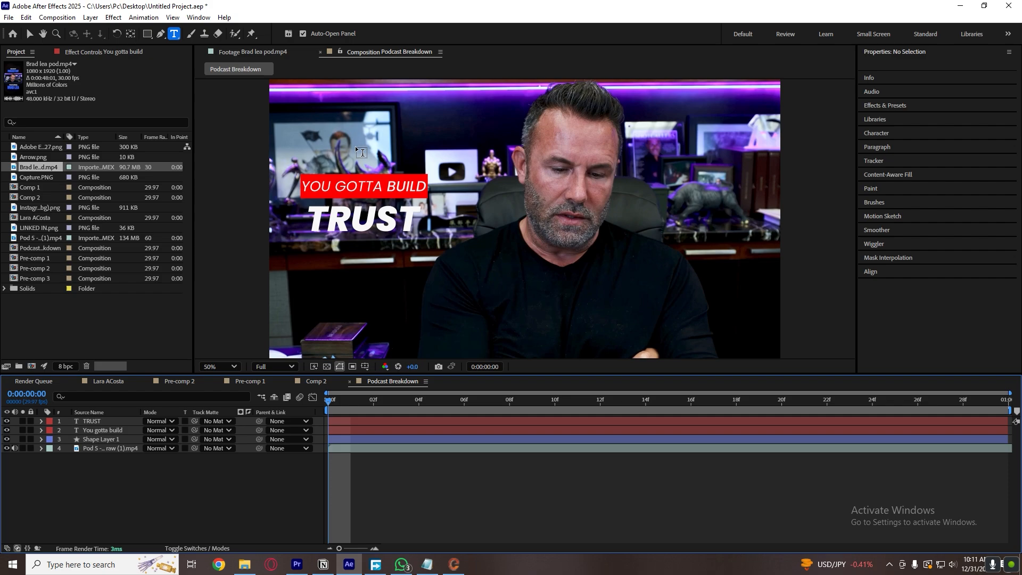
left_click(406, 183)
left_click(454, 515)
key("v")
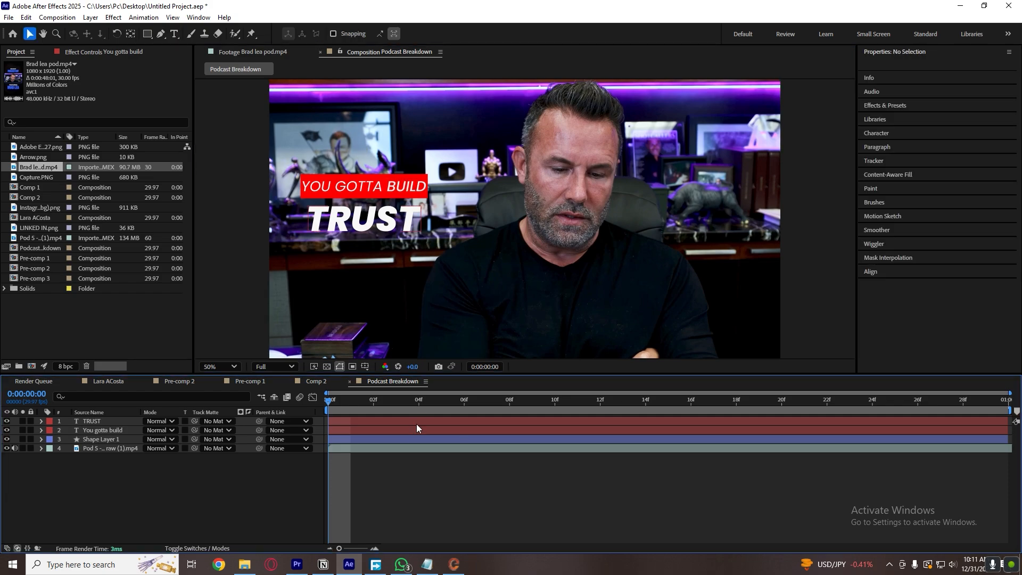
Reduce the red bar's stroke width so it fits more tightly around the "YOU GOTTA BUILD" text.
left_click(418, 439)
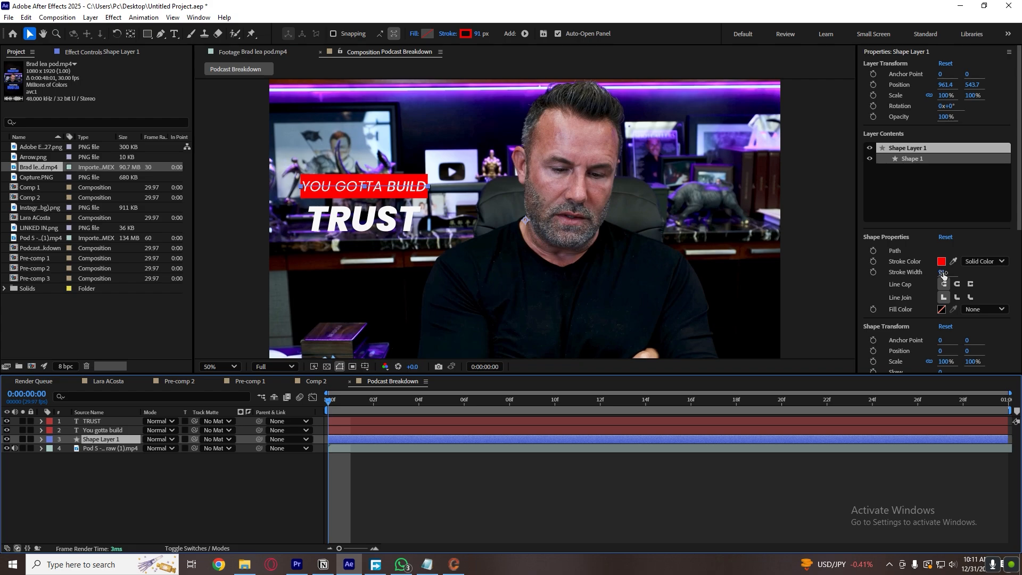
left_click_drag(942, 274, 929, 274)
left_click(535, 481)
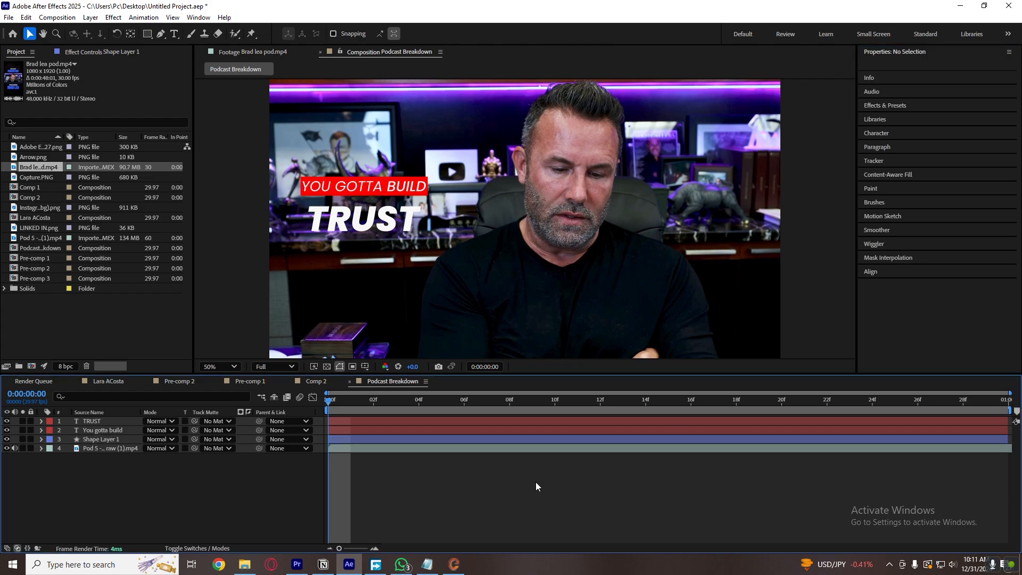
left_click(492, 439)
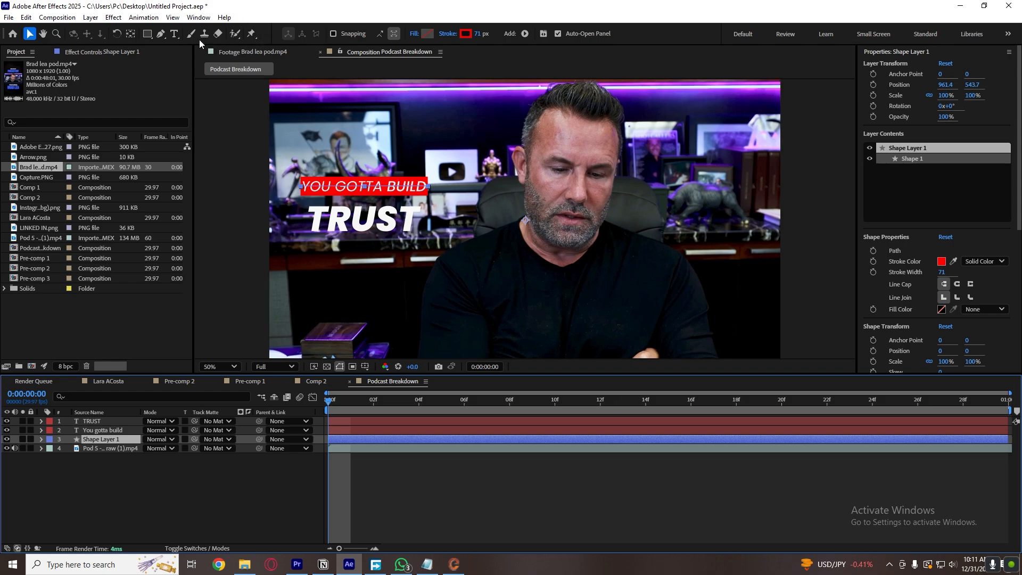
left_click(160, 33)
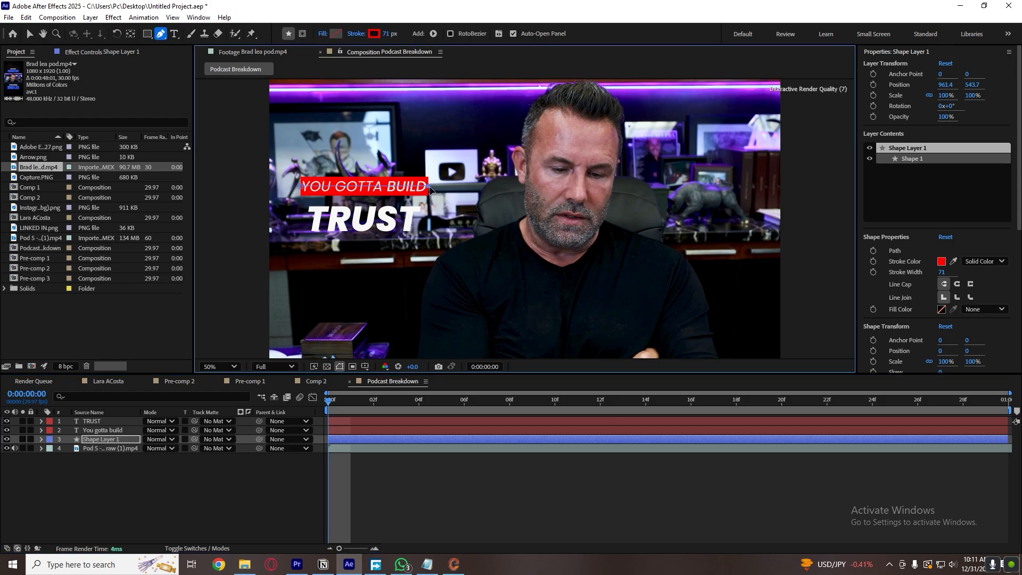
left_click(429, 475)
key("v")
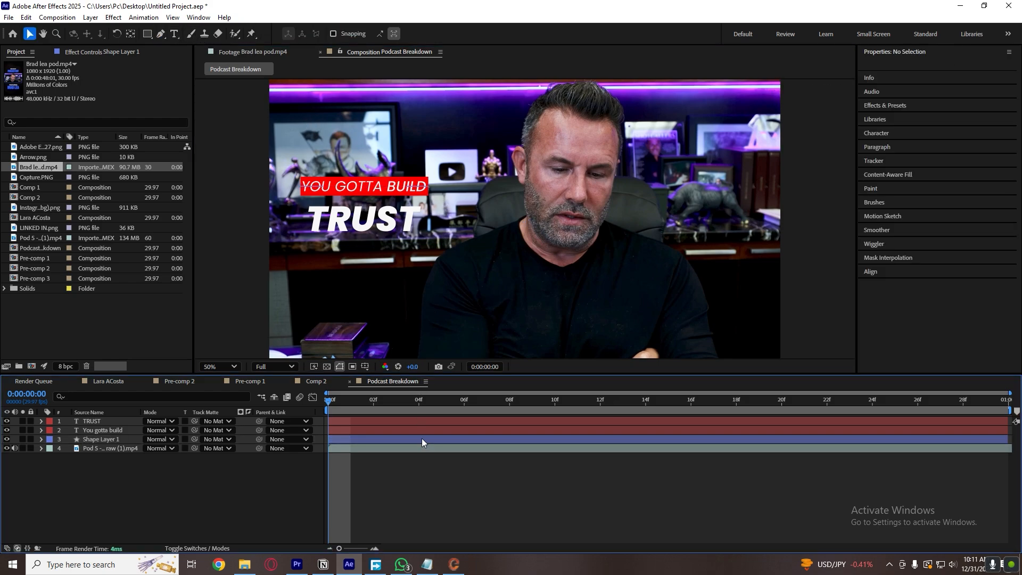
Align the vertical centers of the red bar and the "You gotta build" text layer.
left_click(421, 439)
left_click(419, 431, "shift")
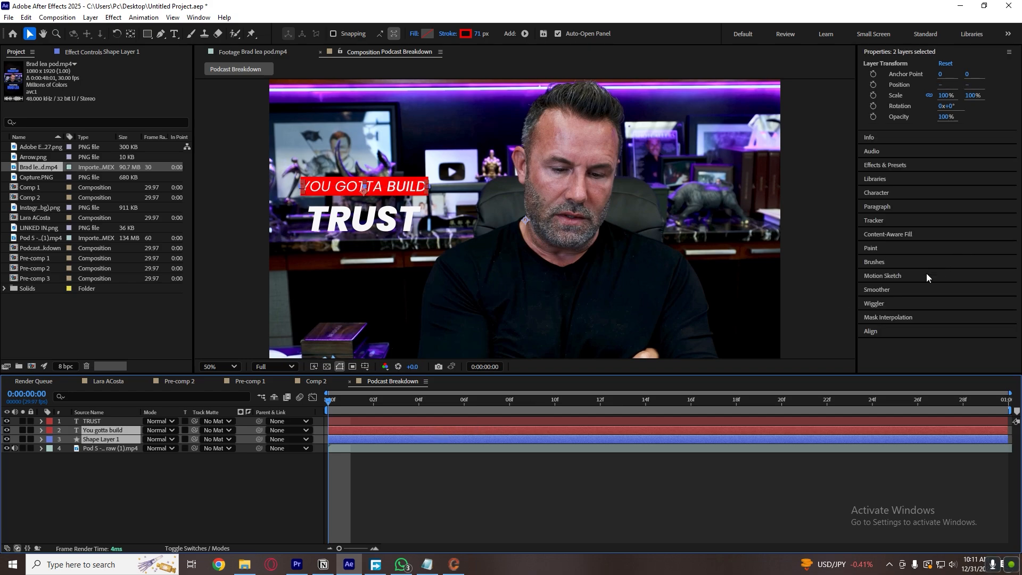
left_click(904, 329)
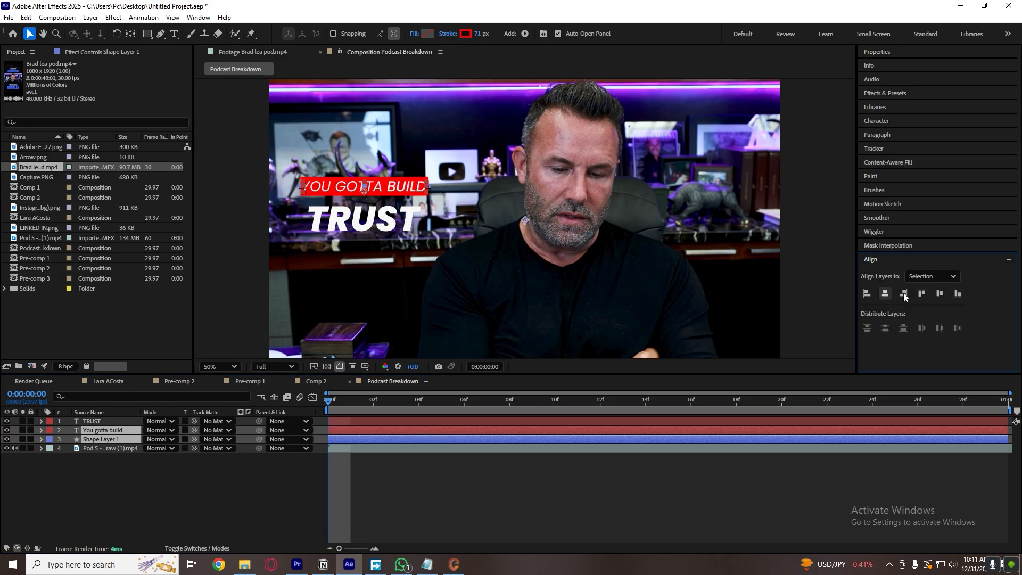
left_click(940, 293)
left_click(493, 478)
key("s")
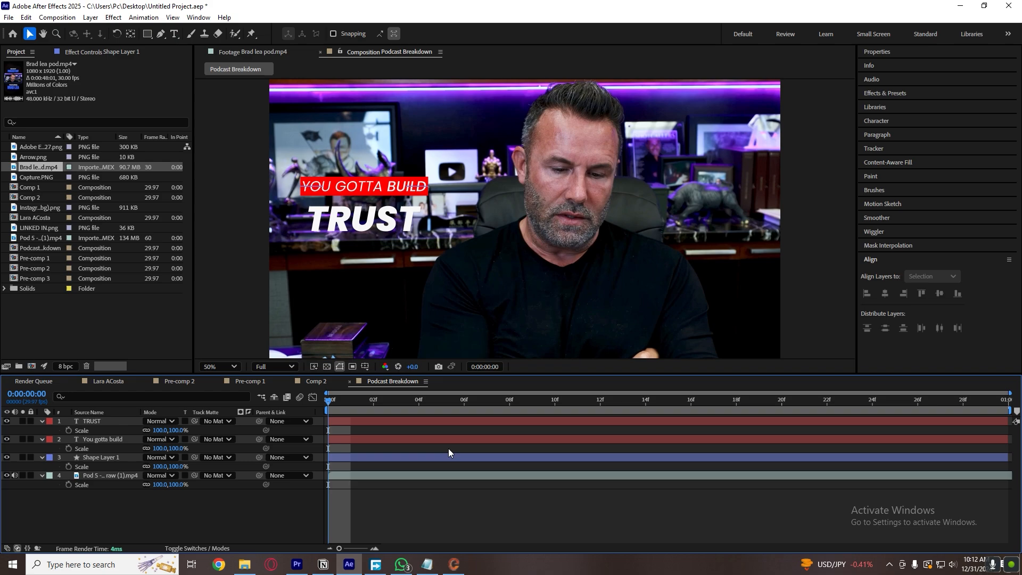
key("s")
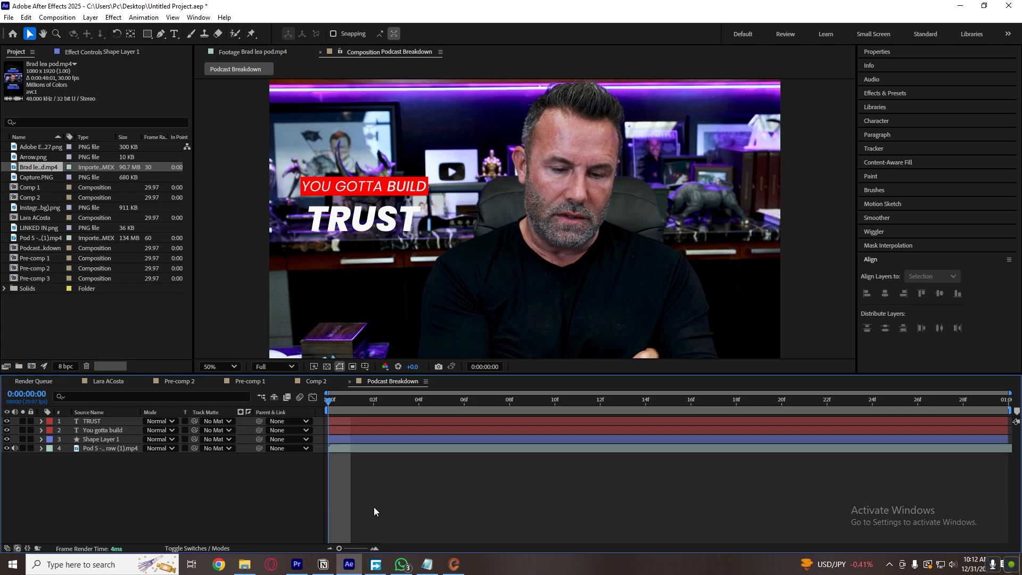
Scrub the opening of the reference footage to study how its caption and red bar animate in.
left_click(255, 51)
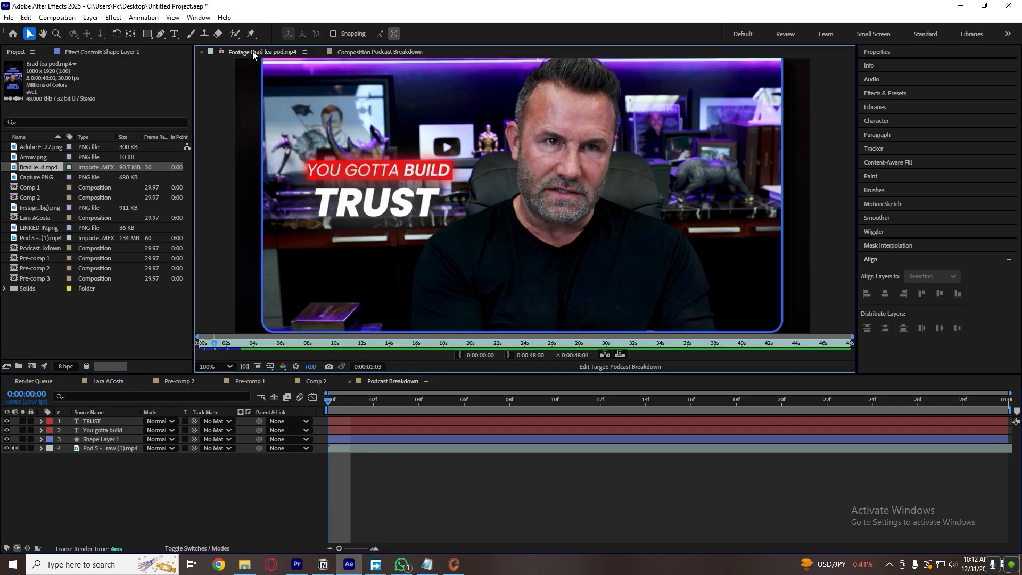
left_click_drag(197, 344, 206, 346)
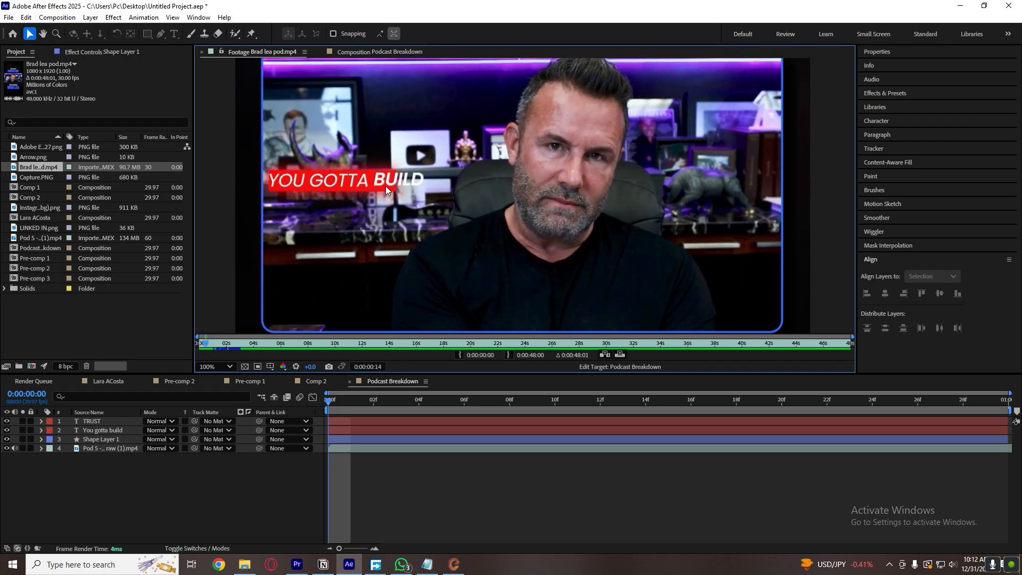
left_click(356, 51)
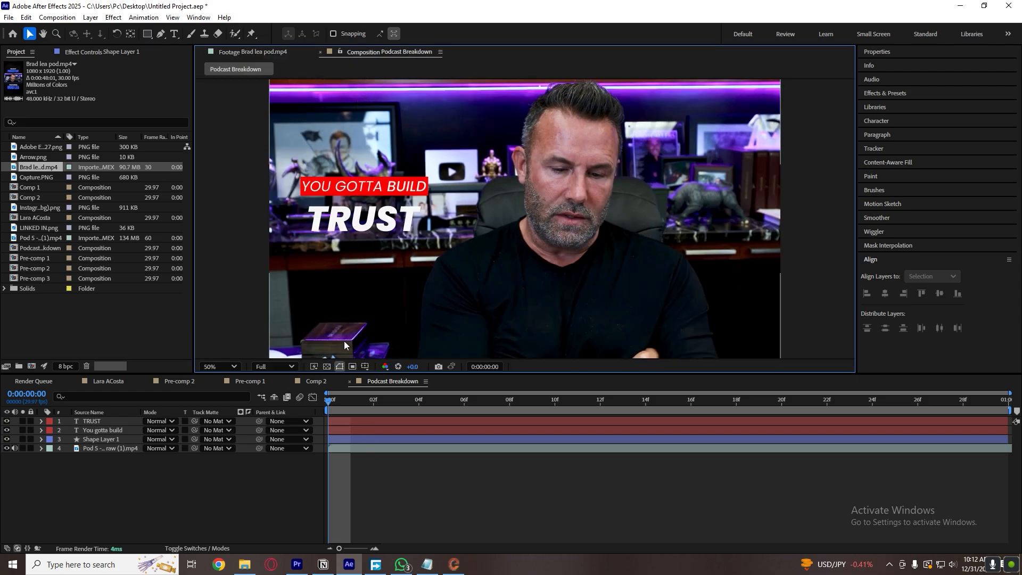
Add Trim Paths to the red bar's shape layer and expand its properties.
left_click(370, 375)
left_click(339, 440)
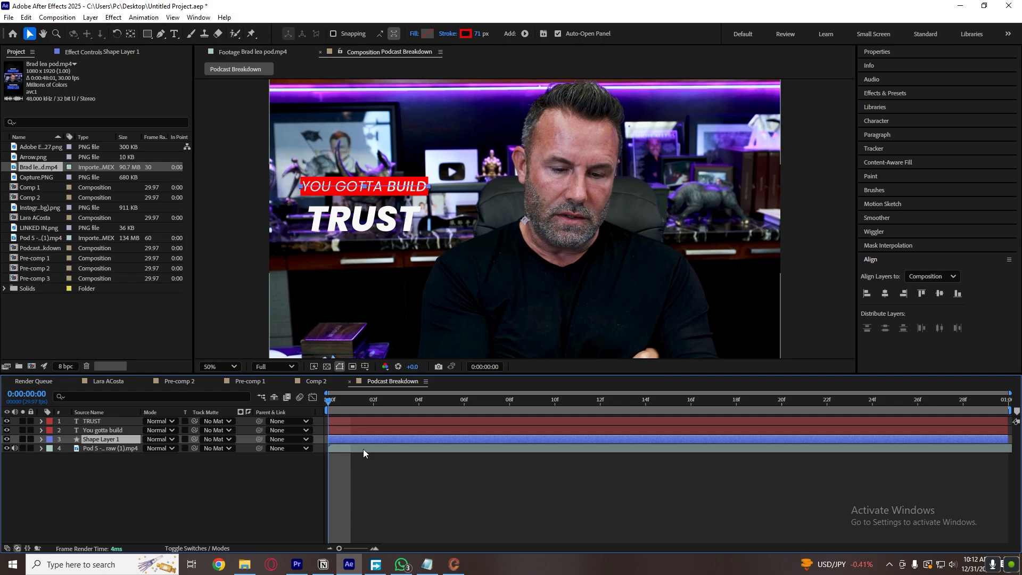
left_click(40, 439)
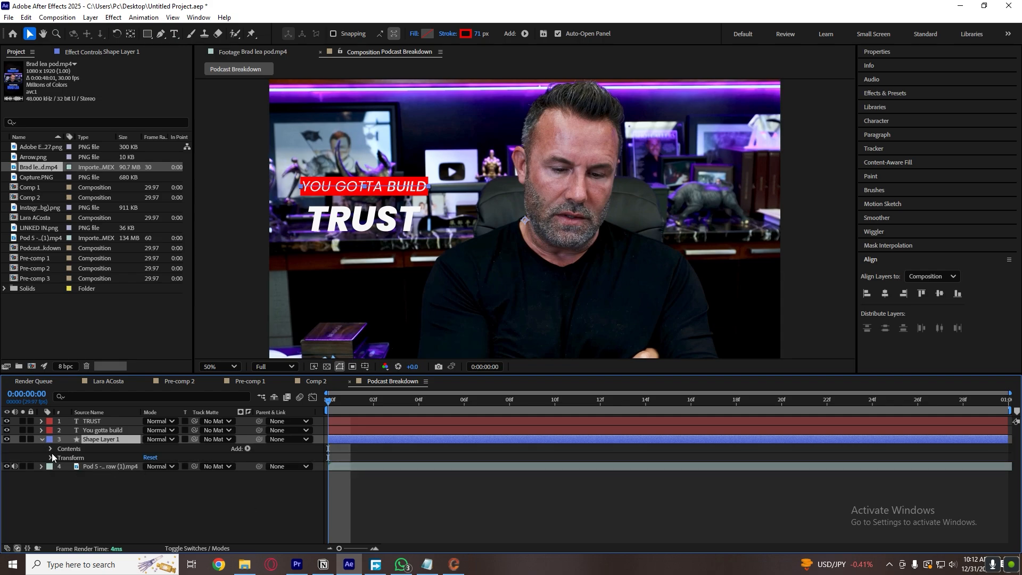
left_click(248, 448)
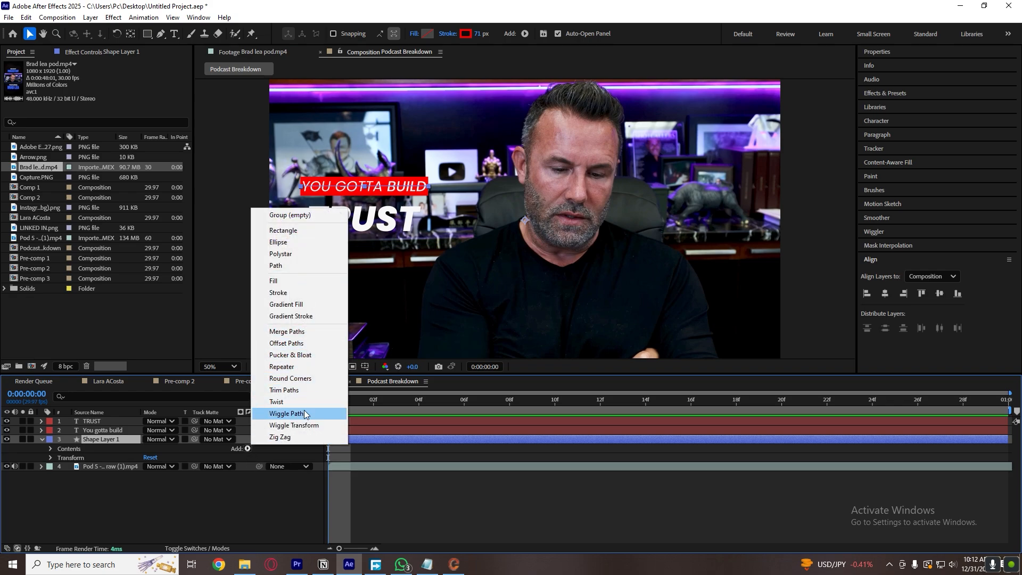
left_click(290, 391)
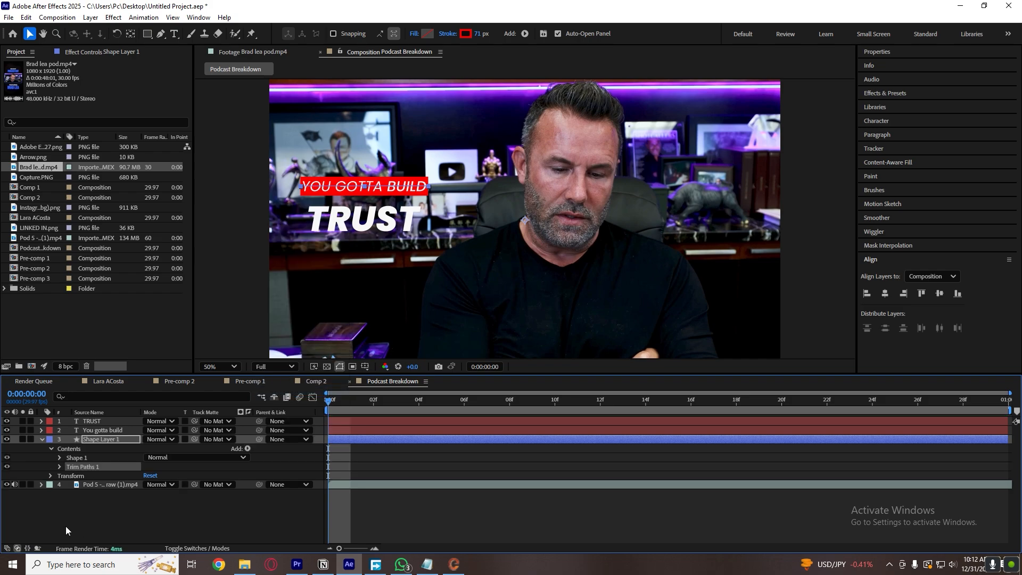
left_click(59, 467)
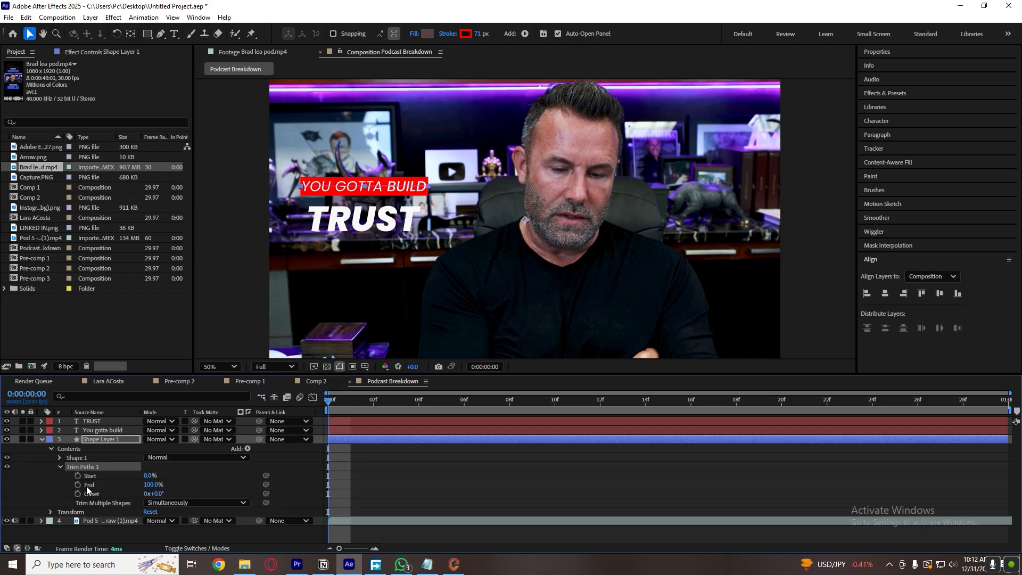
Keyframe the red bar's Trim Paths End from 0% at frame 0 to 100% at frame 13, and preview the reveal.
left_click(78, 484)
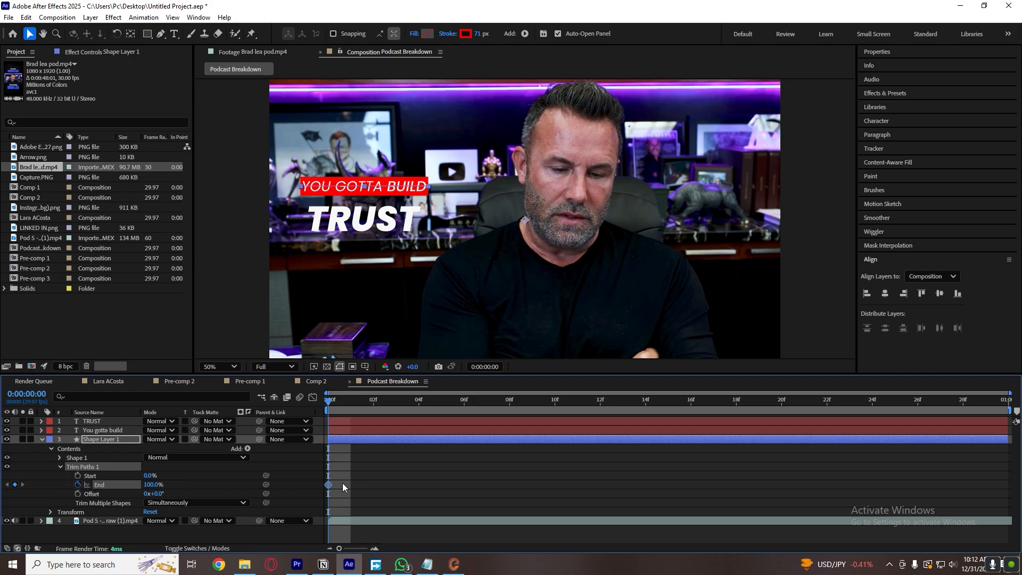
left_click_drag(330, 485, 571, 484)
left_click_drag(152, 486, 1, 503)
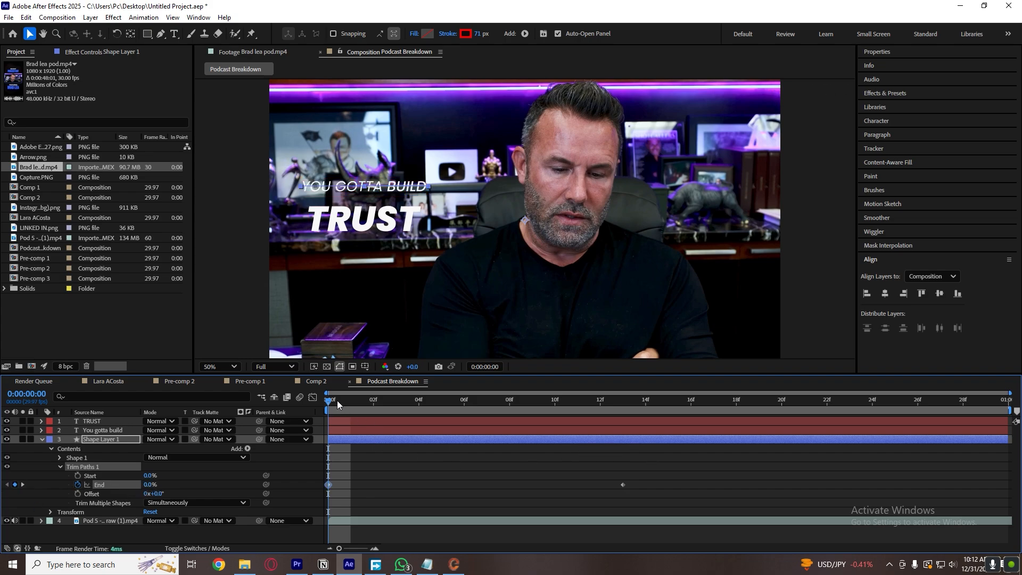
left_click_drag(330, 402, 577, 400)
key("Home")
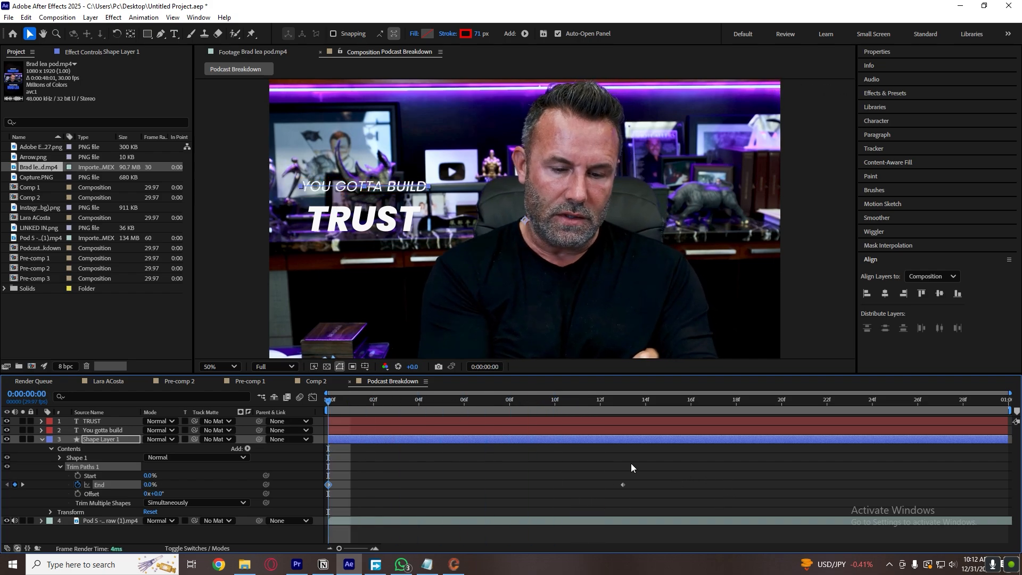
Apply Easy Ease to both Trim Paths End keyframes of the red bar.
left_click_drag(666, 464, 246, 507)
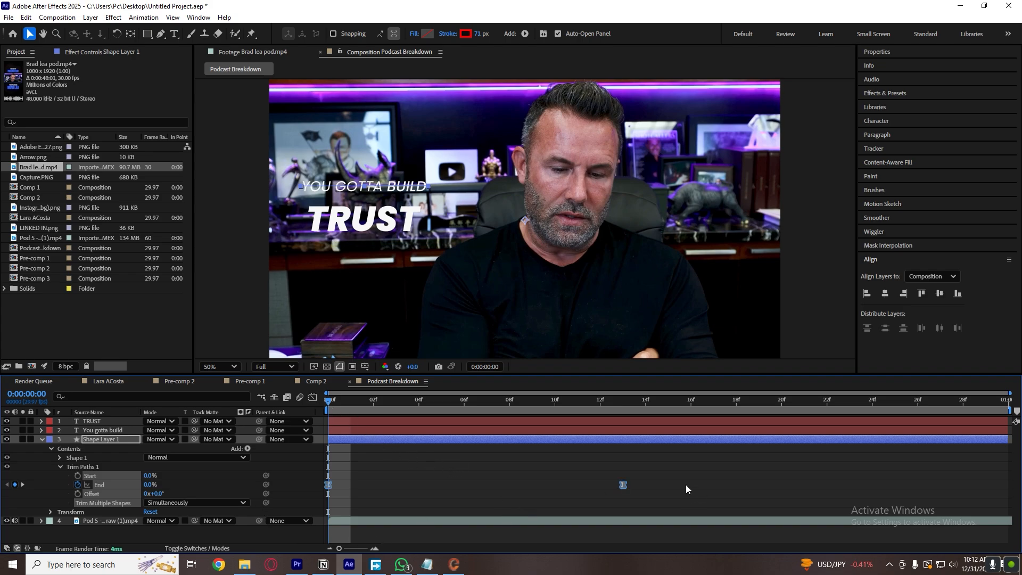
left_click_drag(721, 491, 330, 507)
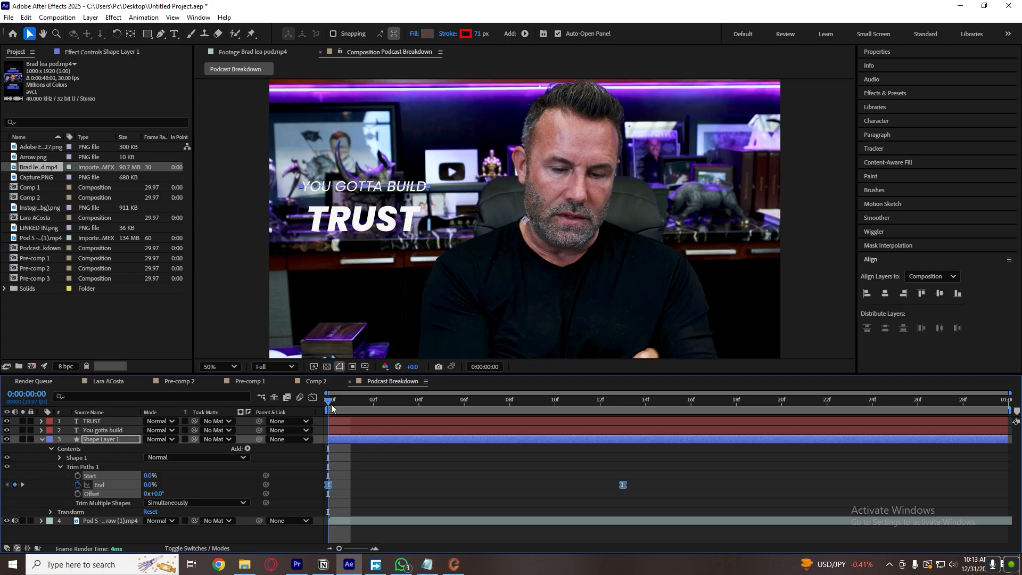
left_click_drag(664, 478, 313, 499)
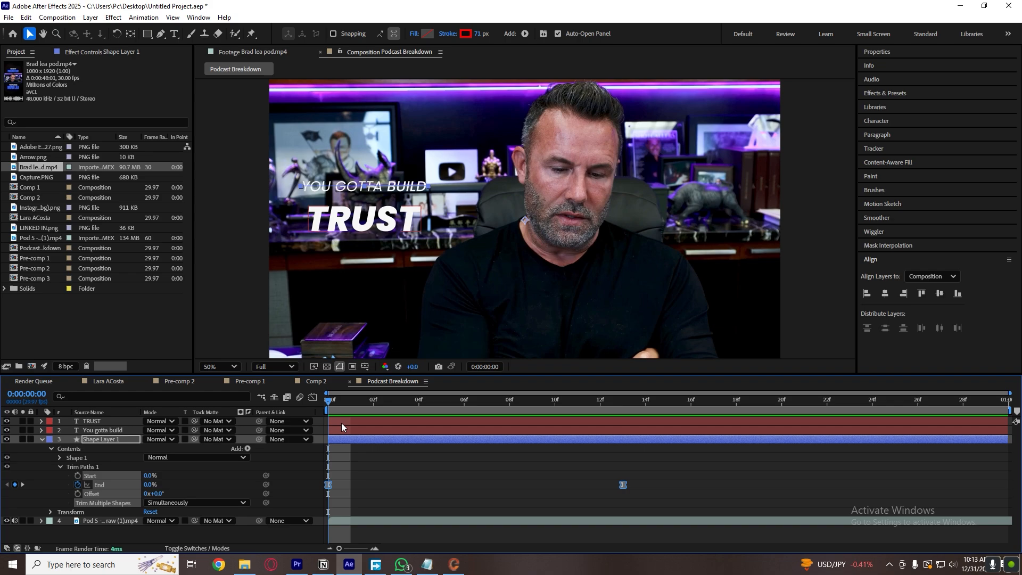
left_click(313, 397)
left_click_drag(532, 496, 677, 522)
key("alt+space")
left_click(451, 450)
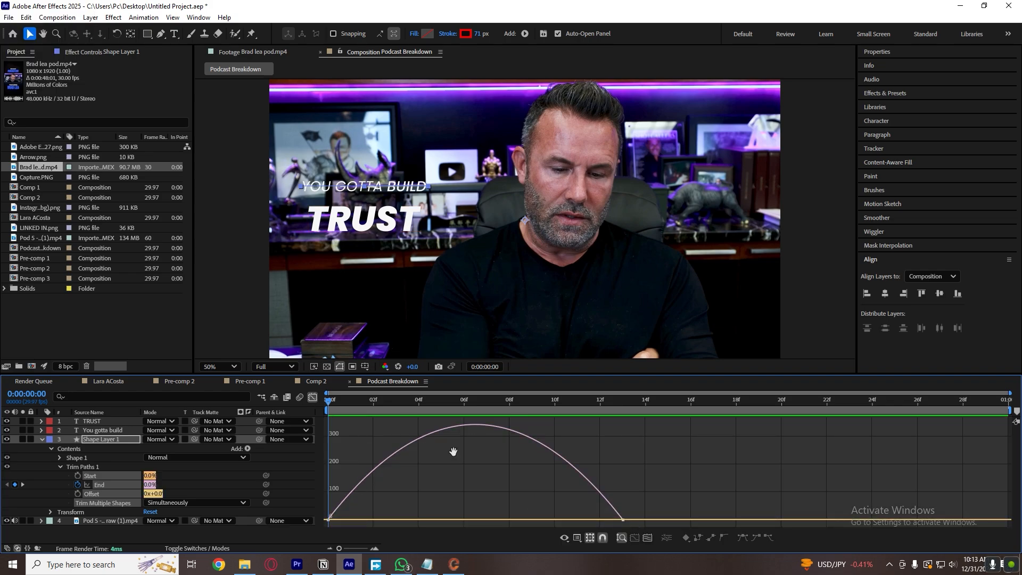
key("space")
key("space")
left_click(312, 397)
left_click(623, 485)
left_click_drag(668, 487, 319, 474)
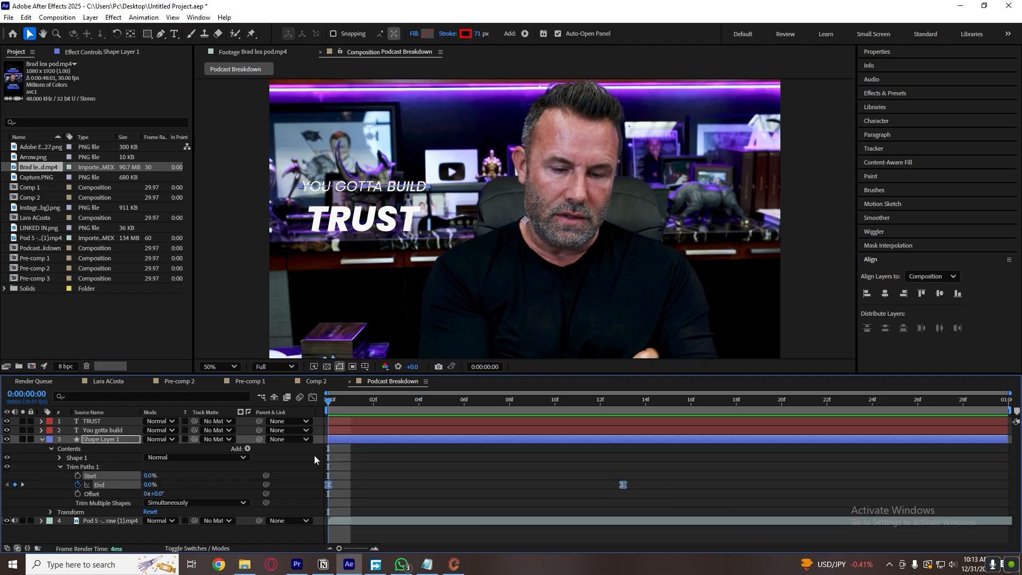
Compare the value graph of the Trim Paths End keyframes with their speed graph, ending on the speed graph.
left_click(313, 397)
left_click_drag(486, 484, 716, 554)
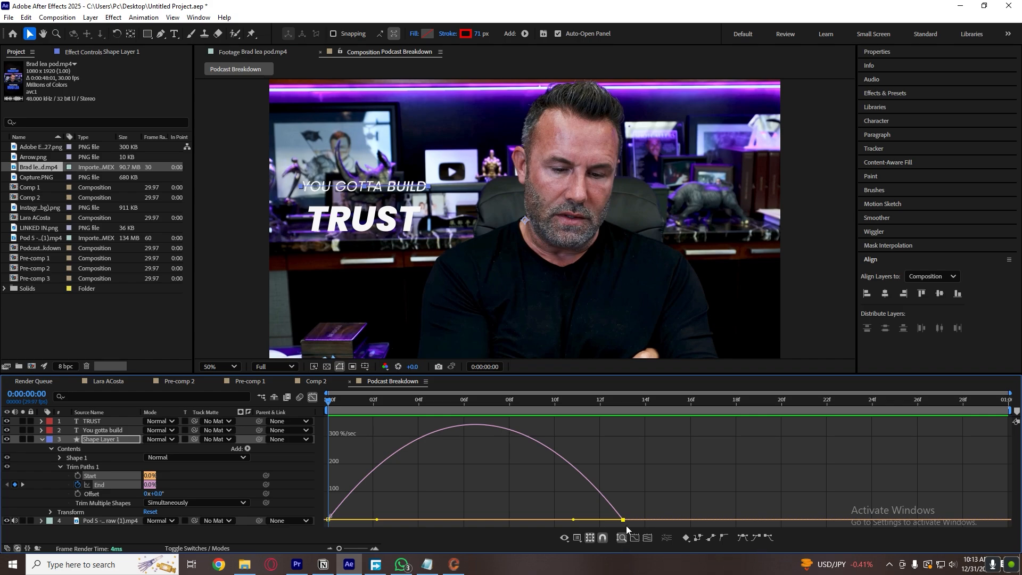
left_click(634, 537)
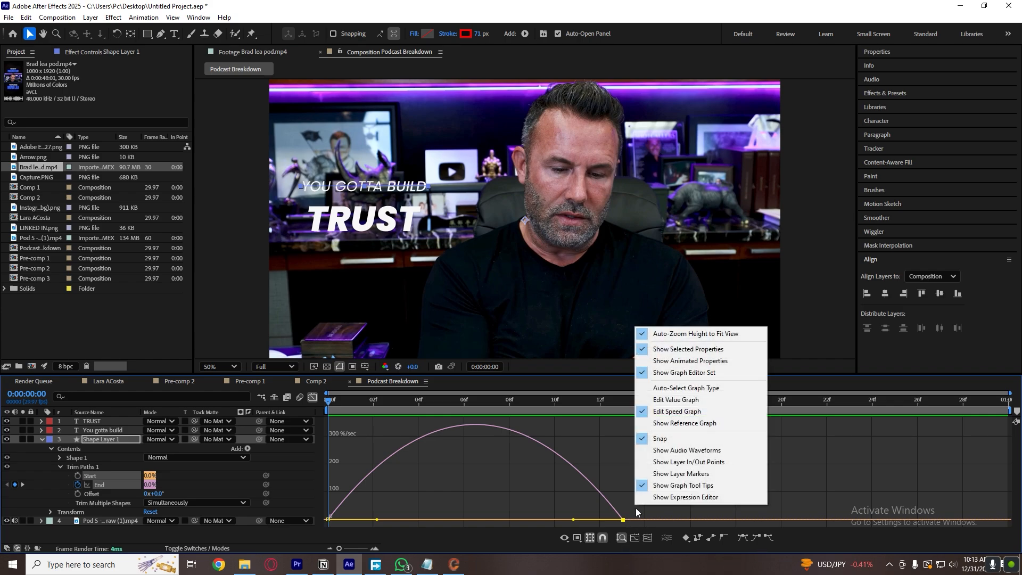
left_click(690, 400)
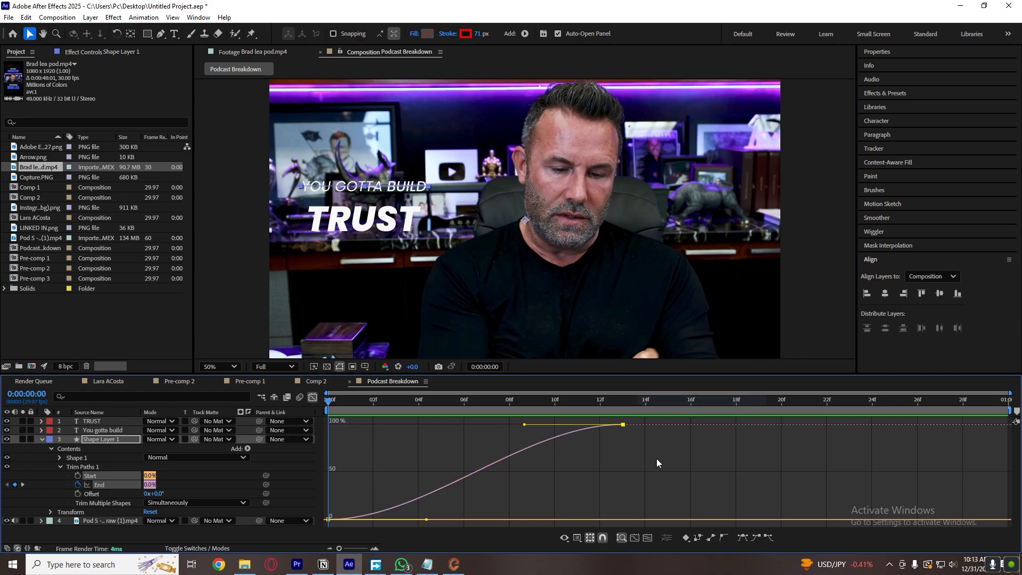
right_click(578, 459)
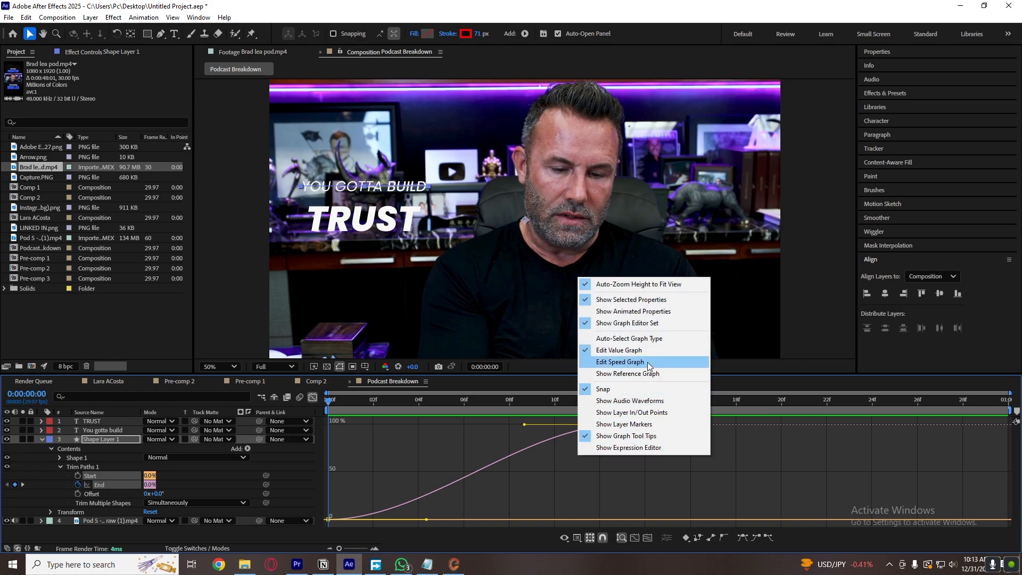
left_click(647, 362)
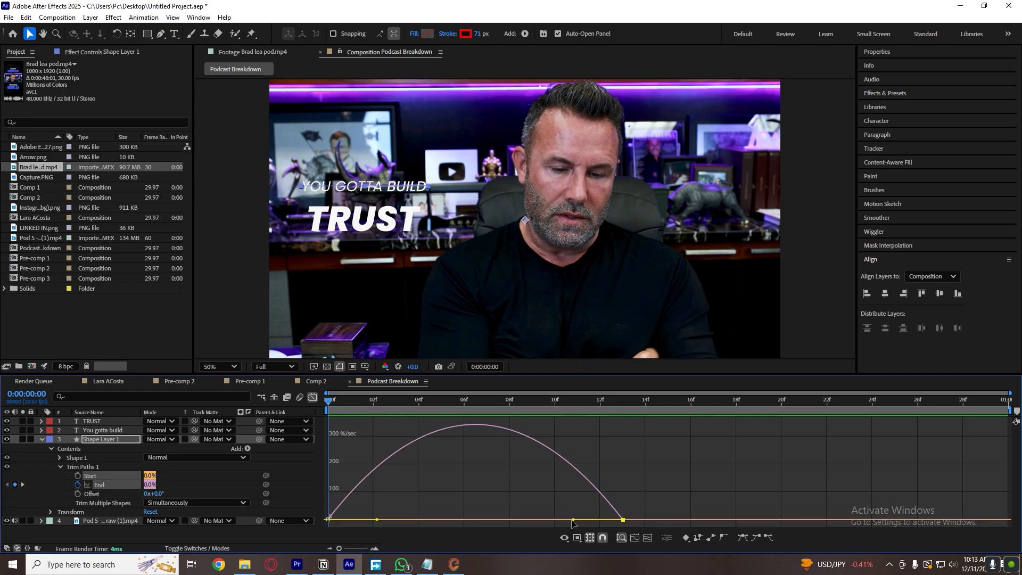
Reshape the Trim Paths End speed curve to peak near the first keyframe and slow gradually toward the second, and preview it.
left_click_drag(573, 519, 345, 520)
key("space")
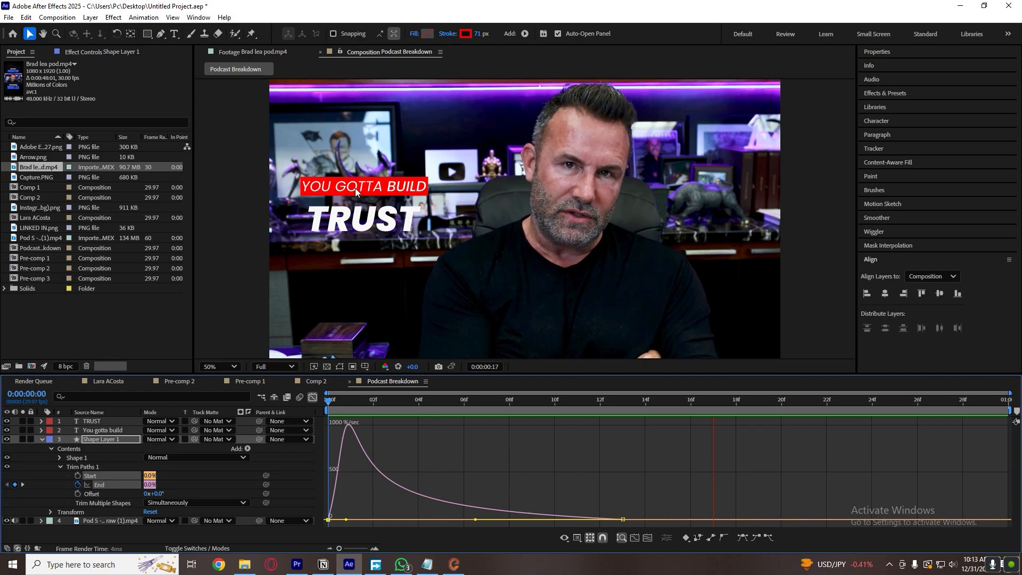
key("space")
left_click(313, 397)
left_click_drag(374, 402, 326, 405)
left_click(353, 446)
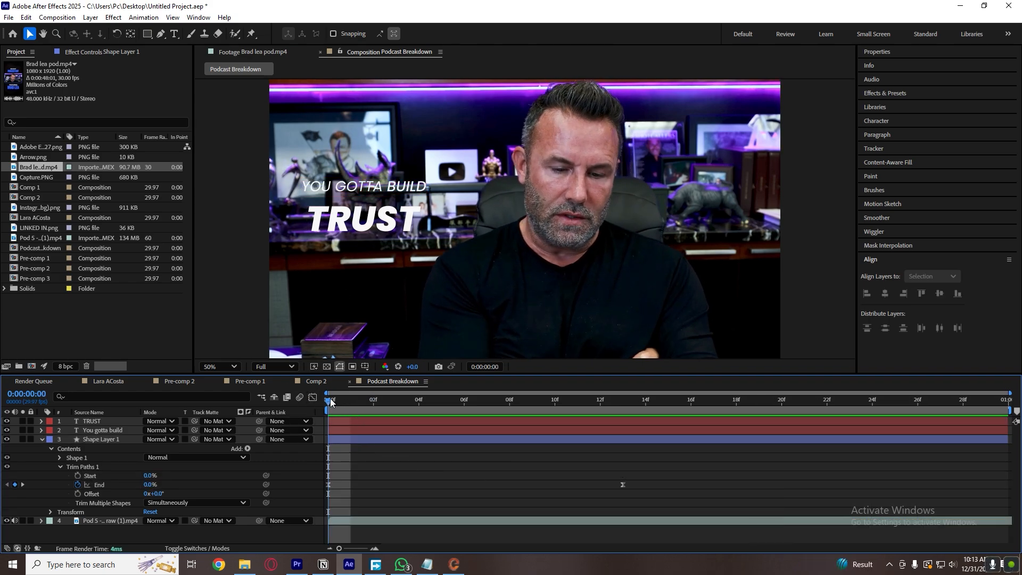
Review the reshaped speed curve of the red bar's Trim Paths End keyframes in the graph editor.
left_click(313, 397)
left_click(313, 397)
left_click_drag(614, 469, 319, 503)
left_click(313, 397)
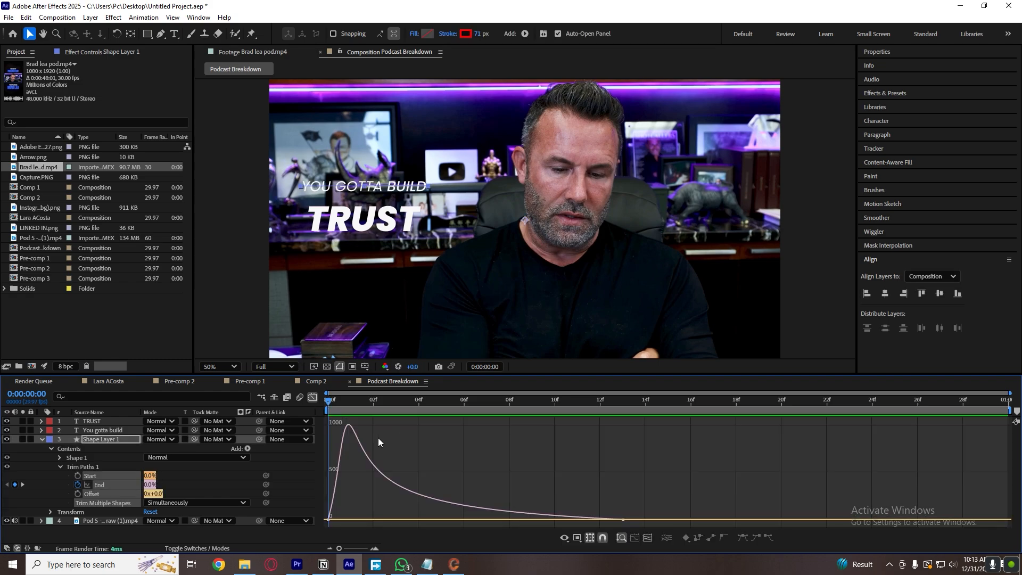
left_click(313, 397)
left_click(445, 479)
Collapse the shape layer's properties, preview the red bar's reveal and return to the first frame.
key("u")
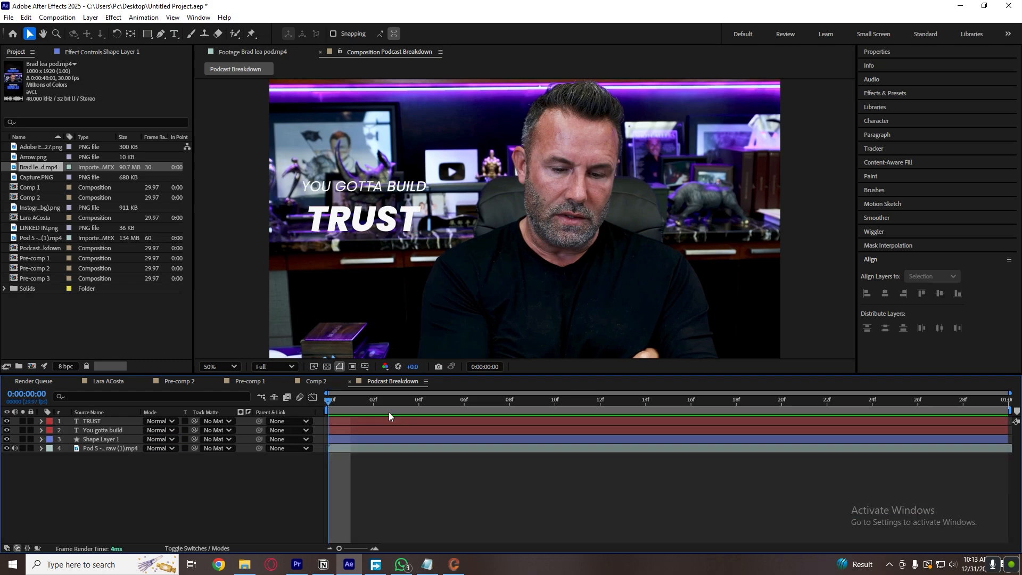
key("space")
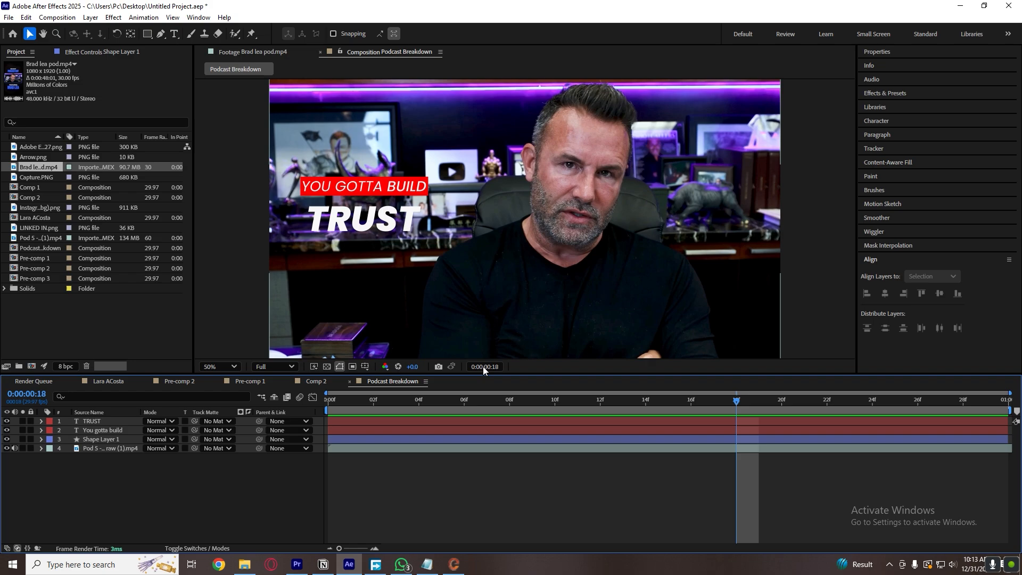
left_click_drag(349, 403, 317, 411)
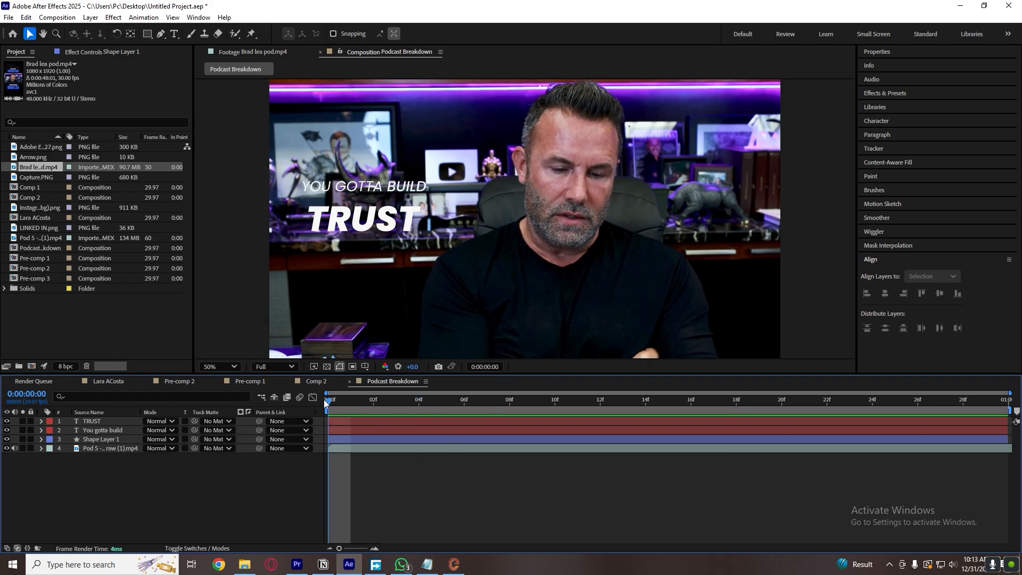
Open Animation Composer 3, look through the Transitions - Text Layer starter presets and close it.
left_click(198, 16)
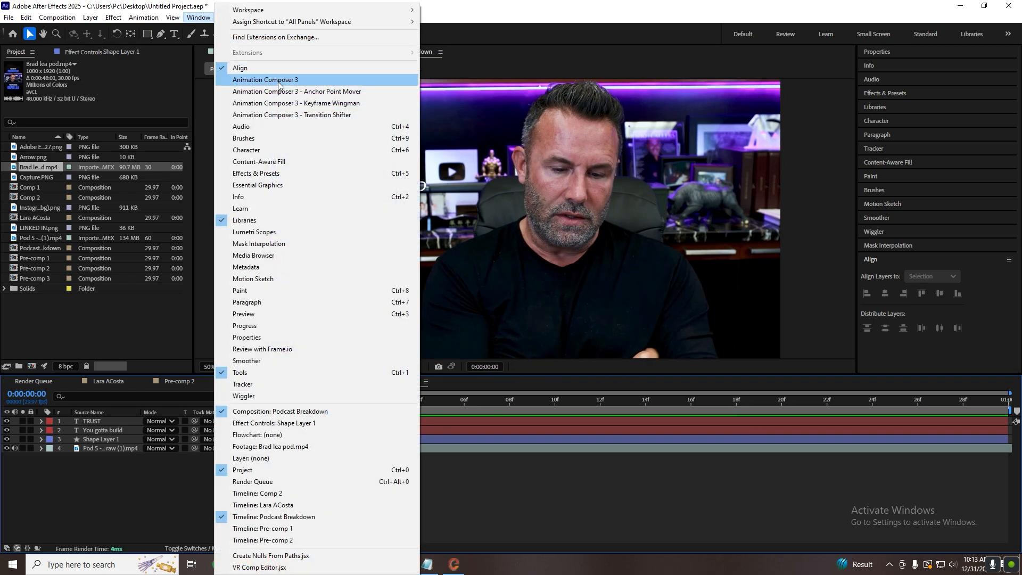
left_click(250, 75)
left_click(88, 137)
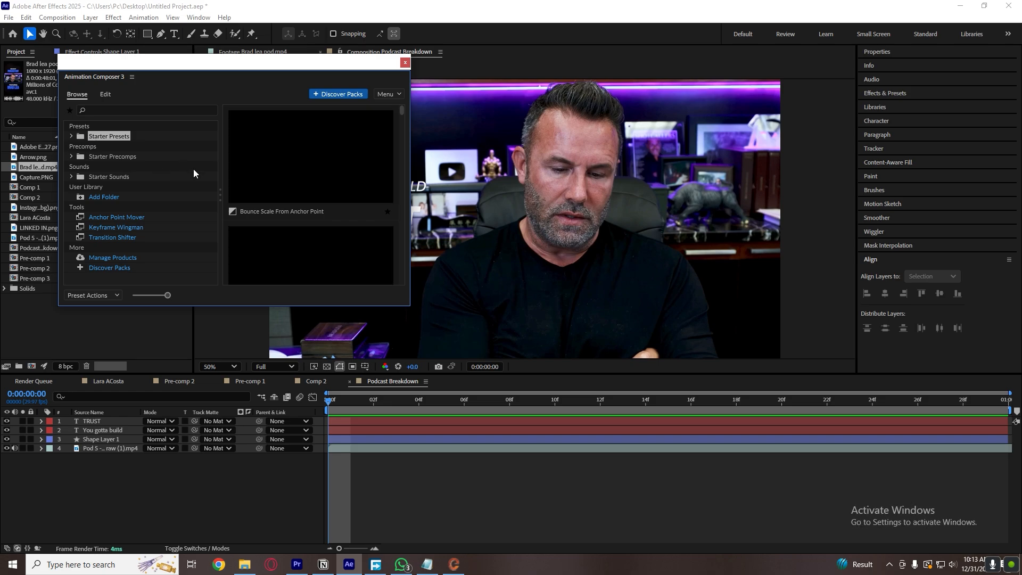
left_click(72, 137)
left_click(136, 166)
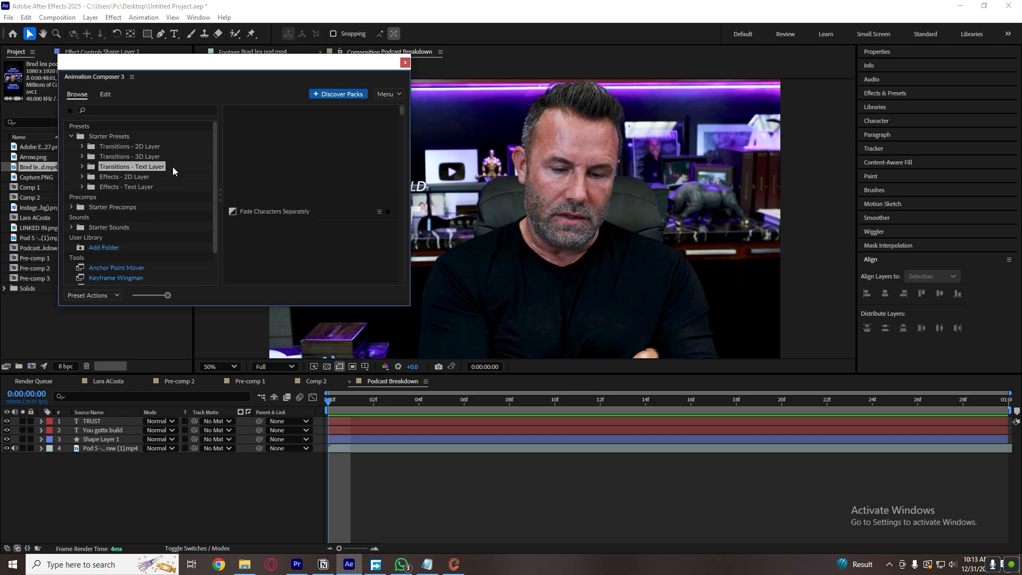
scroll(325, 203, "down", 3)
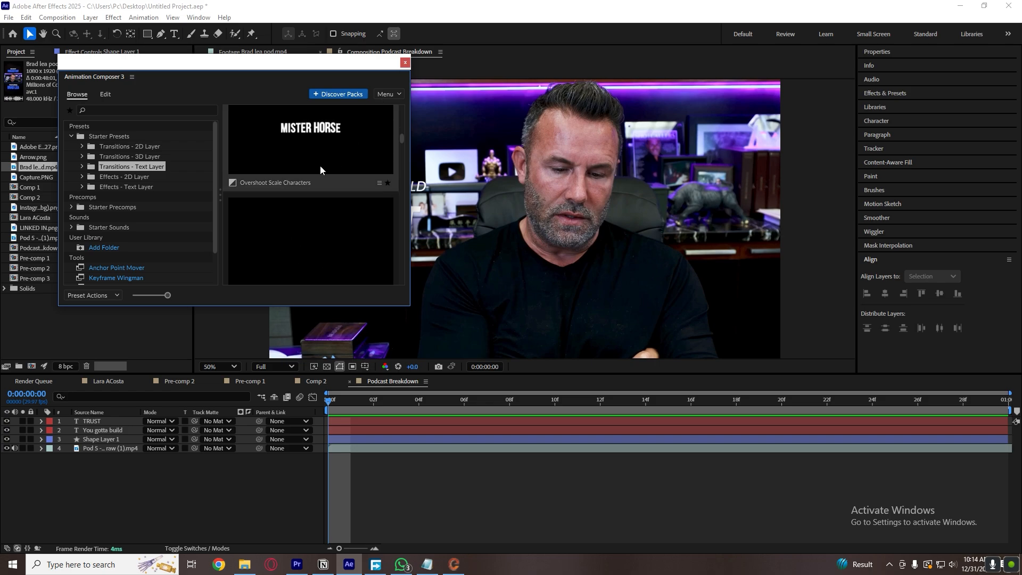
left_click(406, 63)
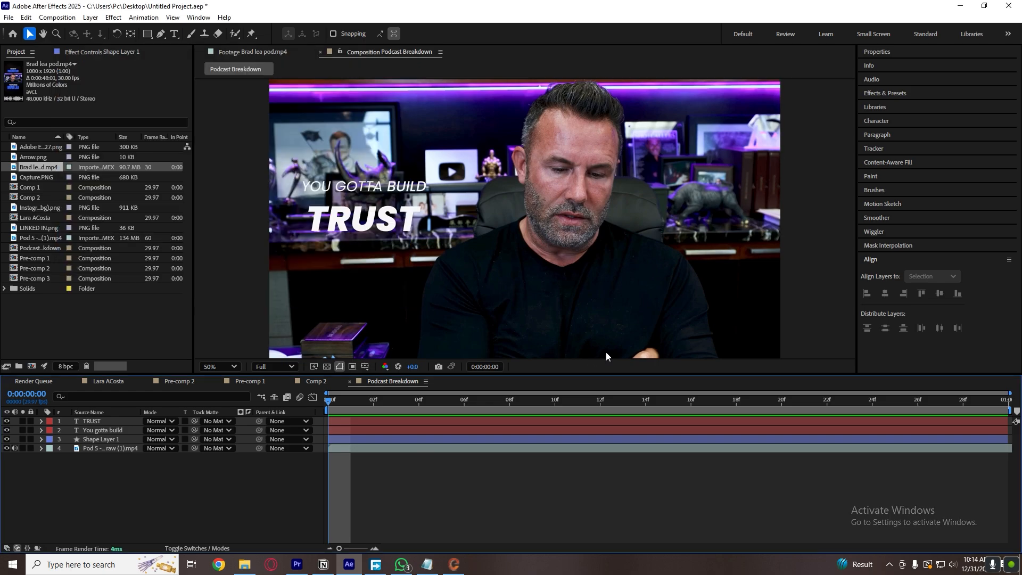
Search the effects and presets for "pod" and apply Podcast (Slide down) to the "You gotta build" and TRUST layers.
left_click(911, 94)
left_click(911, 105)
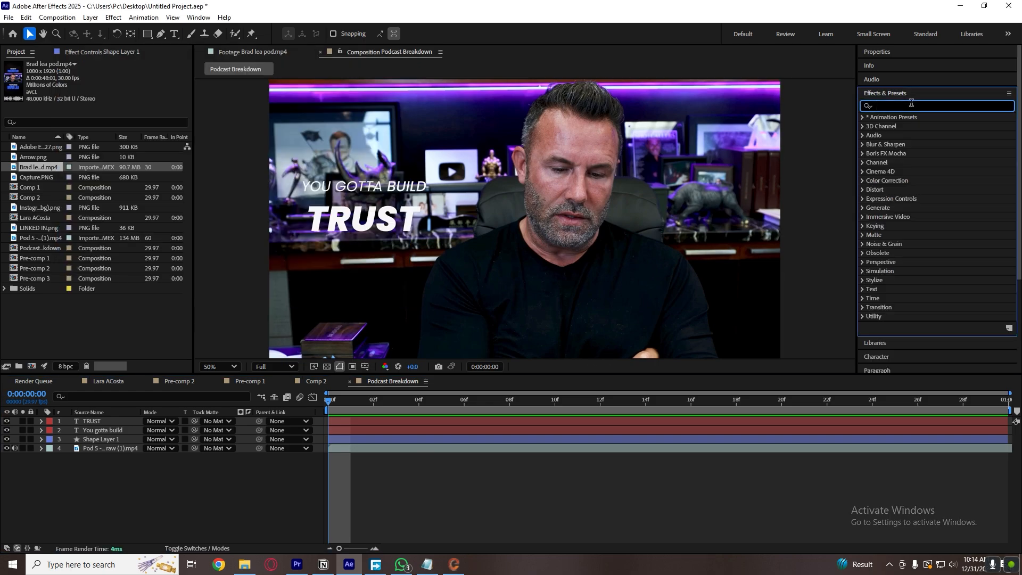
type("pod")
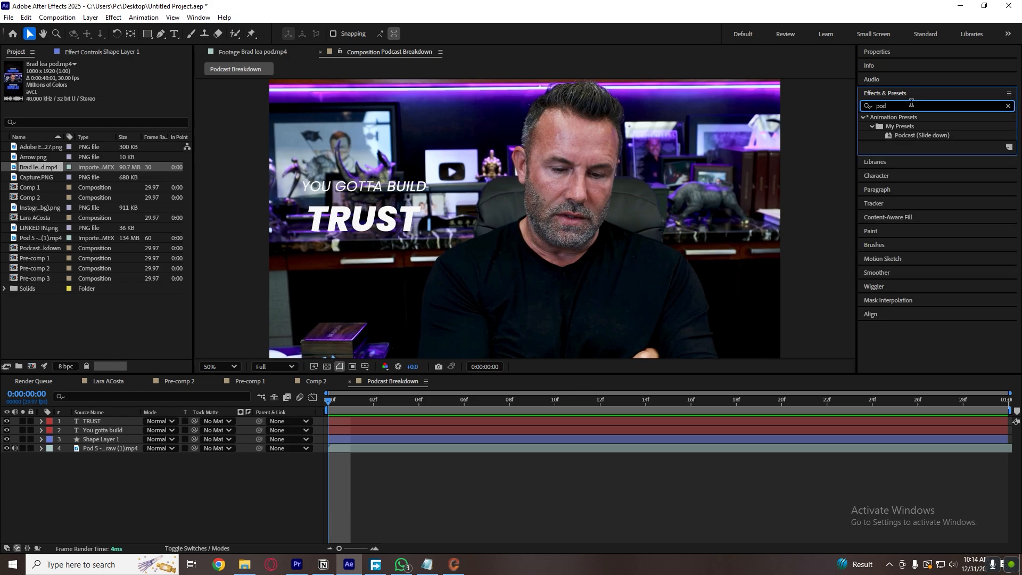
left_click(445, 475)
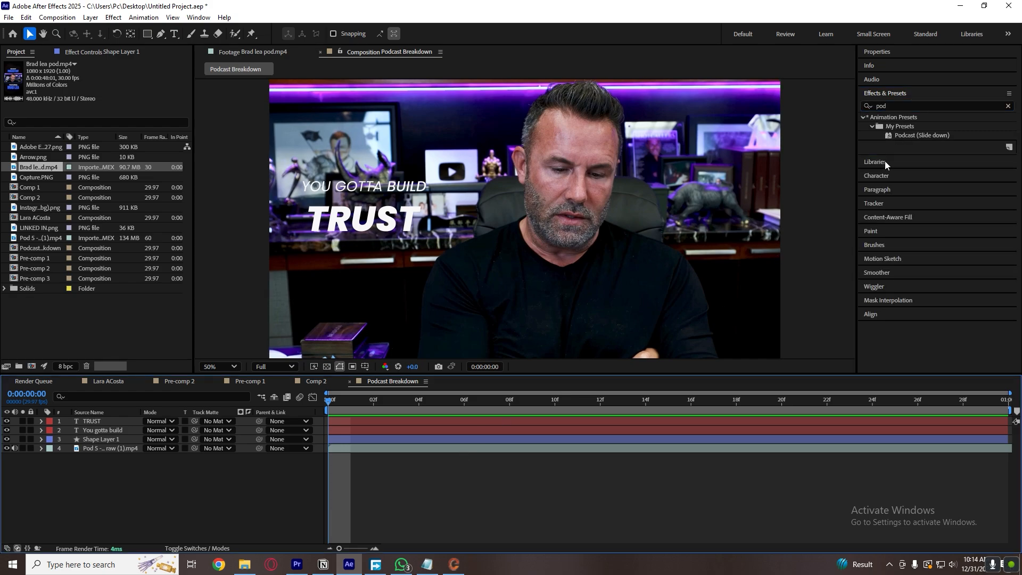
left_click(908, 135)
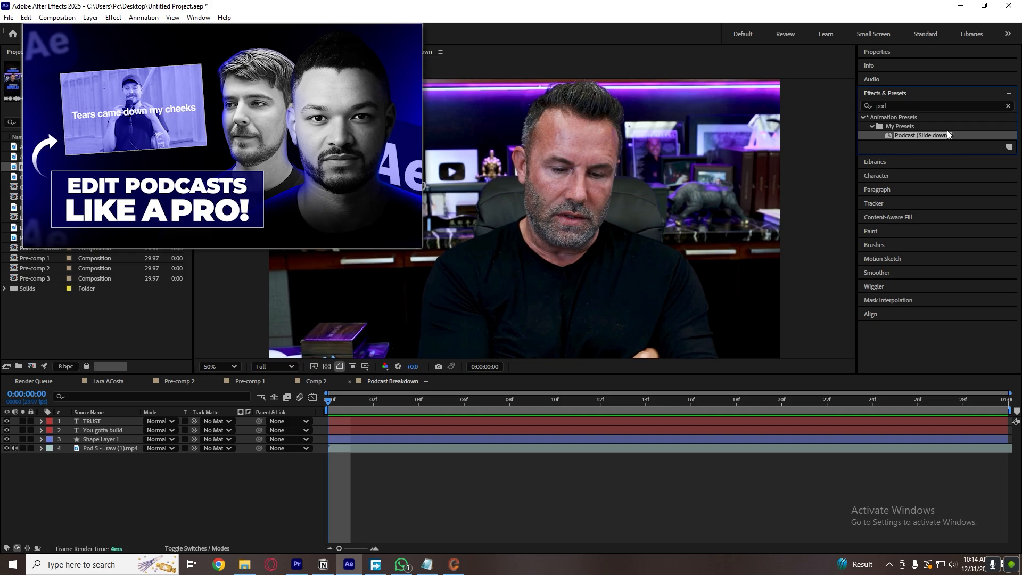
left_click_drag(938, 133, 329, 434)
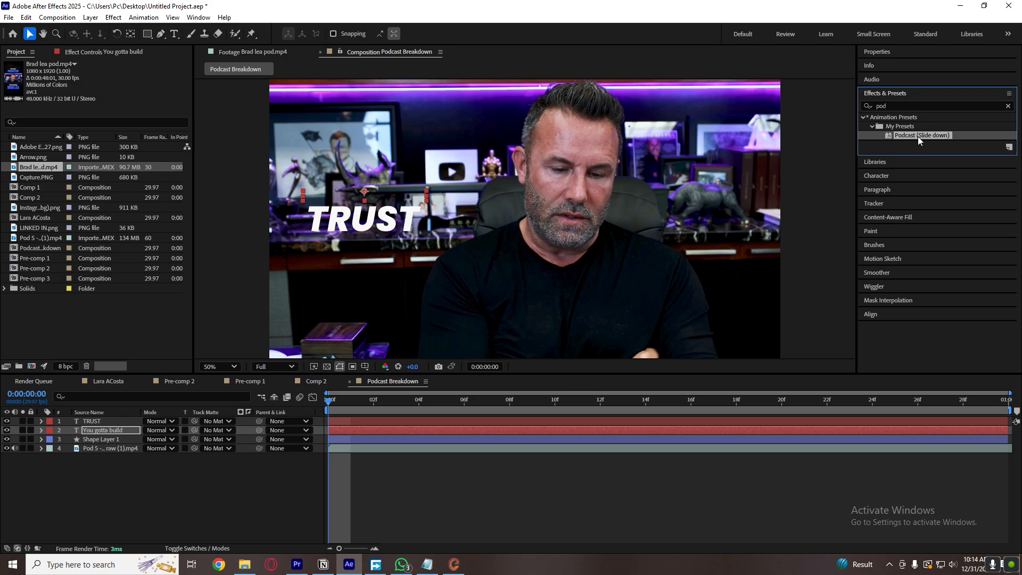
left_click_drag(921, 135, 396, 421)
Preview the slide-down text animation and reveal the keyframes of both text layers.
key("space")
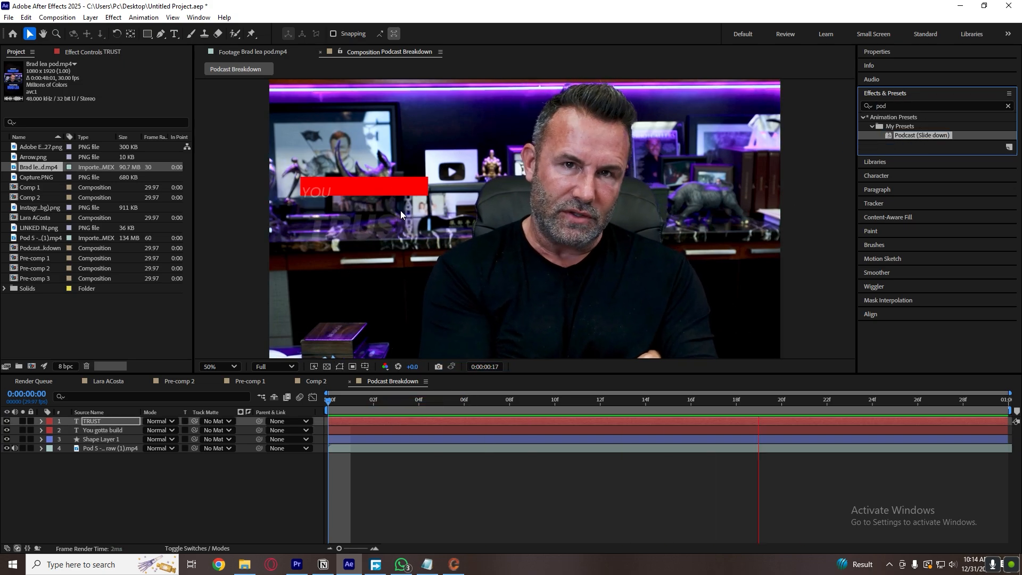
left_click(408, 430, "shift")
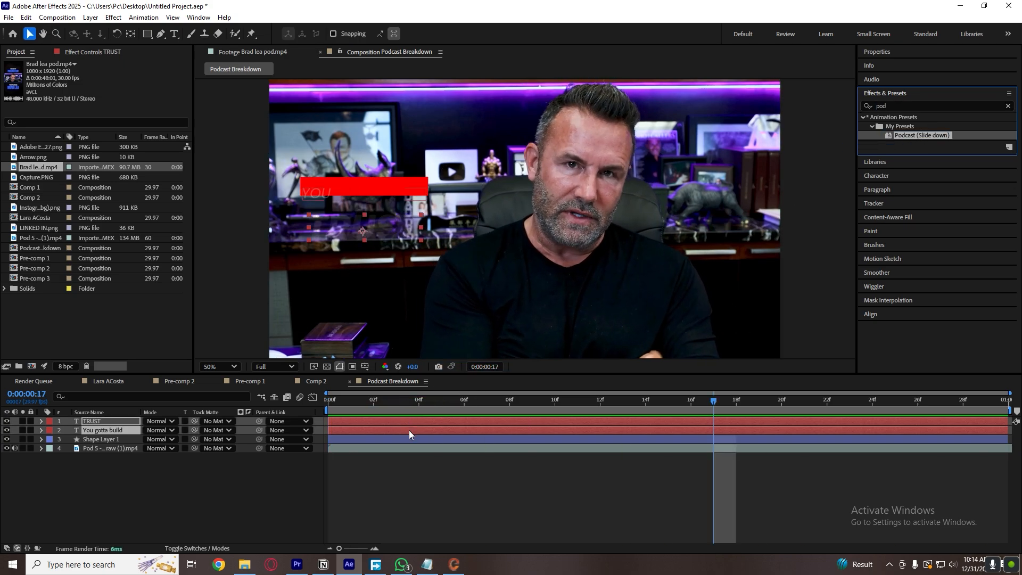
key("u")
left_click_drag(661, 424, 485, 436)
right_click(192, 527)
left_click(152, 541)
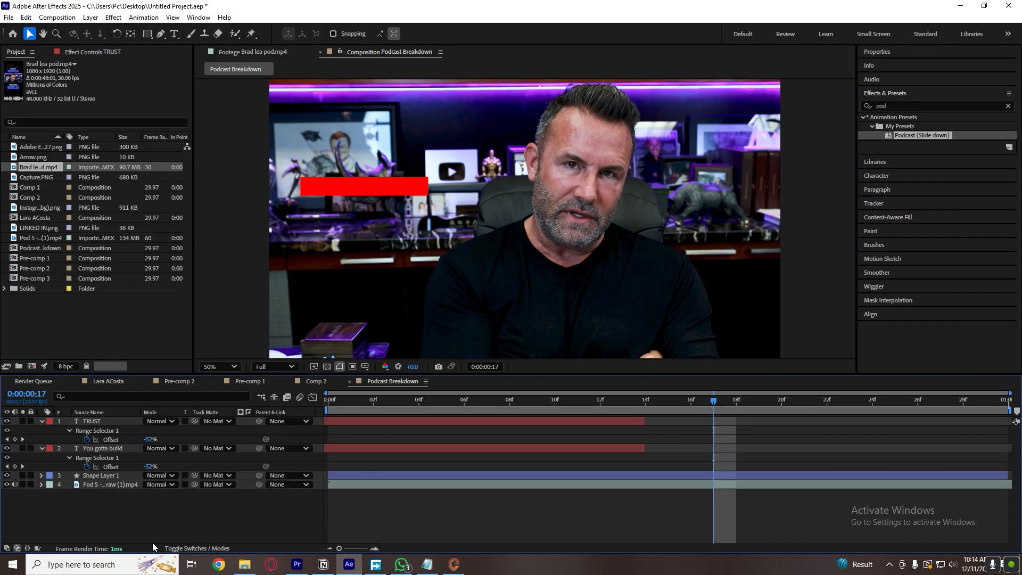
key("ctrl+z")
Set the Podcast Breakdown composition's duration to 30 seconds.
right_click(223, 516)
left_click(274, 404)
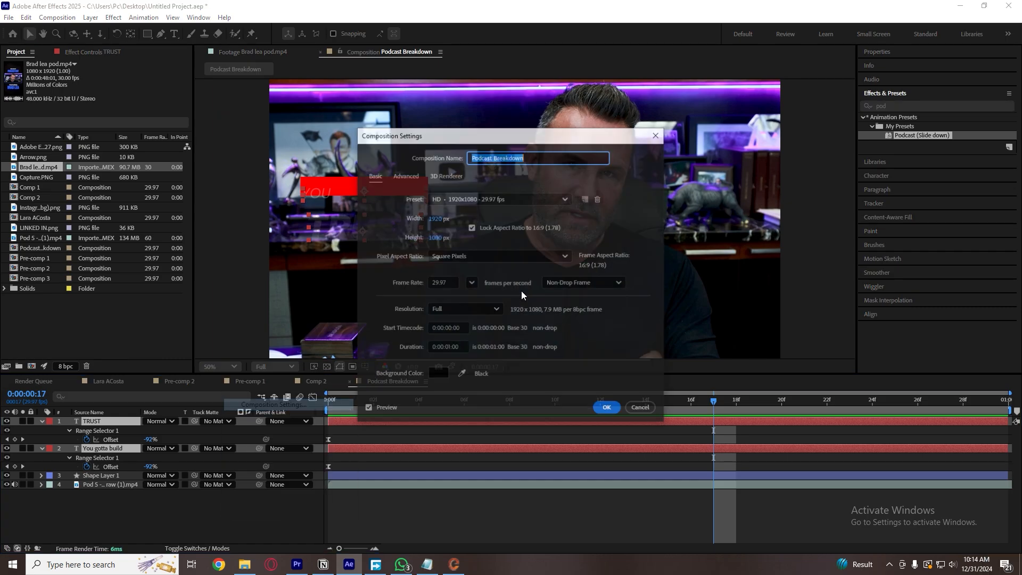
left_click(450, 348)
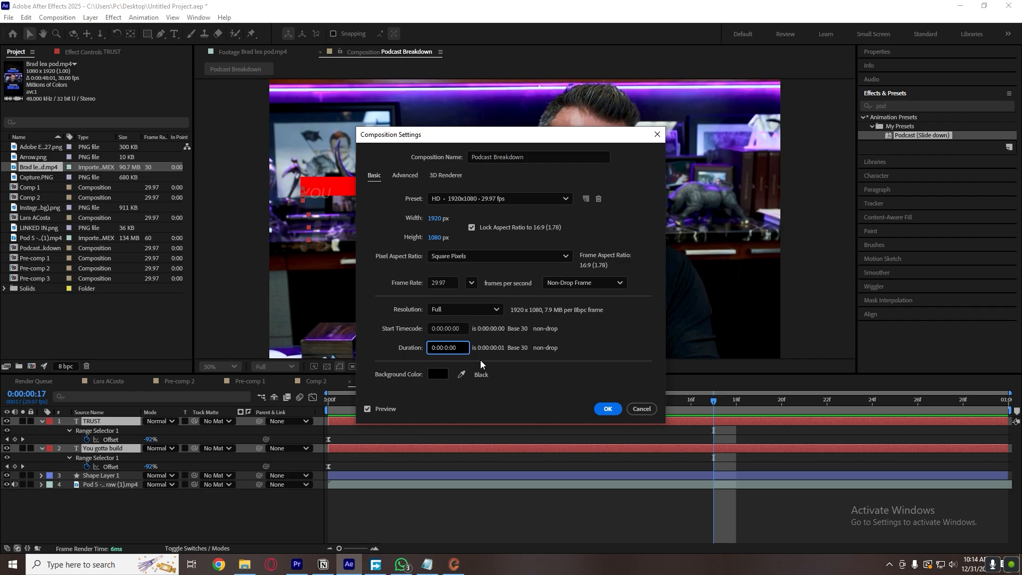
type("30")
key("Return")
Move the ending Offset keyframes of both text layers to about frame 22.
left_click(363, 549)
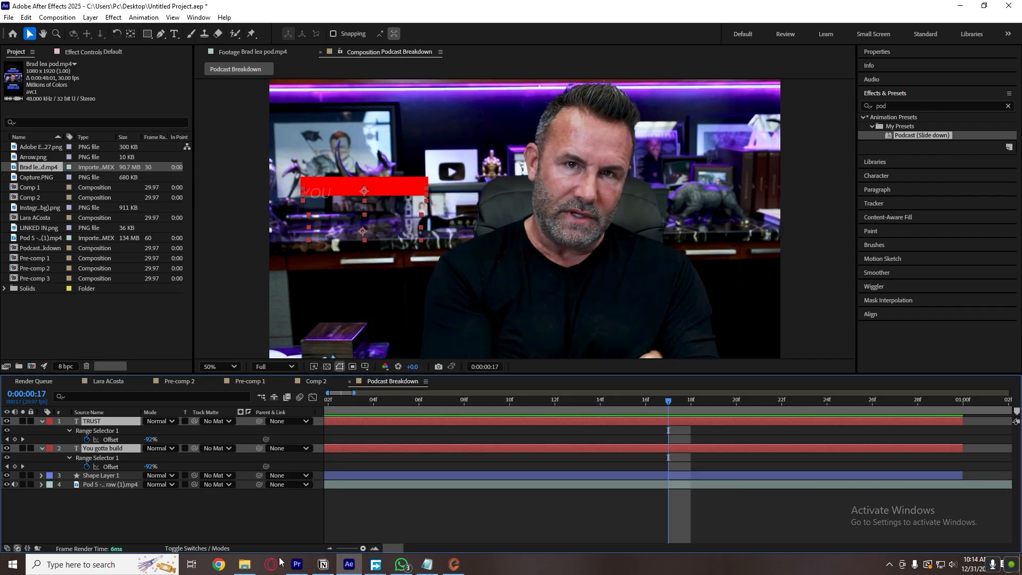
left_click_drag(363, 549, 340, 552)
left_click_drag(462, 493, 343, 431)
left_click(350, 421)
left_click_drag(367, 479, 350, 461)
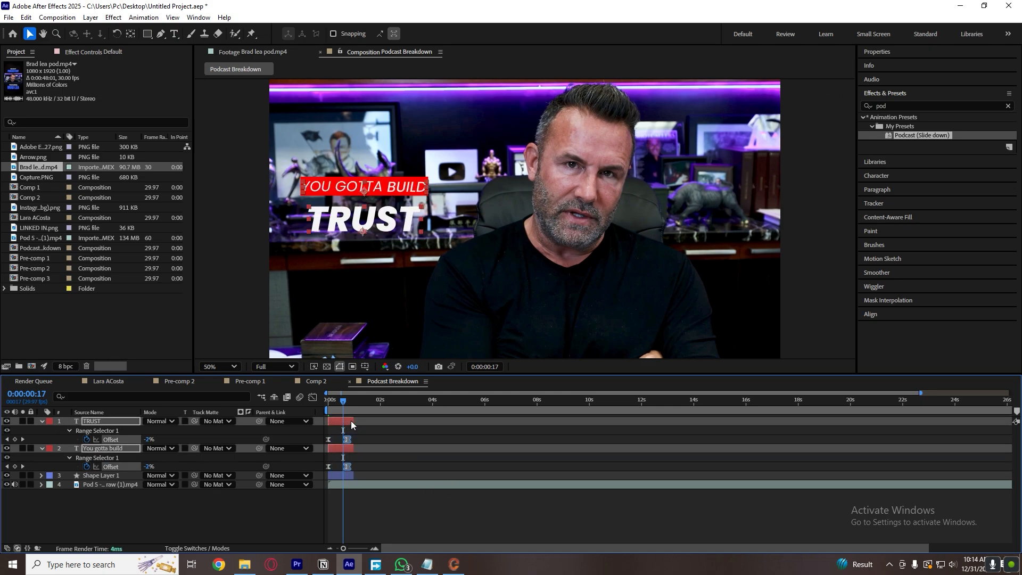
Extend both text layers and the red bar's shape layer to end at about 5.5 seconds, and preview from the first frame.
left_click_drag(351, 421, 462, 417)
key("Home")
left_click_drag(352, 474, 474, 476)
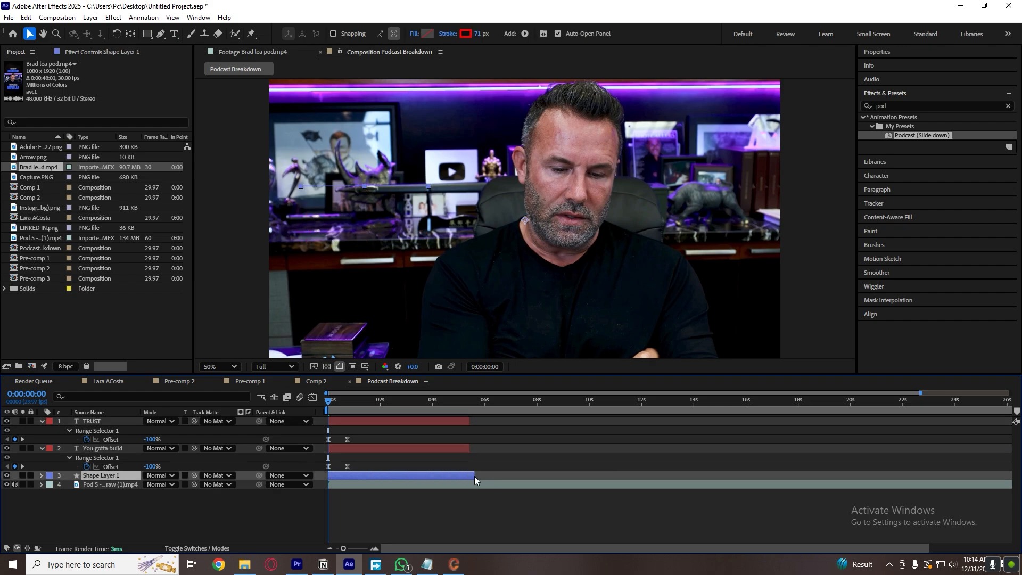
key("space")
left_click(345, 411)
key("Home")
Move the ending Offset keyframes of both text layers to about 0:00:01:02 and play the animation.
left_click_drag(343, 548, 360, 549)
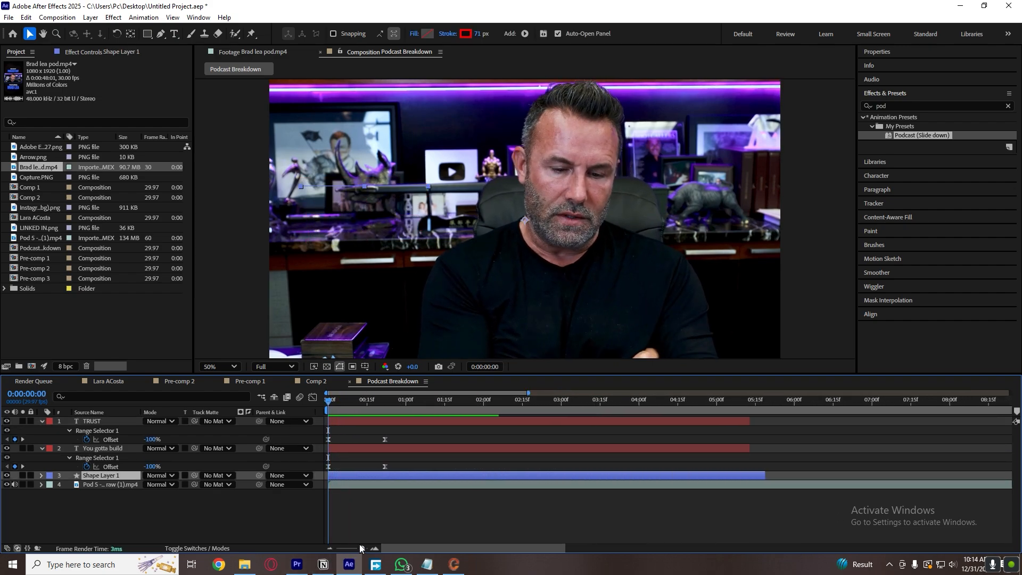
left_click_drag(611, 462, 723, 440)
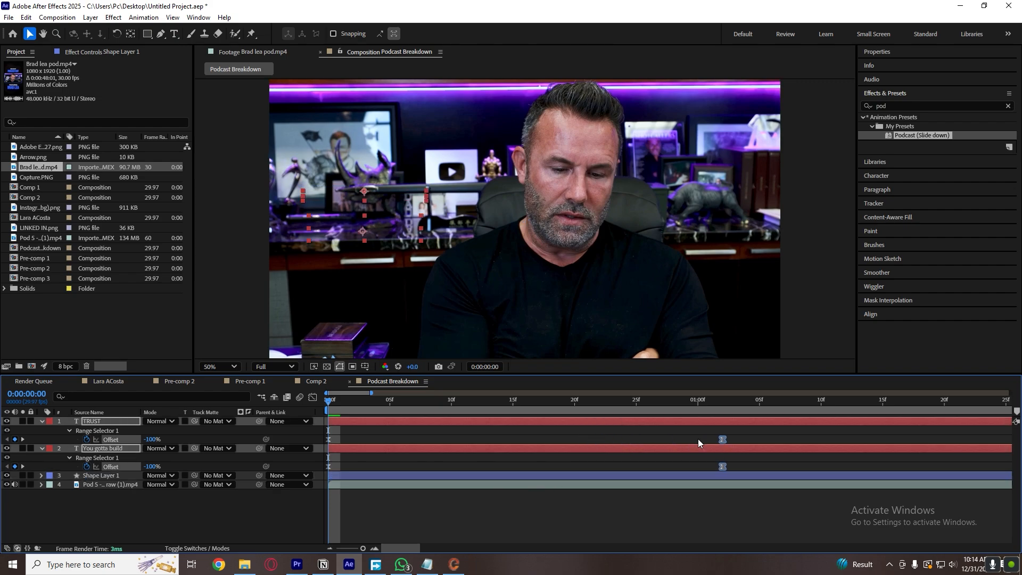
key("space")
Replay the caption animation from the first frame to check the text timing against the red bar.
key("space")
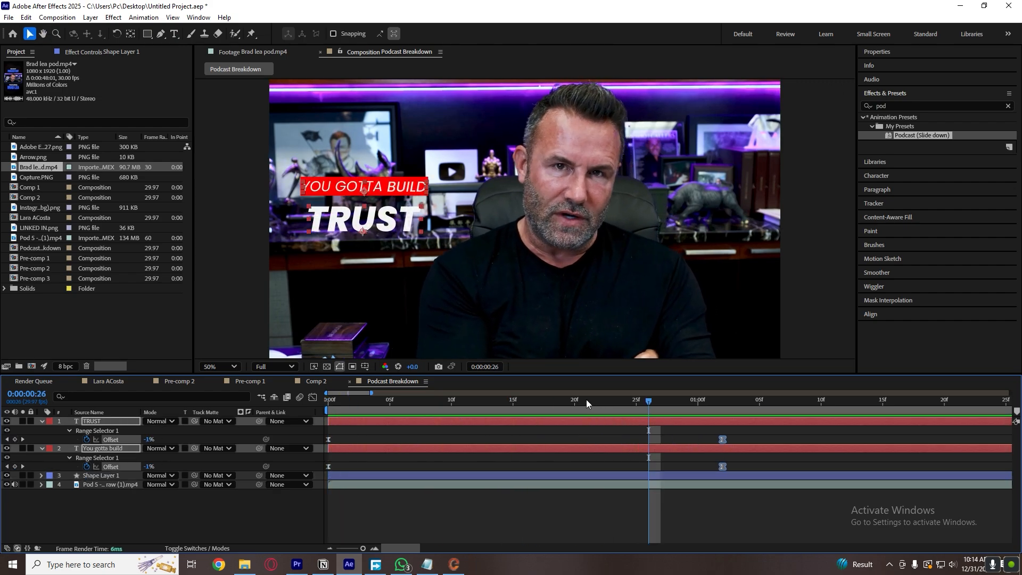
left_click_drag(586, 400, 326, 404)
key("space")
key("space")
left_click_drag(457, 403, 326, 404)
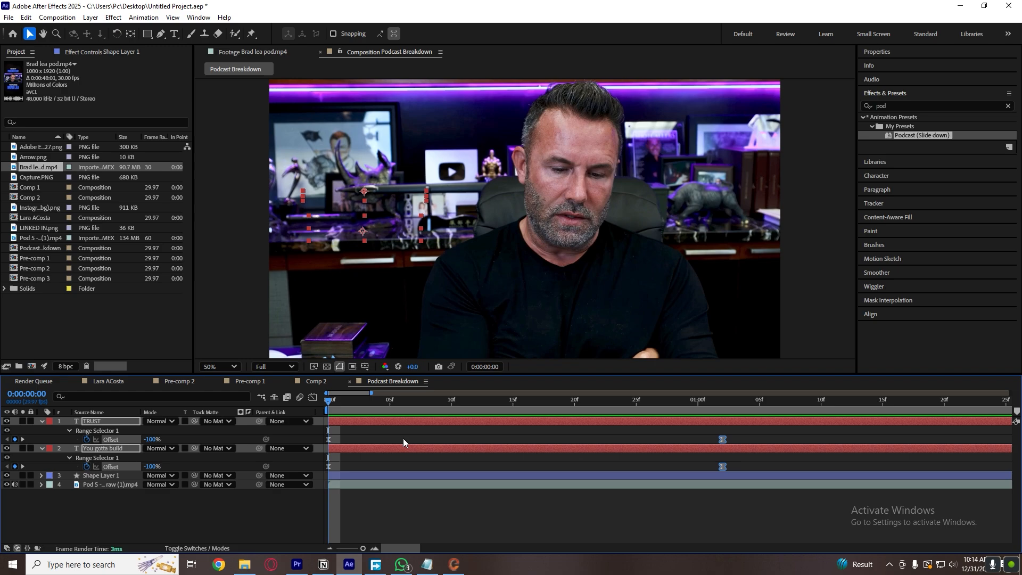
left_click(405, 438)
key("space")
key("space")
left_click(403, 403)
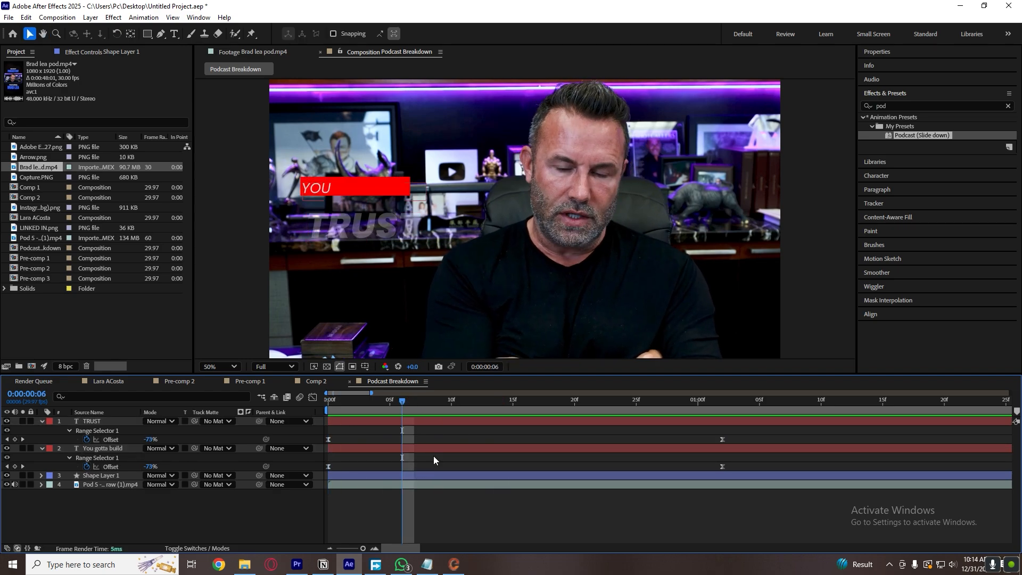
Collapse the text layers, delay TRUST to start at frame 21 and Shape Layer 1 at frame 3, and preview the stagger.
key("u")
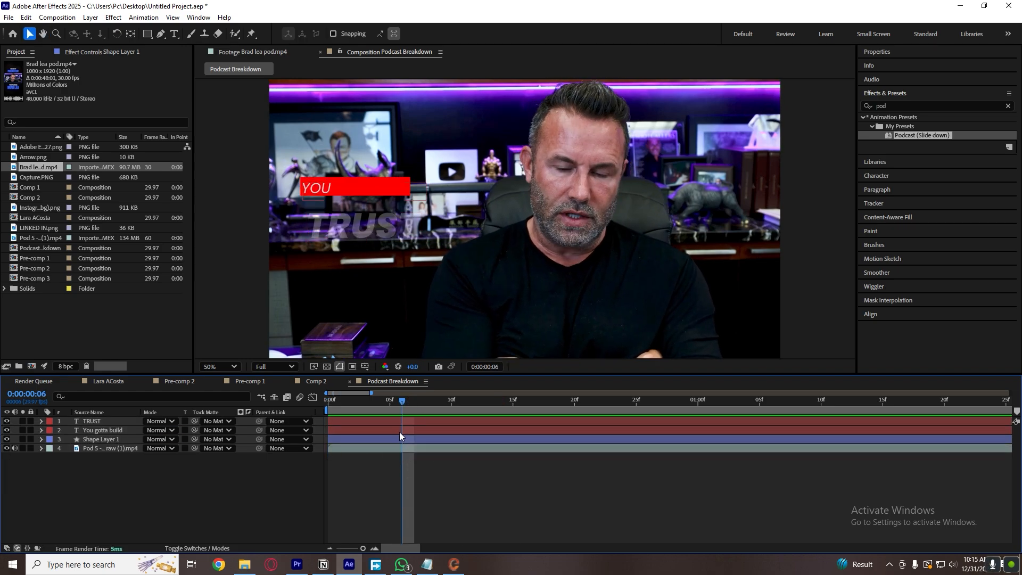
left_click_drag(421, 420, 679, 420)
left_click_drag(382, 406, 388, 445)
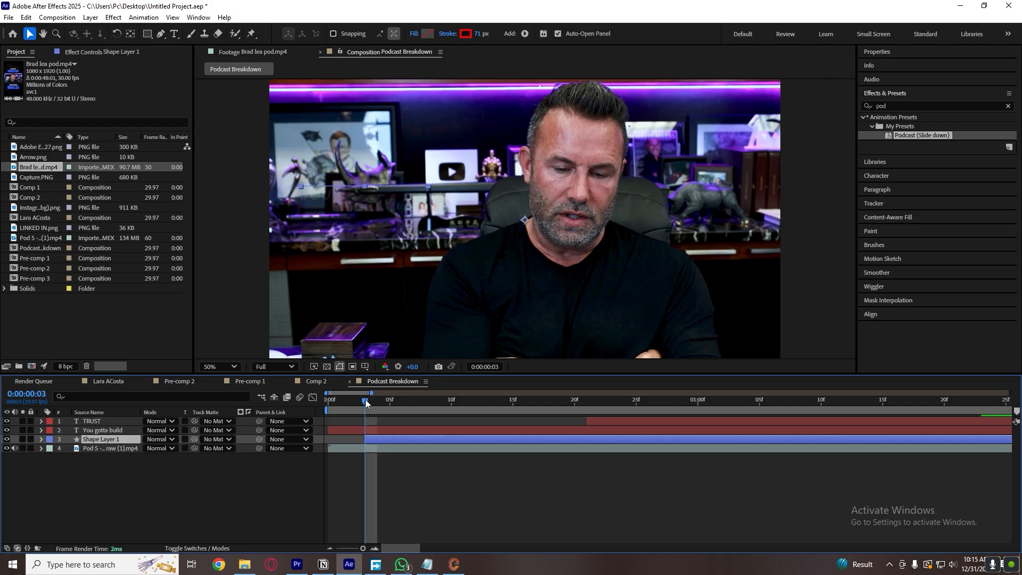
left_click_drag(365, 399, 358, 402)
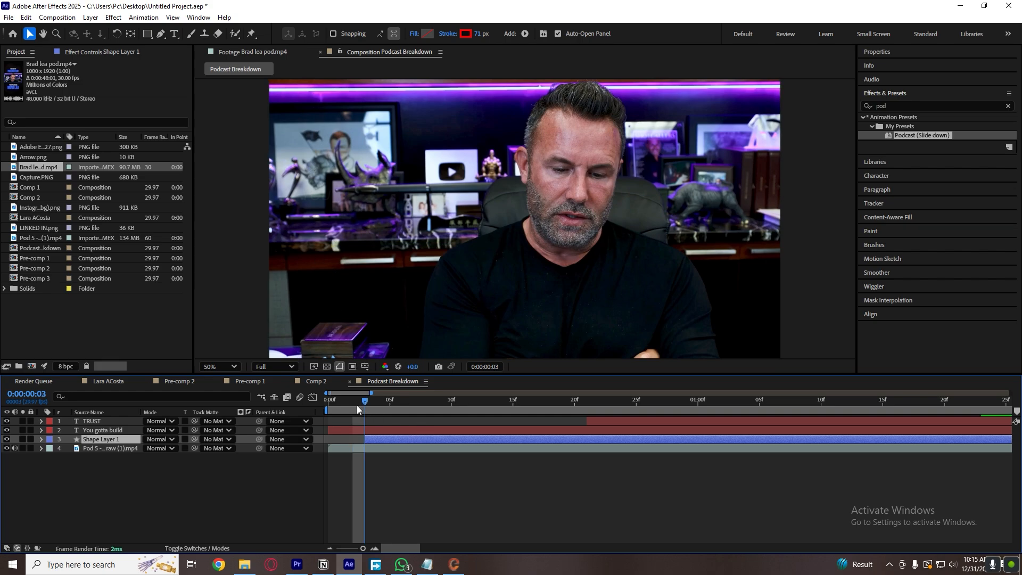
key("space")
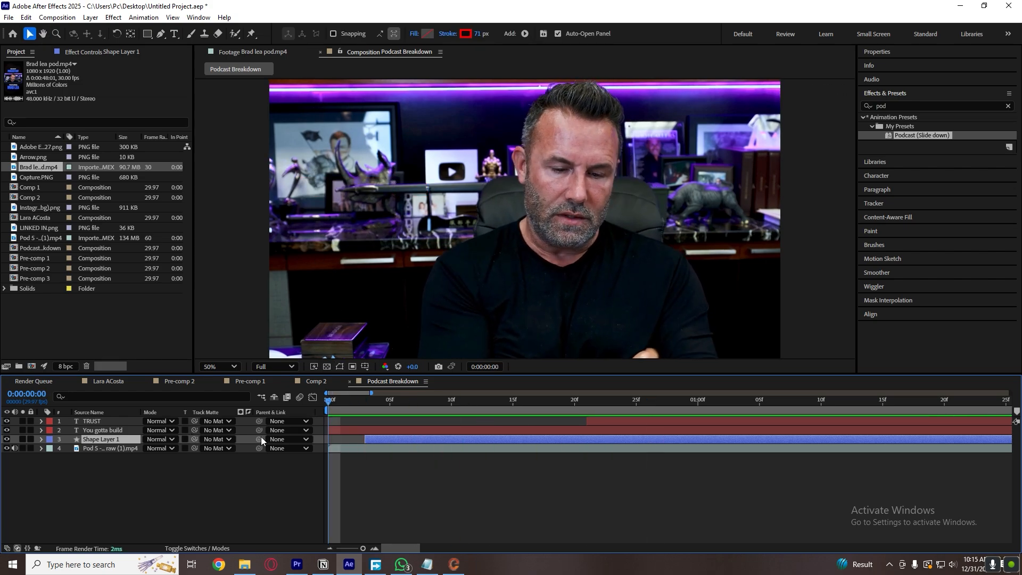
key("space")
key("space")
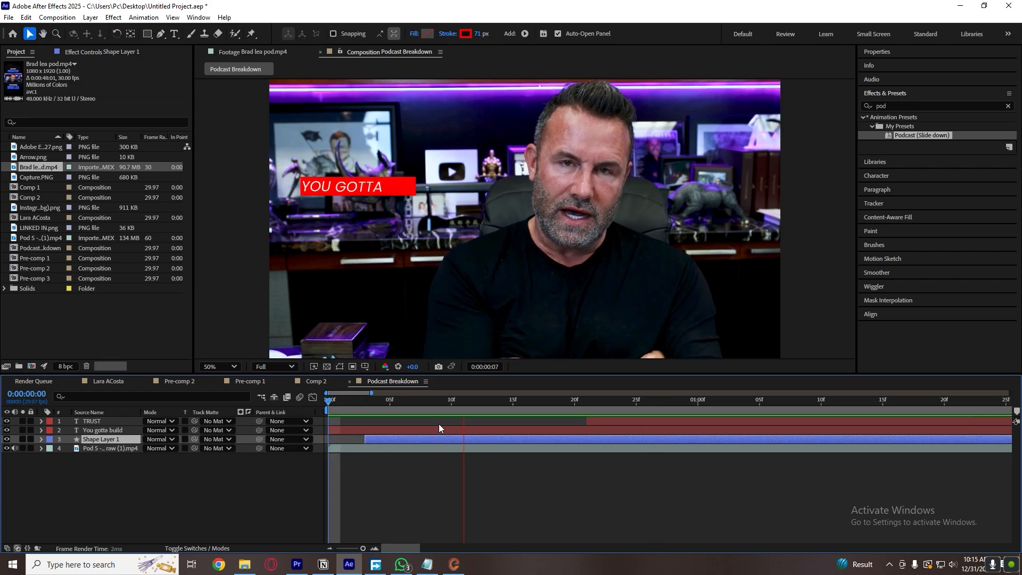
Shift the TRUST layer earlier to start at frame 15 and preview its entrance.
left_click(608, 429)
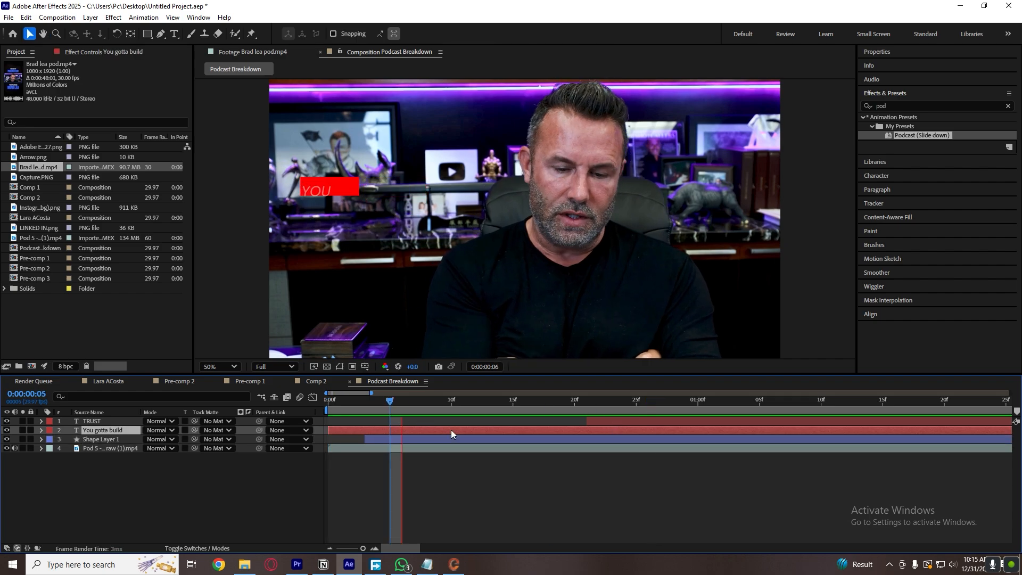
left_click_drag(611, 421, 537, 419)
key("space")
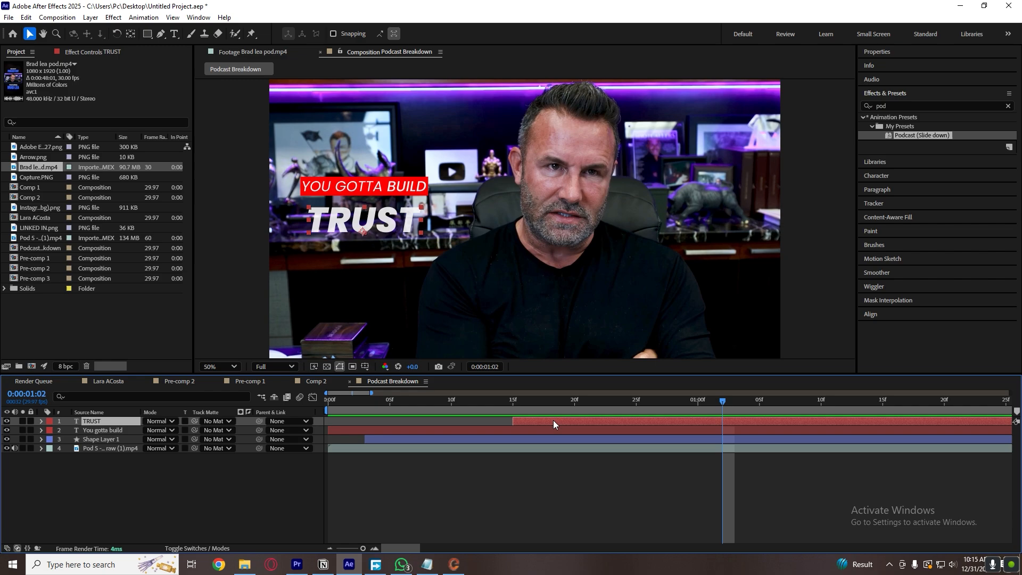
key("space")
left_click(596, 468)
Move the TRUST layer's ending Offset keyframe to about frame 27 and preview the whole caption animation.
left_click(599, 424)
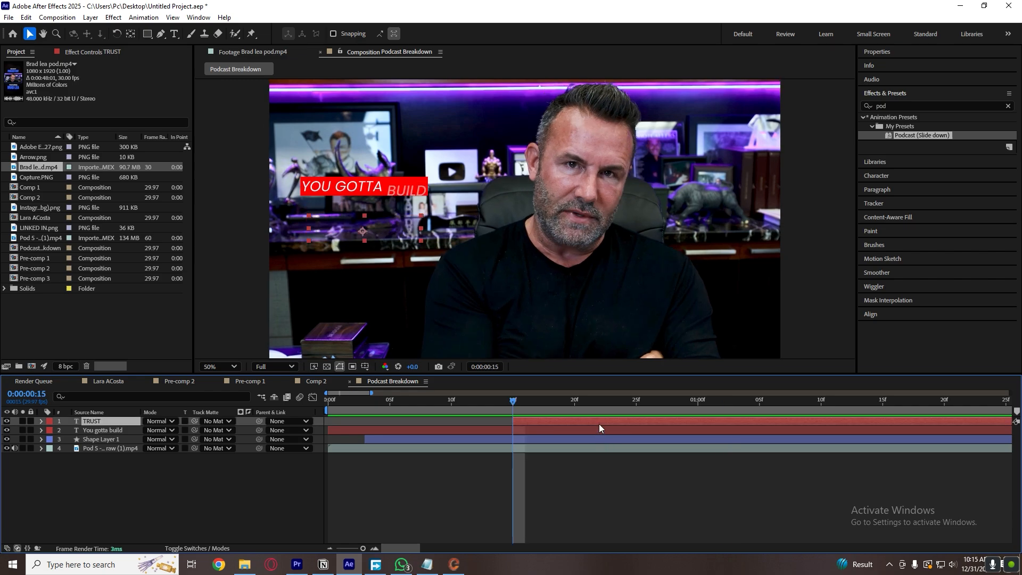
key("u")
left_click_drag(907, 439, 662, 440)
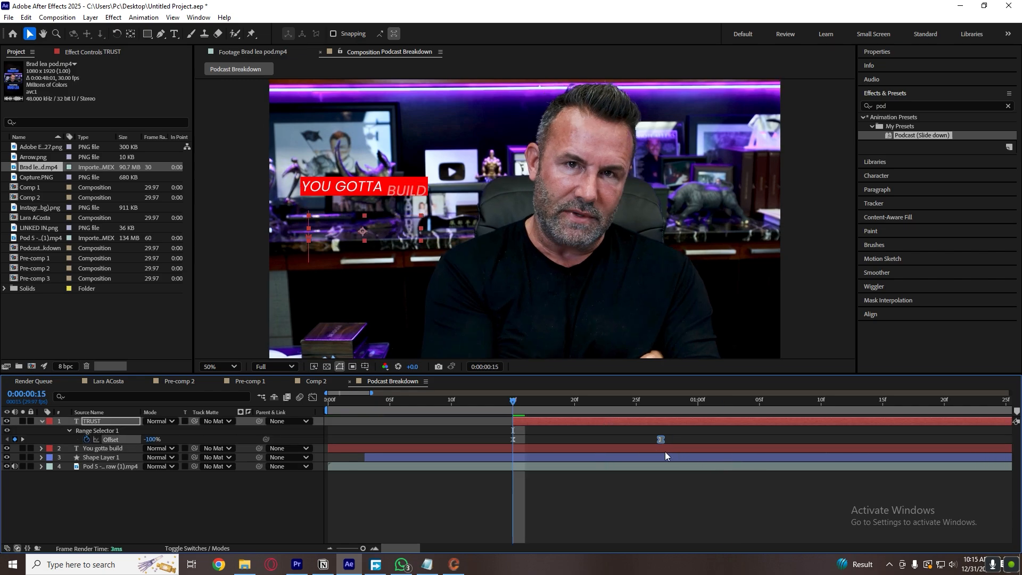
left_click(377, 409)
key("space")
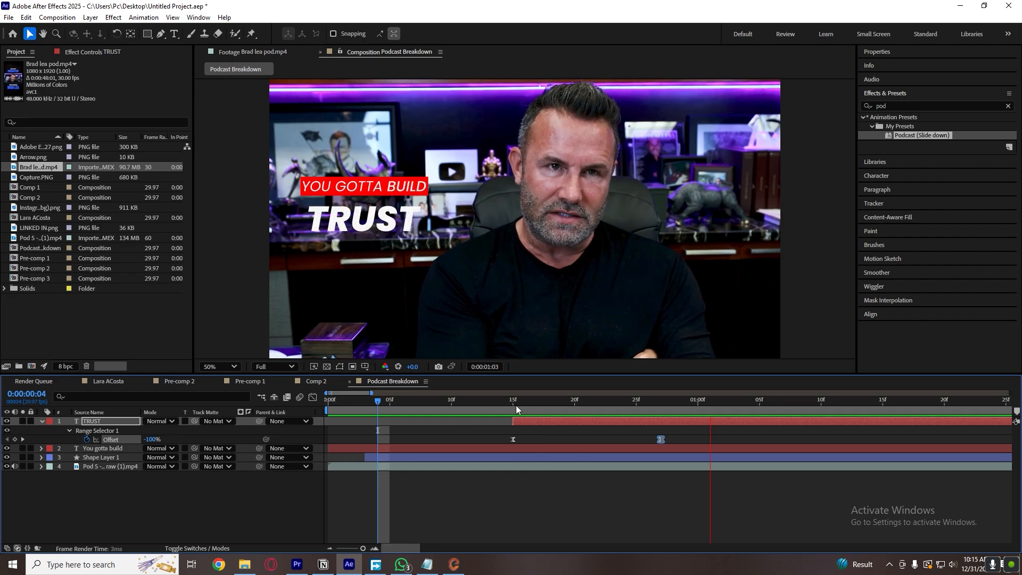
left_click(365, 411)
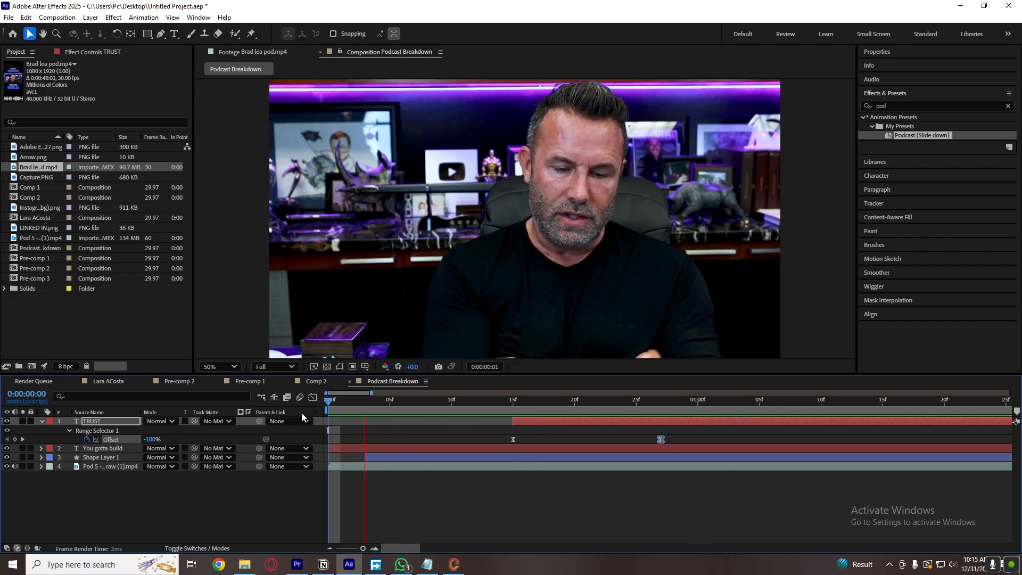
left_click(475, 409)
left_click_drag(446, 406, 260, 408)
key("space")
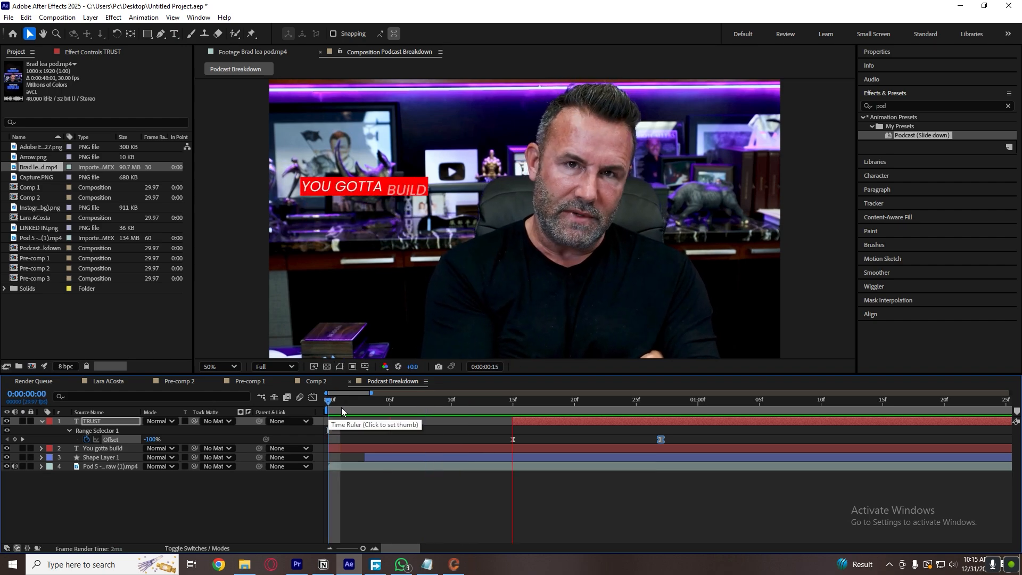
Stop the preview and try the Poppins Bold and Bold Italic styles on the word BUILD.
key("space")
double_click(406, 191)
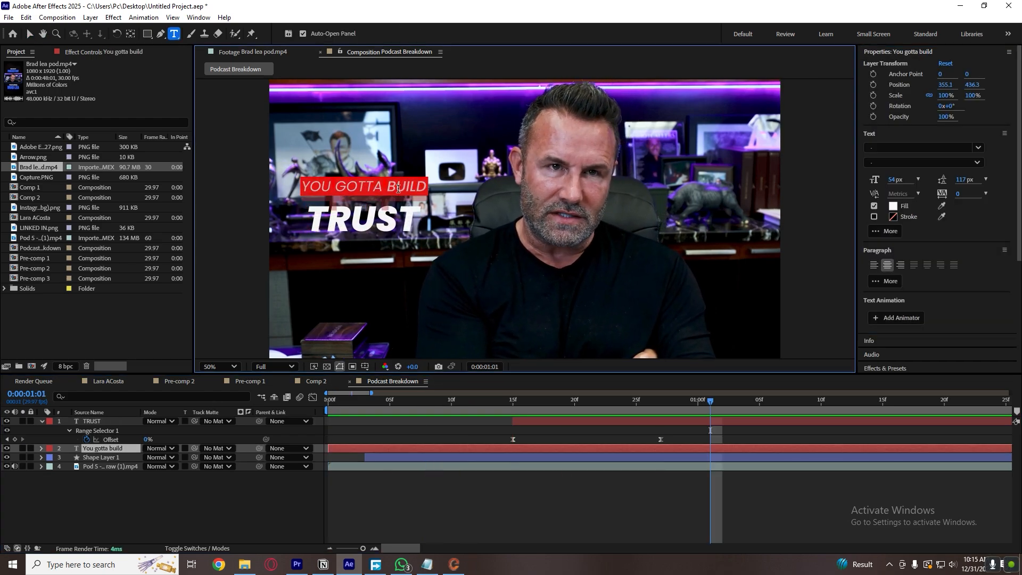
left_click(924, 162)
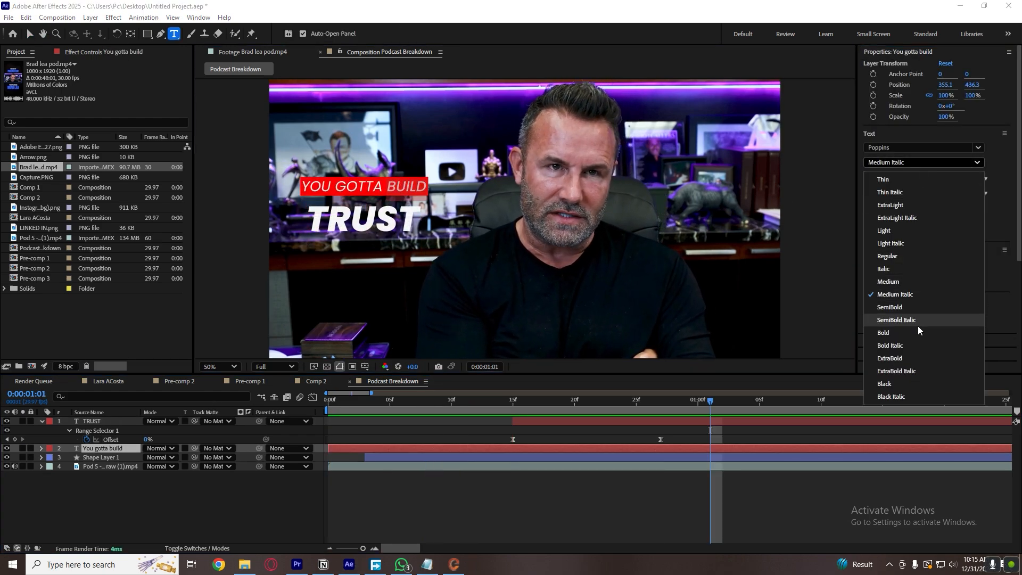
left_click(918, 327)
left_click(944, 163)
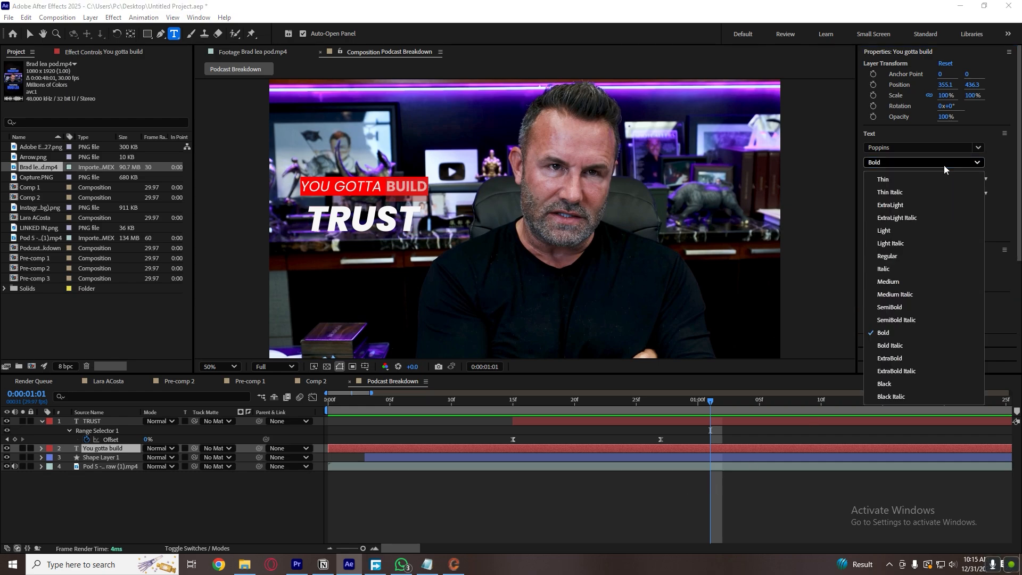
left_click(905, 344)
left_click(672, 466)
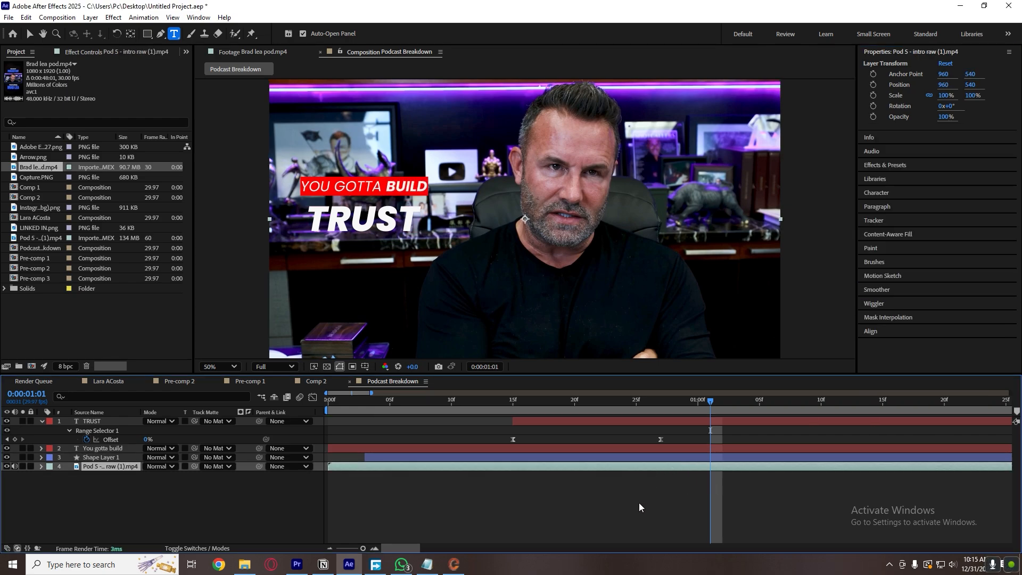
Set the word BUILD in the "You gotta build" caption to the Poppins SemiBold Italic style.
left_click(416, 180)
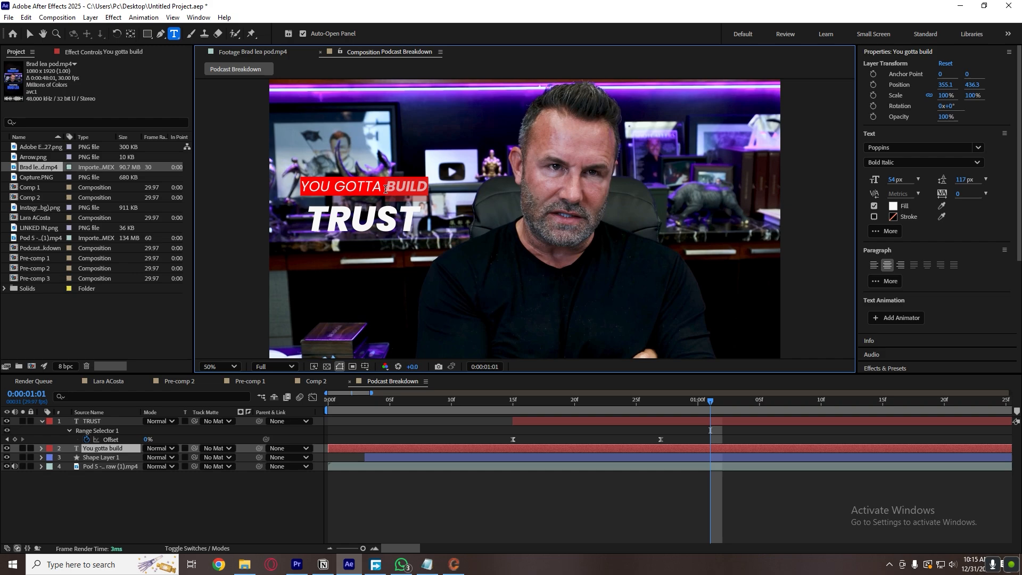
left_click(923, 162)
left_click(915, 308)
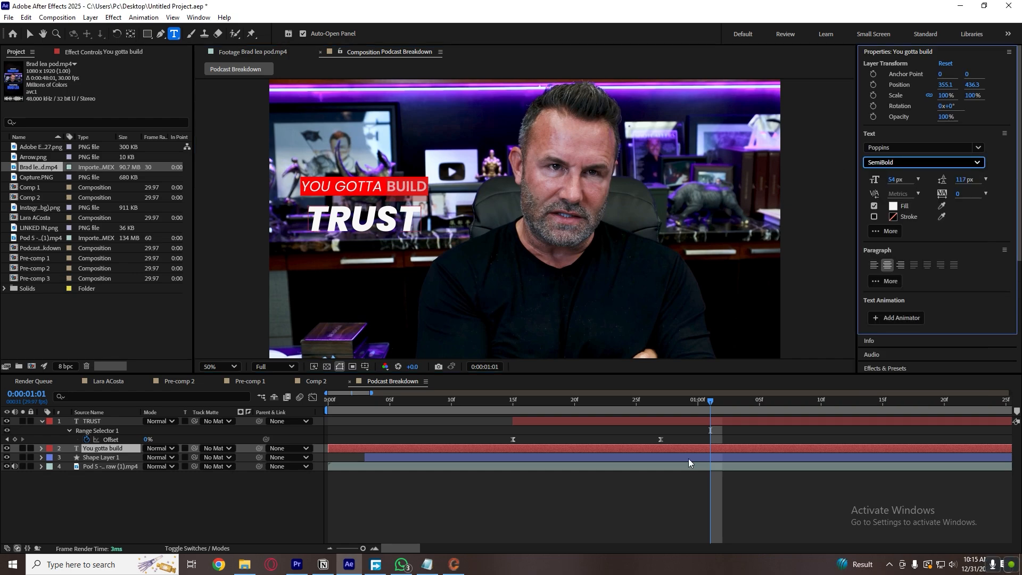
left_click(913, 164)
left_click(903, 317)
left_click(656, 505)
Start the work area at 0:00:01:01 and replay the caption animation from the first frame with the layer properties collapsed.
key("s")
key("s")
left_click_drag(502, 404, 129, 449)
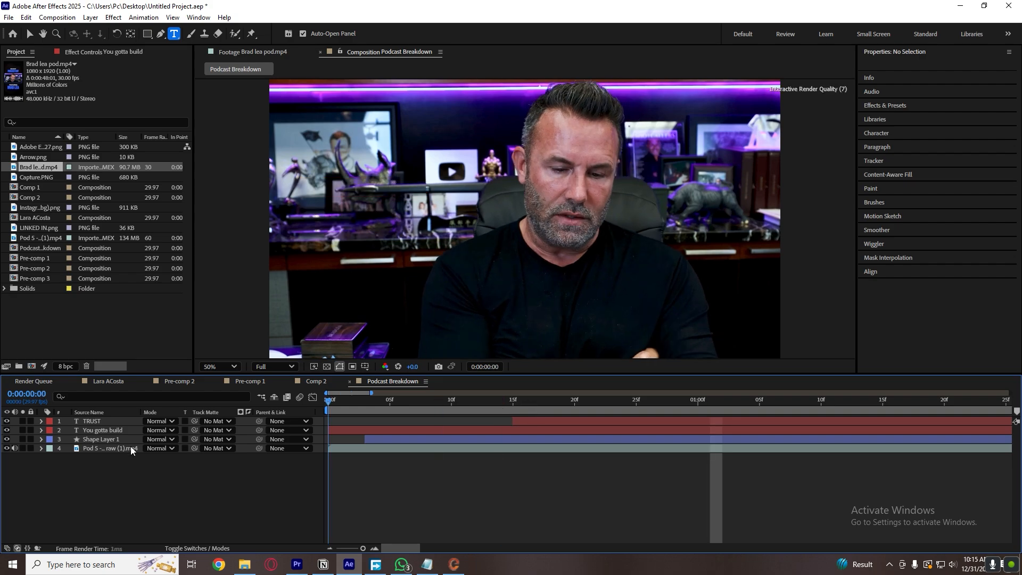
key("space")
key("space")
key("b")
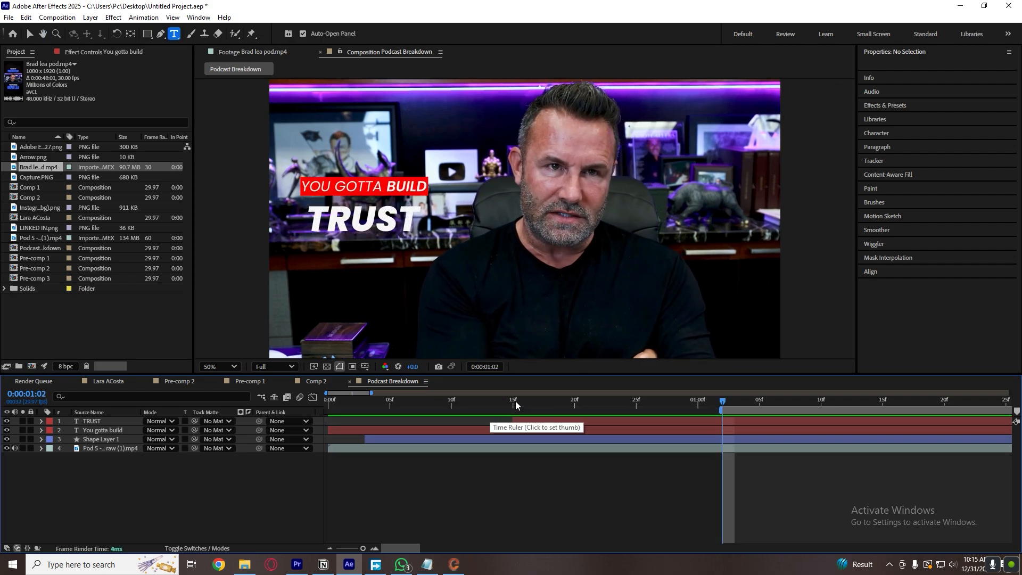
left_click_drag(515, 403, 300, 428)
key("space")
key("space")
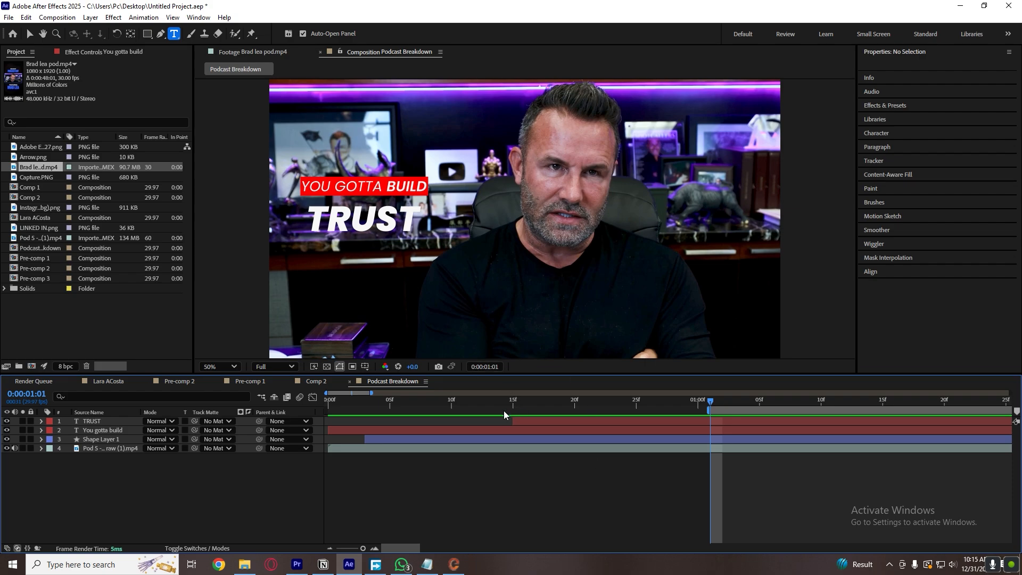
left_click_drag(501, 404, 232, 427)
key("space")
key("space")
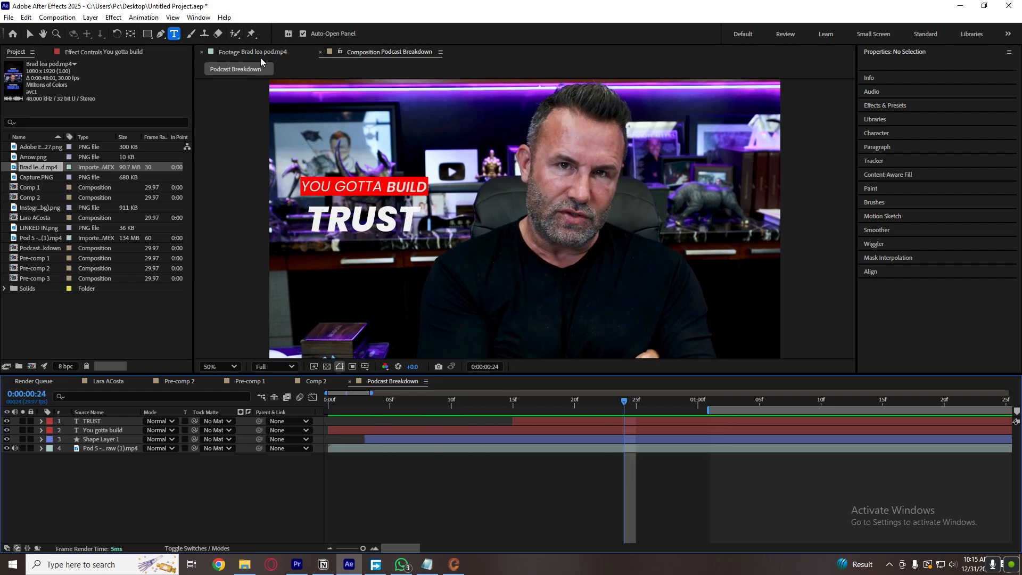
Compare the caption styling in the Brad lea pod.mp4 reference footage with the Podcast Breakdown composition.
left_click(256, 51)
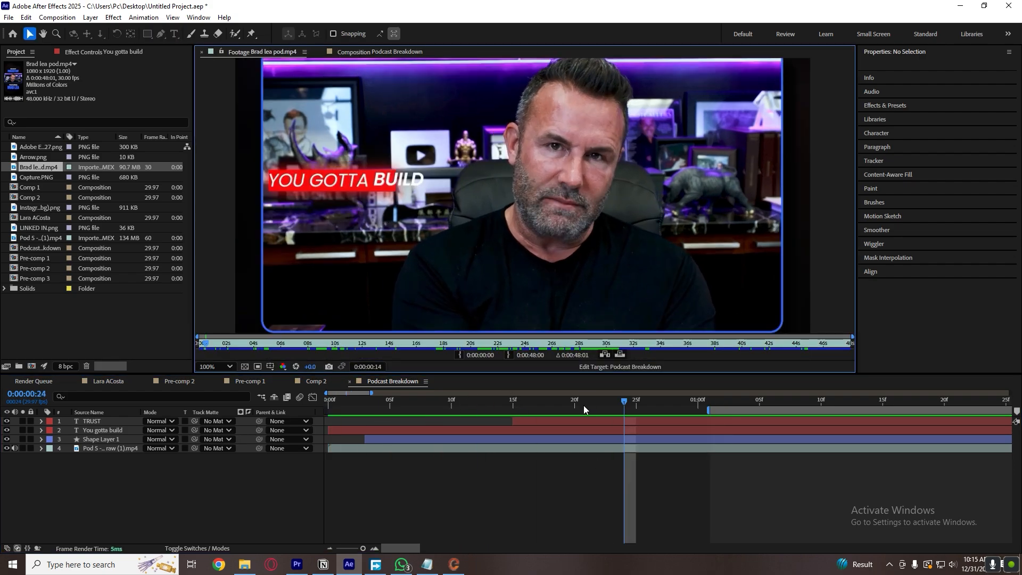
left_click_drag(614, 413, 759, 408)
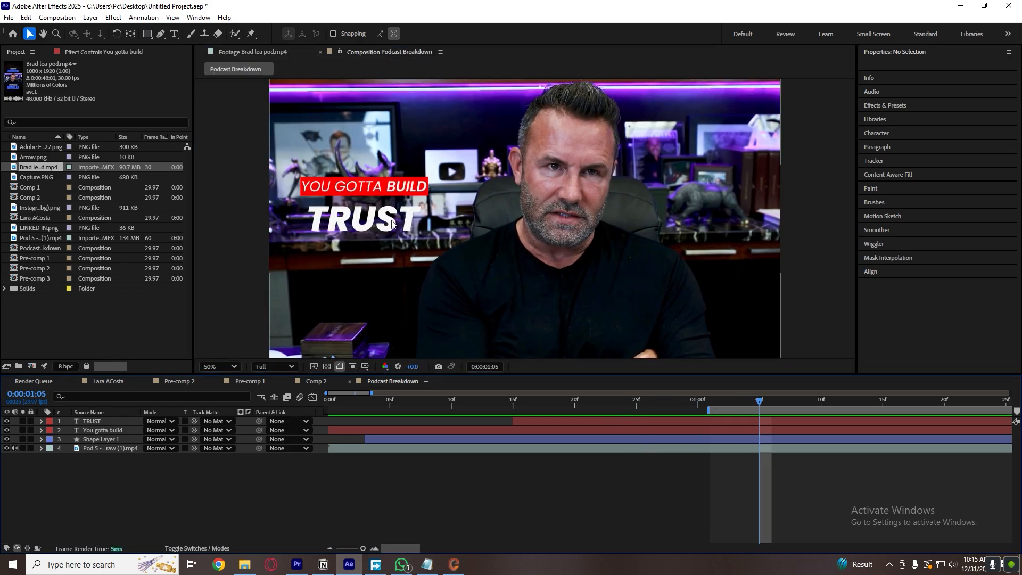
left_click(272, 53)
scroll(346, 196, "up", 1)
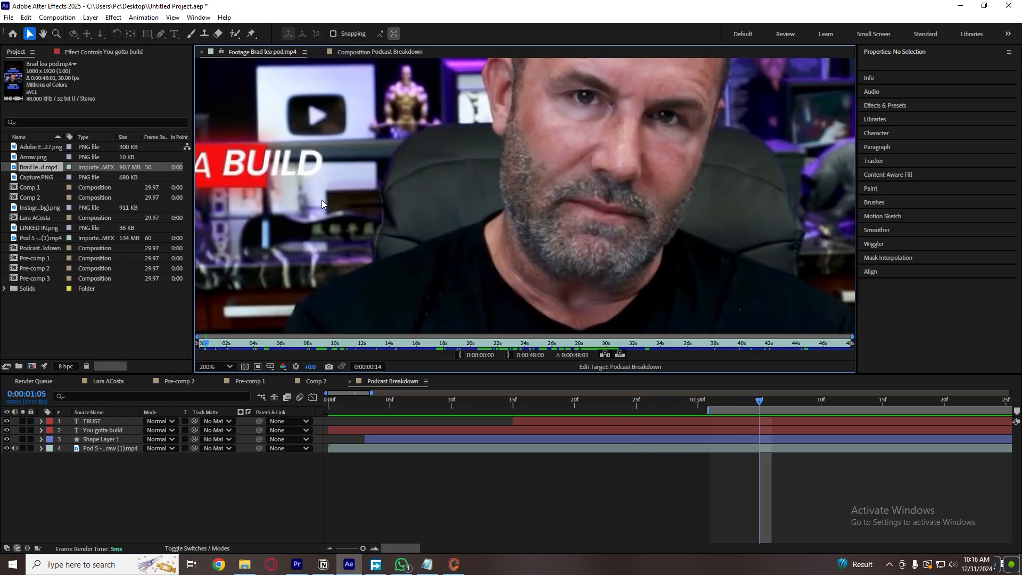
scroll(322, 201, "down", 1)
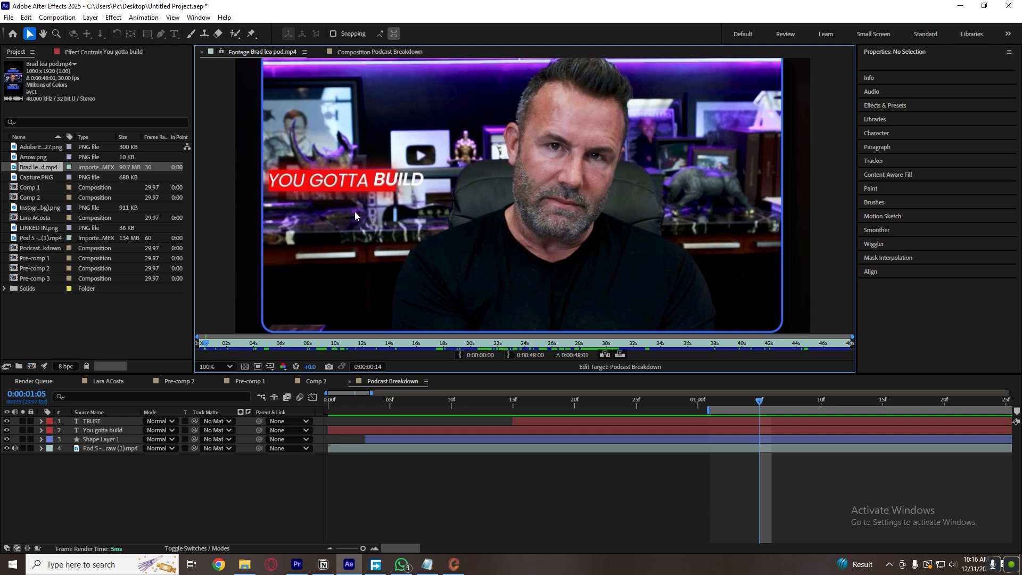
left_click(380, 52)
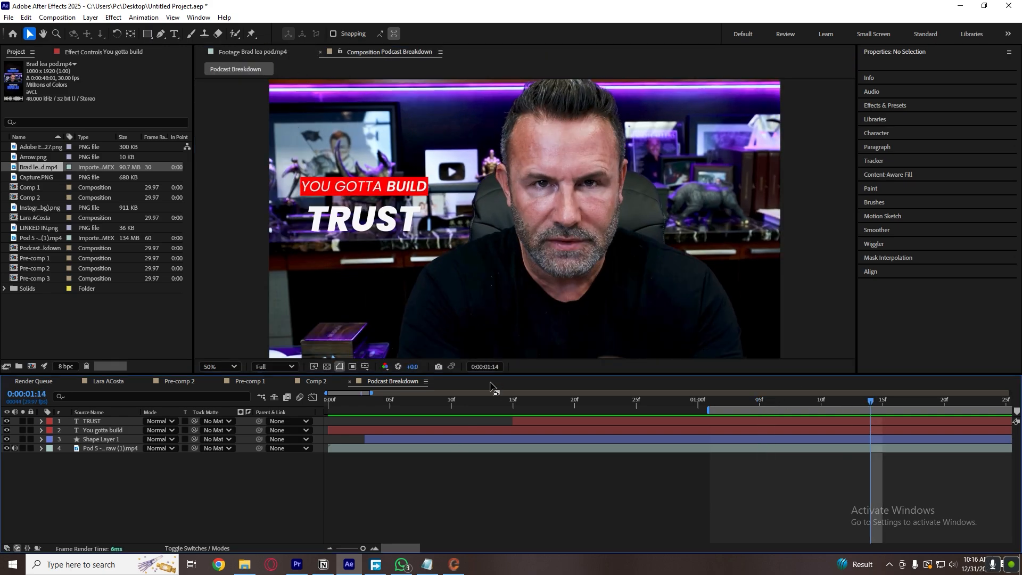
Find the Drop Shadow effect and apply it to the "You gotta build" text layer.
left_click(589, 404)
left_click(590, 428)
left_click(901, 55)
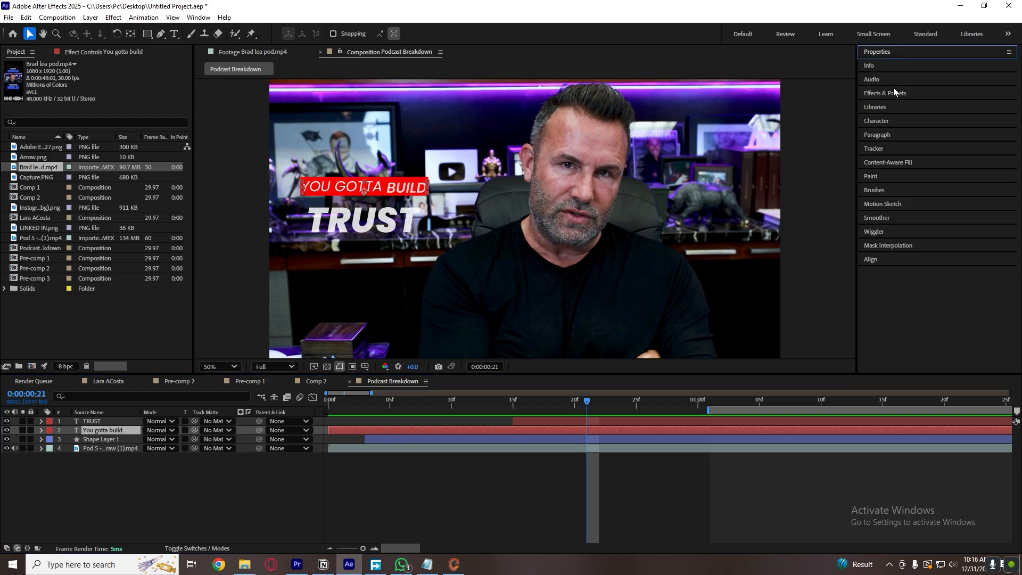
left_click(894, 90)
key("BackSpace")
key("BackSpace")
key("BackSpace")
type("do")
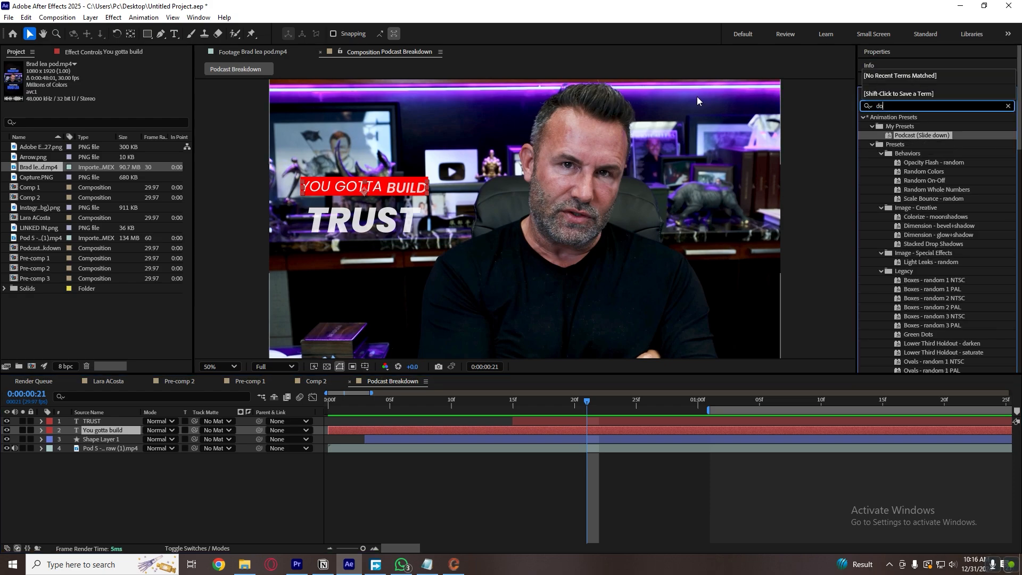
key("BackSpace")
type("rop")
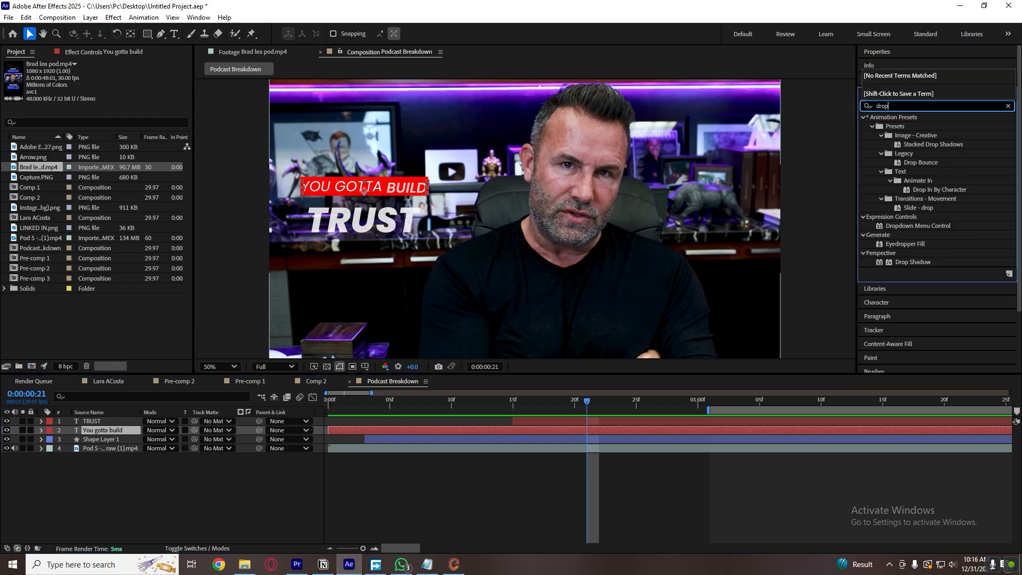
left_click_drag(762, 326, 618, 427)
Set the "You gotta build" drop shadow to 57% opacity and a softness of 19.
left_click_drag(113, 93, 102, 92)
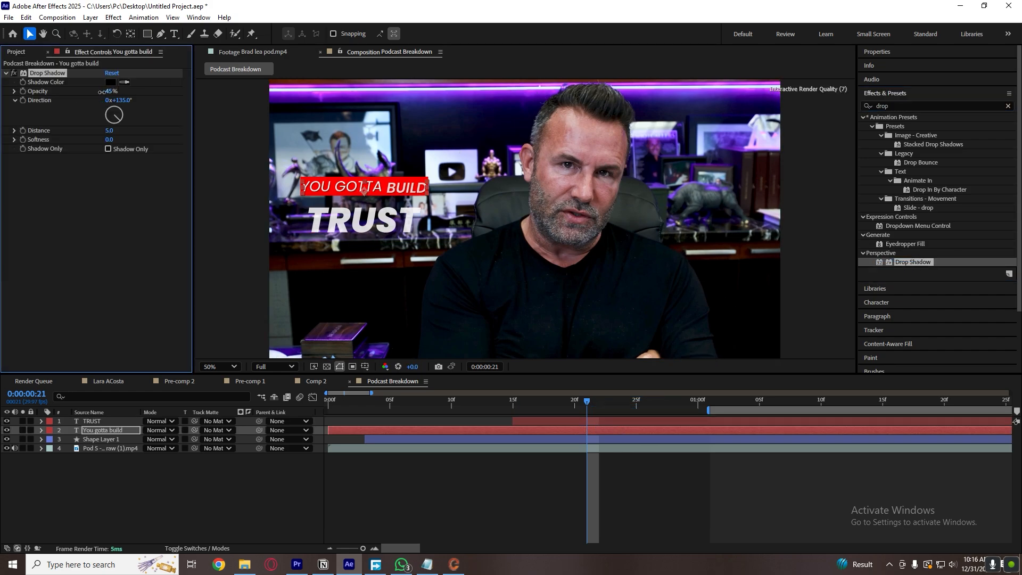
left_click_drag(110, 139, 127, 141)
left_click_drag(112, 91, 148, 91)
left_click_drag(109, 139, 96, 140)
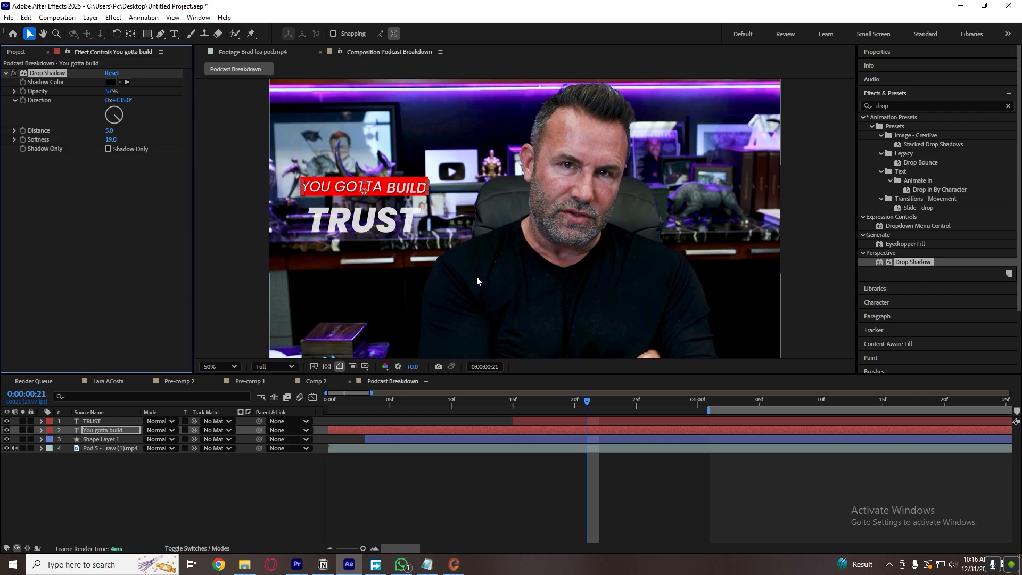
left_click(542, 462)
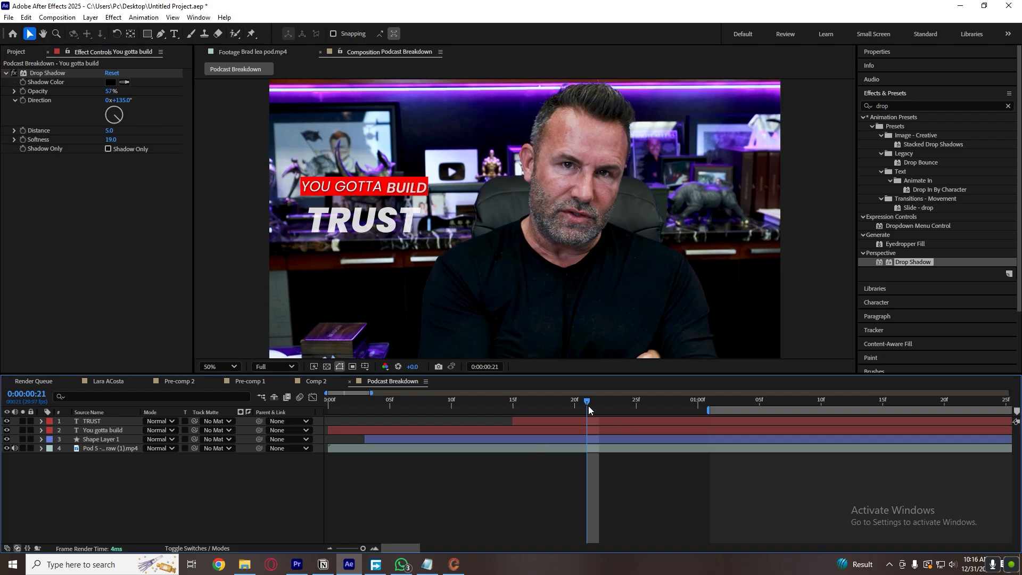
Copy the Drop Shadow effect from the "You gotta build" layer onto the TRUST layer.
left_click_drag(589, 406, 810, 408)
left_click(43, 71)
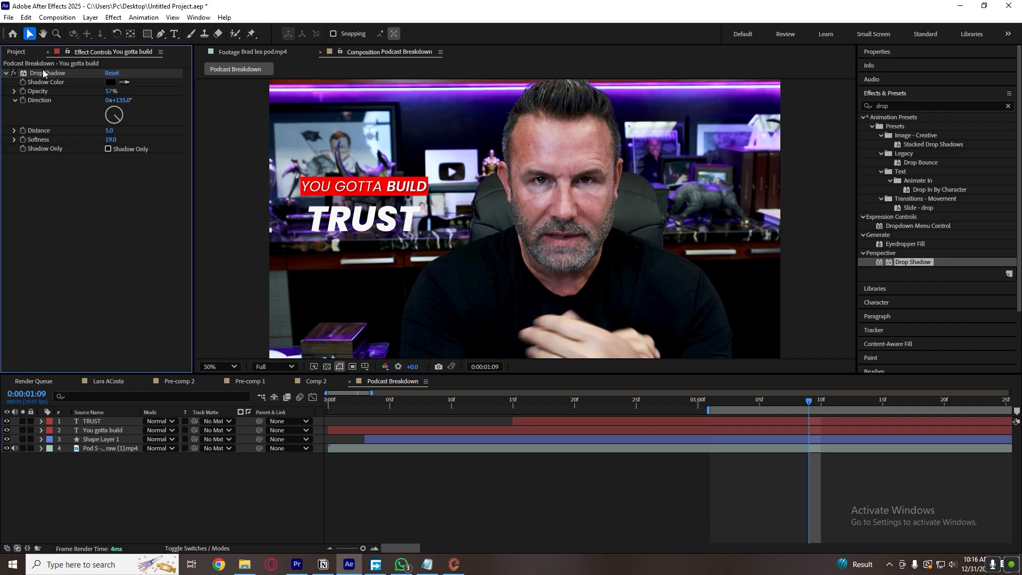
left_click(75, 76)
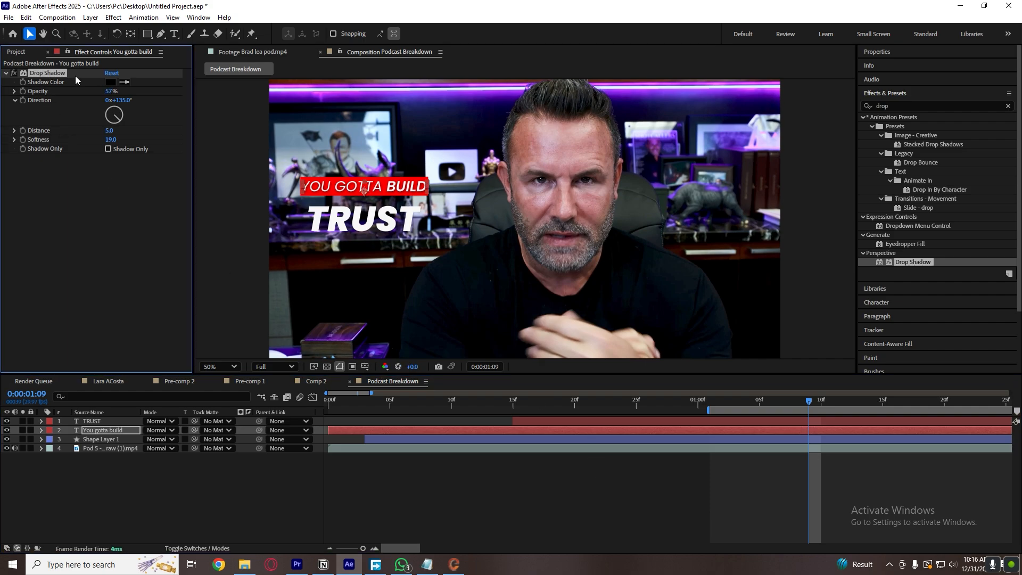
left_click(766, 420)
key("ctrl+v")
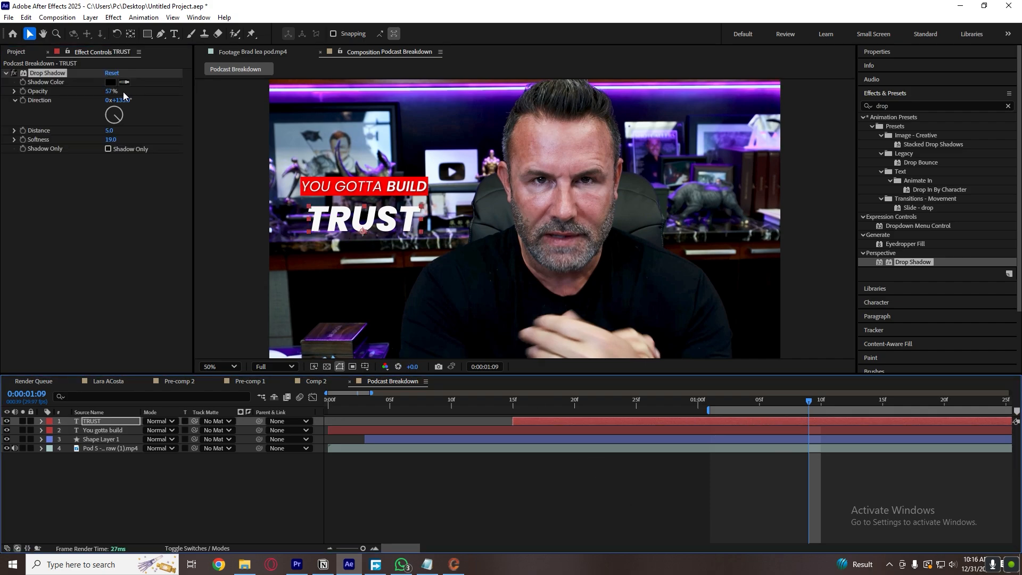
Set the TRUST layer's drop shadow to 88% opacity and a softness of 100, and save the project.
left_click_drag(111, 91, 127, 92)
left_click_drag(110, 141, 155, 144)
left_click(533, 494)
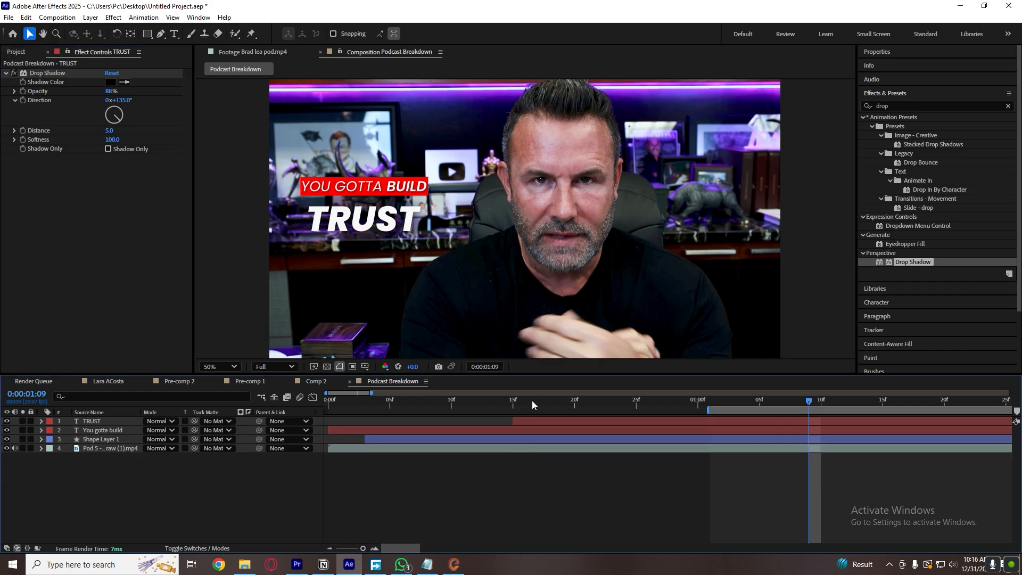
key("ctrl+s")
Apply the Glow effect to the "You gotta build" layer, set its Glow Radius to 83 and adjust its Glow Intensity.
left_click_drag(895, 105, 709, 99)
type("glow")
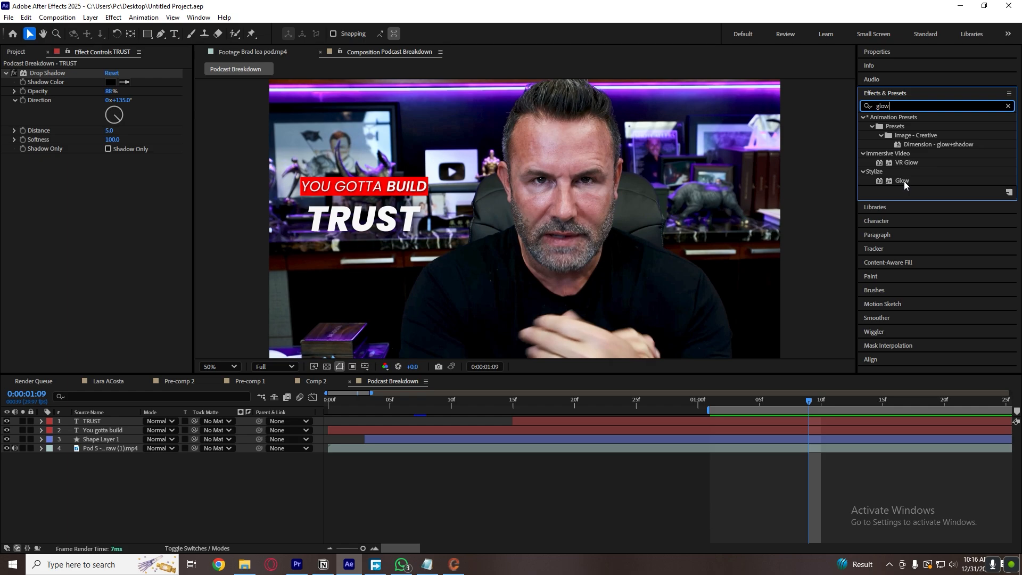
left_click_drag(904, 181, 583, 428)
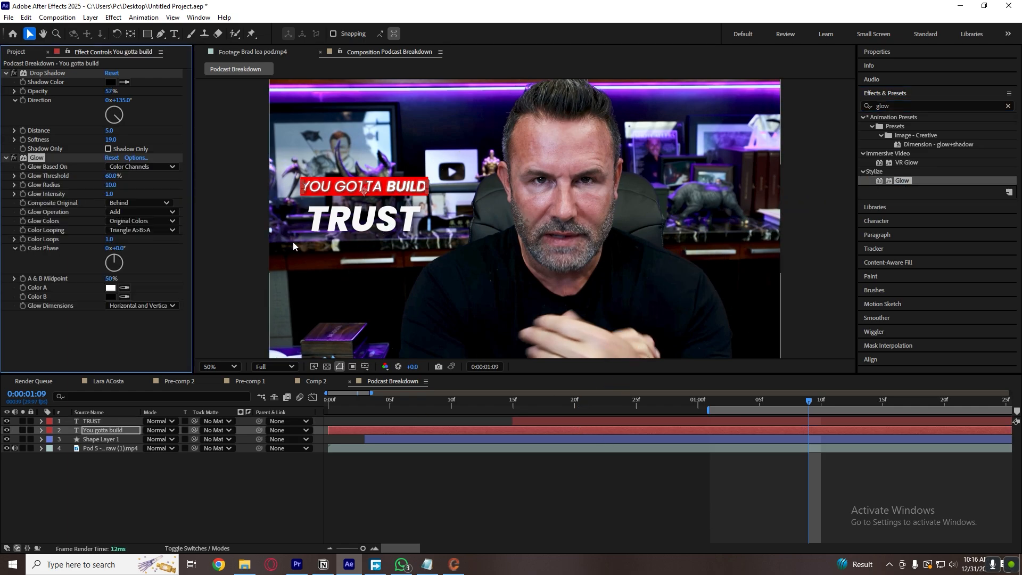
left_click_drag(114, 185, 149, 196)
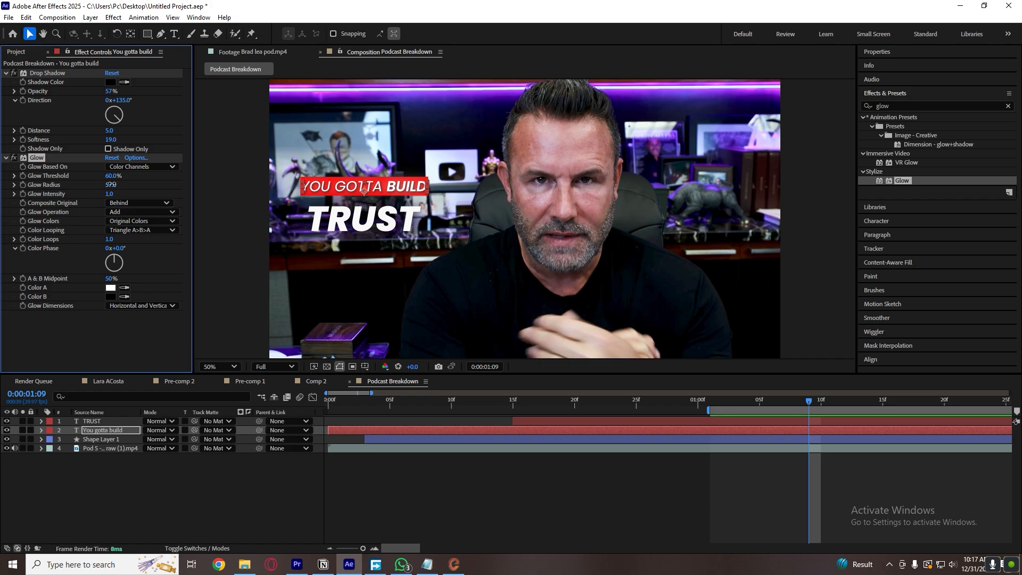
mouse_move(113, 185)
left_mouse_down()
mouse_move(75, 183)
mouse_move(107, 193)
left_mouse_up()
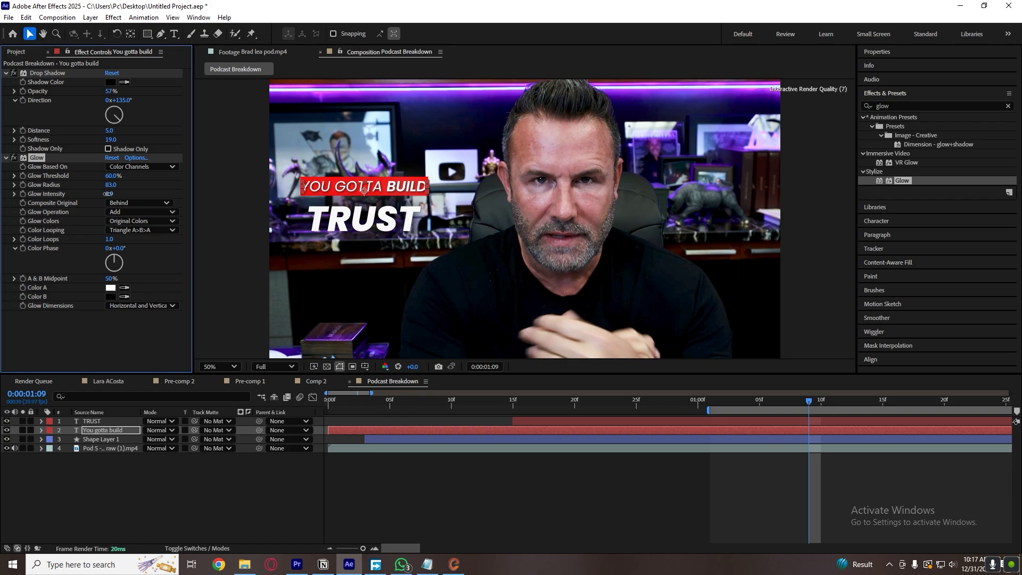
left_click(135, 194)
Copy the Glow effect onto the TRUST layer and set its Glow Radius to 116 and Glow Intensity to 0.7.
left_click(83, 158)
left_click(752, 422)
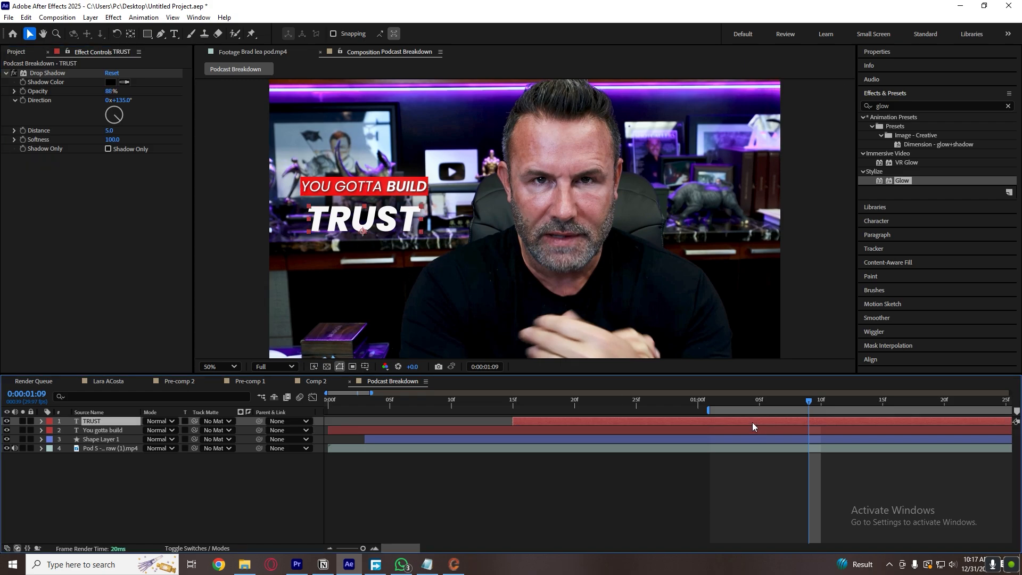
key("ctrl+alt+shift+e")
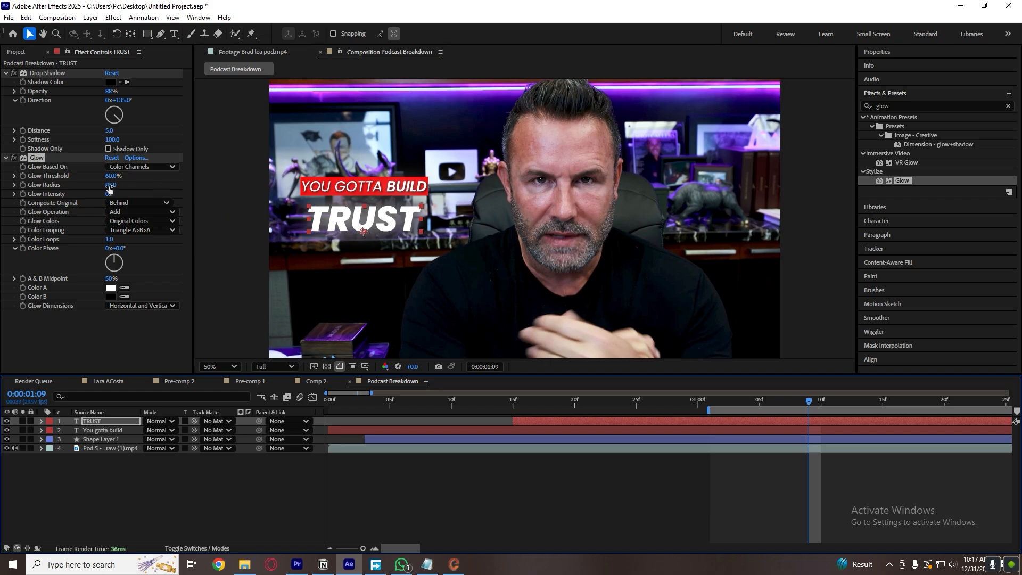
mouse_move(109, 187)
left_mouse_down()
mouse_move(145, 185)
mouse_move(101, 193)
left_mouse_up()
left_click(468, 459)
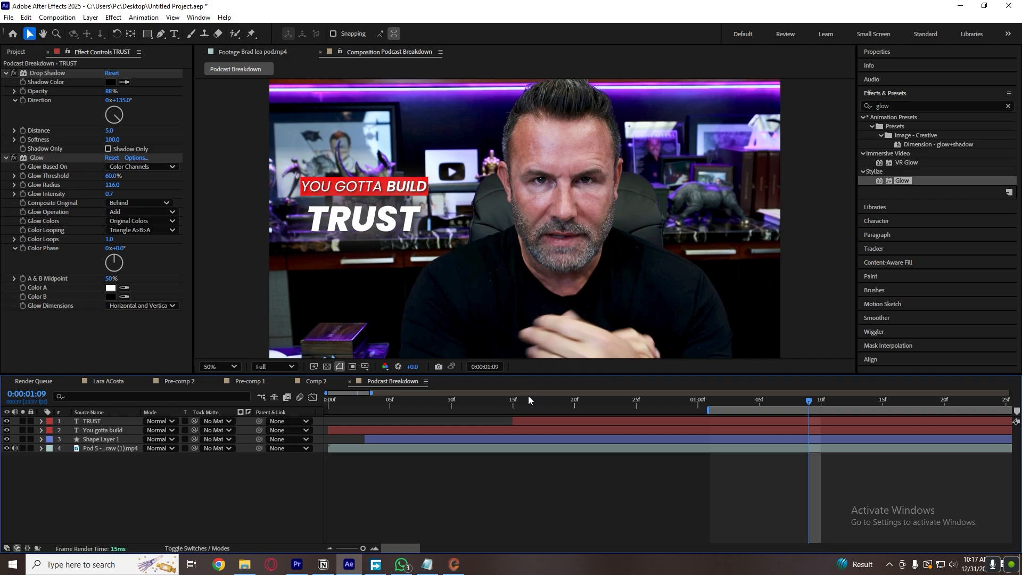
Preview the caption animation from the beginning with the drop shadow and glow applied.
left_click(390, 399)
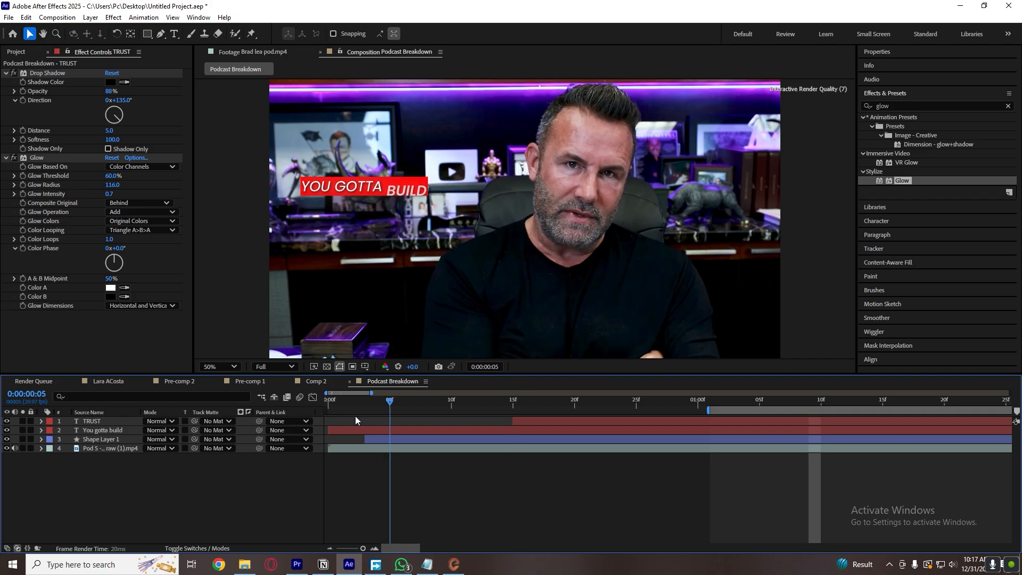
key("space")
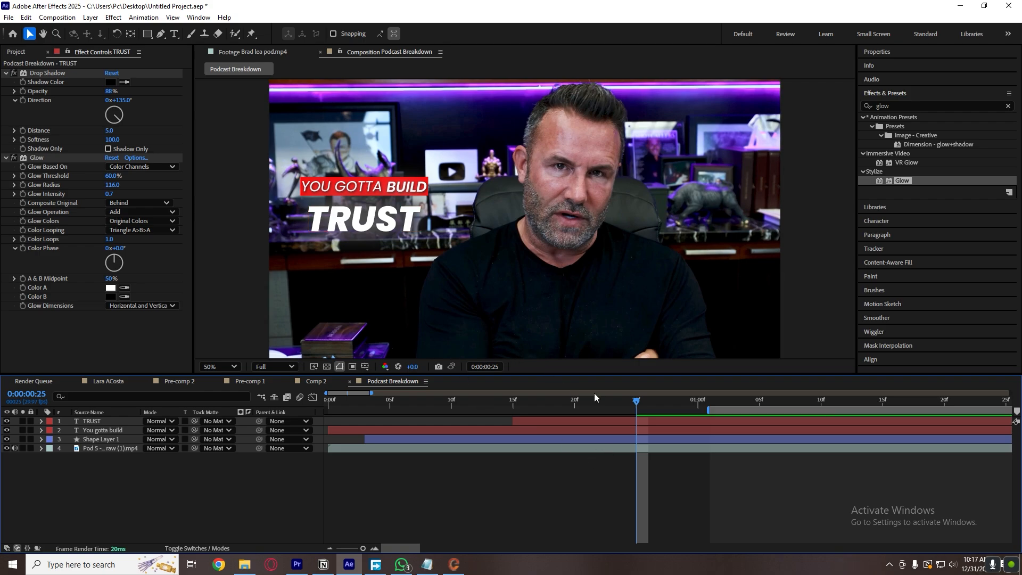
key("space")
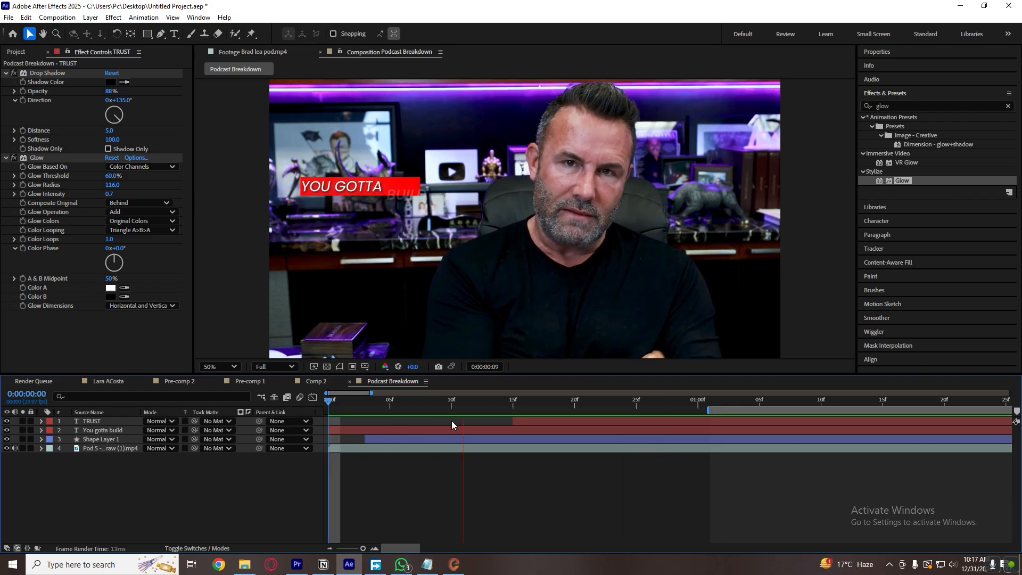
Copy the Glow effect from "You gotta build" onto Shape Layer 1 and set its Glow Radius to 55 and Glow Intensity to 1.2.
key("space")
left_click(737, 430)
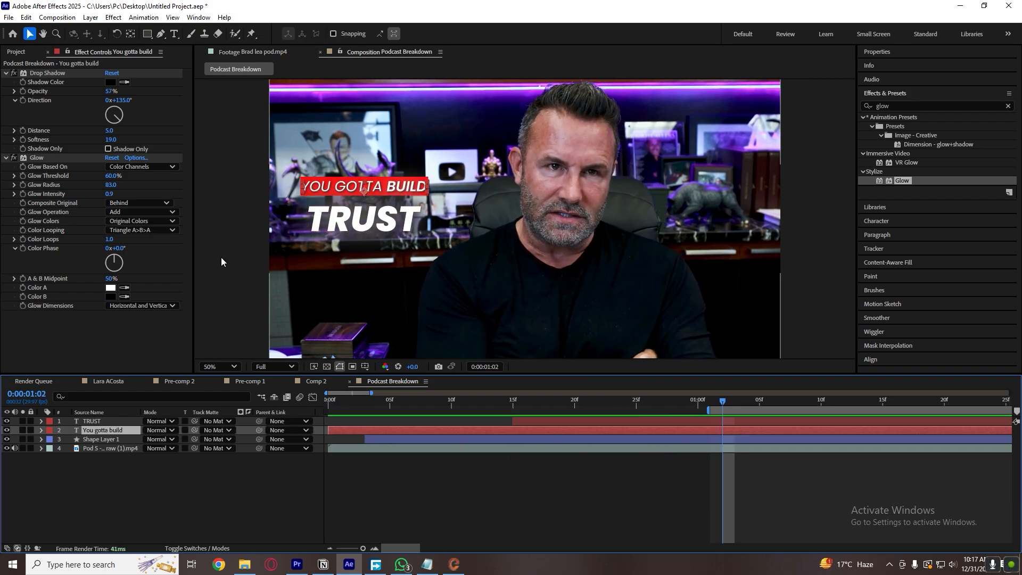
left_click(37, 158)
left_click(501, 440)
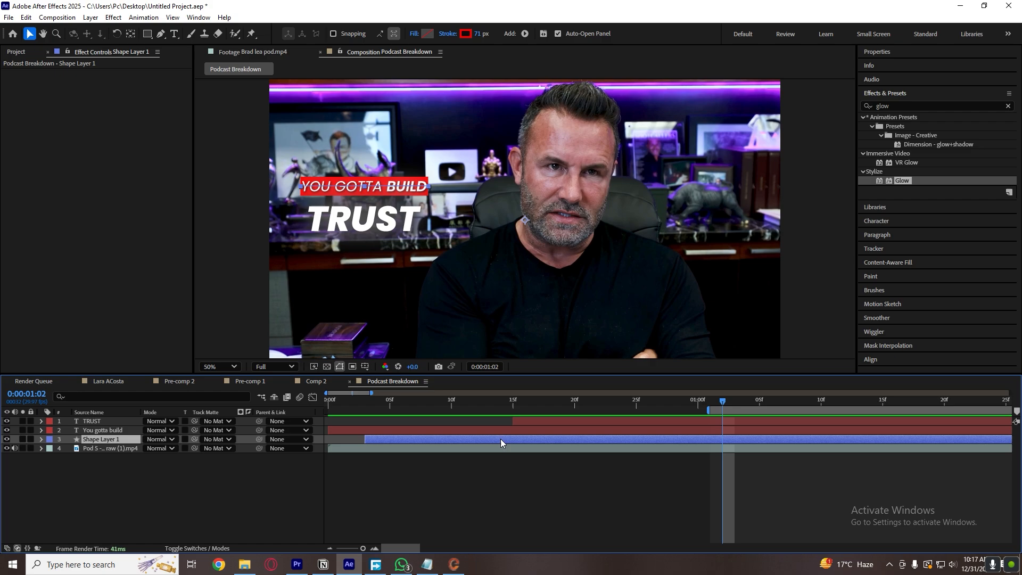
left_click_drag(111, 100, 131, 113)
left_click(544, 498)
Preview the caption with the glowing red bar and compare it with the Brad lea pod.mp4 reference footage.
left_click_drag(508, 401, 255, 434)
key("space")
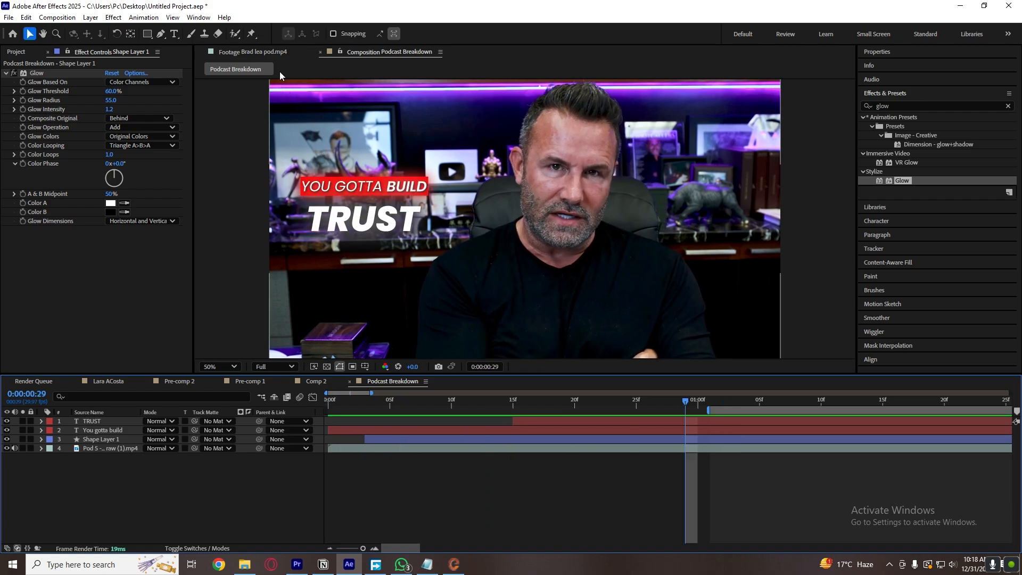
left_click(255, 51)
left_click_drag(702, 405, 662, 403)
left_click(254, 52)
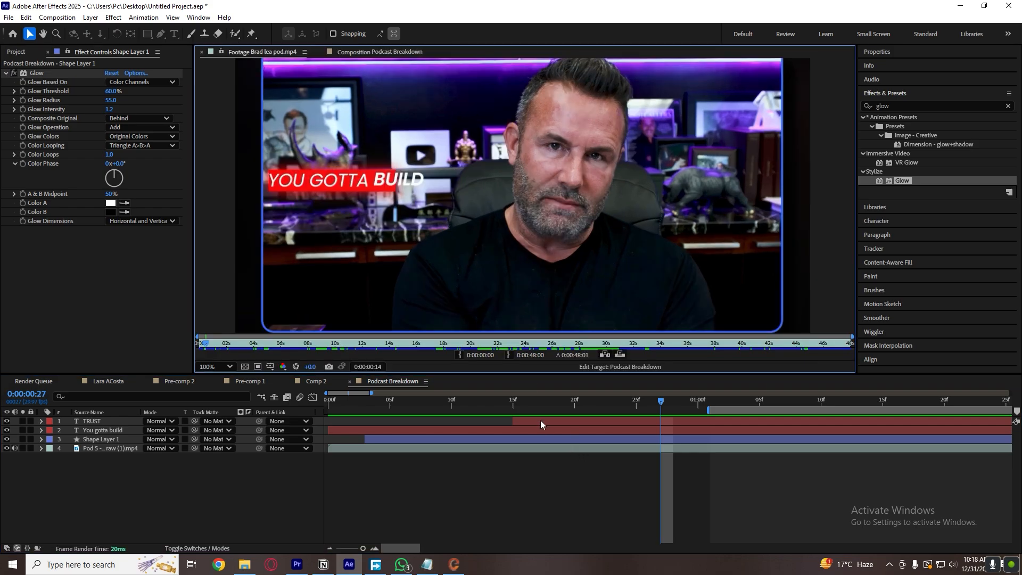
left_click(498, 413)
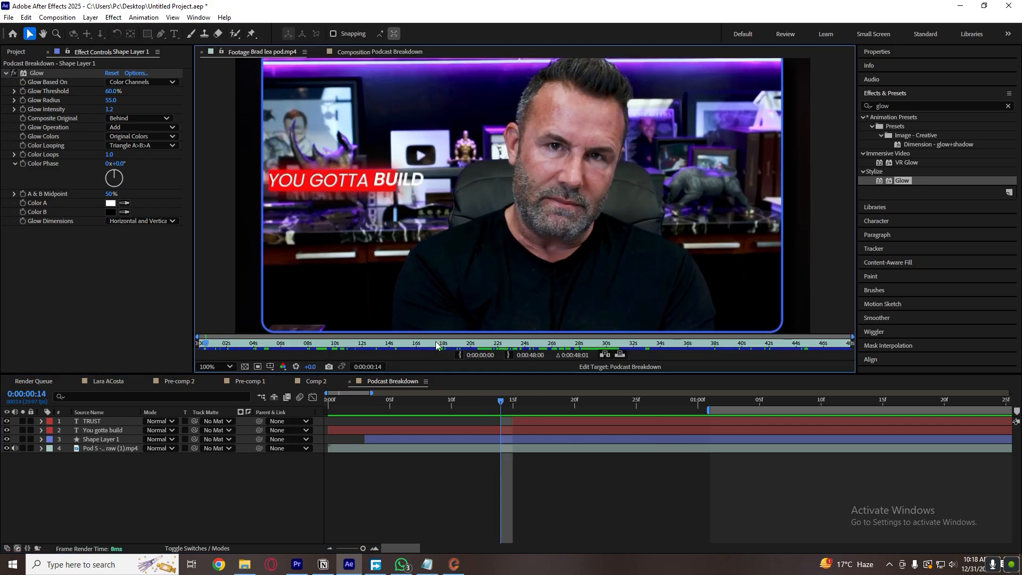
left_click_drag(436, 346, 219, 353)
Replay the Podcast Breakdown composition from the start and scrub the opening of the reference footage to study its framing.
left_click(373, 382)
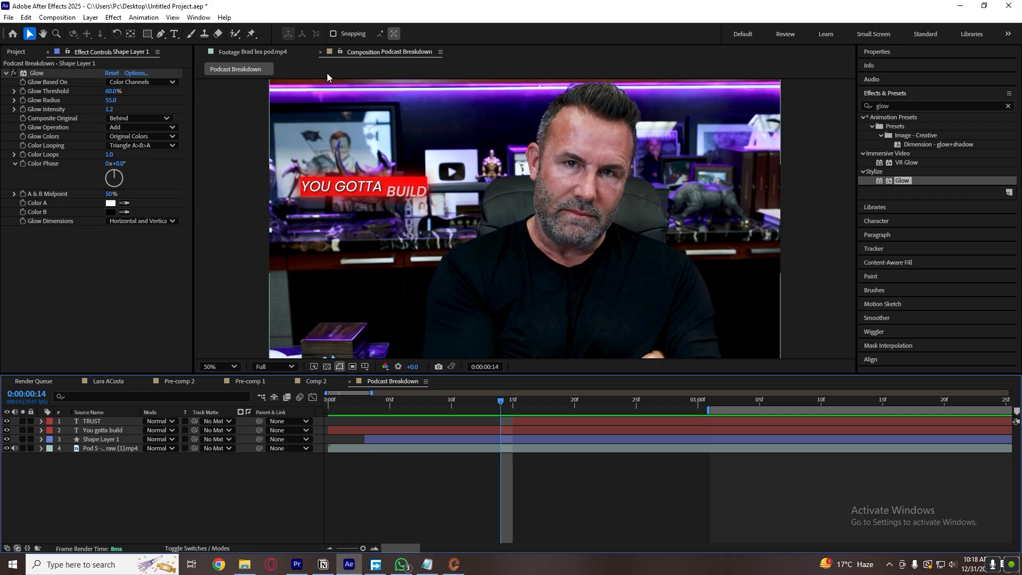
key("space")
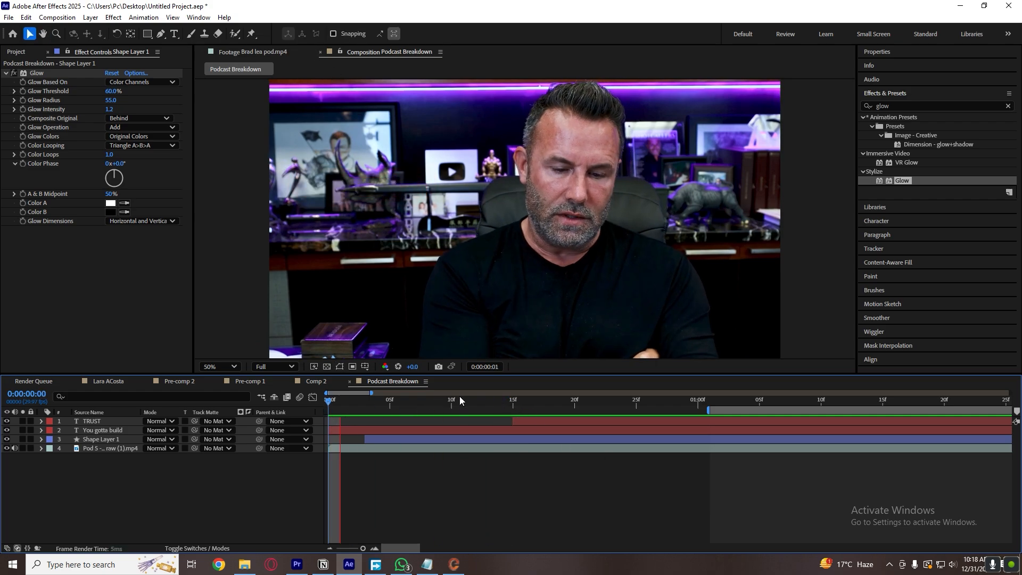
key("space")
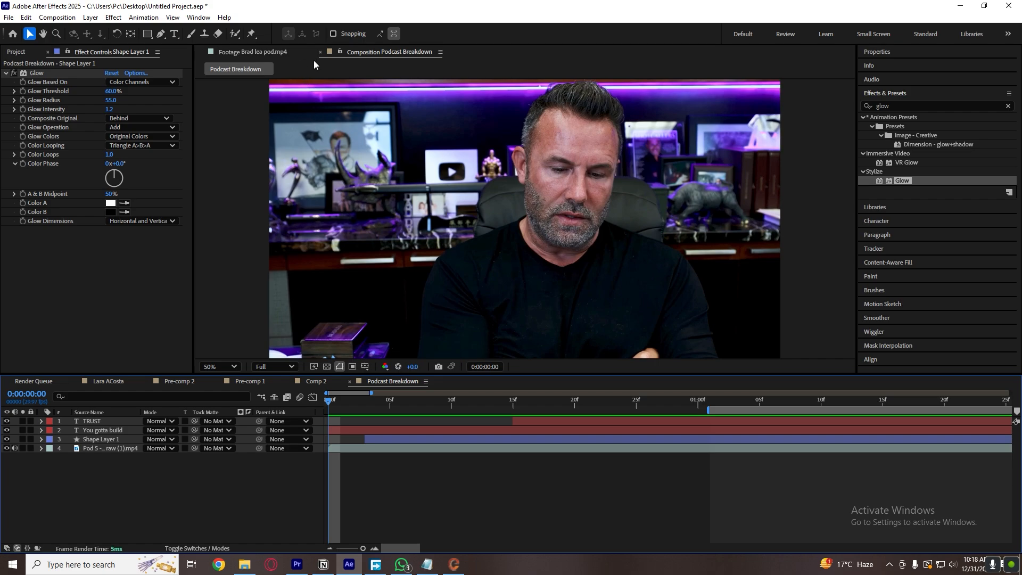
left_click(275, 52)
left_click_drag(350, 347, 200, 356)
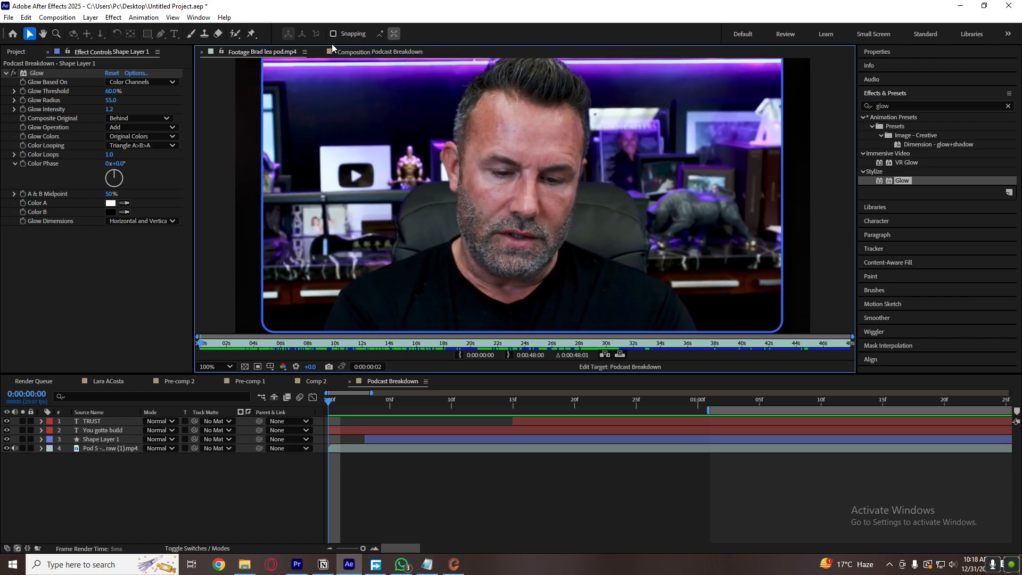
Add a null object to the Podcast Breakdown composition.
left_click(400, 458)
right_click(246, 481)
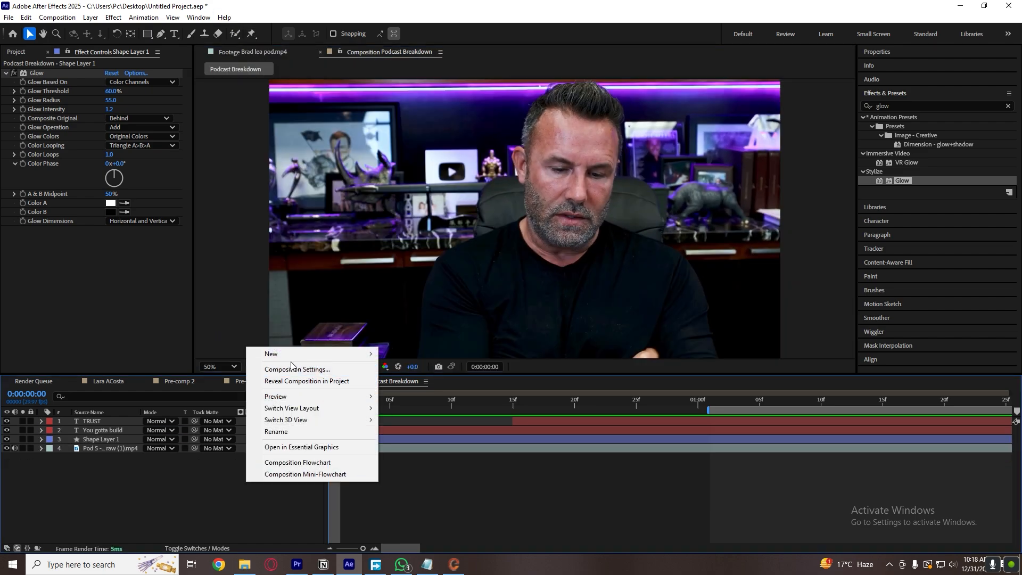
mouse_move(341, 354)
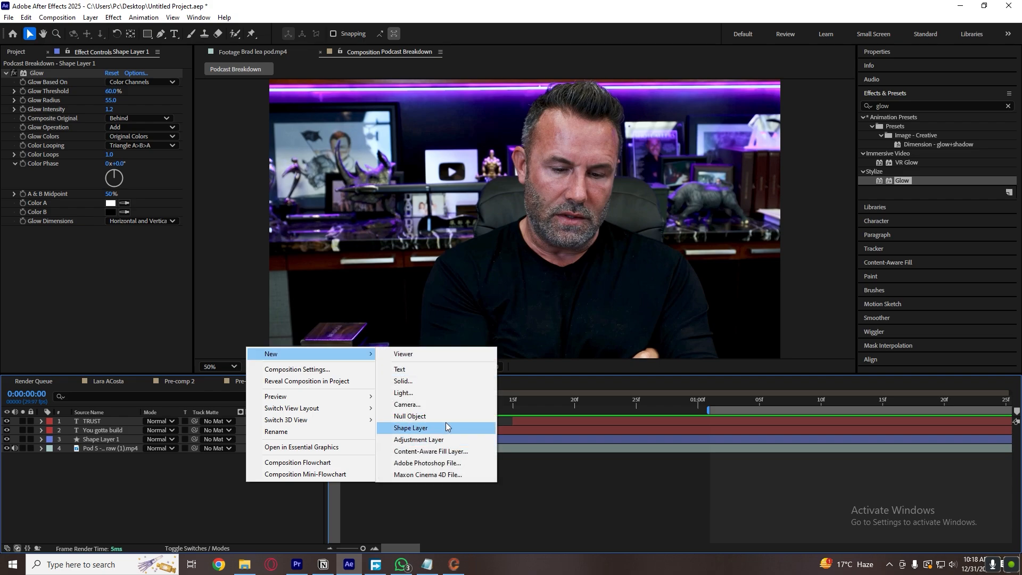
left_click(433, 415)
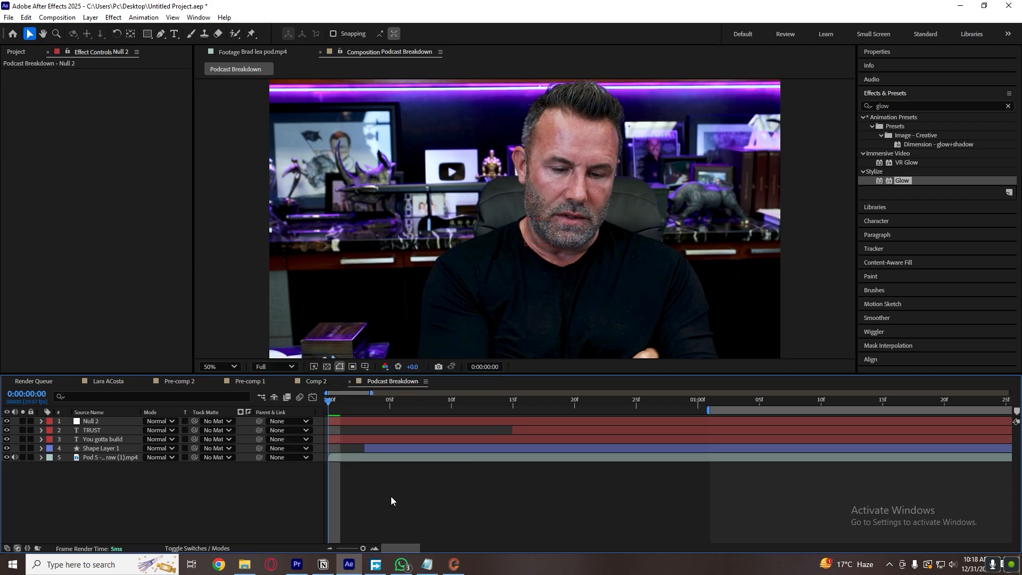
Parent the TRUST, "You gotta build", Shape Layer 1 and podcast footage layers to the null object.
left_click(448, 458)
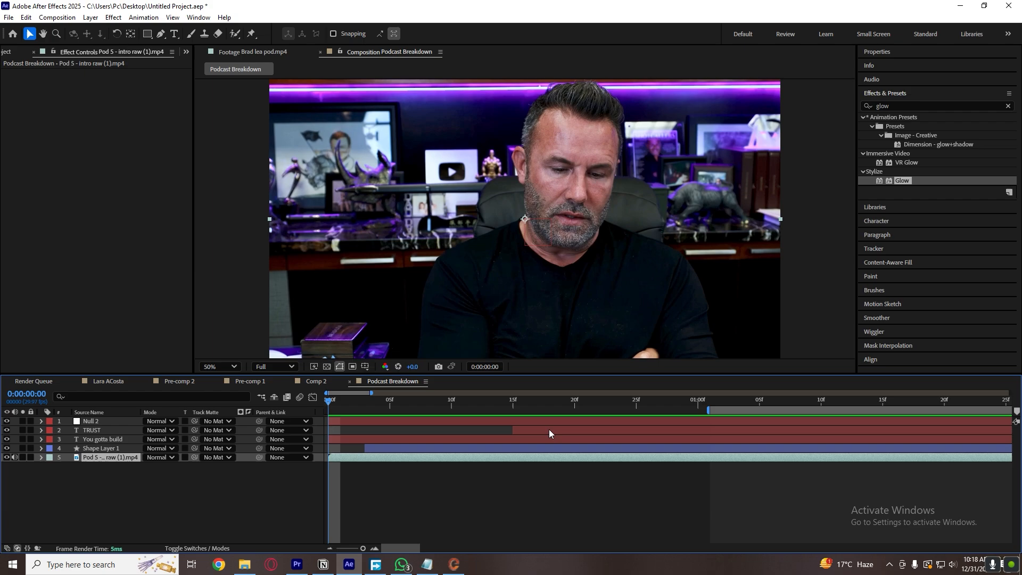
left_click(548, 429, "shift")
left_click(266, 472)
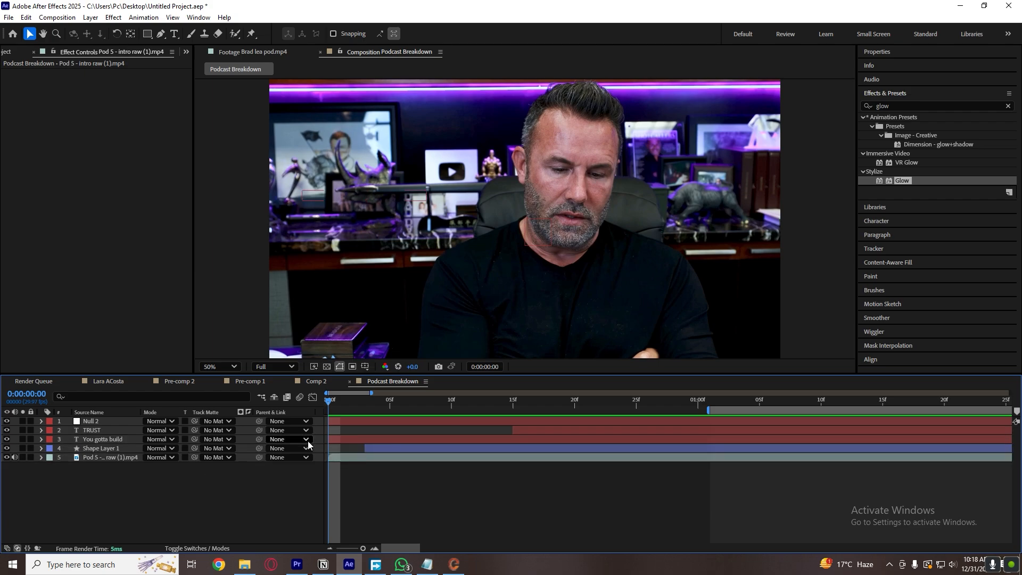
left_click(485, 458)
left_click(606, 431)
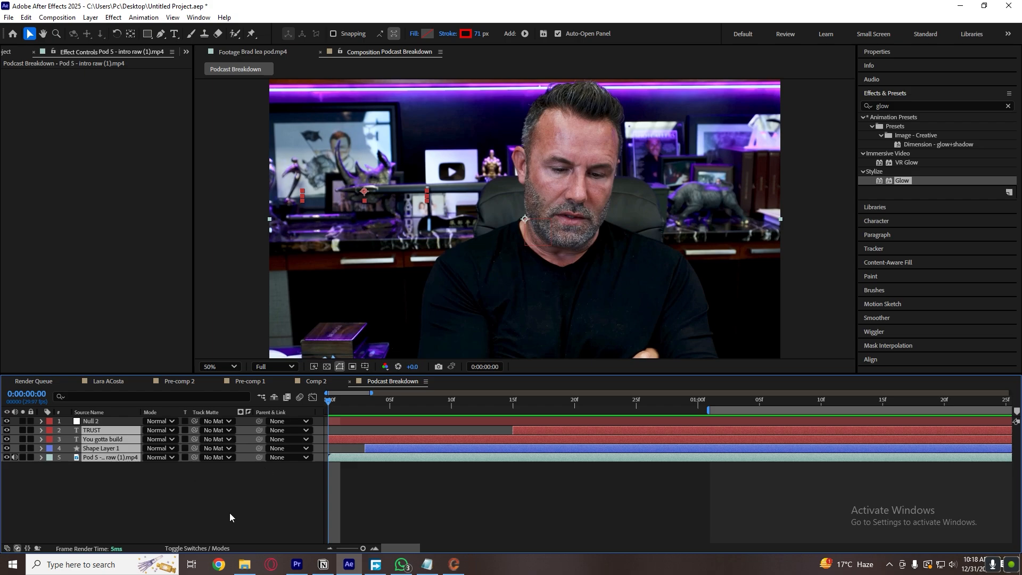
left_click_drag(259, 457, 328, 419)
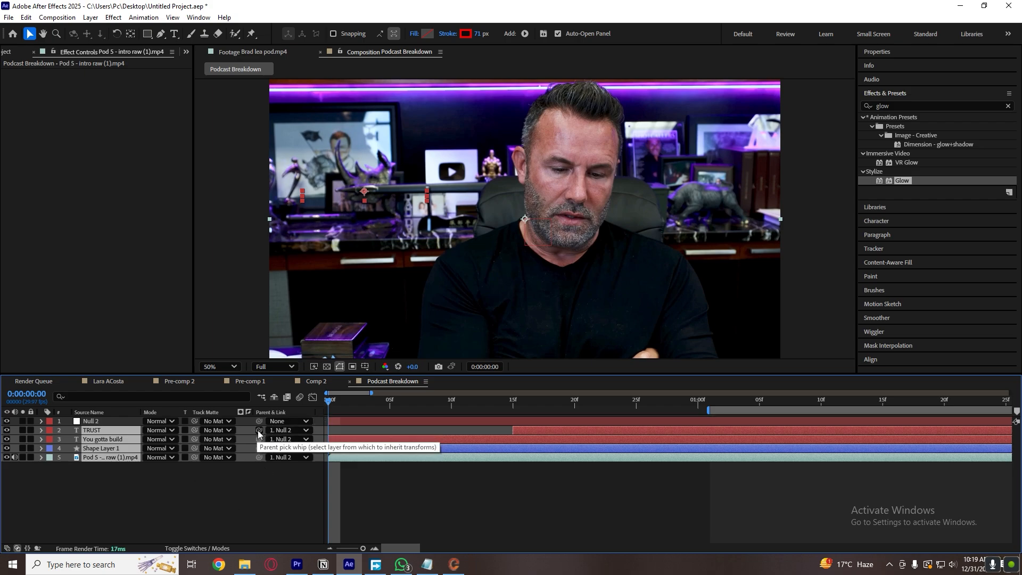
left_click_drag(257, 430, 238, 432)
left_click_drag(155, 431, 110, 420)
left_click(375, 490)
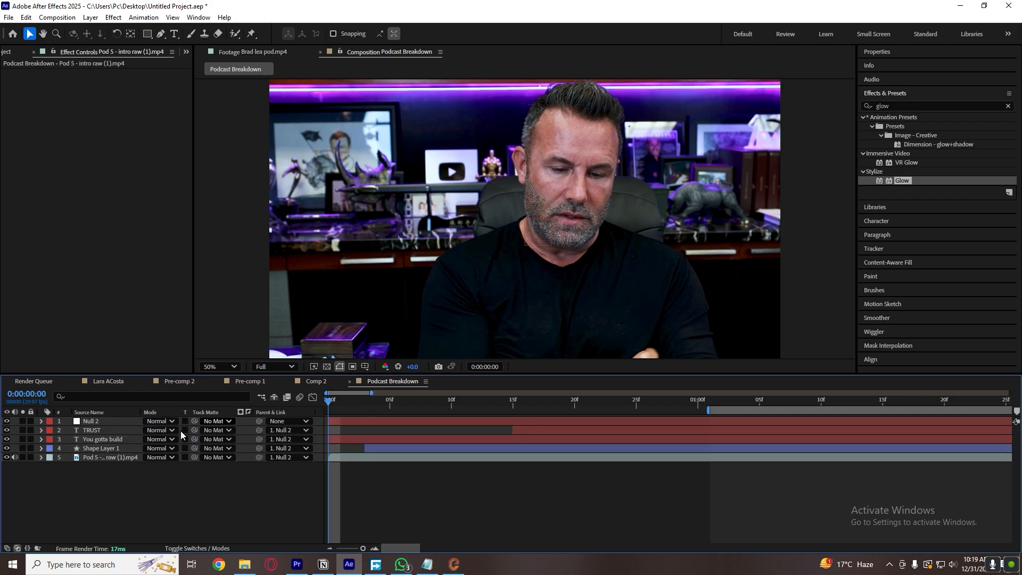
Keyframe the null's zoom-out, with the default Position and Scale at 0:00:01:12 and Position 708, 751 and Scale 142% at the start.
left_click(338, 422)
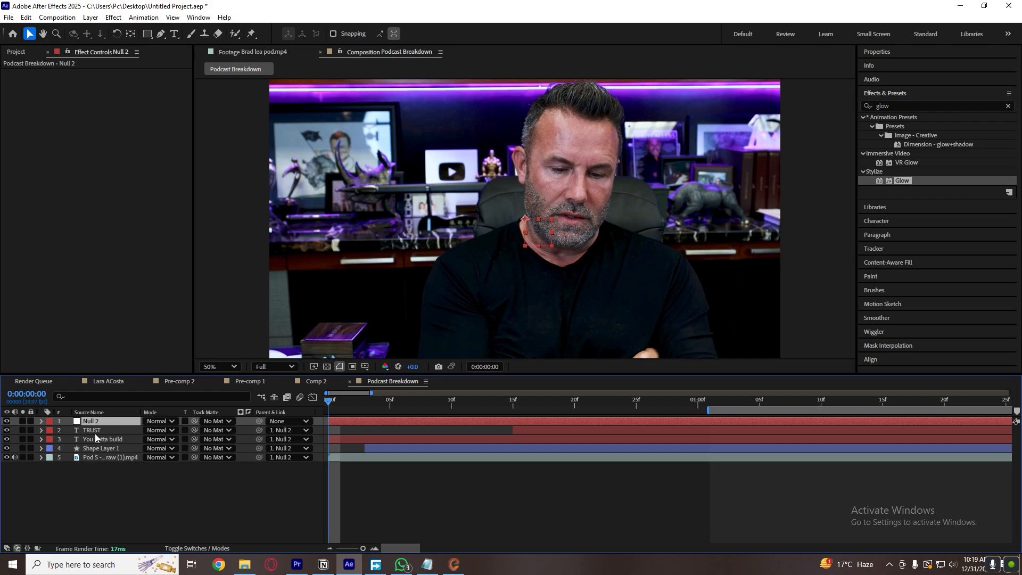
key("p")
key("shift+s")
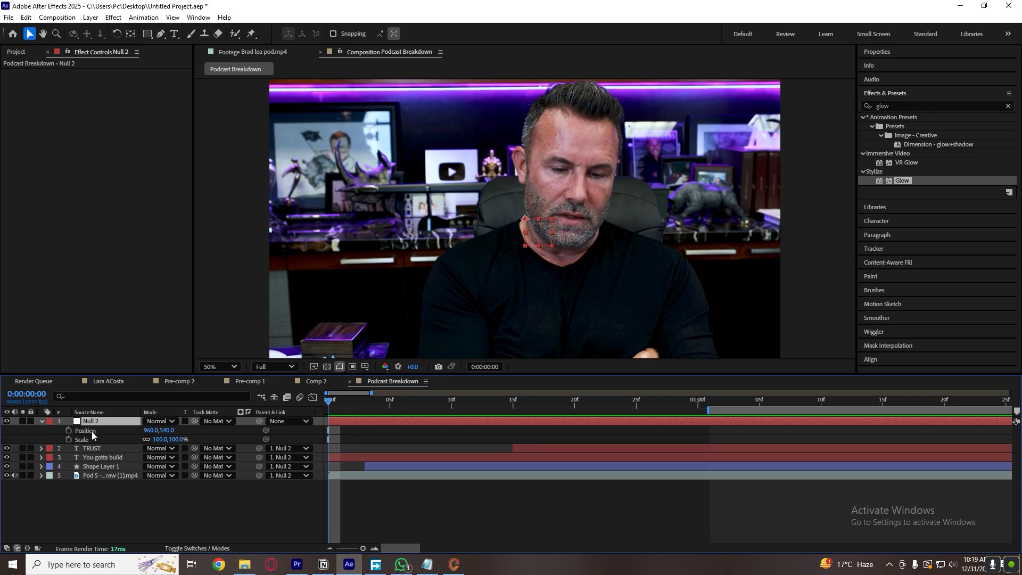
left_click(68, 430)
left_click(68, 440)
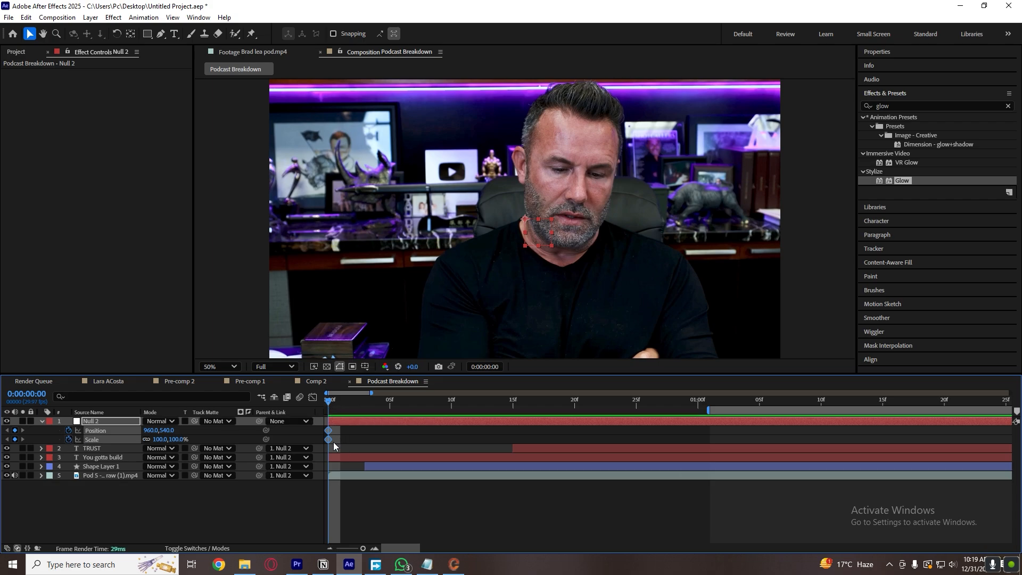
left_click_drag(327, 431, 845, 431)
left_click_drag(160, 443, 182, 430)
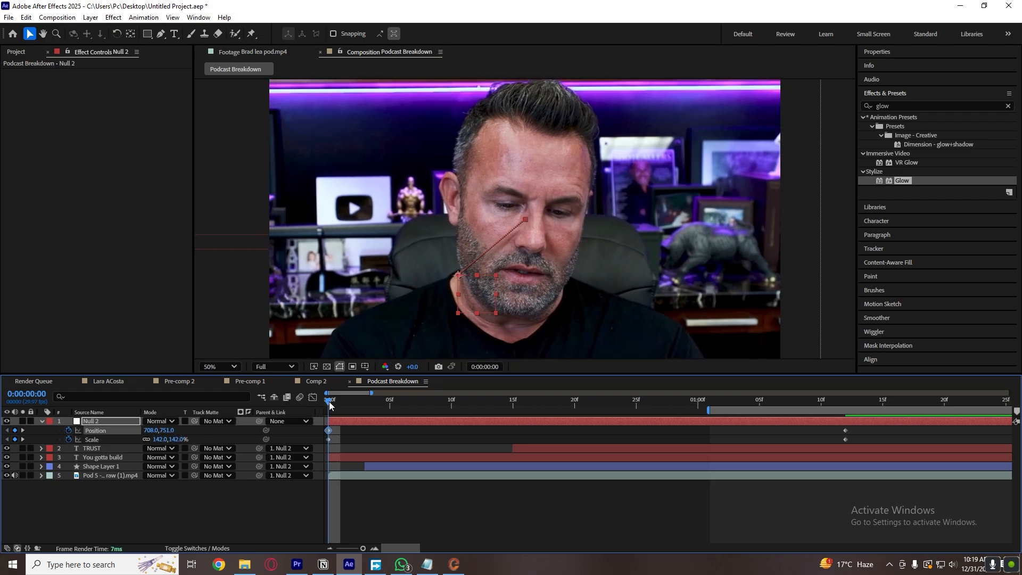
Preview the zoom-out from the beginning and compare its opening frame with the reference footage.
left_click(368, 439)
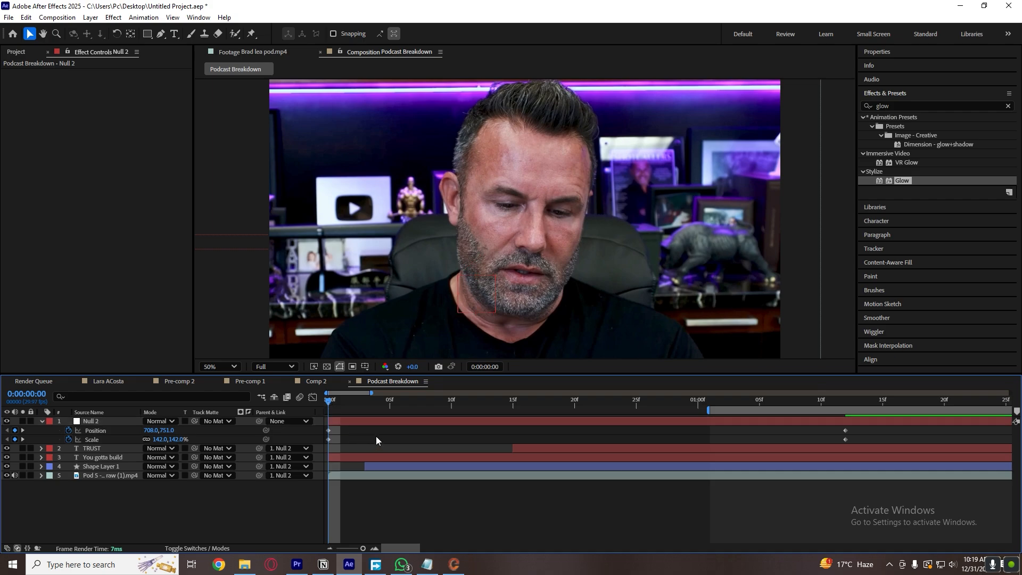
key("space")
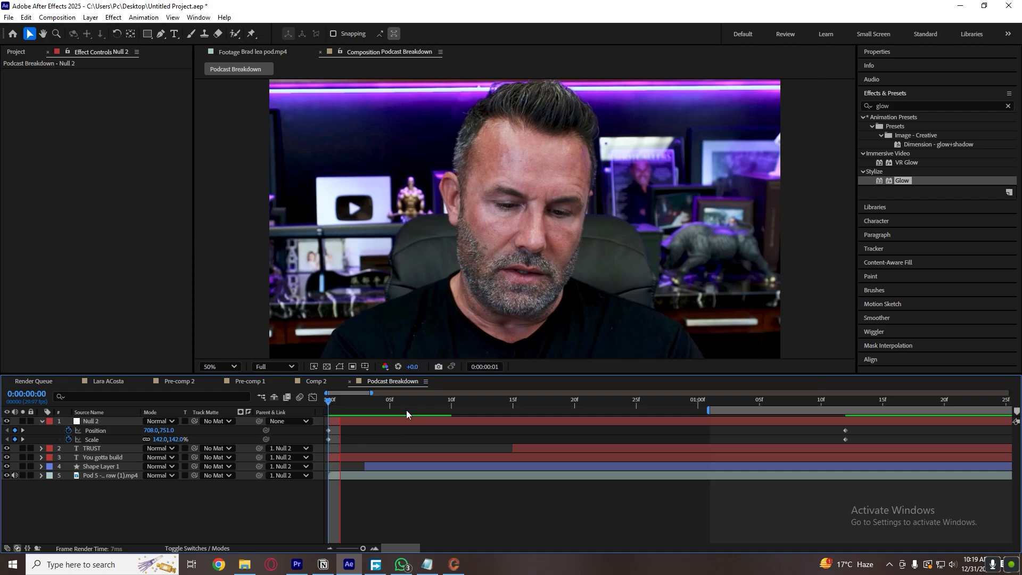
key("space")
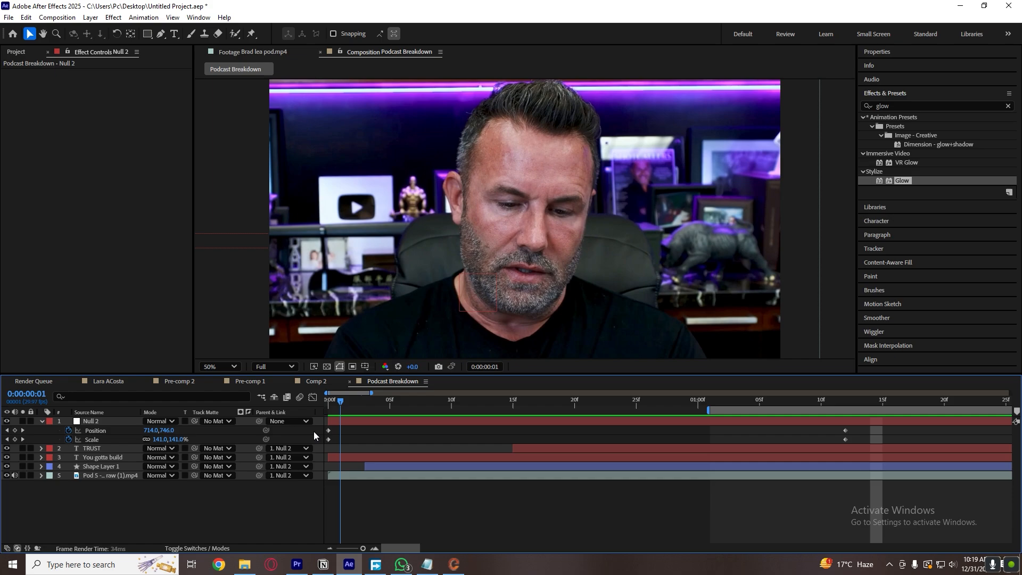
left_click(264, 53)
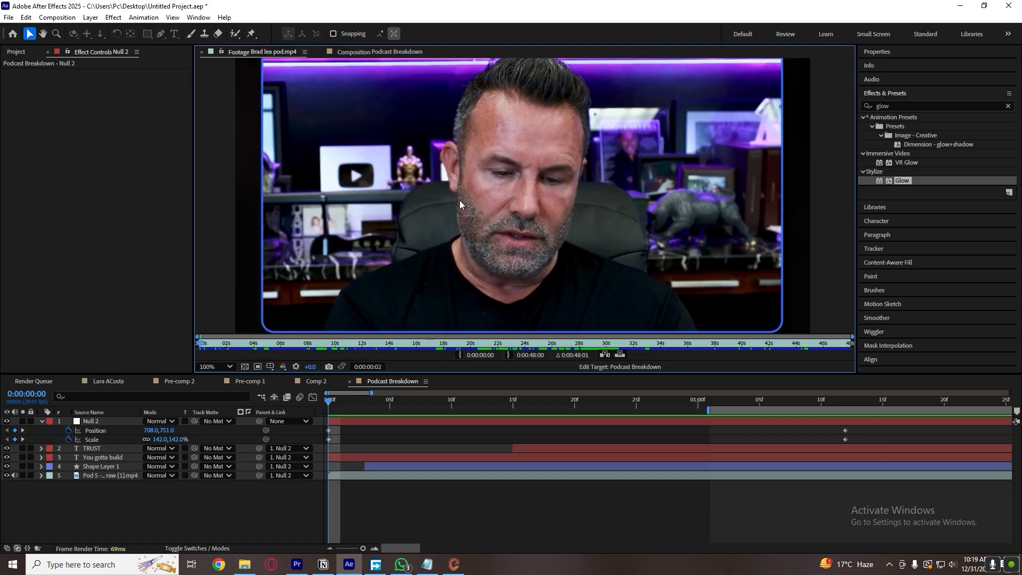
left_click(351, 49)
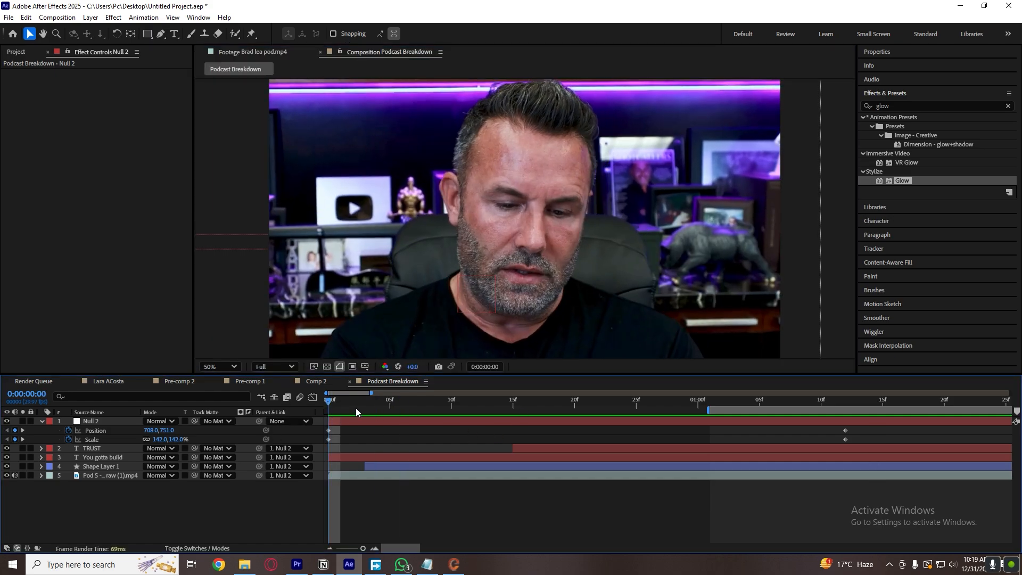
Apply Easy Ease to all of the null's Position and Scale keyframes.
left_click_drag(877, 441, 292, 427)
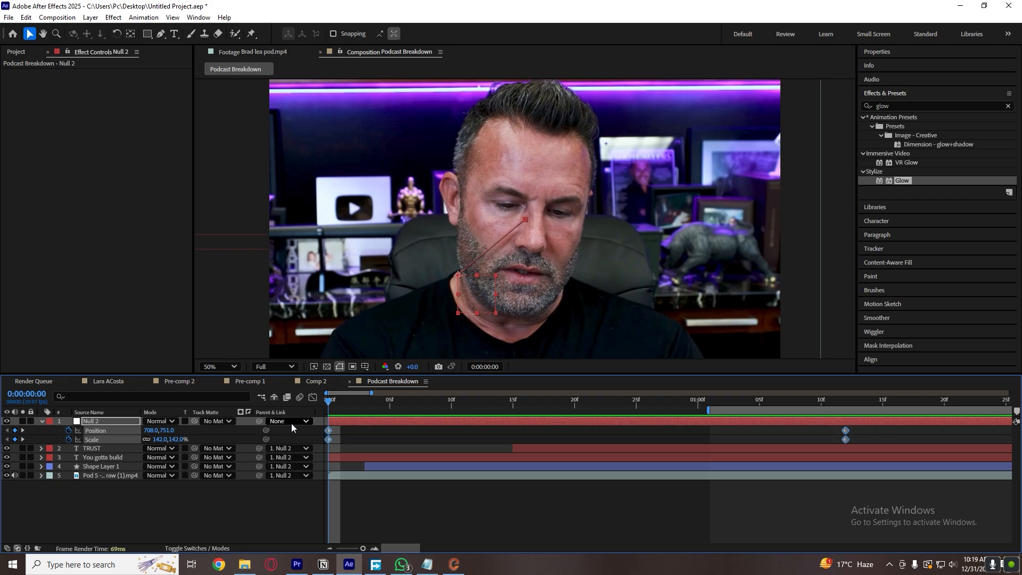
left_click_drag(885, 442, 282, 421)
key("F9")
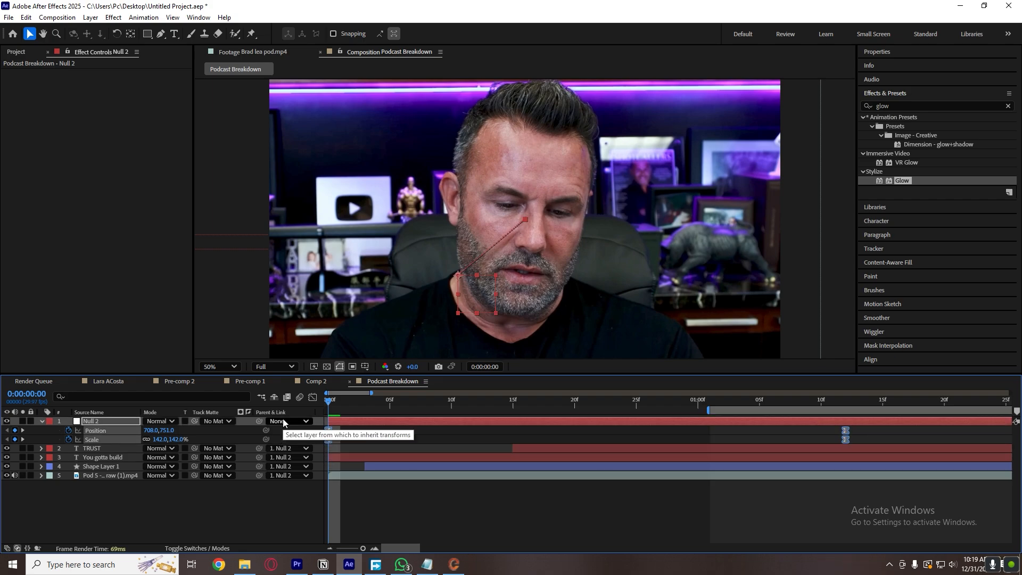
Reshape the null's Position and Scale speed curves for a fast start and a long ease-out by adjusting both keyframes' influence.
left_click(313, 396)
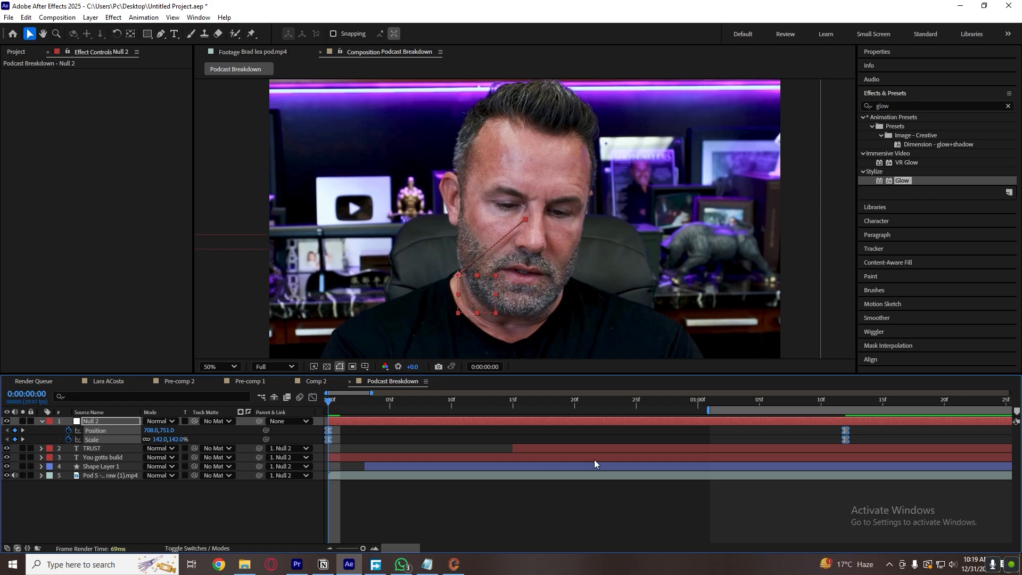
left_click_drag(976, 532, 974, 531)
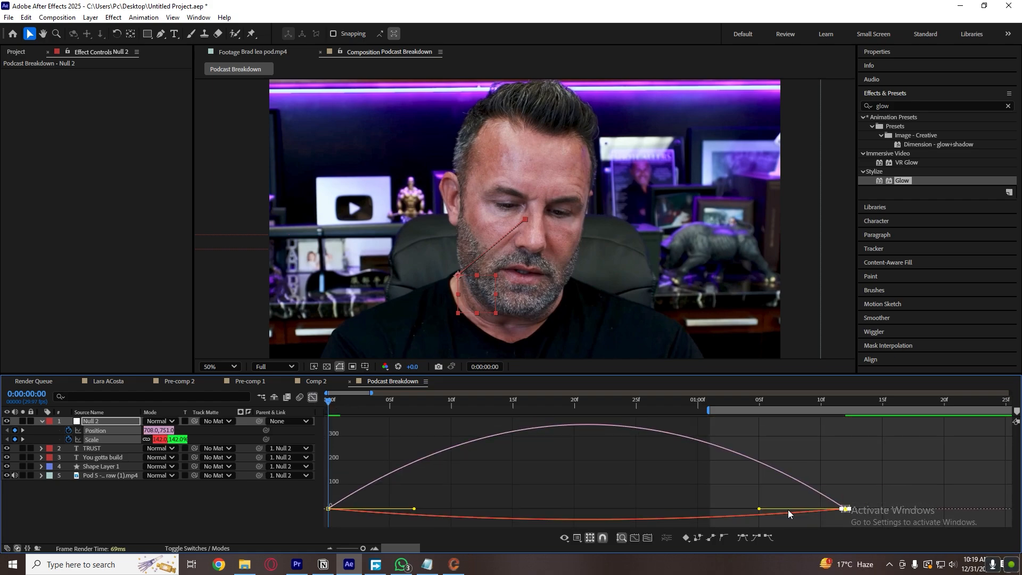
left_click_drag(758, 509, 510, 511)
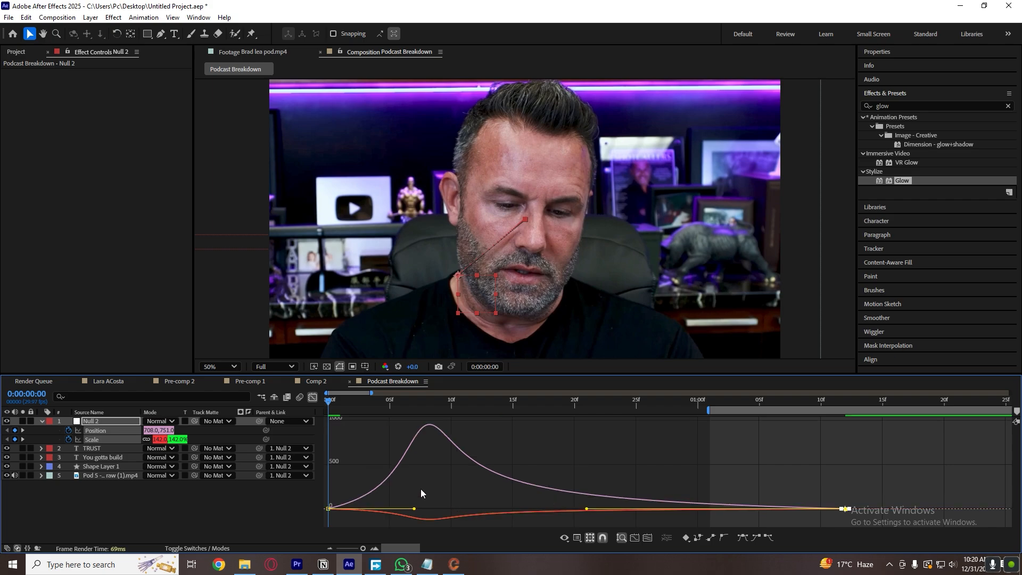
left_click_drag(419, 488, 323, 526)
left_click_drag(413, 510, 365, 509)
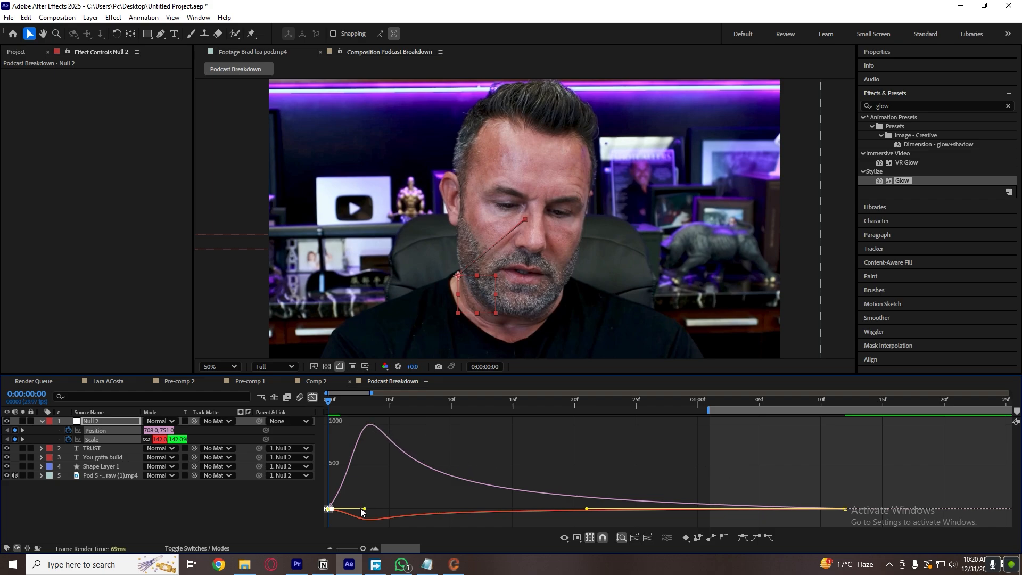
Shorten the outgoing influence of the null's first keyframes for a faster start and replay the zoom-out from the beginning.
left_click_drag(361, 512, 350, 511)
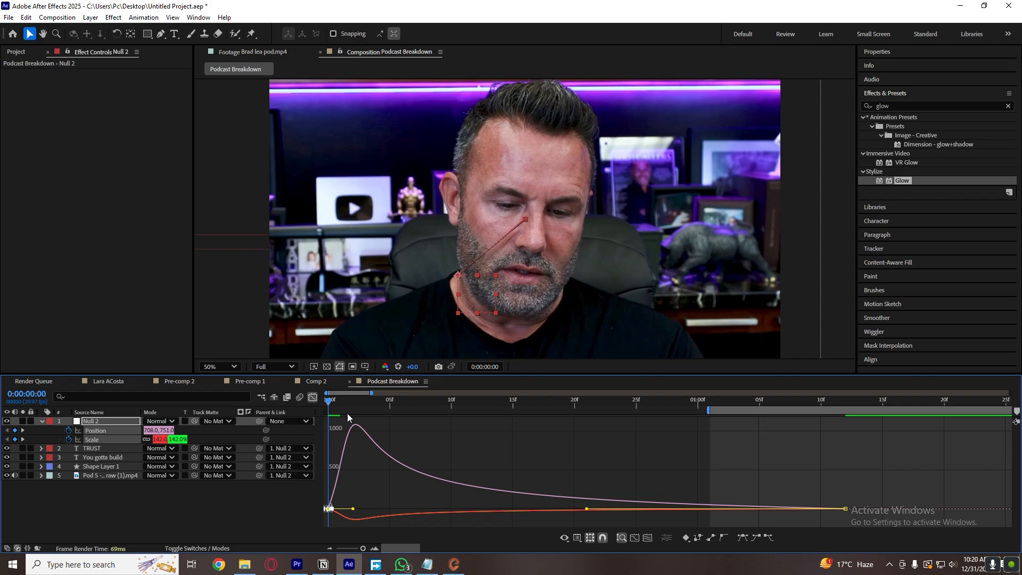
left_click(313, 397)
key("space")
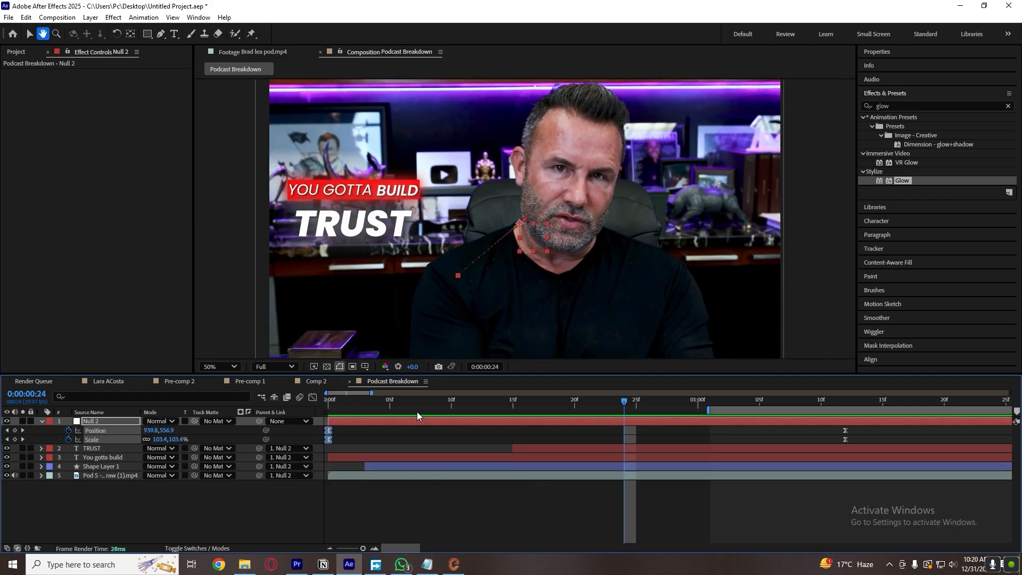
key("space")
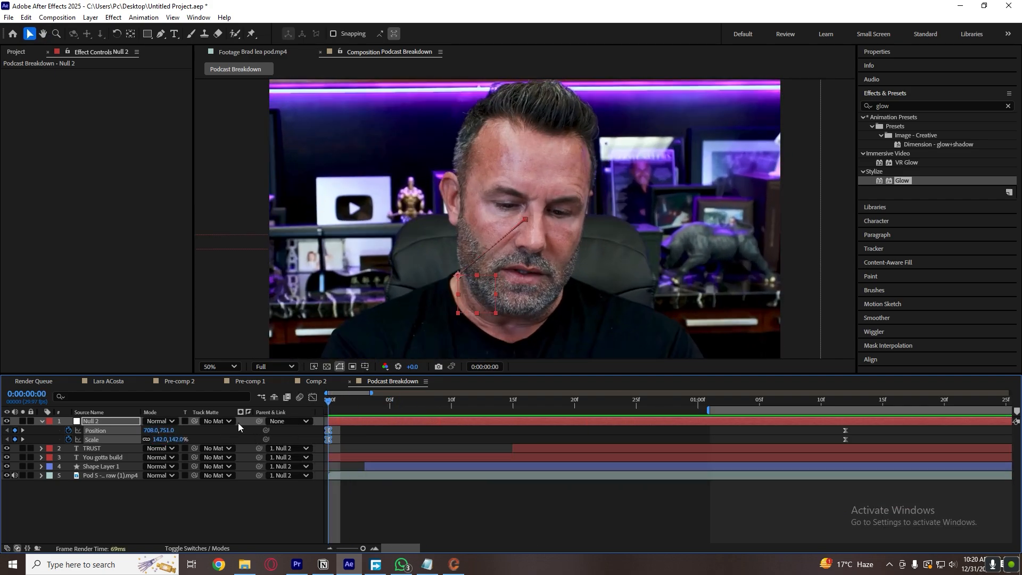
key("space")
key("space")
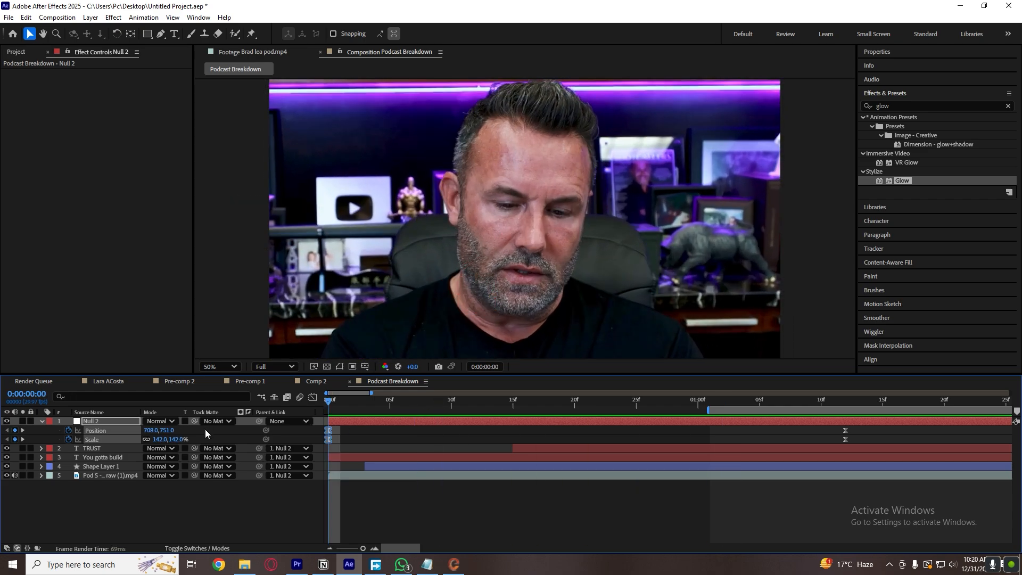
key("space")
key("space")
key("space")
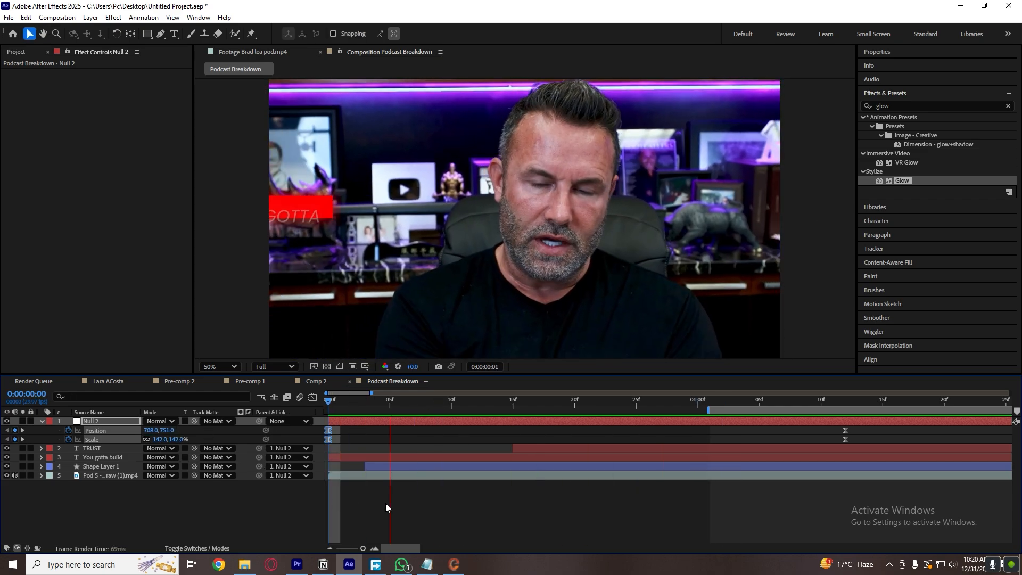
key("space")
key("space")
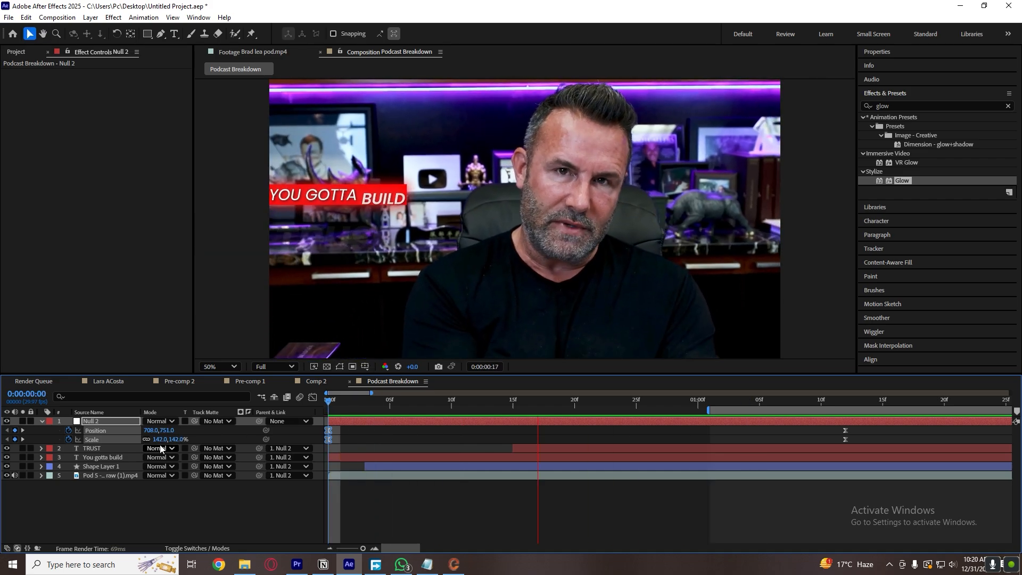
key("space")
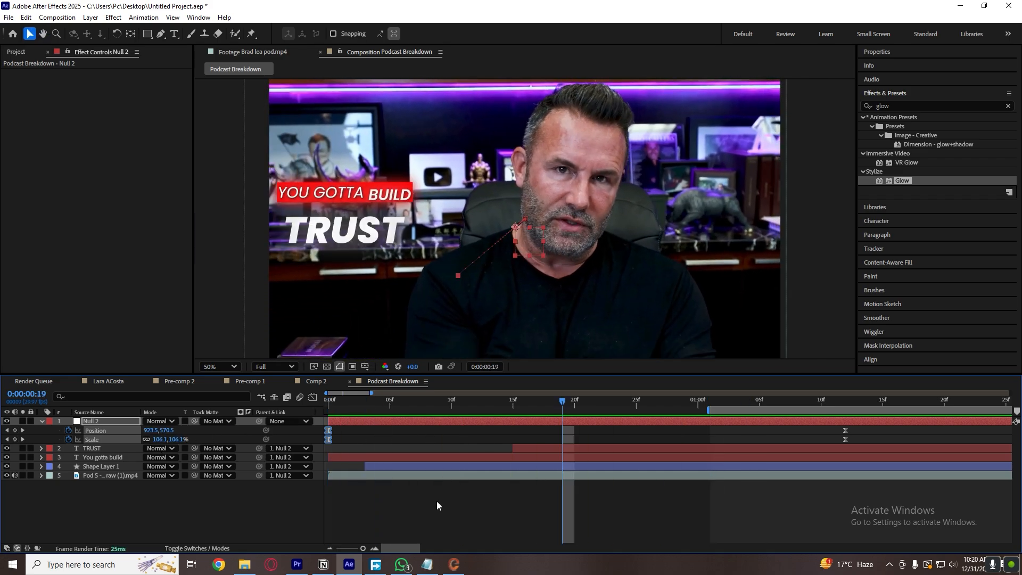
Save the project, collapse the null's keyframed properties and return to the start of the composition.
left_click(439, 505)
key("ctrl+s")
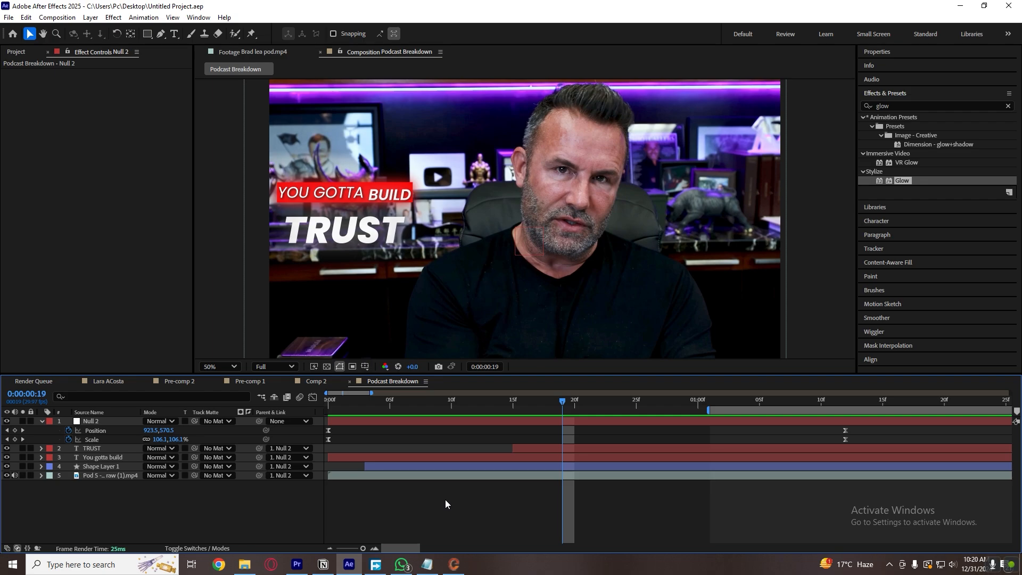
key("u")
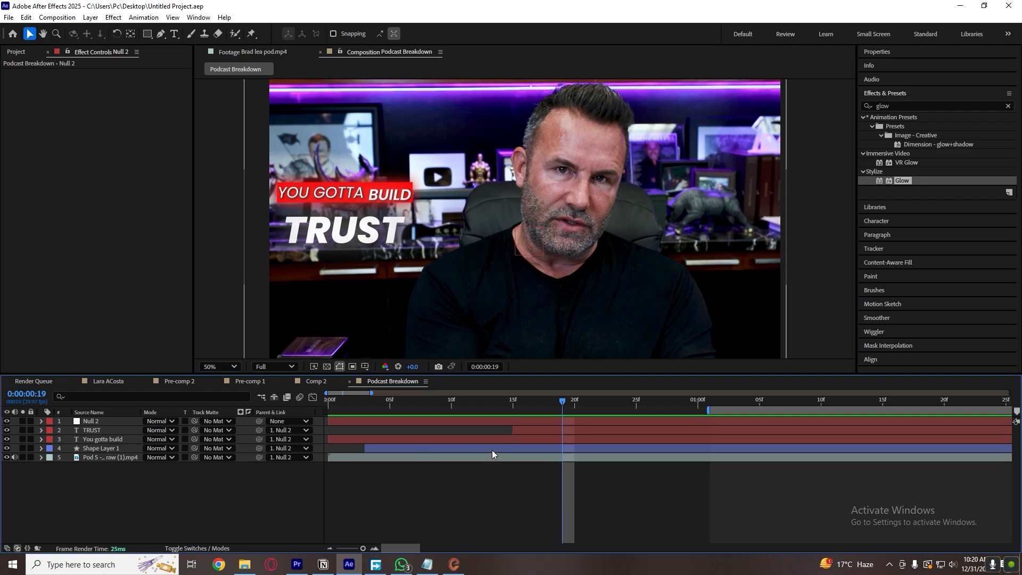
key("Home")
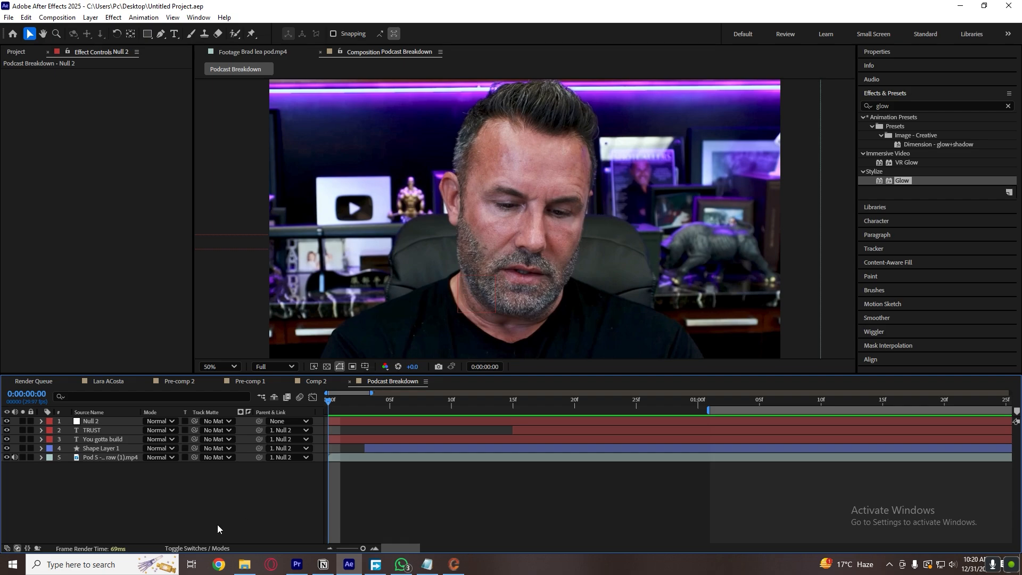
Show the whole 30-second composition in the timeline and preview the footage from 0:00:03:03.
left_click_drag(363, 548, 330, 552)
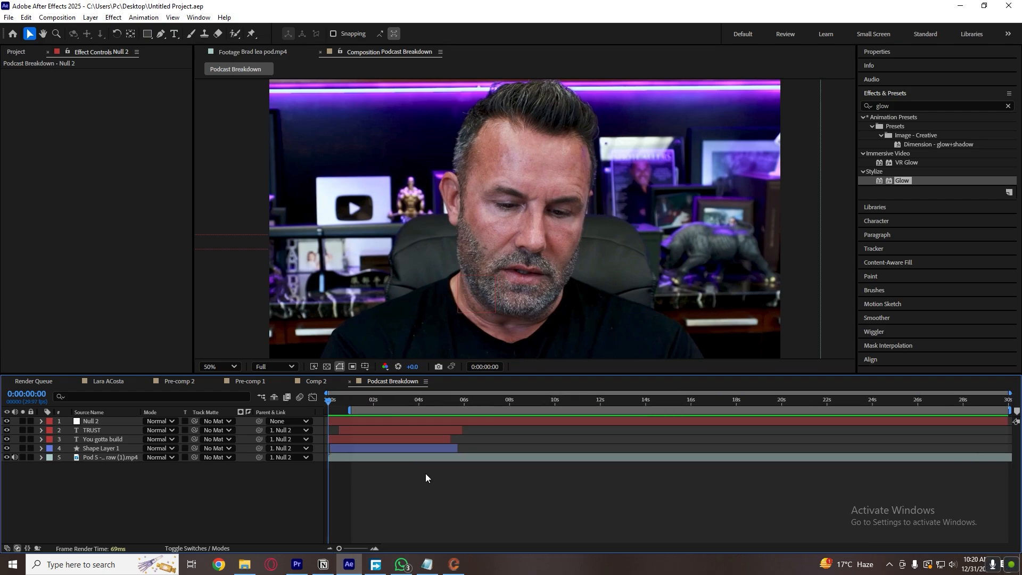
left_click_drag(476, 400, 399, 415)
key("space")
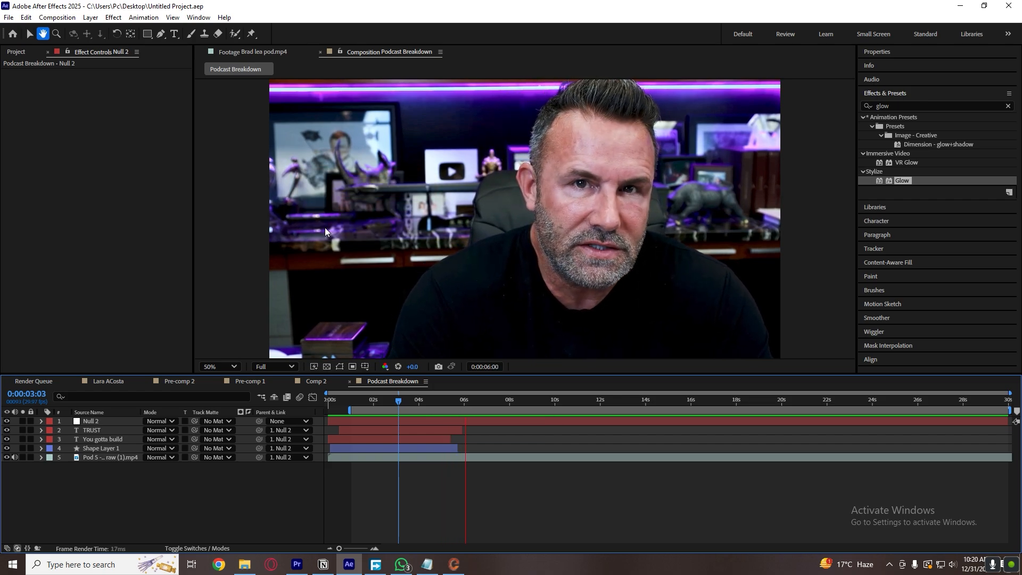
key("space")
left_click(435, 404)
Review the reference footage up to about 0:00:07:24, then play its "RELATIONSHIPS" hands-and-coin scene from around 0:00:03.
left_click(252, 51)
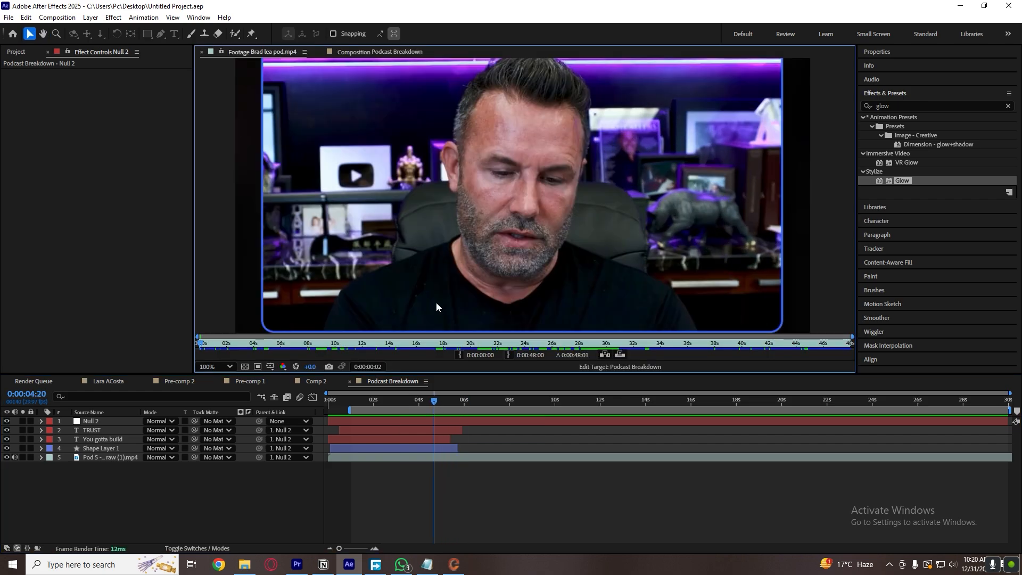
left_click_drag(346, 347, 305, 349)
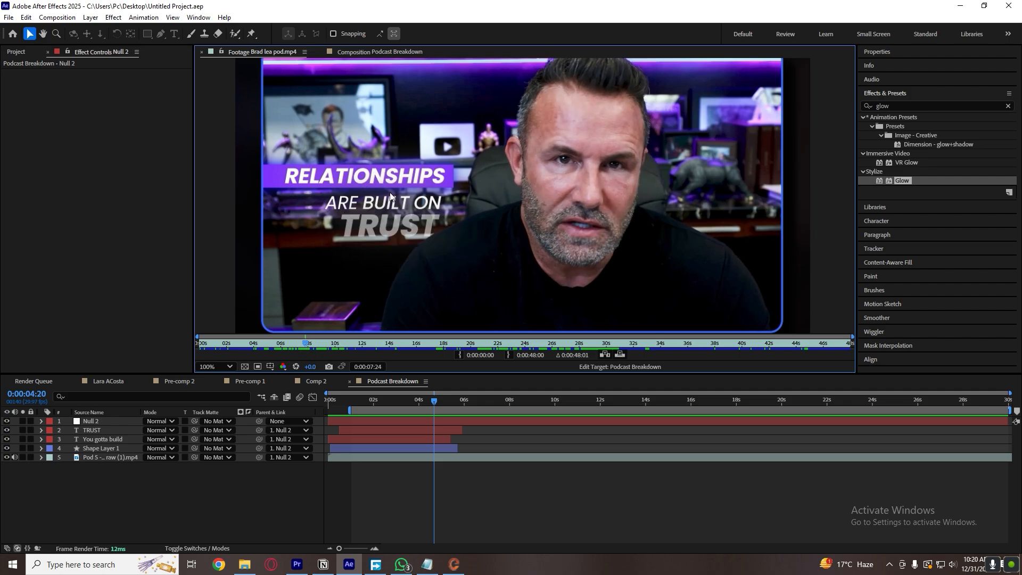
left_click_drag(308, 349, 238, 349)
key("space")
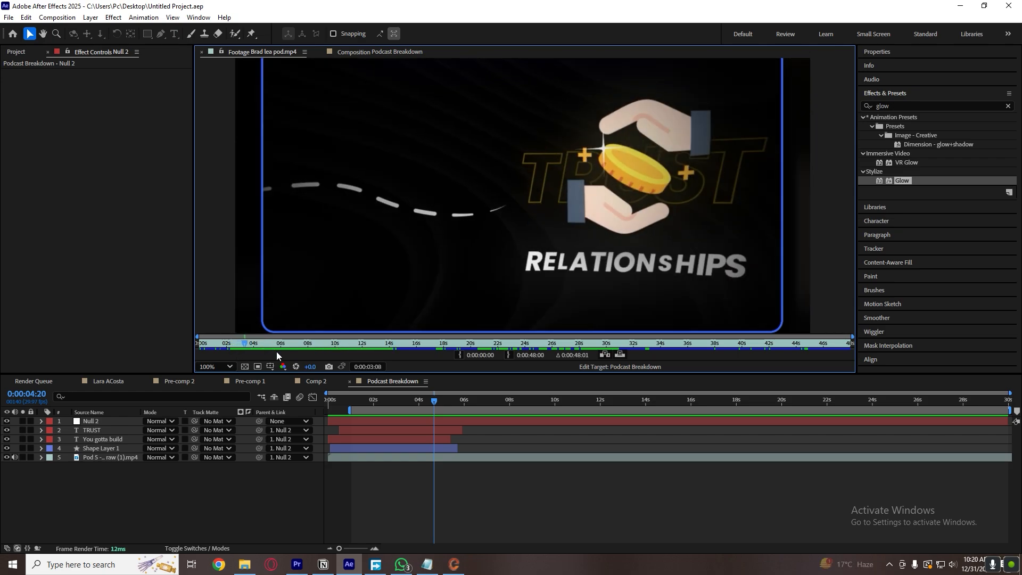
Split the podcast footage layer at 0:00:02:04 and move its second part to the top of the layer stack.
left_click(375, 403)
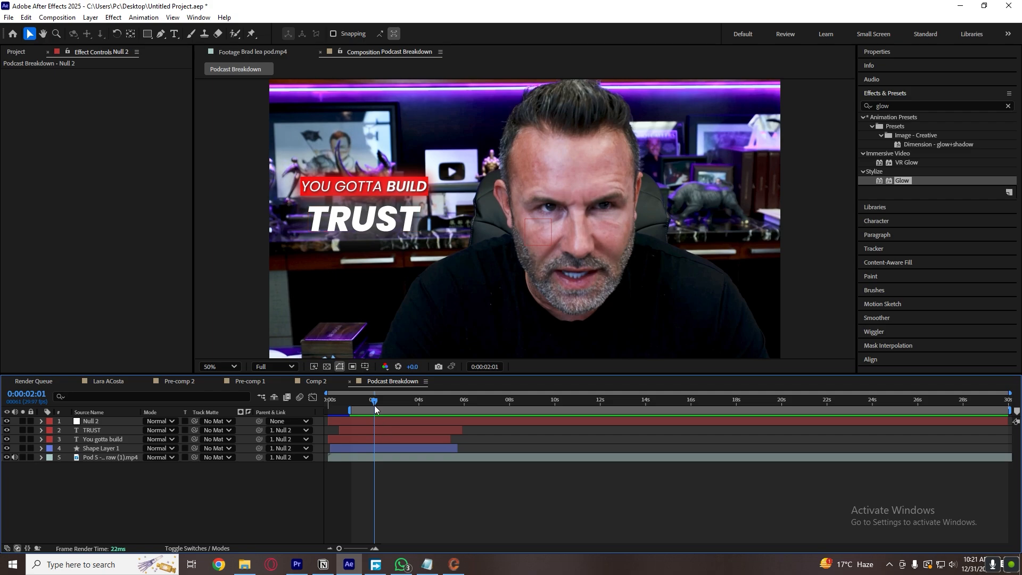
left_click_drag(374, 405, 376, 402)
left_click(385, 457)
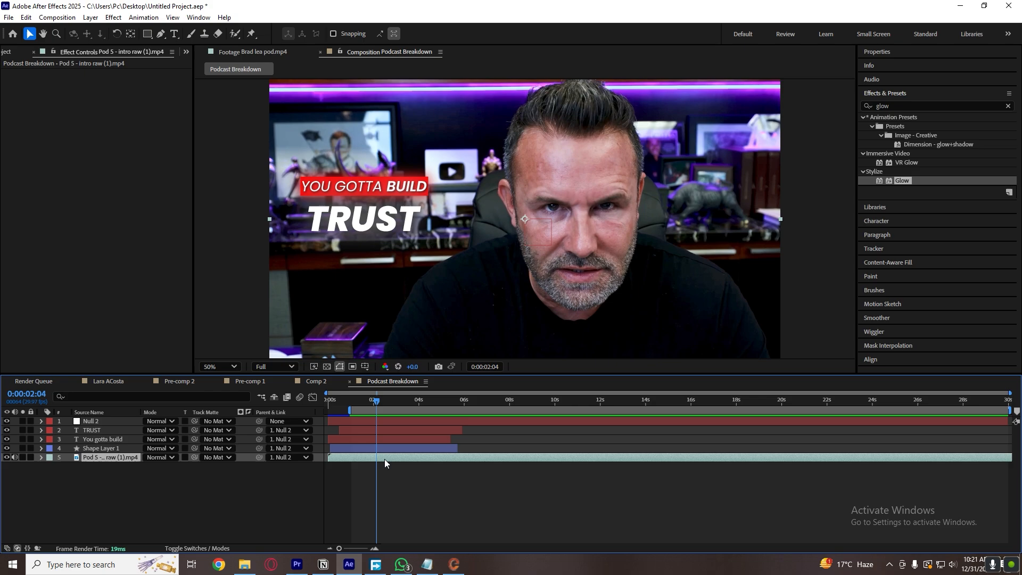
key("ctrl+shift+d")
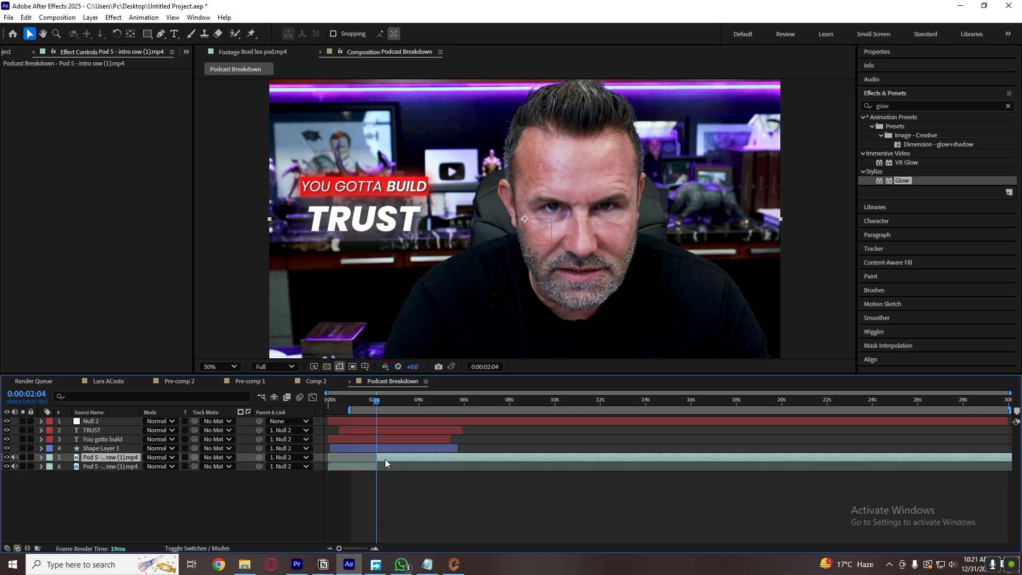
left_click_drag(113, 458, 128, 418)
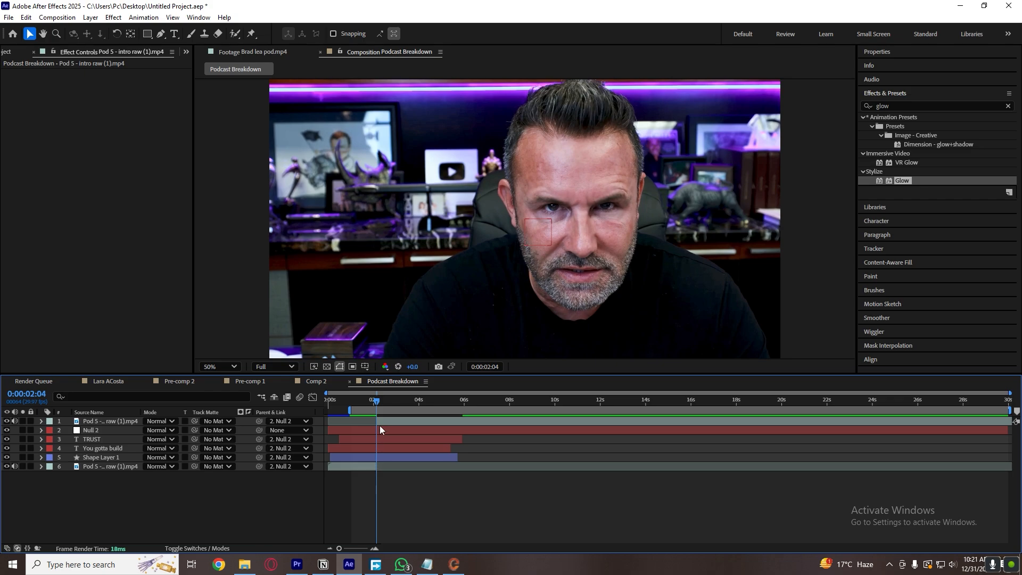
Shift the work area to the start of the composition and preview from 0:00:00:00.
left_click_drag(383, 413, 309, 419)
left_click_drag(377, 402, 326, 407)
key("space")
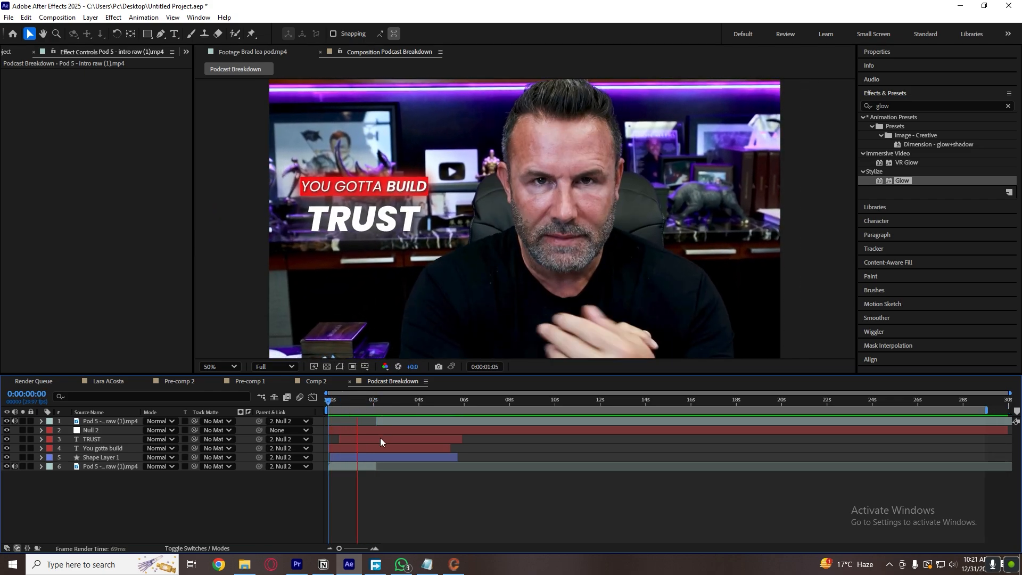
Trim the end of the null, TRUST, You gotta build and Shape Layer 1 layers to 0:00:02:03.
left_click(376, 402)
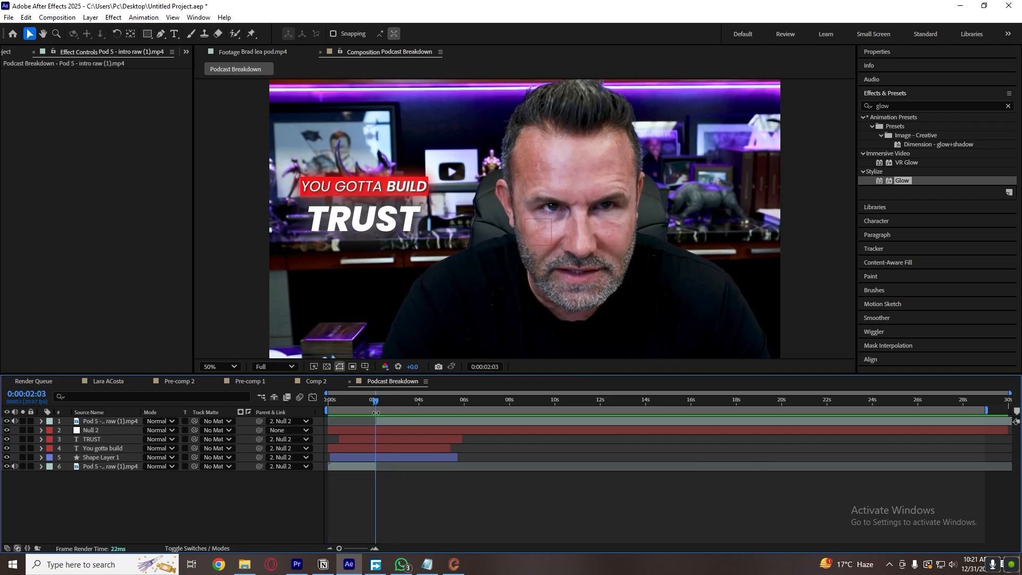
left_click(400, 433)
left_click(386, 461, "shift")
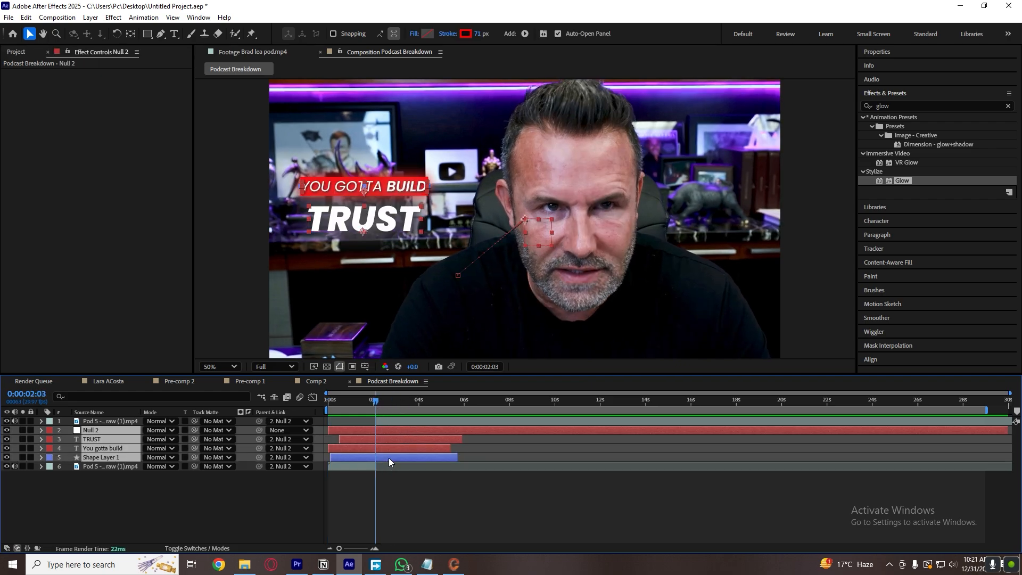
key("alt+bracketright")
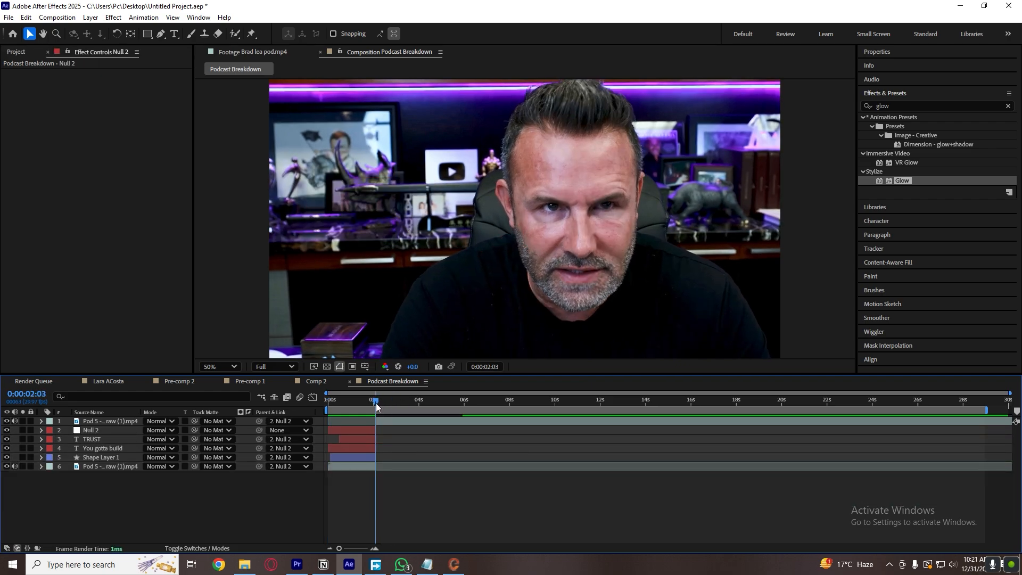
Scrub the trimmed caption section and preview the cut to the second footage part around 0:00:02:00.
left_click_drag(376, 404, 339, 407)
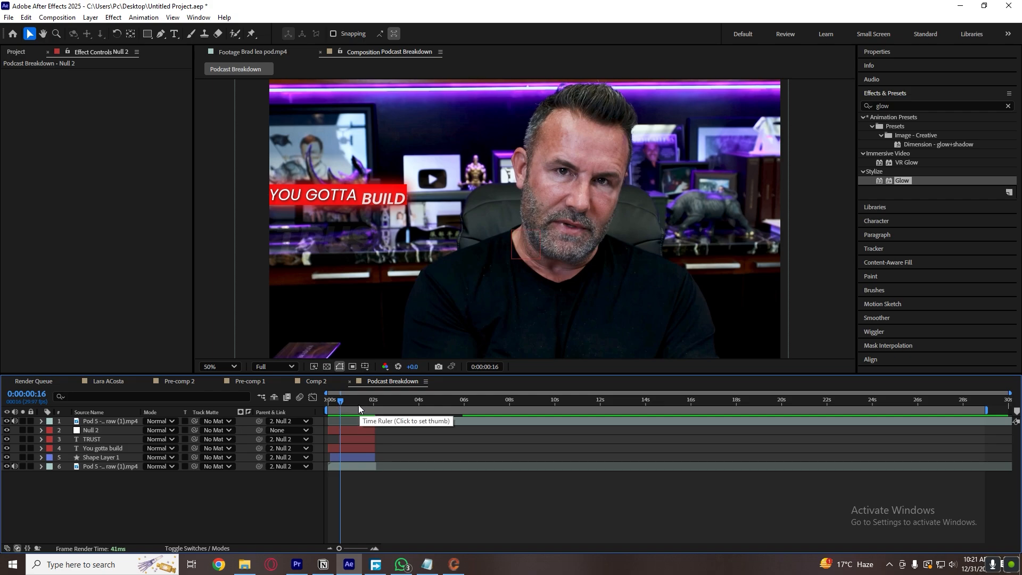
left_click(329, 406)
left_click(375, 406)
left_click_drag(375, 407, 372, 405)
key("space")
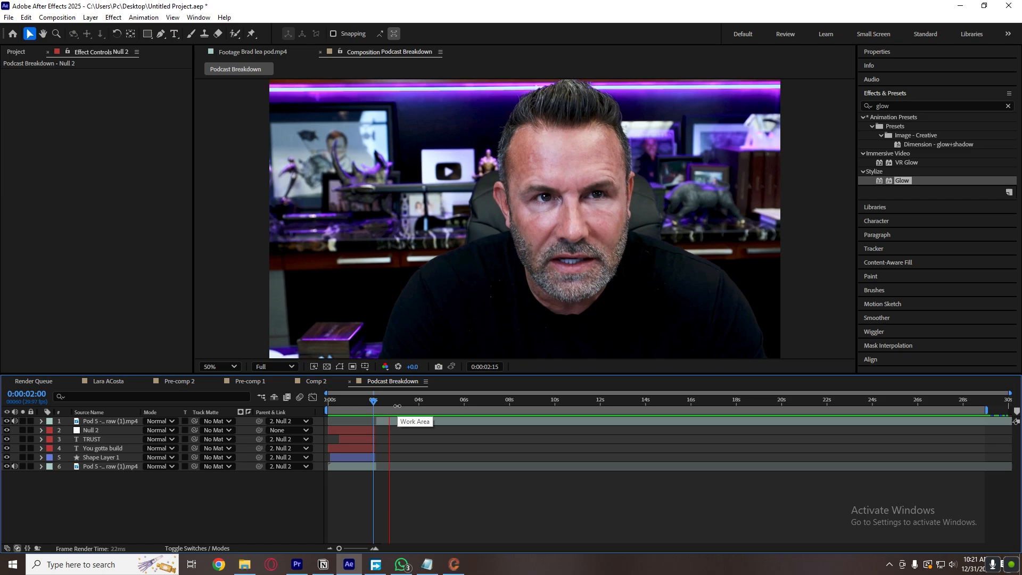
key("space")
left_click(377, 408)
key("space")
key("space")
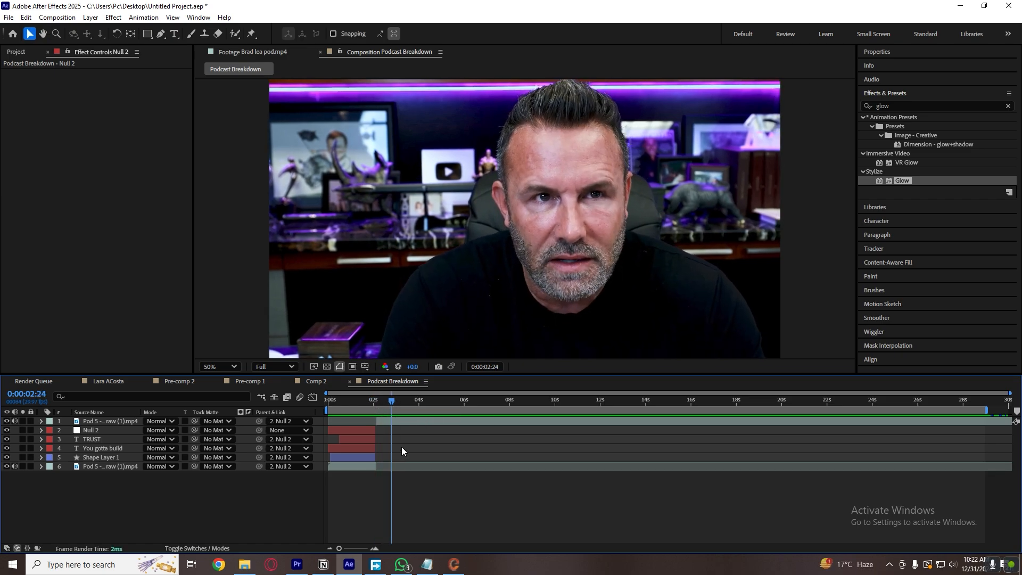
Check the reference's hands-and-coin background around 0:00:03:21 and return to 0:00:02:04 in Podcast Breakdown.
left_click(275, 53)
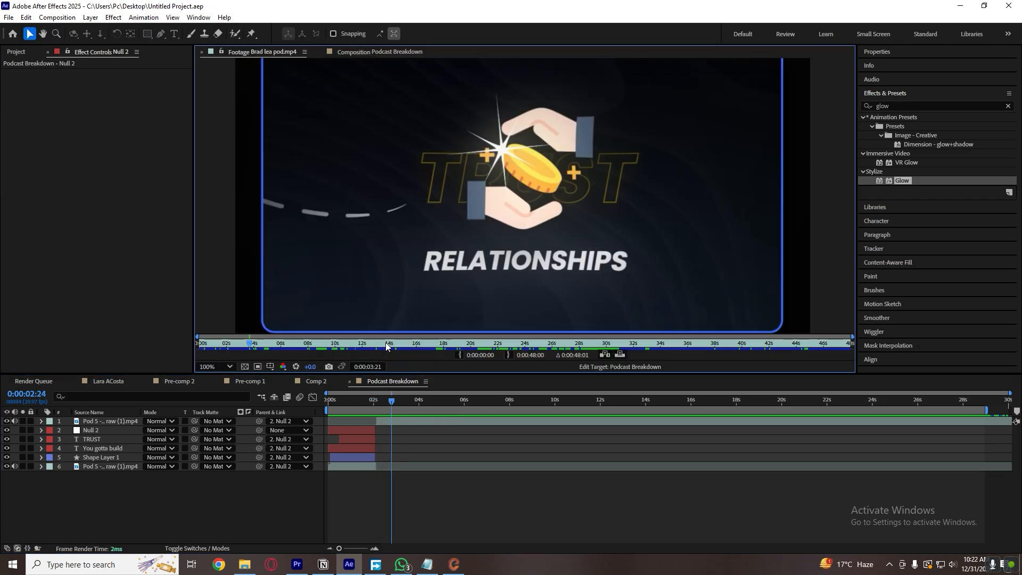
mouse_move(251, 345)
left_mouse_down()
mouse_move(233, 344)
mouse_move(249, 344)
left_mouse_up()
left_click(429, 429)
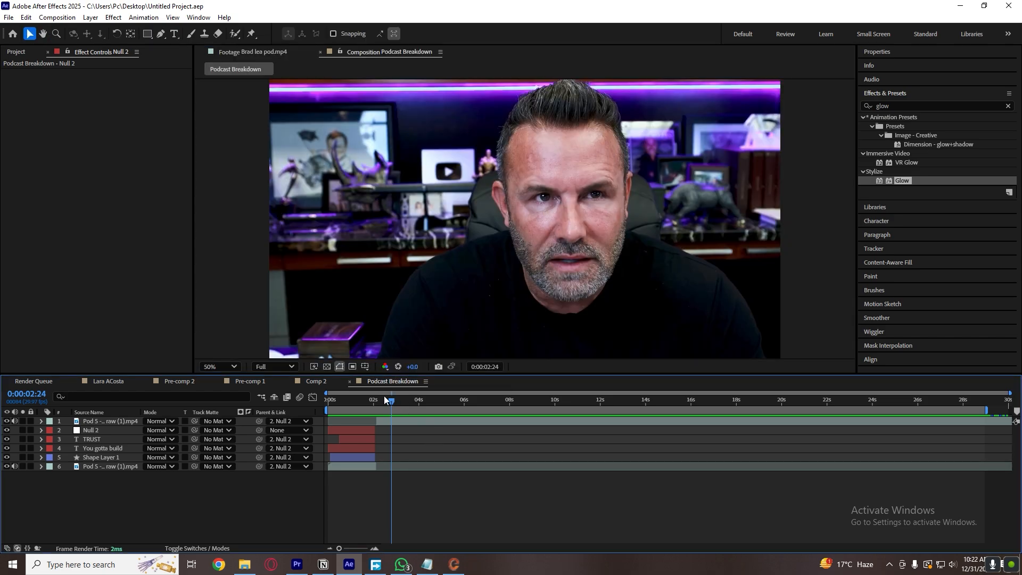
left_click(376, 400)
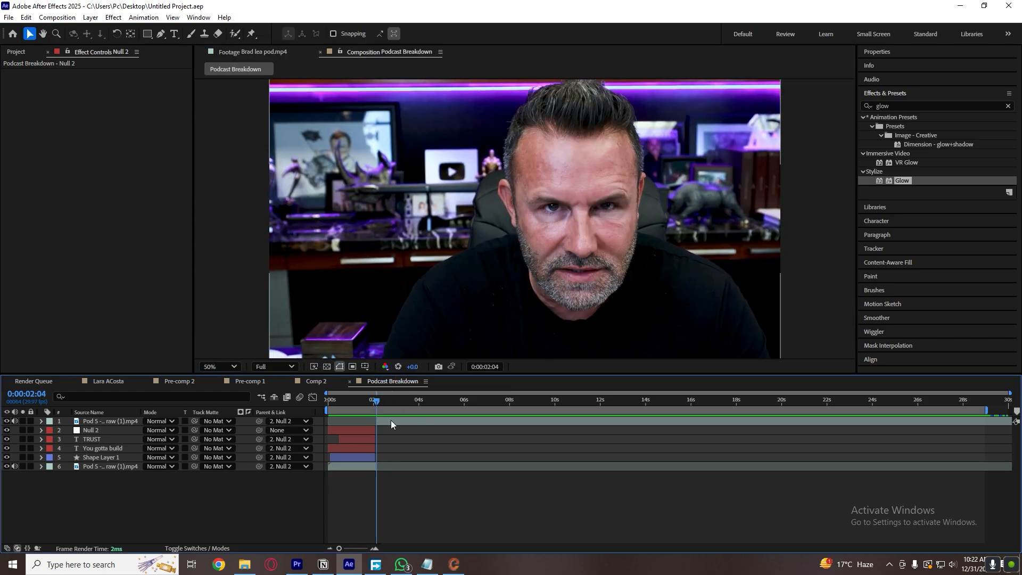
right_click(357, 501)
right_click(211, 513)
left_click(296, 525)
Search the computer for "backgro", open the Motion Backgrounds folder and add Motion Background #2.mp4 to the Podcast Breakdown composition.
key("ctrl")
key("ctrl")
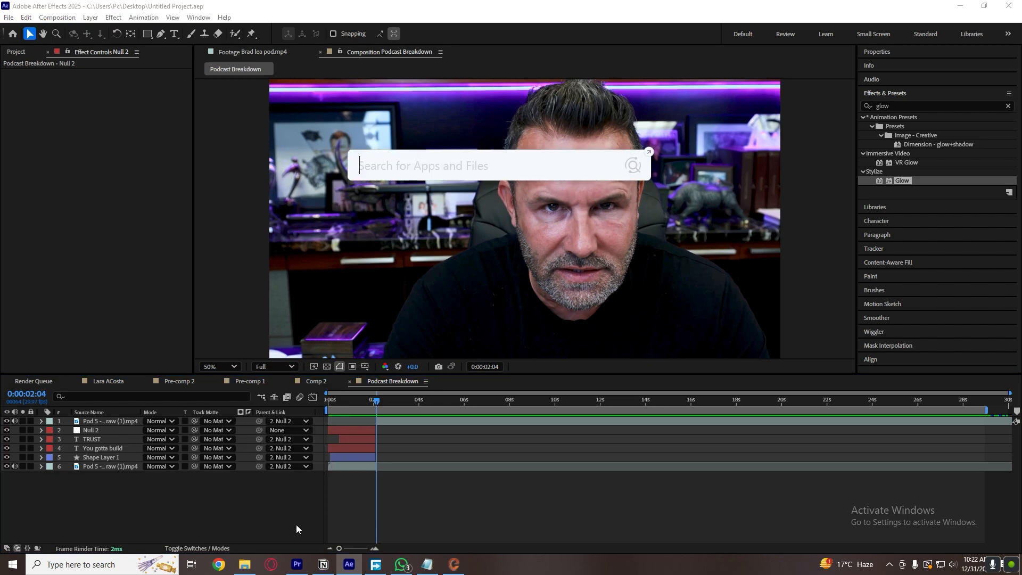
type("backgrou")
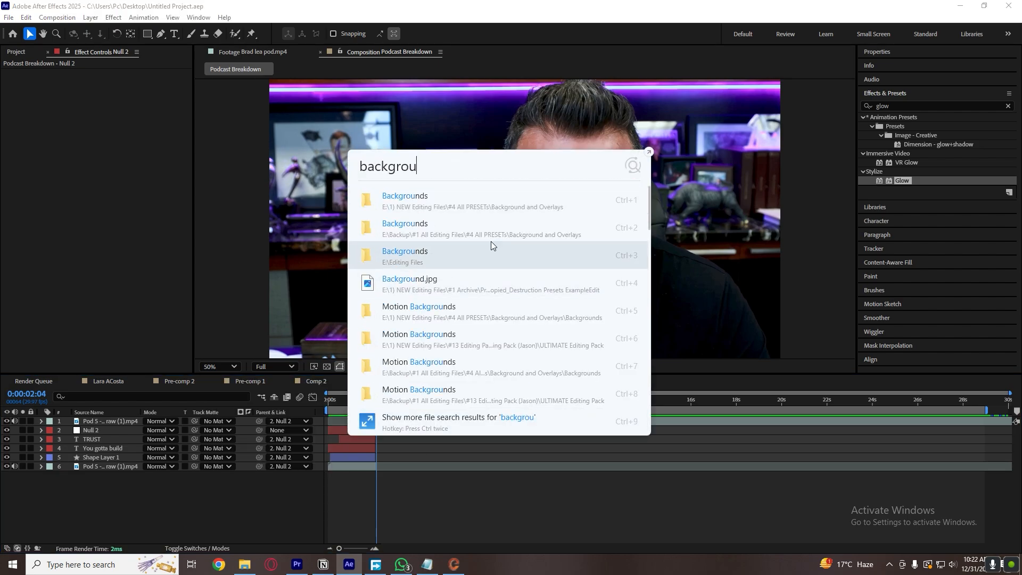
left_click(453, 207)
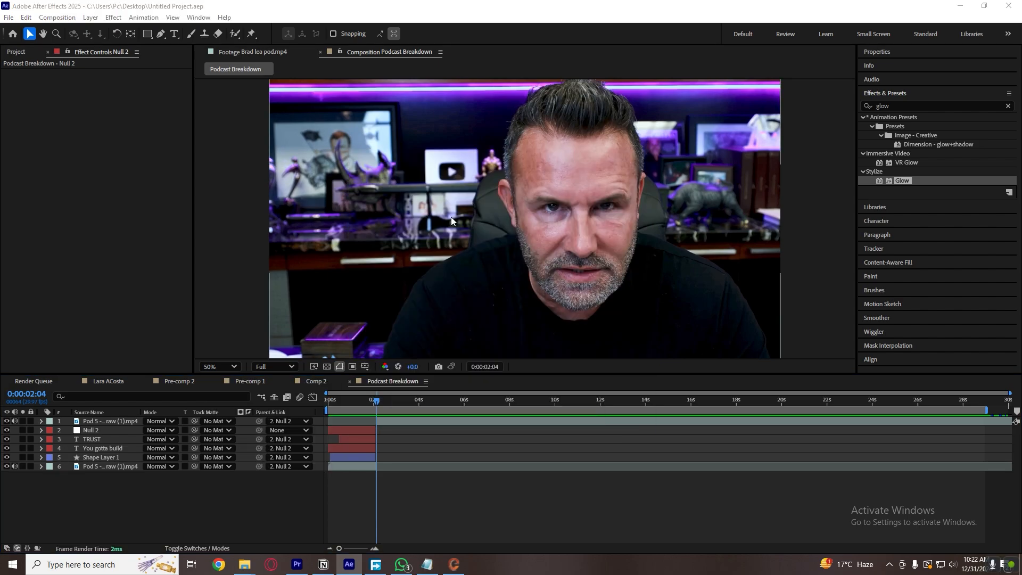
double_click(228, 127)
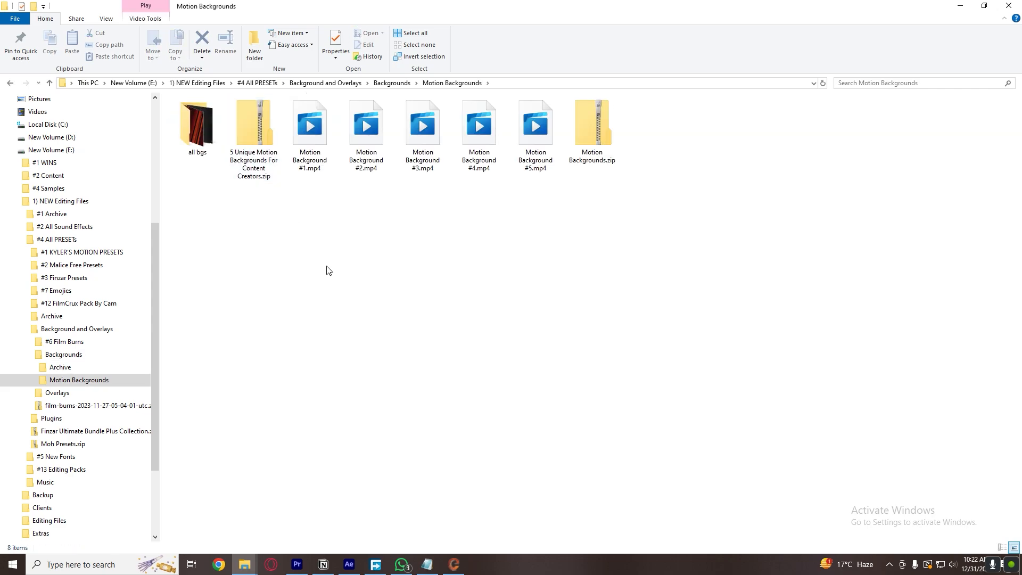
mouse_move(364, 160)
left_mouse_down()
mouse_move(366, 557)
mouse_move(352, 568)
mouse_move(409, 481)
mouse_move(408, 433)
left_mouse_up()
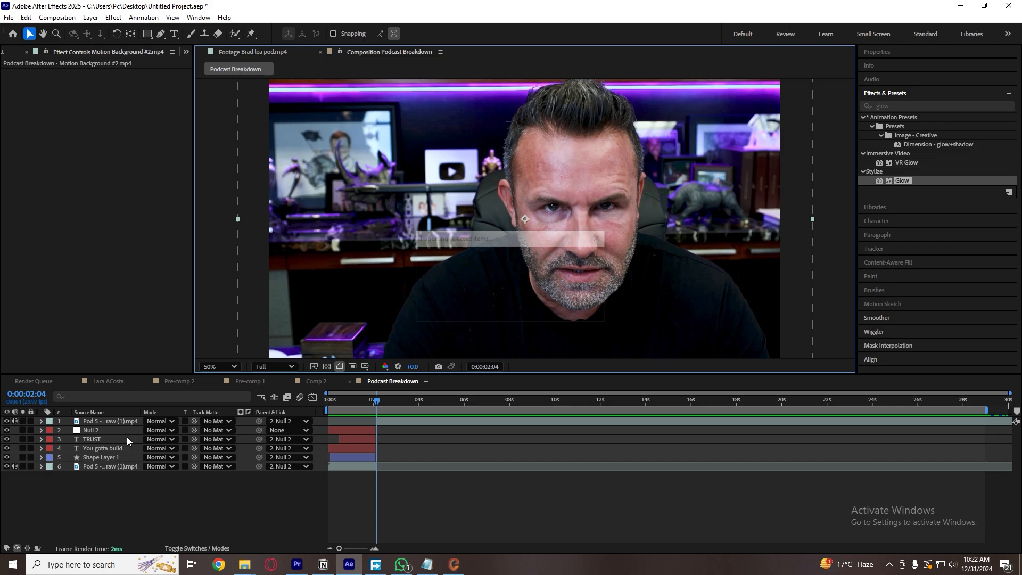
Rotate Motion Background #2.mp4 to 90° and scale it to 50% to fill the frame's width.
key("s")
left_click_drag(158, 430, 128, 432)
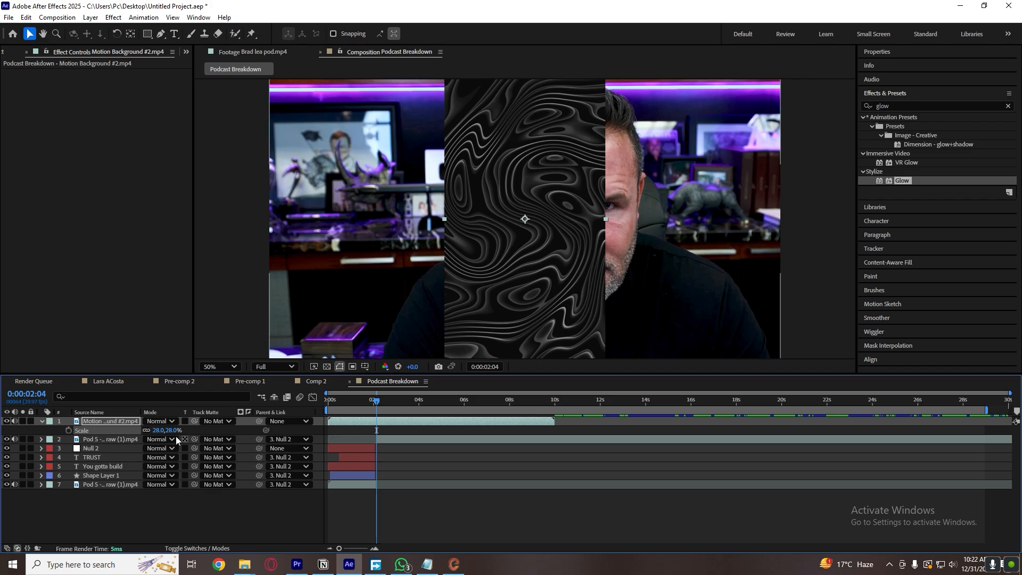
left_click(161, 511)
left_click(113, 419)
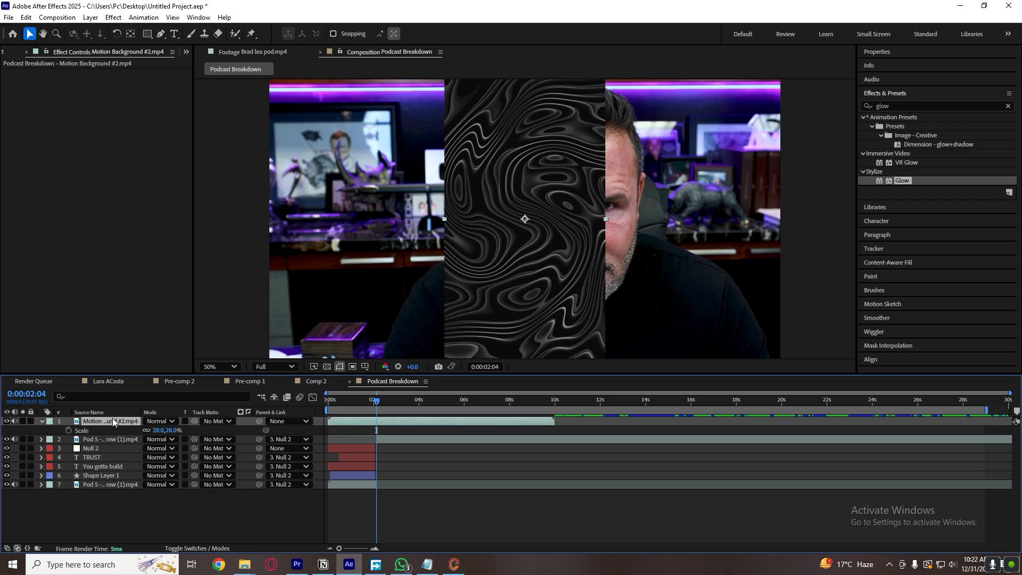
key("r")
type("90")
left_click(401, 471)
left_click(370, 421)
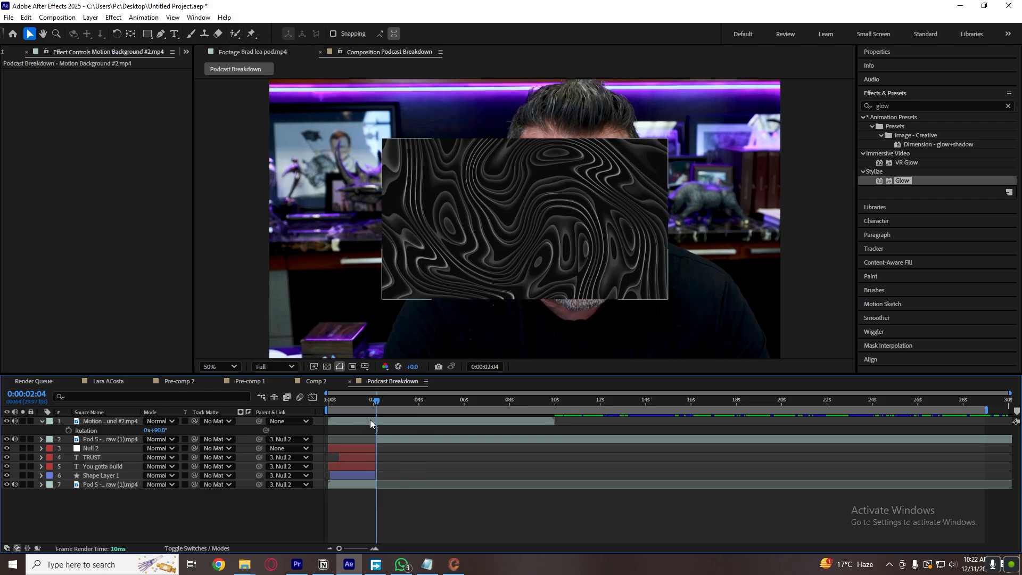
key("s")
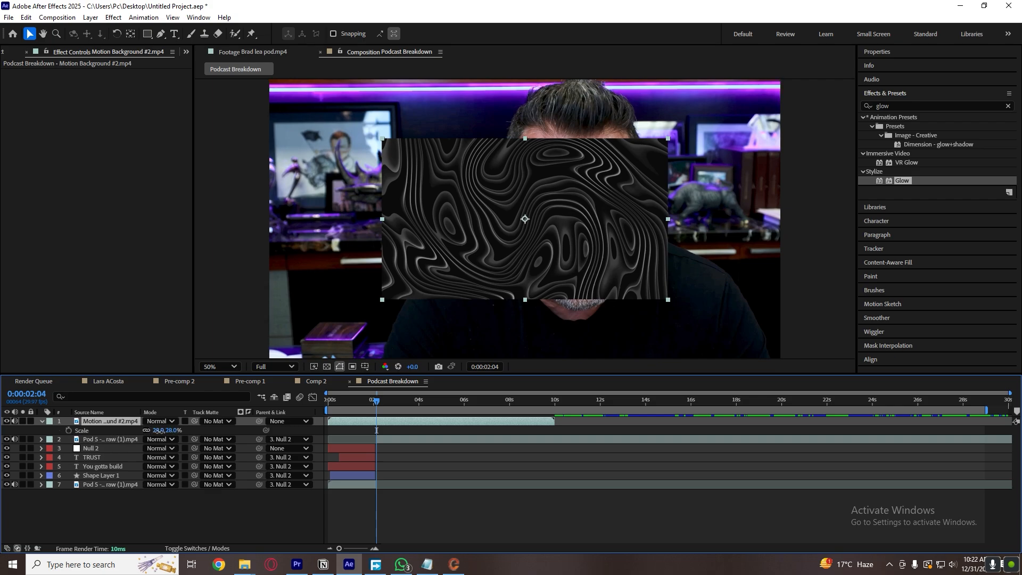
left_click_drag(159, 430, 171, 430)
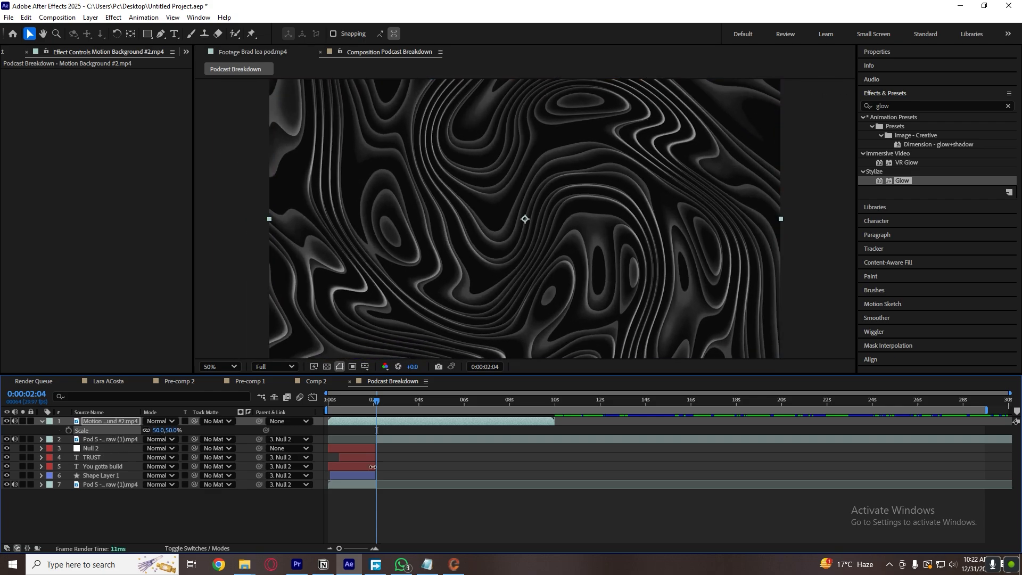
Move the start of Motion Background #2.mp4 to the cut after the TRUST caption and preview the transition.
left_click(373, 467)
key("space")
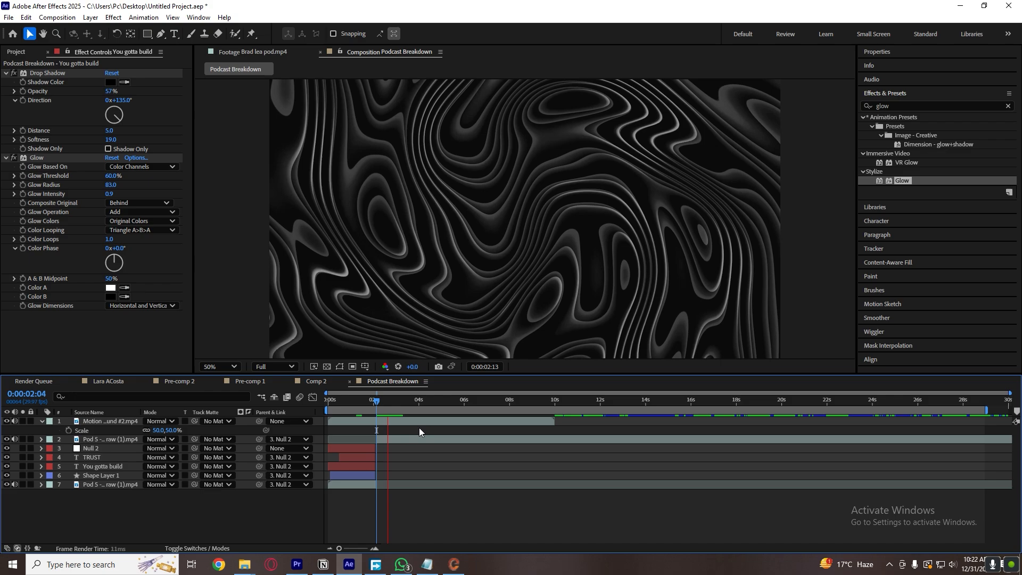
key("space")
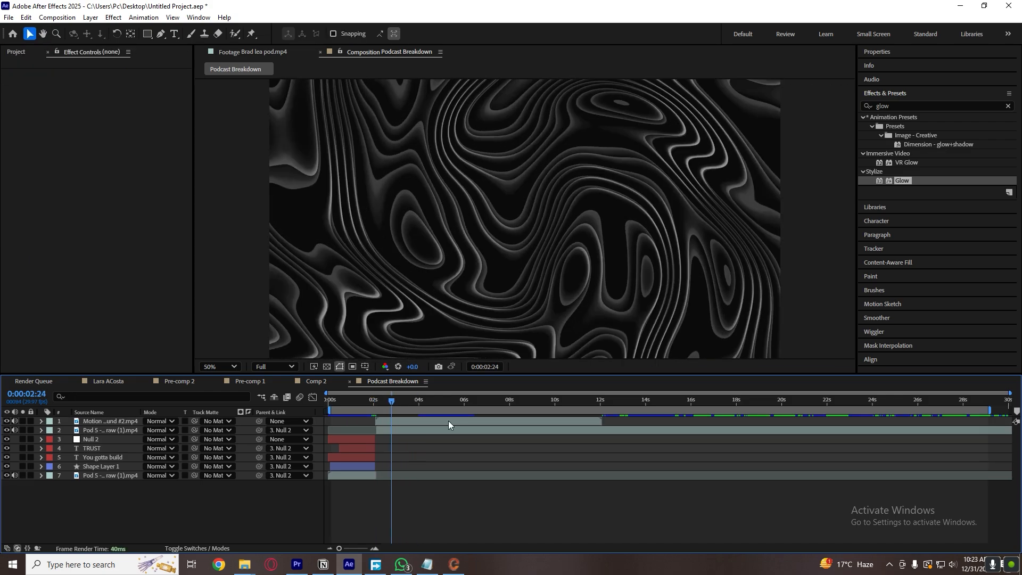
left_click(372, 407)
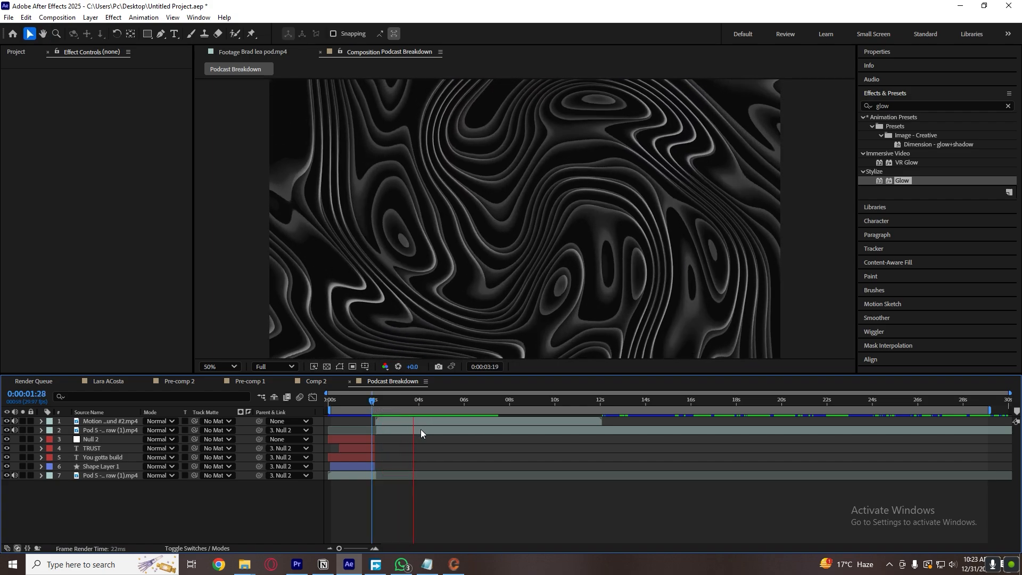
Split the second podcast footage part just before 0:00:04:00 and move the later piece above Motion Background #2.mp4.
left_click(420, 431)
key("ctrl+shift+d")
left_click(403, 407)
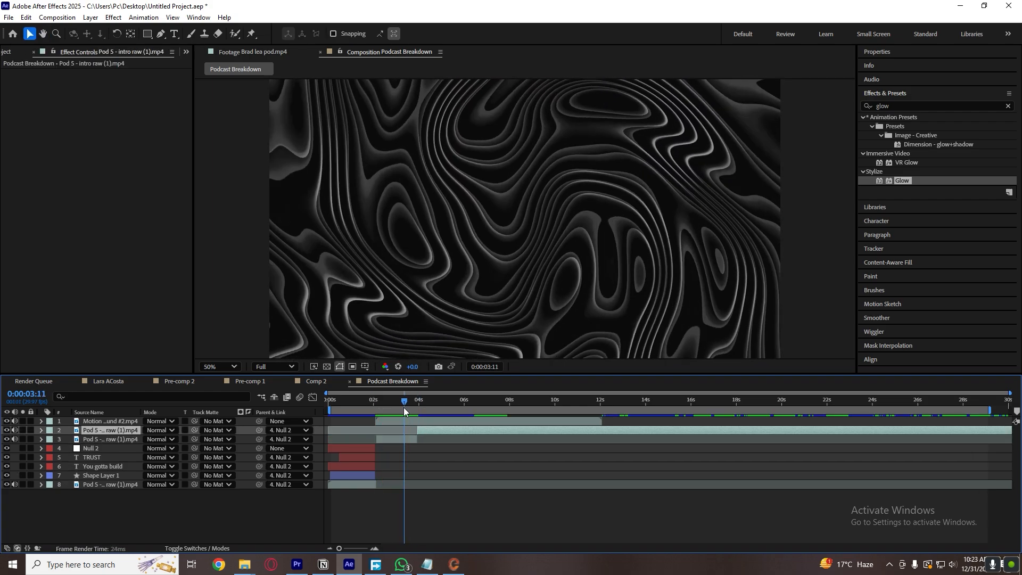
left_click_drag(97, 432, 113, 422)
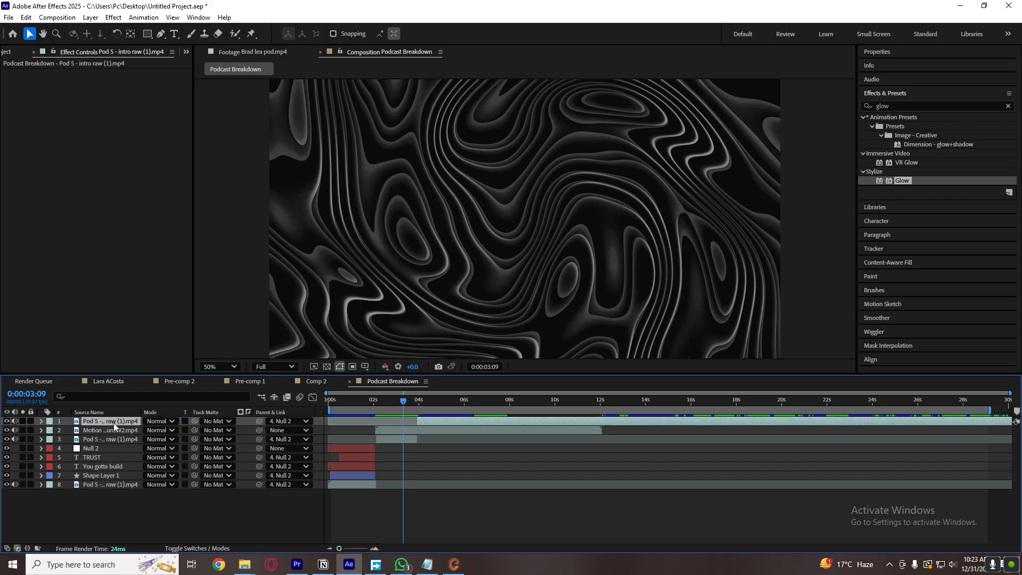
Hide the short footage piece beneath the motion background at 0:00:02:04 and lower the background's opacity to a faint pattern.
left_click_drag(397, 405, 377, 405)
left_click(383, 438)
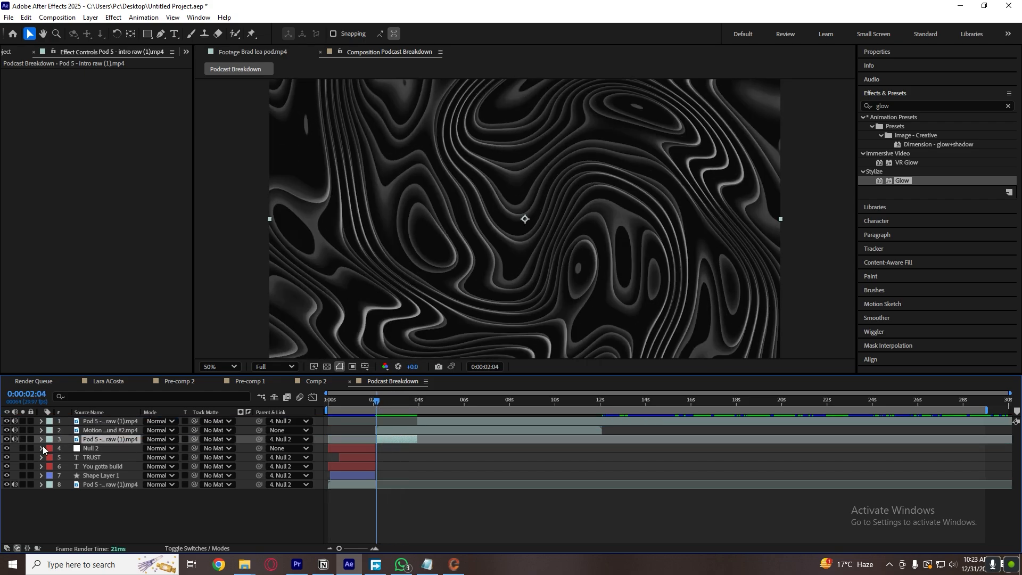
left_click(410, 431)
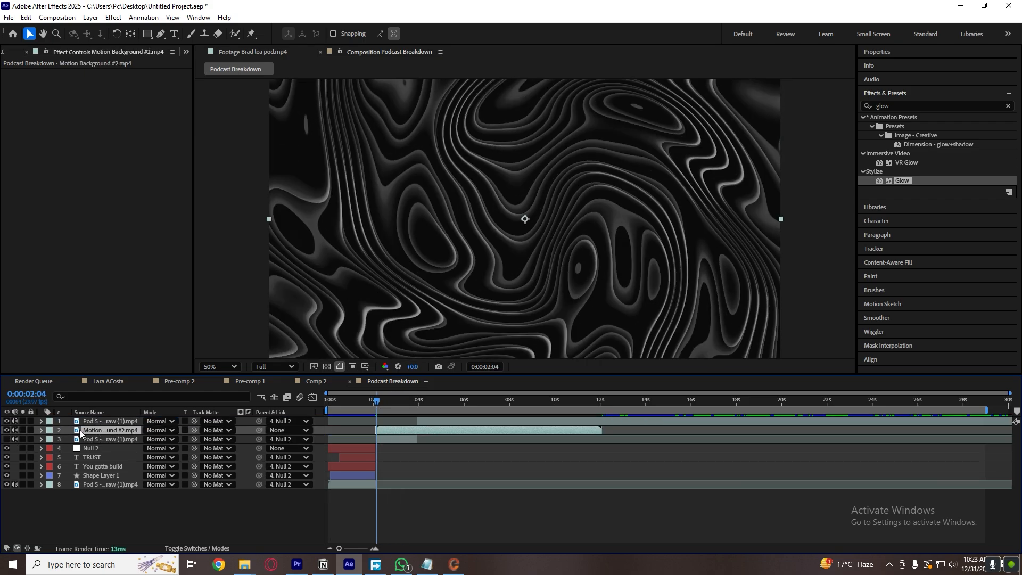
key("t")
left_click_drag(150, 439, 108, 448)
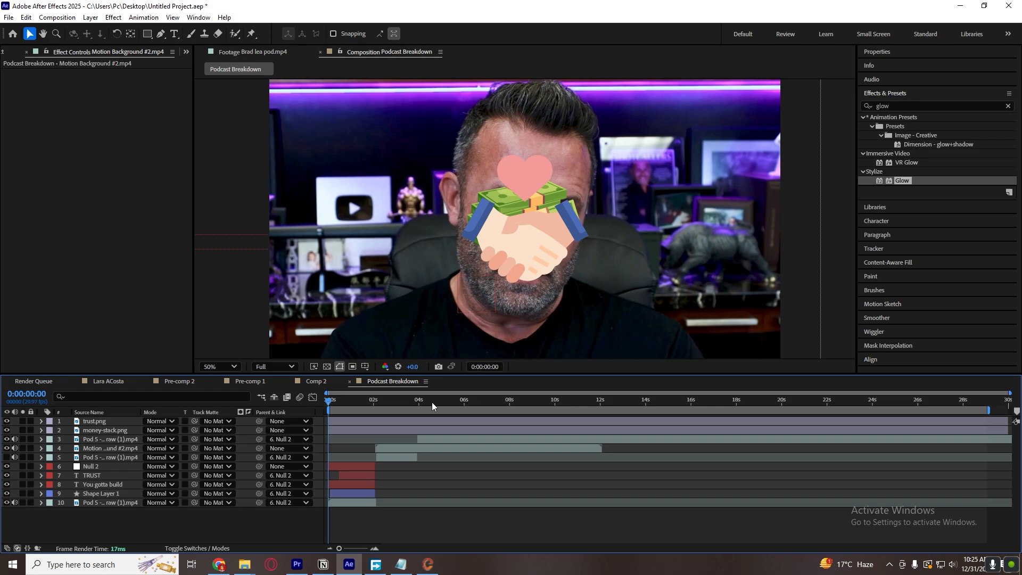
Place the trust.png handshake in the right half of the frame and money-stack.png in the left half at 0:00:02:04.
left_click_drag(431, 401, 378, 409)
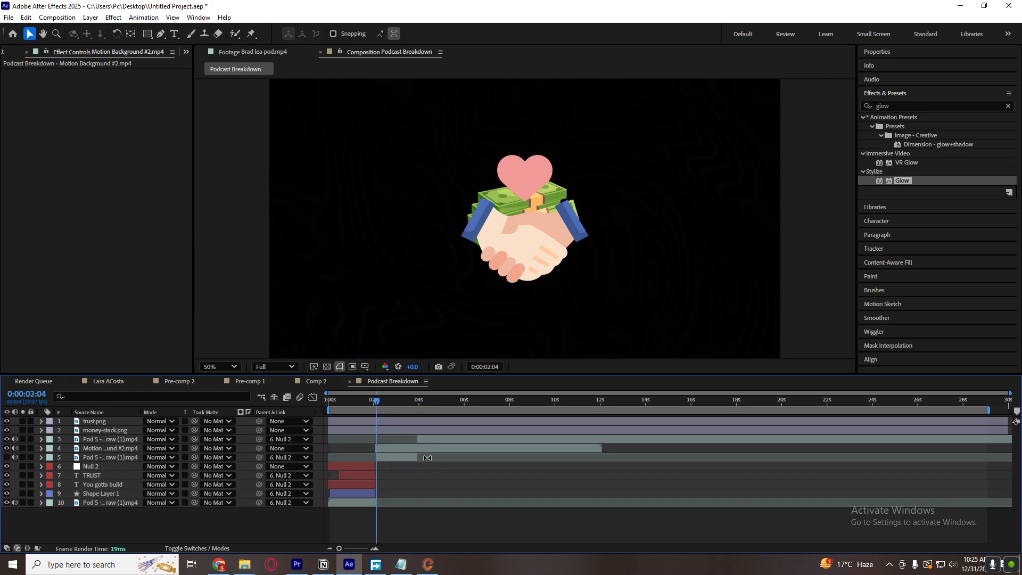
left_click(382, 421)
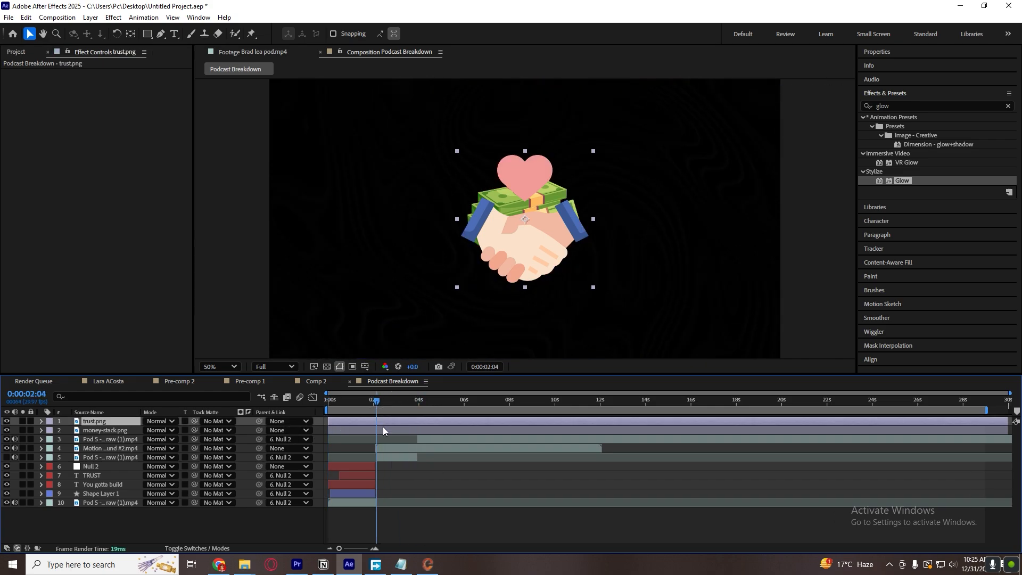
left_click_drag(555, 233, 683, 229)
left_click_drag(527, 234, 408, 237)
left_click_drag(686, 235, 727, 230)
left_click(405, 223)
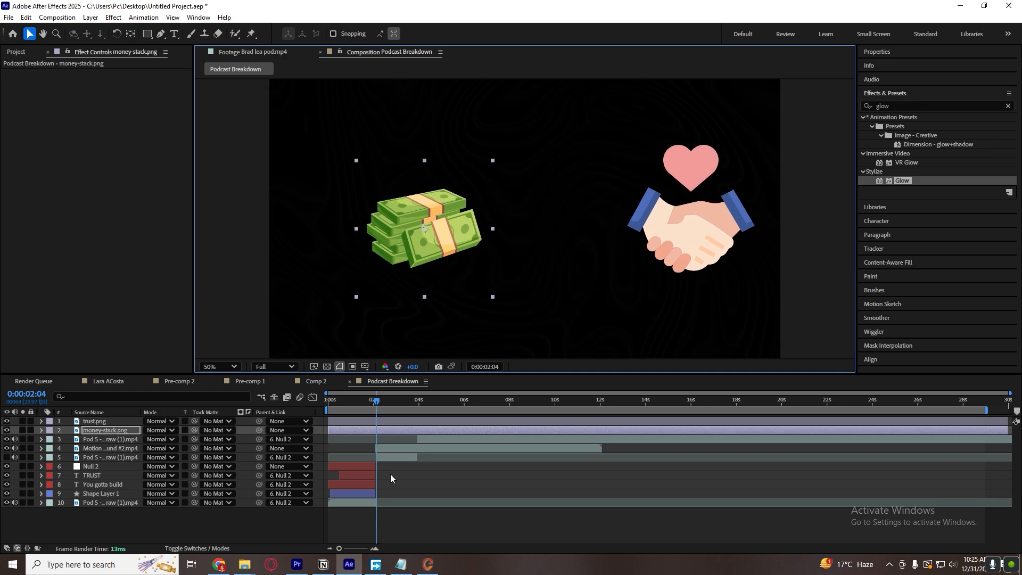
Switch to Chrome, look over the Flaticon icon results for "trust" and close the browser window.
left_click(219, 564)
scroll(298, 434, "up", 5)
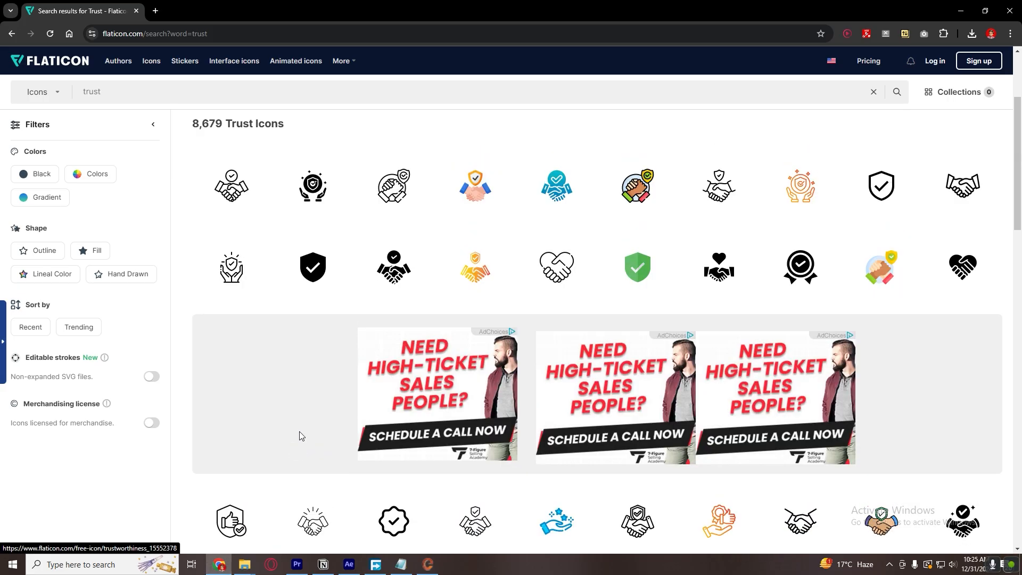
scroll(331, 317, "up", 2)
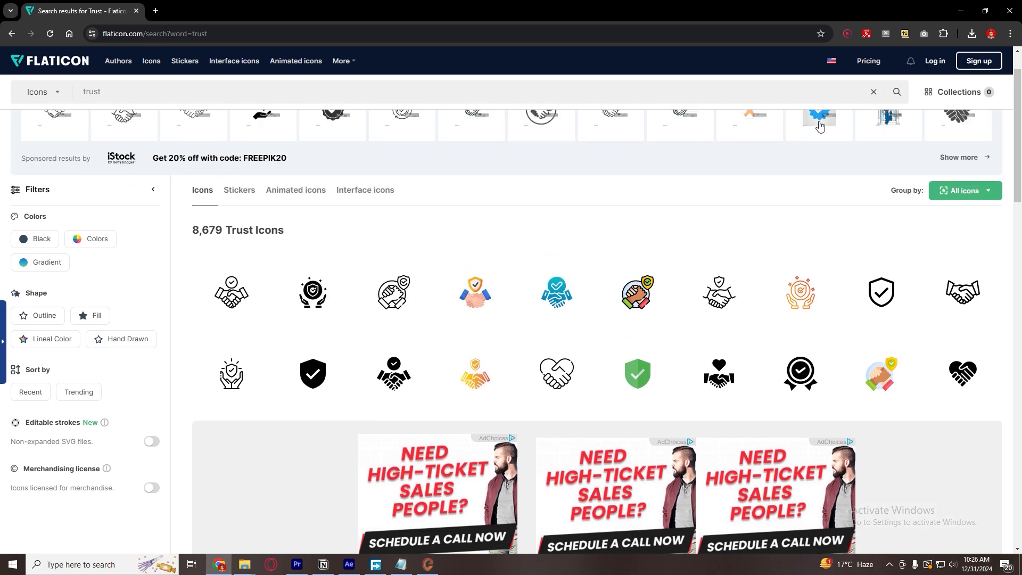
left_click(1010, 11)
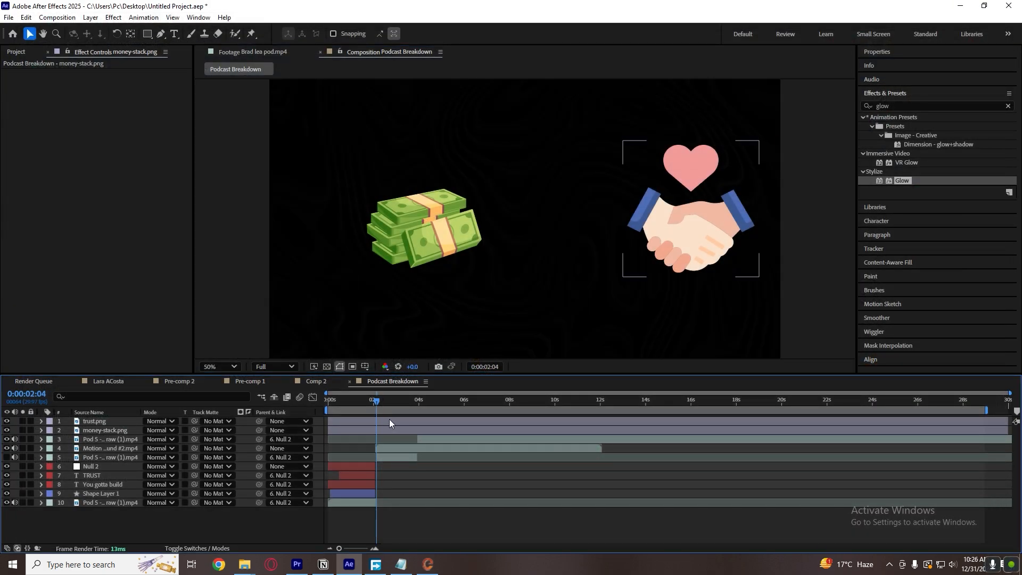
Start money-stack.png and the motion background at 0:00:02:04, and trust.png at about 0:00:03:16.
left_click(388, 421)
left_click(391, 430, "shift")
left_click_drag(391, 430, 471, 429)
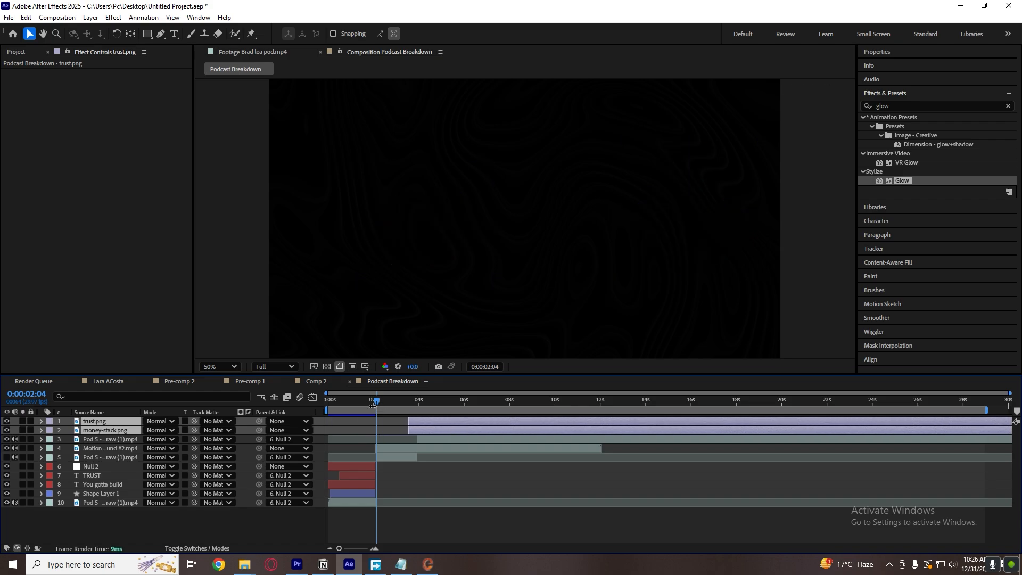
left_click_drag(346, 549, 365, 548)
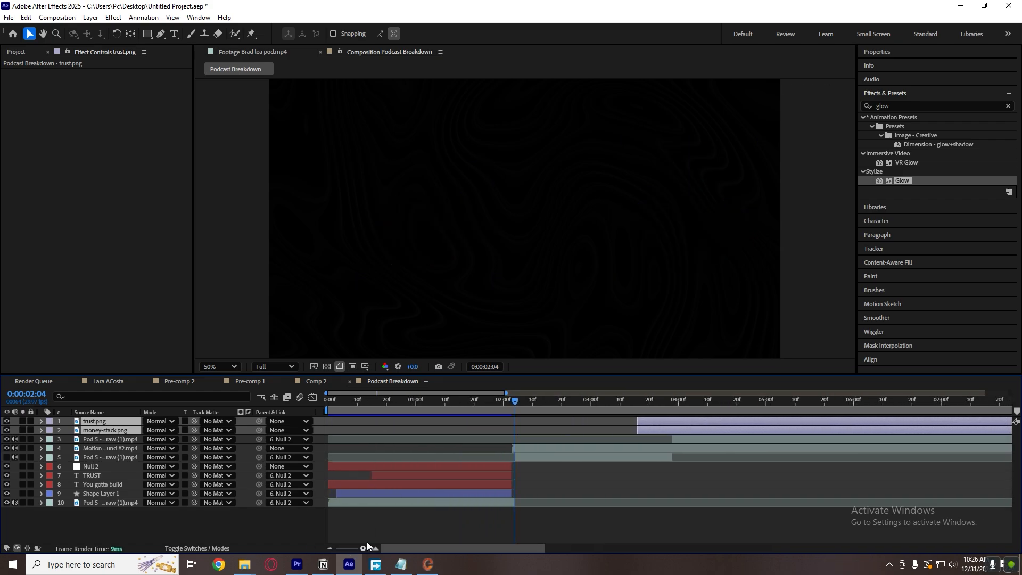
left_click(659, 430)
left_click_drag(659, 430, 529, 429)
left_click(532, 449)
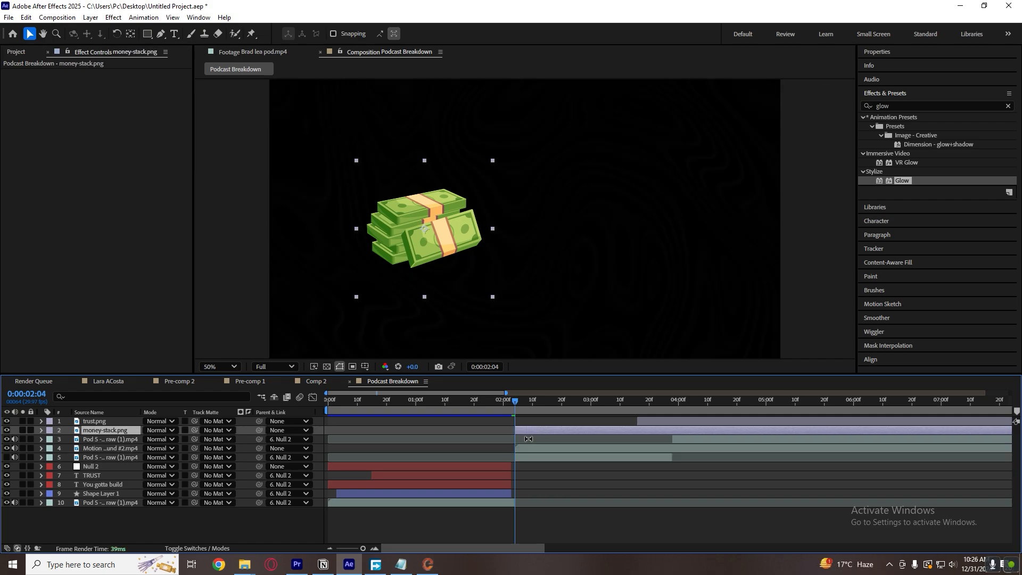
Scale the money stack image to 87.5% and position it at 552, 540.
left_click(520, 448)
key("s")
key("s")
left_click(438, 249)
left_click(533, 429)
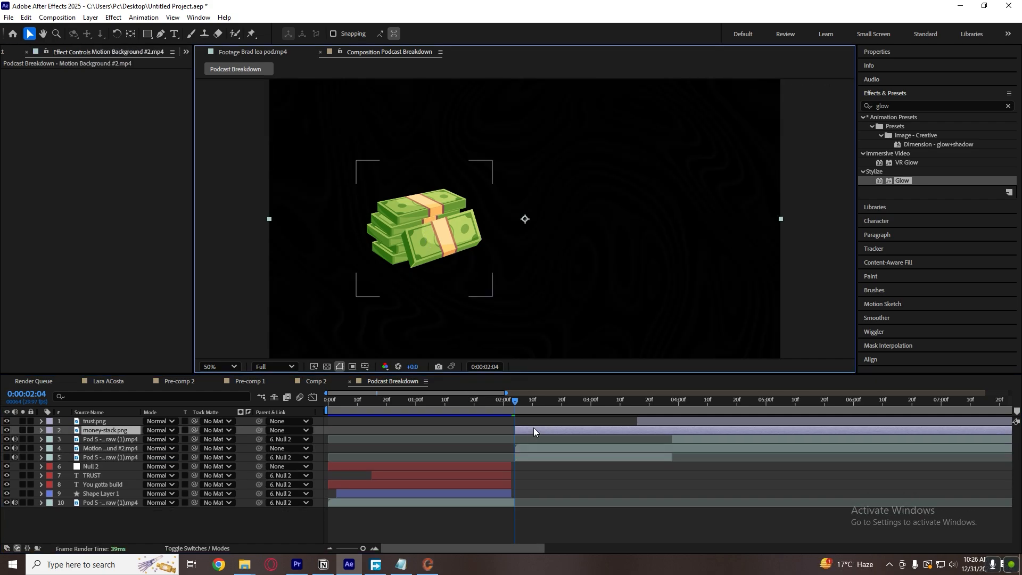
left_click_drag(444, 232, 436, 223)
left_click_drag(483, 289, 476, 279)
left_click(567, 480)
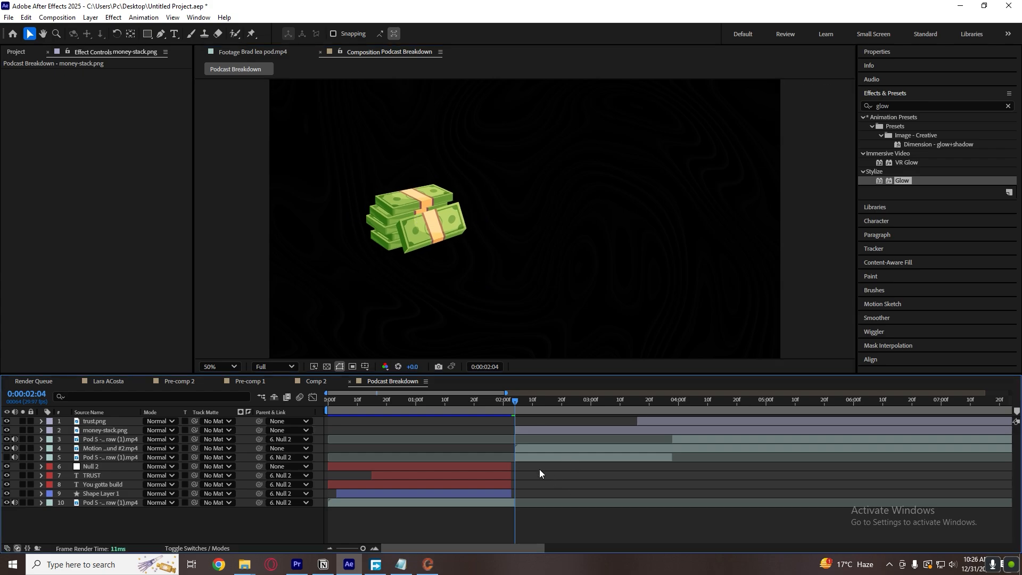
Duplicate the TRUST text layer, start the copy at 0:00:02:04 below money-stack.png and place it under the money stack.
left_click_drag(525, 413, 587, 407)
key("space")
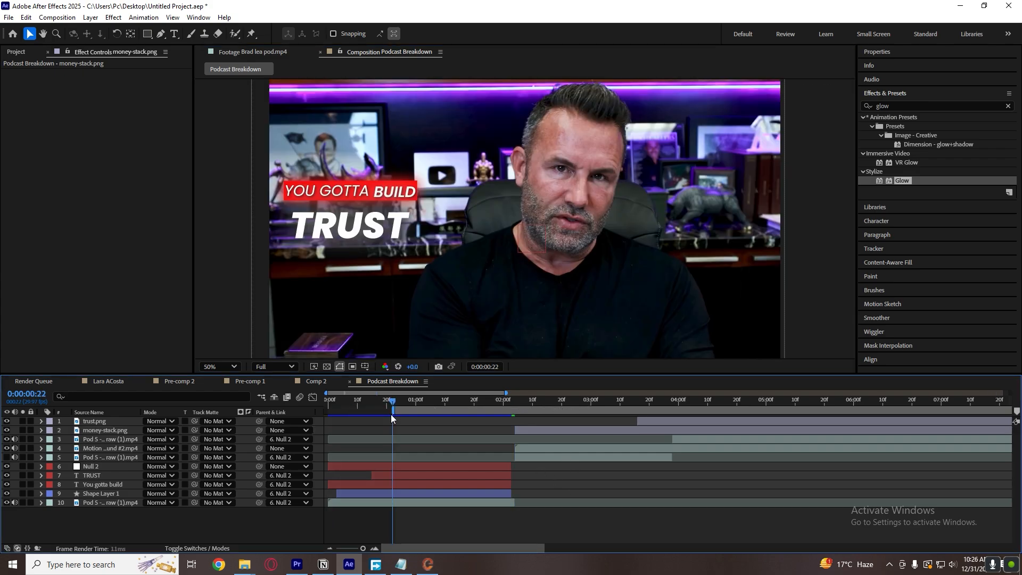
key("ctrl+z")
left_click(452, 477)
key("ctrl+c")
key("ctrl+v")
left_click_drag(436, 474, 580, 479)
left_click_drag(90, 479, 504, 437)
left_click_drag(536, 408, 562, 408)
left_click_drag(477, 276, 479, 275)
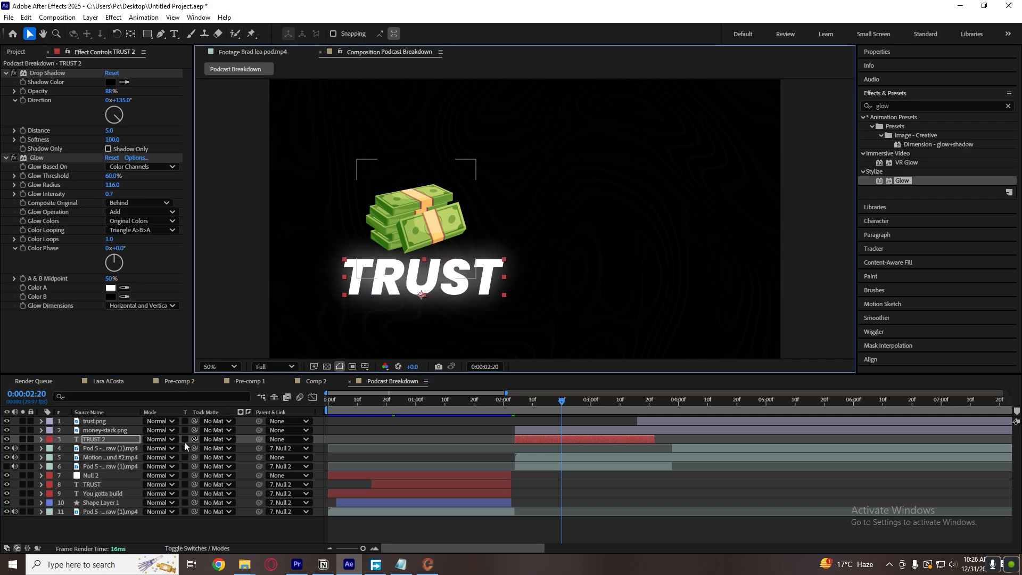
Set the copied TRUST text to 61 px and position it at 549.8, 782.3 beneath the money stack.
key("s")
key("s")
left_click(888, 52)
left_click_drag(896, 179, 864, 179)
left_click_drag(451, 292, 449, 284)
left_click_drag(889, 180, 881, 179)
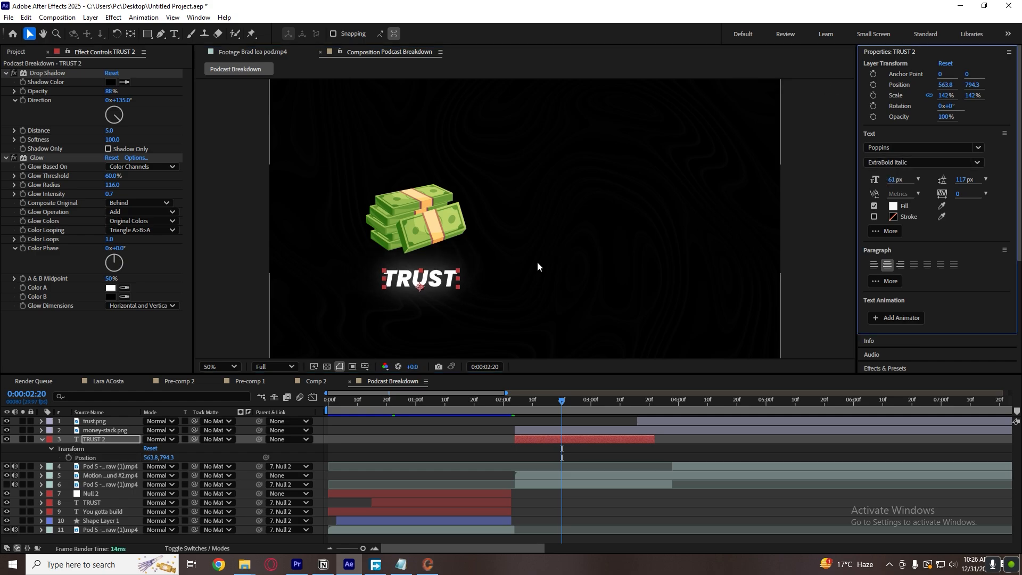
left_click_drag(442, 284, 439, 280)
left_click(439, 281)
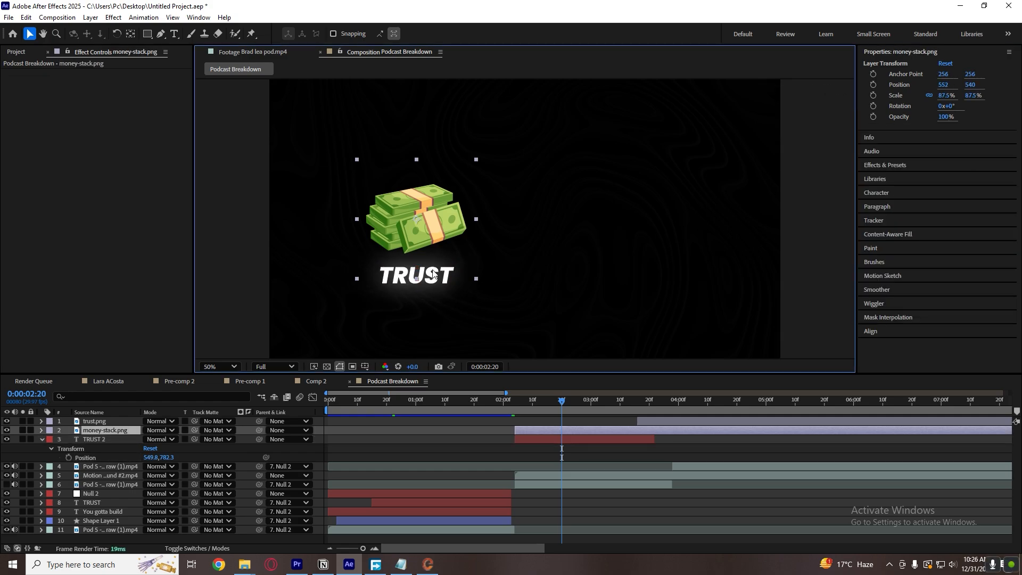
Replace the copied TRUST text with "Comes from".
left_click(579, 446)
double_click(578, 443)
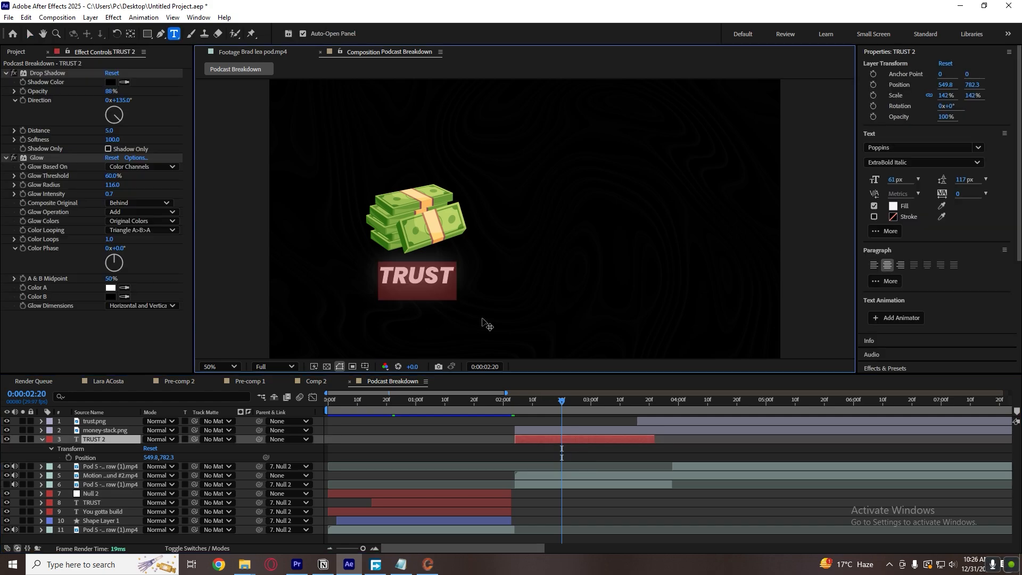
type("Comes from")
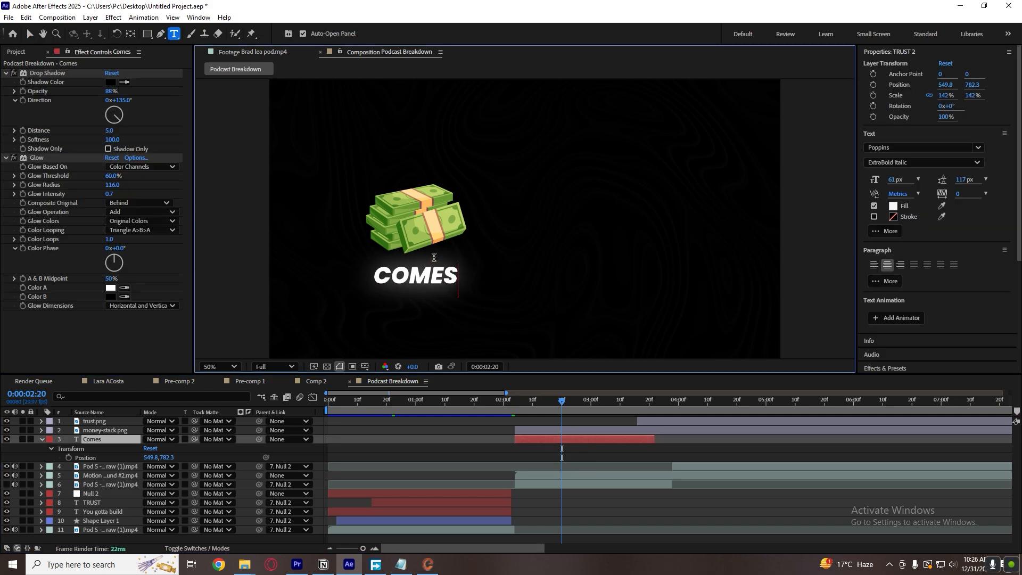
left_click(599, 450)
left_click(600, 440)
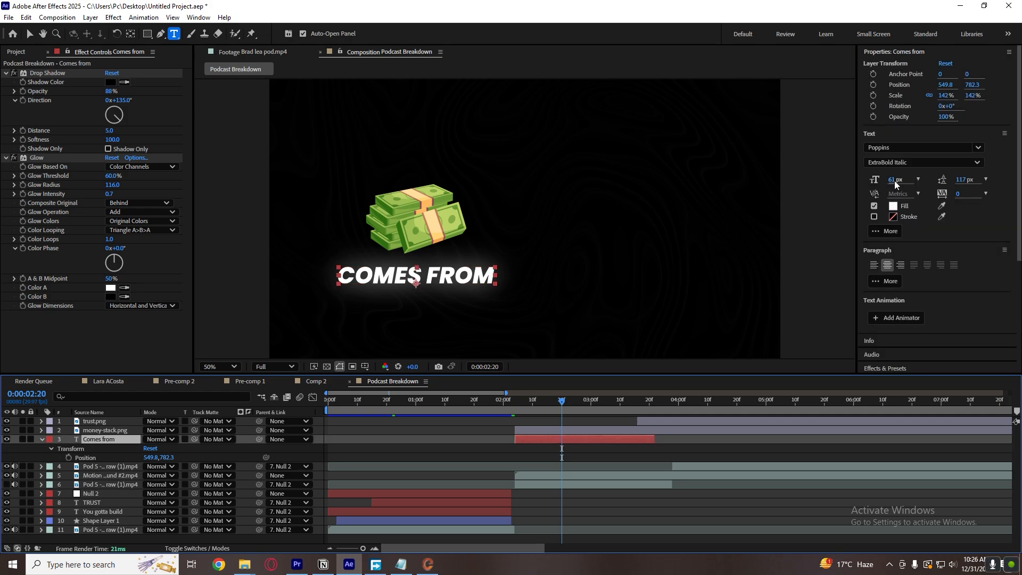
Reduce the "Comes from" text to 37 px and position it at 549.8, 766.3 under the money stack.
left_click_drag(895, 181, 884, 181)
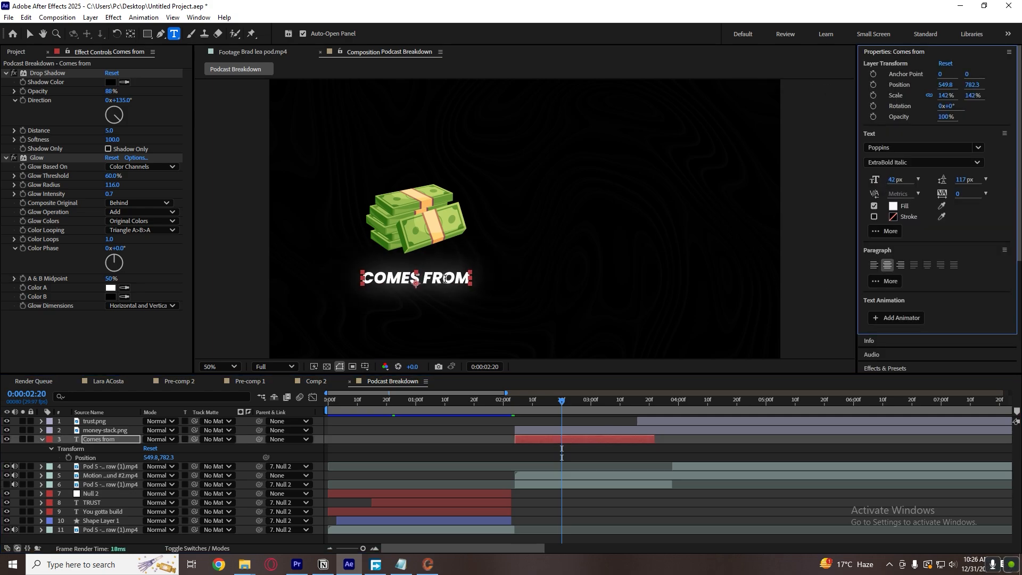
key("v")
left_click_drag(444, 279, 446, 274)
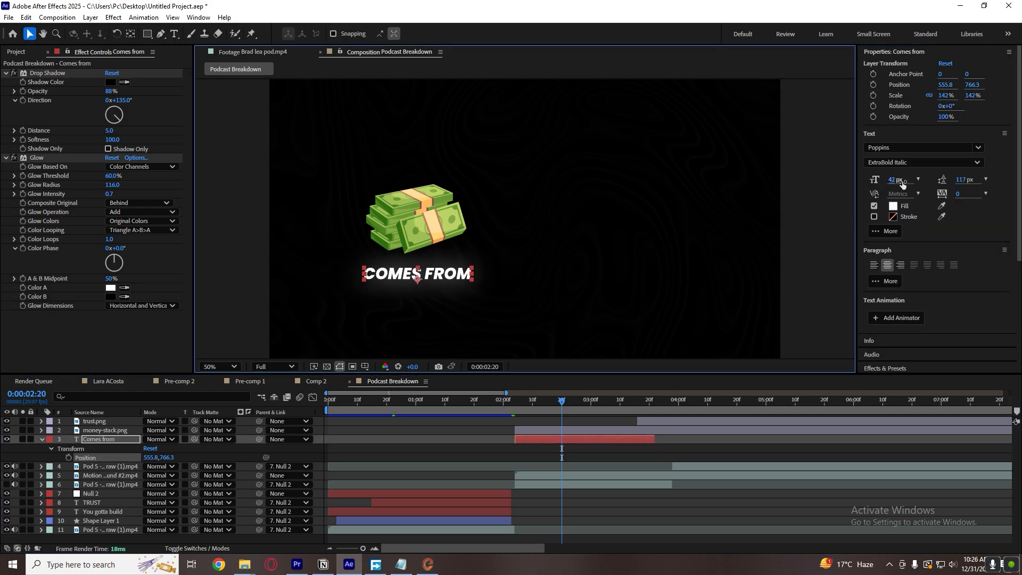
left_click_drag(902, 183, 900, 183)
left_click_drag(450, 278, 438, 270)
Scale the money stack image down slightly to match the caption's width and reselect the "Comes from" text layer.
left_click(445, 277)
key("ctrl+z")
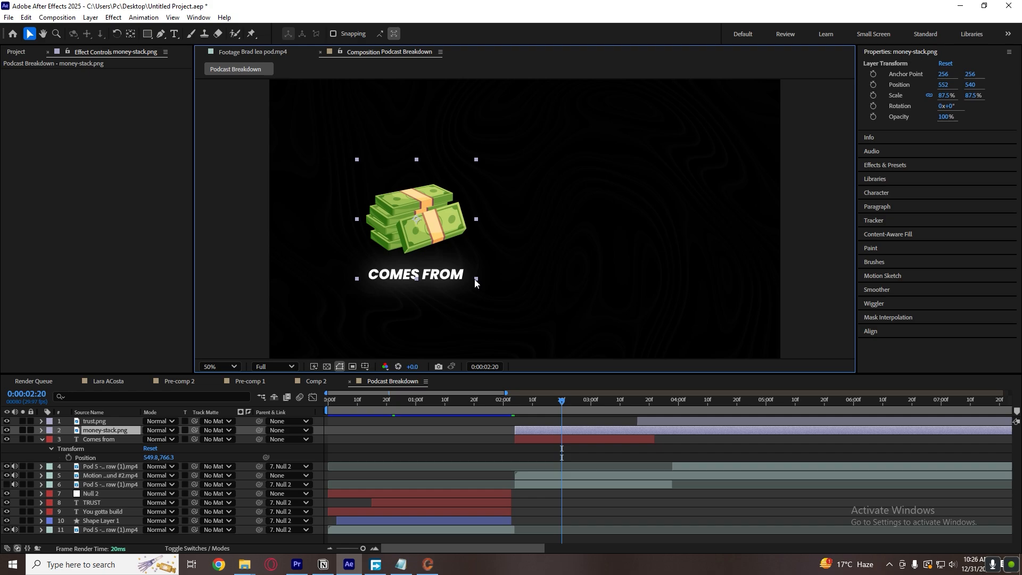
left_click(561, 441)
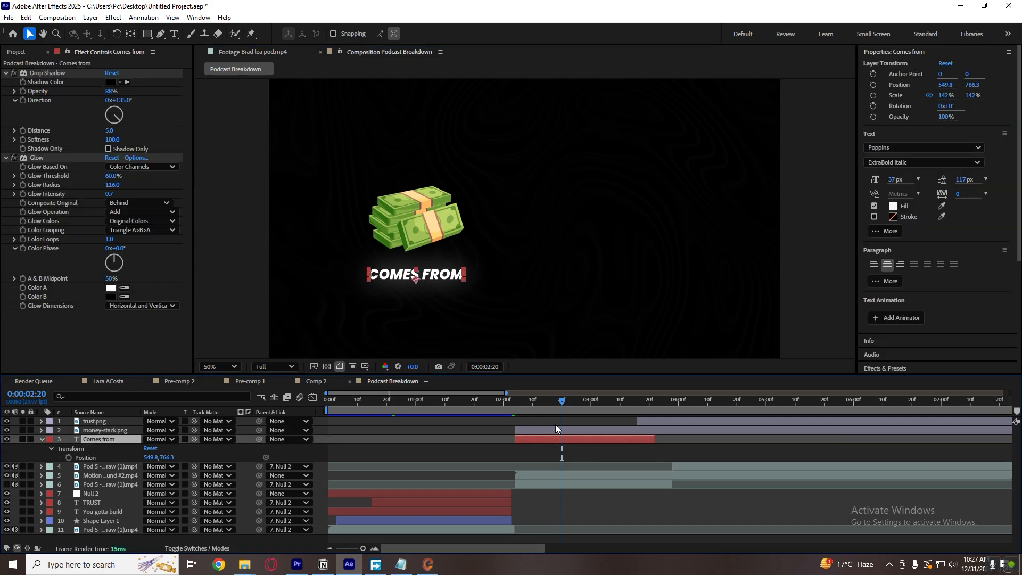
Enlarge the "Comes from" text to 42 px and move it up to position 549.8, 752.3.
left_click_drag(892, 180, 903, 180)
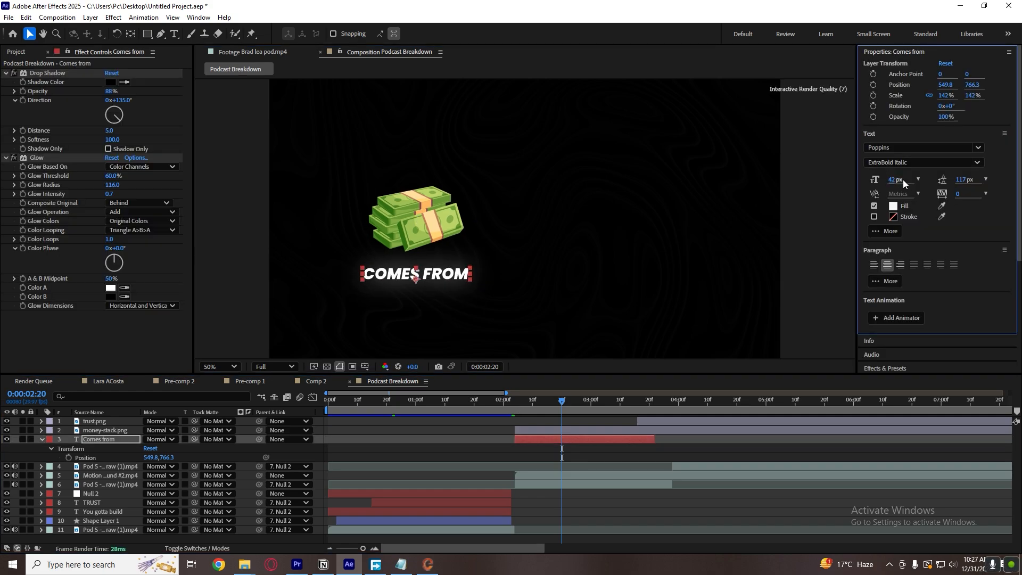
left_click_drag(455, 276, 454, 269)
left_click(583, 455)
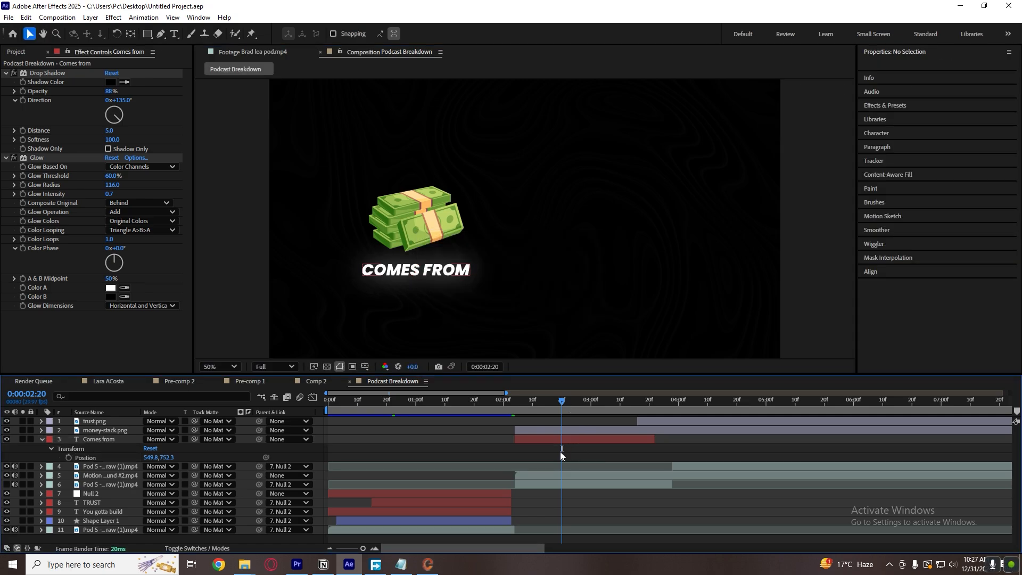
left_click(551, 438)
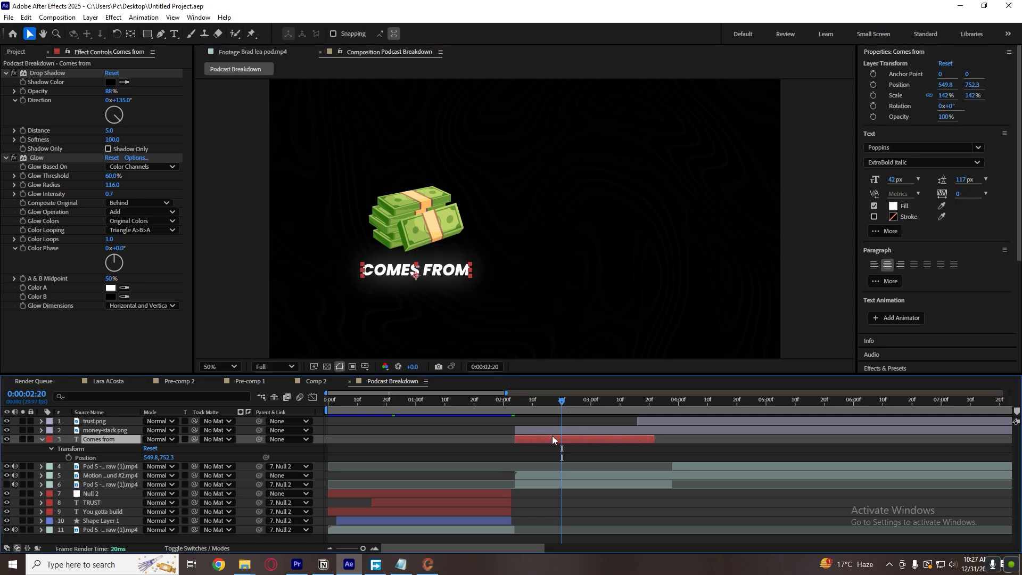
Duplicate the "Comes from" text layer and move the copy up to 549.8, 562.3 behind the money stack.
left_click(257, 52)
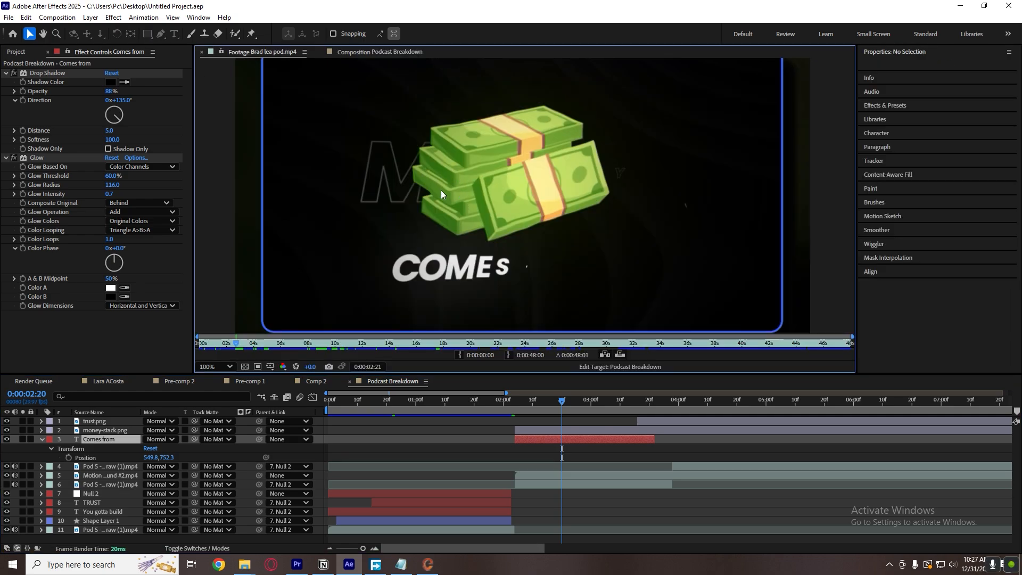
left_click(571, 448)
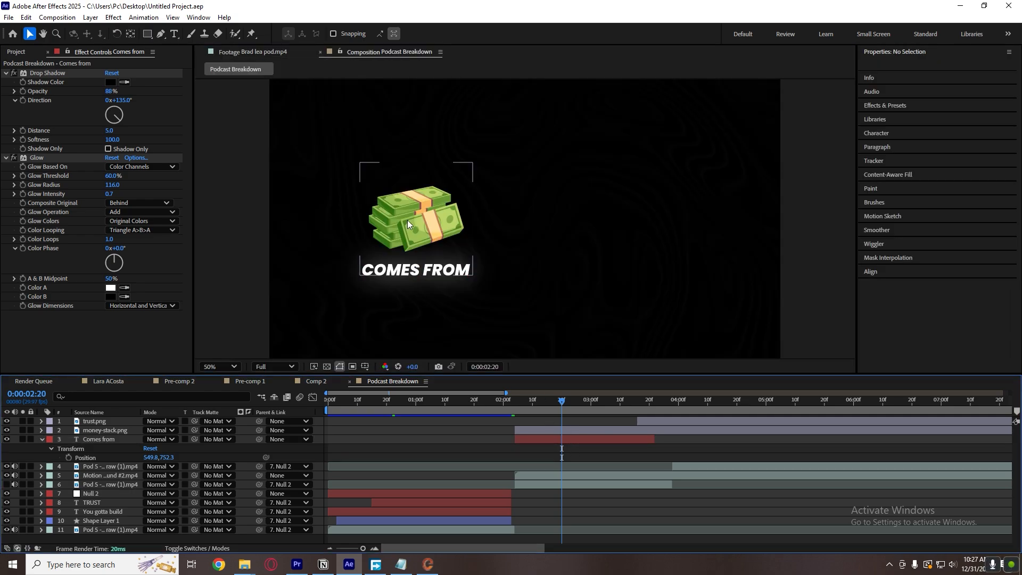
left_click(567, 439)
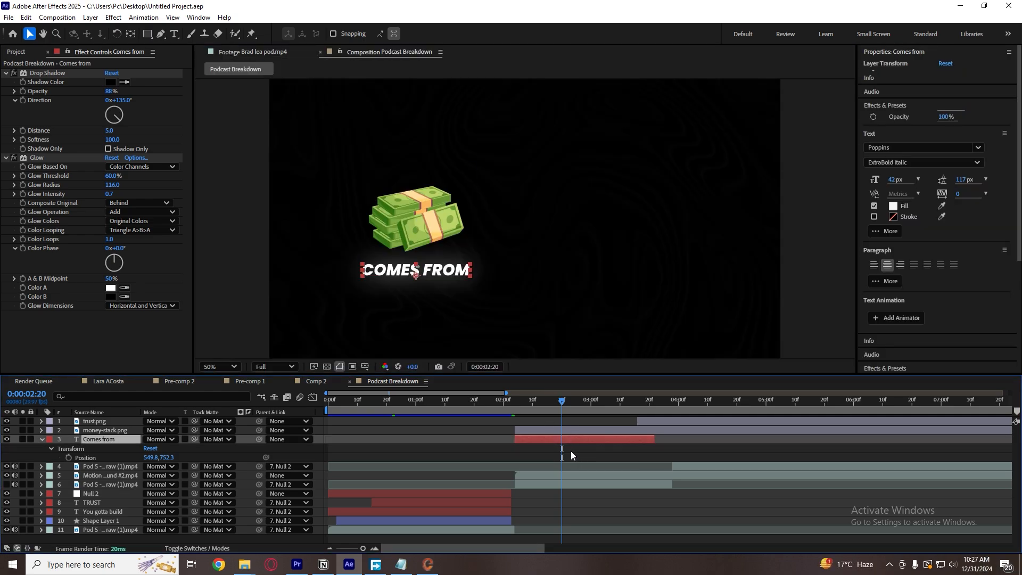
left_click(571, 451)
left_click(566, 437)
key("ctrl+d")
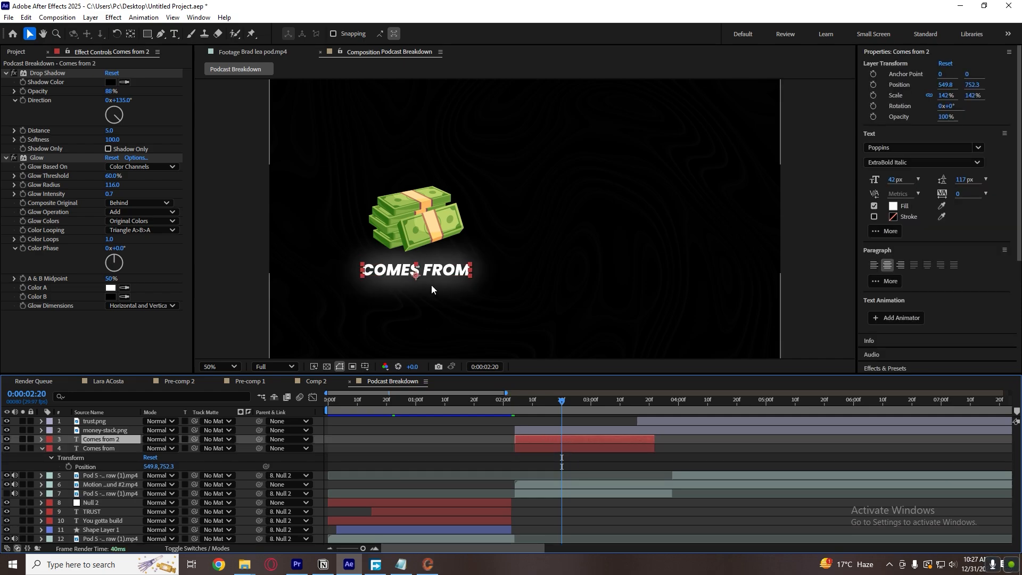
left_click_drag(431, 285, 432, 220)
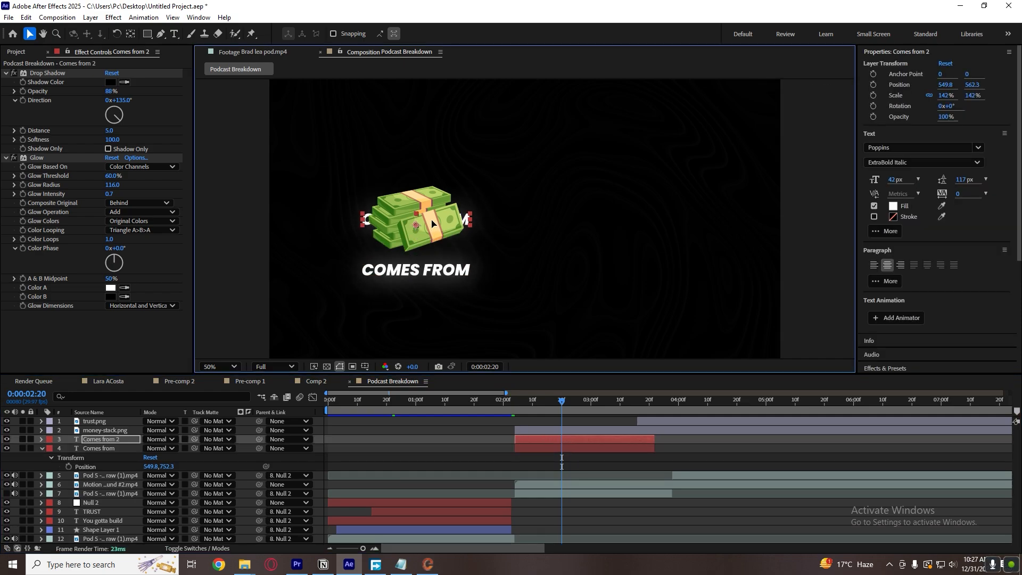
Replace the text of the copy behind the money stack with "money" and set its size to 104 px.
double_click(432, 221)
type("money")
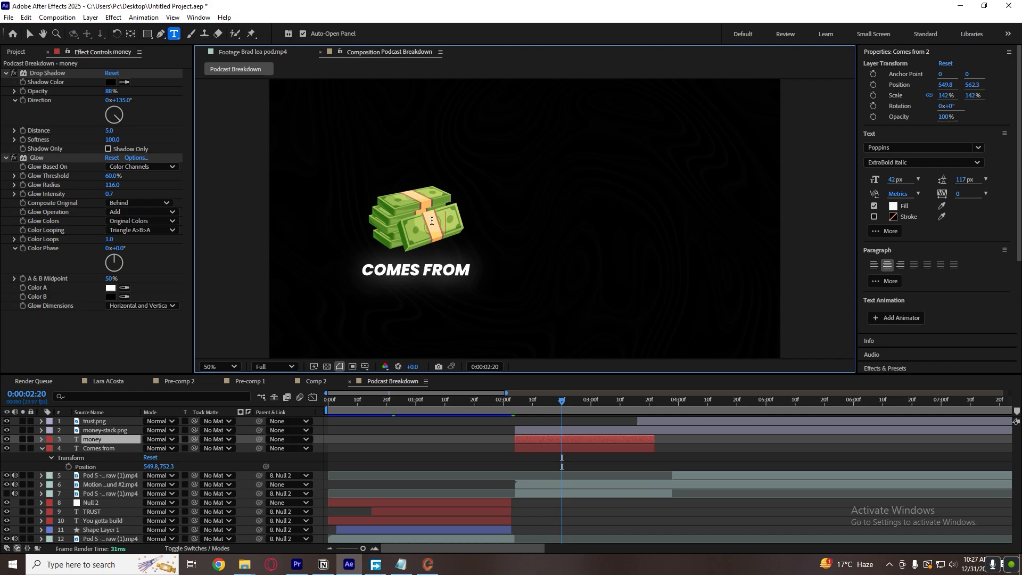
double_click(431, 220)
left_click_drag(892, 180, 926, 178)
left_click(602, 464)
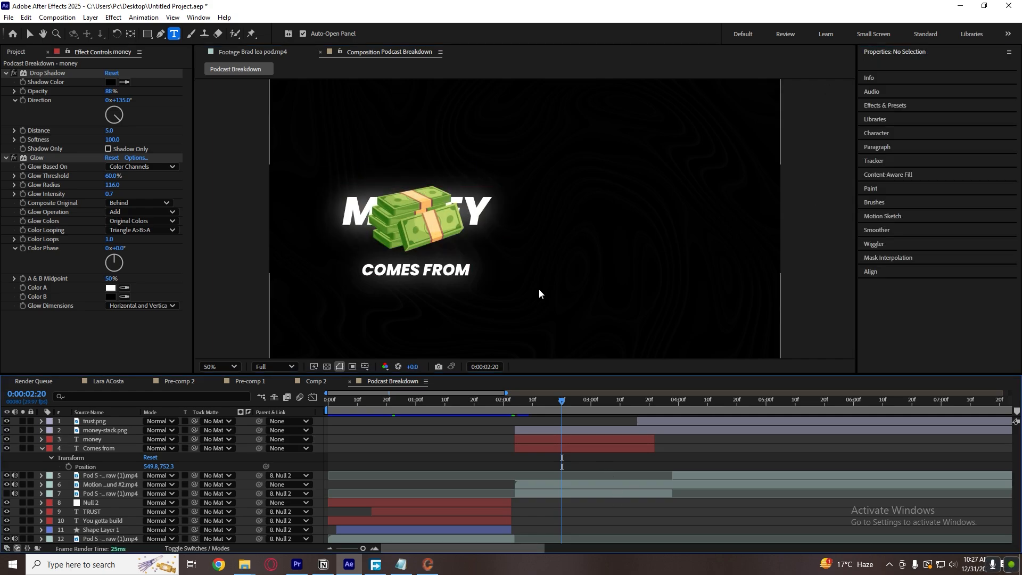
Lower the money text to position 549.8, 578.3 behind the money stack.
key("v")
left_click(469, 215)
left_click(480, 219)
left_click_drag(478, 205, 477, 209)
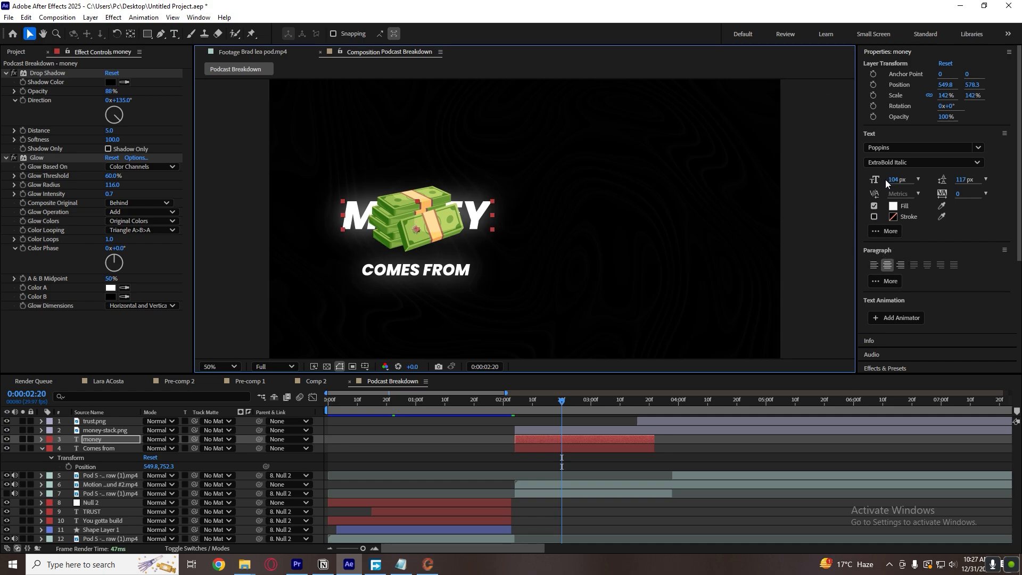
Turn the money text into an outline with no fill and a white 1 px stroke.
left_click(873, 206)
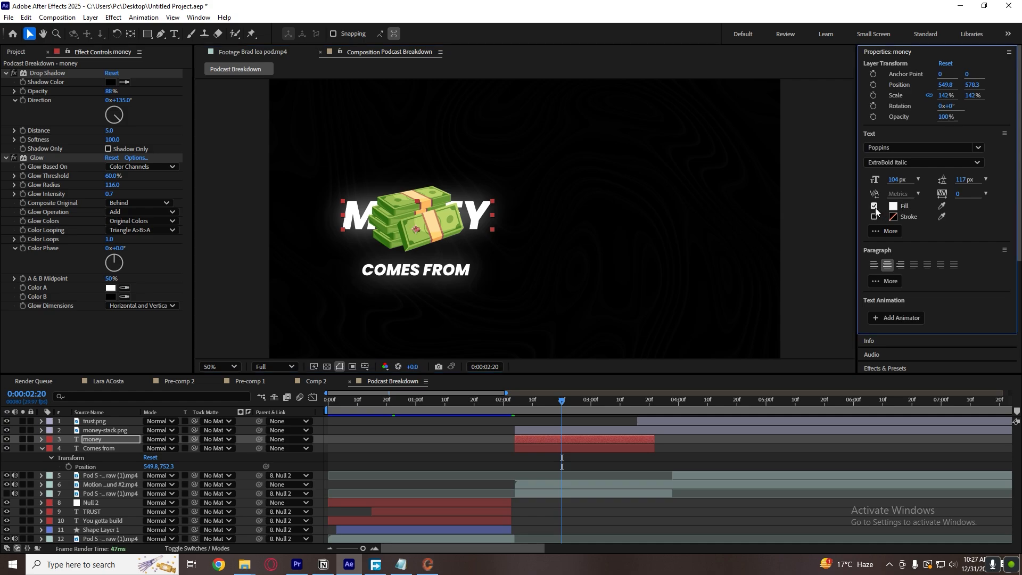
left_click(873, 216)
left_click(614, 459)
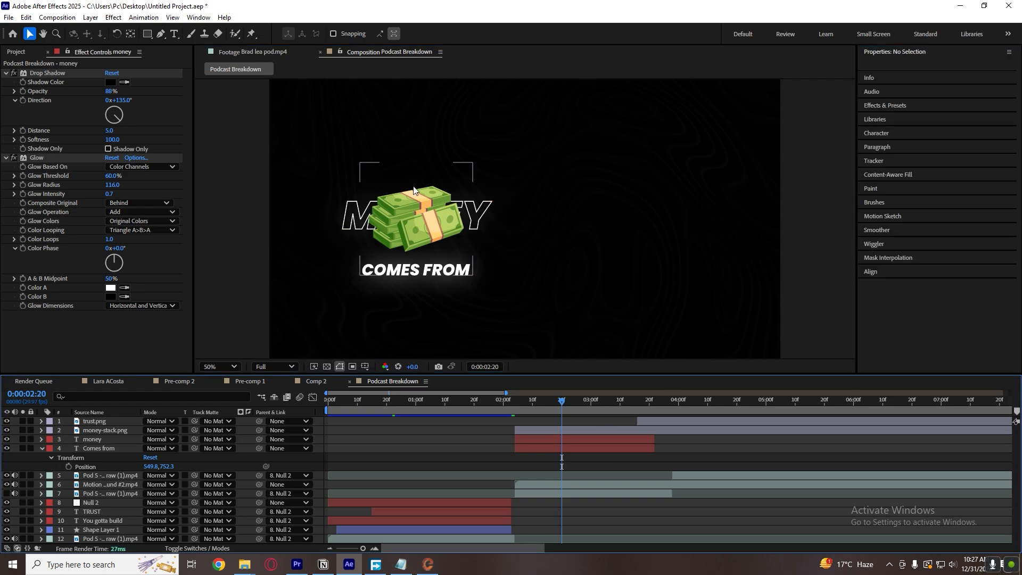
left_click(571, 440)
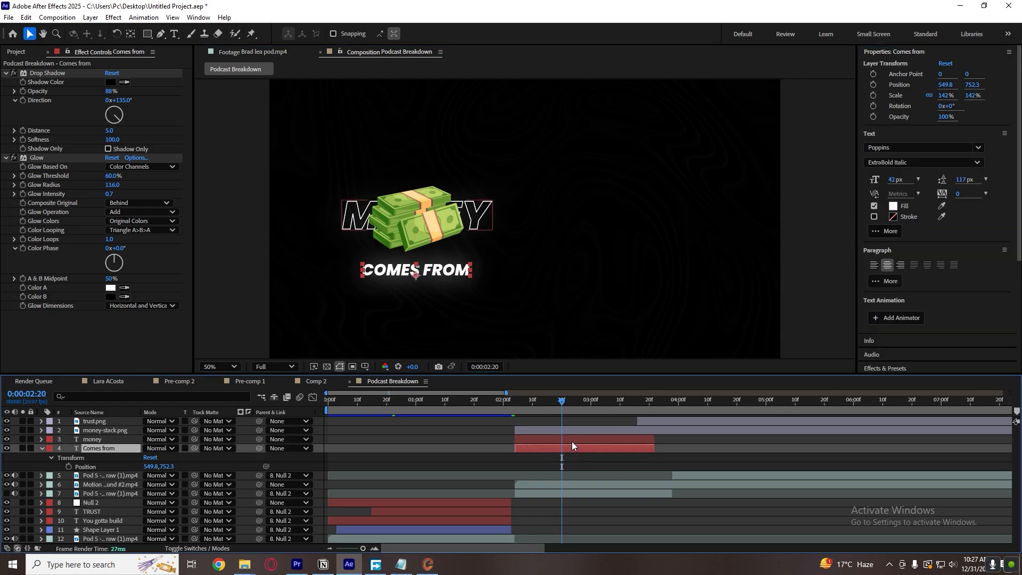
left_click(889, 231)
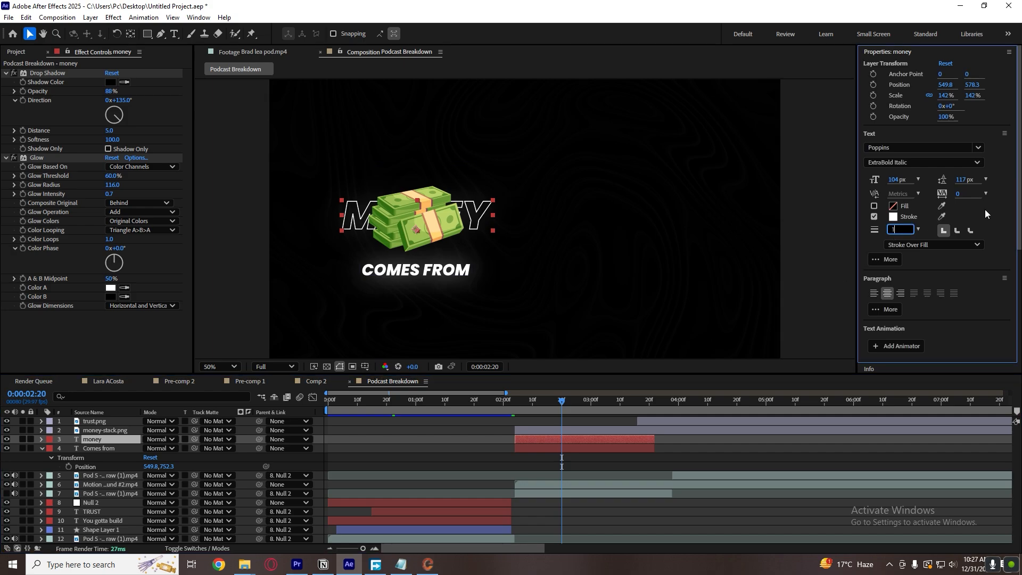
key("Return")
left_click(616, 463)
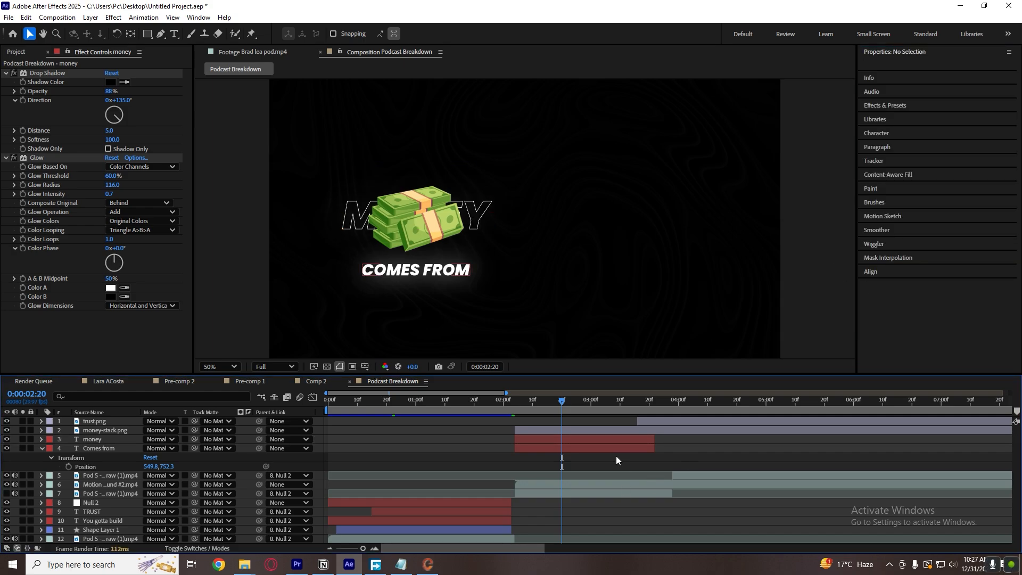
Reduce the money text layer's opacity to 22%.
left_click(596, 436)
key("t")
left_click_drag(150, 448, 127, 454)
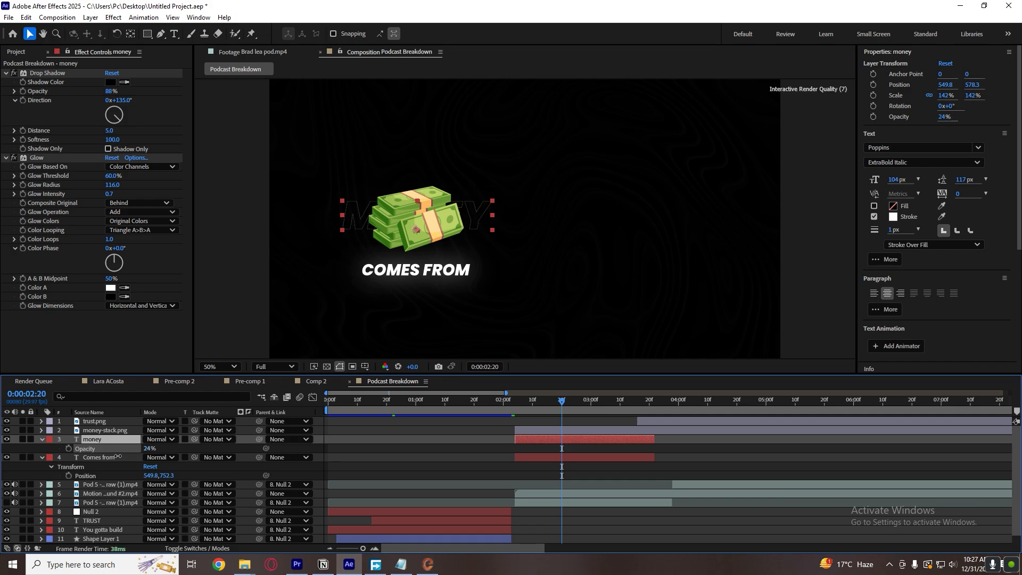
left_click(482, 427)
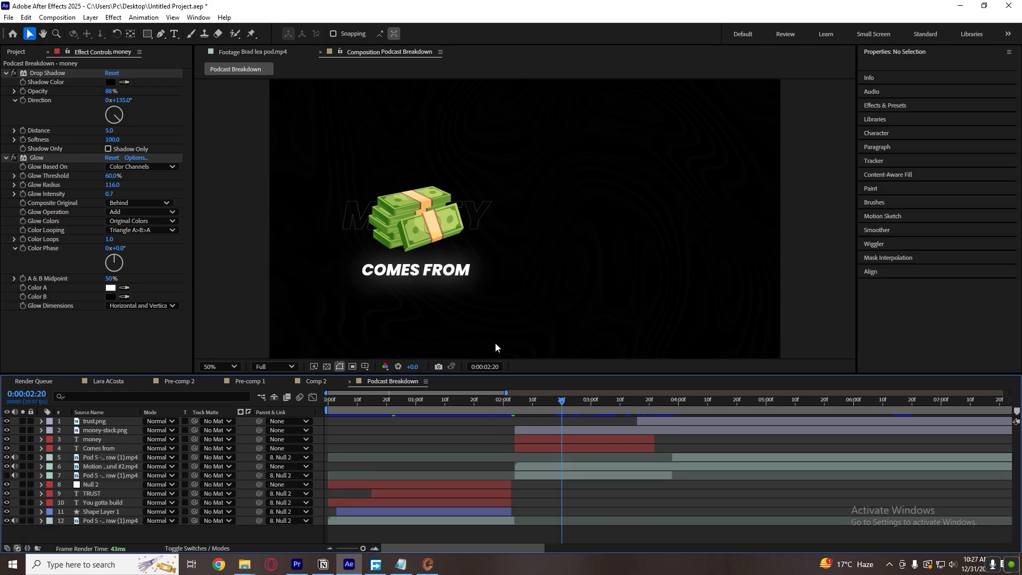
Compare with the reference footage, change the money text's stroke to light grey C5C5C5, and save the project.
left_click(267, 57)
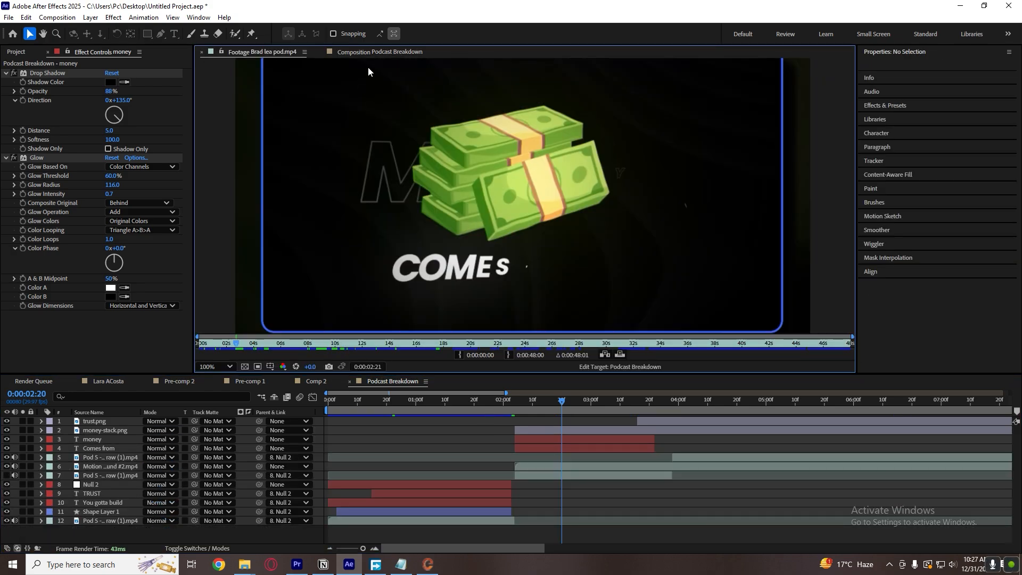
left_click(373, 53)
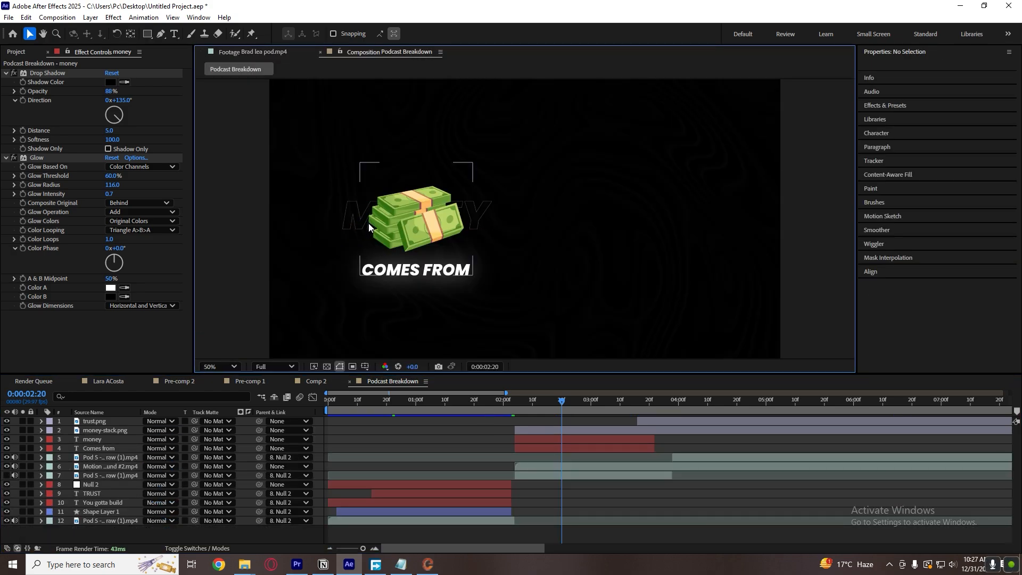
scroll(371, 229, "up", 1)
left_click(442, 207)
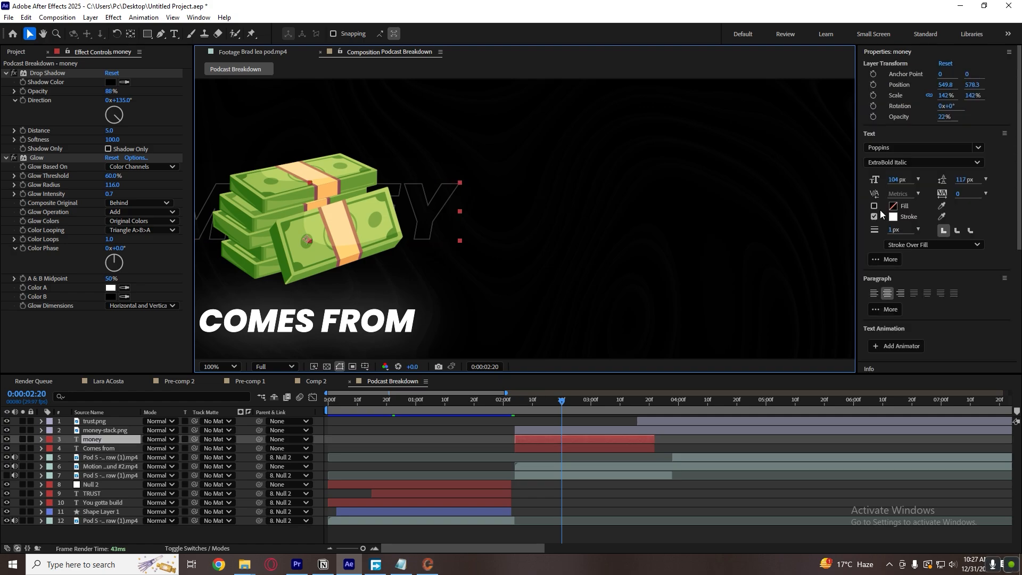
left_click(894, 217)
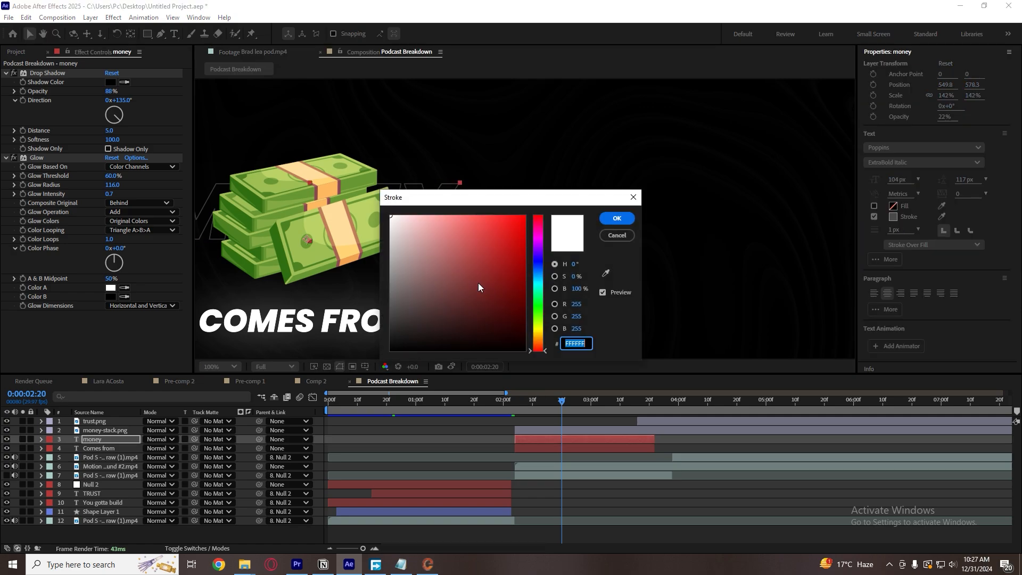
left_click_drag(397, 231, 367, 242)
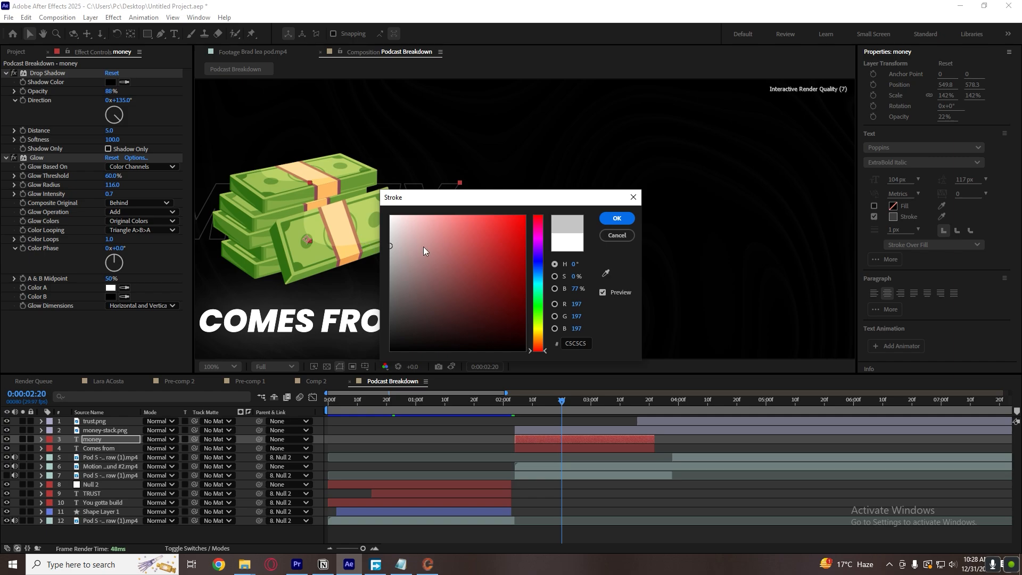
left_click(618, 219)
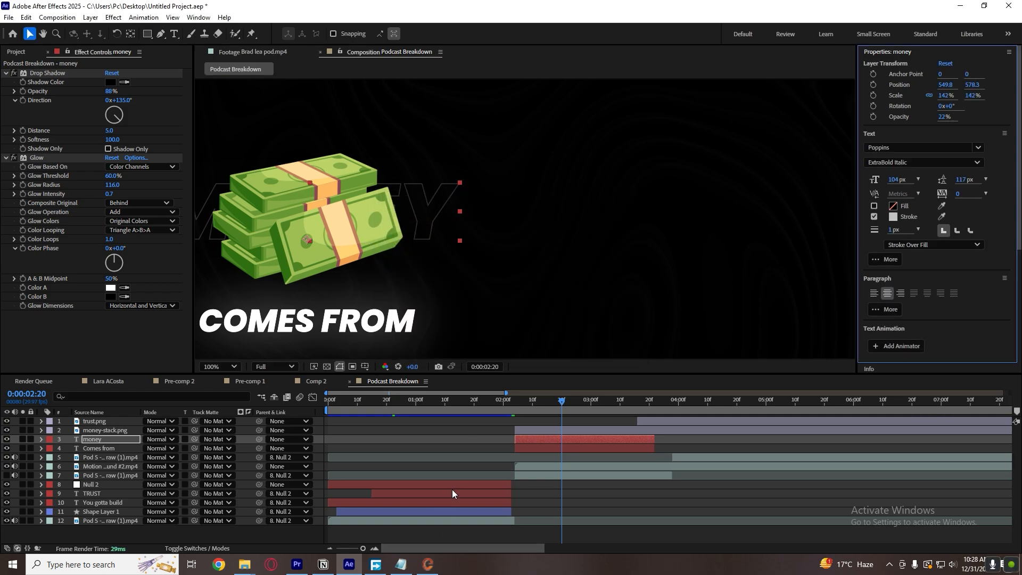
left_click(514, 422)
left_click(219, 366)
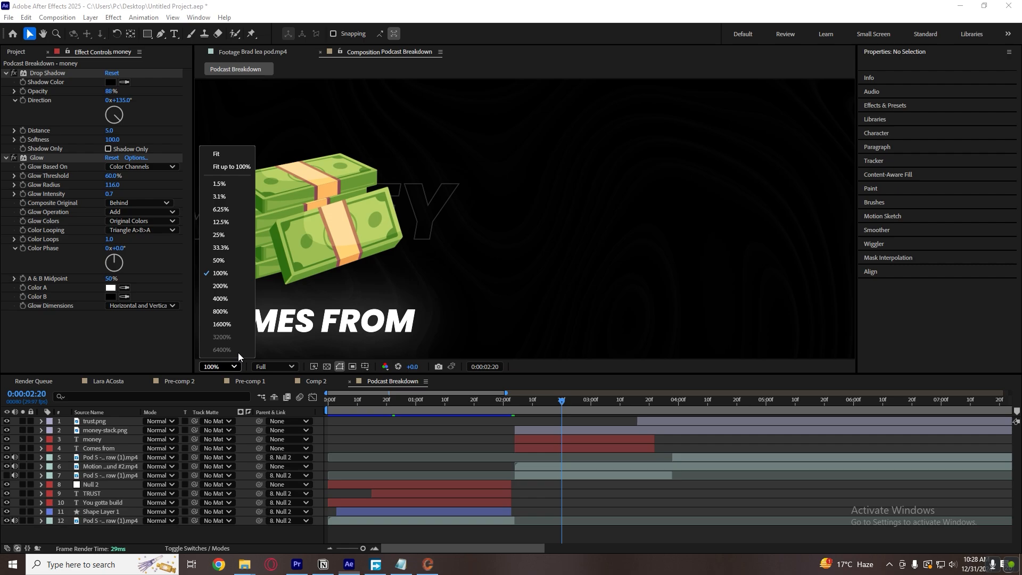
left_click(225, 153)
key("ctrl+s")
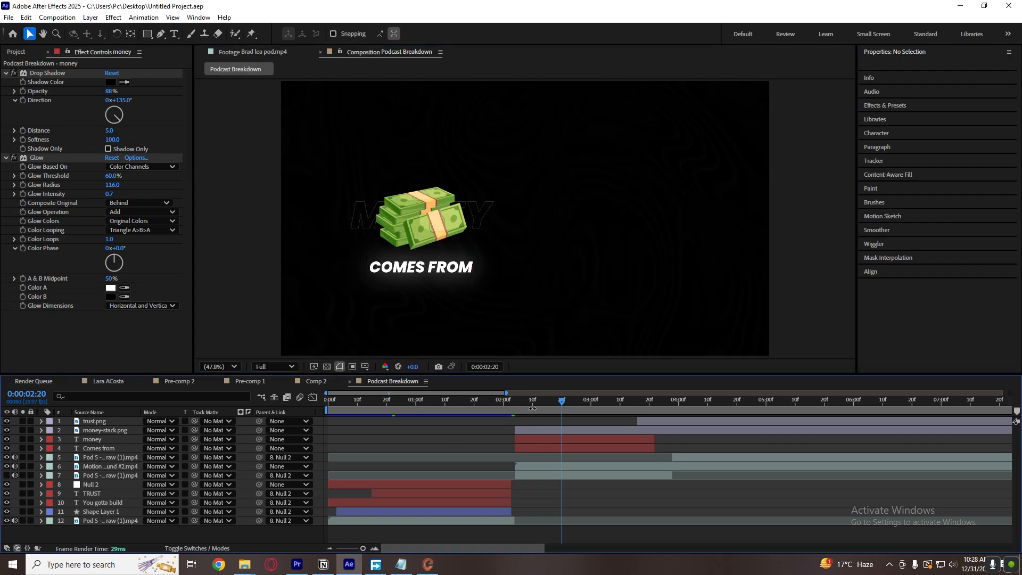
Start the trust.png layer at 0:00:02:20 and shrink the handshake to 50.9% at position 1491.9, 531.3.
left_click(419, 230)
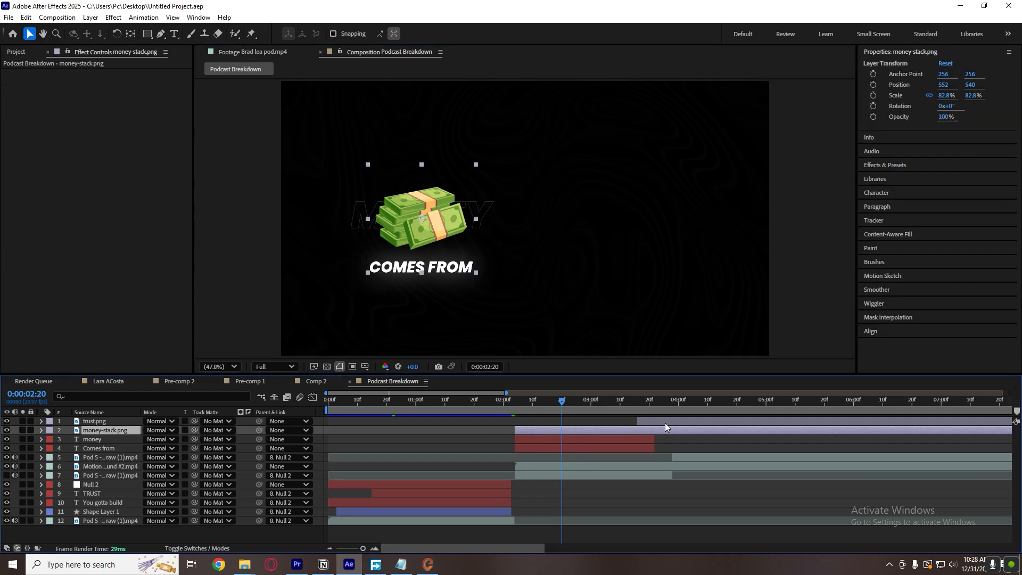
left_click_drag(665, 423, 599, 428)
left_click_drag(676, 235, 642, 240)
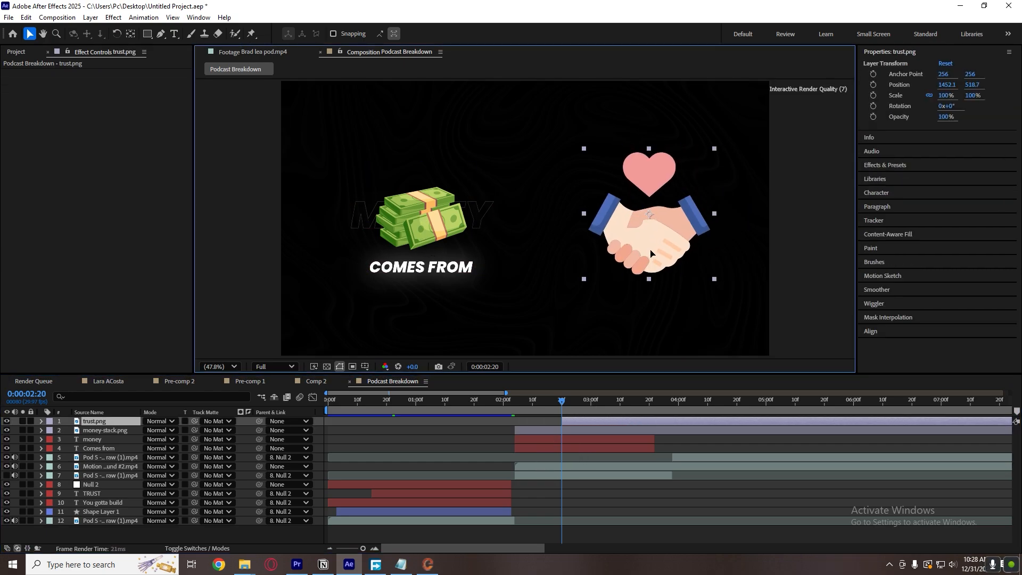
left_click_drag(720, 277, 669, 223)
Duplicate the "Comes from" layer below trust.png, starting at 0:00:02:20, and position the copy at 1512.6, 752.3 beneath the handshake.
left_click(250, 51)
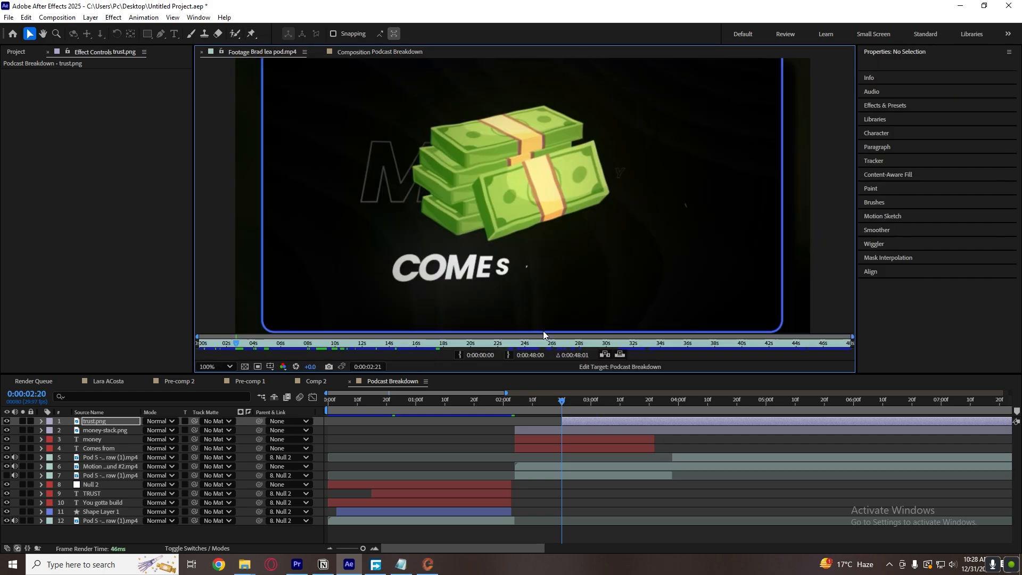
left_click_drag(236, 343, 246, 342)
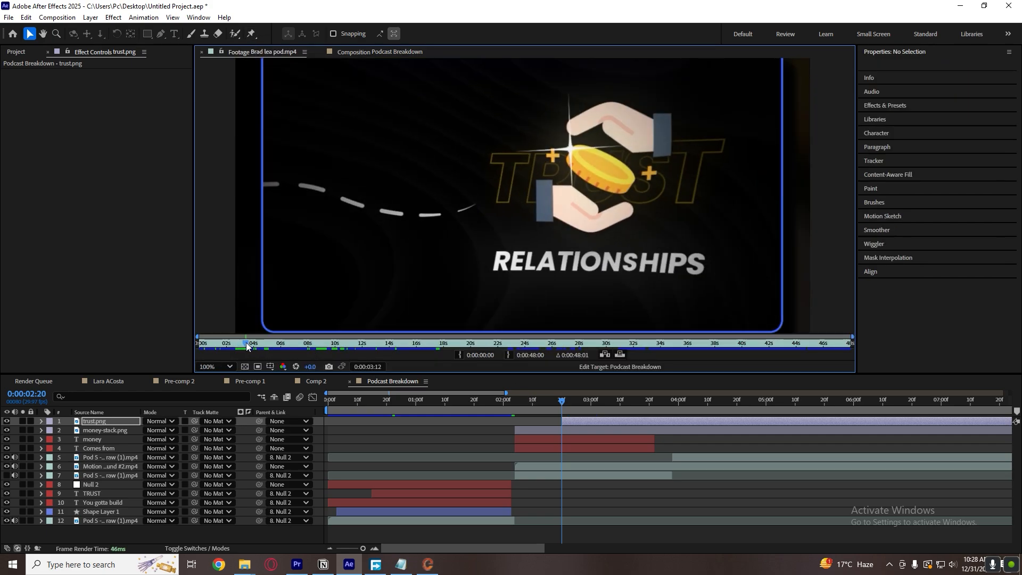
left_click(359, 48)
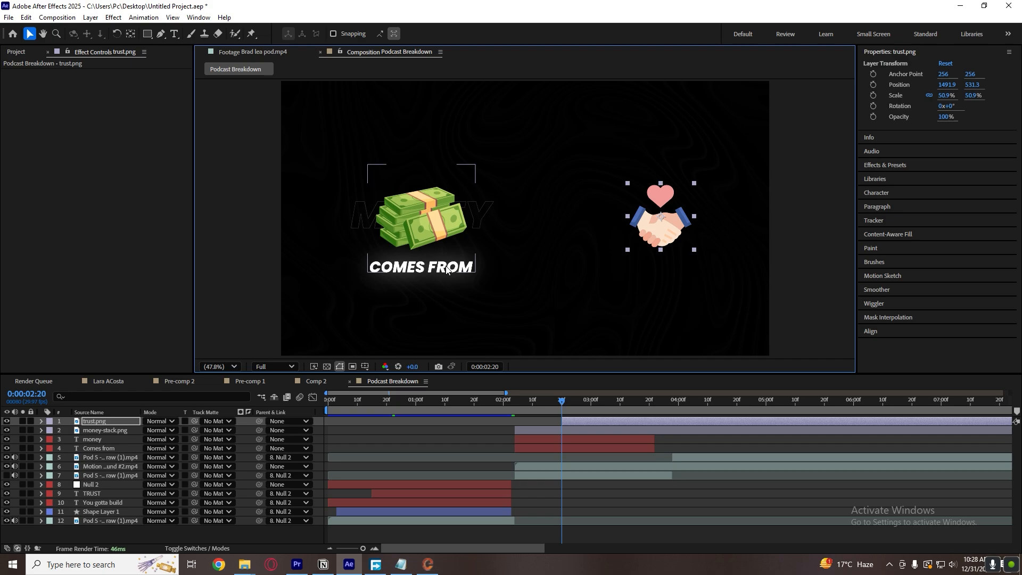
left_click(421, 219)
left_click(555, 441)
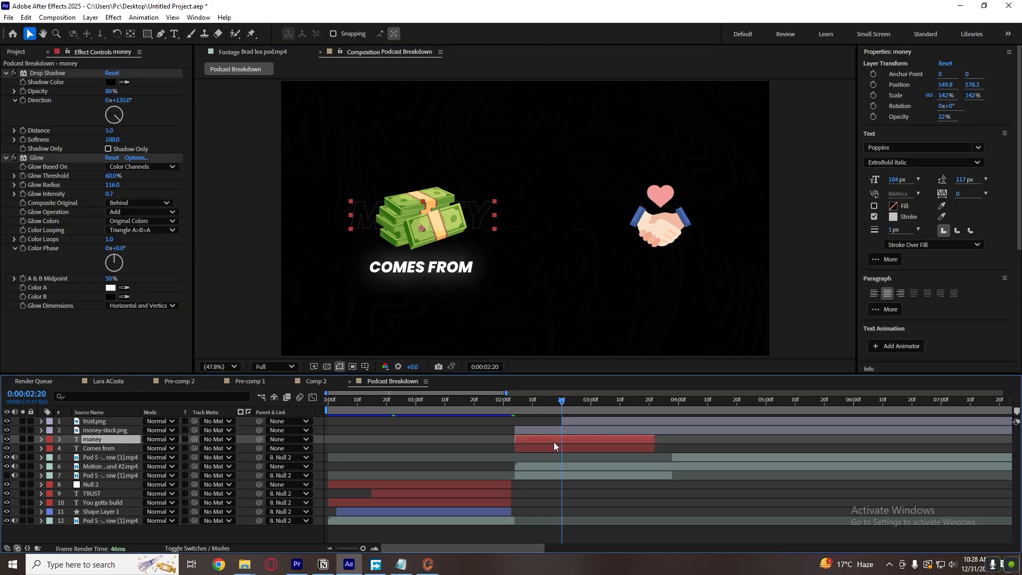
left_click(553, 445)
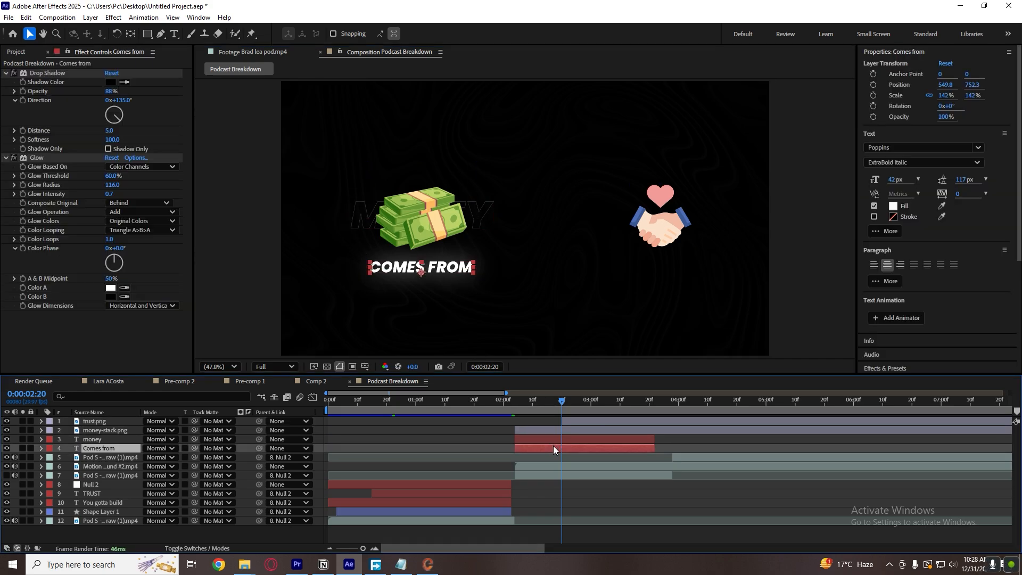
key("ctrl+d")
left_click_drag(553, 446, 593, 448)
left_click_drag(128, 448, 144, 429)
left_click_drag(420, 275, 675, 278)
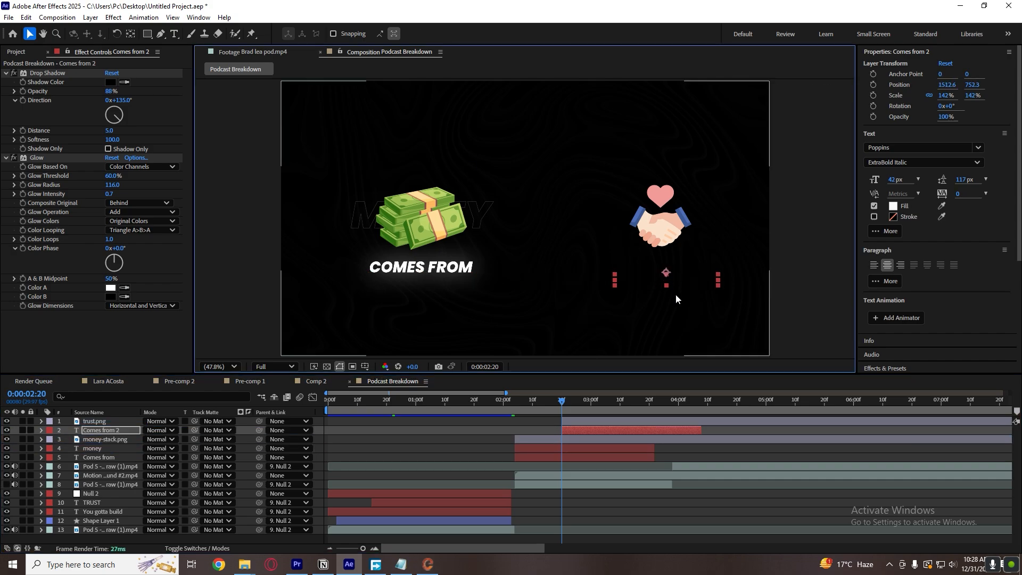
left_click(608, 404)
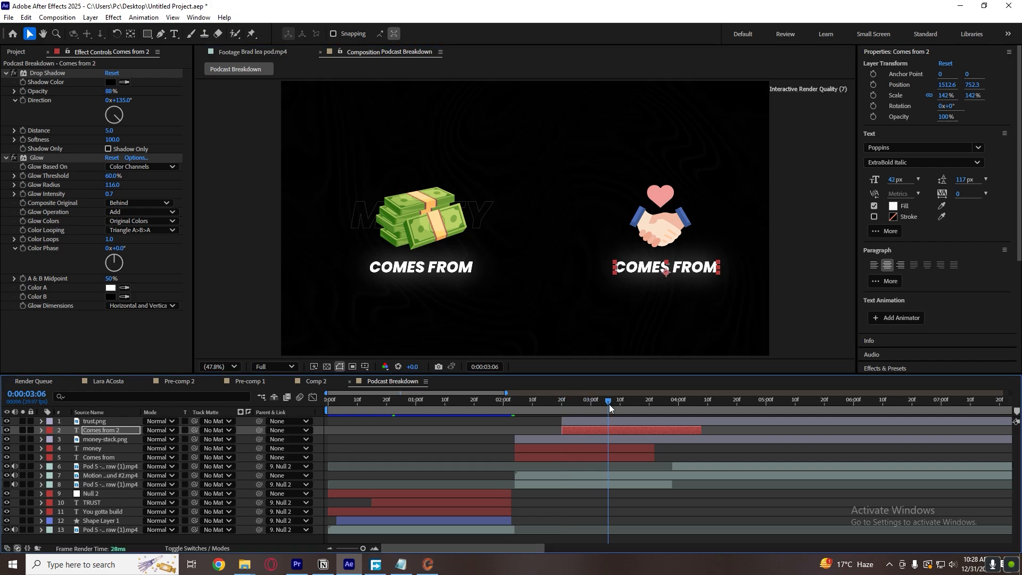
Replace the duplicated caption's text beneath the handshake with "Relationships".
double_click(684, 268)
type("Relati")
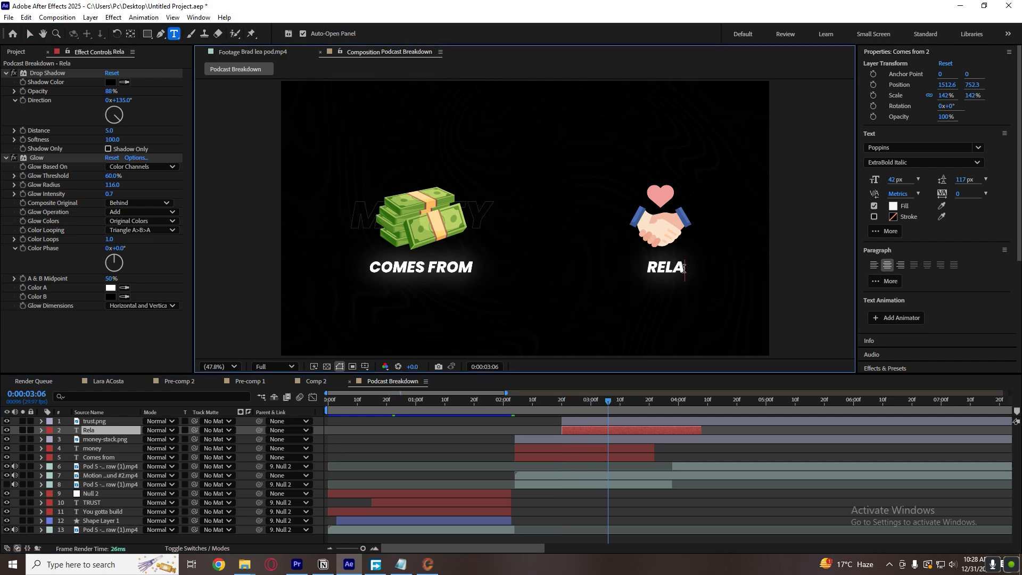
type("onships")
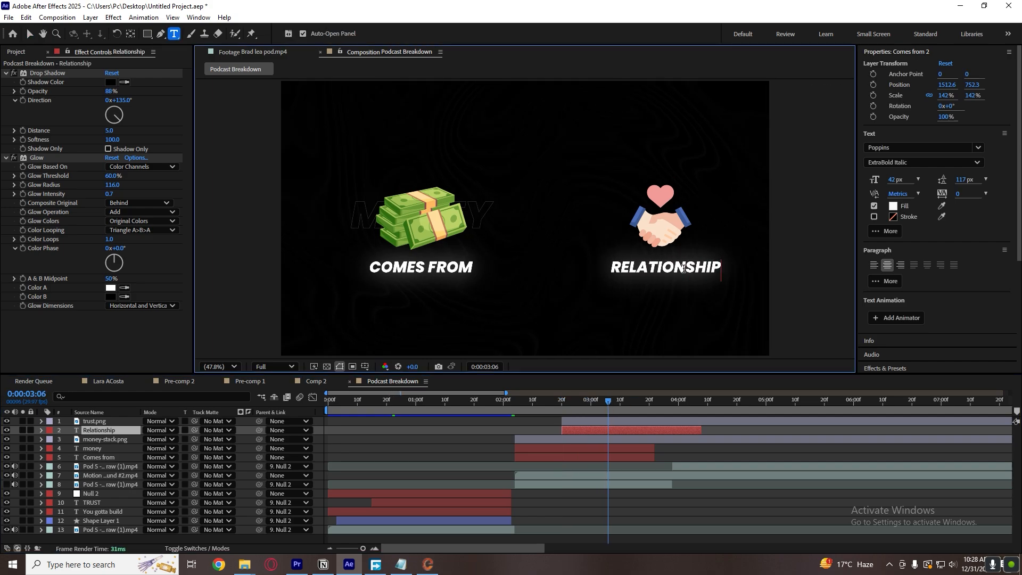
left_click(672, 423)
key("v")
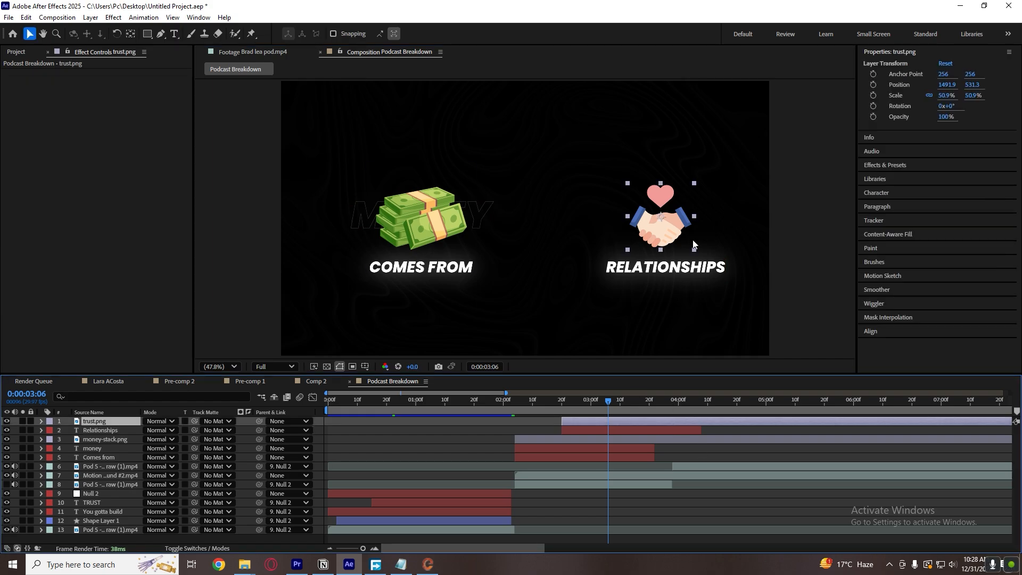
Move the handshake and its Relationships caption together towards the money stack, placing the caption at 1451.9, 752.3.
left_click(678, 262)
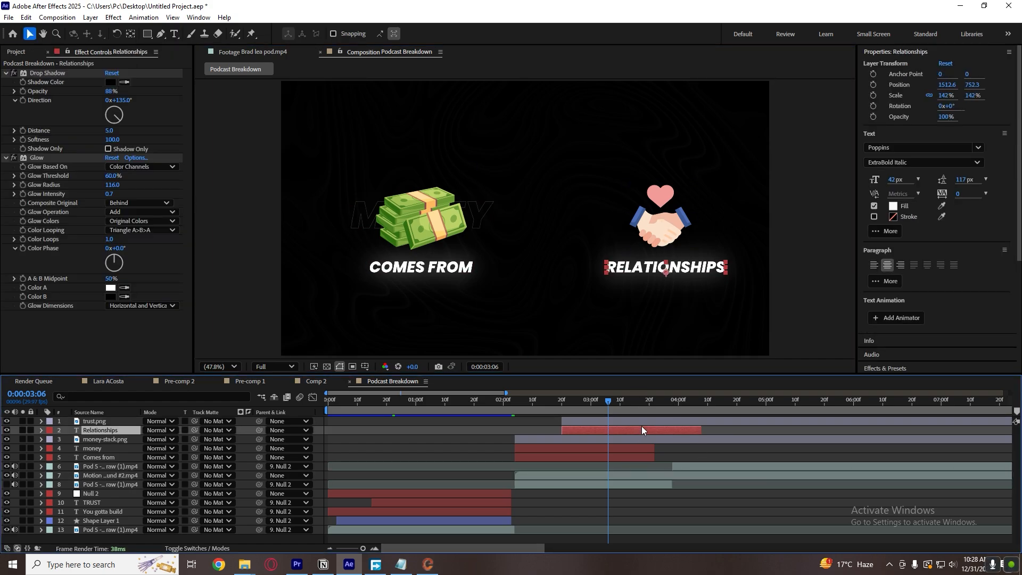
left_click(663, 229)
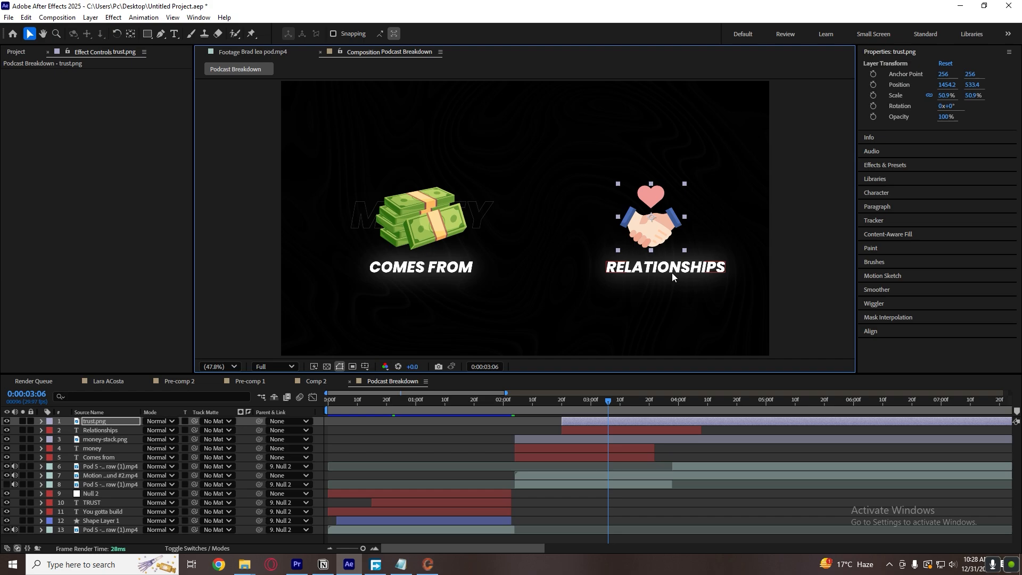
key("ctrl+z")
left_click(625, 431, "shift")
left_click_drag(661, 272, 648, 270)
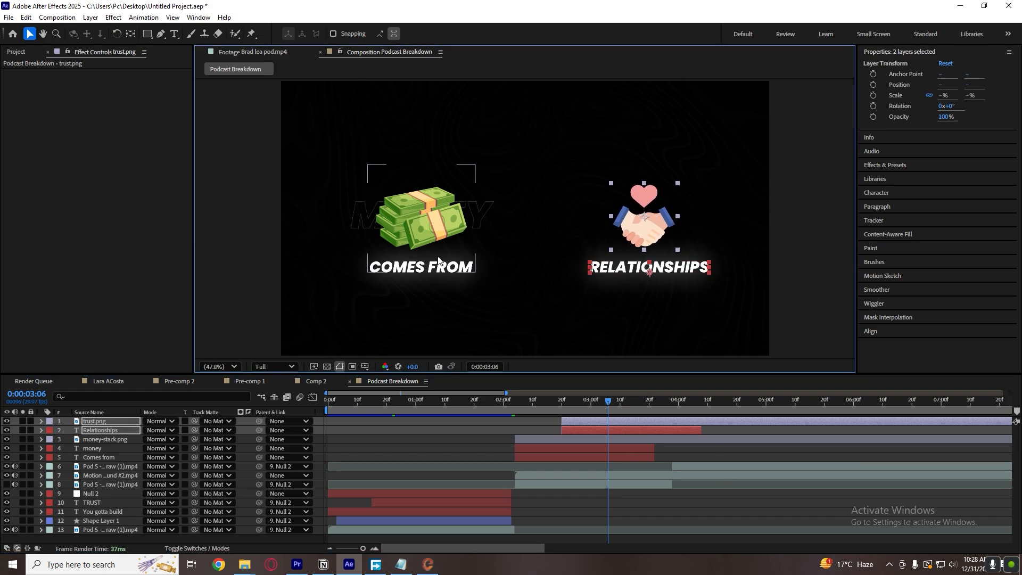
left_click_drag(670, 268, 672, 268)
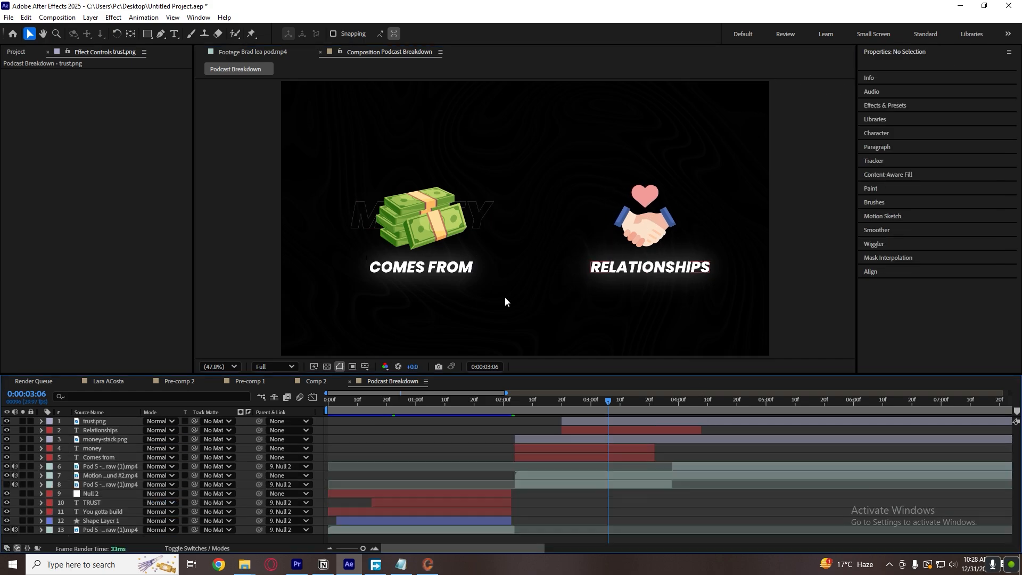
Duplicate the money outline text and position the copy at 1428.9, 593 over the handshake.
left_click(478, 215)
key("ctrl+d")
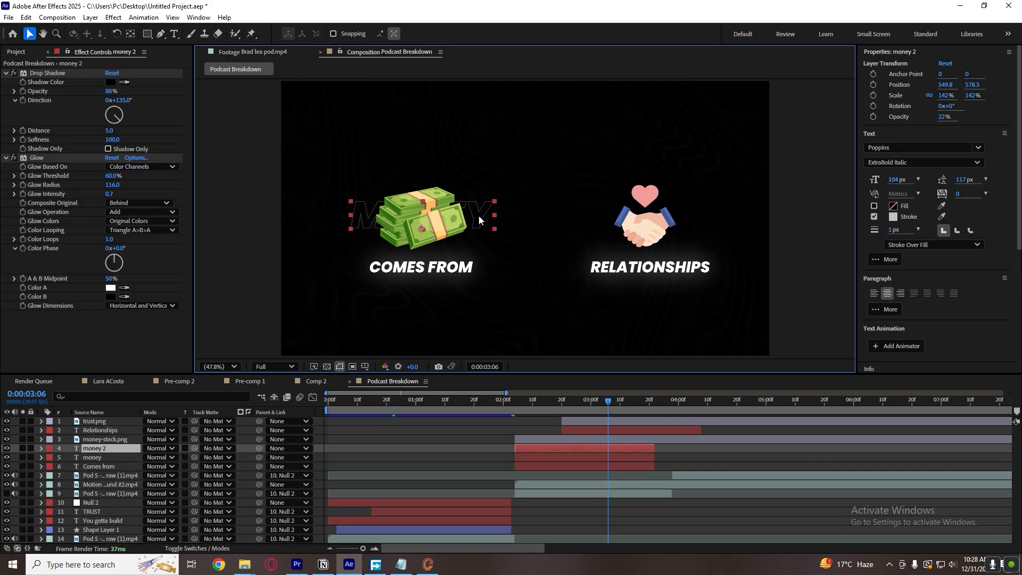
left_click_drag(478, 215, 699, 222)
Place the money 2 layer directly below trust.png and shift it to start at 0:00:02:20.
left_click(650, 476)
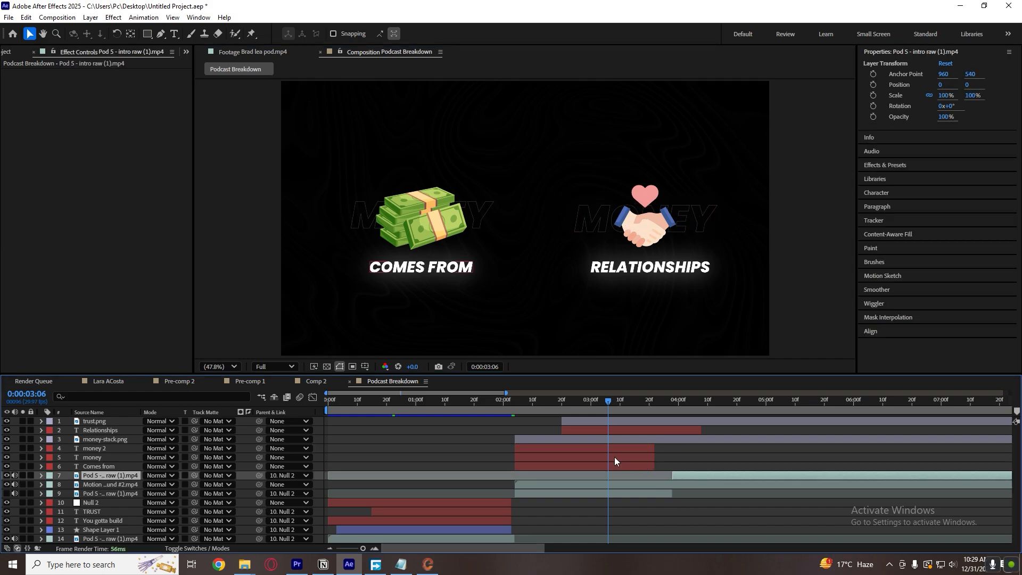
left_click(598, 450)
left_click_drag(106, 450, 111, 424)
left_click_drag(564, 432, 611, 430)
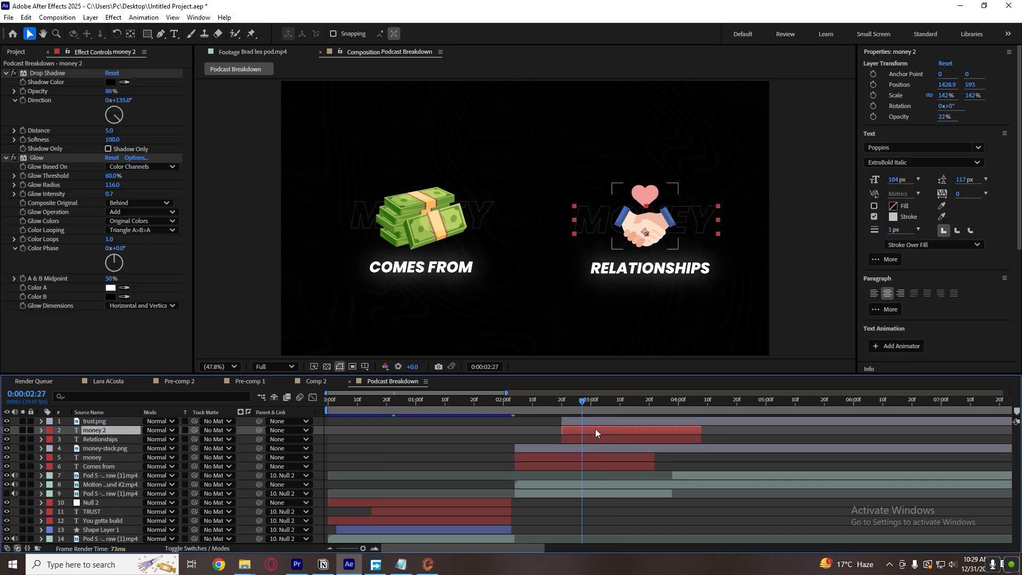
Change the copied outline text to "Trust" and set its font size to 114 px.
double_click(701, 226)
type("Trust")
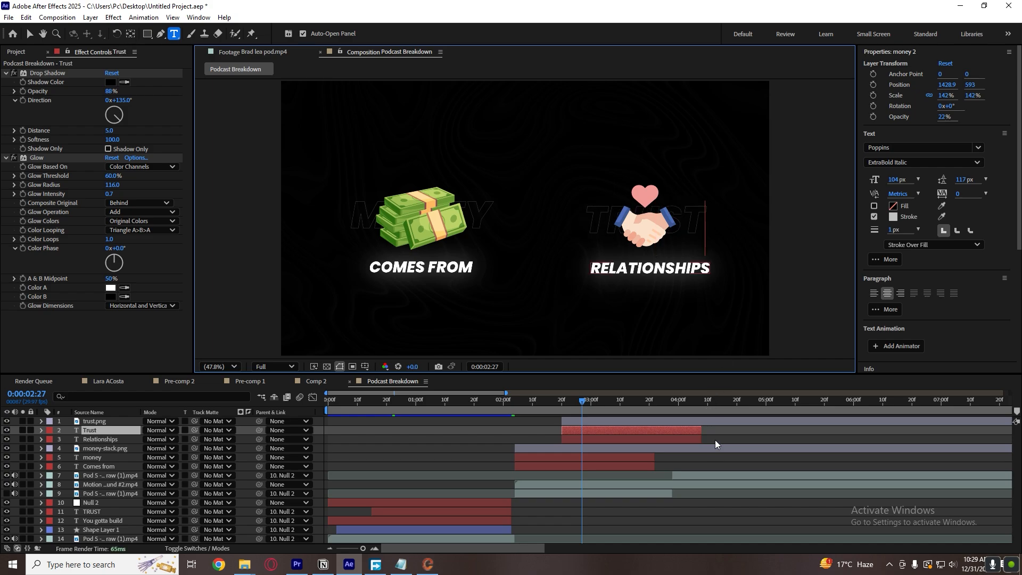
key("Escape")
left_click_drag(892, 182, 898, 182)
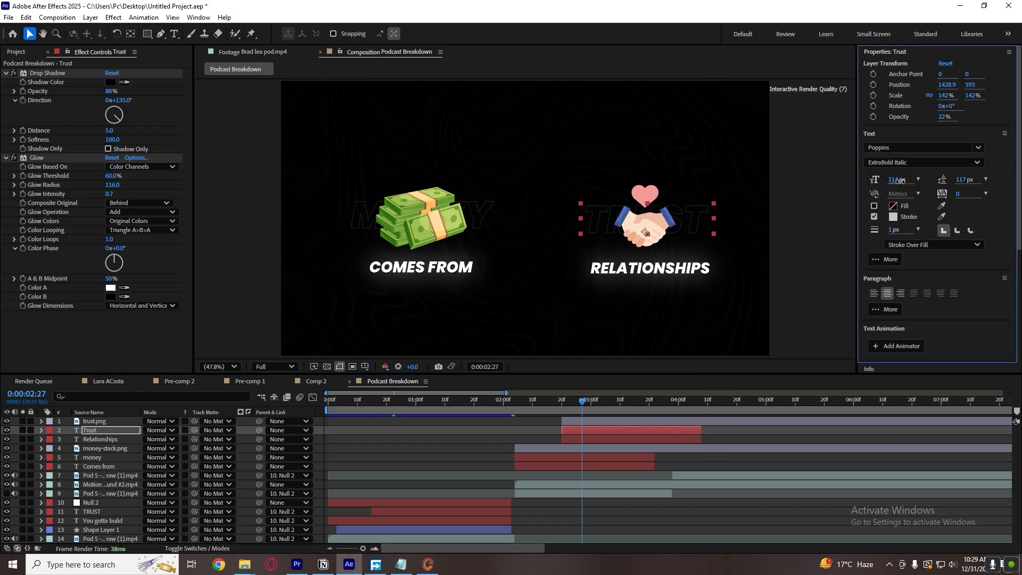
Enlarge the handshake image to 58.3% at position 1431.2, 518.7.
left_click(694, 218)
left_click_drag(693, 218, 684, 249)
left_click(732, 429)
left_click(695, 430)
key("s")
key("s")
left_click(695, 445)
left_click(650, 429)
left_click(664, 238)
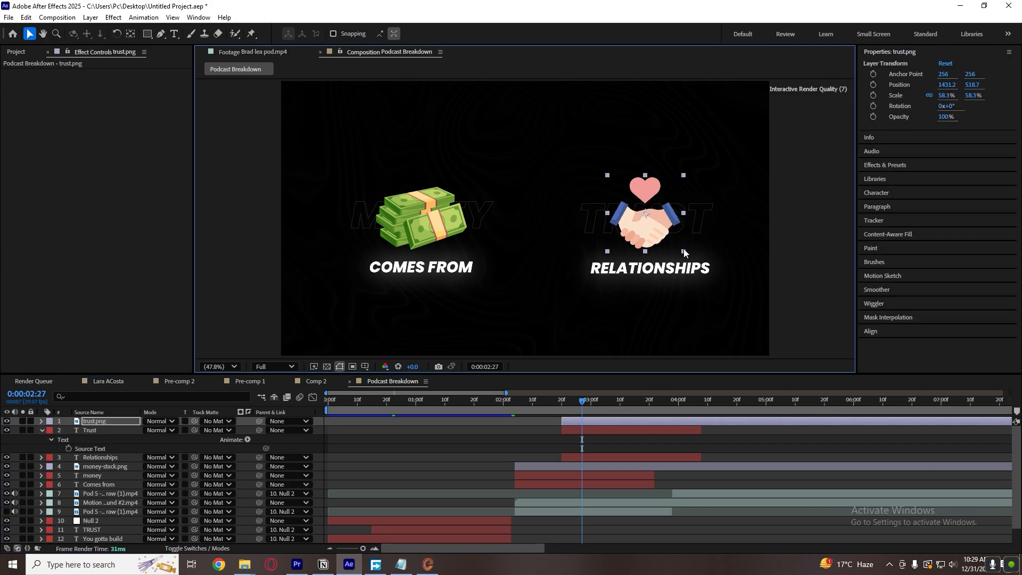
left_click(724, 439)
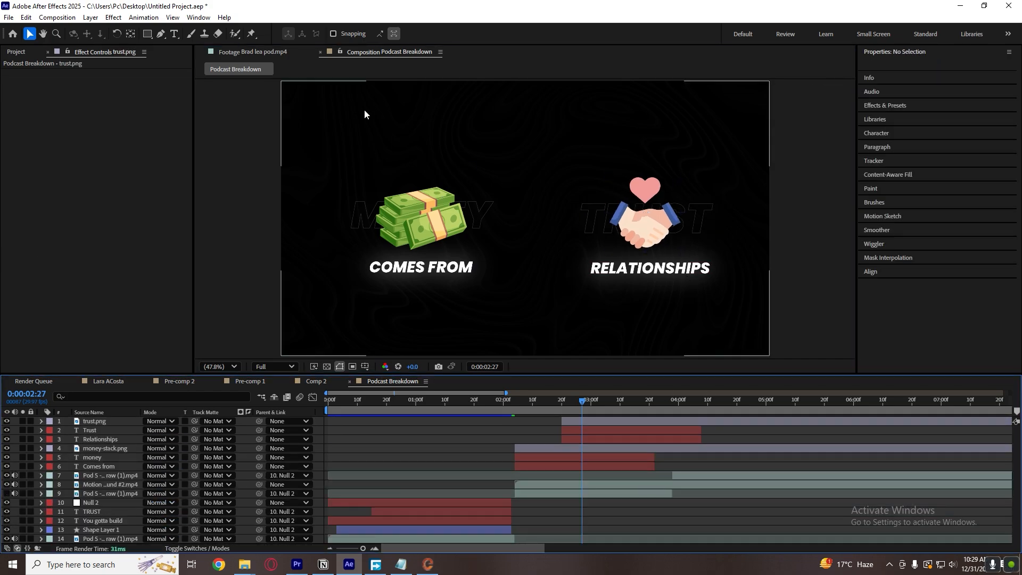
Compare with the reference footage and change the Trust text's stroke to yellow F9D900.
left_click(274, 54)
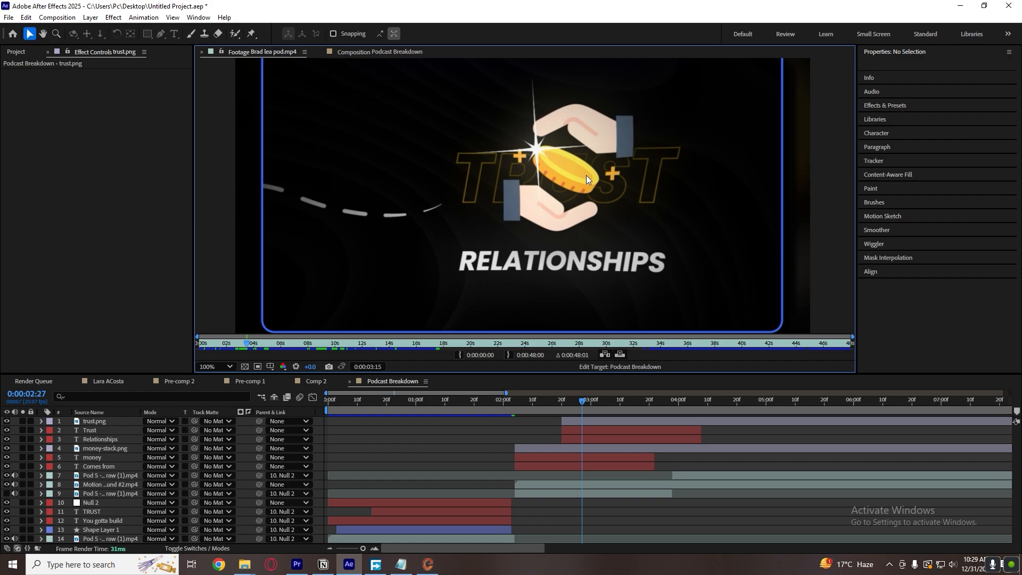
left_click(383, 51)
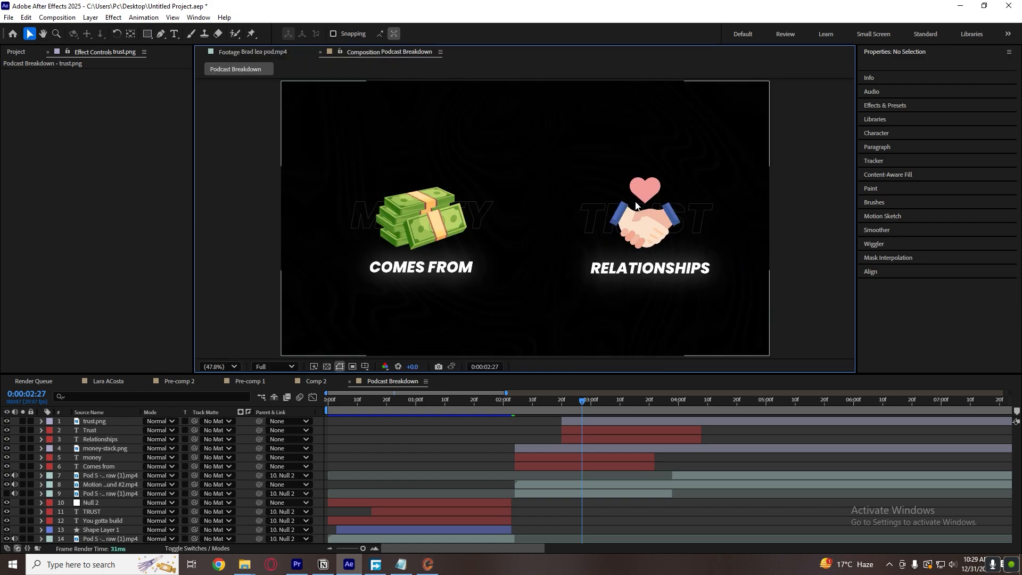
left_click(253, 49)
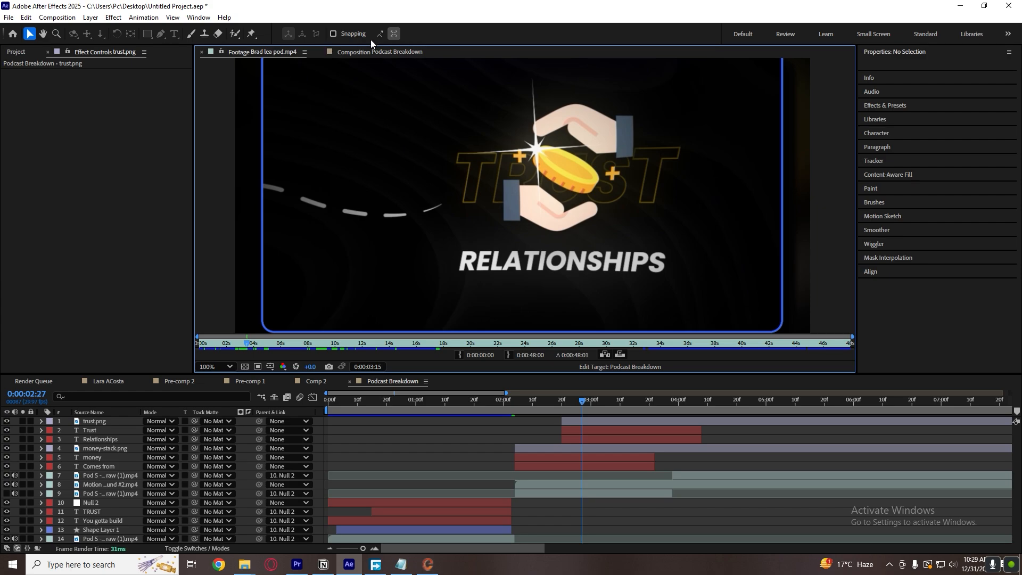
left_click(379, 51)
left_click(637, 429)
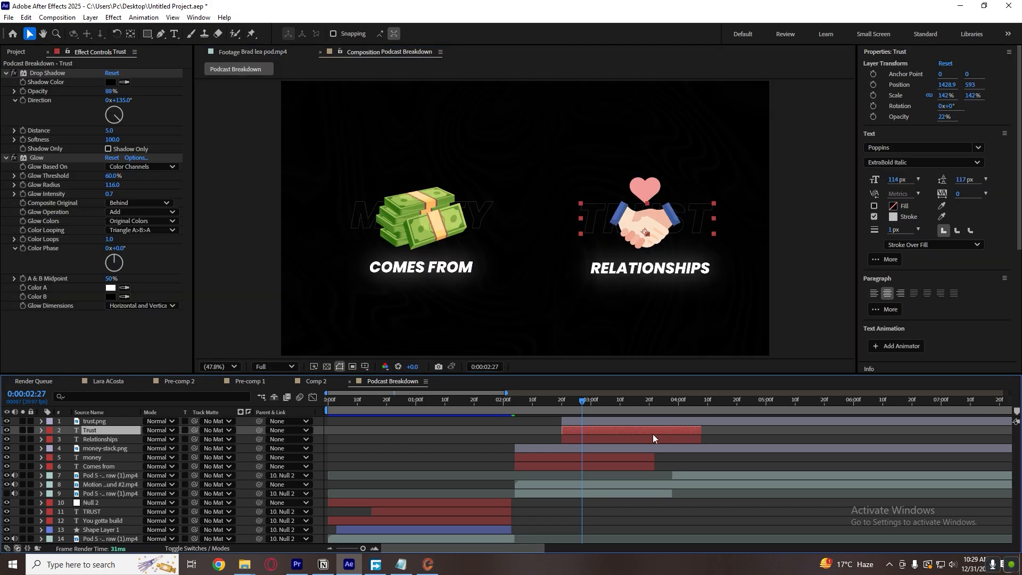
left_click(893, 216)
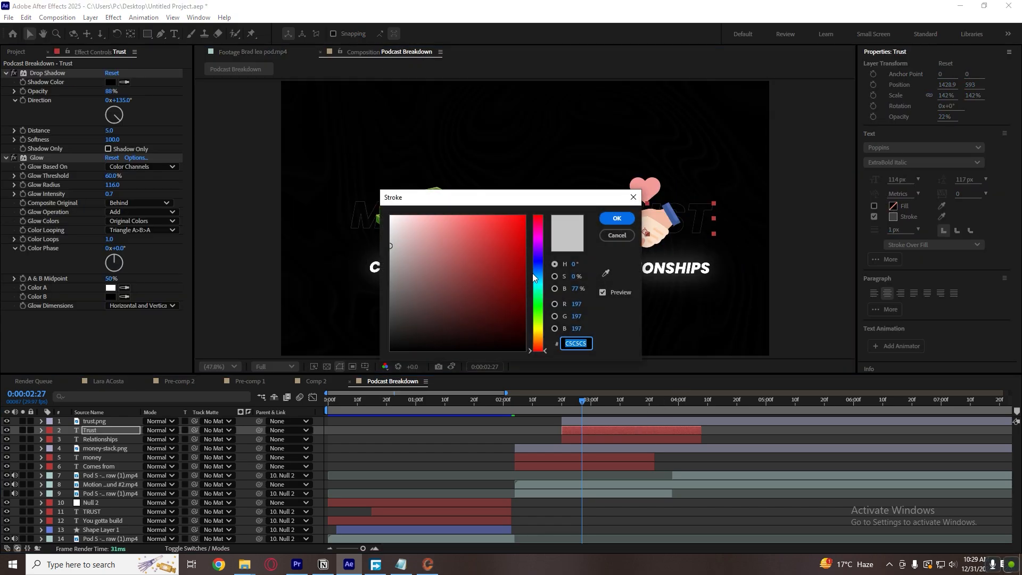
left_click_drag(542, 346, 545, 332)
left_click_drag(511, 266, 552, 256)
left_click_drag(541, 342, 542, 331)
left_click_drag(523, 223, 559, 218)
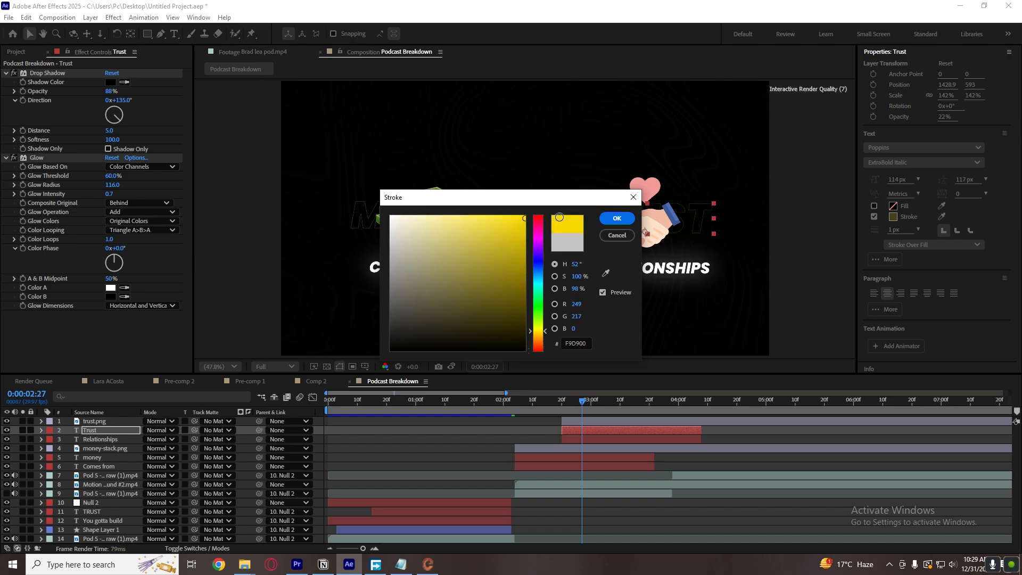
left_click(609, 215)
left_click(701, 440)
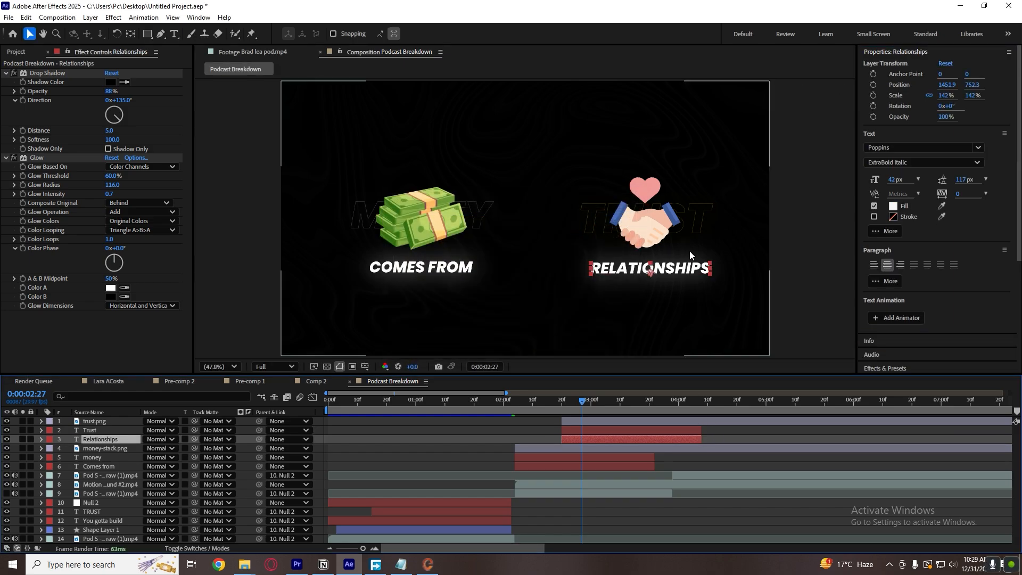
Check the Trust outline at 100% against the reference footage and save the project.
scroll(690, 249, "up", 2)
left_click(285, 54)
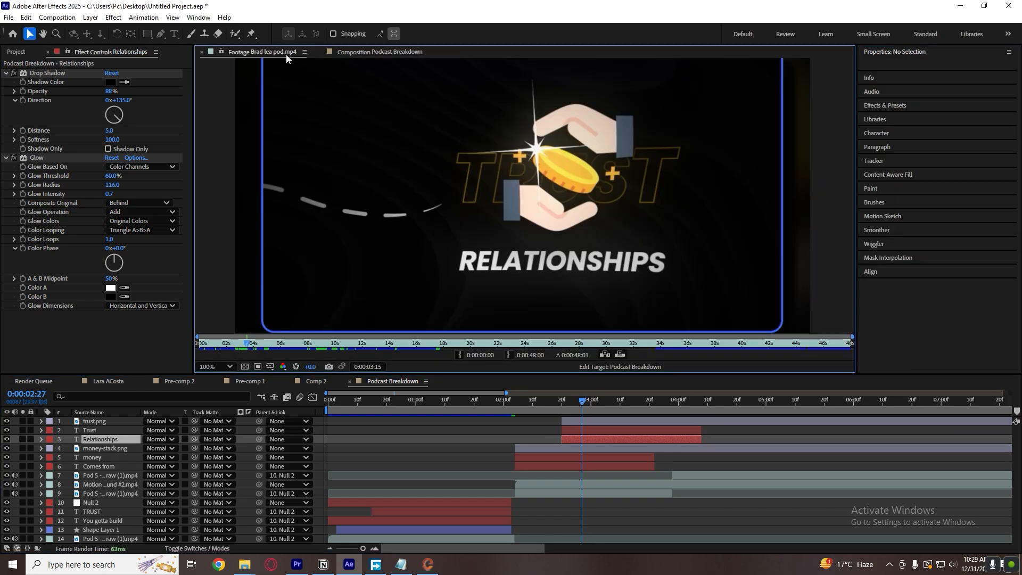
left_click(410, 49)
left_click(656, 245)
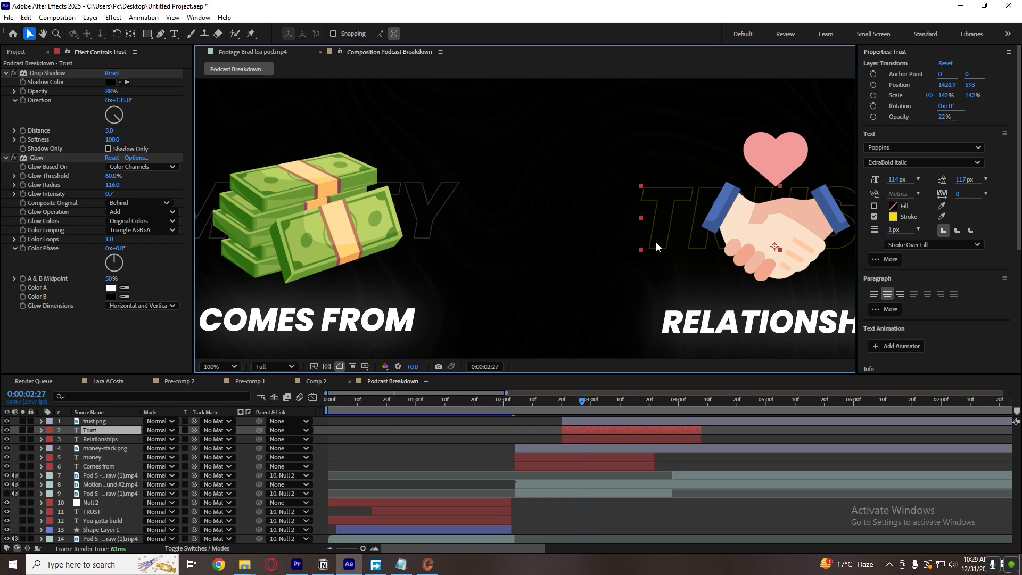
left_click(754, 416)
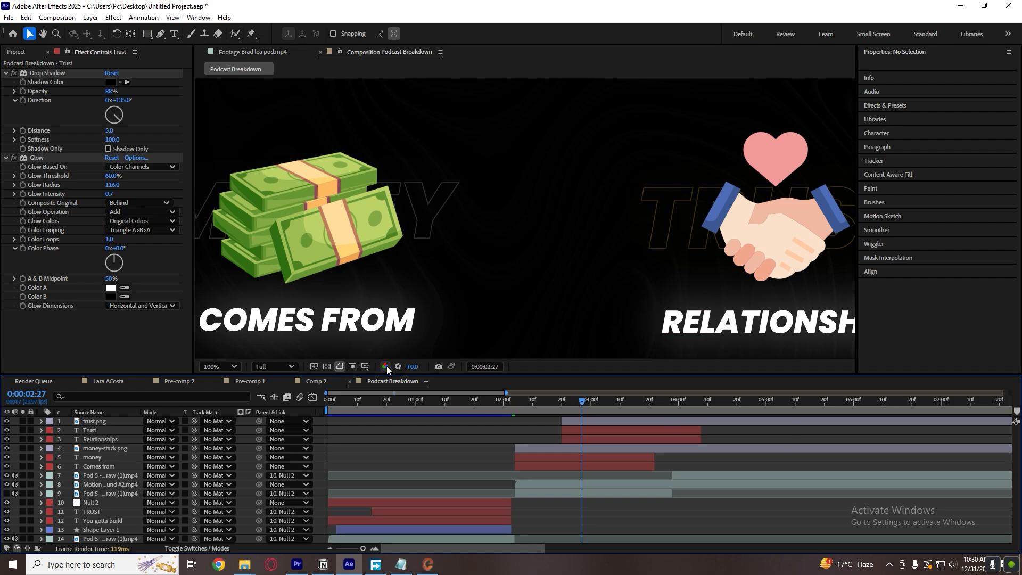
left_click(247, 368)
left_click(234, 367)
left_click(238, 154)
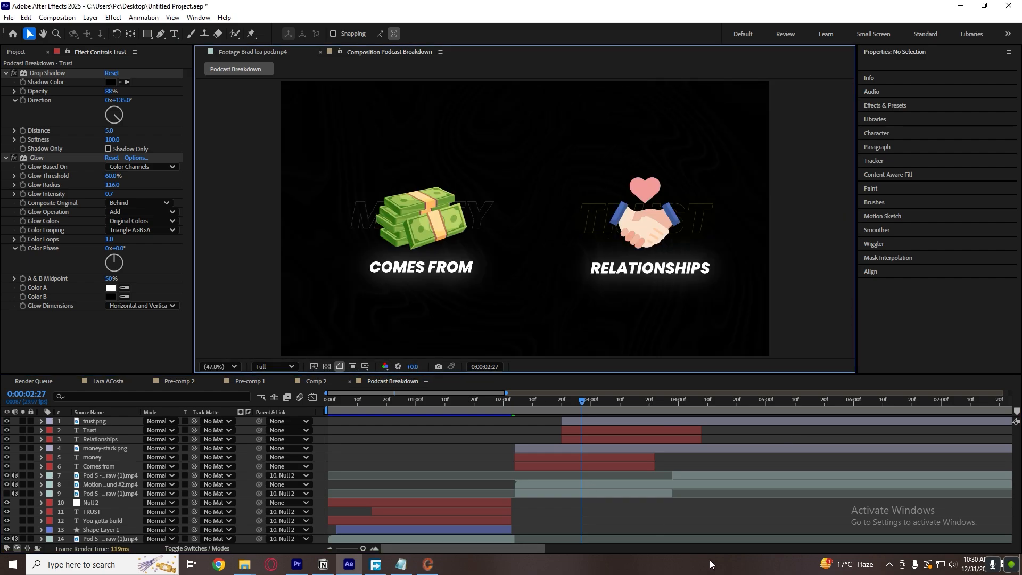
left_click(719, 476)
left_click(745, 450)
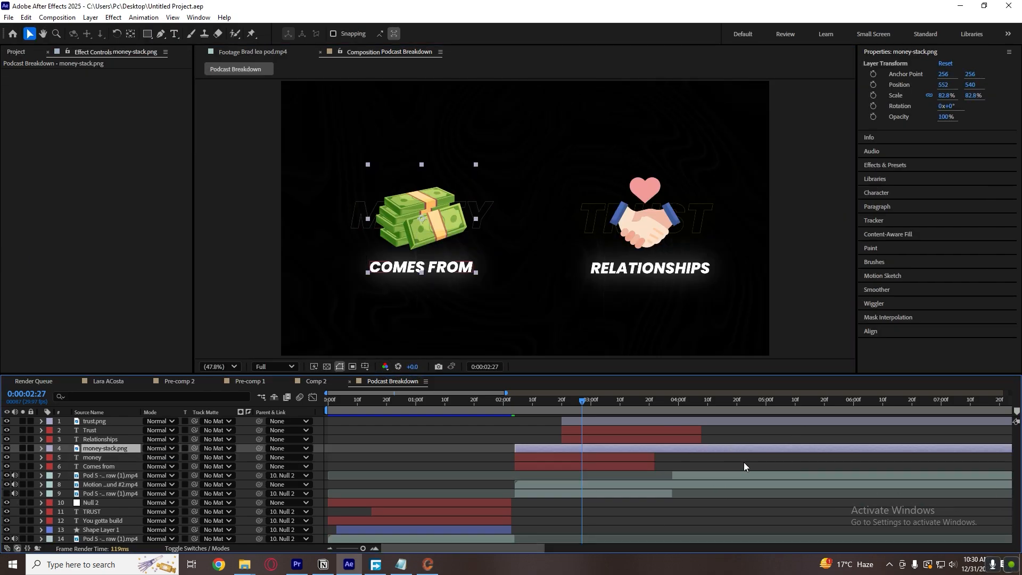
left_click(743, 462)
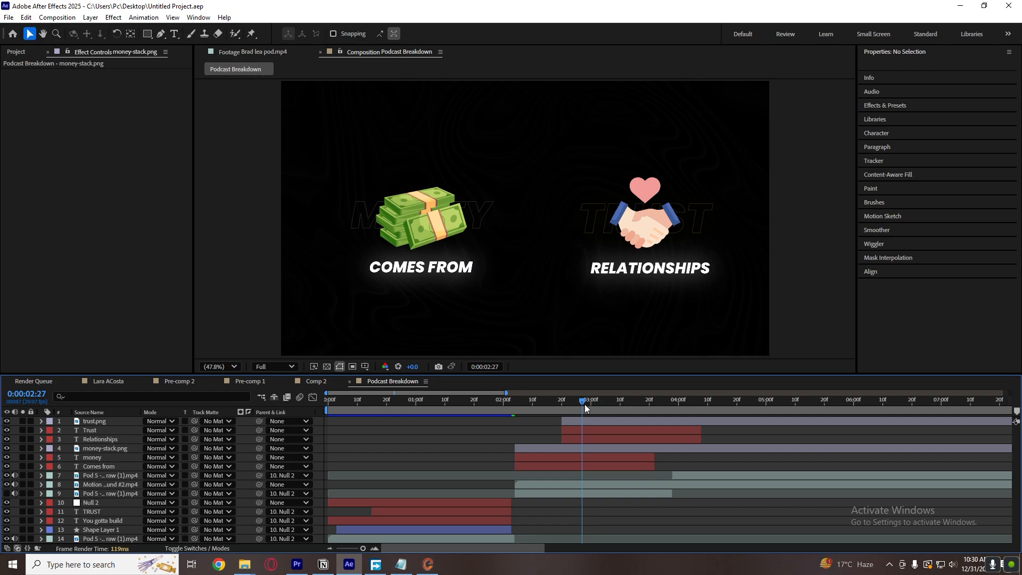
At 0:00:03:00, draw a wavy open path with the Pen tool from the money stack to the handshake.
mouse_move(585, 404)
left_mouse_down()
mouse_move(522, 407)
mouse_move(525, 423)
mouse_move(544, 403)
mouse_move(591, 401)
left_mouse_up()
left_click(160, 34)
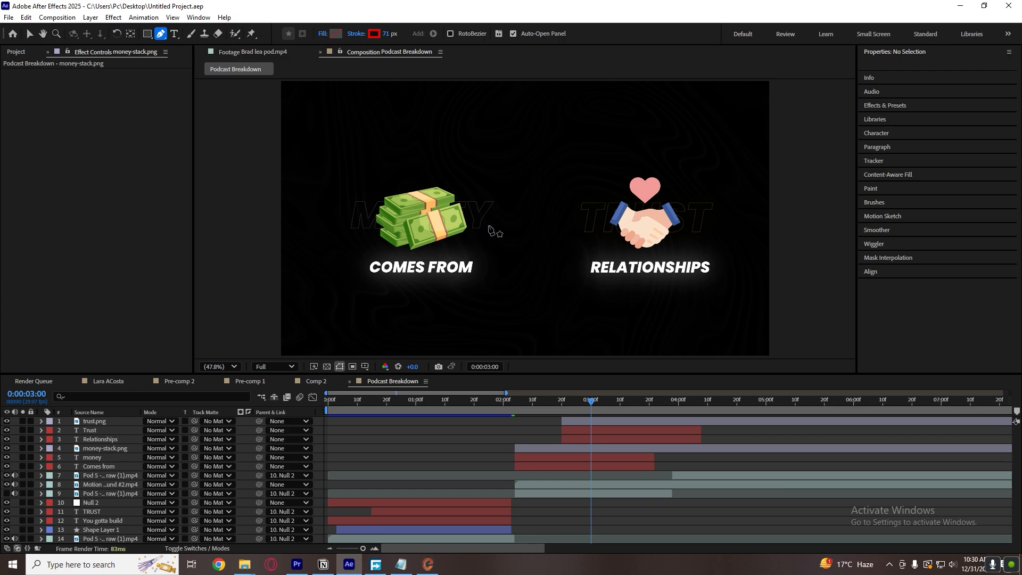
left_click(487, 224)
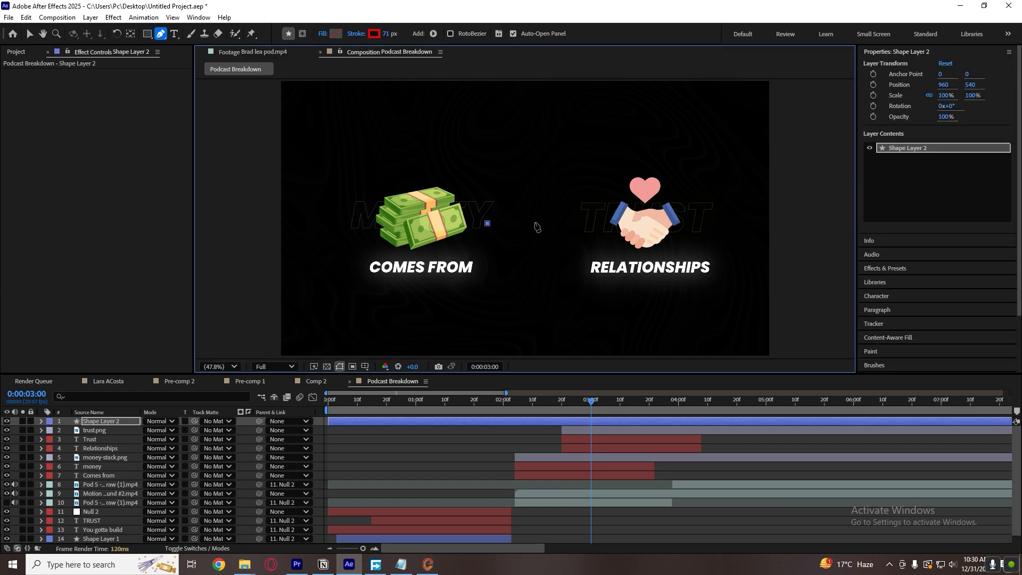
mouse_move(540, 222)
left_mouse_down()
mouse_move(550, 238)
mouse_move(594, 212)
left_mouse_up()
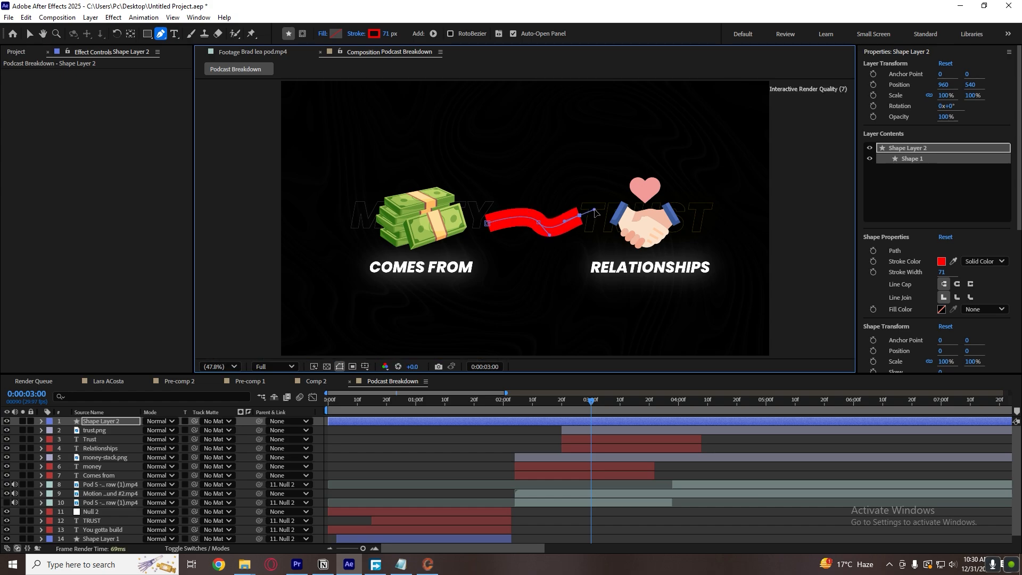
Reshape the wavy path by adjusting its points and curve handles.
key("v")
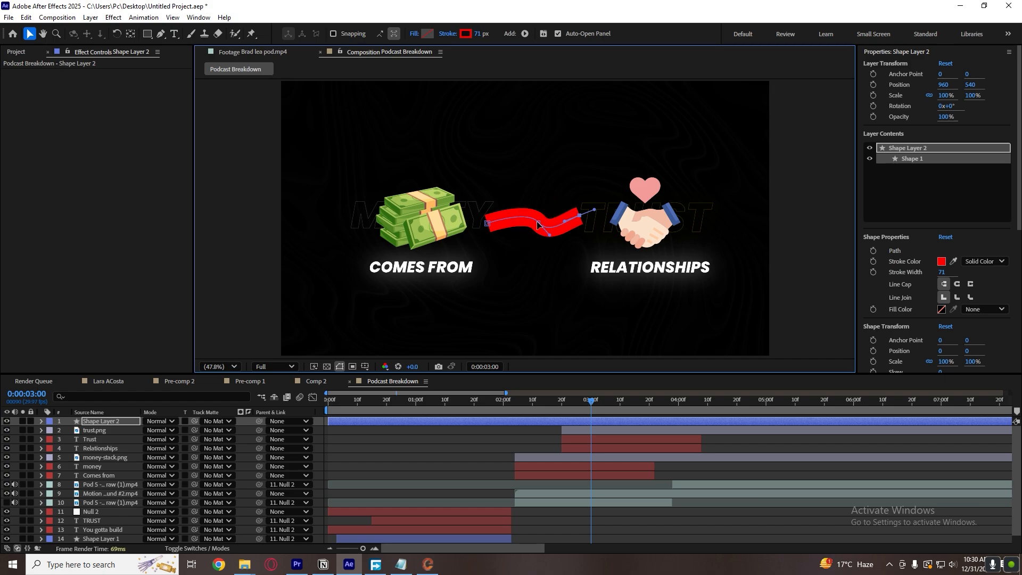
left_click_drag(537, 224, 488, 228)
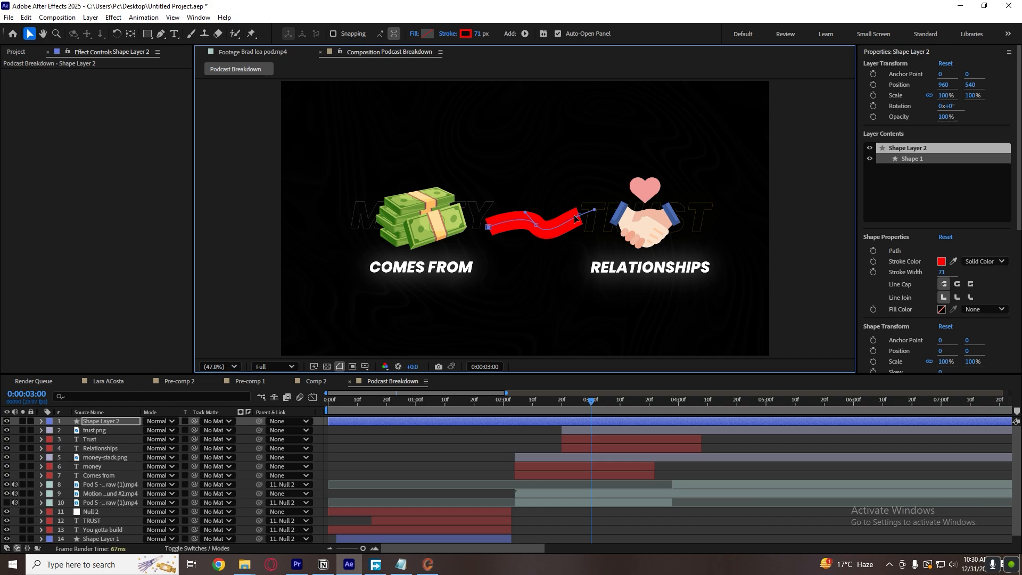
mouse_move(581, 219)
left_mouse_down()
mouse_move(543, 242)
mouse_move(548, 234)
left_mouse_up()
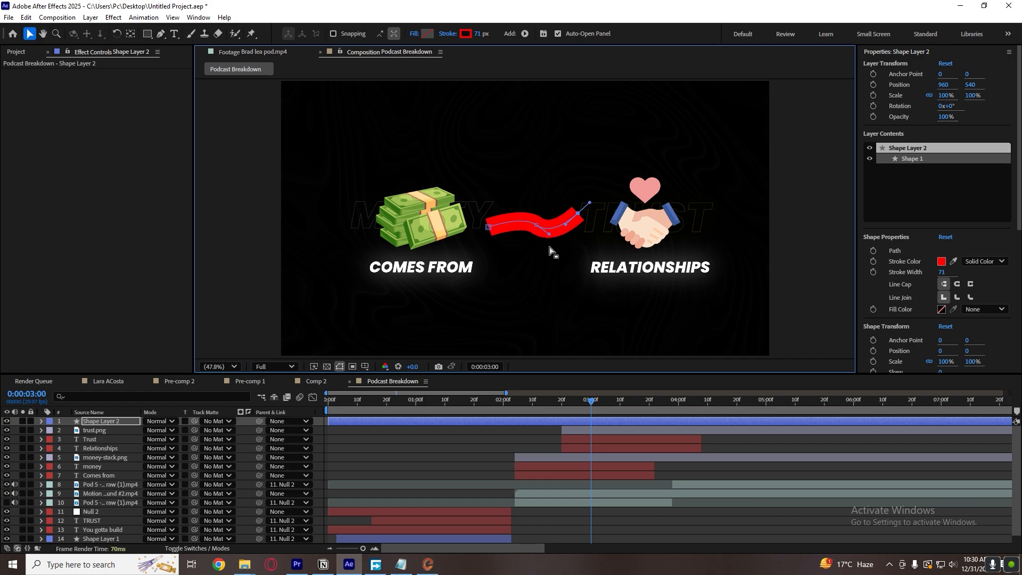
Thin the wavy connecting line's stroke to a width of 5.
left_click(941, 272)
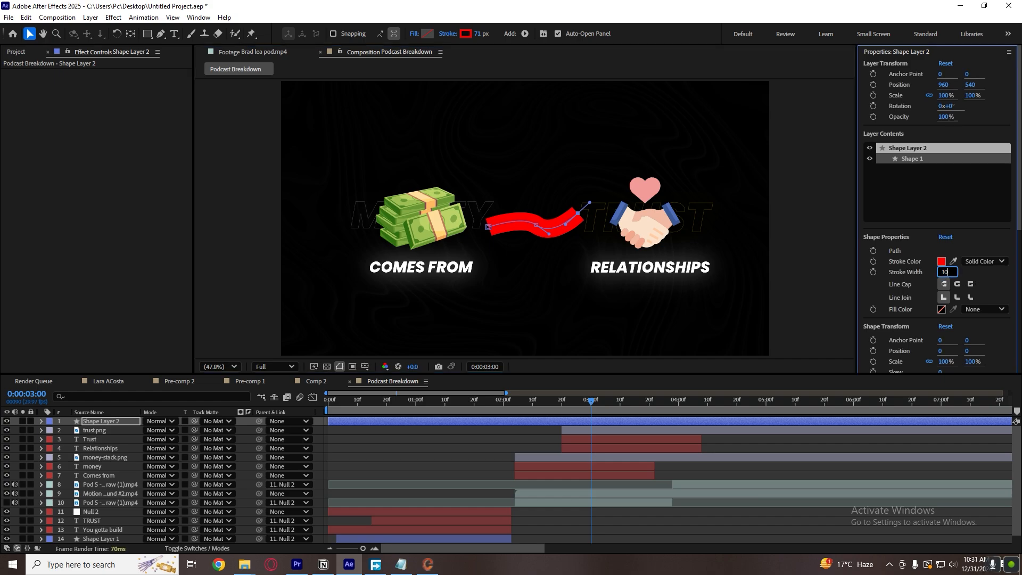
type("10")
key("Return")
left_click(941, 272)
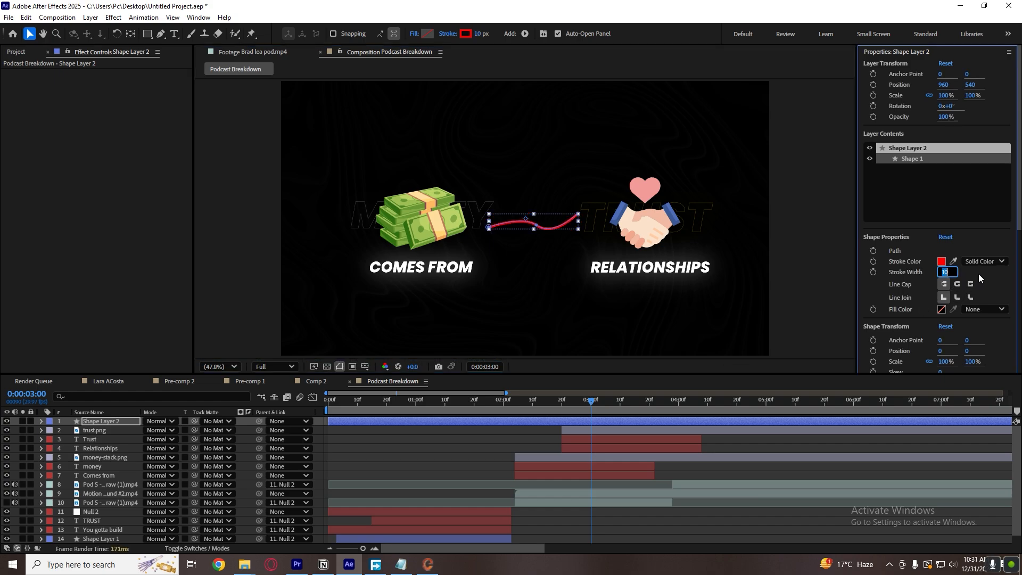
type("5")
key("Return")
left_click(694, 469)
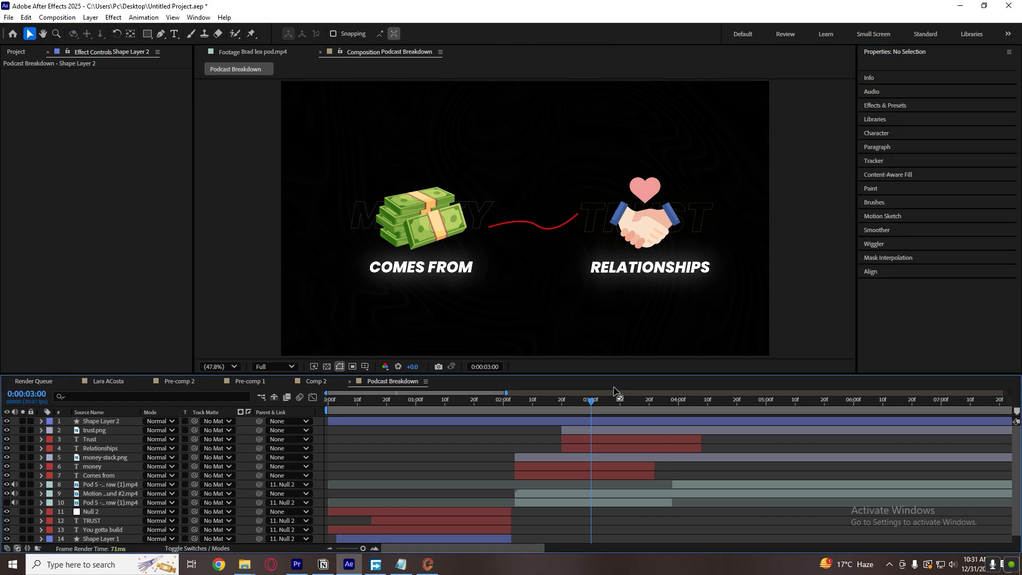
Fine-tune the middle point of the connecting line with the Pen tool to smooth its wave.
left_click(545, 222)
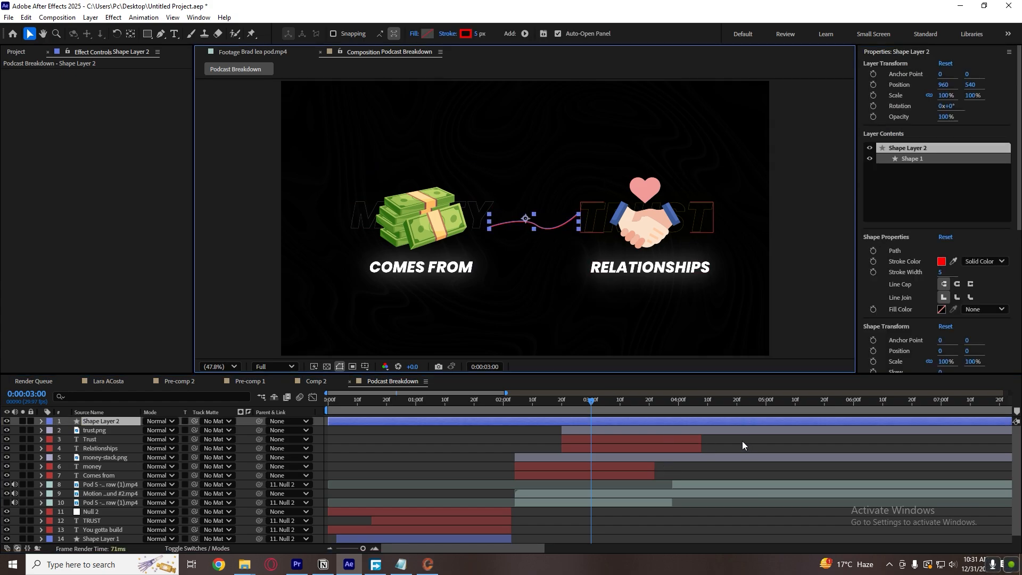
left_click(742, 441)
left_click(534, 228)
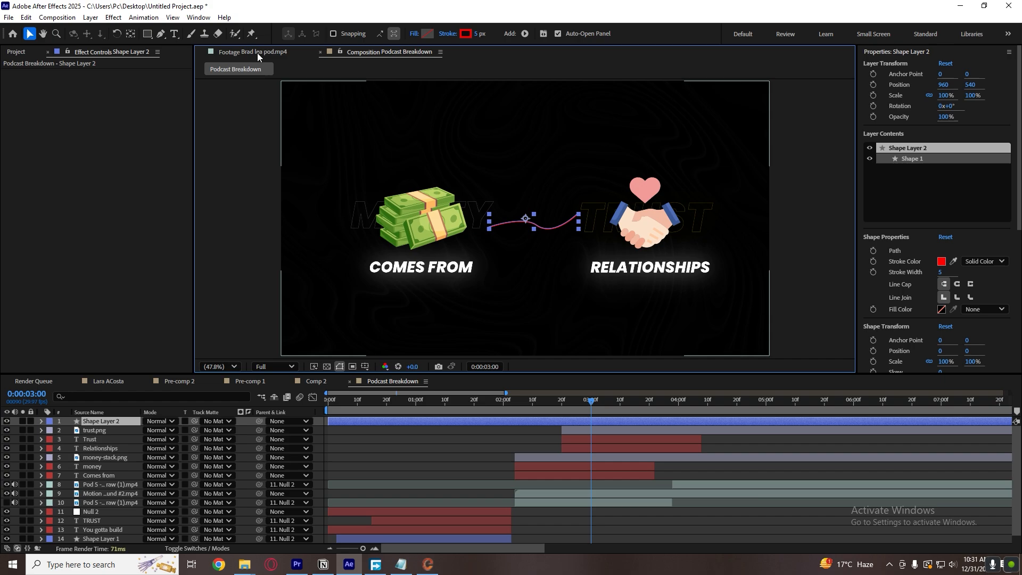
left_click(161, 33)
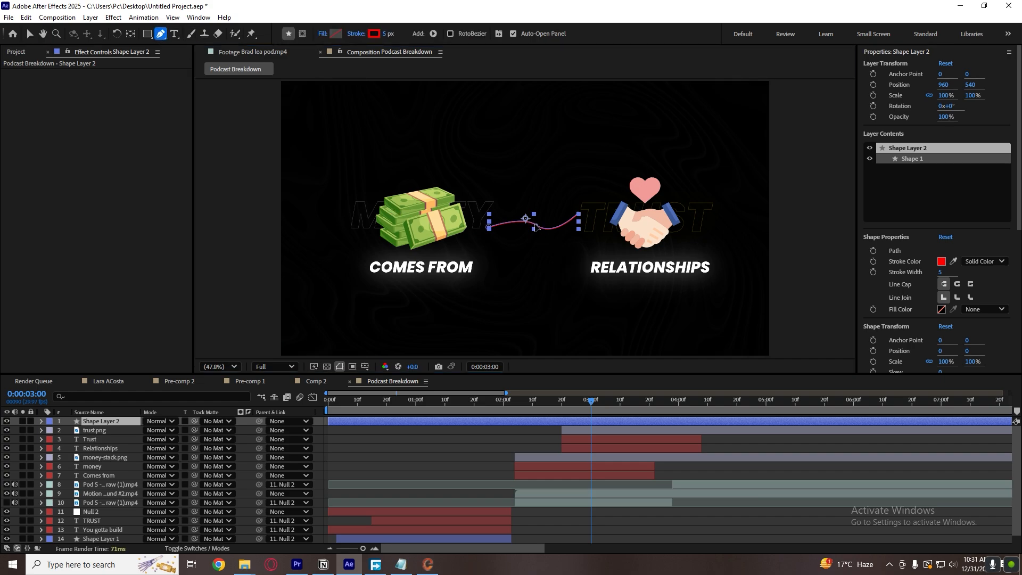
mouse_move(535, 225)
left_mouse_down()
mouse_move(548, 232)
mouse_move(537, 224)
mouse_move(571, 226)
mouse_move(581, 213)
mouse_move(532, 224)
left_mouse_up()
key("v")
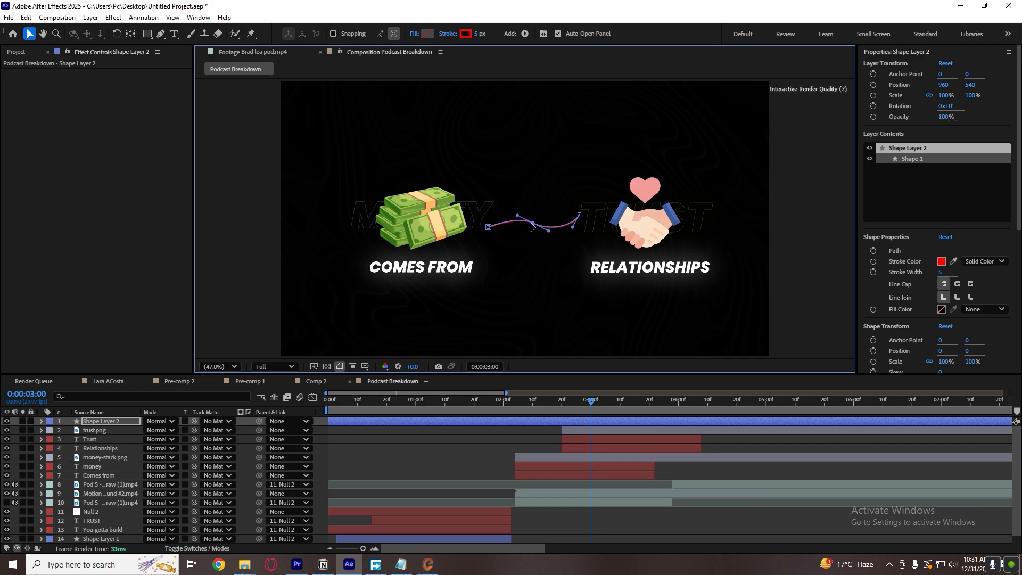
Shift the connecting line to X position 953.7 and refine its curve and end point near the handshake.
left_click(714, 443)
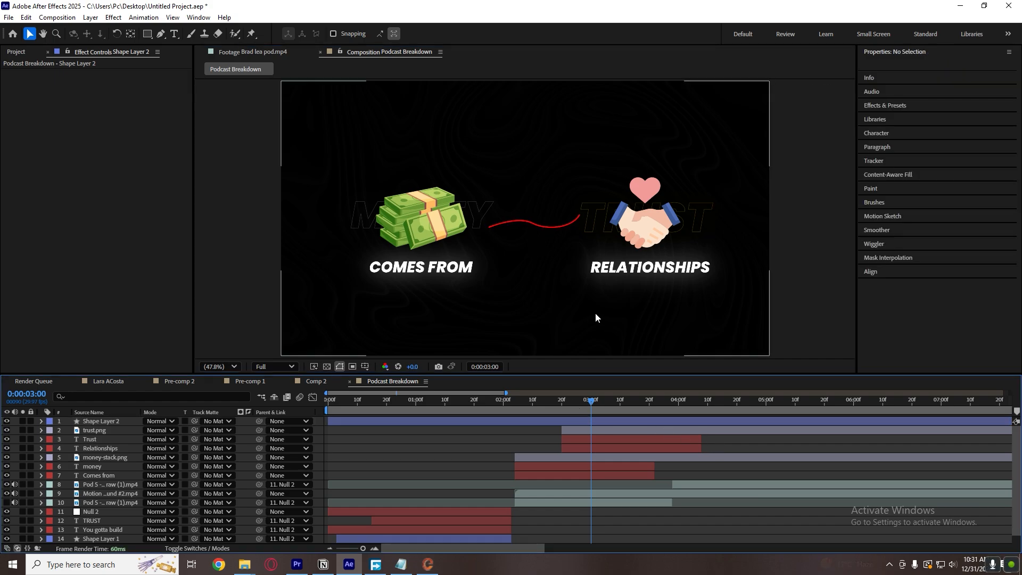
left_click(548, 226)
left_click_drag(549, 227, 545, 230)
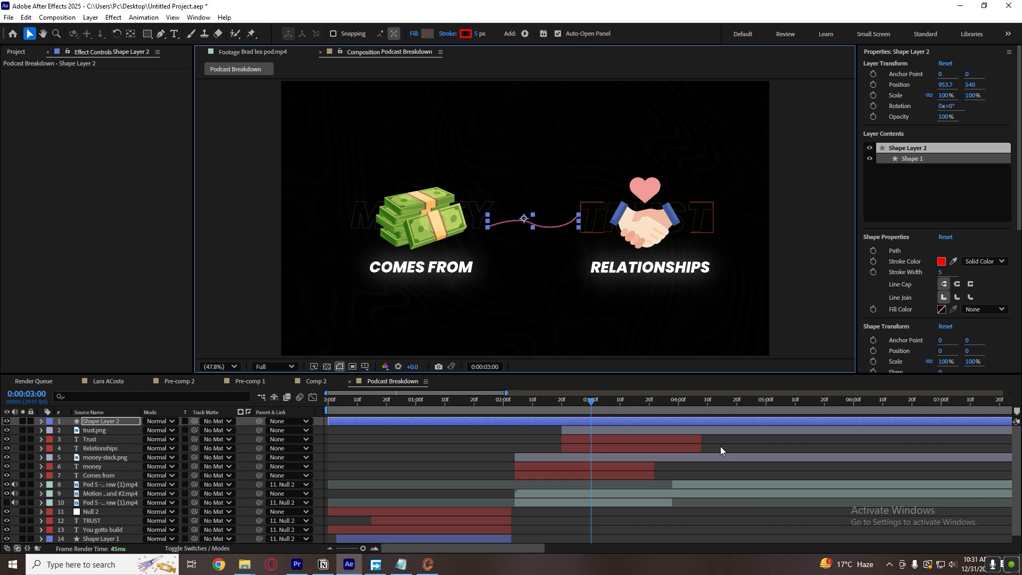
left_click(720, 446)
left_click(550, 229)
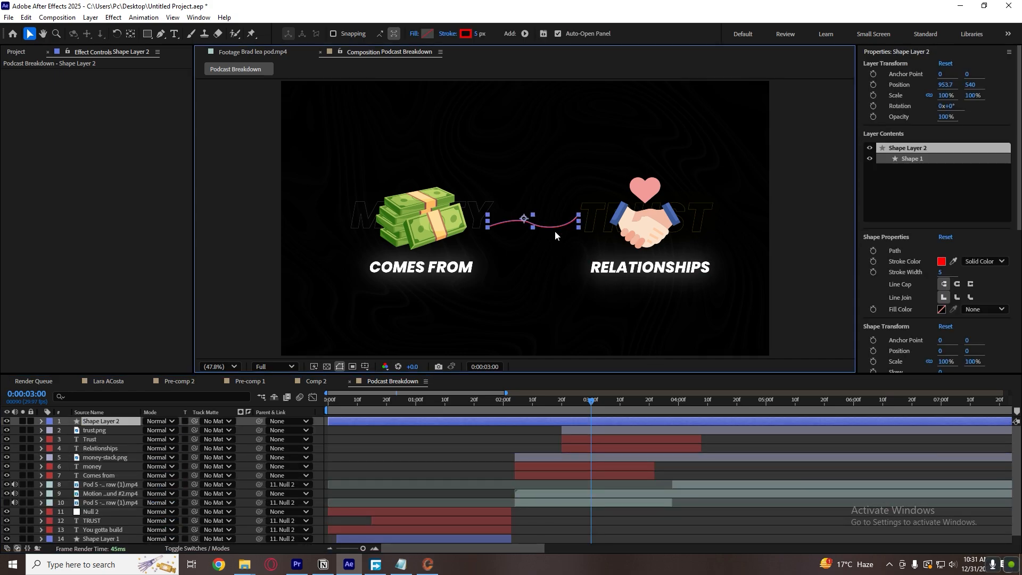
left_click(160, 34)
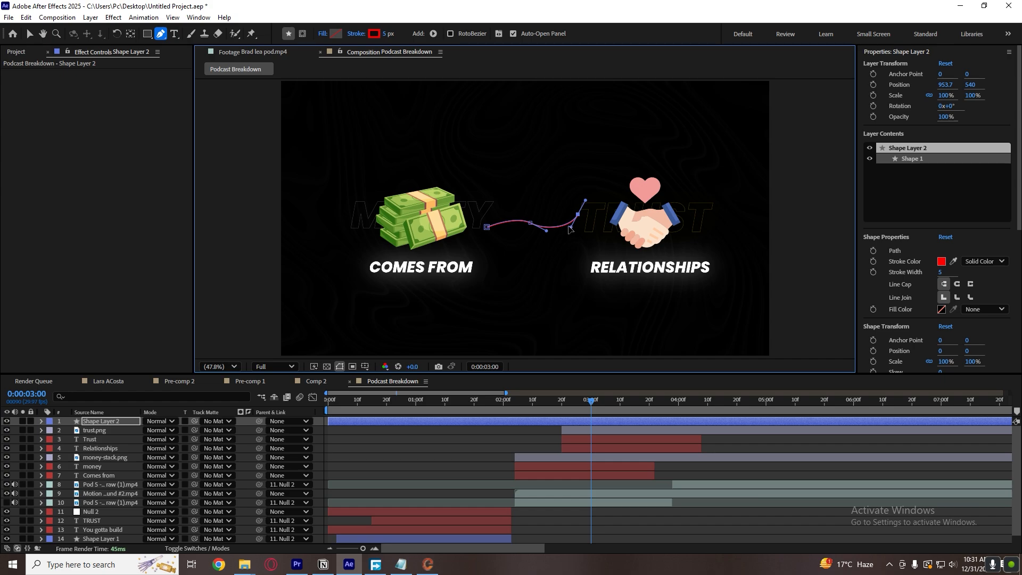
left_click_drag(569, 229, 533, 223)
left_click(736, 453)
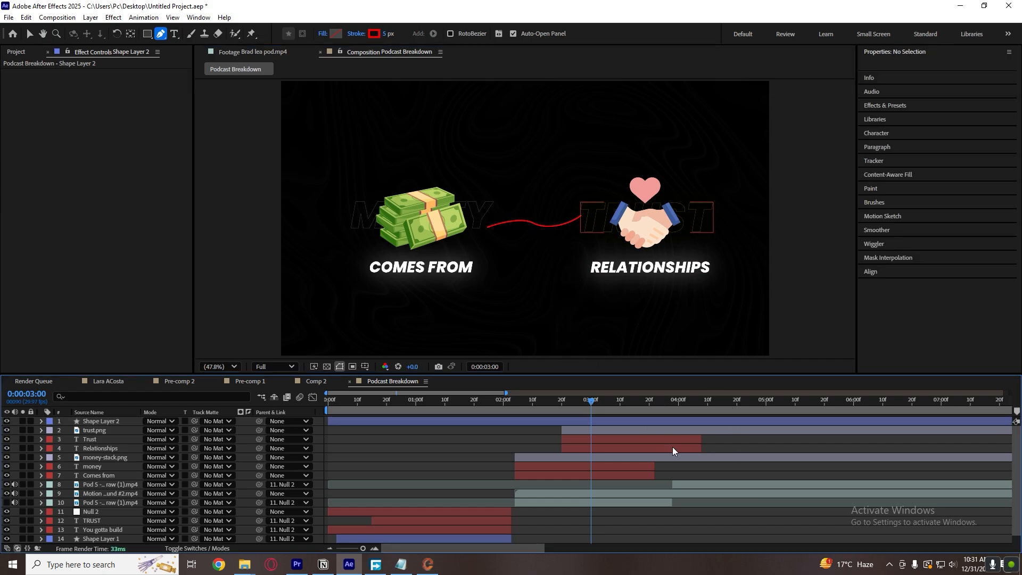
Split the connecting line layer at 0:00:02:20 and delete the earlier part so the line starts there.
key("s")
key("s")
left_click_drag(592, 403, 561, 405)
left_click(560, 424)
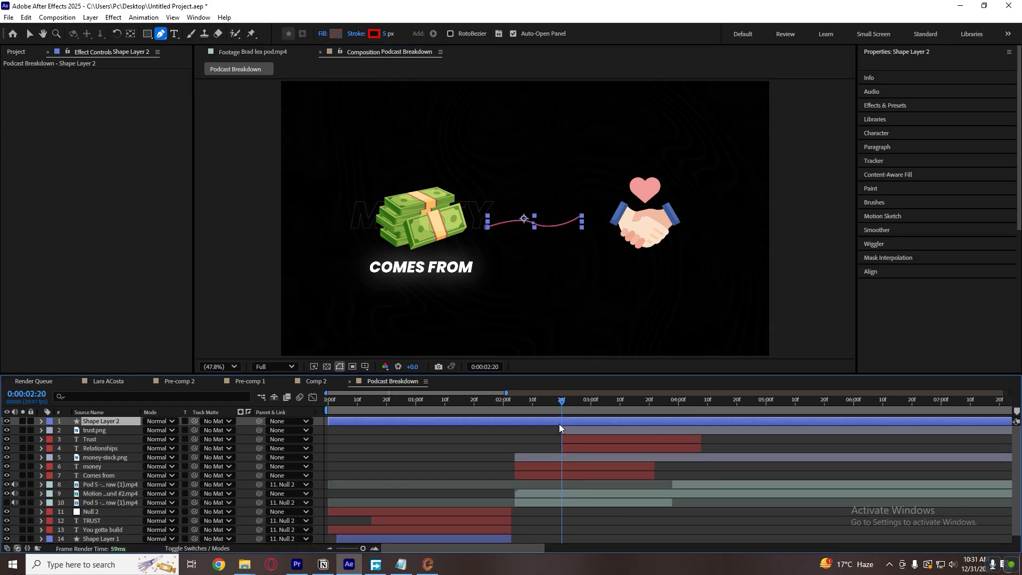
key("ctrl+shift+d")
left_click(549, 431)
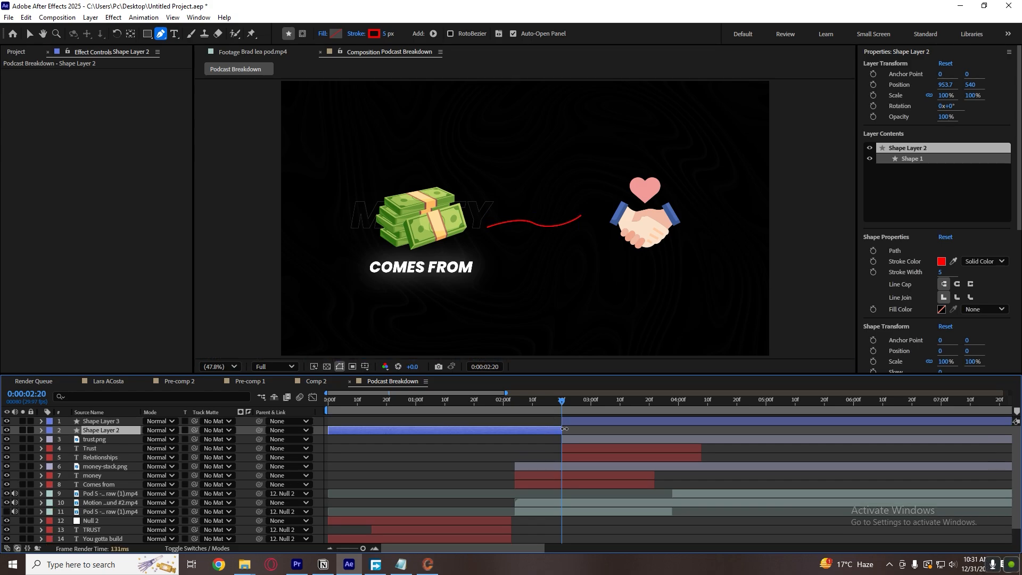
key("Delete")
left_click(600, 424)
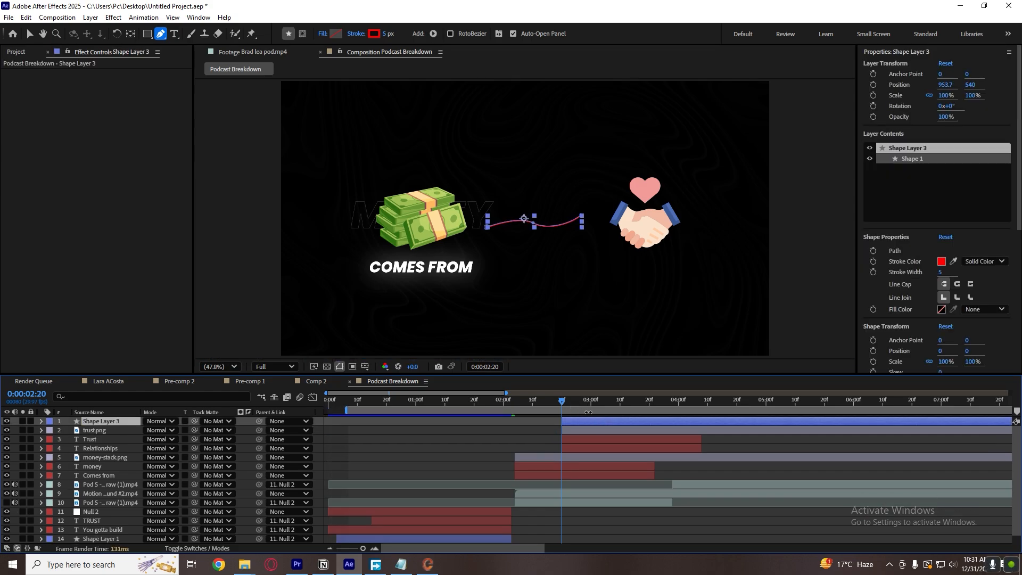
Search the effects and presets for "trim" and apply the Trim path (lines) preset to the connecting line layer.
key("space")
key("space")
left_click(42, 421)
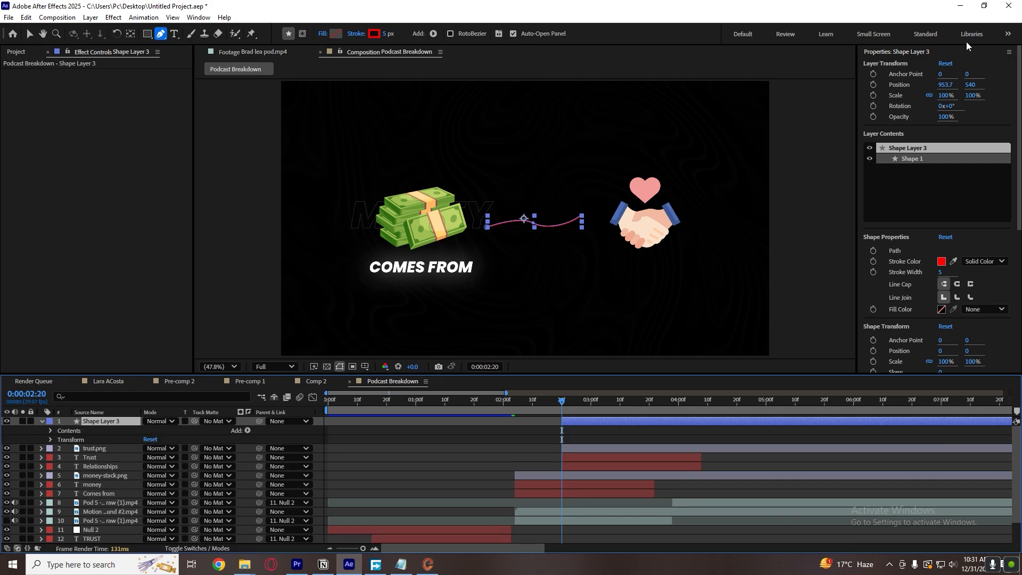
left_click(916, 54)
left_click(912, 94)
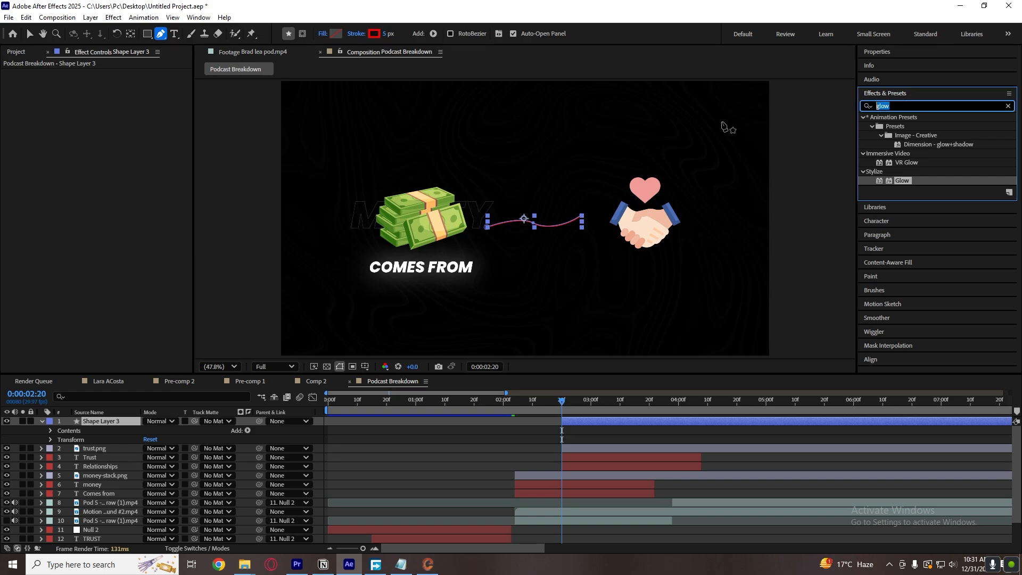
type("trim")
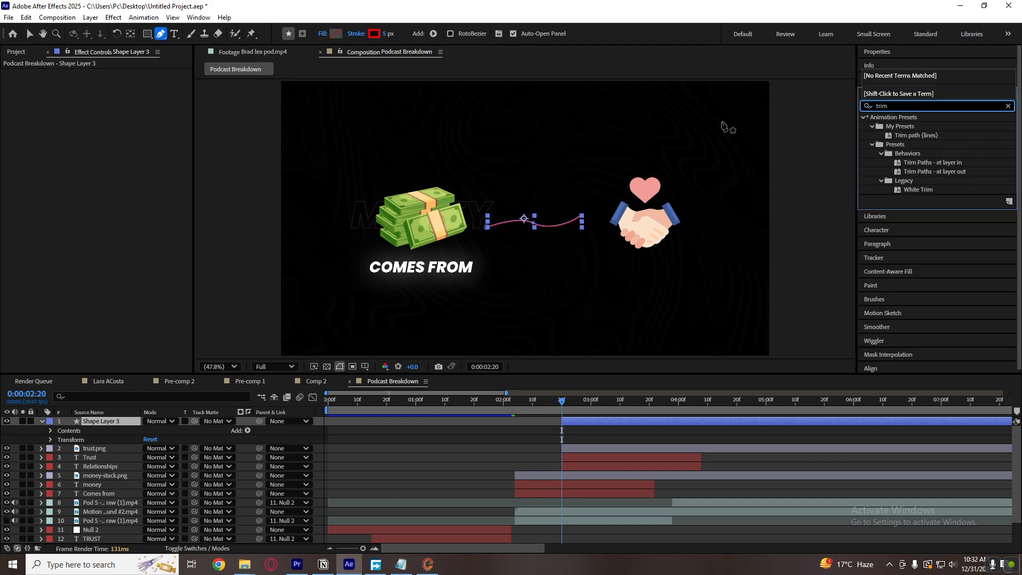
left_click_drag(916, 135, 611, 422)
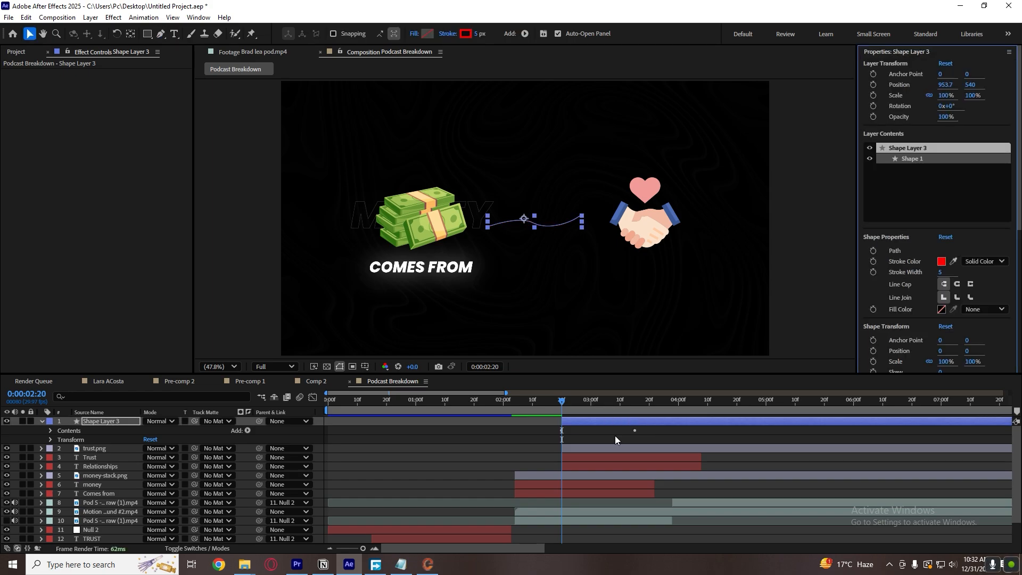
Reveal the connecting line's Trim Paths End keyframes and preview the line animation from 0:00:02:12.
left_click(614, 432)
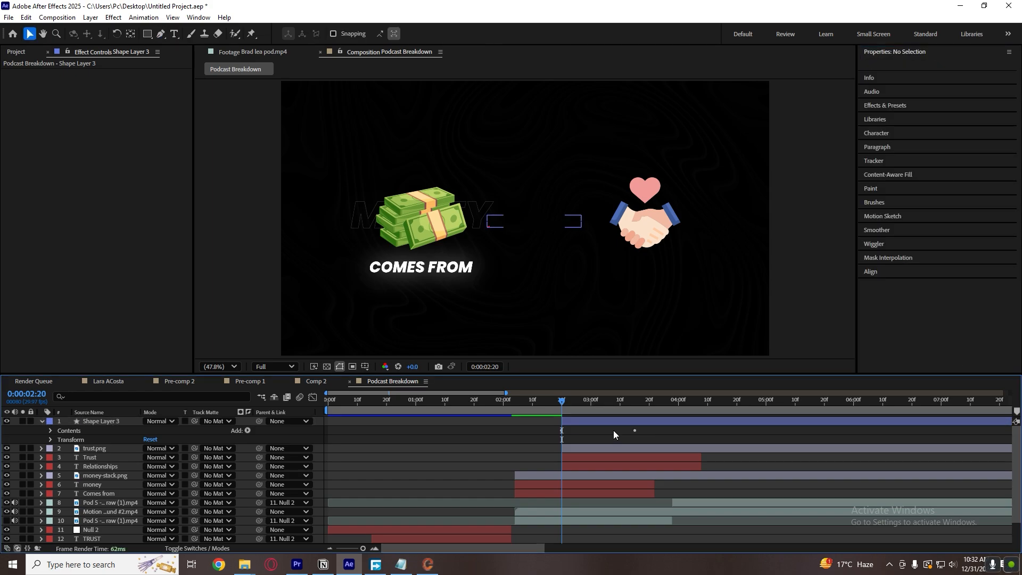
key("u")
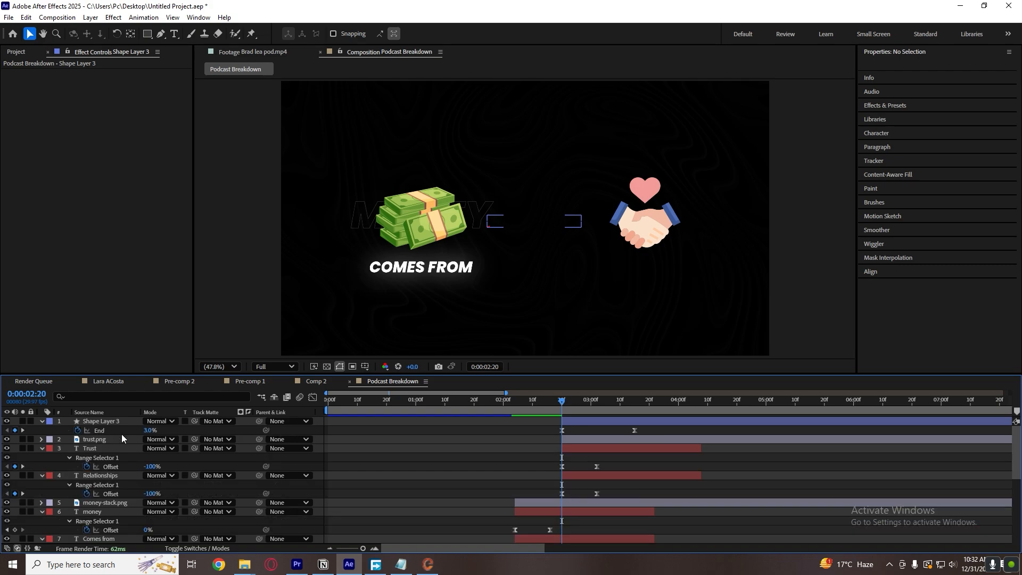
key("u")
key("u")
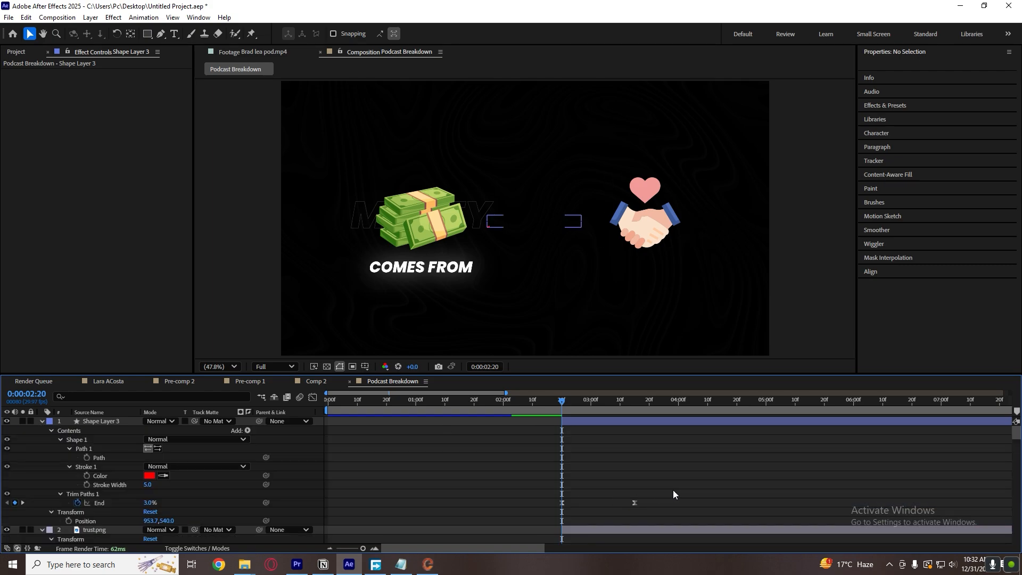
left_click_drag(673, 490, 432, 525)
left_click(506, 485)
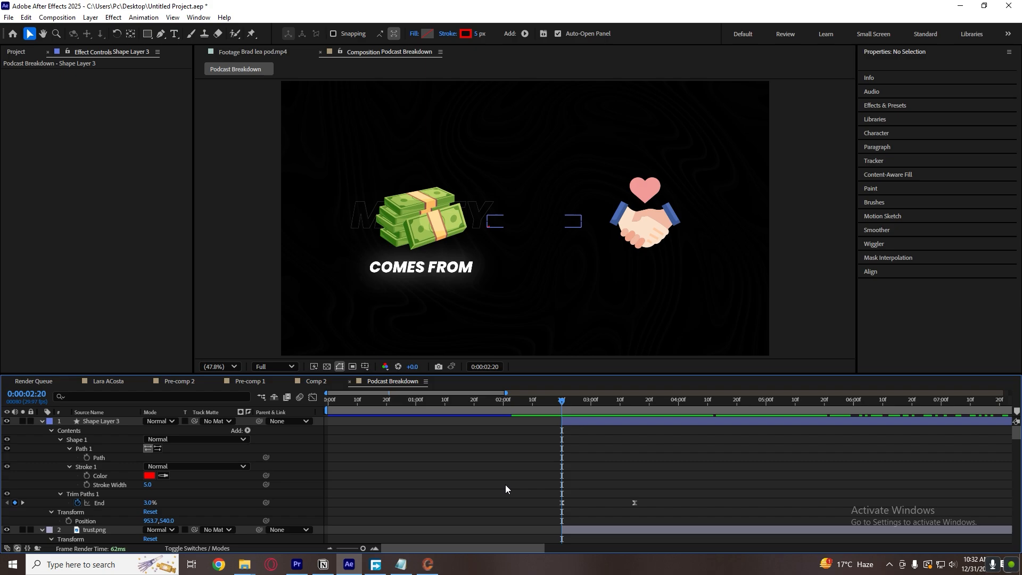
left_click_drag(326, 410, 349, 410)
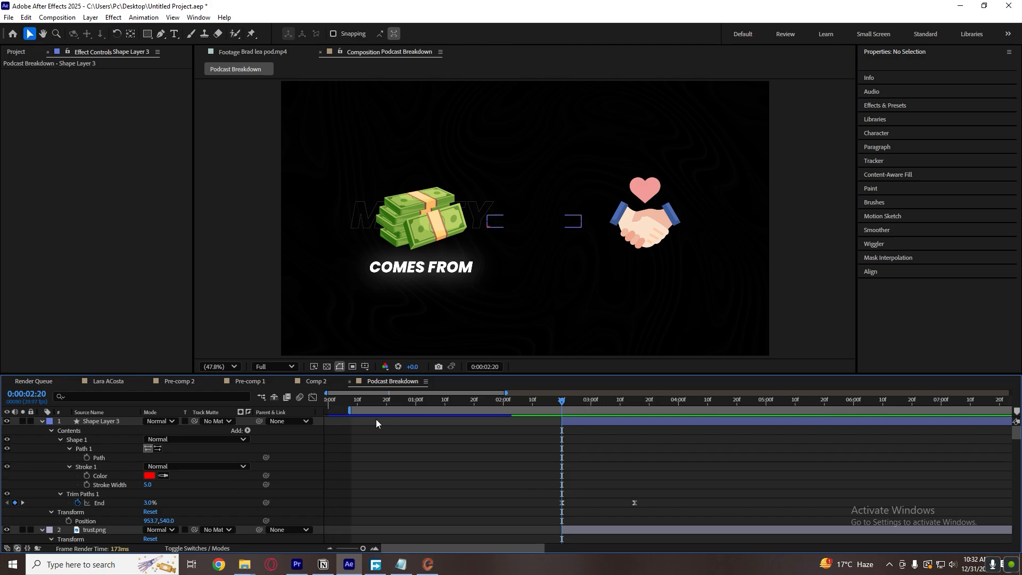
key("ctrl+z")
left_click_drag(561, 402, 538, 408)
key("space")
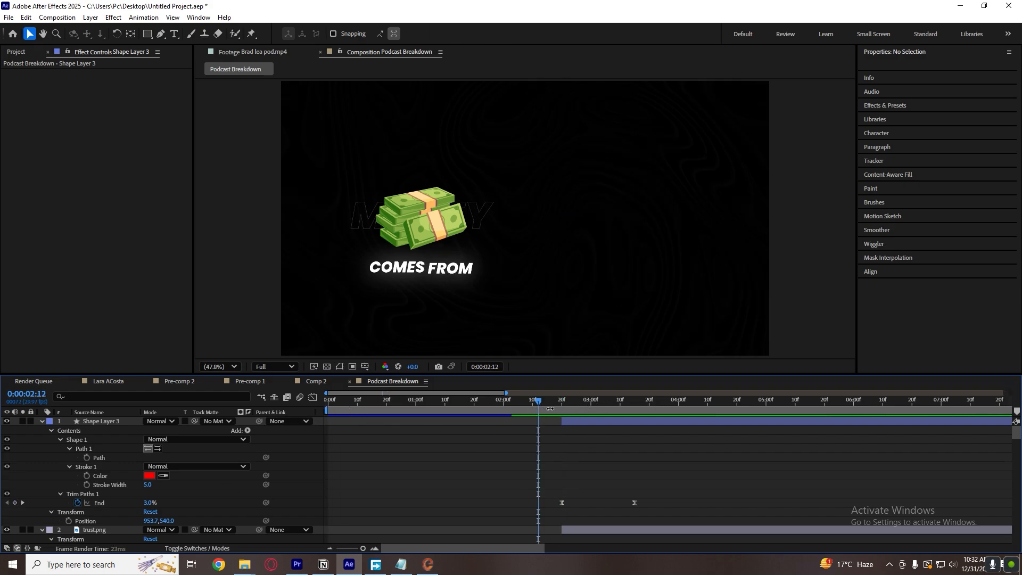
Slow the line's drawing animation by moving its last End keyframe to about 0:00:03:24, checking the timing in playback.
left_click(561, 403)
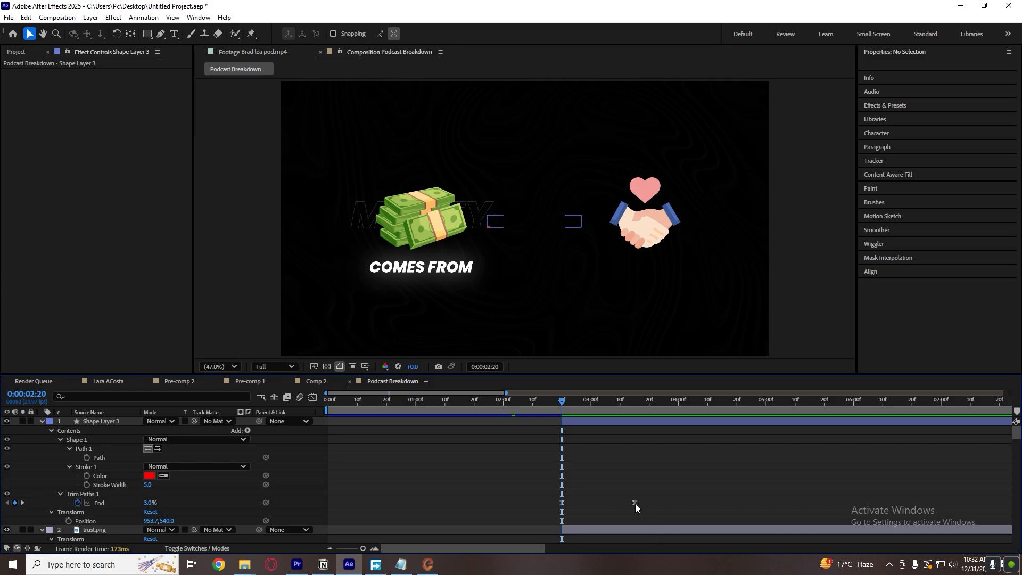
left_click_drag(634, 502, 688, 503)
left_click_drag(567, 404, 550, 405)
key("space")
key("space")
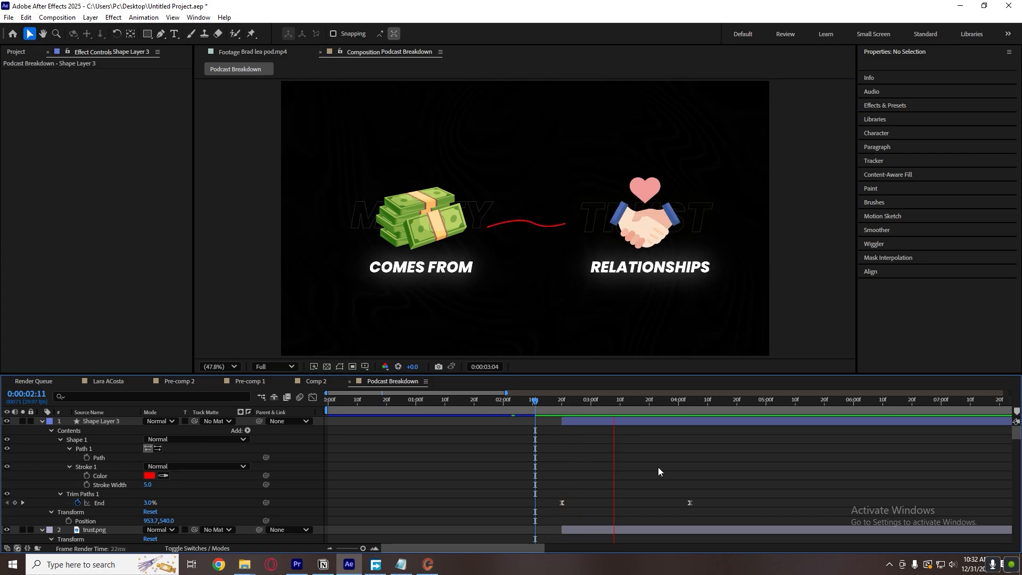
left_click_drag(688, 503, 660, 502)
left_click(545, 406)
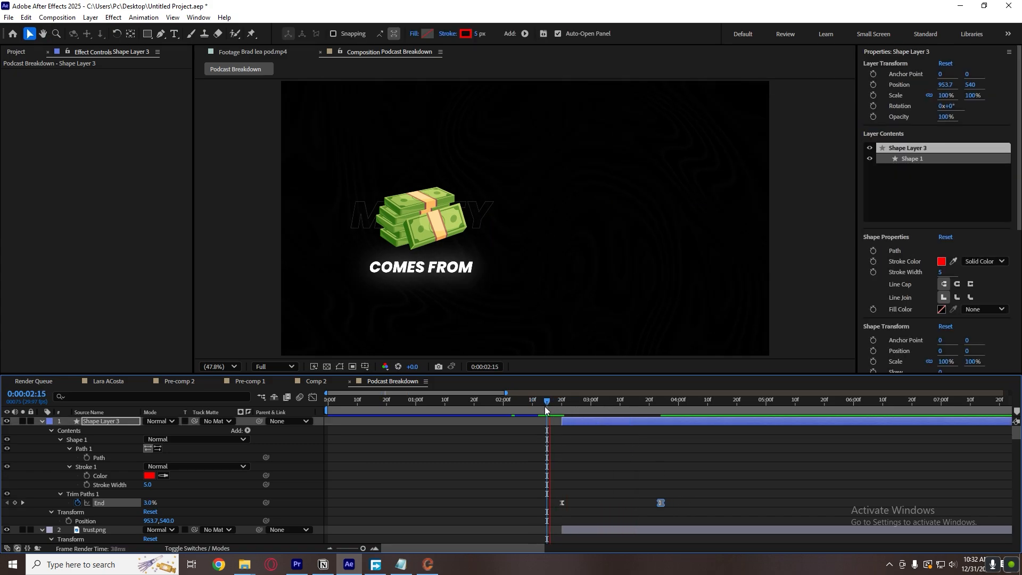
key("space")
left_click(657, 443)
key("u")
Expand the line layer's contents, go to 0:00:03:18 and compare the line with the one in the reference footage.
left_click(565, 407)
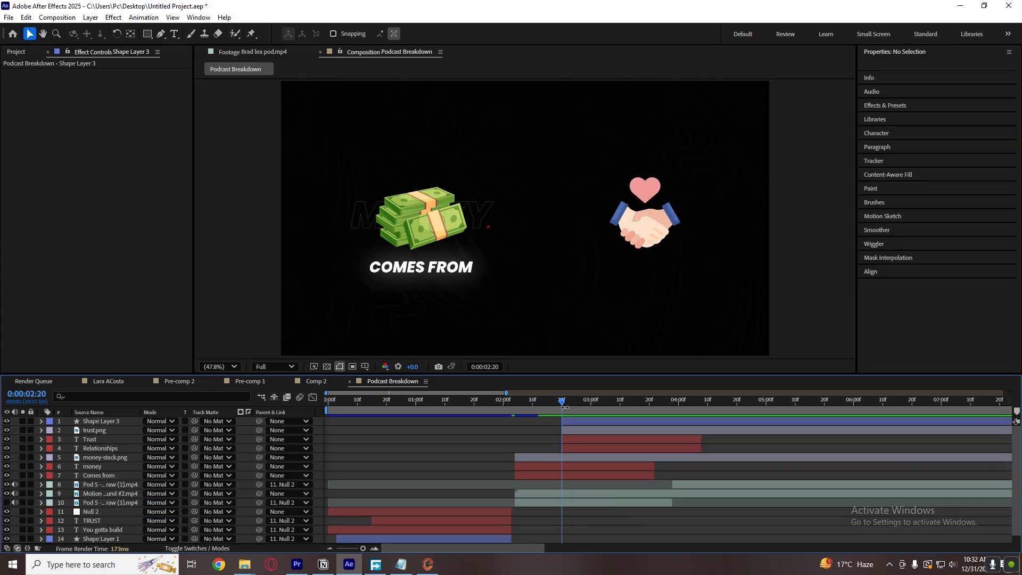
left_click(565, 421)
left_click(41, 419)
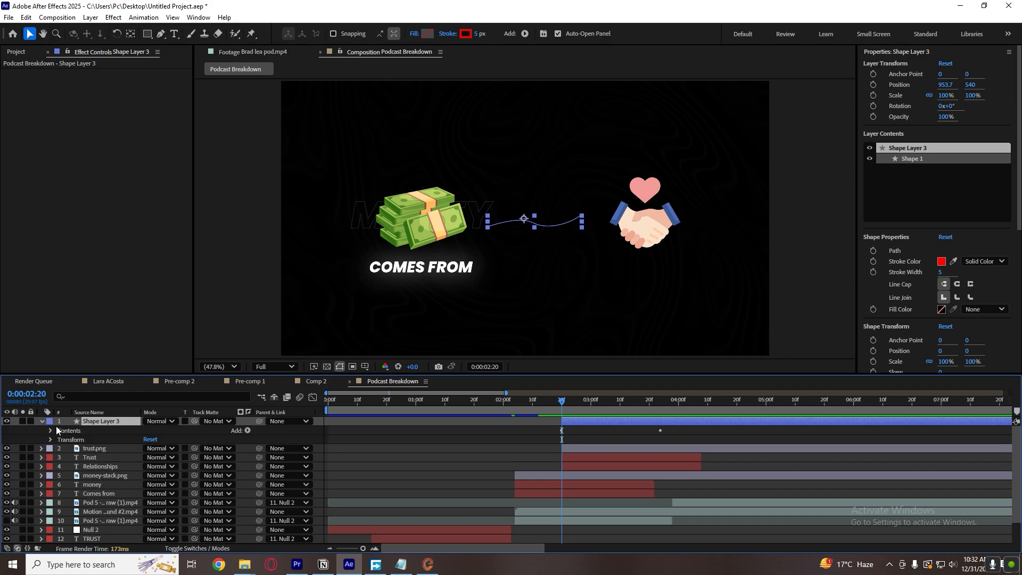
left_click(52, 430)
left_click_drag(566, 400, 644, 399)
left_click(250, 53)
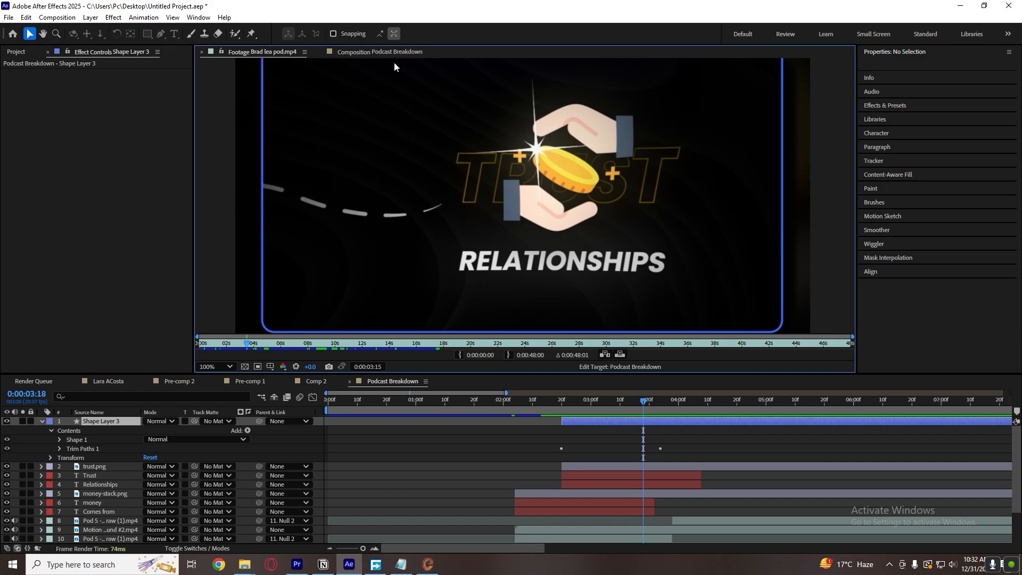
left_click(380, 52)
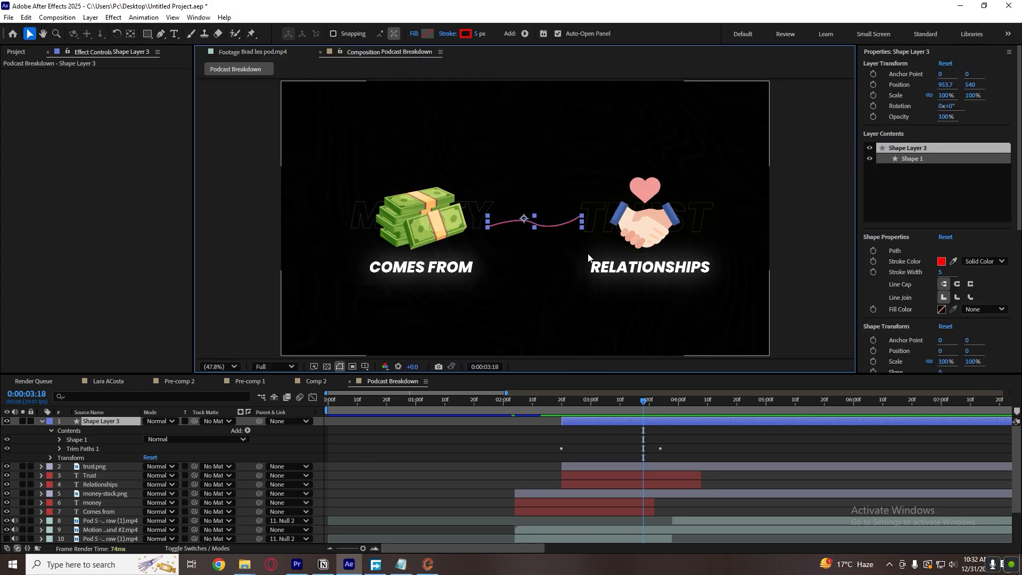
Expand Shape 1 of the connecting line layer and reveal its Stroke 1 properties.
left_click(574, 434)
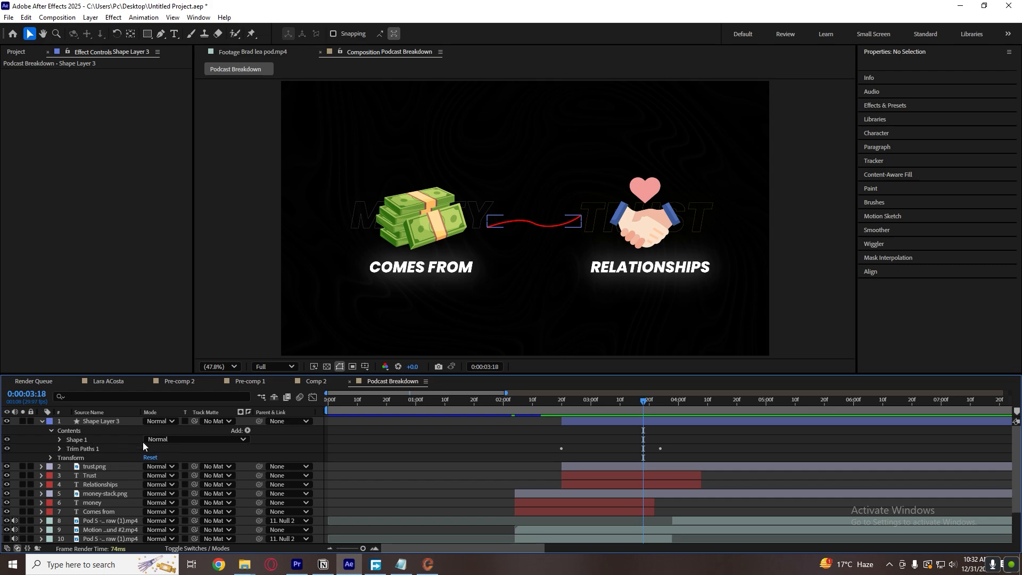
left_click(60, 440)
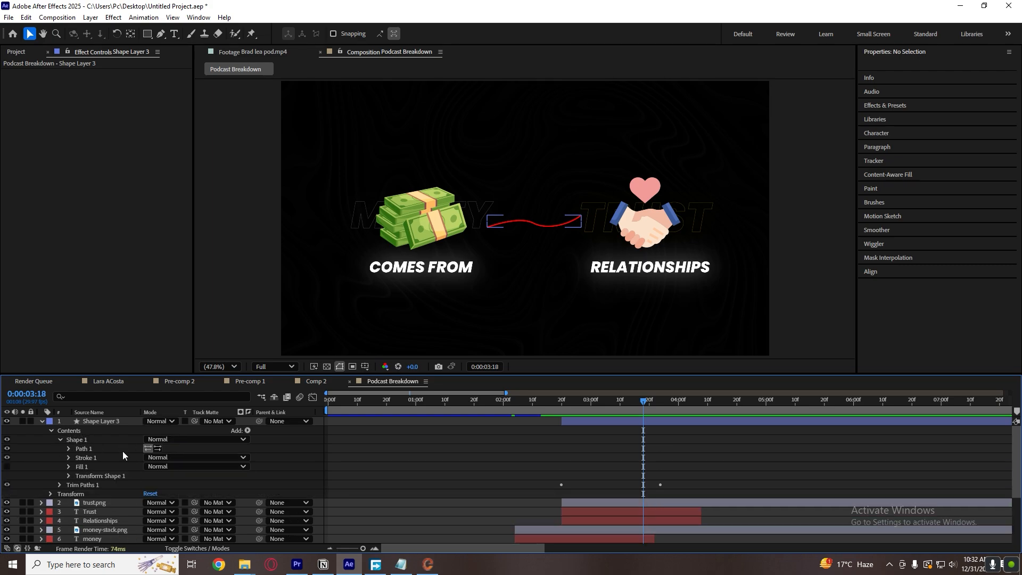
left_click(81, 459)
left_click(69, 459)
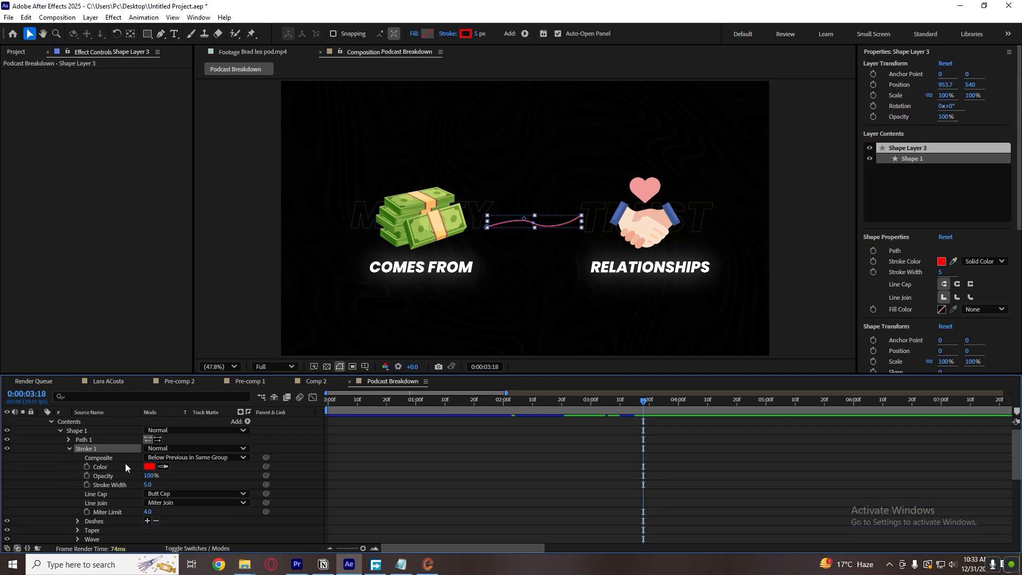
scroll(125, 463, "down", 1)
scroll(123, 470, "up", 1)
left_click(174, 486)
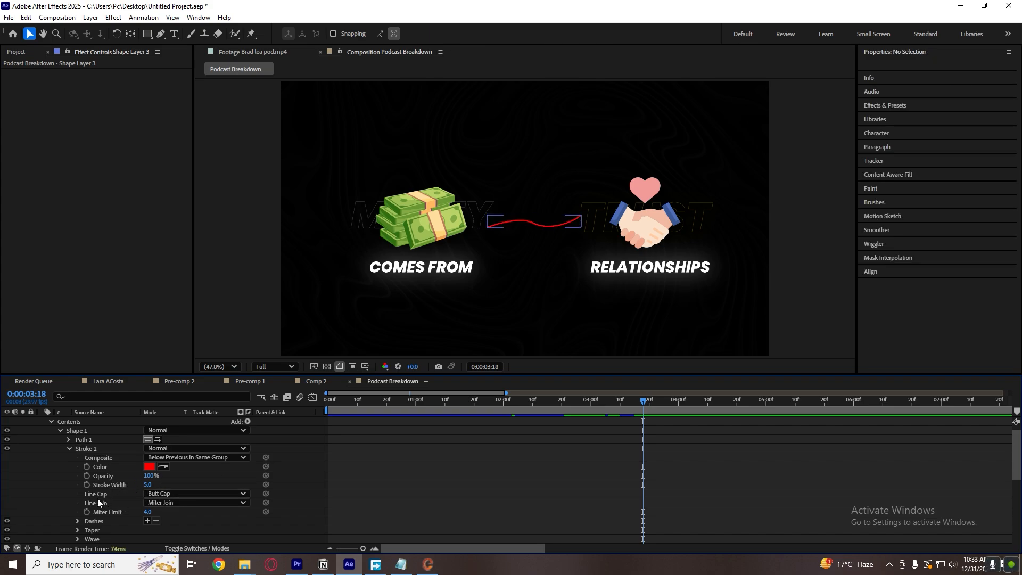
Set the connecting line's stroke to Round Cap and Round Join, and inspect the line ends up close.
left_click(165, 493)
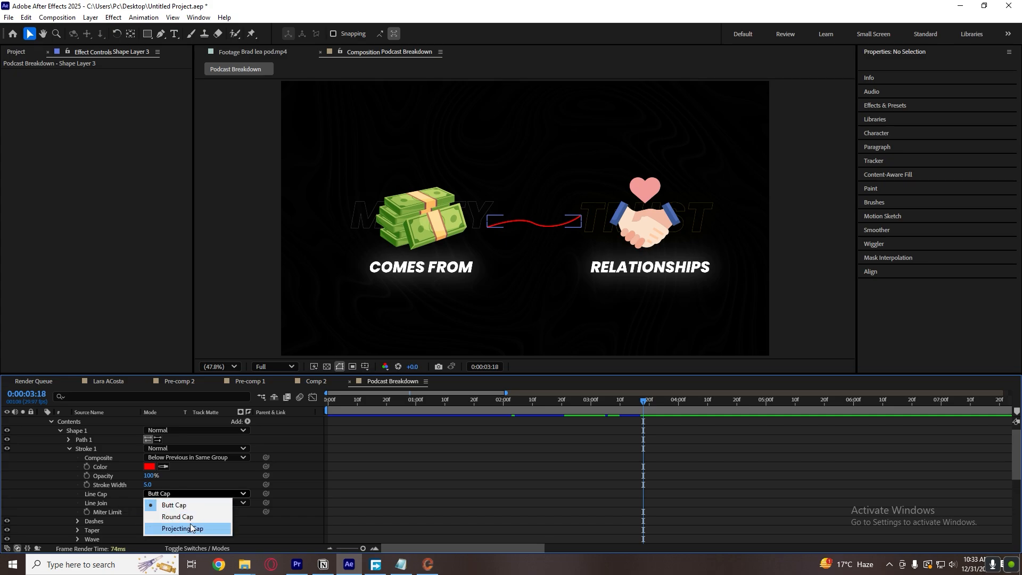
left_click(190, 517)
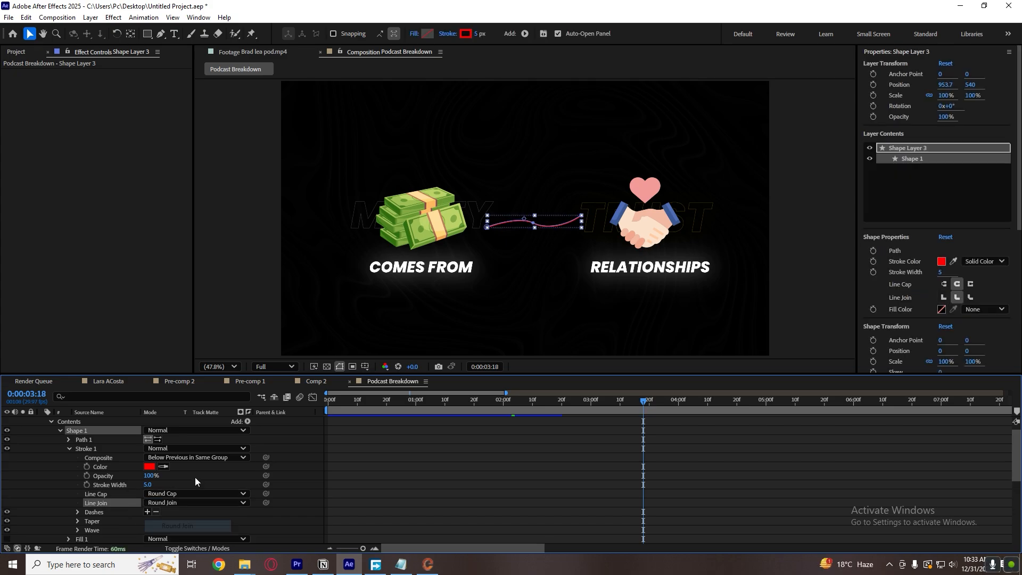
scroll(582, 221, "up", 6)
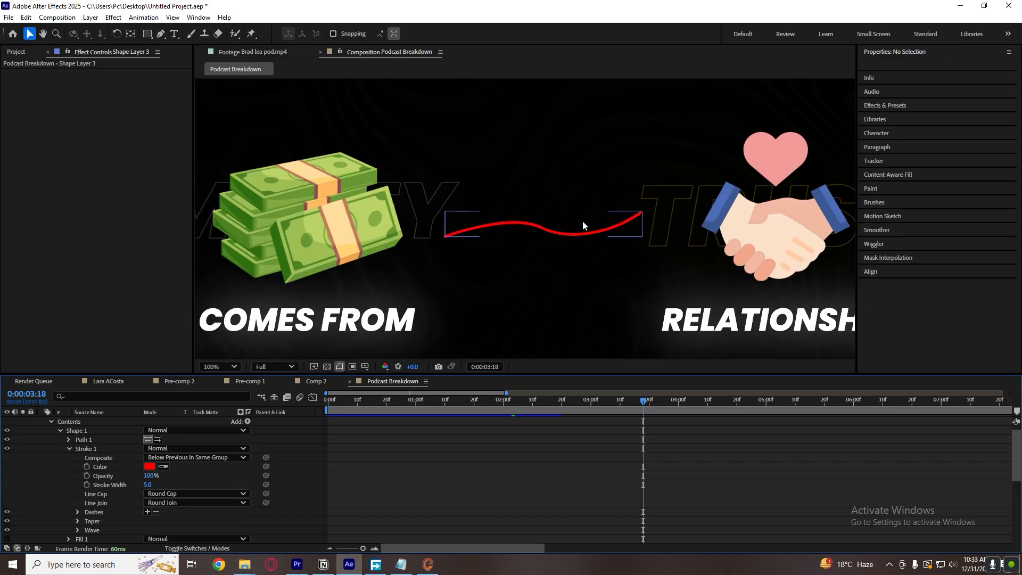
scroll(674, 213, "down", 6)
scroll(673, 221, "up", 4)
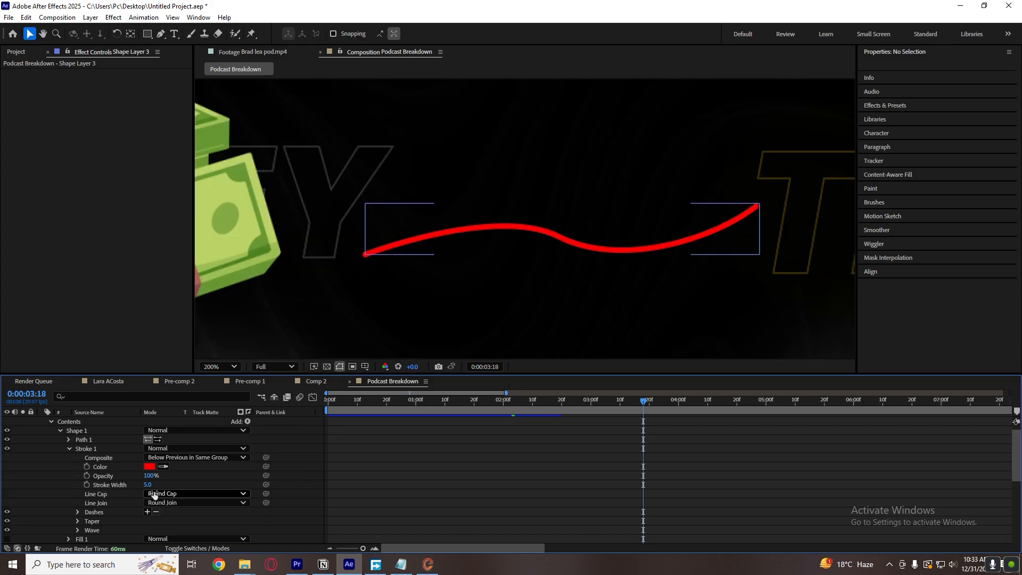
left_click(129, 505)
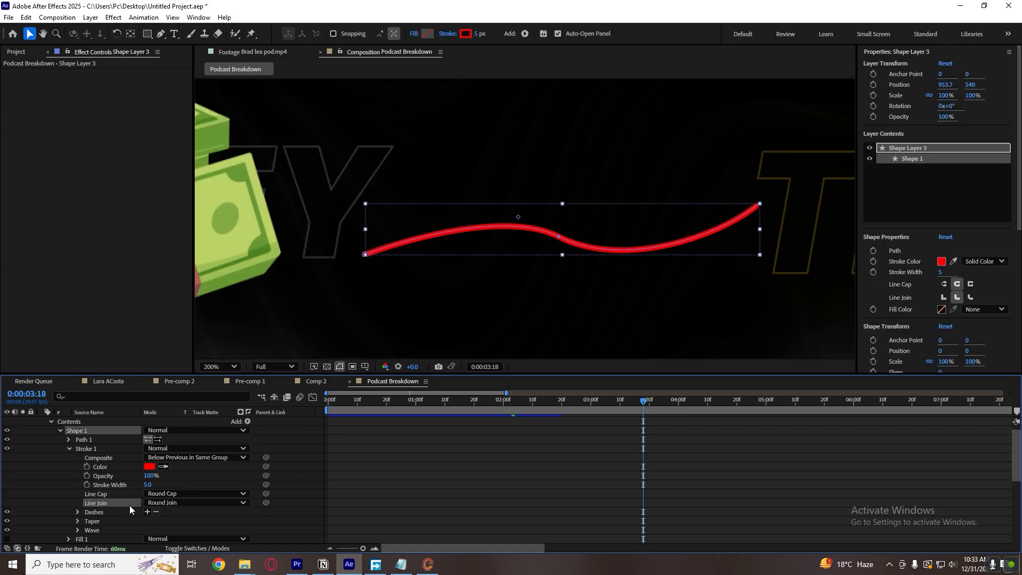
left_click(454, 440)
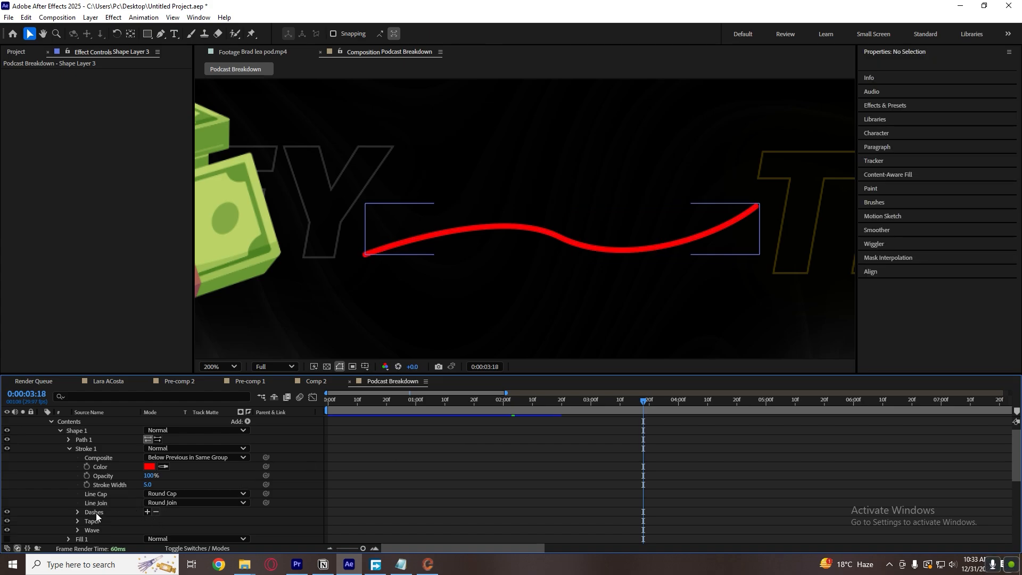
Add dashes to the connecting line's stroke and set the Dash value to 24.
left_click(148, 511)
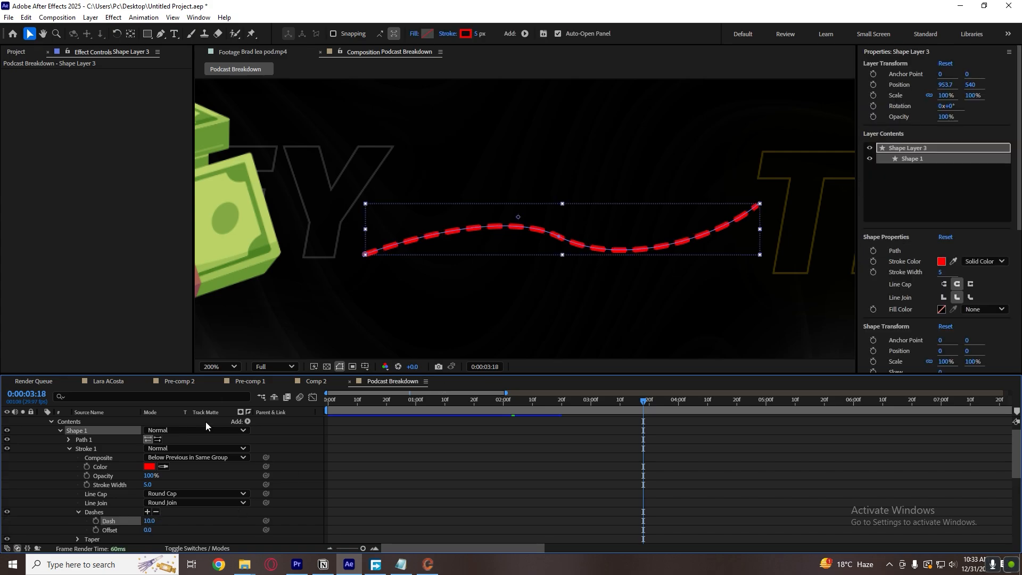
scroll(195, 478, "down", 3)
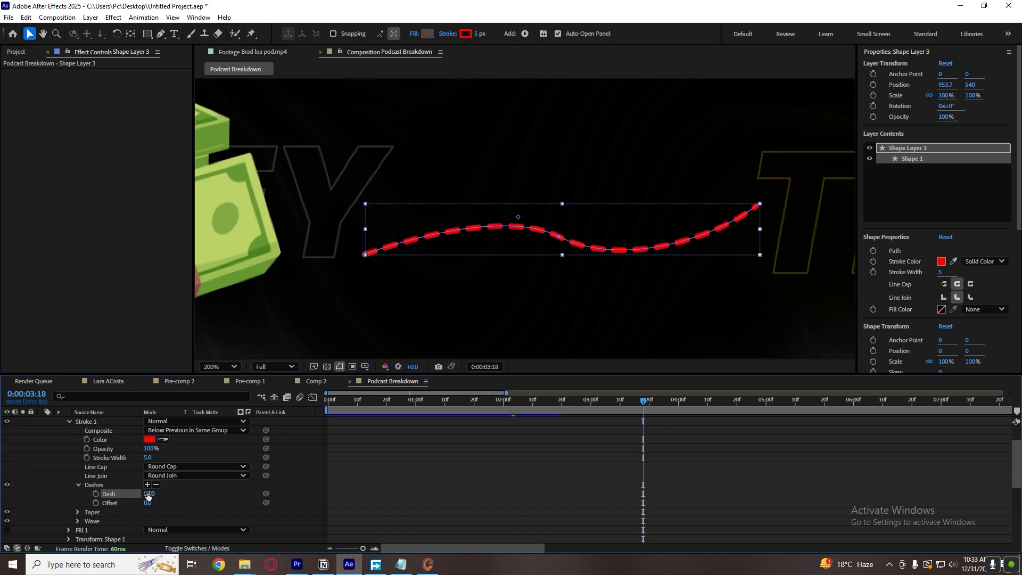
mouse_move(149, 494)
left_mouse_down()
mouse_move(181, 491)
mouse_move(142, 495)
left_mouse_up()
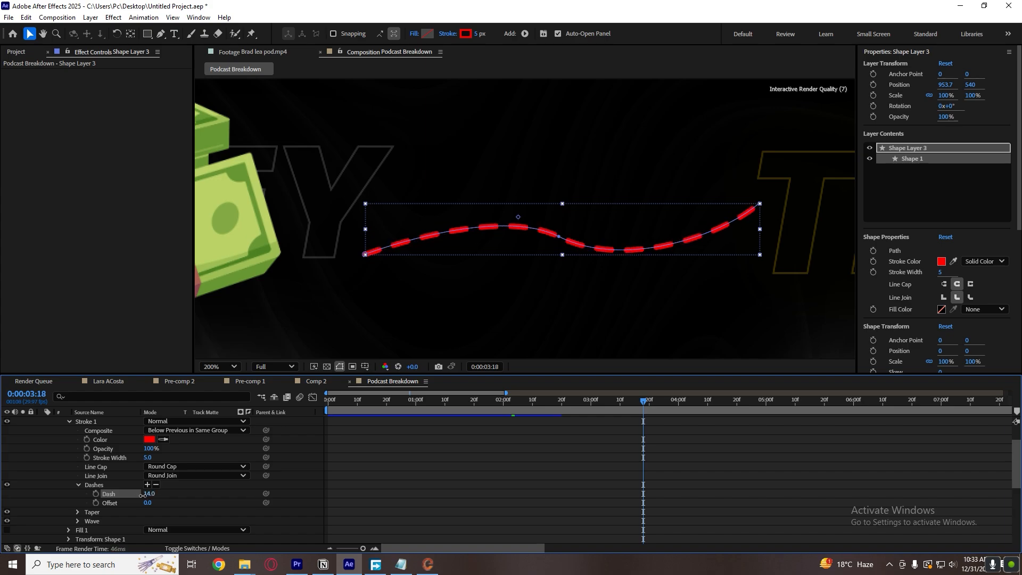
left_click(154, 494)
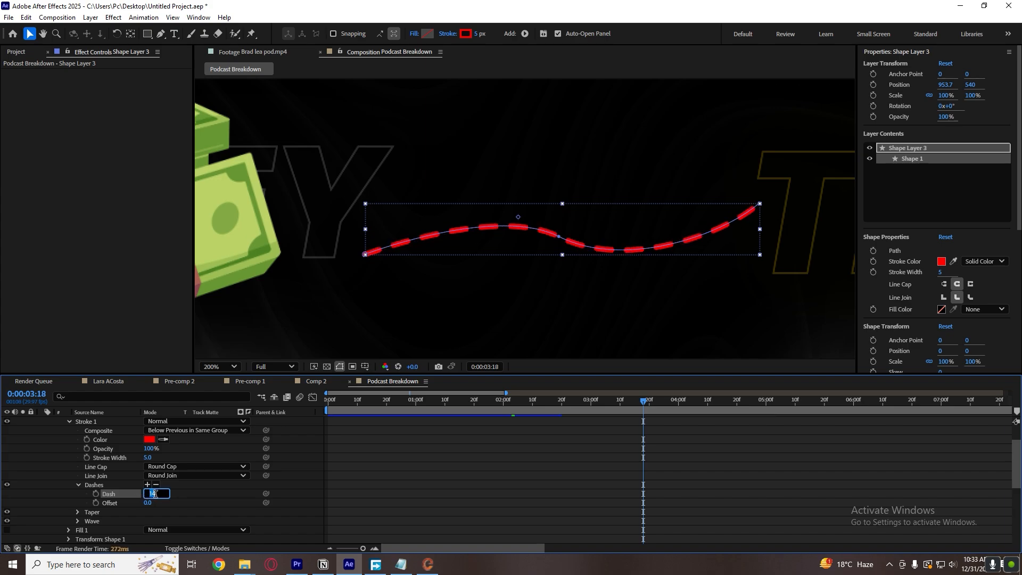
type("15")
left_click(181, 484)
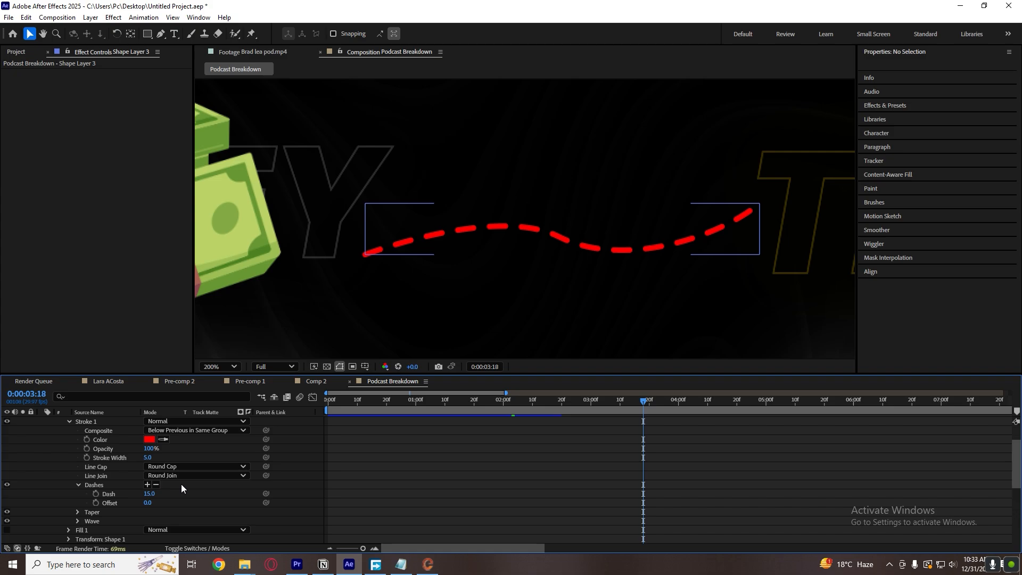
left_click(151, 494)
type("24")
key("Return")
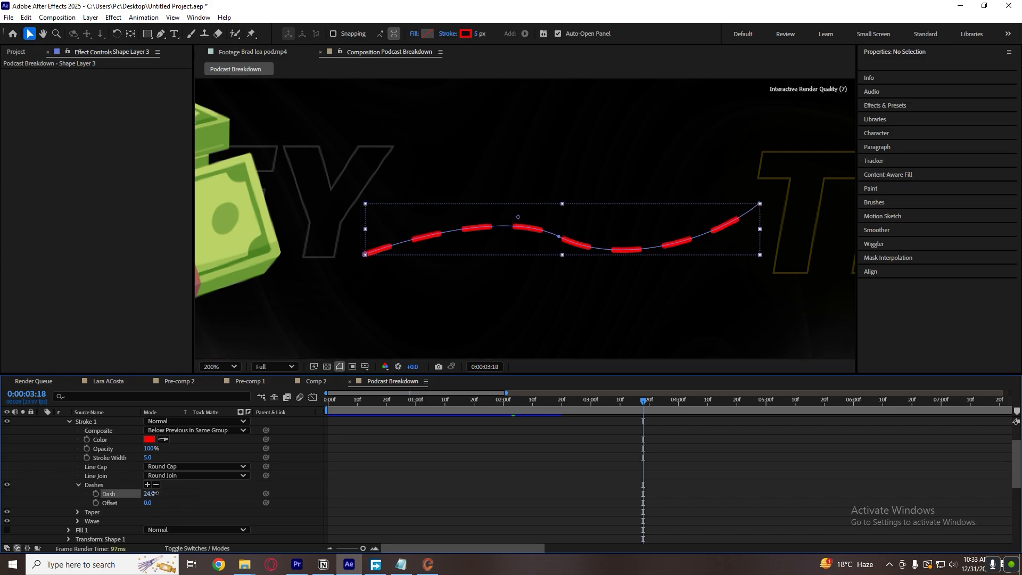
left_click(171, 503)
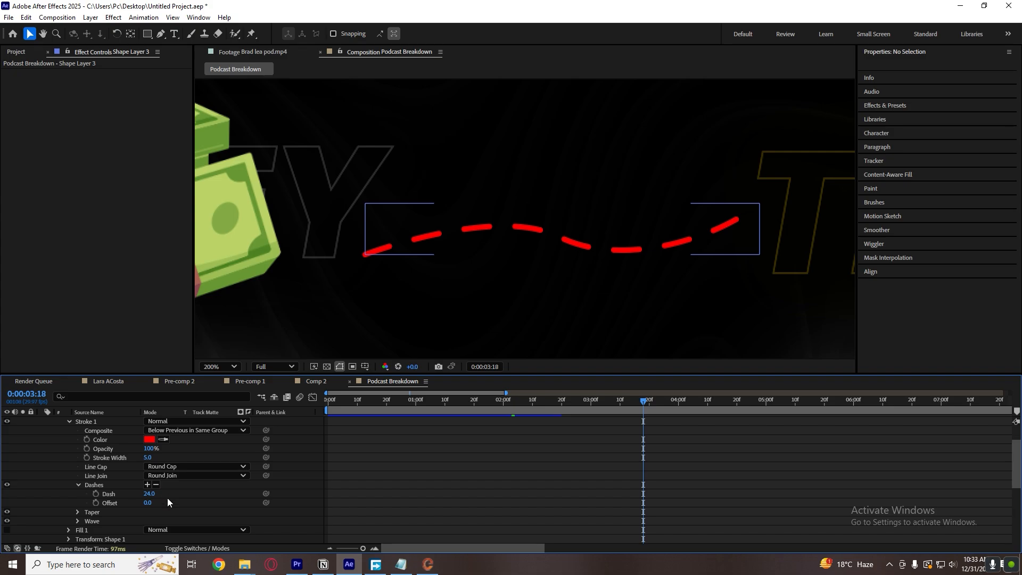
Try shifting the Offset of the connecting line's dashes, undo the change and collapse the dash settings.
left_click_drag(148, 502, 172, 511)
key("ctrl+z")
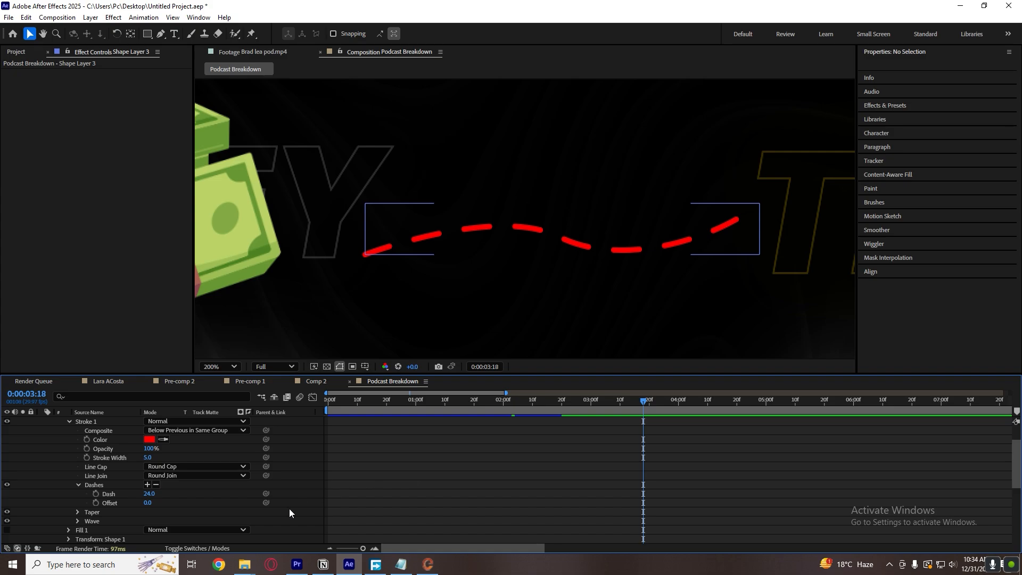
left_click(79, 485)
Expand the stroke's Taper settings and set the Start Length to 41%.
left_click(78, 492)
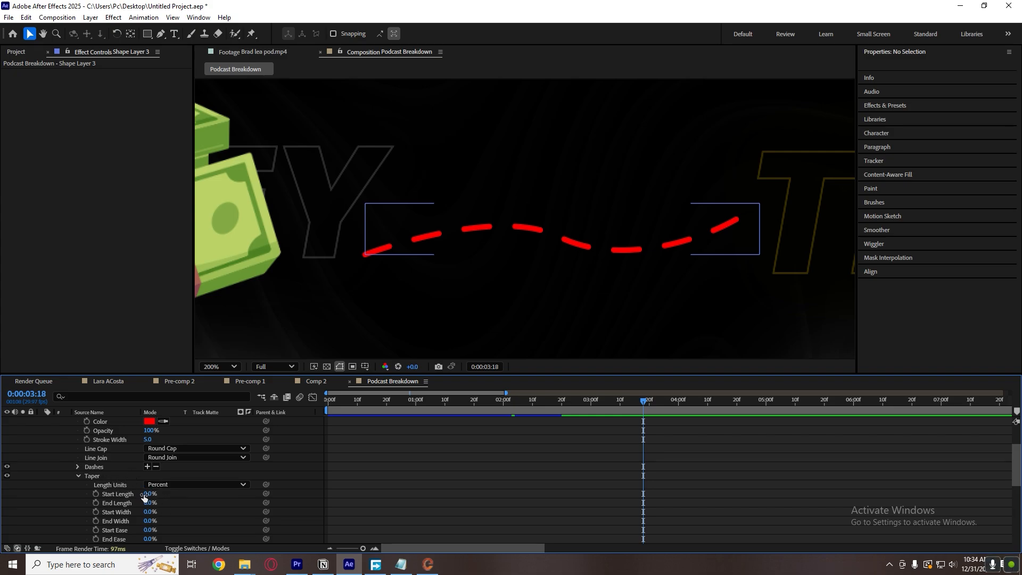
left_click(121, 494)
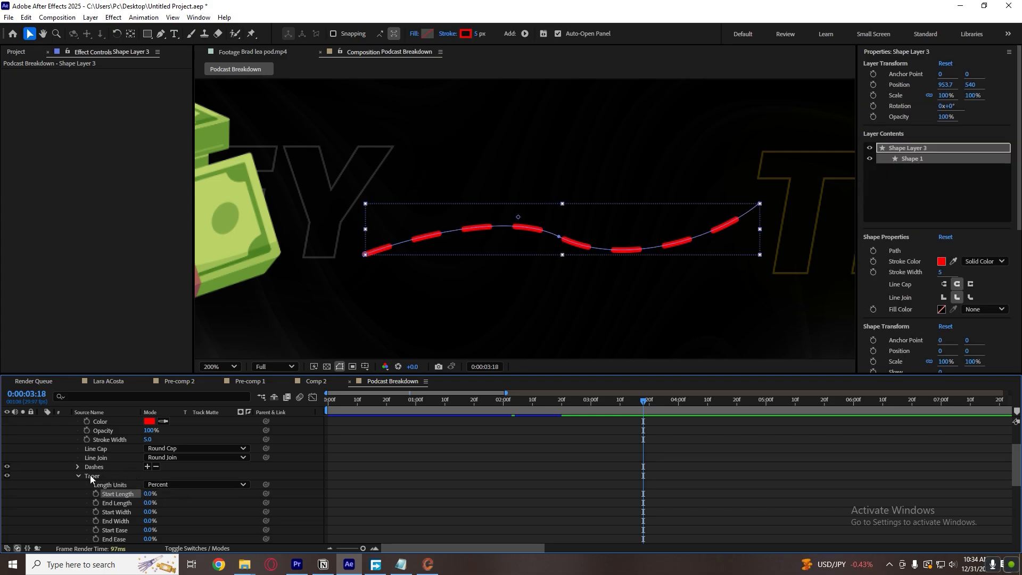
left_click(92, 476)
left_click(79, 483)
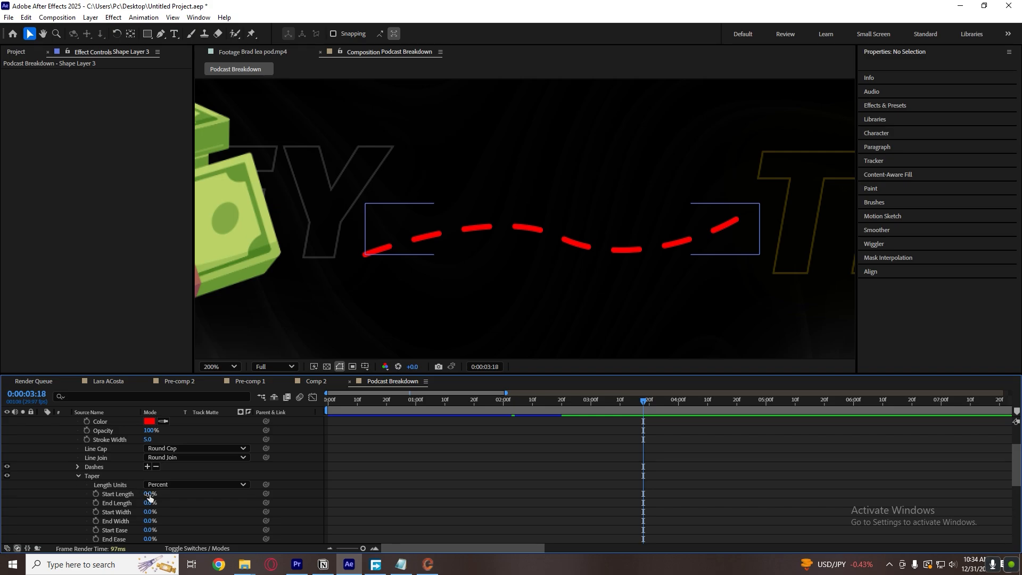
left_click_drag(149, 495, 170, 494)
left_click(359, 277)
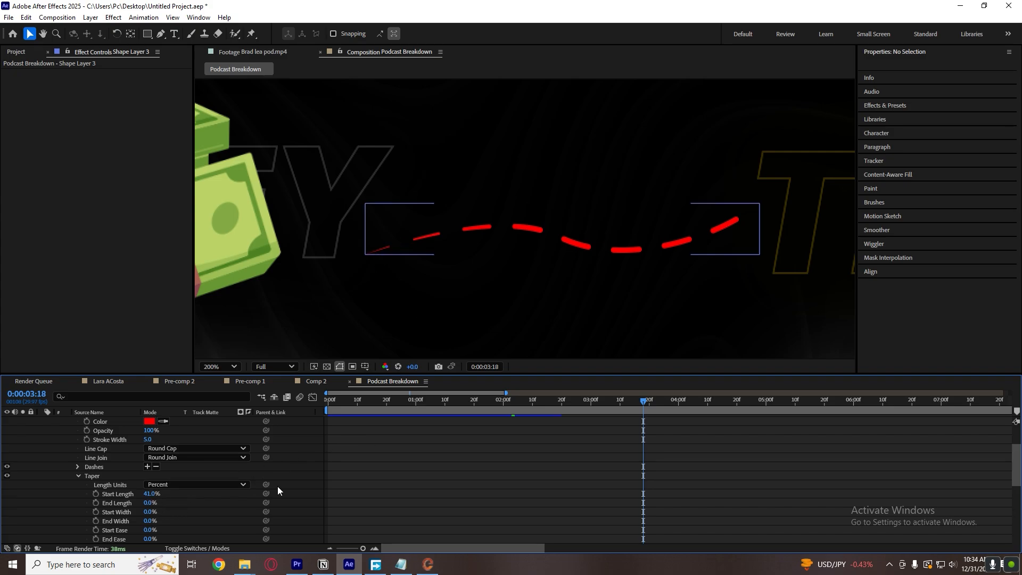
Set the taper's End Length to 41% and collapse the line layer's properties.
left_click_drag(151, 502, 166, 502)
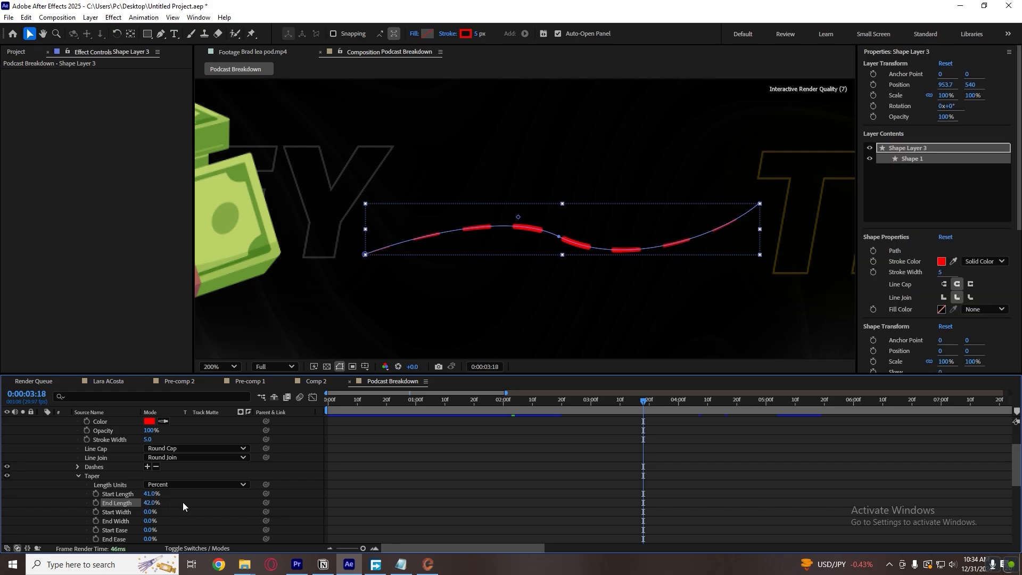
left_click(611, 298)
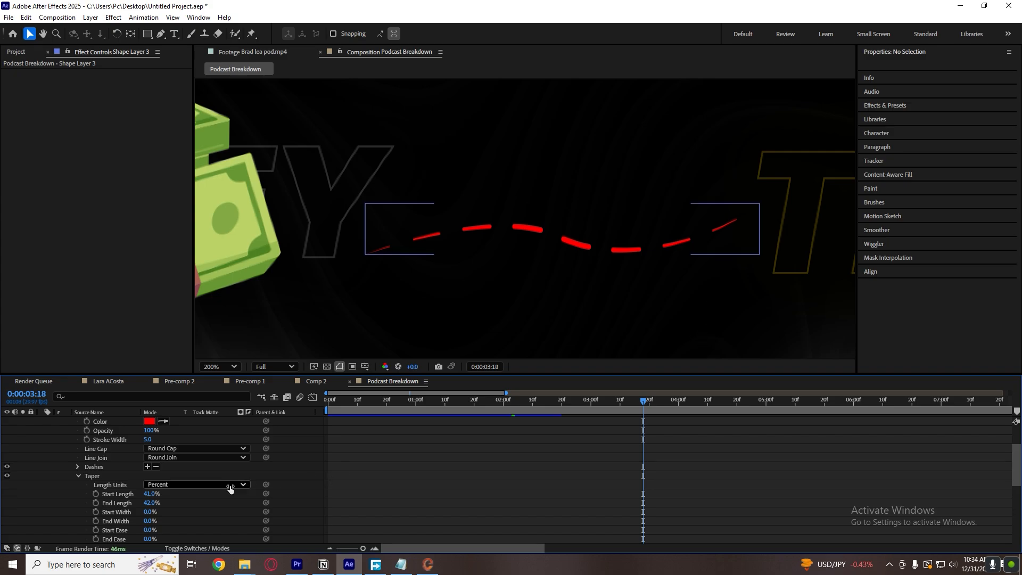
left_click(159, 503)
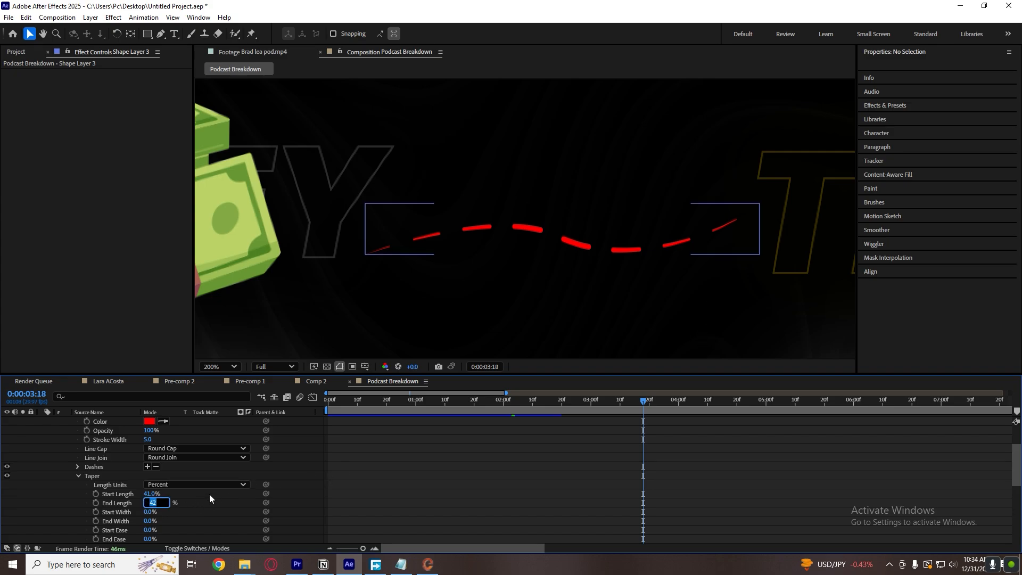
type("41")
key("Return")
key("u")
key("u")
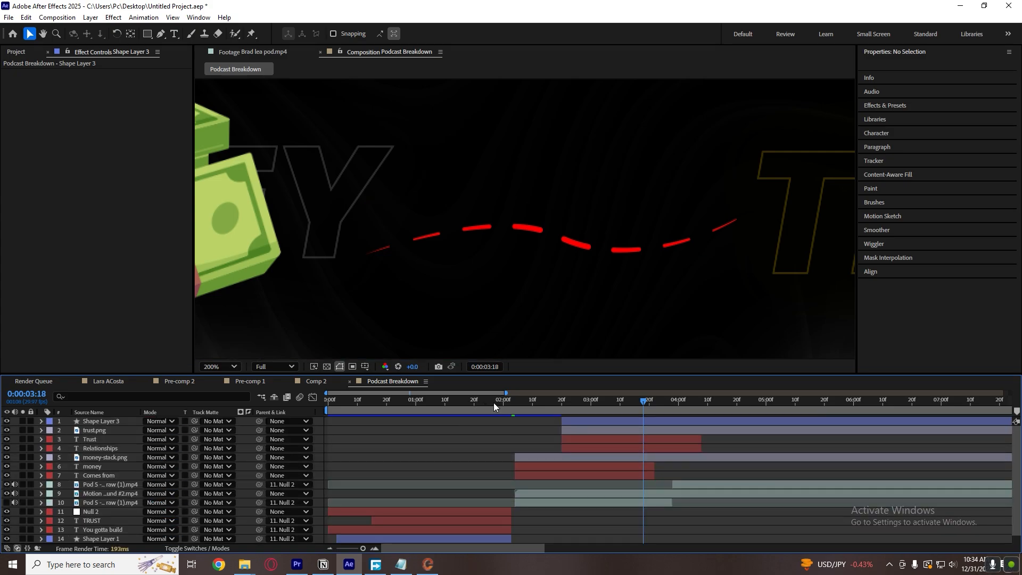
Preview the dashed, tapered line's drawing animation from about 0:00:02:15 and return to 0:00:02:20.
left_click(558, 402)
key("space")
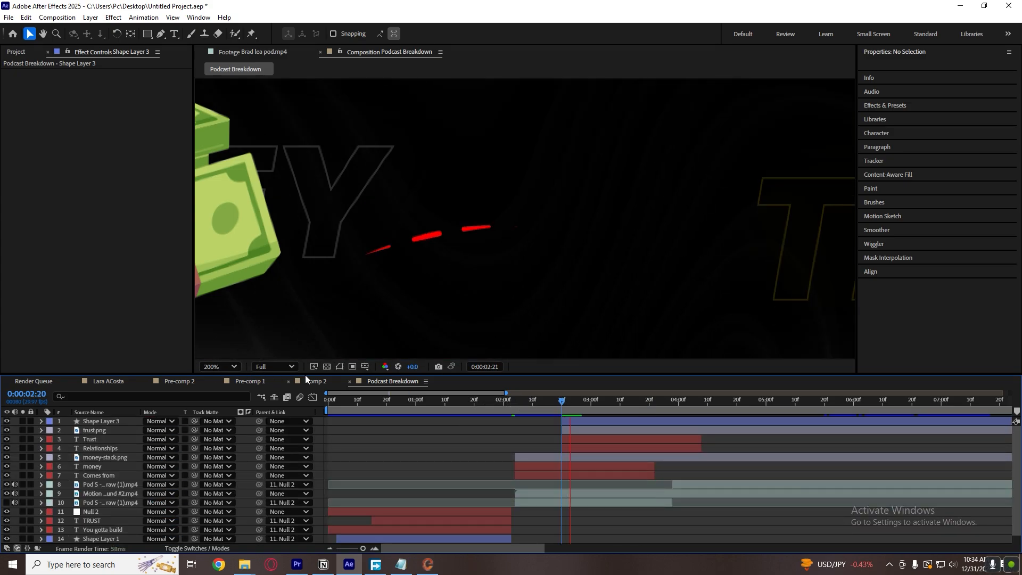
key("space")
left_click(547, 403)
key("space")
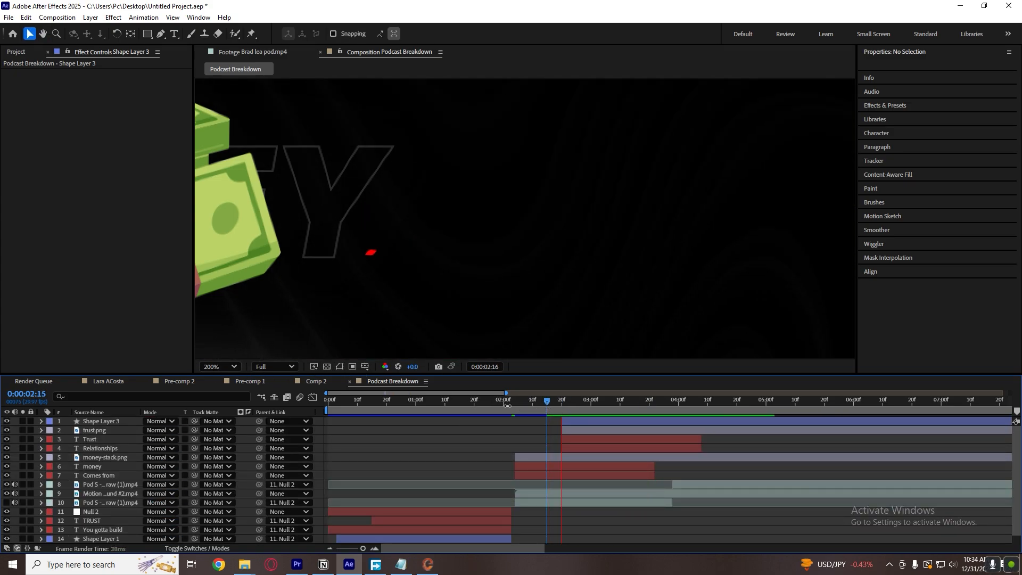
key("space")
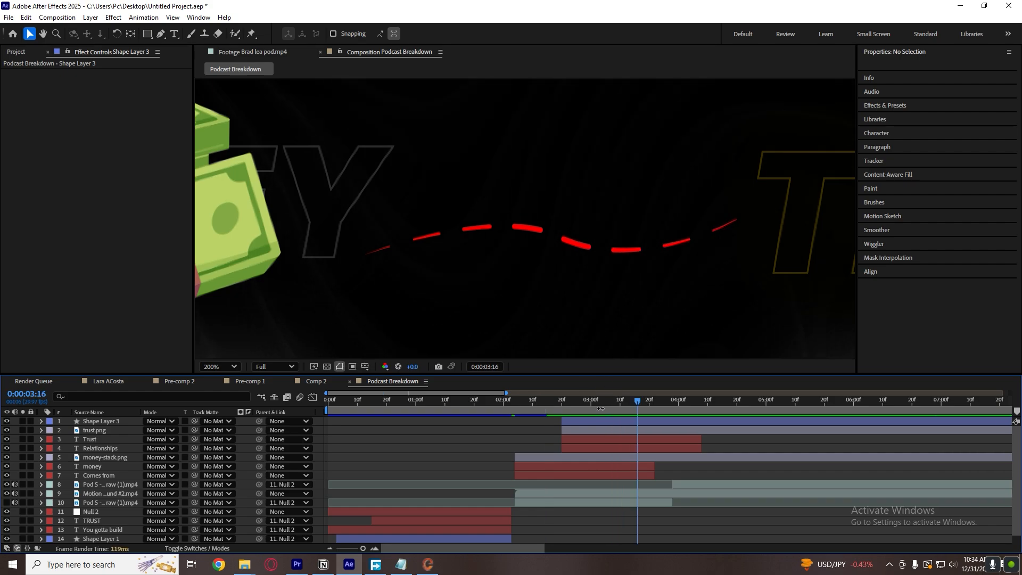
left_click(556, 401)
key("space")
key("space")
left_click(562, 403)
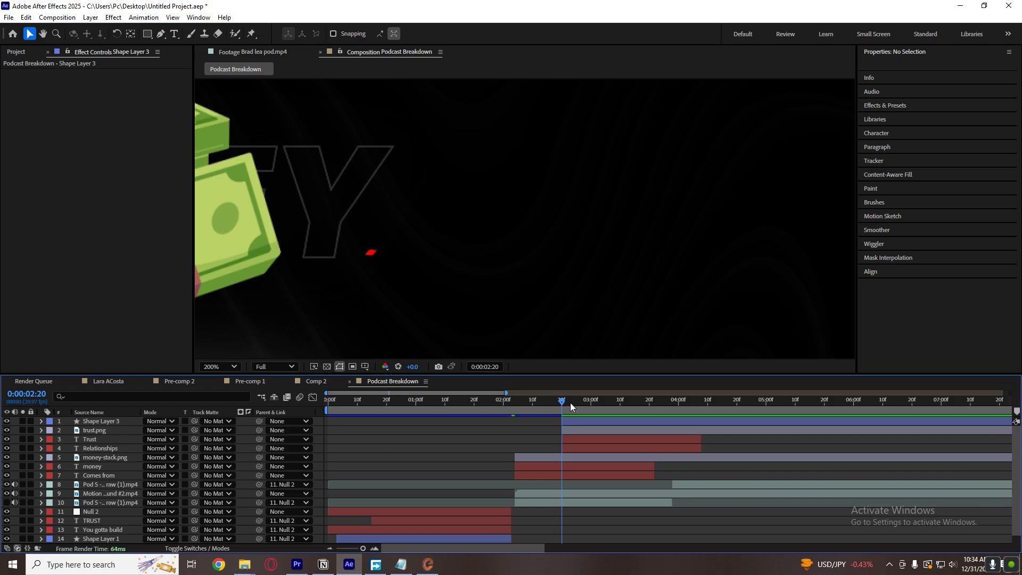
Fit the whole composition in the viewer and save the project.
left_click(226, 368)
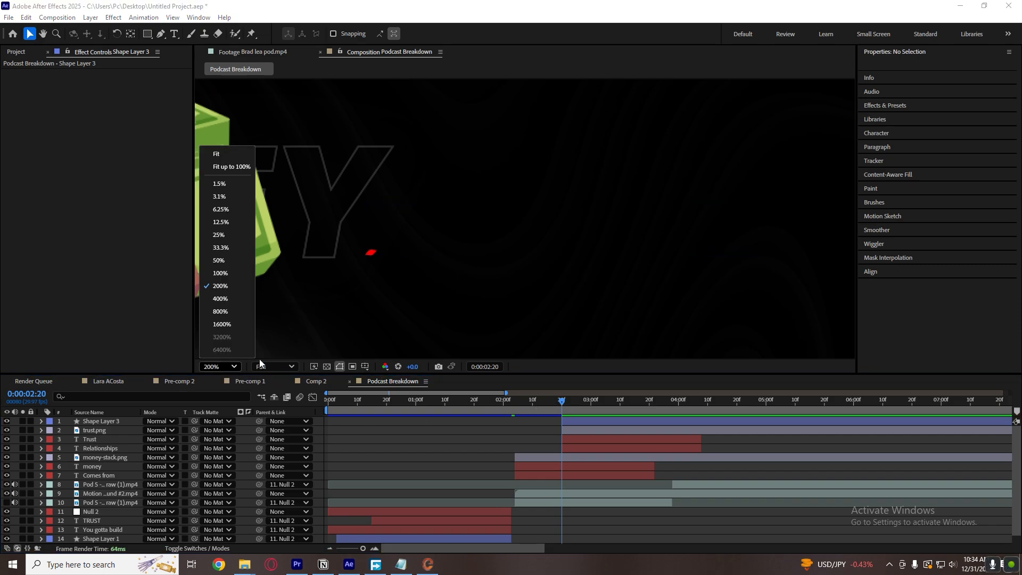
left_click(226, 154)
left_click(628, 502)
mouse_move(578, 408)
left_mouse_down()
mouse_move(666, 407)
mouse_move(563, 413)
left_mouse_up()
left_click(516, 426)
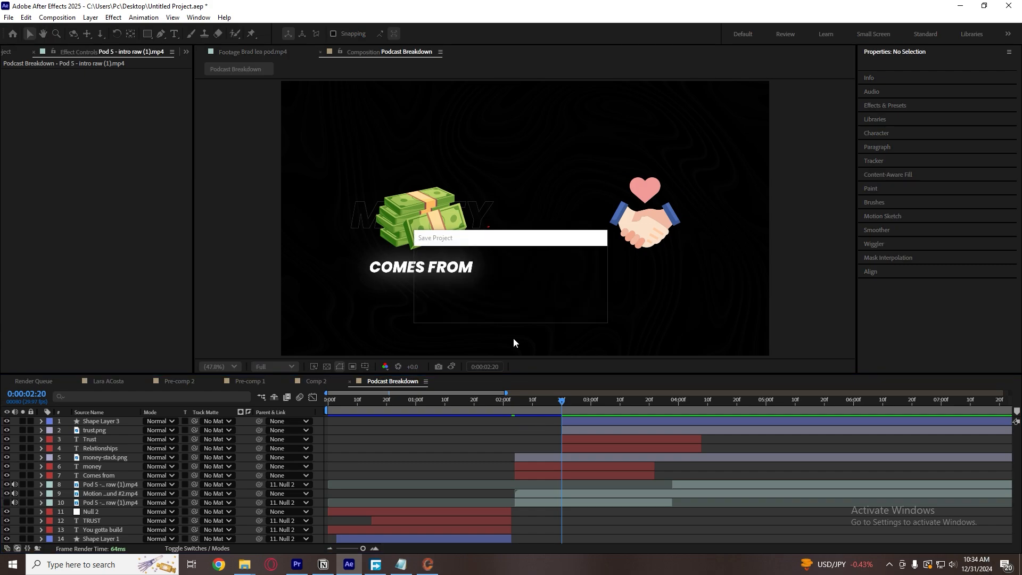
left_click(438, 269)
Play the composition from 0:00:02:20 to about 0:00:03:06 and open the reference footage to compare the dashed line.
left_click(582, 450)
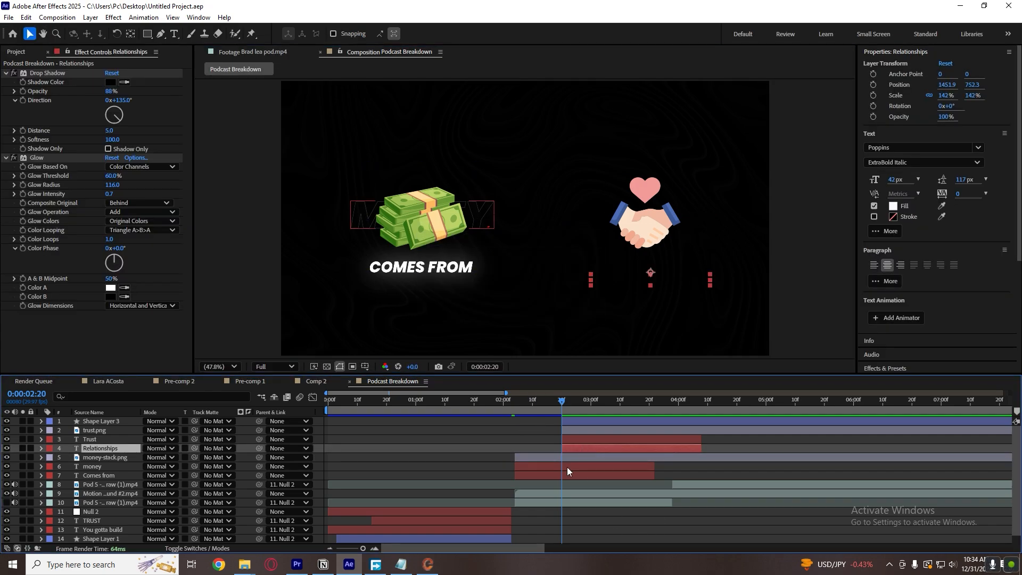
left_click(433, 269)
key("space")
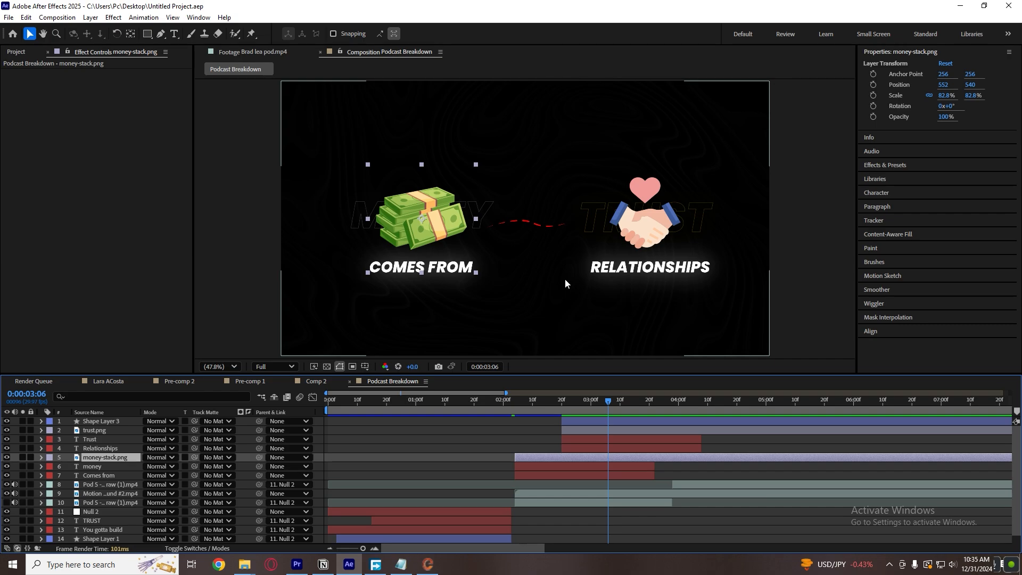
left_click(254, 52)
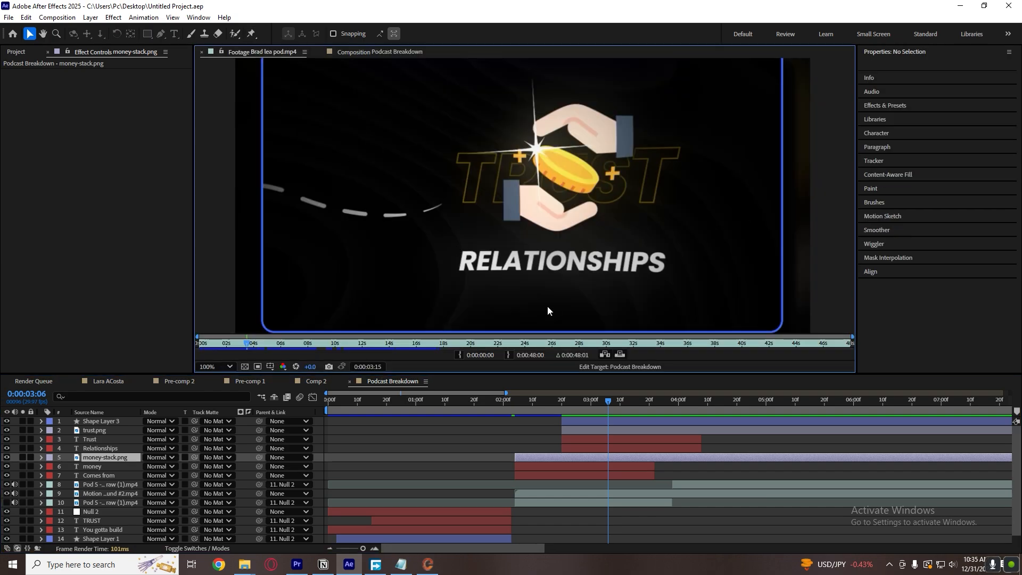
Scrub the reference footage back to 0:00:02:20, then return to the composition and select the five layers from Comes from up to Trust.
left_click_drag(247, 346, 235, 343)
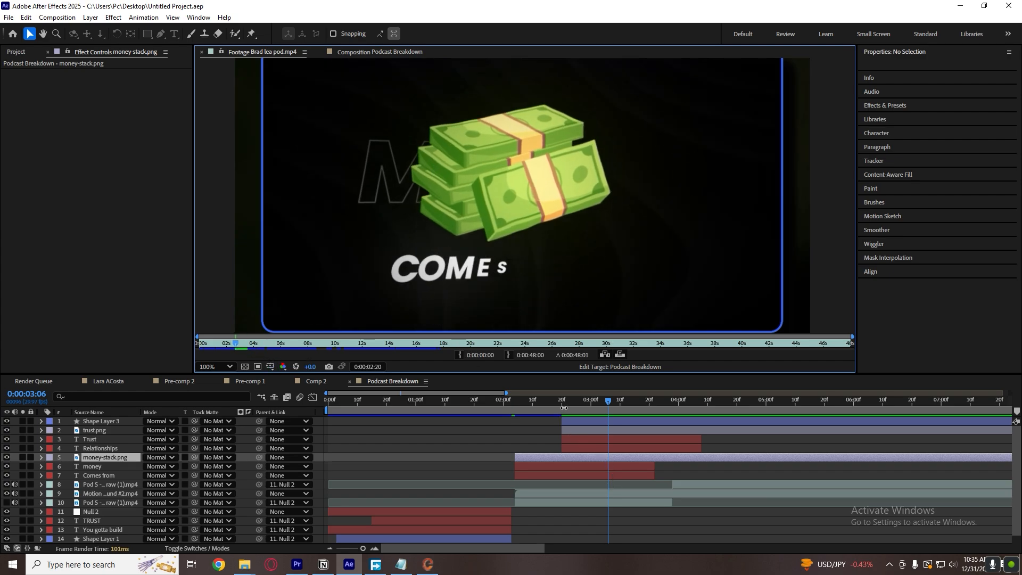
left_click(573, 473)
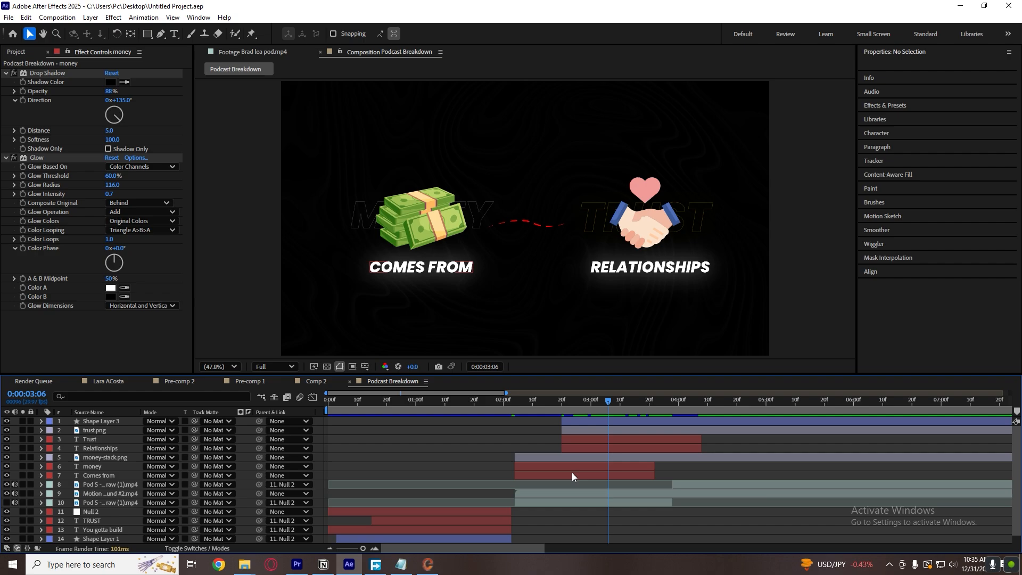
left_click(571, 473)
left_click(576, 466, "shift")
left_click(579, 457, "shift")
left_click(581, 448, "shift")
left_click(582, 440, "shift")
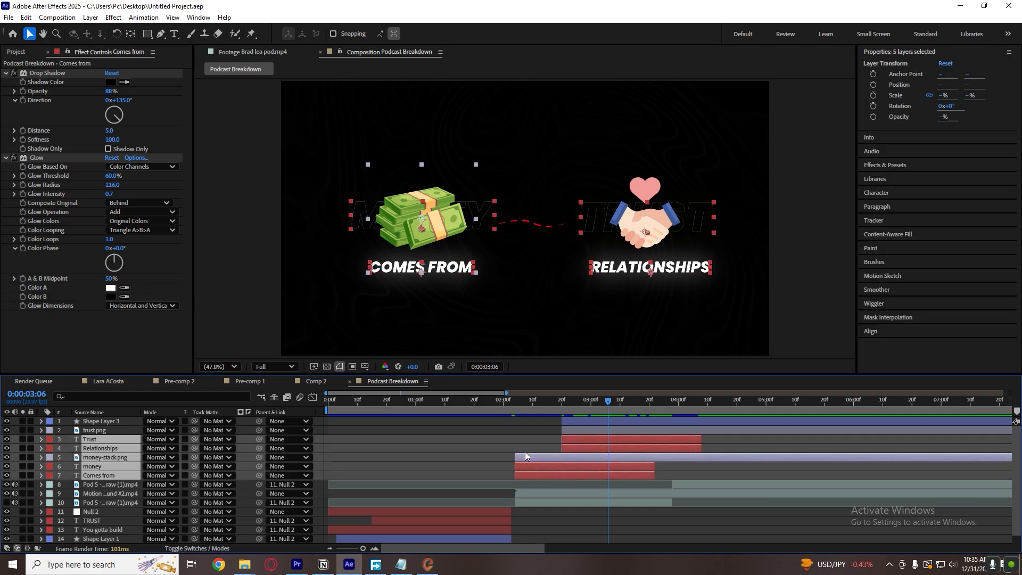
Turn off Animator 1 and Animator 2 on the money text layer.
left_click(525, 452)
left_click(532, 465)
left_click(533, 470, "shift")
left_click(528, 467)
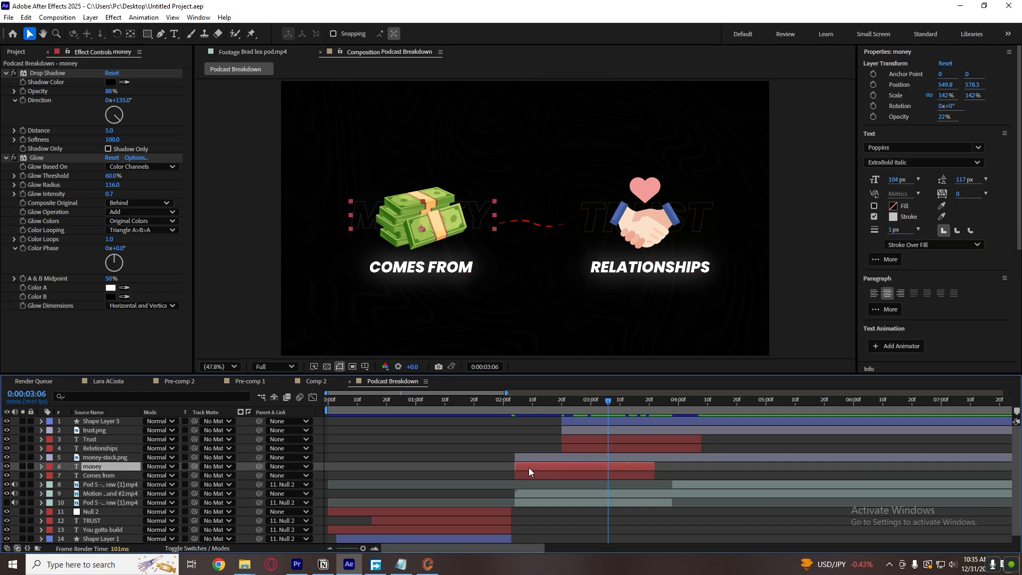
left_click(42, 466)
left_click(51, 476)
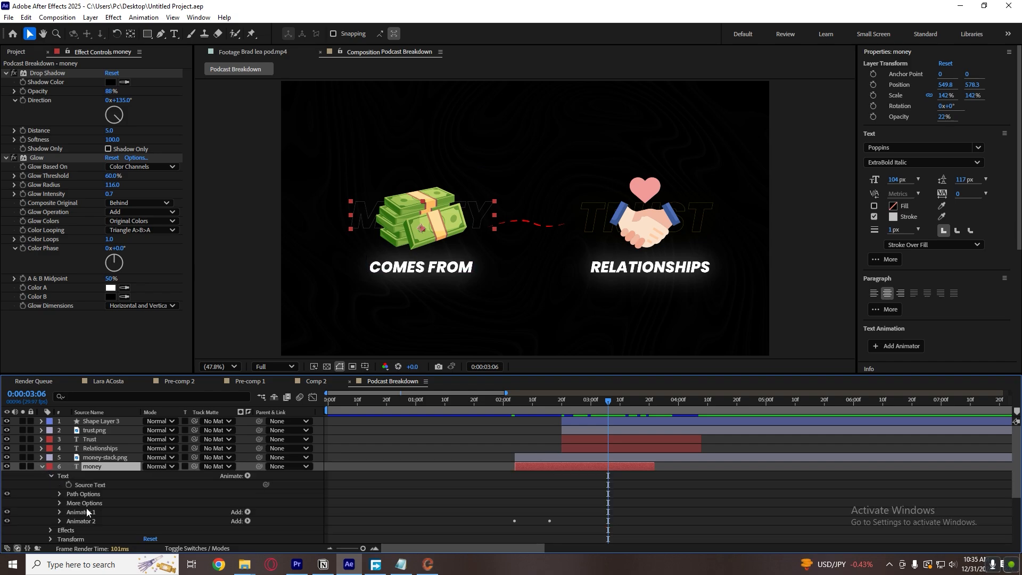
left_click(7, 512)
Open Animation Composer 3 and show the Transitions - Text Layer presets under Starter Presets.
left_click(198, 17)
left_click(229, 76)
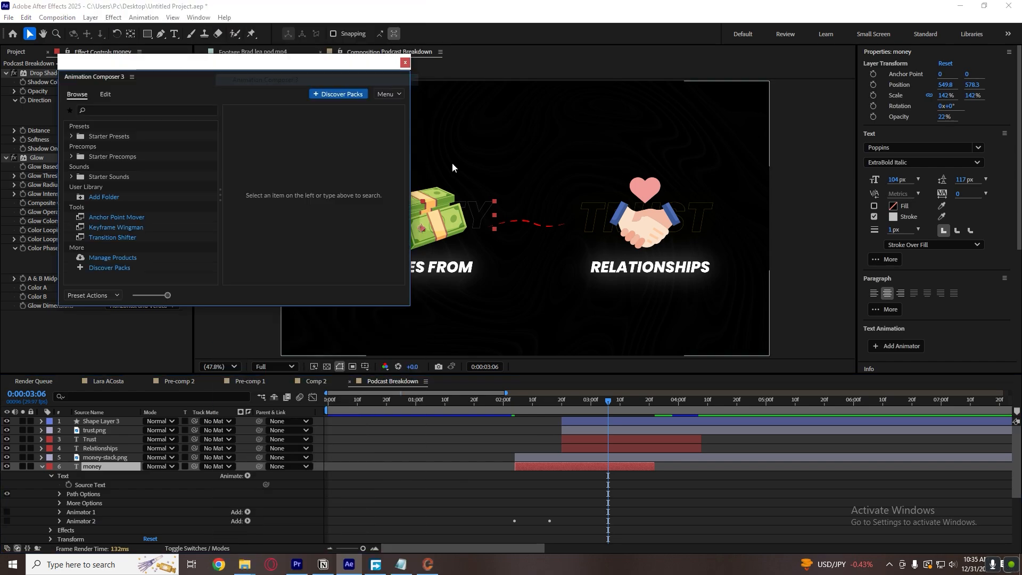
left_click(72, 138)
left_click(137, 165)
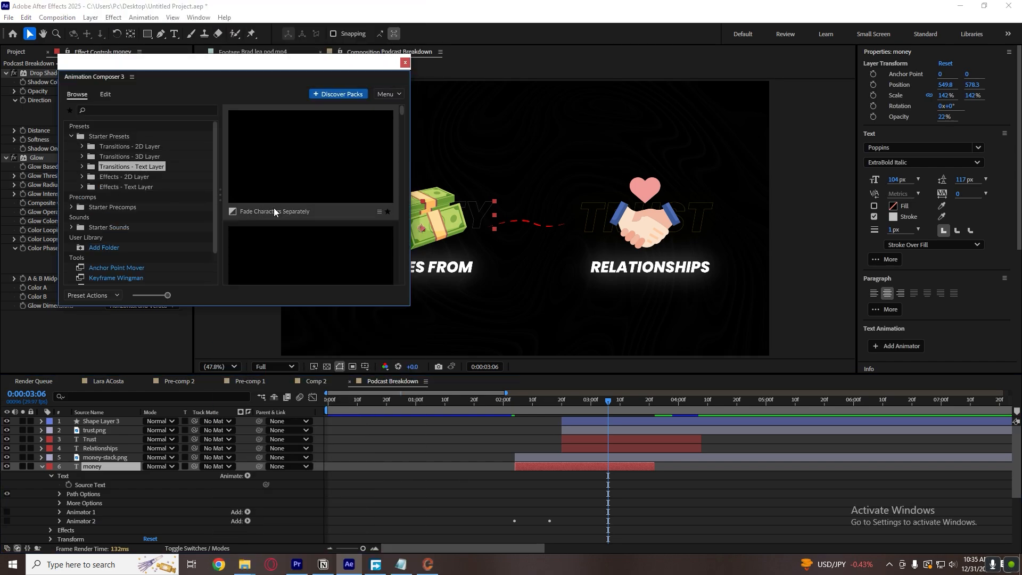
Find the Scale Characters 1 preset, From Start variant, and apply it as the In transition of the money layer.
scroll(274, 226, "down", 3)
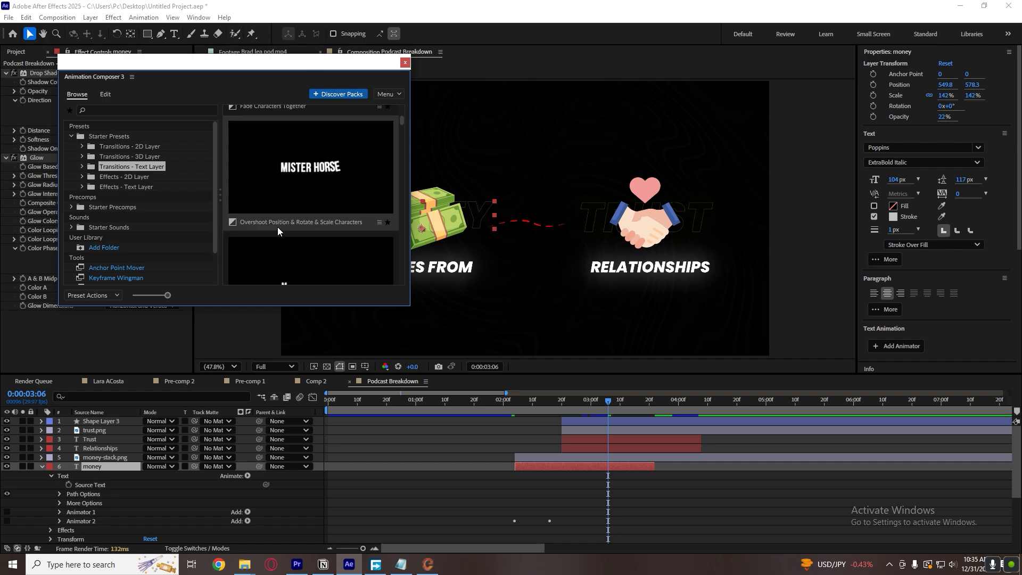
scroll(277, 225, "down", 2)
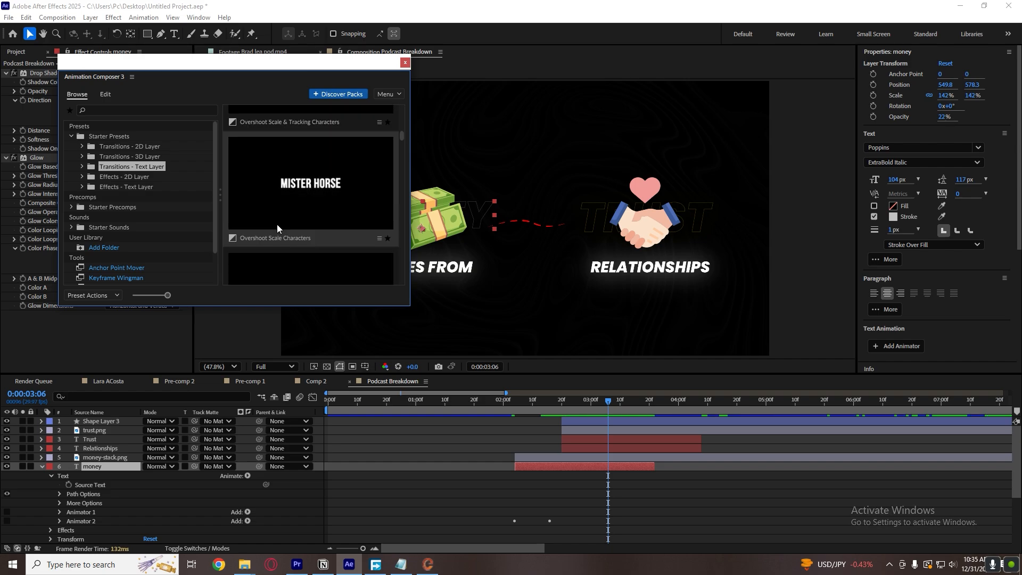
scroll(280, 223, "down", 1)
scroll(279, 156, "down", 2)
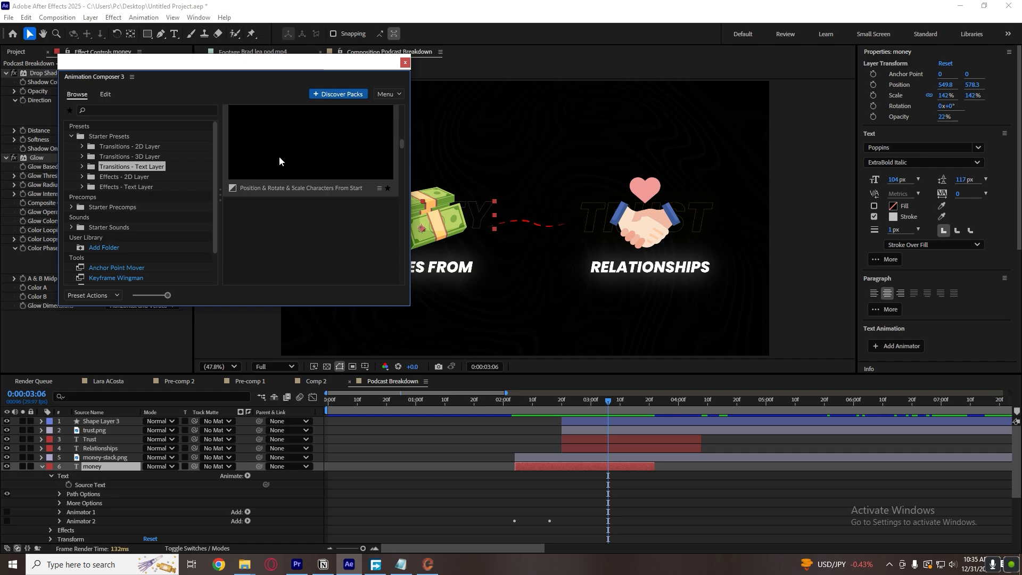
scroll(279, 216, "down", 2)
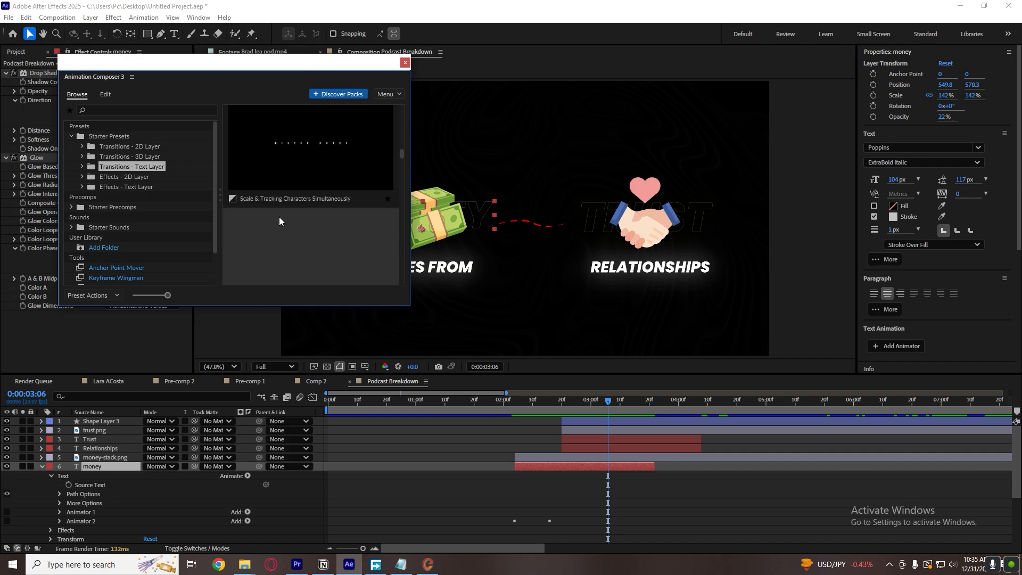
scroll(279, 216, "down", 1)
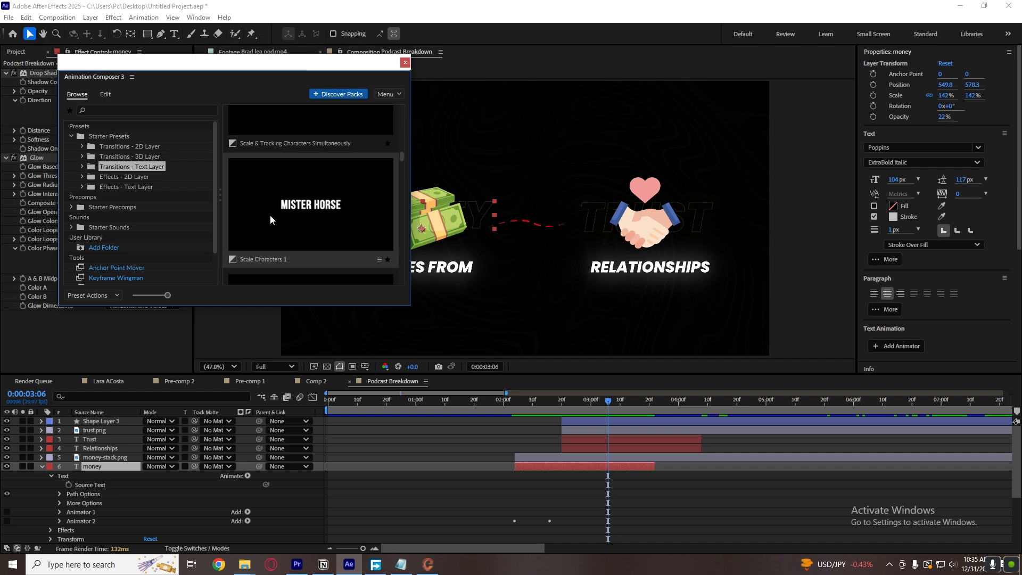
scroll(320, 234, "down", 2)
scroll(283, 238, "down", 1)
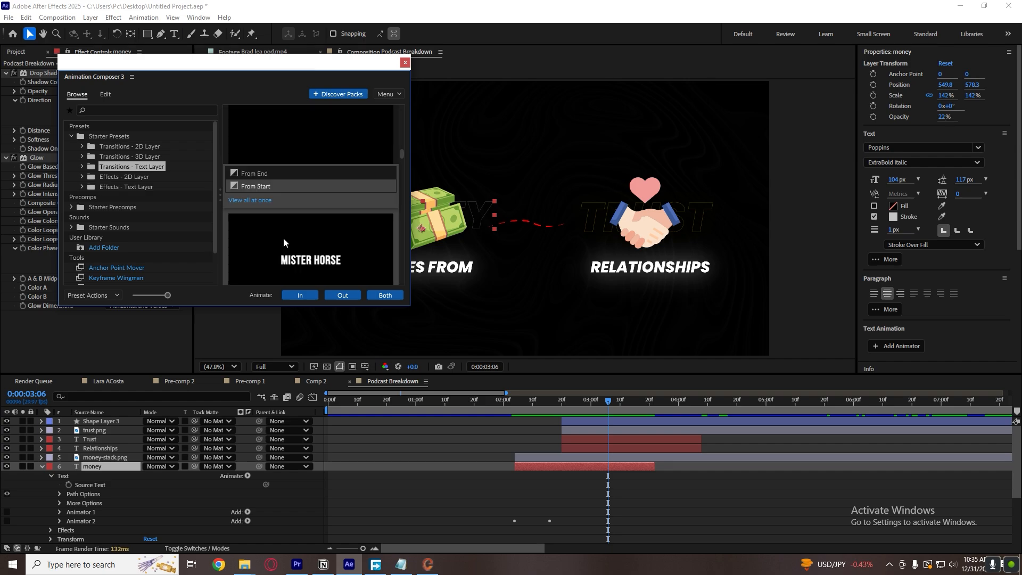
scroll(283, 237, "down", 1)
scroll(283, 238, "up", 1)
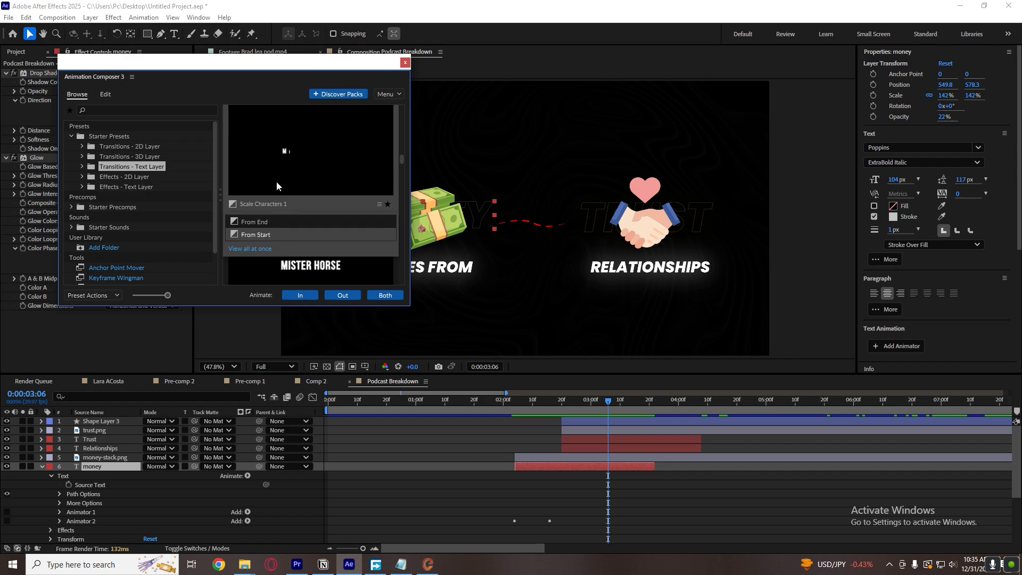
left_click(300, 295)
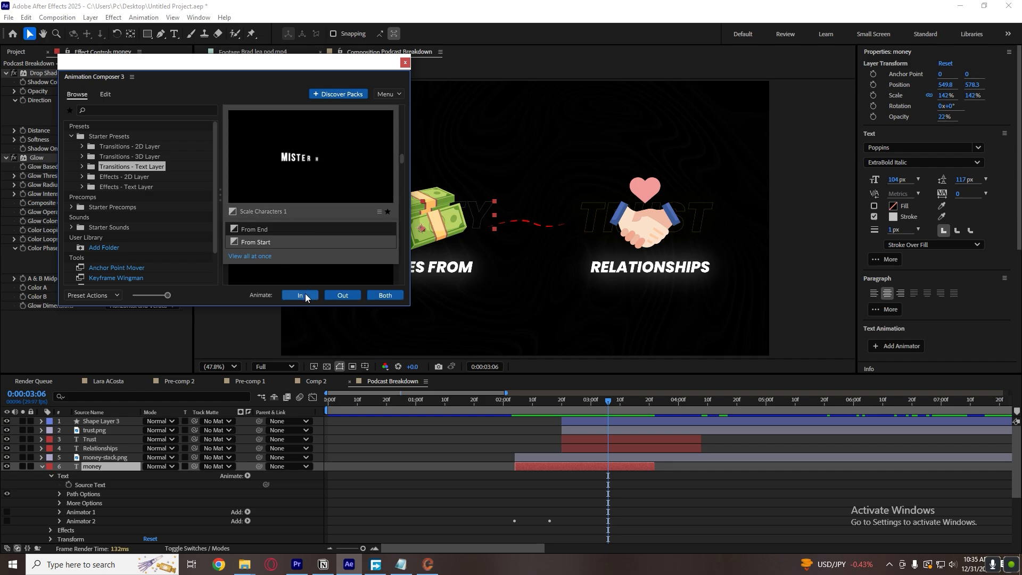
left_click(298, 294)
Return to 0:00:02:04, collapse the money layer's properties and apply the Scale Characters 1 In transition to the Comes from layer.
left_click(508, 410)
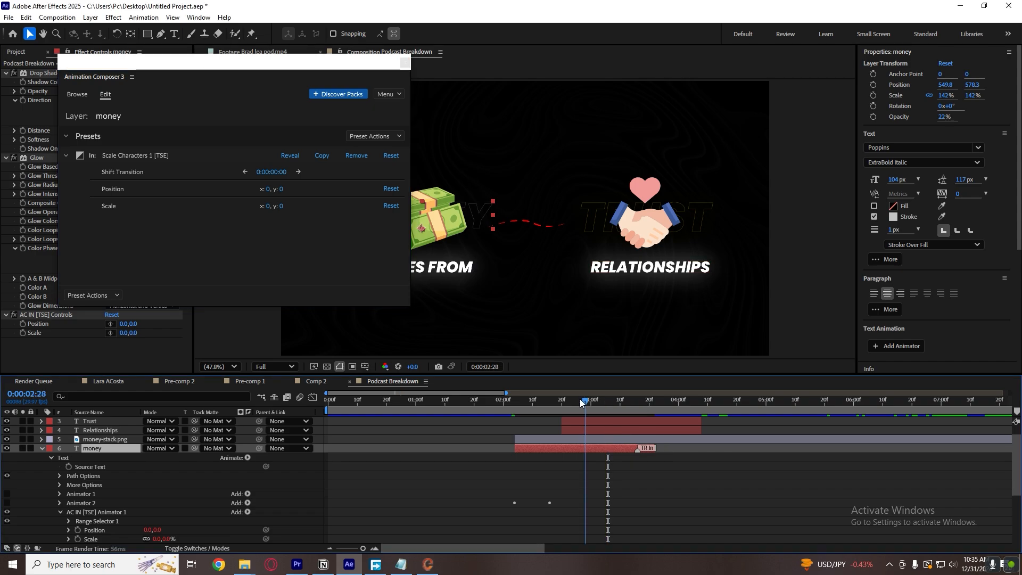
left_click_drag(509, 403, 515, 402)
left_click(565, 456)
key("u")
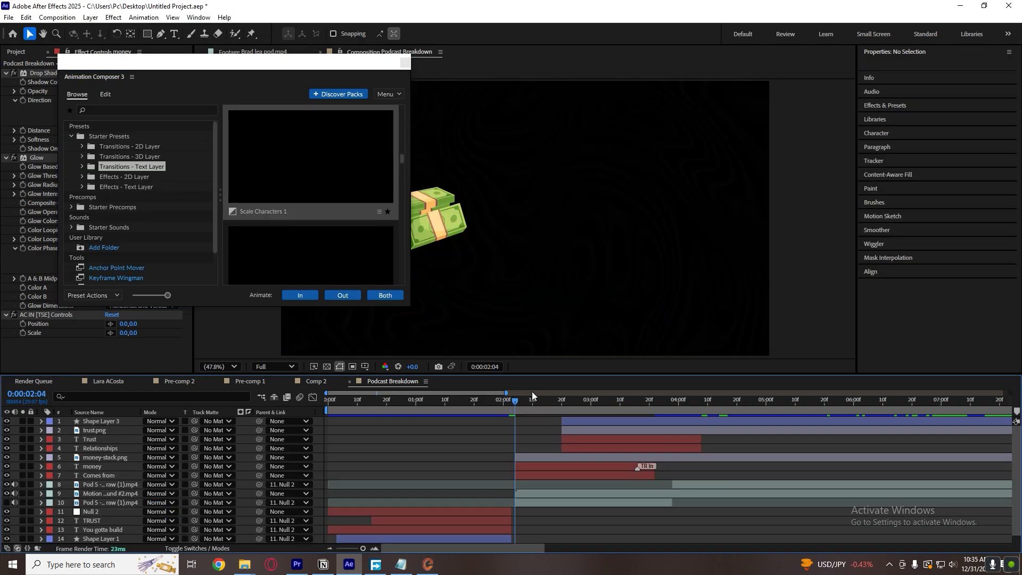
left_click(561, 473)
left_click(338, 225)
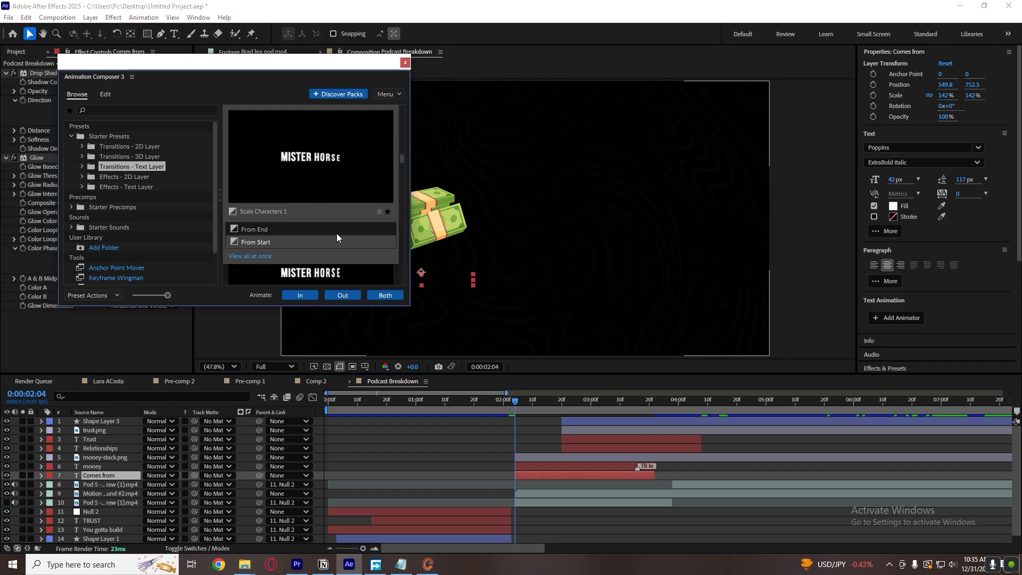
left_click(313, 296)
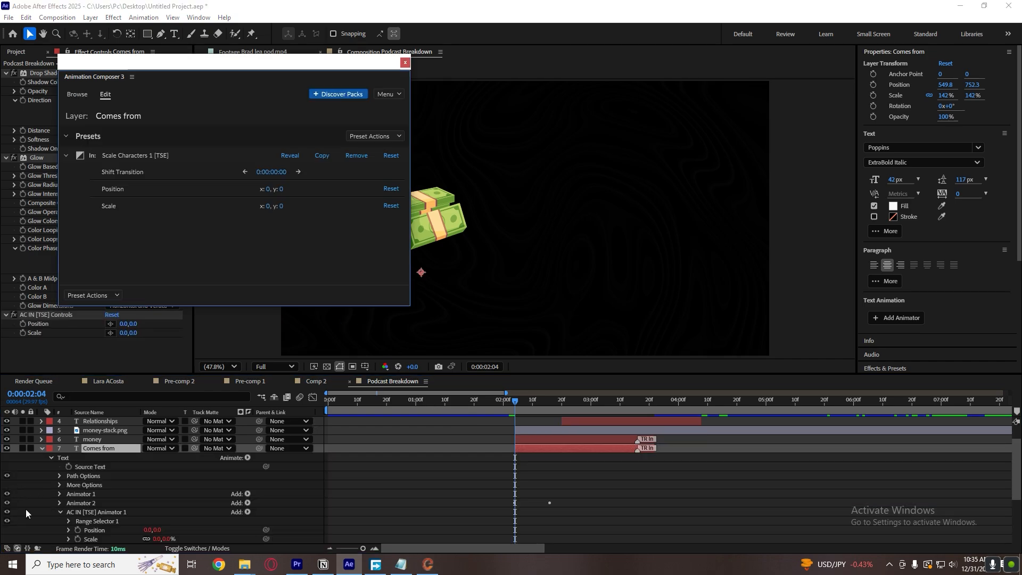
Turn off Animator 1 and Animator 2 on the Comes from layer and close Animation Composer.
left_click(7, 503)
left_click(7, 494)
left_click(479, 431)
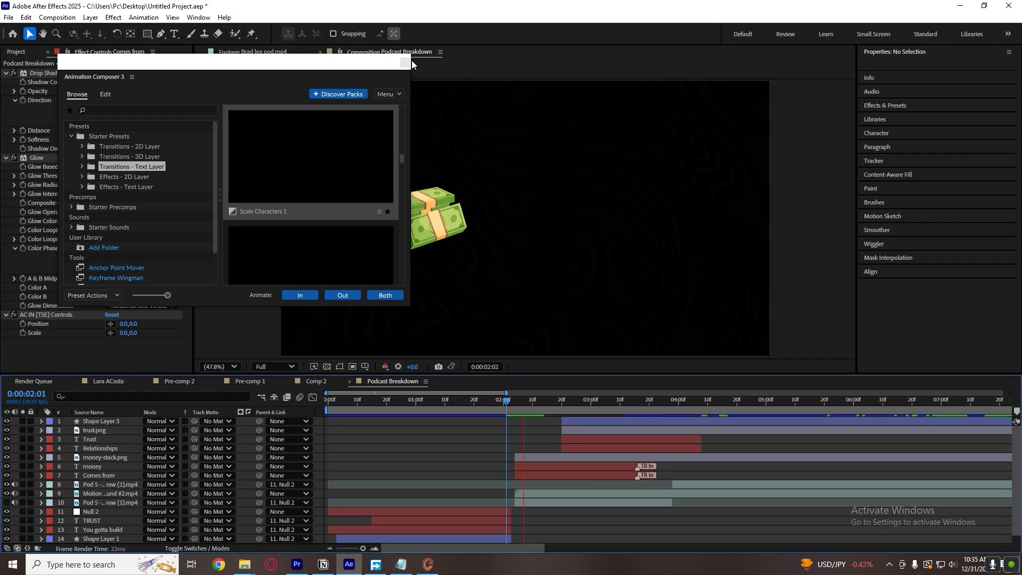
left_click(405, 63)
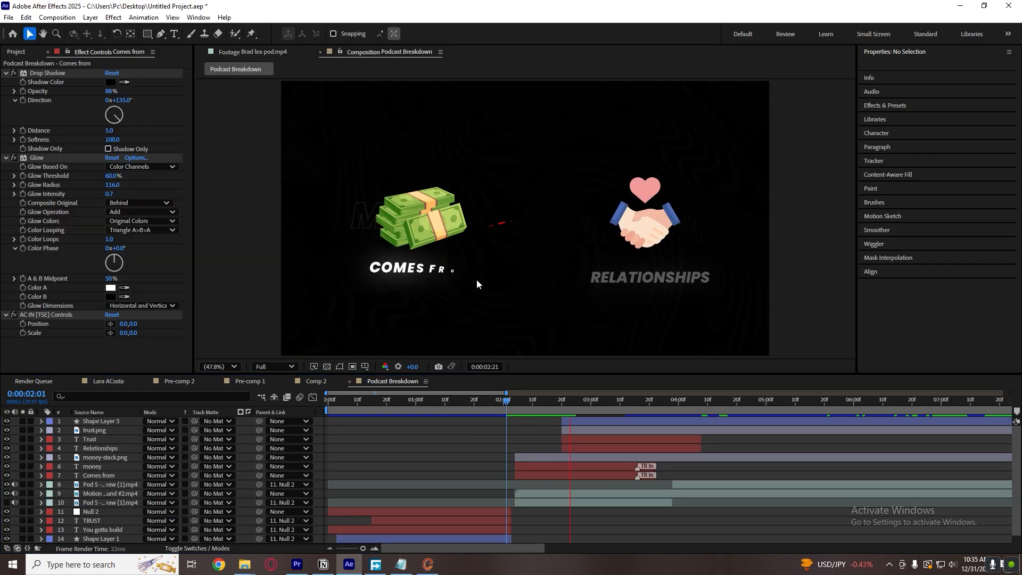
Preview the money and Comes from character-scale animations from 0:00:02:05.
key("space")
left_click(518, 400)
key("space")
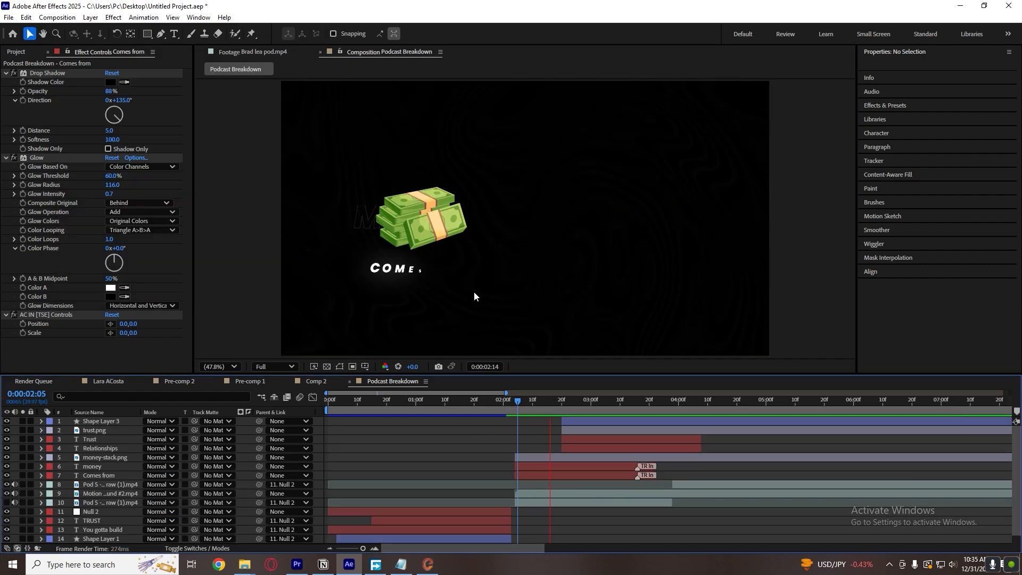
Speed up the money and Comes from reveals by moving both layers' TR In markers earlier, to just before 0:00:03:00.
left_click(610, 467)
left_click(619, 477, "shift")
left_click_drag(631, 468, 582, 466)
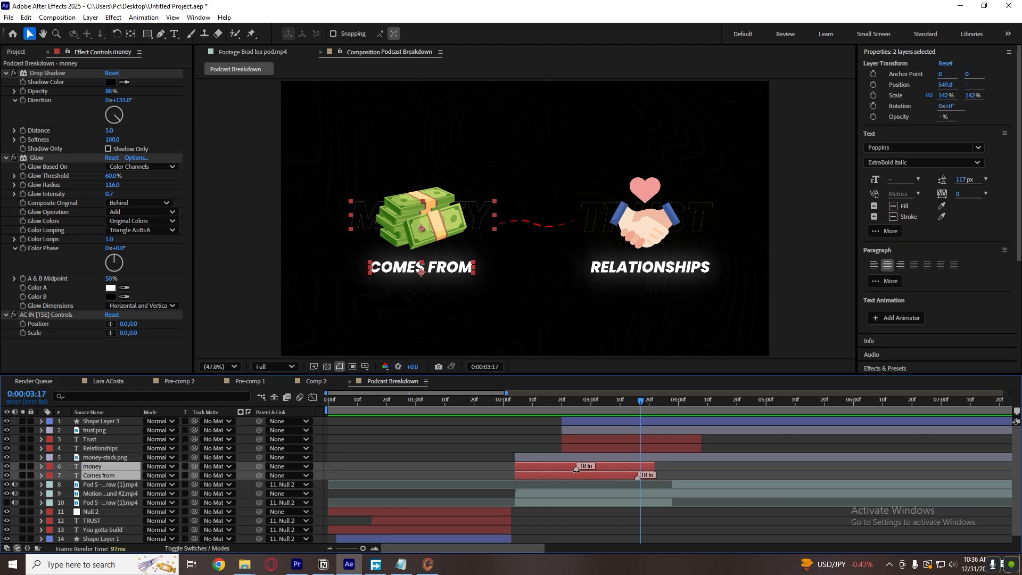
left_click(637, 481)
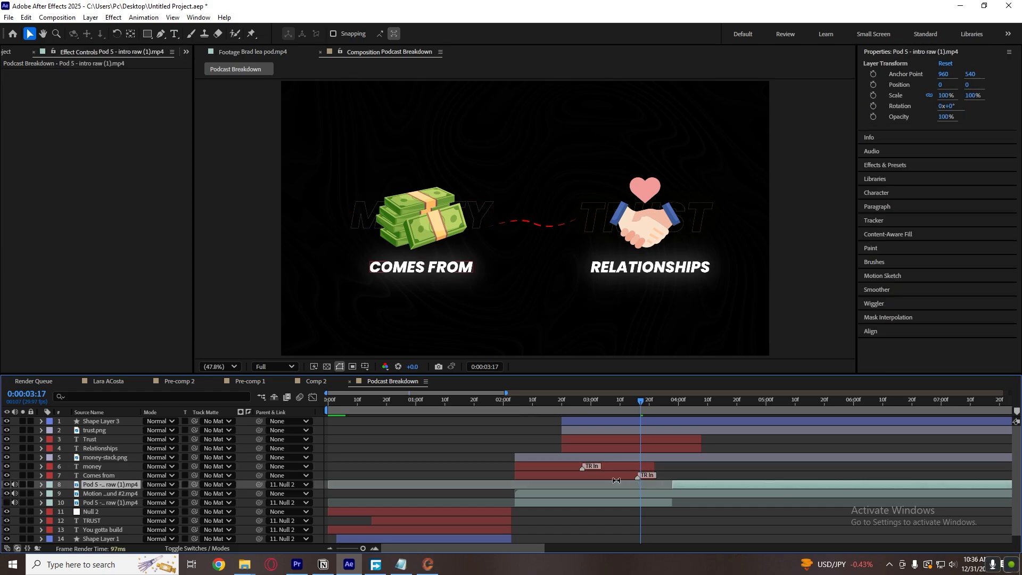
left_click(619, 475)
left_click_drag(637, 477, 589, 480)
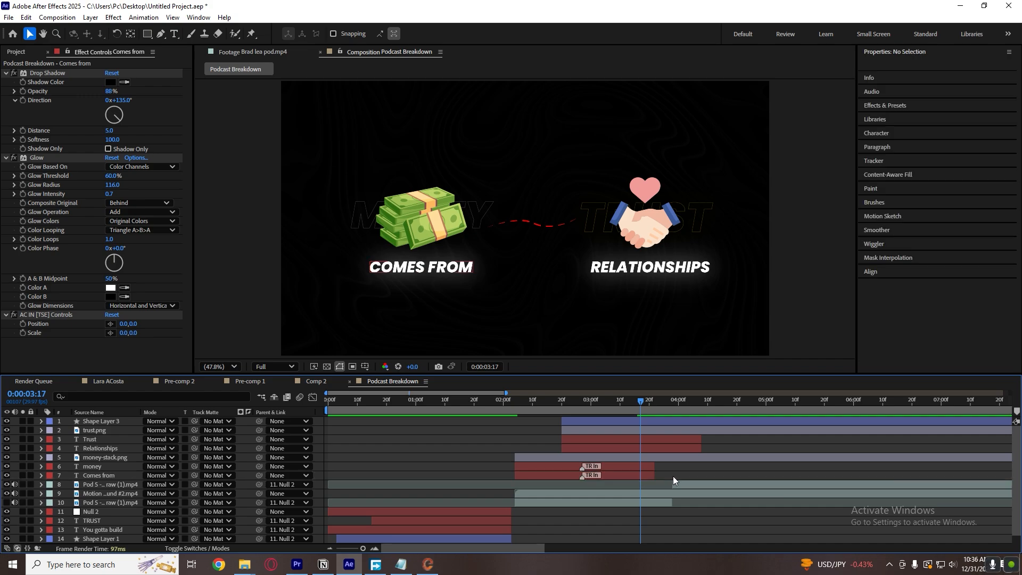
left_click(673, 476)
Replay the captions from 0:00:02:04 and compare their character reveal with the money scene in the reference footage.
left_click_drag(535, 403, 517, 407)
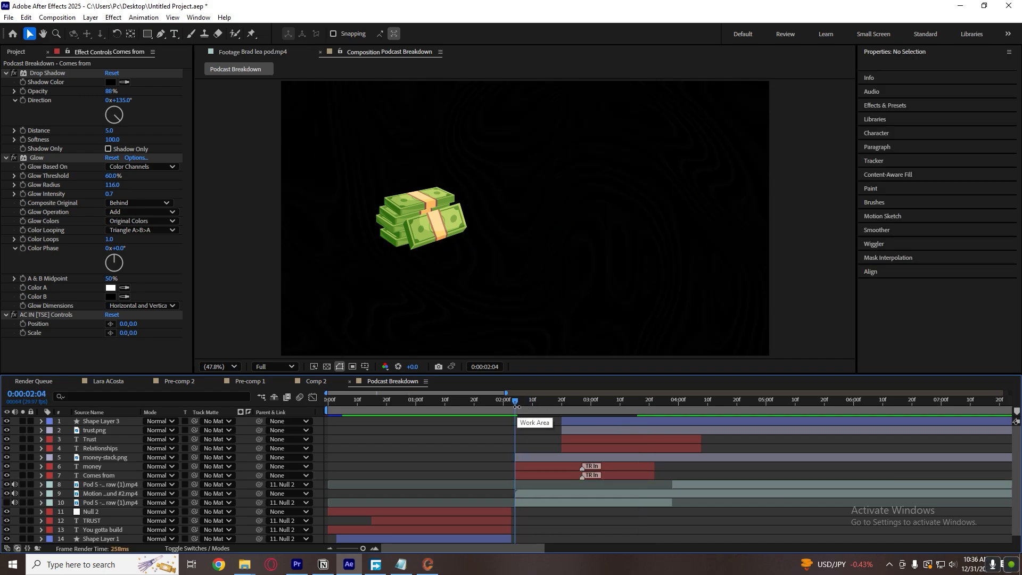
key("space")
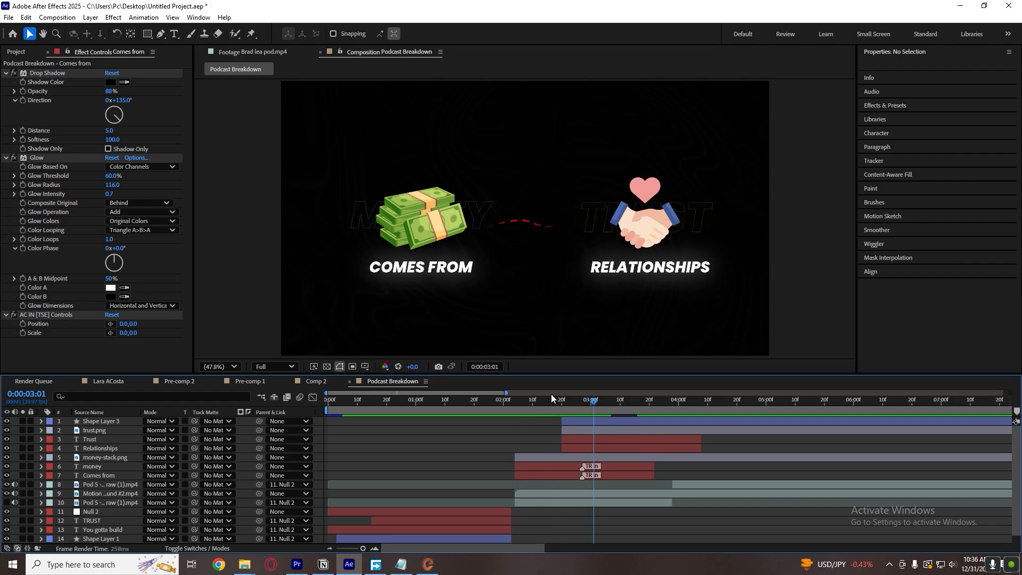
left_click(276, 56)
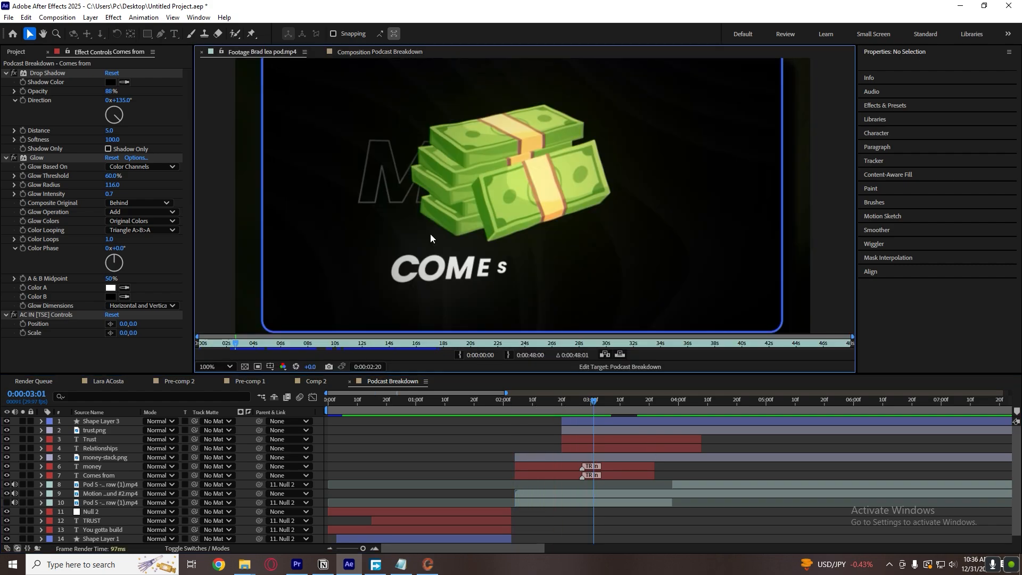
left_click_drag(562, 406, 515, 412)
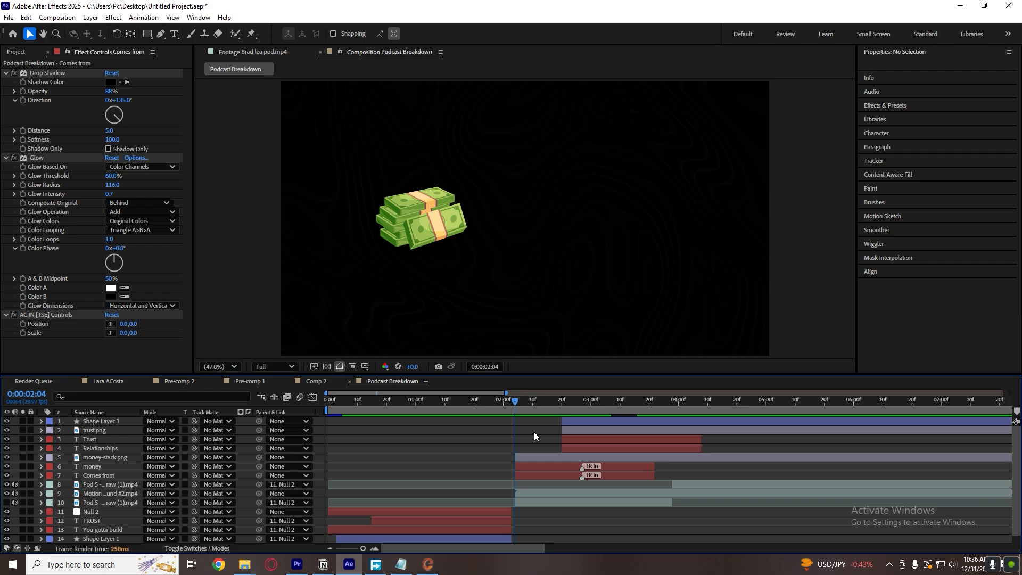
key("space")
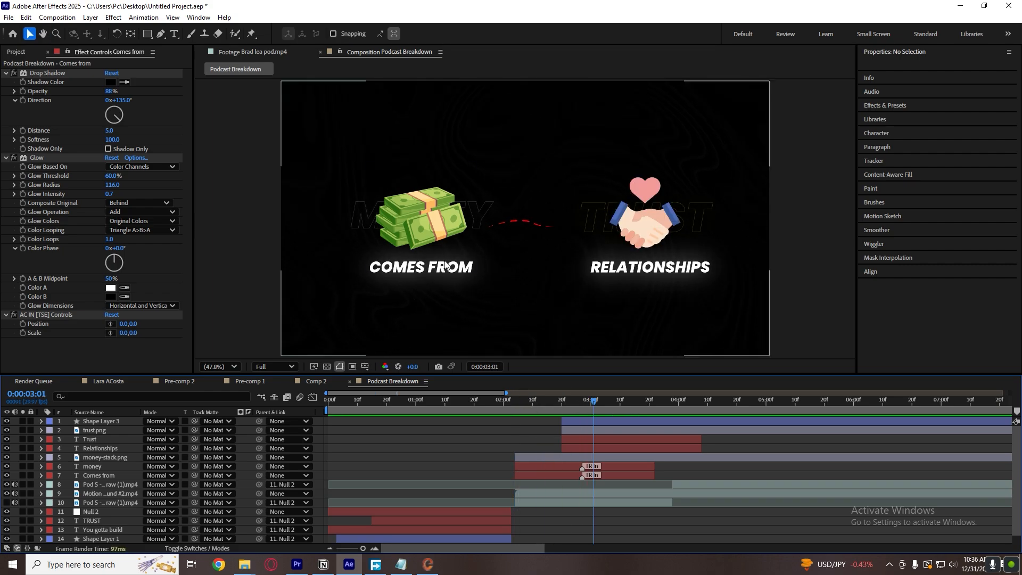
left_click(277, 55)
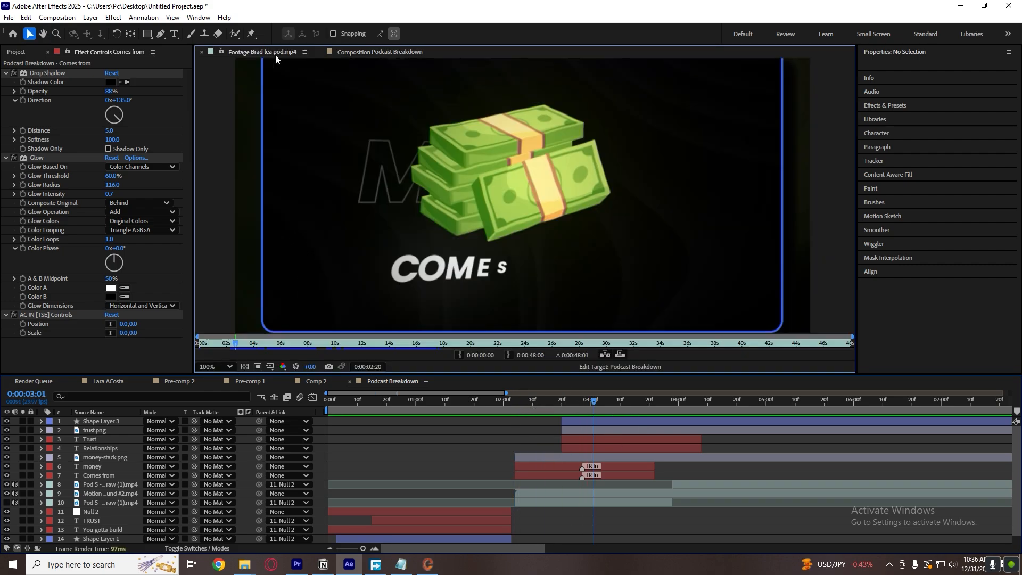
left_click_drag(569, 405, 537, 409)
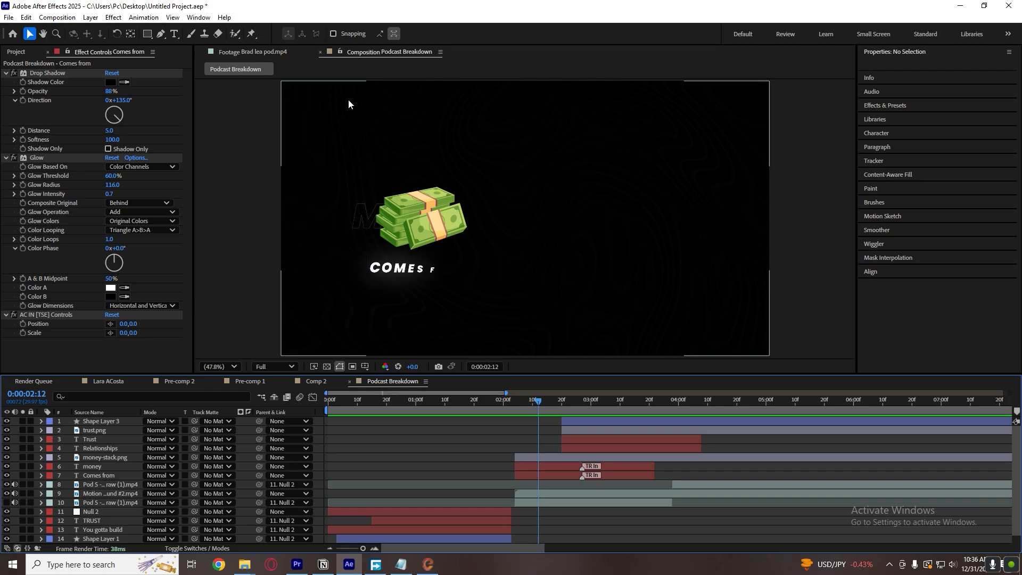
left_click_drag(236, 350, 231, 345)
left_click(353, 53)
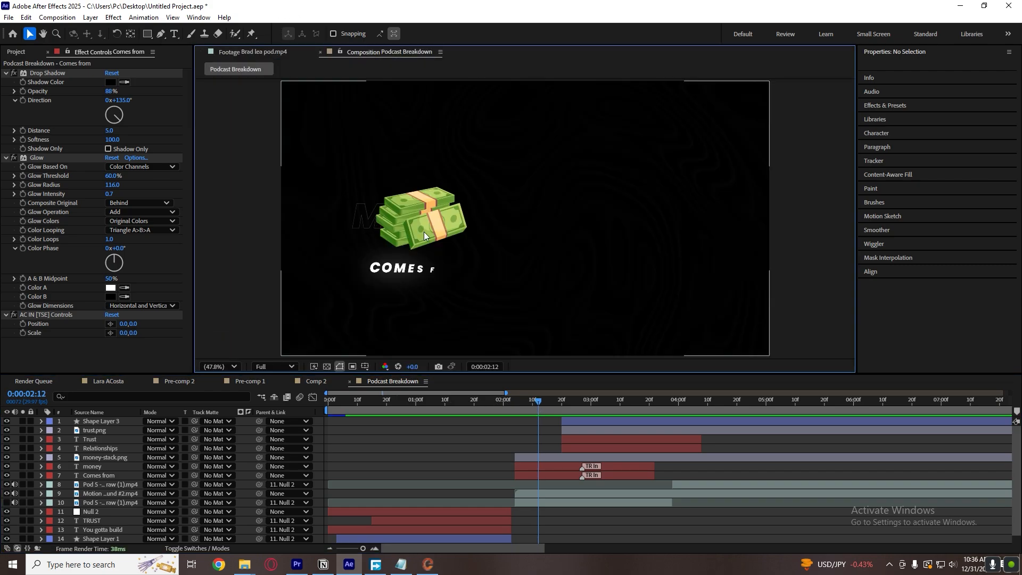
Apply Animation Composer's 2D-layer transition Overshoot Scale From Anchor Point as an In animation to the money-stack.png layer.
key("shift+Page_Up")
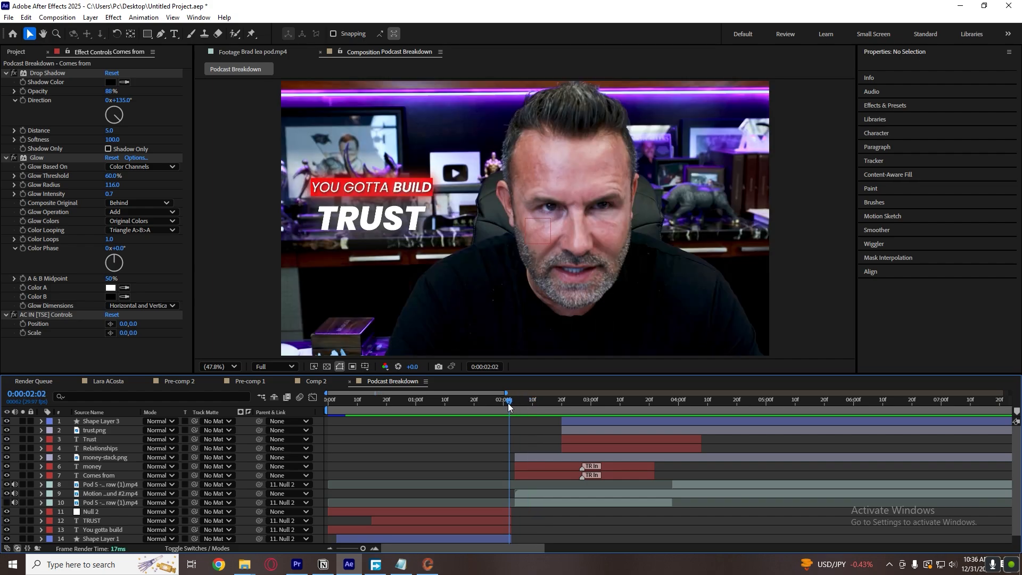
left_click_drag(508, 408, 515, 408)
left_click(541, 456)
left_click(199, 18)
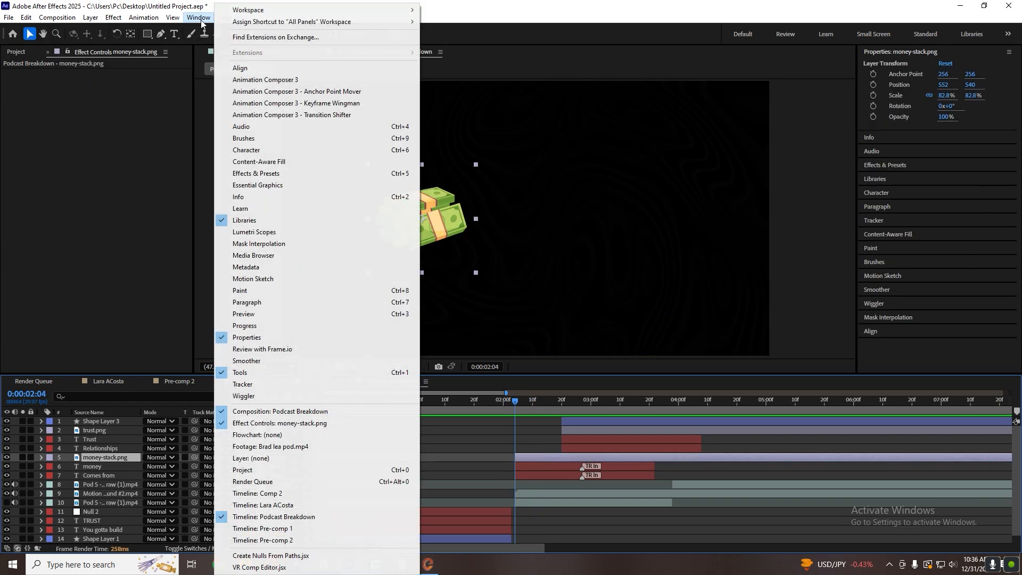
left_click(265, 80)
left_click(103, 137)
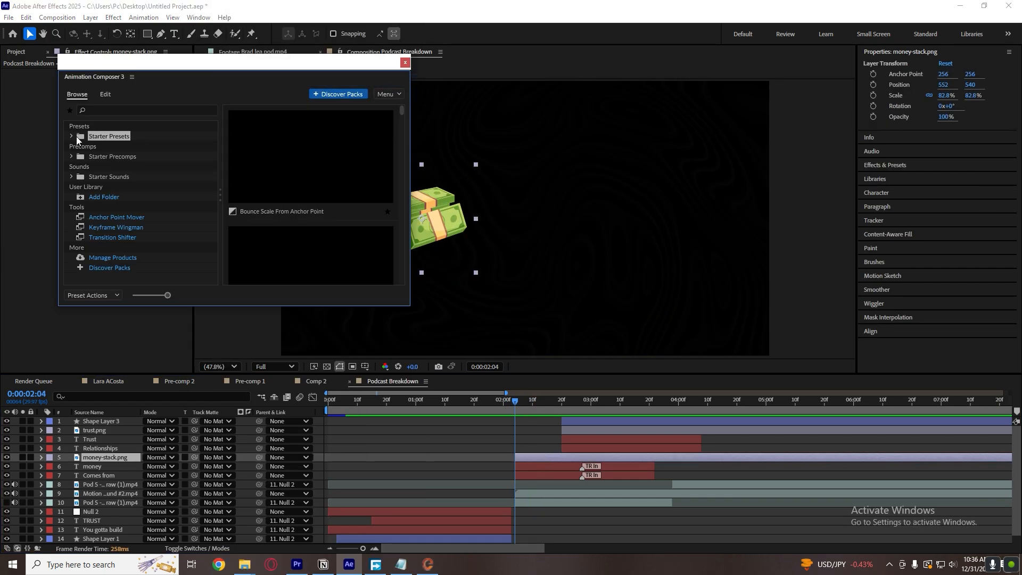
left_click(73, 136)
left_click(139, 147)
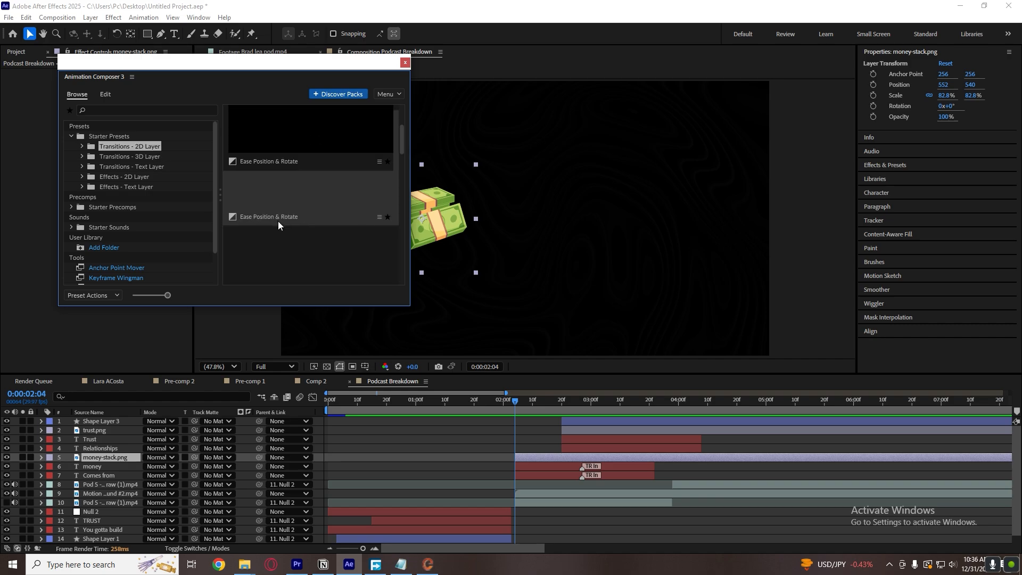
scroll(278, 222, "down", 10)
left_click(345, 269)
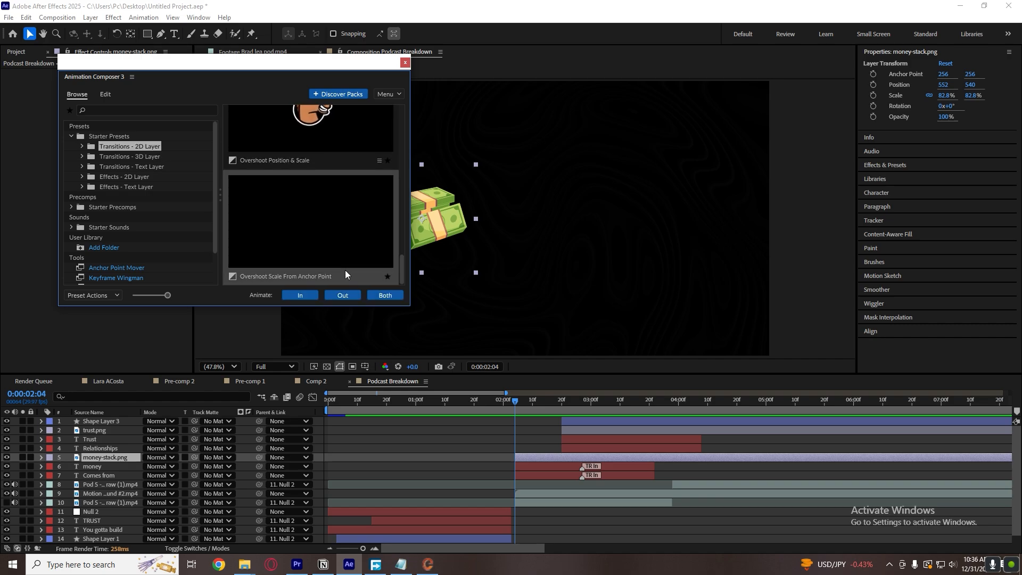
left_click(294, 296)
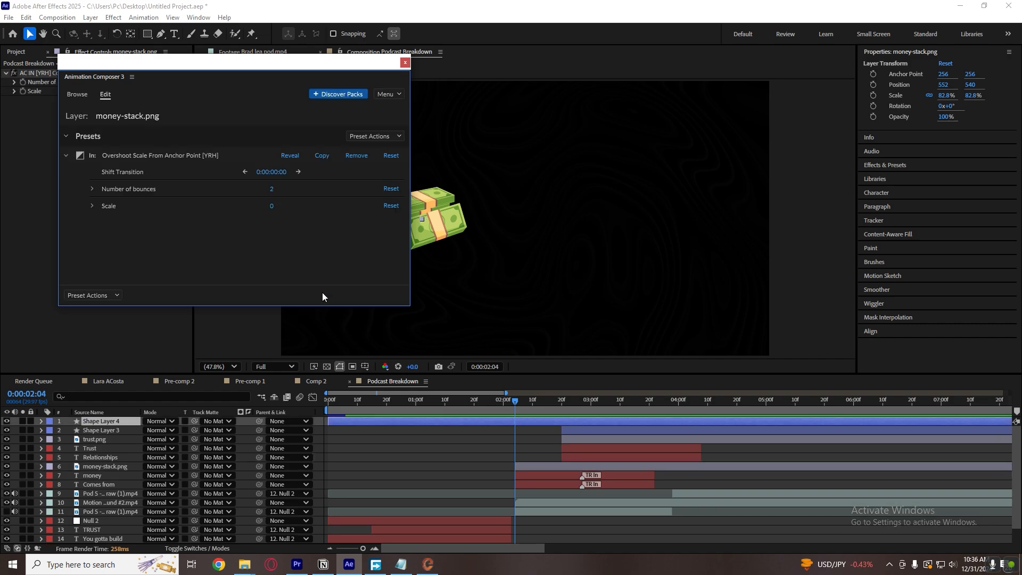
Set the money-stack transition's number of bounces to 1, close Animation Composer and deselect the layer.
left_click(273, 189)
left_click(313, 189)
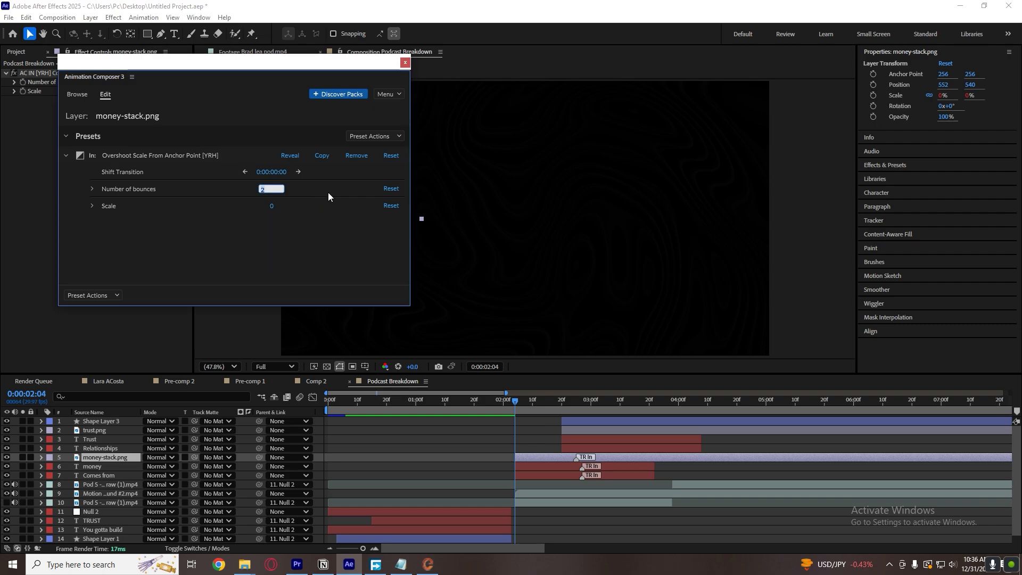
type("1")
key("Return")
left_click(405, 62)
left_click(500, 472)
Preview the money-stack scale-in, save the project, and review the scene between 0:00:02:04 and 0:00:03:04.
key("space")
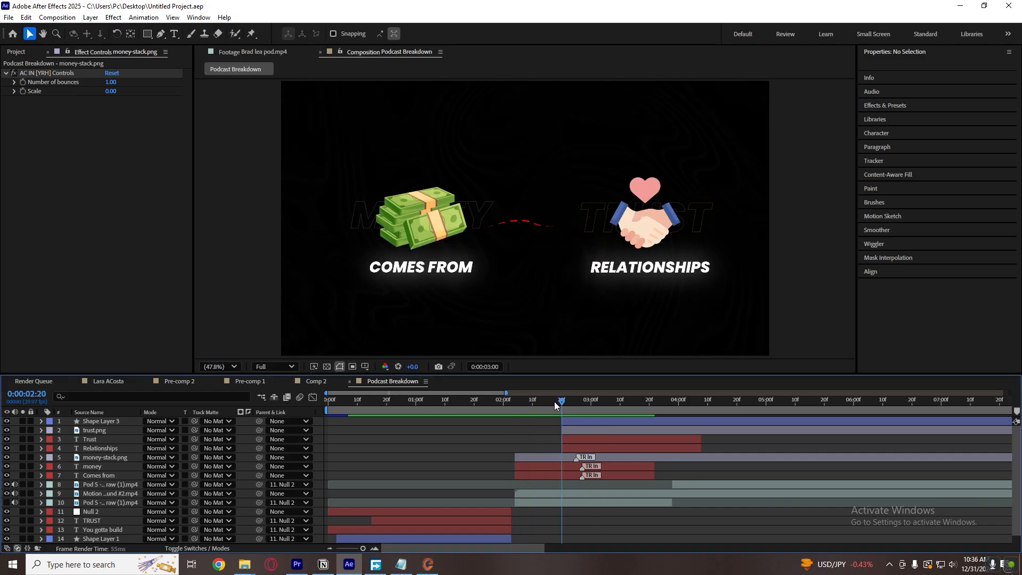
key("ctrl+s")
mouse_move(530, 407)
left_mouse_down()
mouse_move(597, 408)
mouse_move(514, 410)
left_mouse_up()
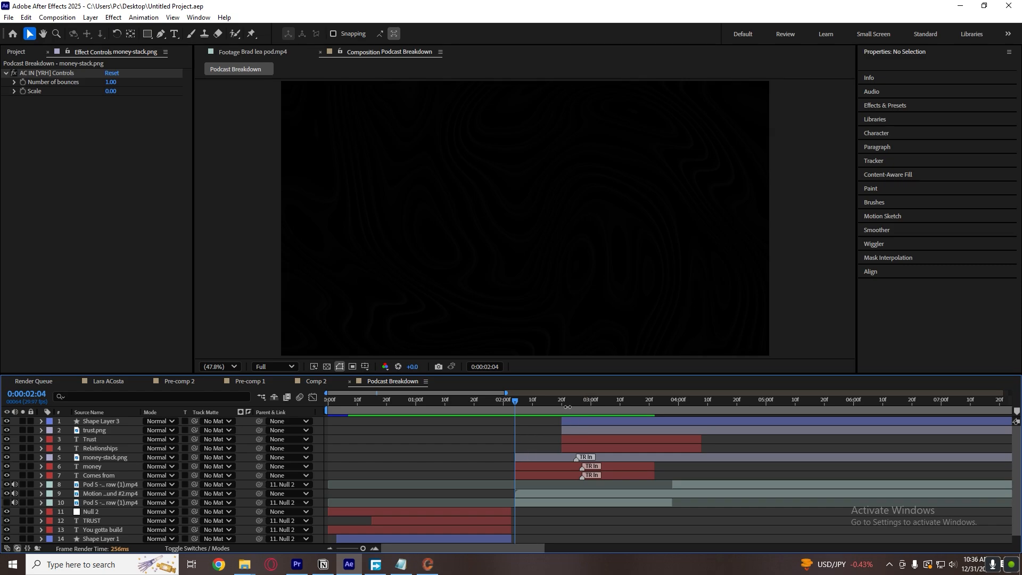
left_click(601, 404)
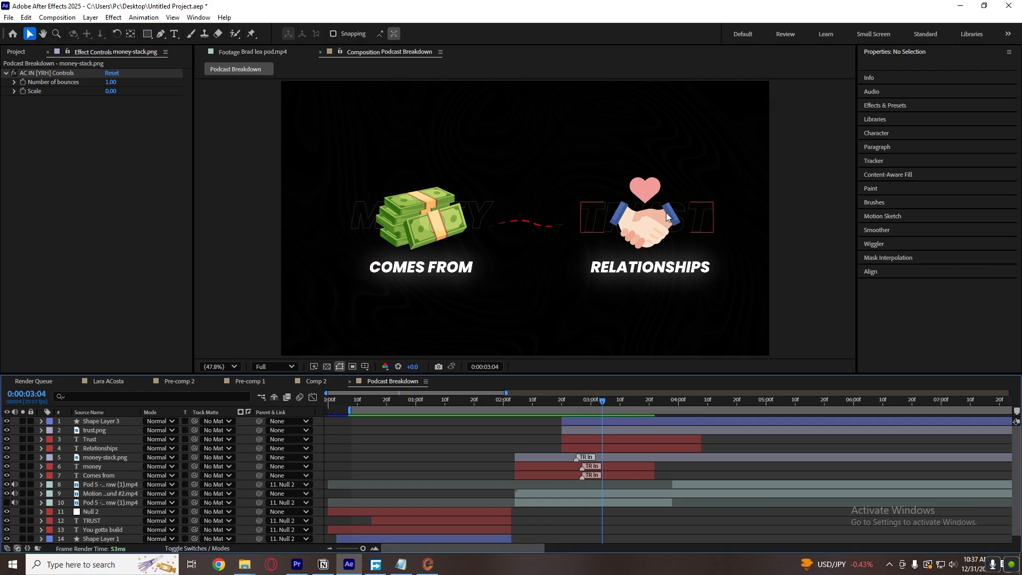
Copy the Glow effect from the You gotta build text layer and paste it onto the money-stack.png layer.
left_click_drag(556, 407, 531, 404)
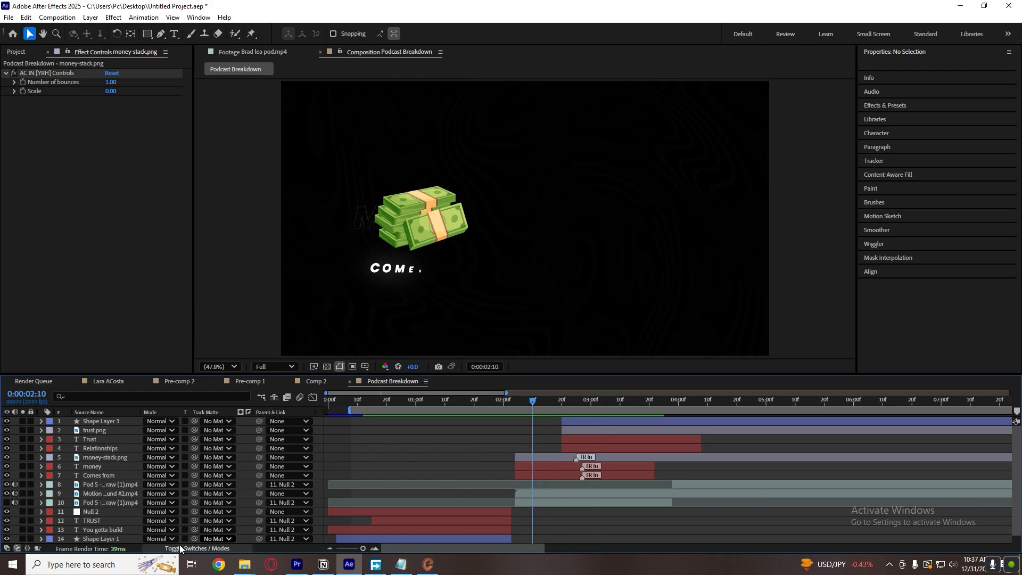
scroll(117, 519, "down", 1)
left_click(96, 520)
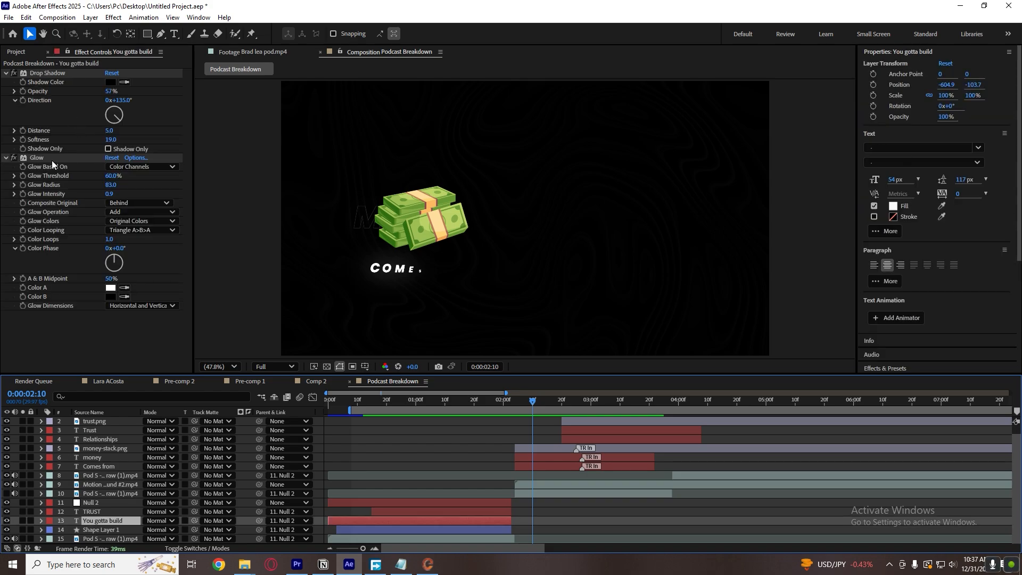
left_click(549, 447)
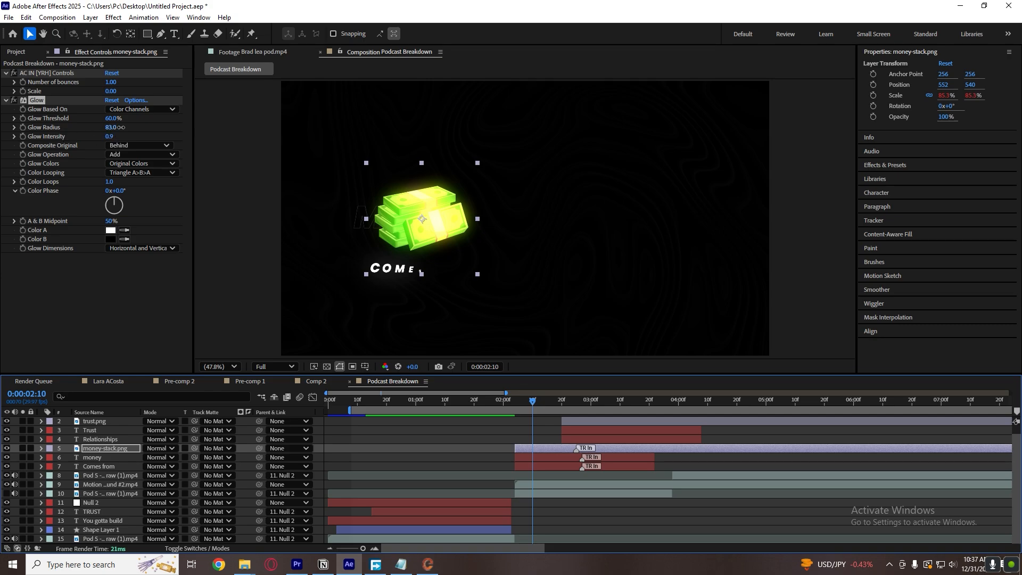
Set the money-stack.png glow to threshold 74.1%, radius 417 and intensity 0.6, leaving the layer deselected.
left_click_drag(122, 128, 261, 127)
mouse_move(112, 137)
left_mouse_down()
mouse_move(93, 137)
mouse_move(115, 135)
mouse_move(106, 119)
mouse_move(88, 123)
mouse_move(145, 126)
mouse_move(121, 138)
mouse_move(126, 124)
left_mouse_up()
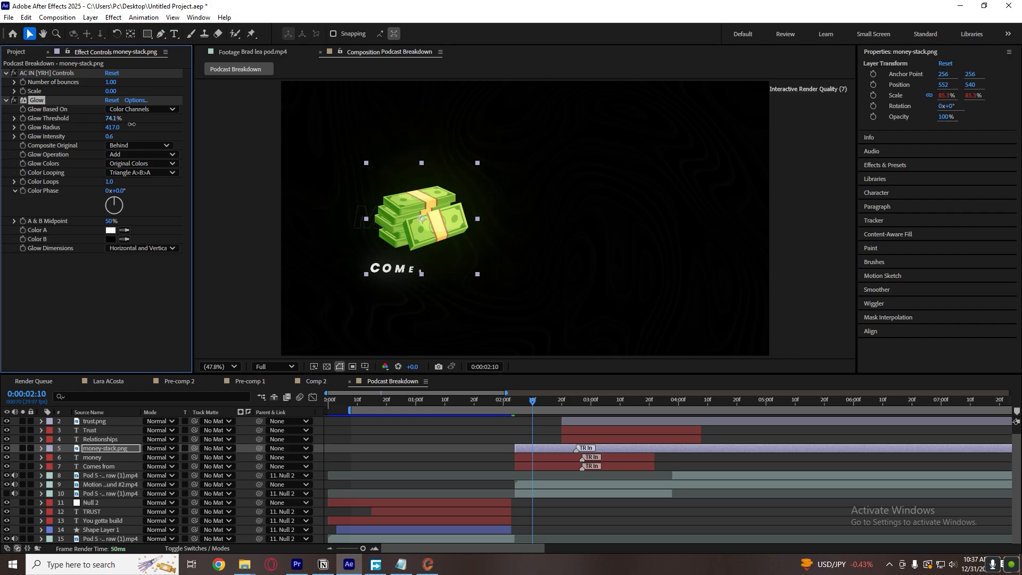
left_click(443, 445)
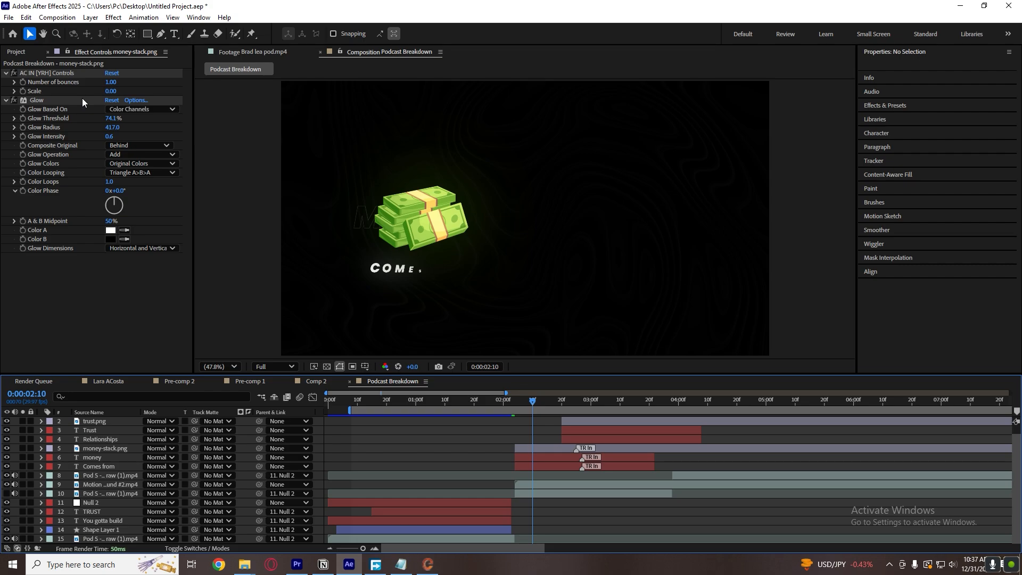
Copy the money-stack.png Glow effect onto the trust.png layer, checking it at 0:00:03:04.
left_click(36, 100)
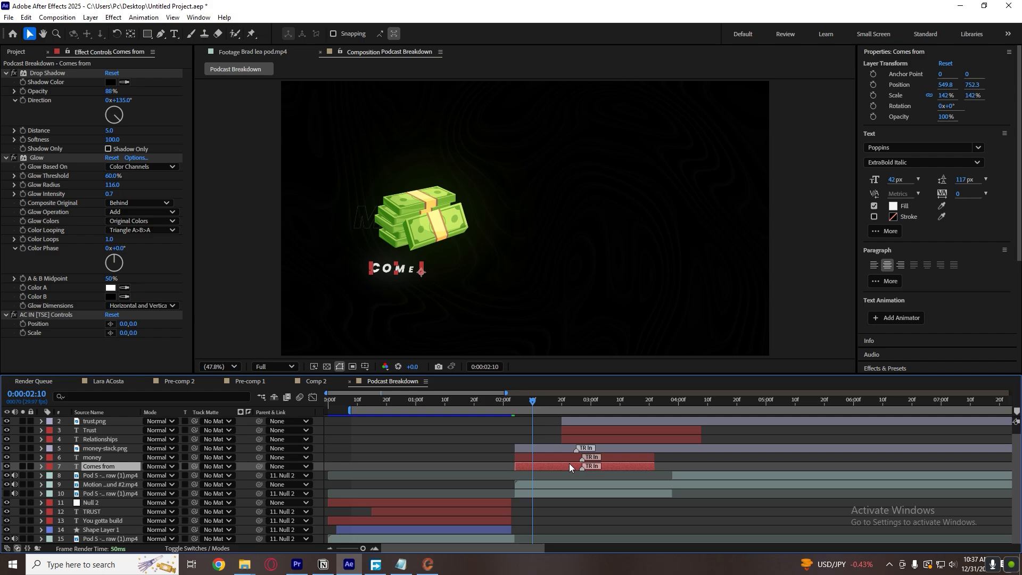
left_click(568, 461)
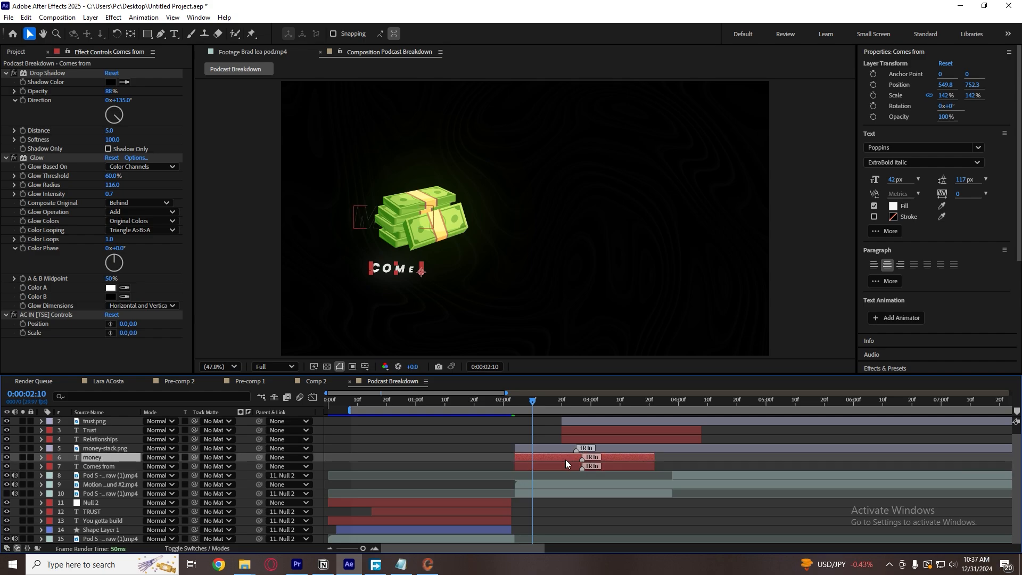
left_click(543, 435)
left_click(16, 51)
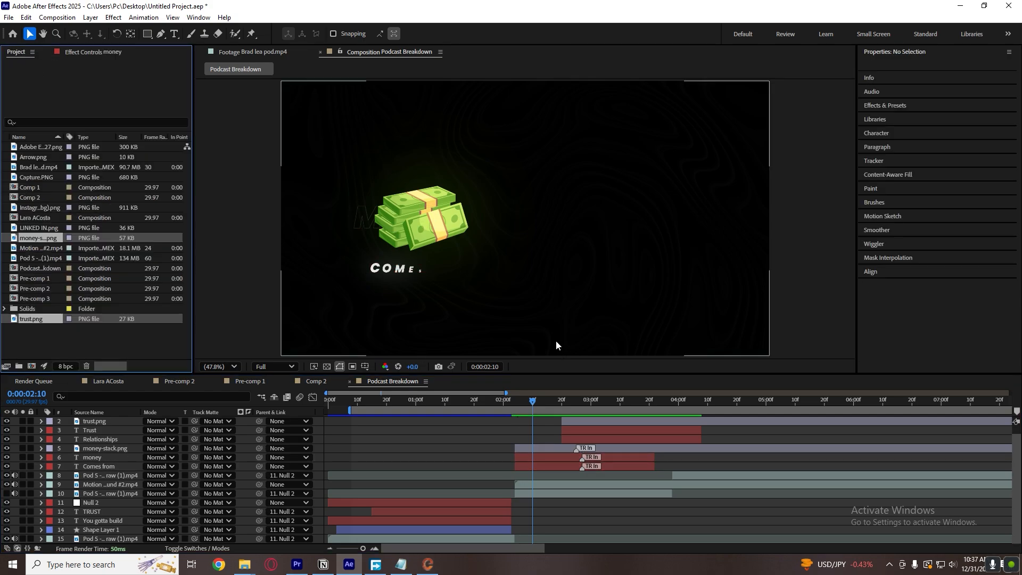
left_click(602, 405)
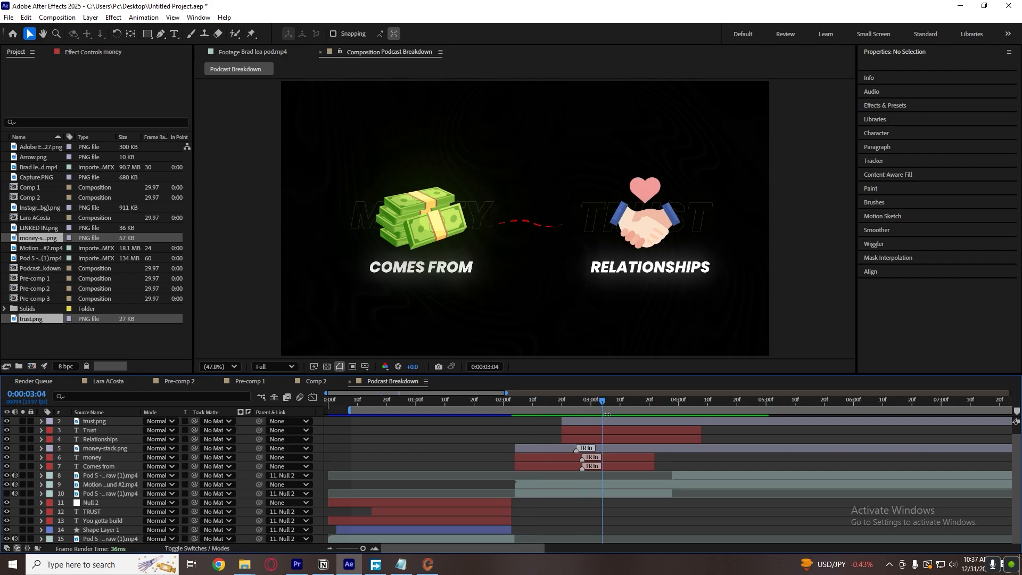
left_click(610, 421)
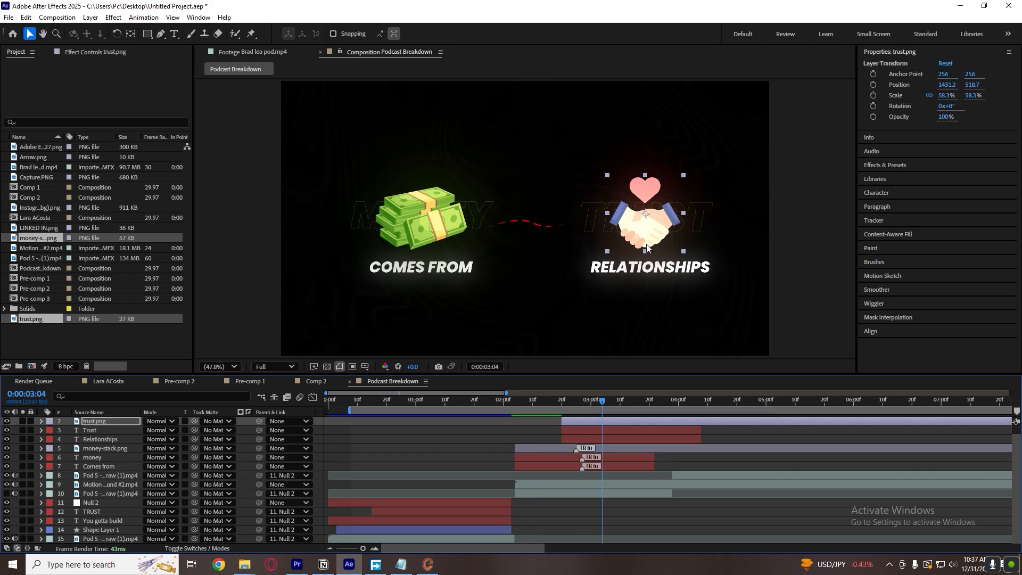
left_click(714, 434)
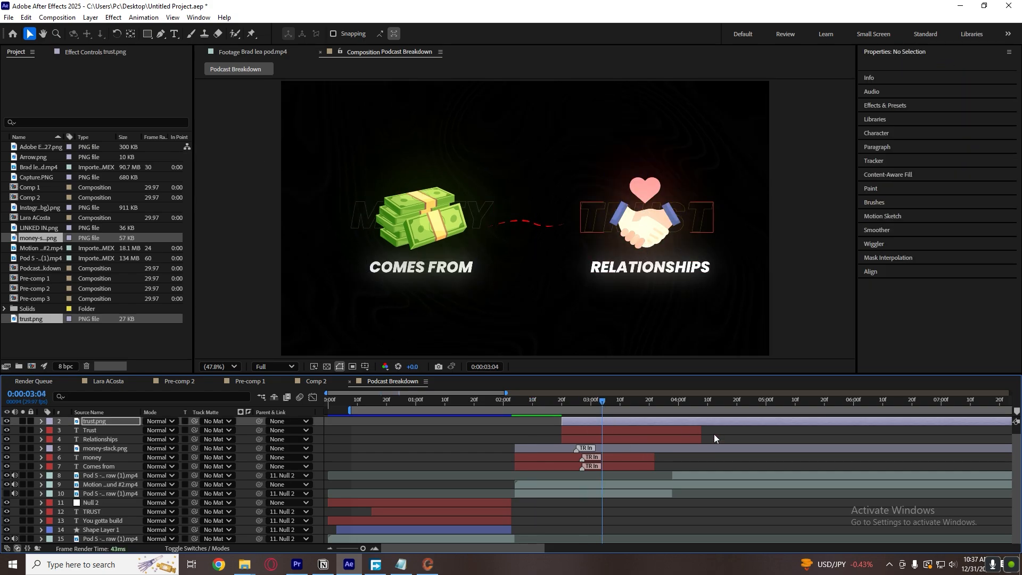
Reduce the trust.png glow to threshold 71% and radius 255, with a lower intensity.
left_click(669, 419)
left_click(71, 53)
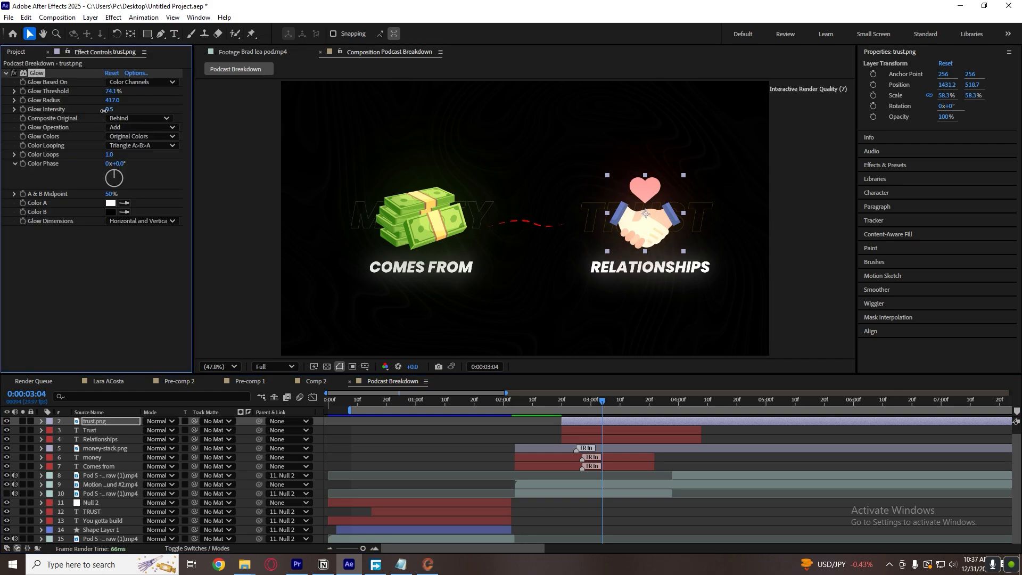
left_click_drag(113, 92, 29, 114)
left_click(757, 431)
scroll(754, 430, "up", 2)
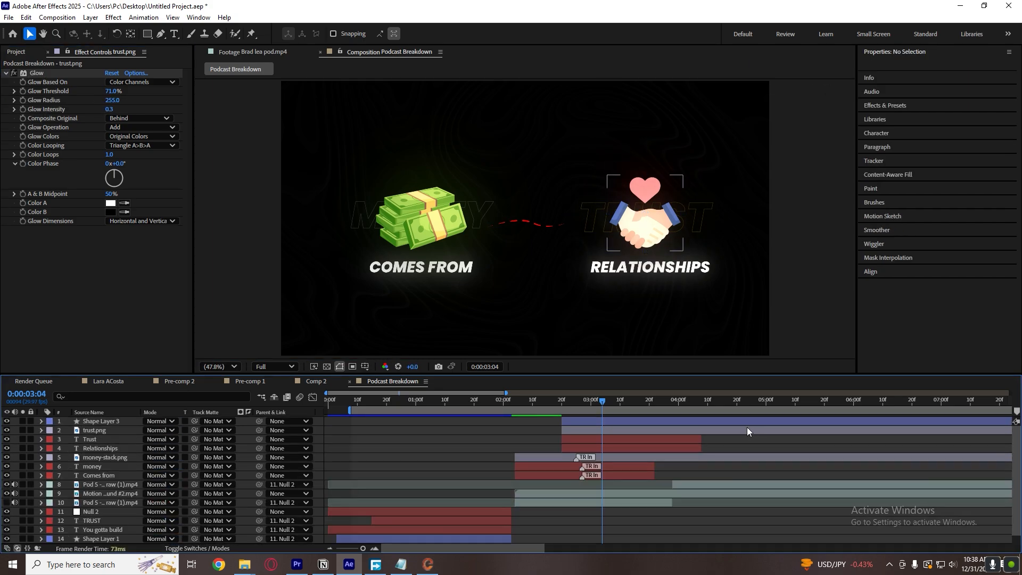
Fine-tune the intensity and threshold of the handshake icon's glow and deselect the layer.
left_click(109, 109)
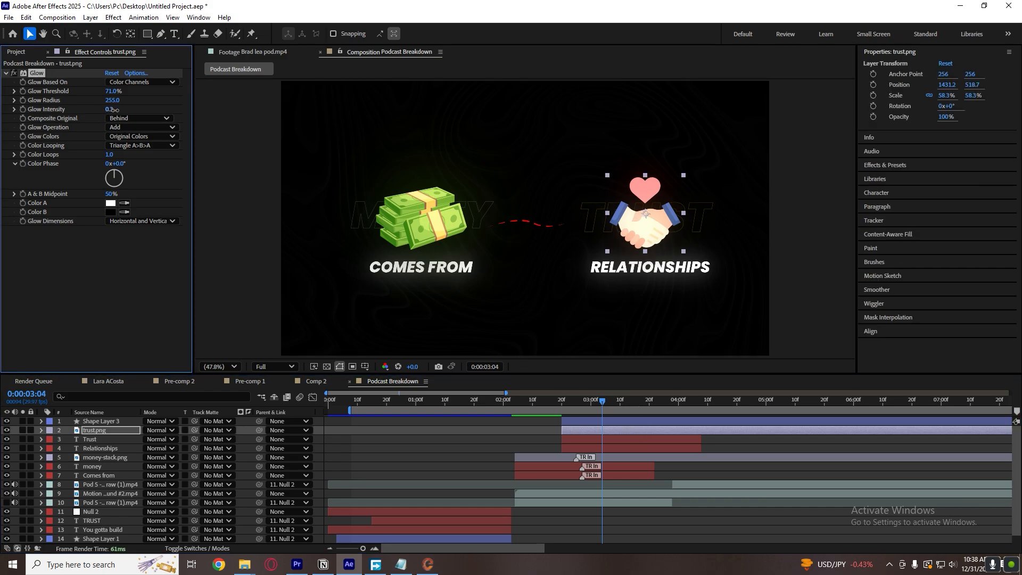
left_click_drag(114, 110, 56, 121)
left_click_drag(110, 93, 274, 102)
left_click(537, 429)
Trim Shape Layer 3, trust.png, Trust, Relationships and money-stack.png to end at 0:00:03:28.
left_click_drag(650, 403, 676, 408)
left_click(669, 421)
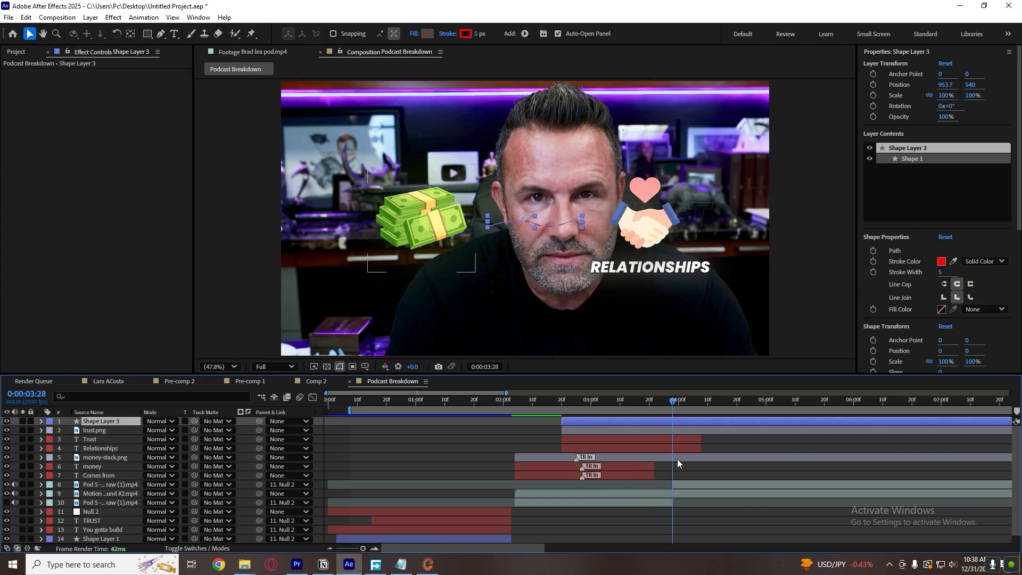
left_click(677, 459, "shift")
key("alt+bracketright")
left_click(671, 513)
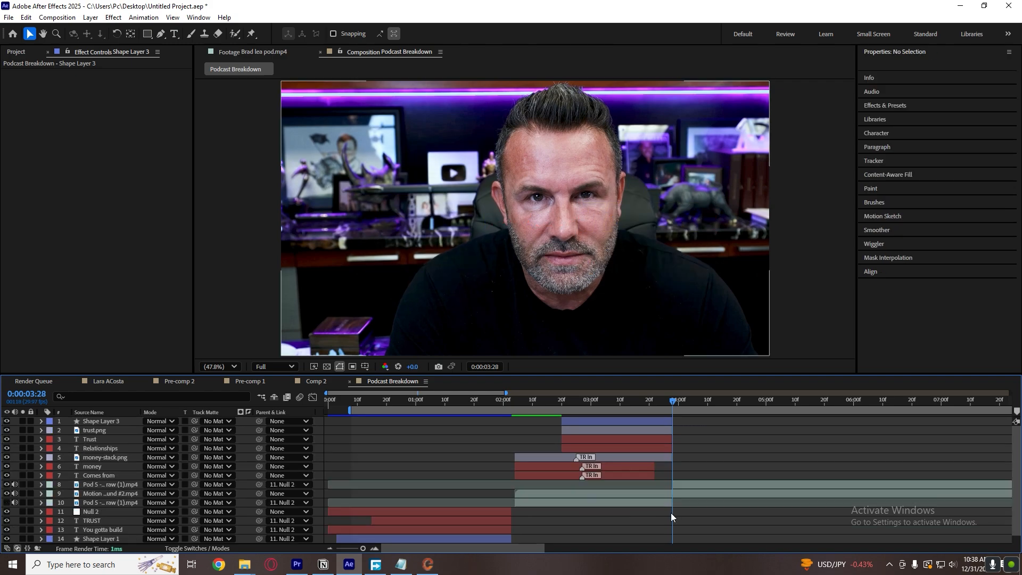
Move the Pod 5 clip that starts at 0:00:03:28 to the top layer and cut Motion Background #2 off at that time.
left_click(681, 485)
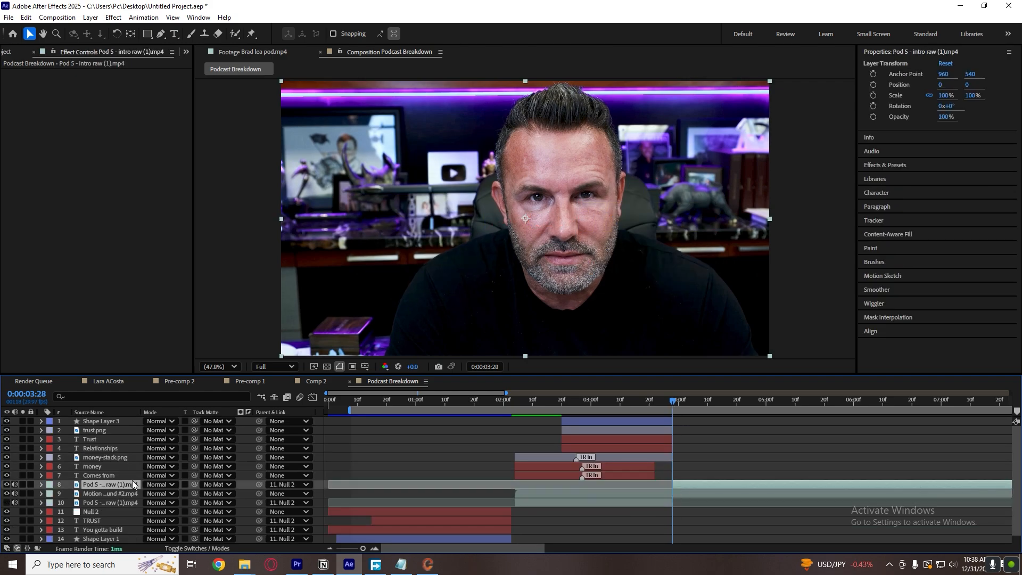
left_click_drag(132, 480, 157, 423)
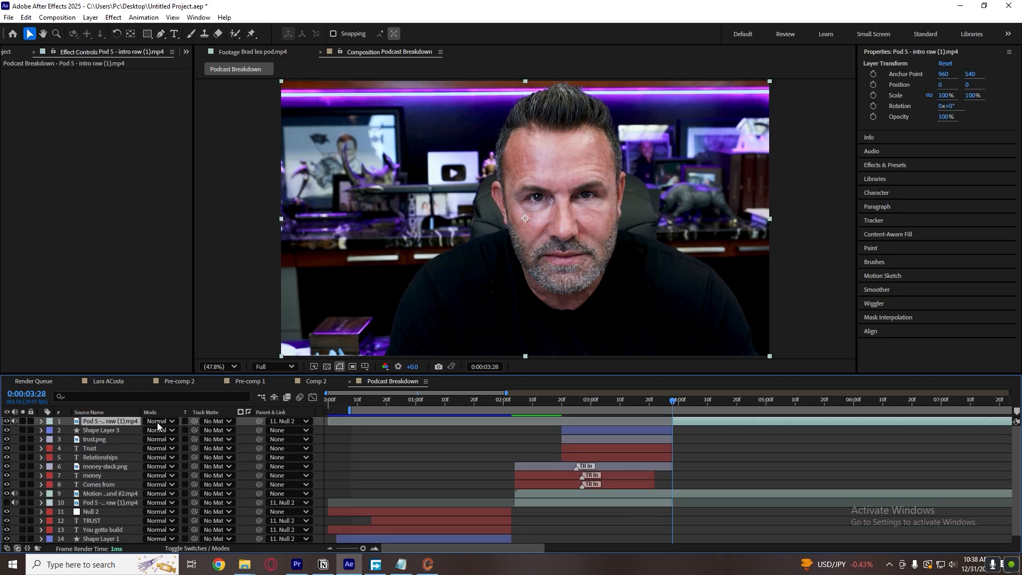
left_click(686, 495)
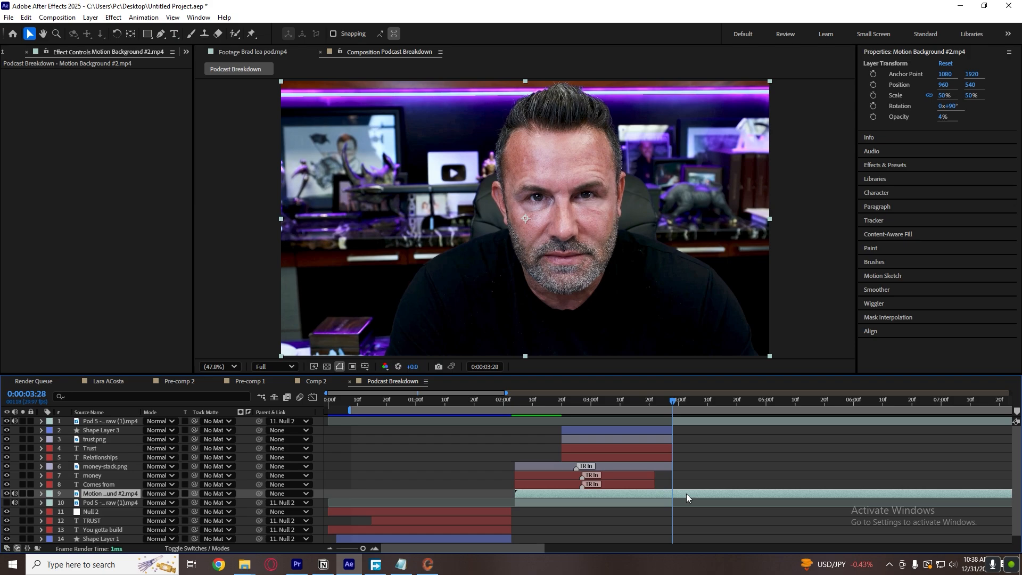
key("ctrl+shift+d")
key("Delete")
Add a null object to Podcast Breakdown and cut off its part after 0:00:03:28.
left_click_drag(626, 406, 520, 411)
right_click(321, 467)
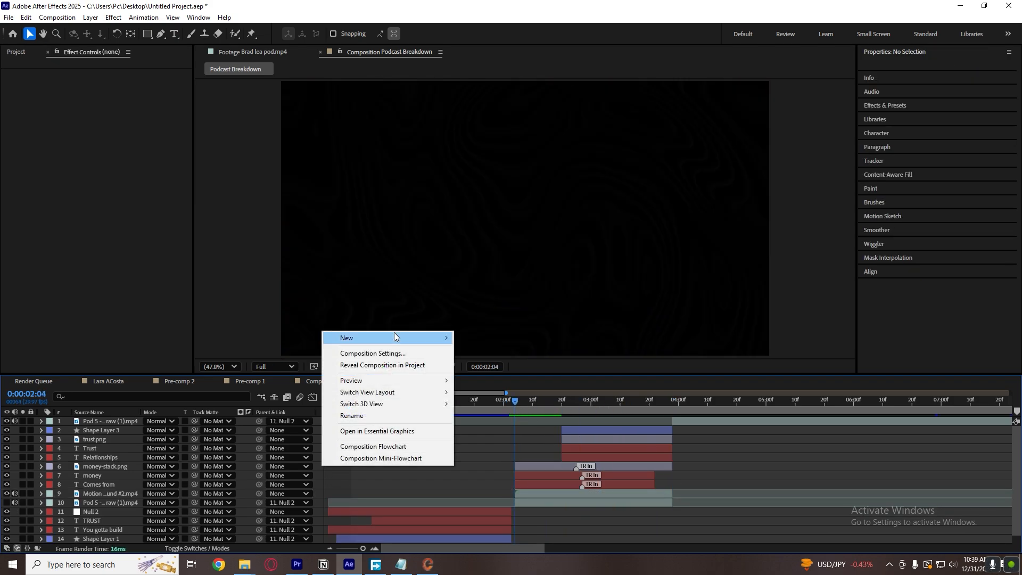
mouse_move(394, 338)
left_click(533, 400)
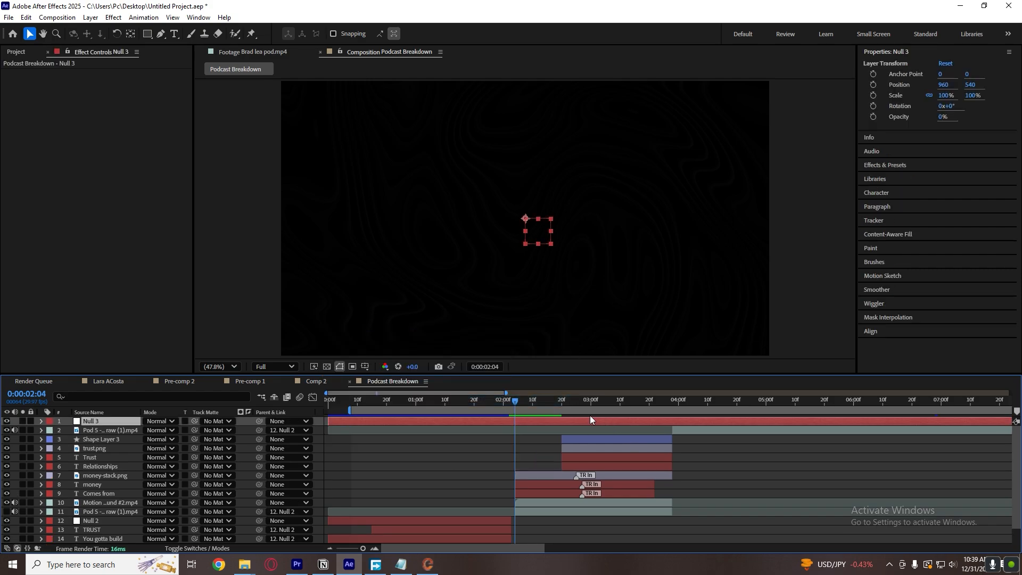
left_click(673, 403)
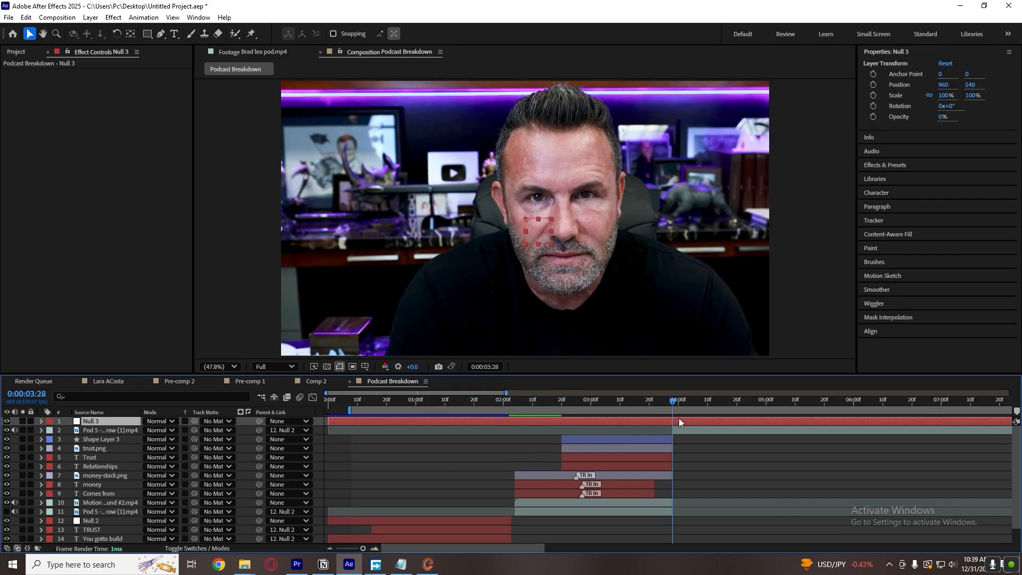
key("ctrl+shift+d")
key("Delete")
Adjust the Null 3 layer so that it runs only from 0:00:02:04 to 0:00:03:28.
left_click(515, 403)
left_click(526, 420)
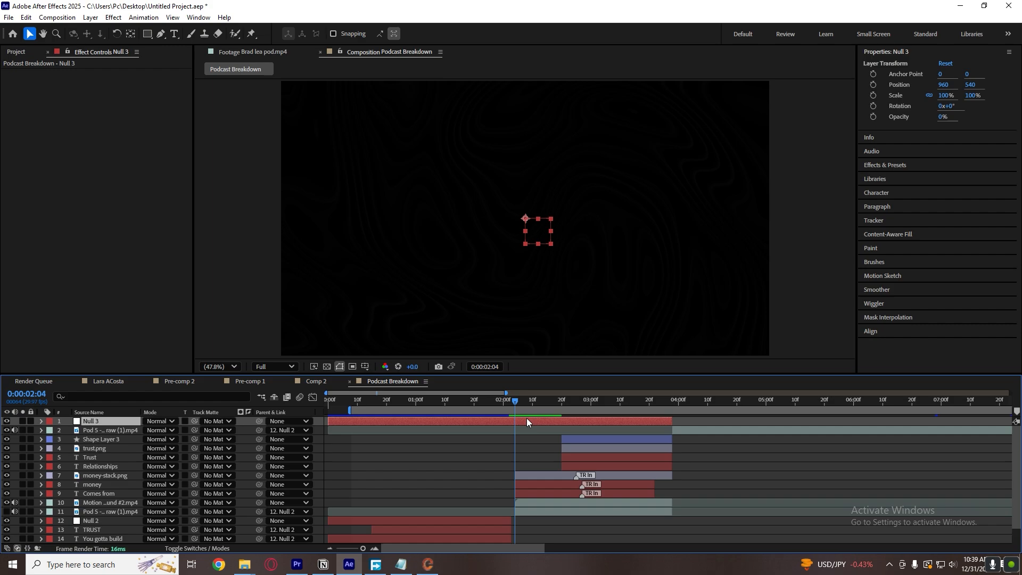
key("ctrl+shift+d")
key("Delete")
left_click(538, 429)
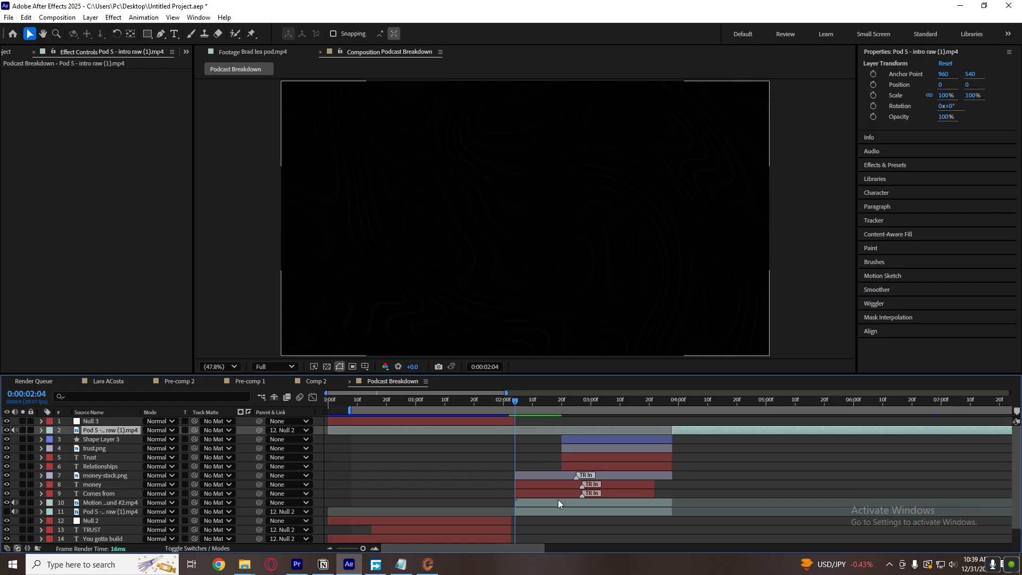
left_click(531, 459)
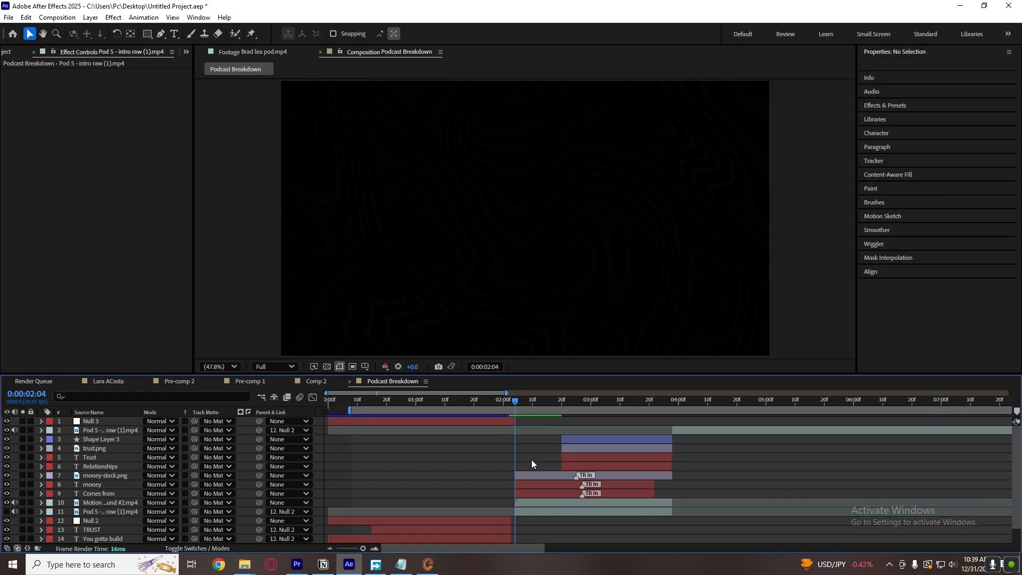
left_click(548, 503)
left_click_drag(480, 421, 672, 420)
left_click(681, 452)
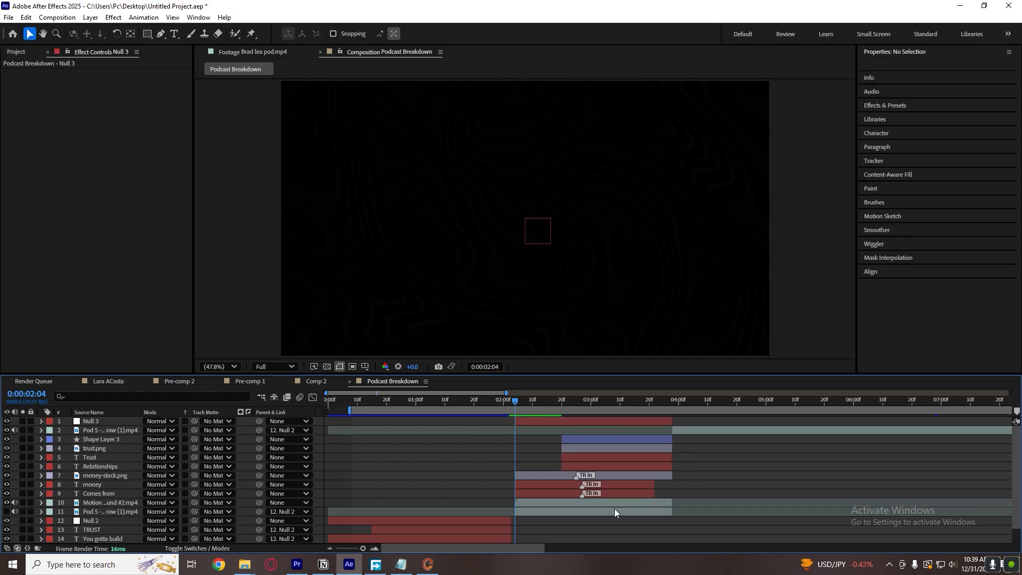
Parent the eight layers from Shape Layer 3 down to Motion Background #2 to Null 3.
left_click(615, 510)
left_click(614, 503)
left_click(587, 441, "shift")
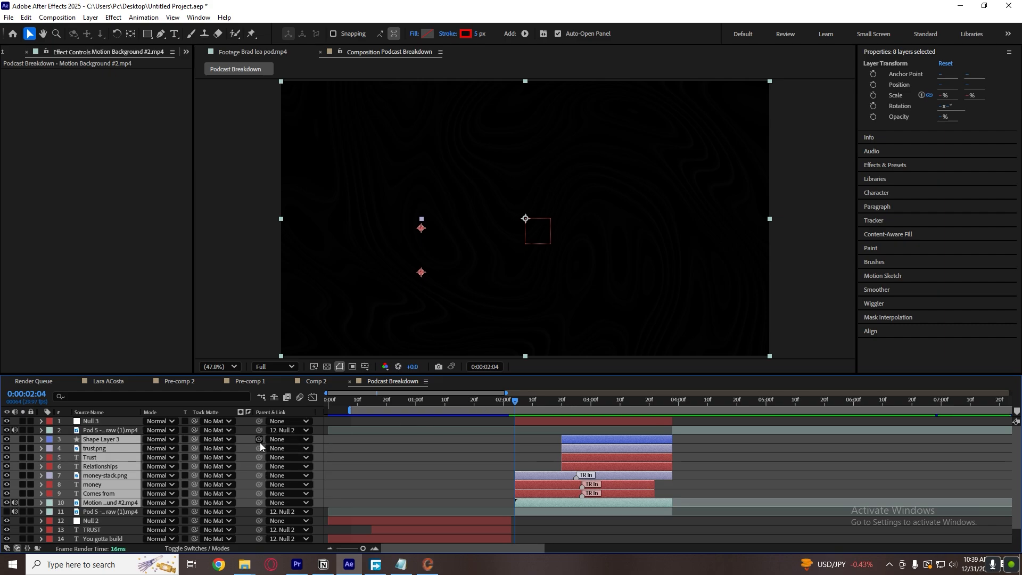
left_click_drag(259, 440, 109, 424)
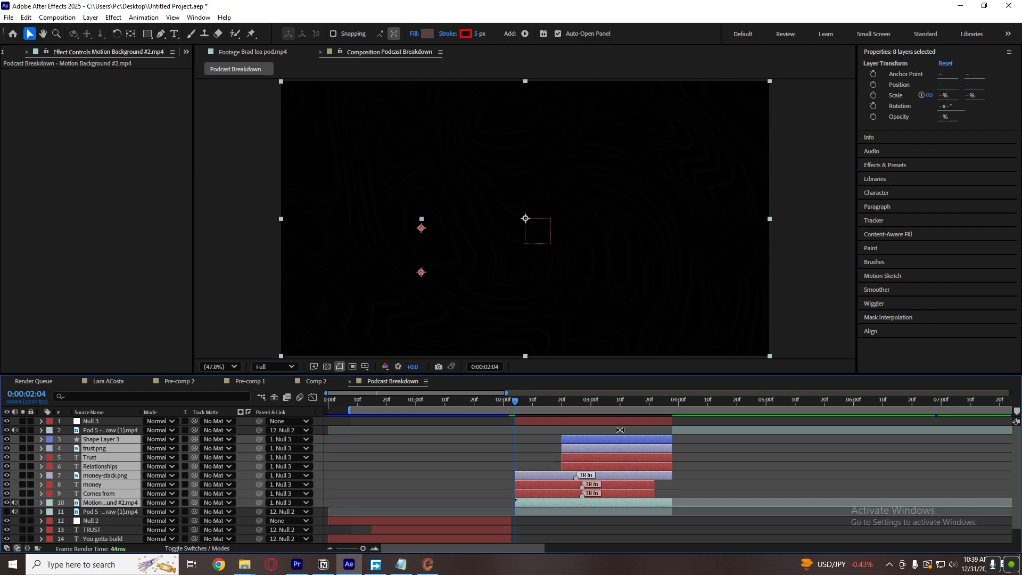
Move Null 3 below the top Pod 5 clip in the layer stack and deselect it.
left_click(596, 428)
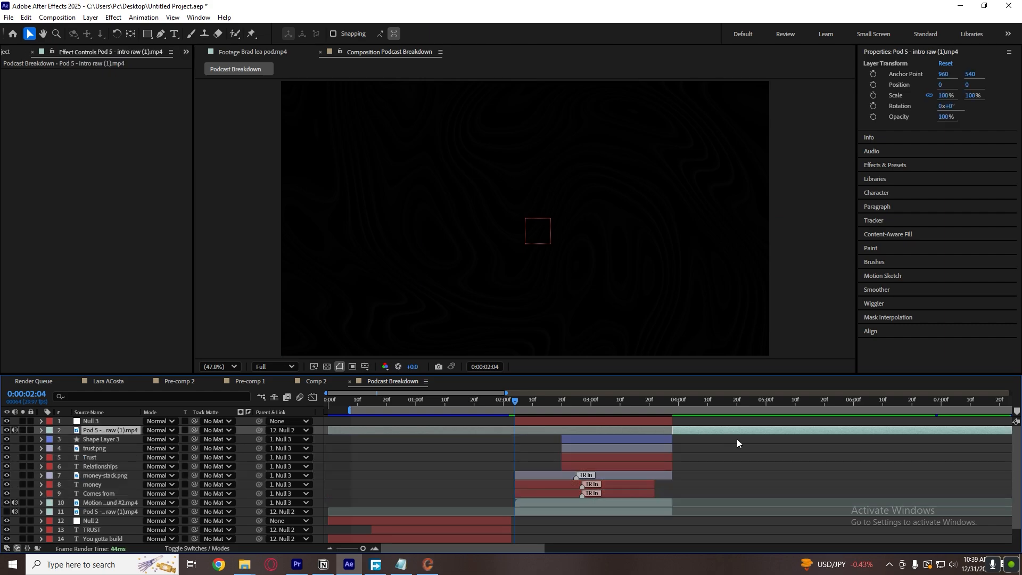
left_click(737, 438)
left_click(139, 423)
left_click_drag(120, 423, 255, 433)
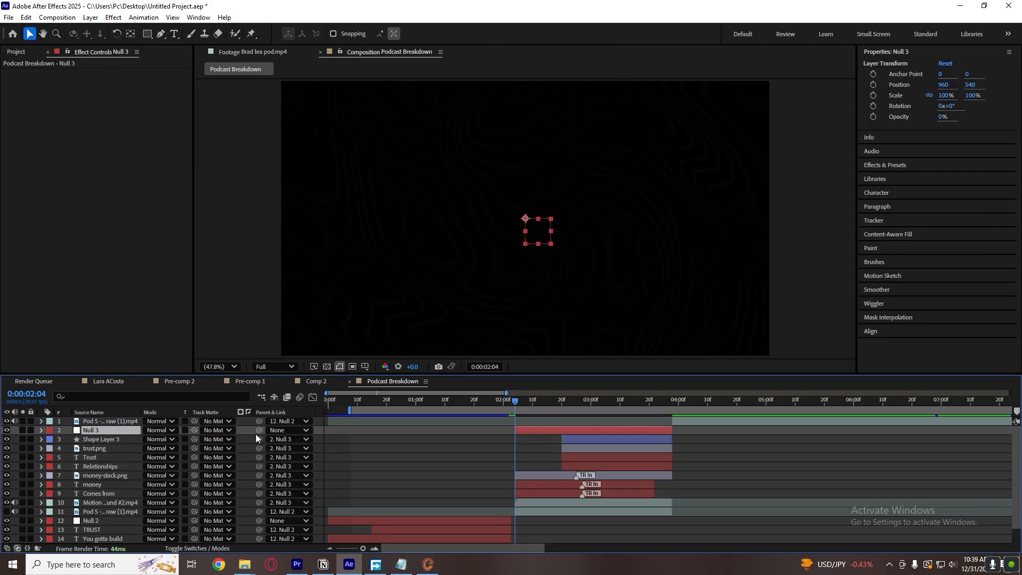
left_click(746, 430)
Add Position and Scale keyframes to Null 3 at its start, 0:00:02:04.
mouse_move(582, 404)
left_mouse_down()
mouse_move(618, 406)
mouse_move(575, 407)
left_mouse_up()
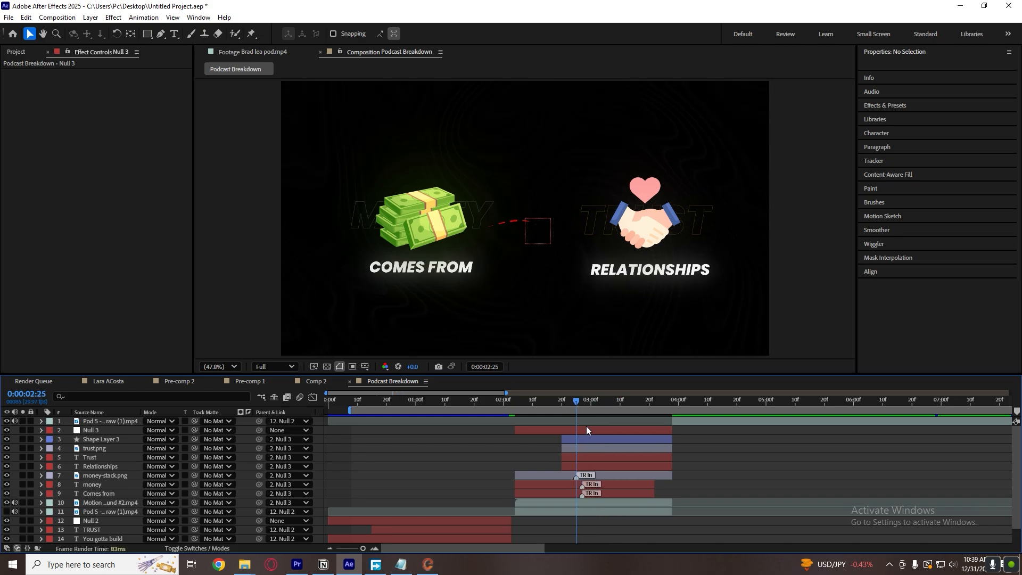
left_click(589, 430)
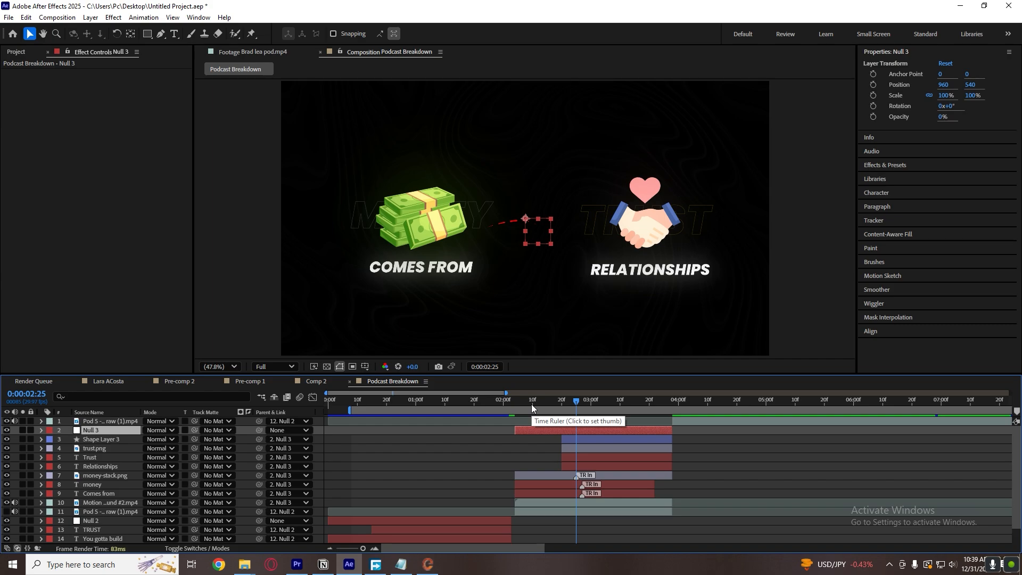
key("i")
key("s")
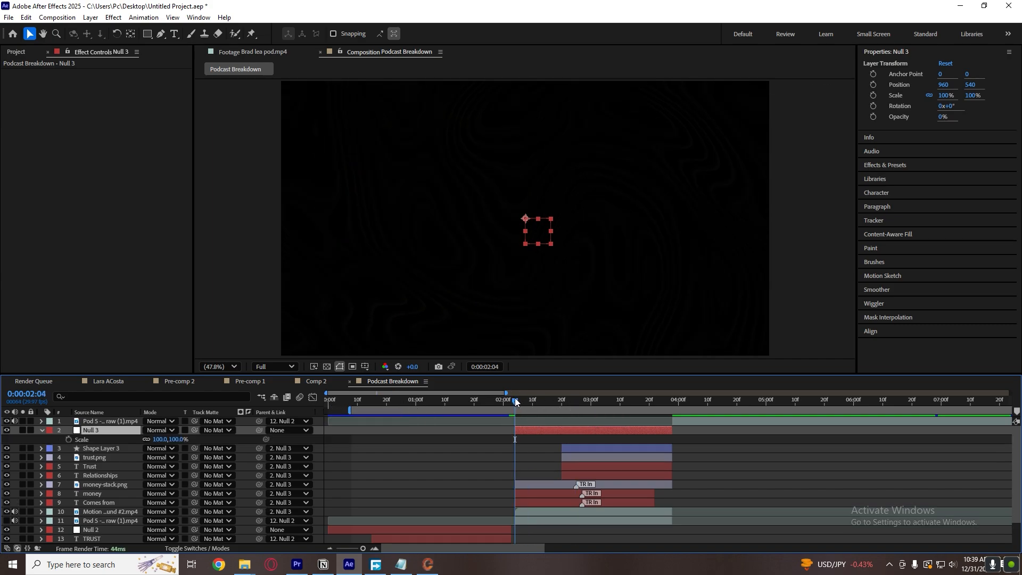
key("shift+p")
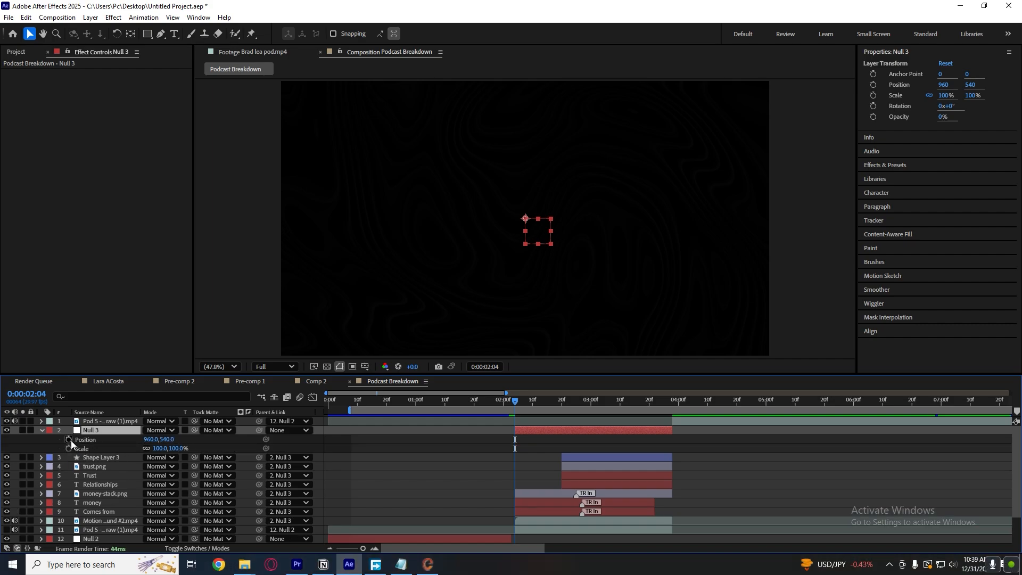
left_click_drag(68, 440, 68, 448)
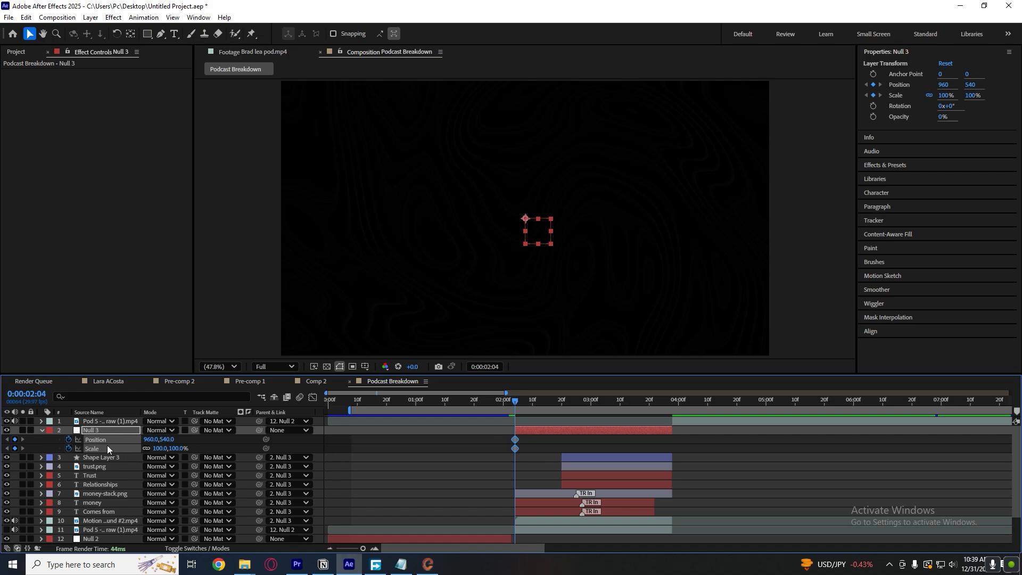
Move Null 3's Position and Scale keyframes to about 0:00:03:19, and at 0:00:02:13 set Scale to 639% and X Position to 3709.
left_click_drag(515, 440, 646, 440)
left_click(536, 433)
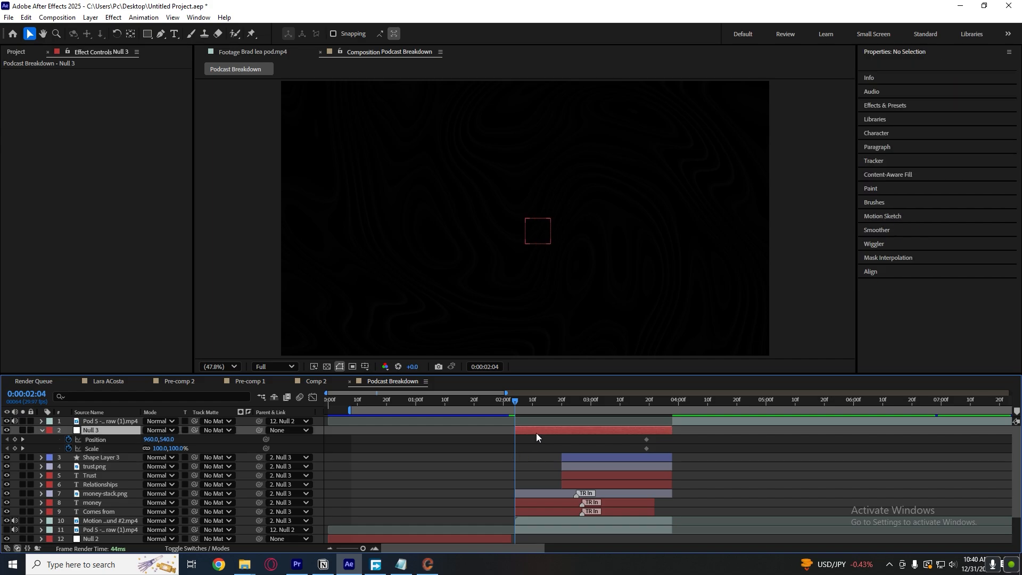
left_click_drag(518, 397, 541, 398)
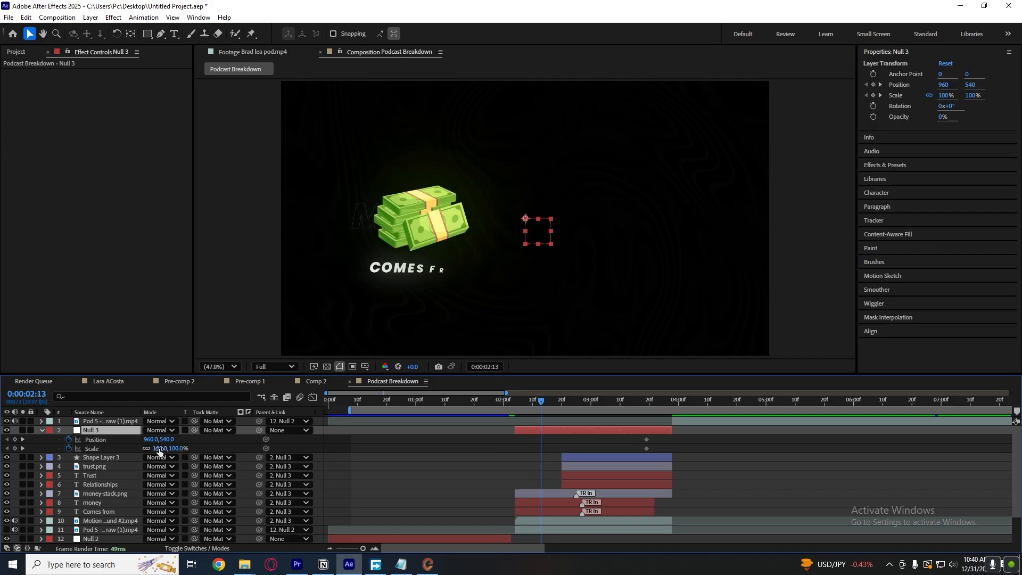
left_click_drag(159, 450, 656, 390)
left_click_drag(160, 449, 404, 418)
left_click_drag(154, 453, 452, 433)
left_click_drag(170, 448, 512, 449)
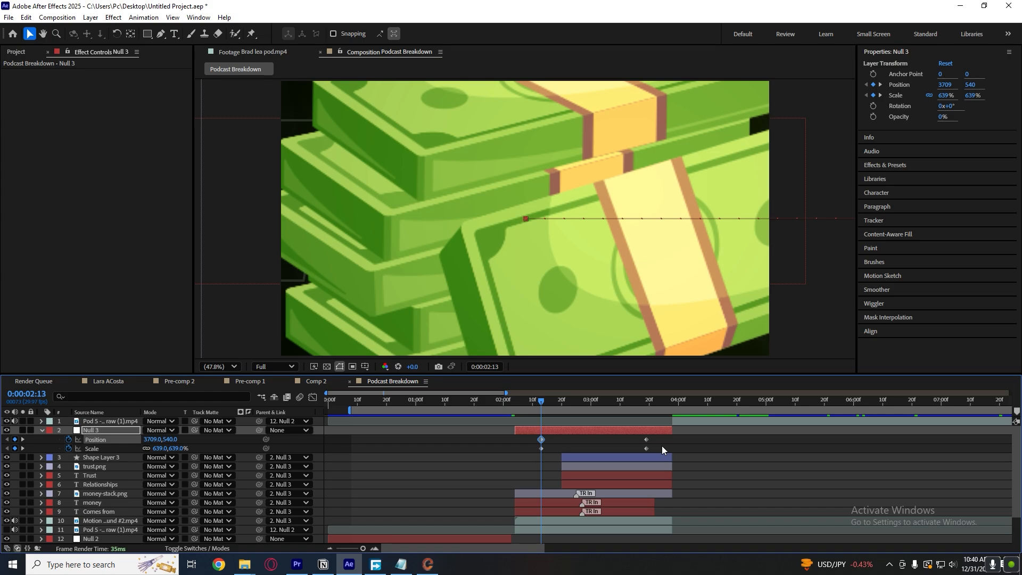
After checking the reference footage, set Null 3's Scale to 464% and X Position to 2786, and delete its keyframes near 0:00:03:19.
left_click(252, 52)
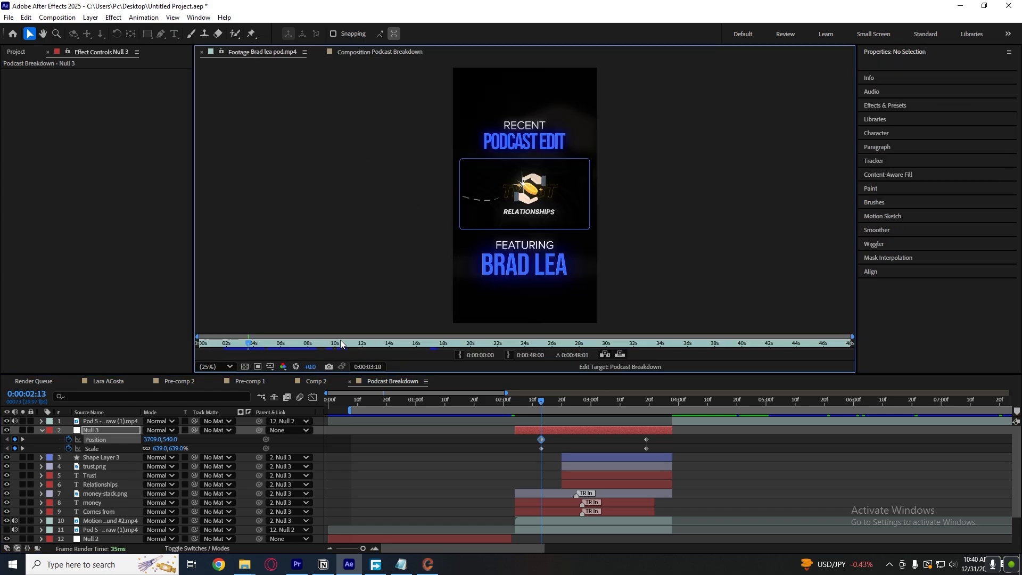
key("slash")
mouse_move(246, 345)
left_mouse_down()
mouse_move(226, 346)
mouse_move(243, 346)
left_mouse_up()
left_click(382, 52)
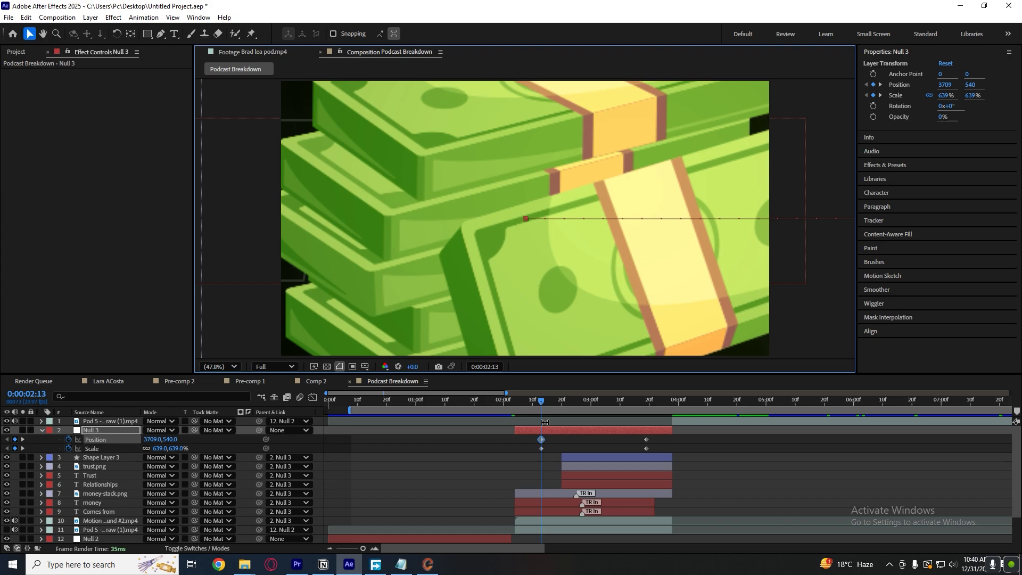
left_click_drag(166, 449, 7, 466)
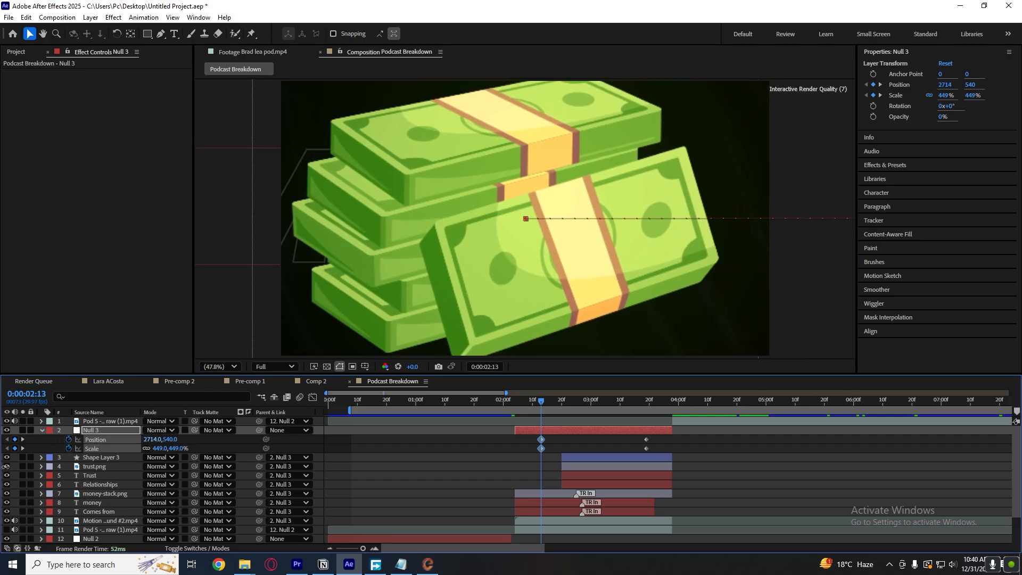
left_click_drag(163, 448, 194, 441)
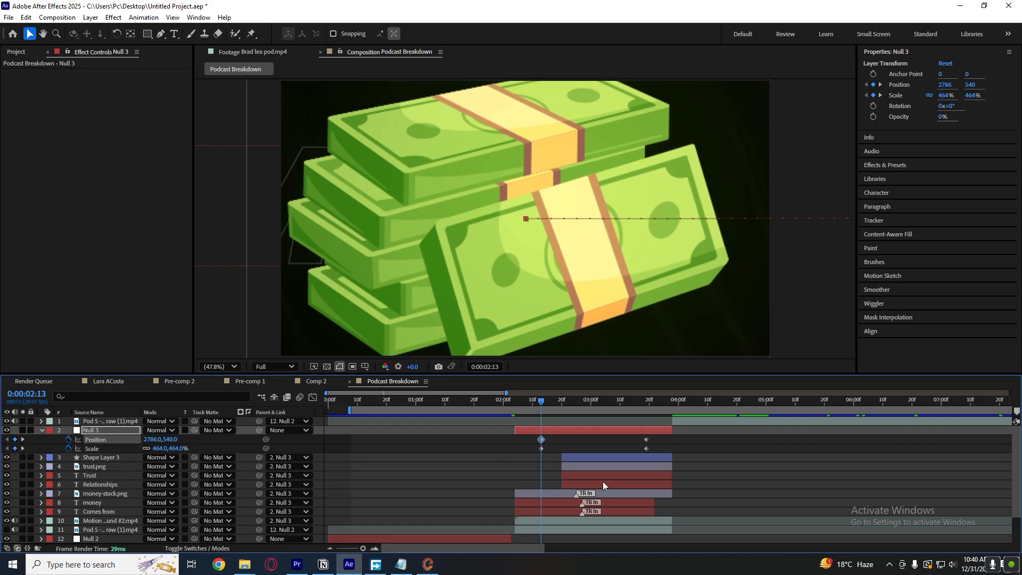
left_click(664, 452)
left_click(610, 432)
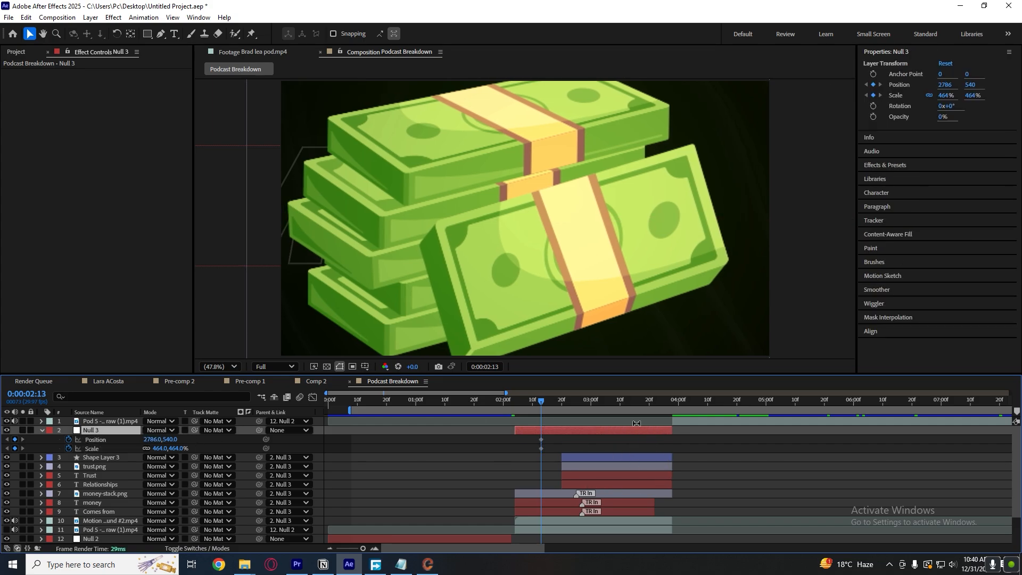
At about 0:00:03:04, set Null 3's Scale to 196% and its Position to 1744, 473.
key("space")
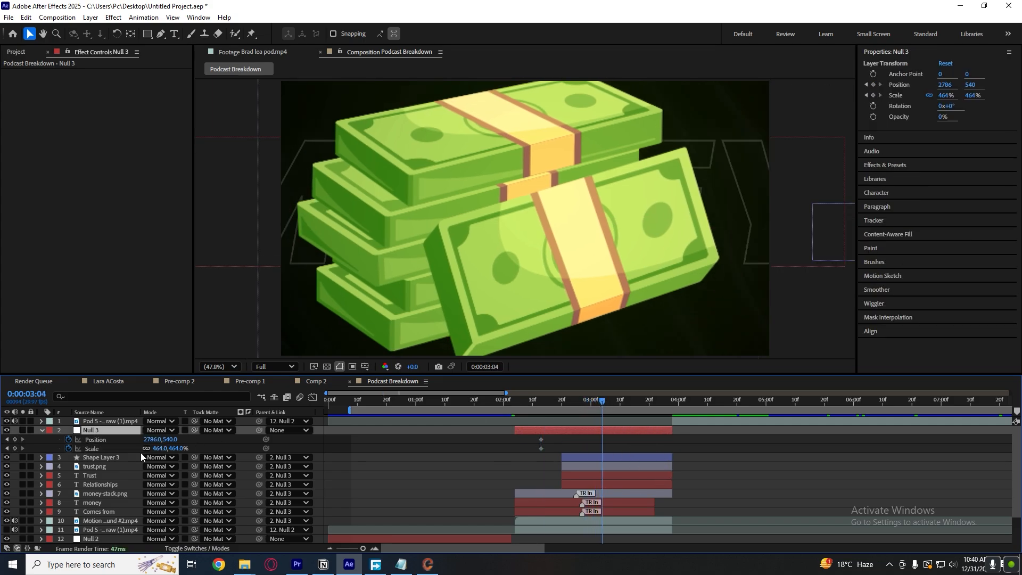
left_click_drag(160, 449, 43, 475)
left_click_drag(157, 439, 54, 446)
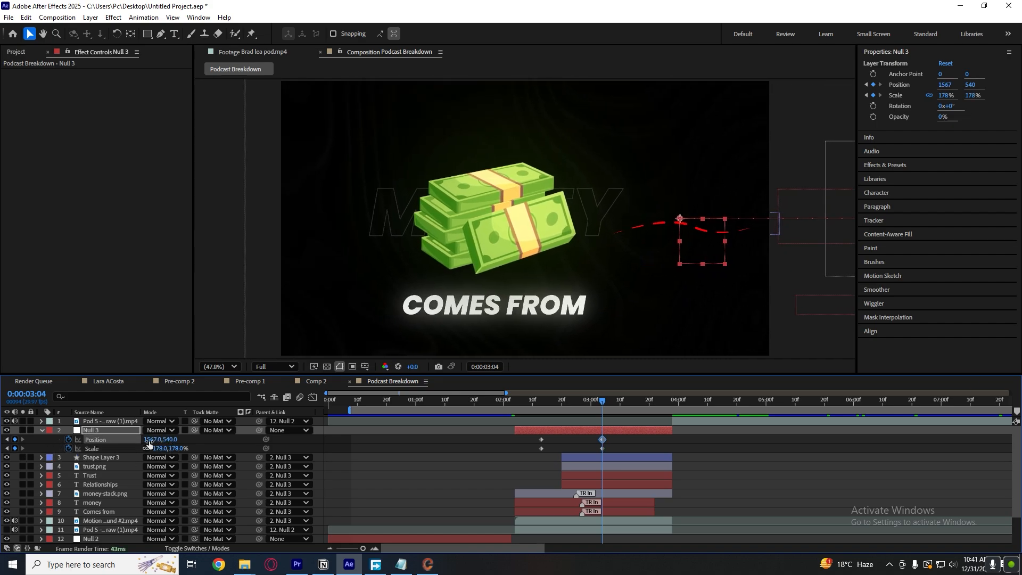
left_click_drag(170, 440, 236, 427)
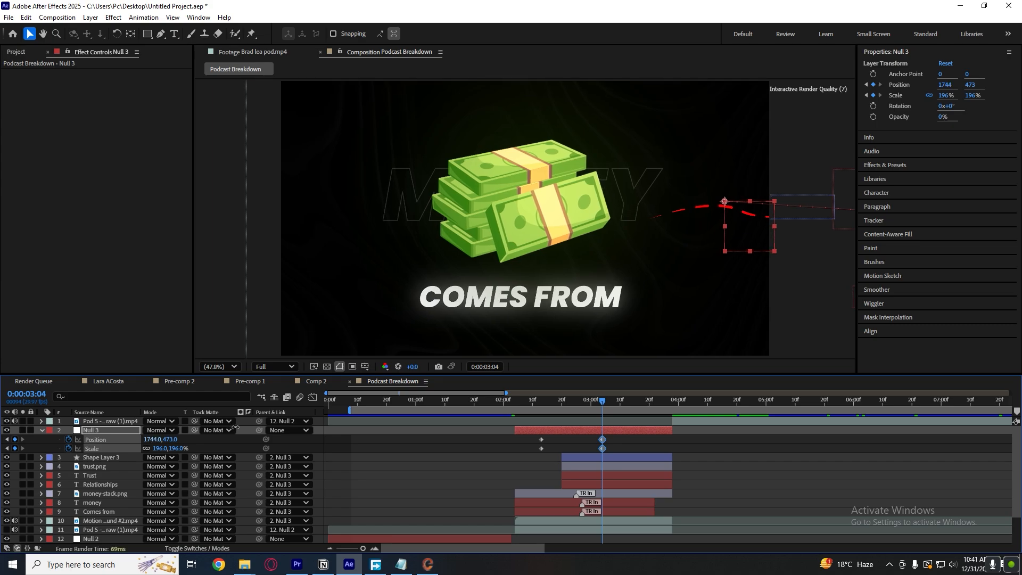
Retime Null 3's two keyframe pairs to 0:00:02:04 and about 0:00:03:18, and apply Easy Ease to them all.
left_click_drag(553, 450, 525, 432)
left_click_drag(617, 449, 529, 432)
left_click_drag(539, 441, 520, 440)
left_click_drag(531, 399, 515, 402)
left_click(546, 446)
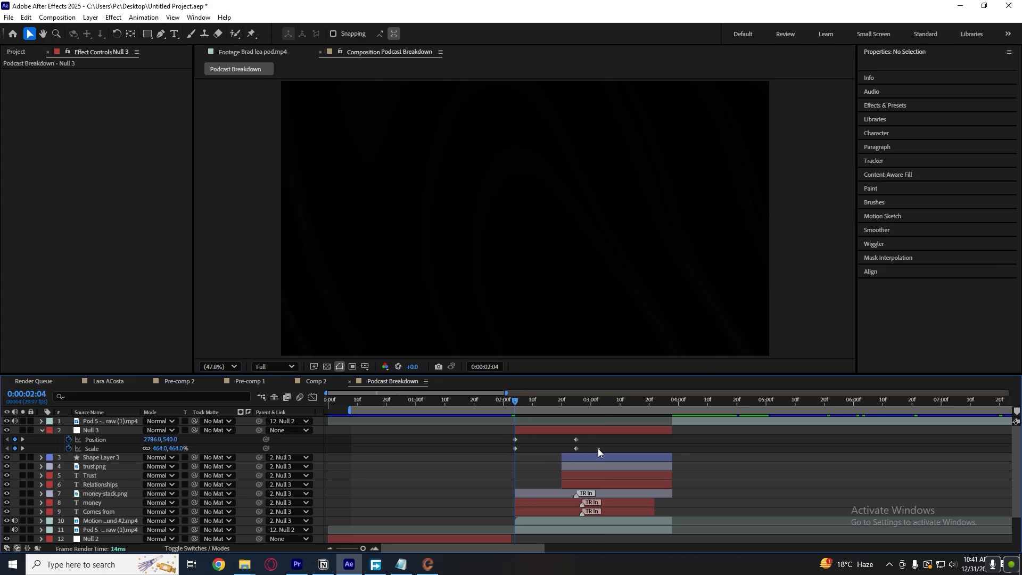
left_click_drag(598, 448, 467, 429)
key("F9")
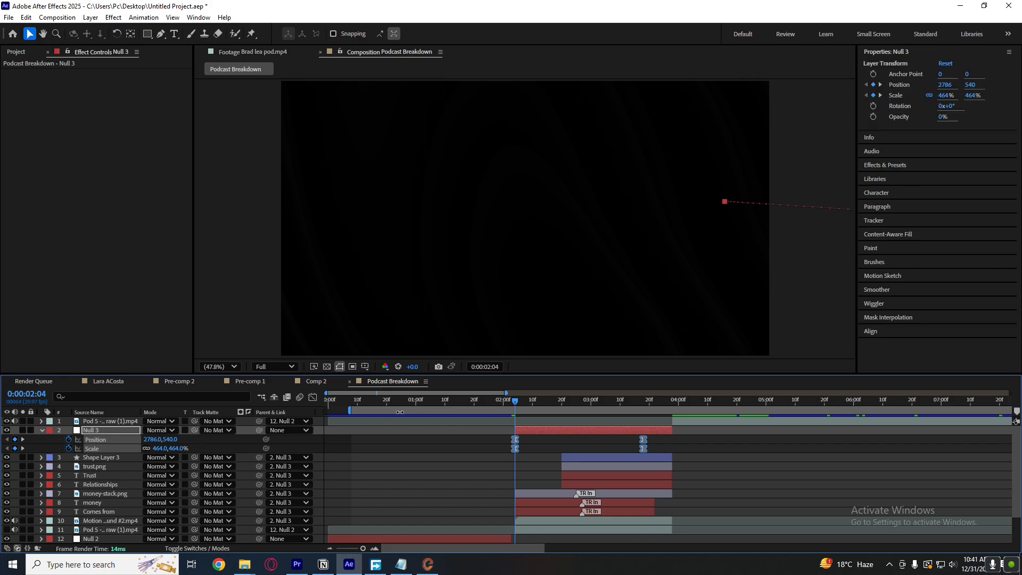
Reshape Null 3's Position and Scale speed curves so the motion peaks early and slows down gradually.
left_click(317, 398)
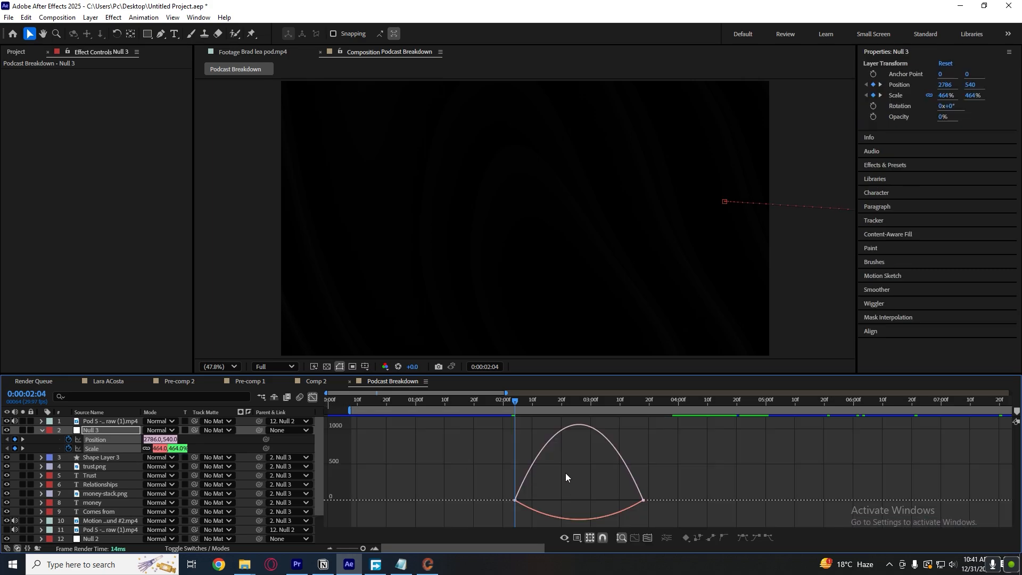
left_click(643, 500)
left_click_drag(621, 500, 554, 497)
left_click_drag(490, 464, 527, 500)
key("space")
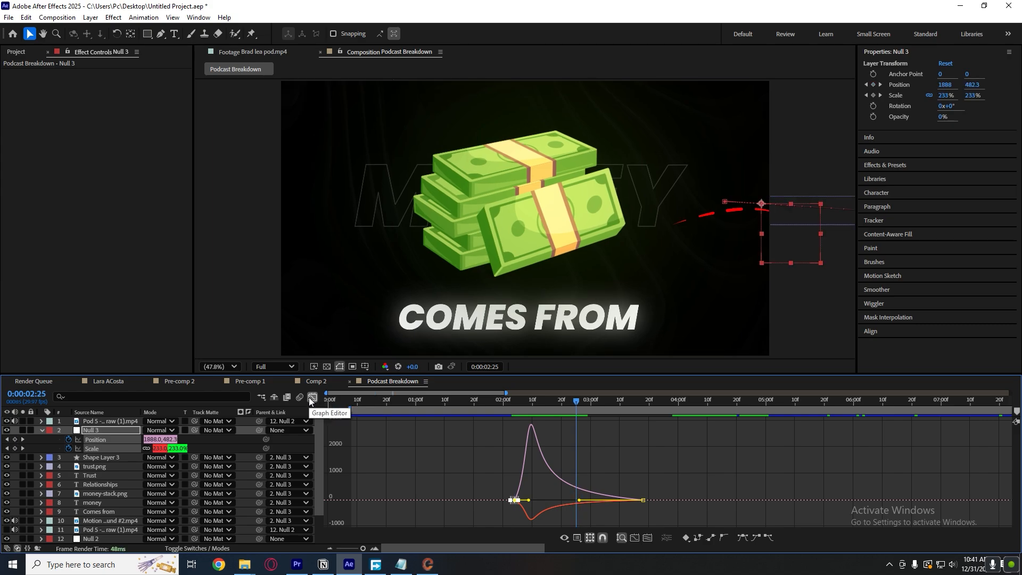
left_click(311, 398)
Preview the eased camera-style move from 0:00:02:04 and examine the frames between 0:00:02:20 and 0:00:03:00.
left_click(515, 401)
key("space")
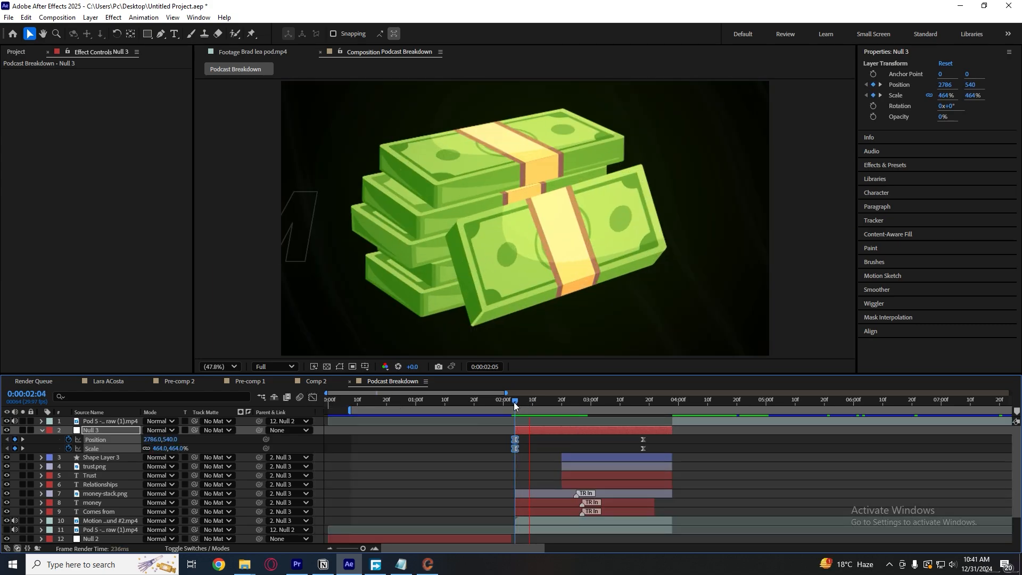
left_click(515, 404)
key("space")
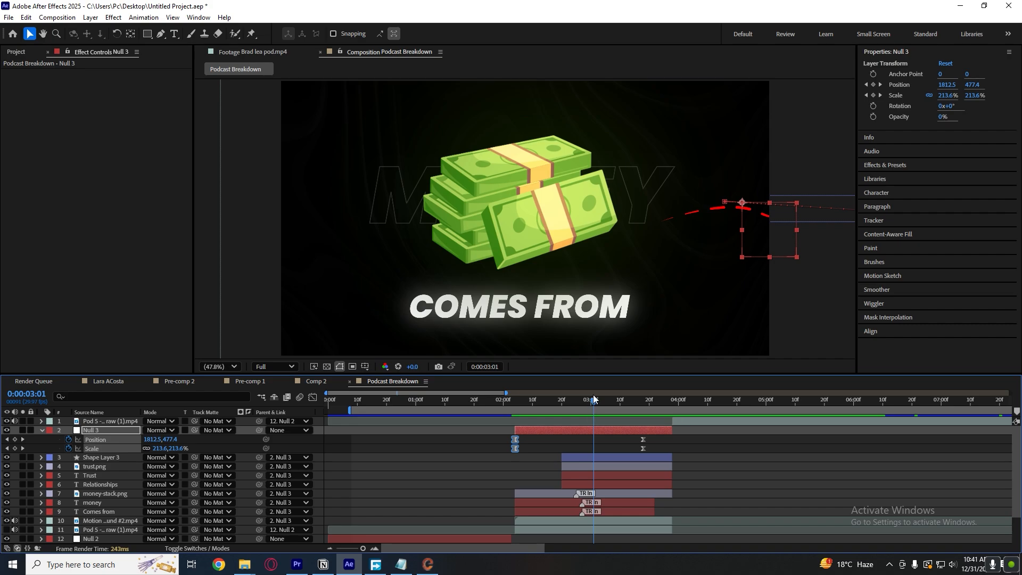
left_click(627, 445)
left_click(591, 403)
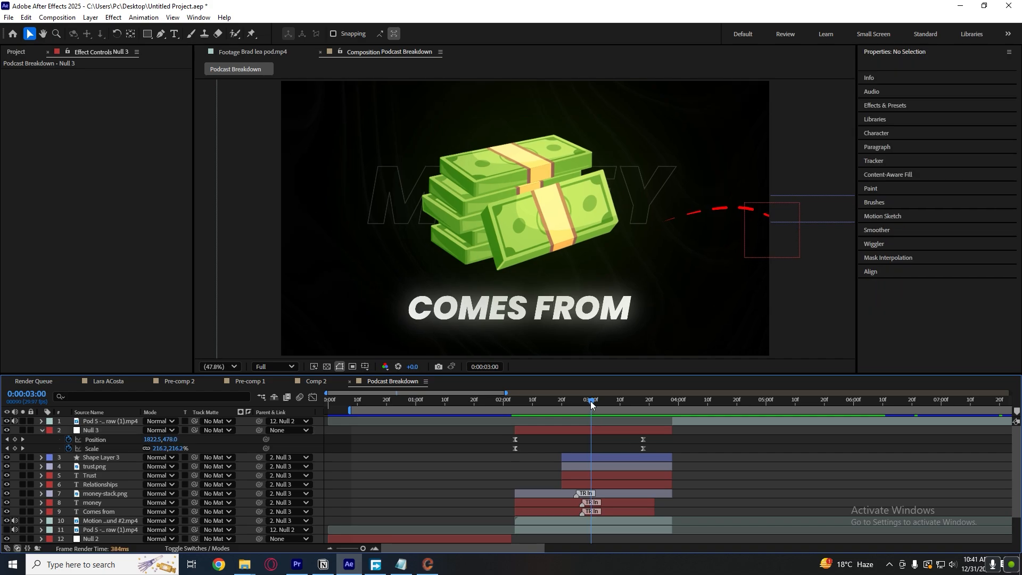
left_click_drag(591, 405, 562, 408)
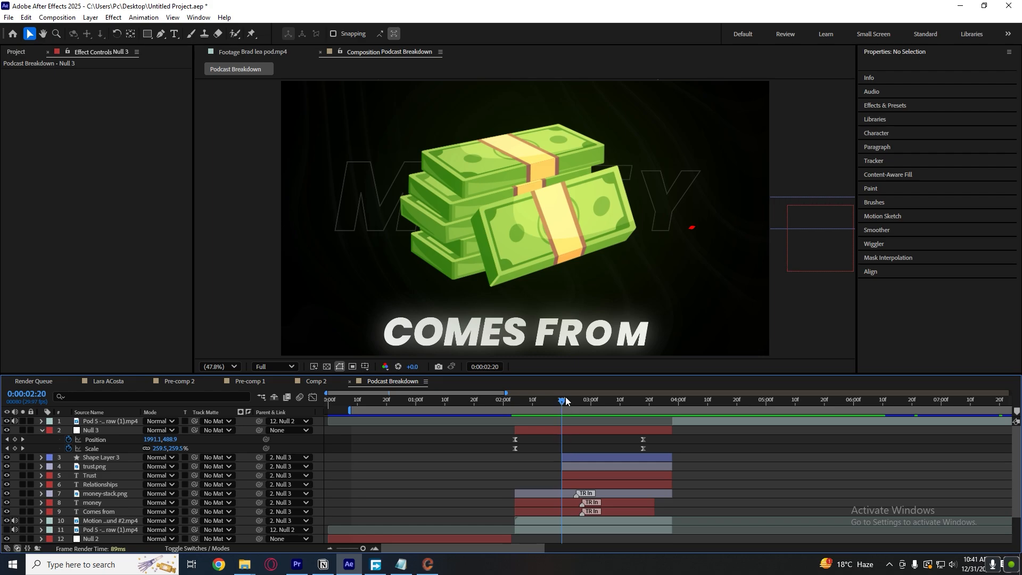
Try holding Null 3 with a Position keyframe at 0:00:02:25 and shifting its X Position to 508.7 at 0:00:03:11.
left_click_drag(562, 405, 576, 409)
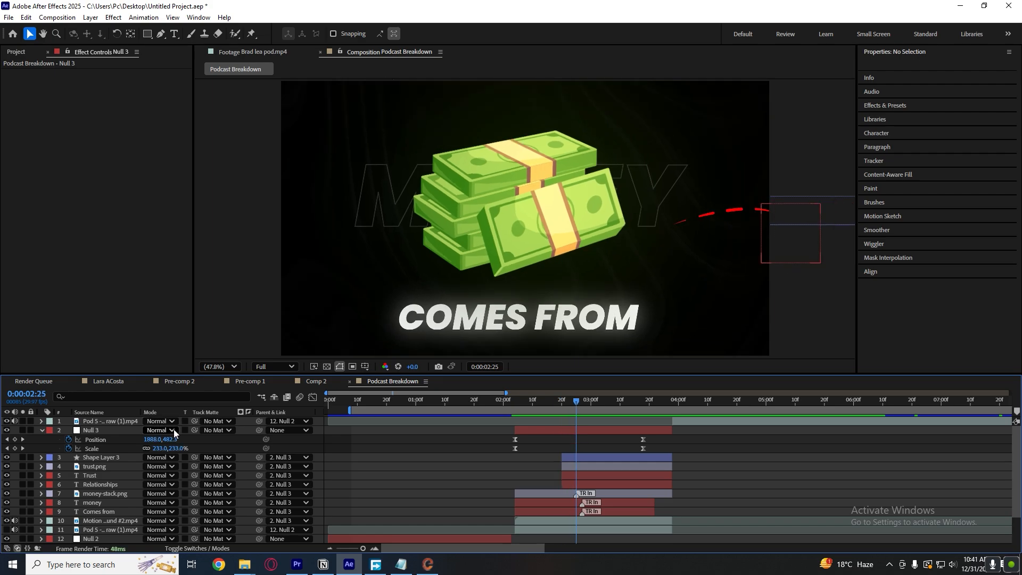
mouse_move(152, 441)
left_mouse_down()
mouse_move(20, 445)
mouse_move(158, 436)
left_mouse_up()
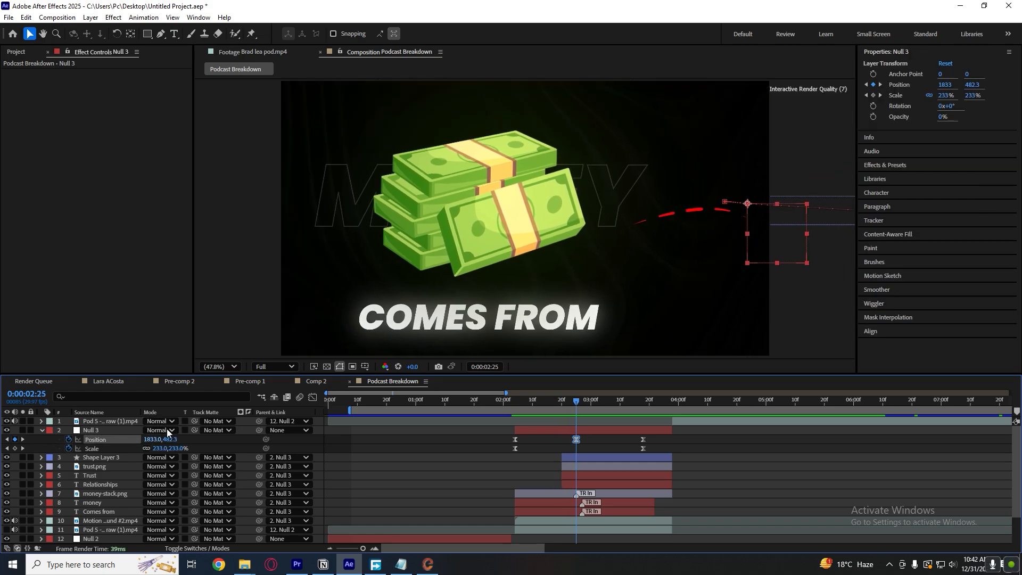
key("ctrl+z")
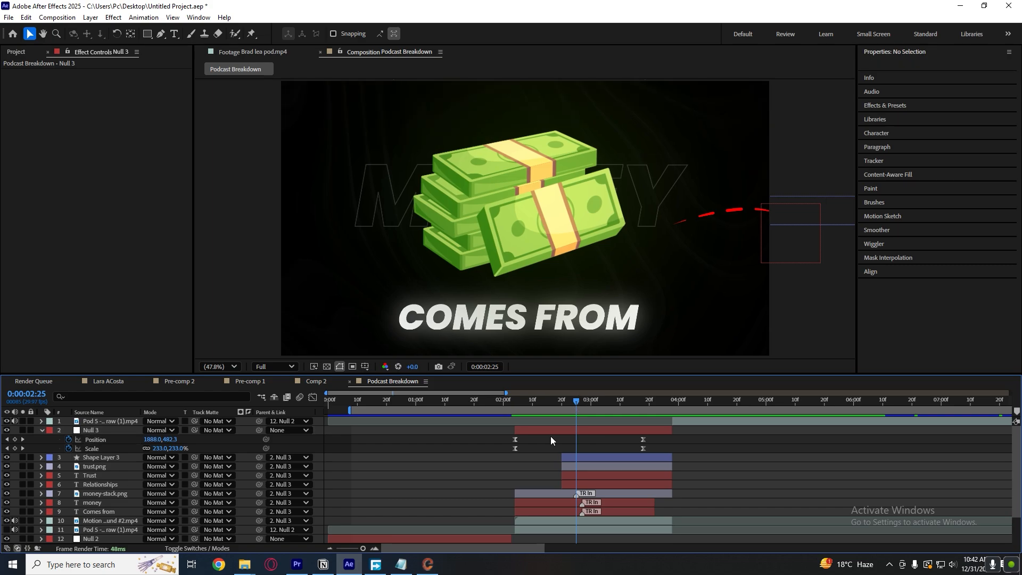
left_click(14, 439)
left_click(621, 403)
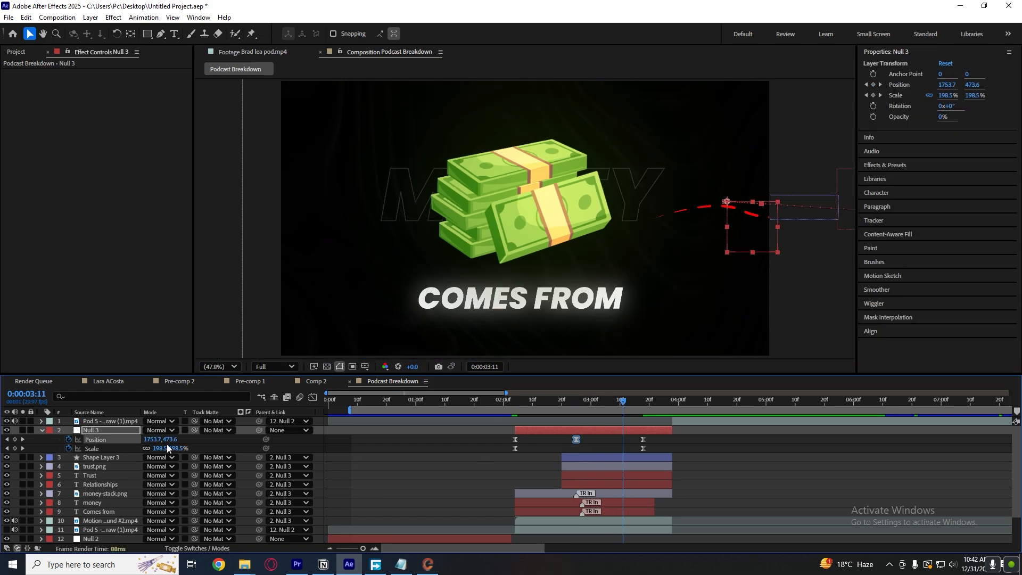
left_click_drag(152, 439, 21, 479)
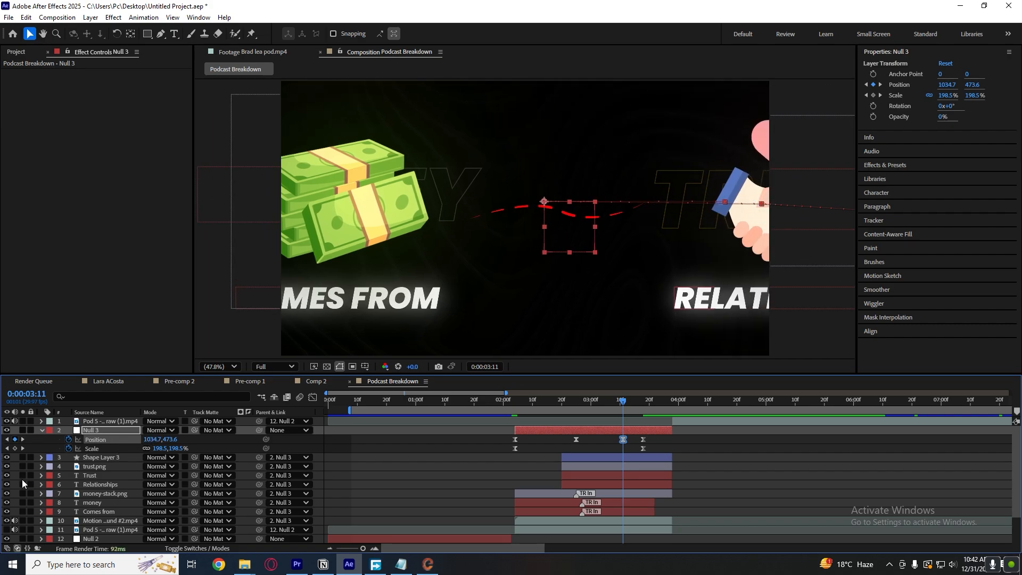
left_click_drag(154, 439, 91, 451)
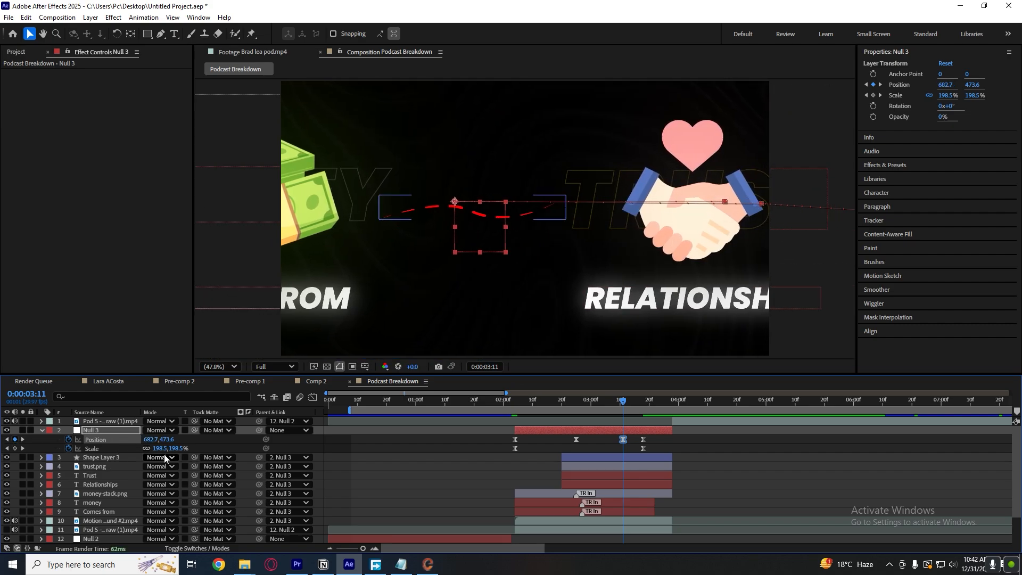
left_click_drag(151, 439, 65, 449)
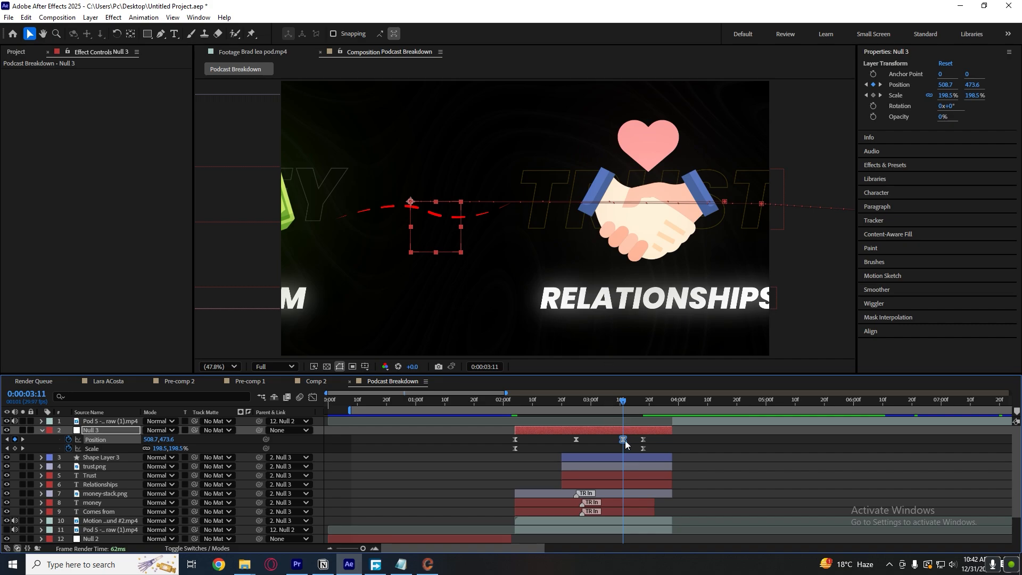
Remove the trial Position keyframes at 0:00:02:25 and 0:00:03:11 from Null 3 and deselect everything.
key("Delete")
left_click(577, 439)
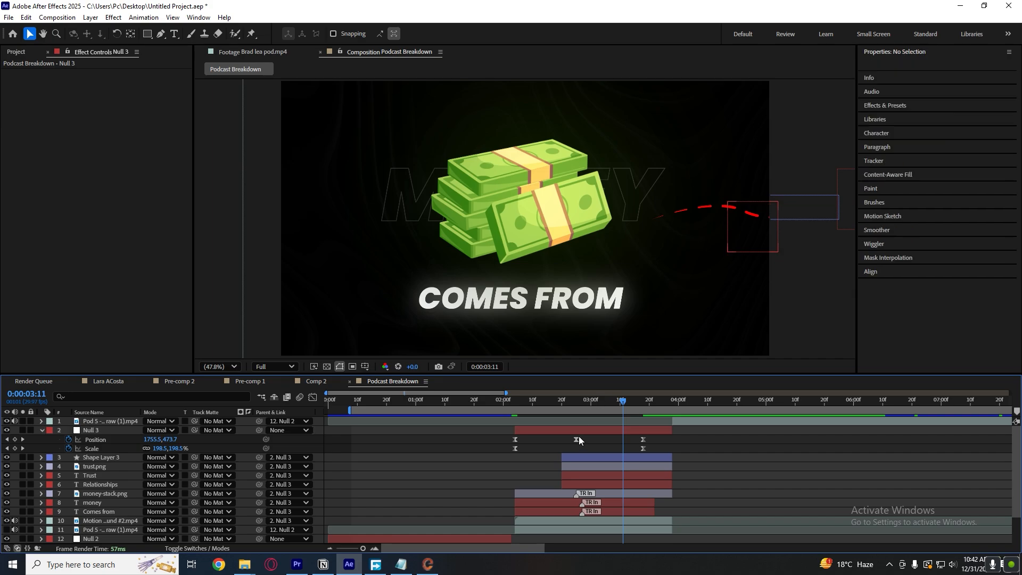
key("Delete")
left_click_drag(585, 396, 644, 407)
left_click(602, 443)
key("ctrl+z")
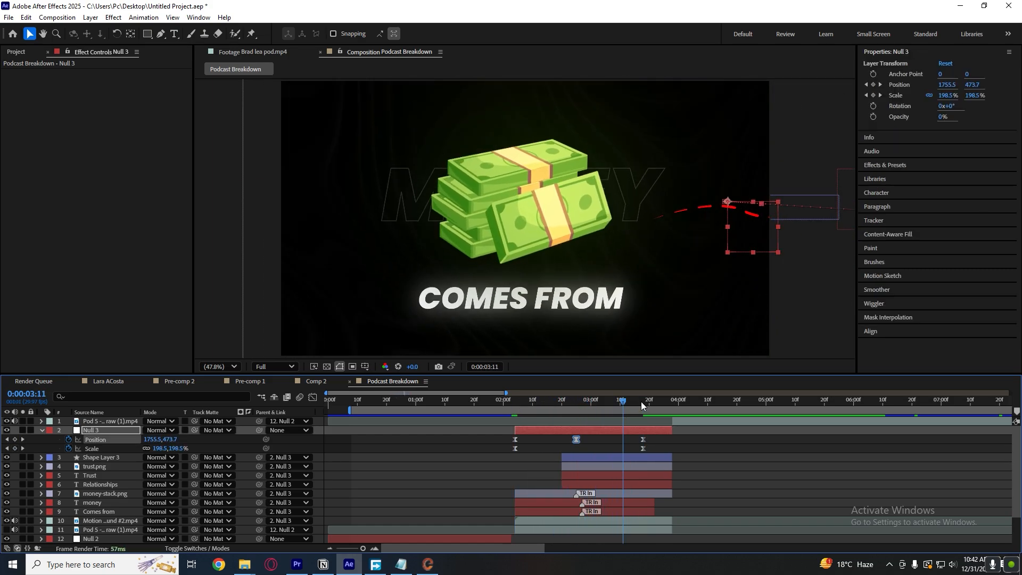
key("ctrl+z")
key("ctrl+z")
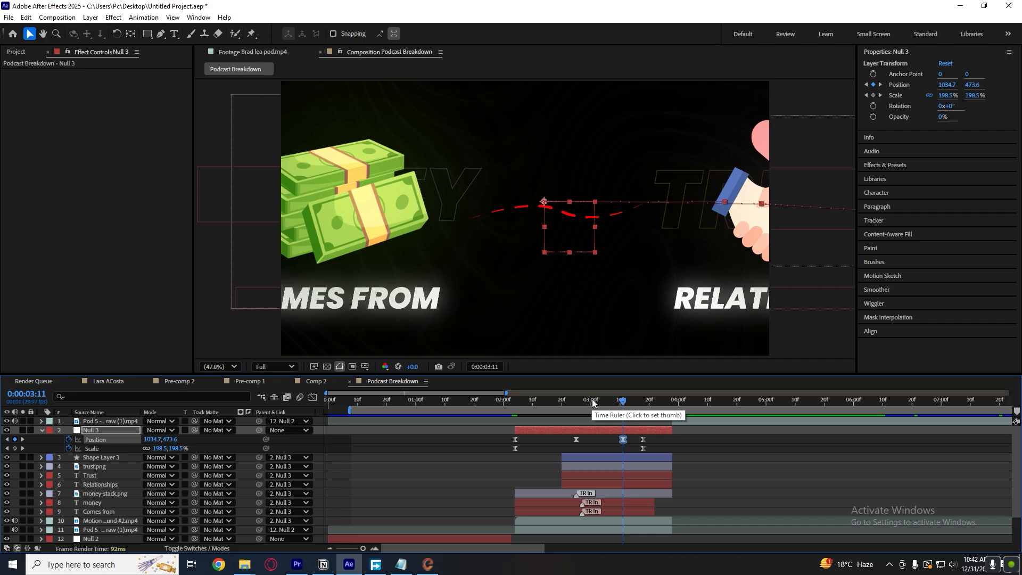
key("F2")
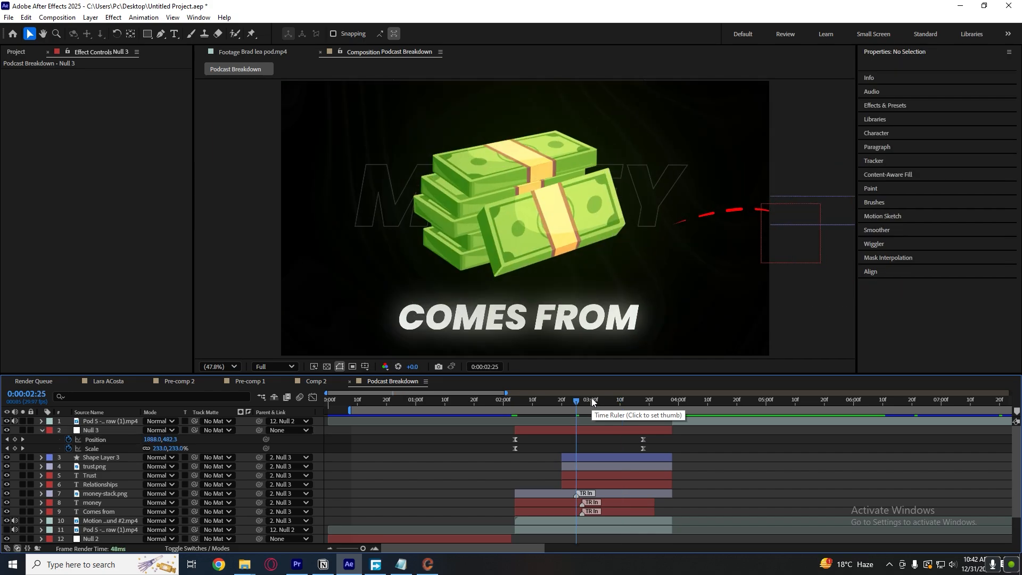
Collapse Null 3's properties and move the current time to 0:00:02:08.
key("s")
key("s")
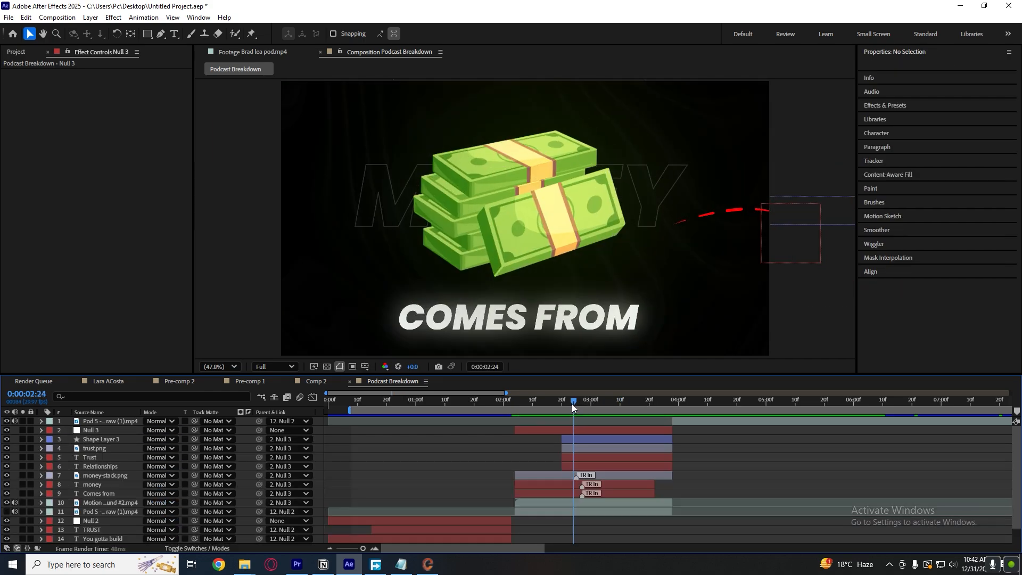
left_click_drag(572, 403, 522, 411)
left_click(572, 430)
left_click(550, 421)
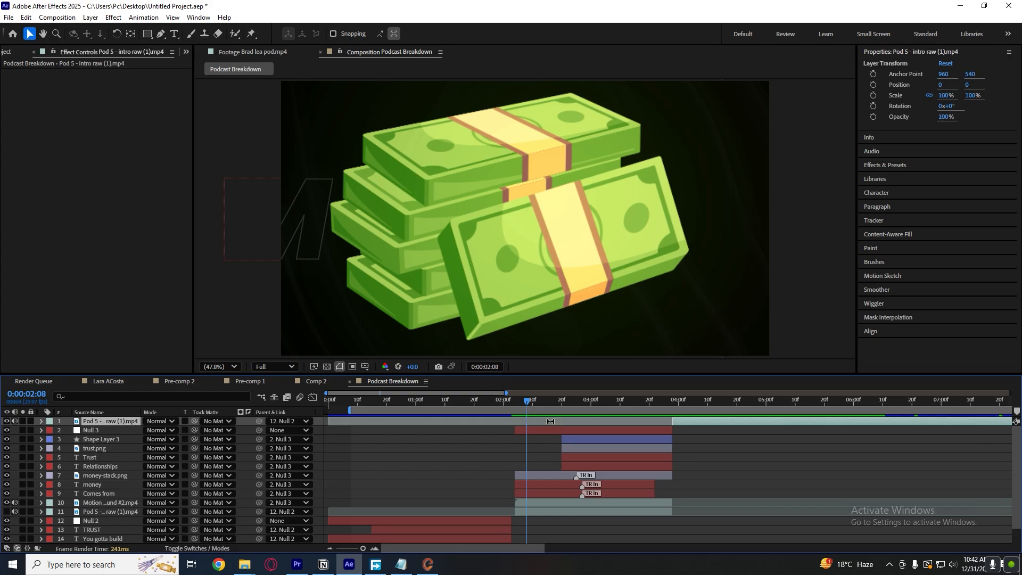
left_click(711, 435)
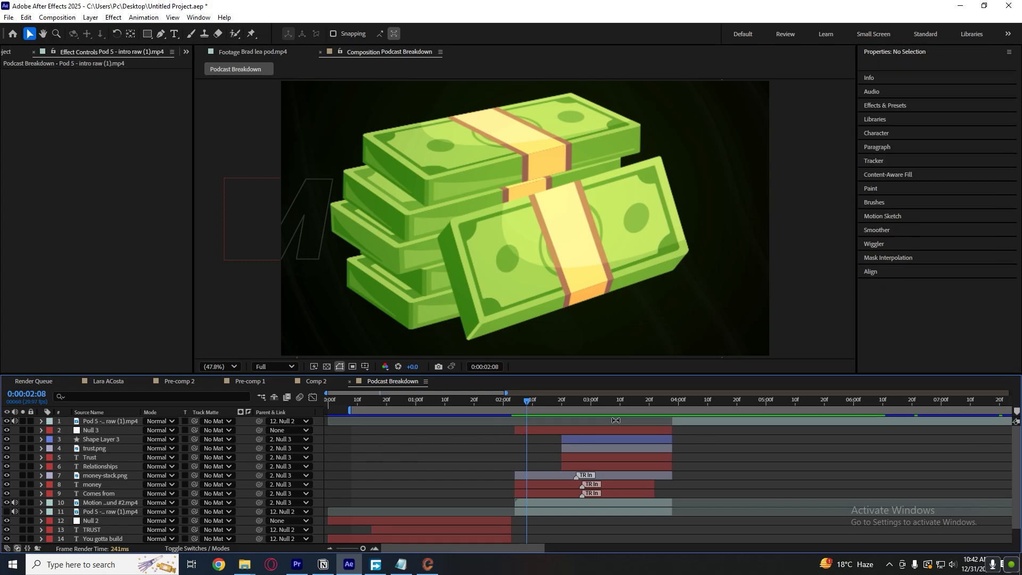
Create a new null object above Null 3 and parent Null 3 to it.
left_click(580, 430)
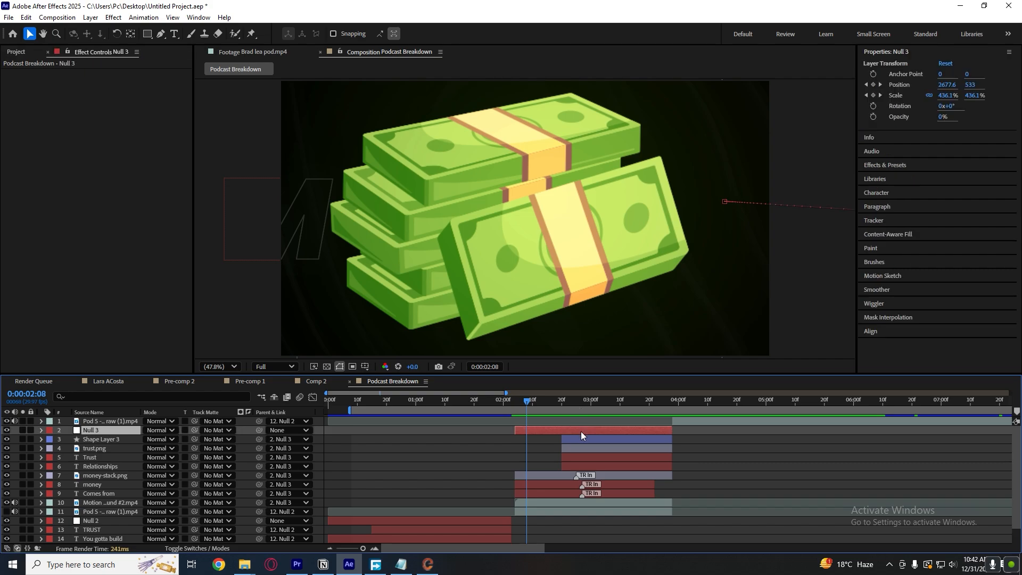
right_click(318, 433)
mouse_move(388, 304)
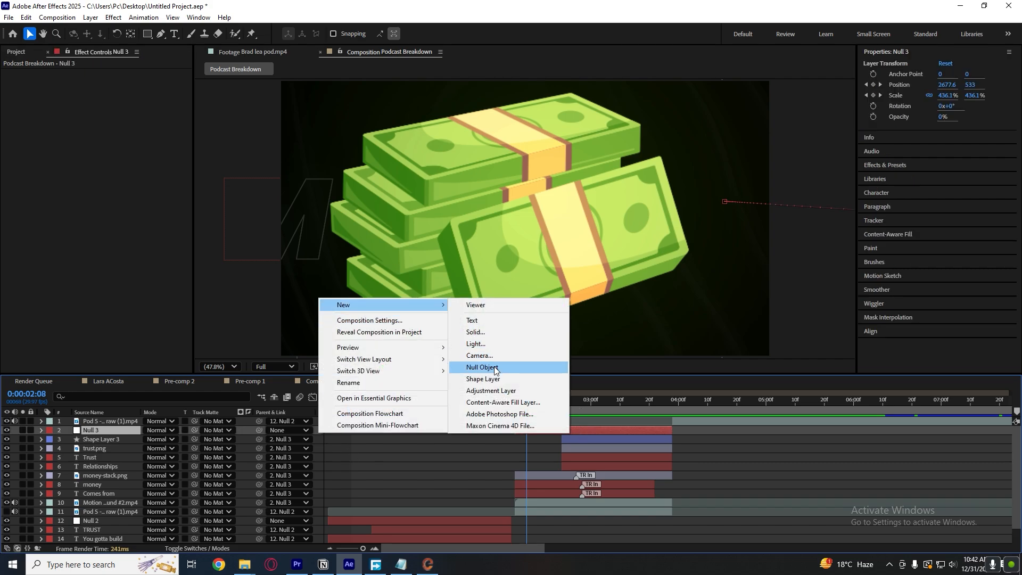
left_click(471, 367)
left_click(157, 440)
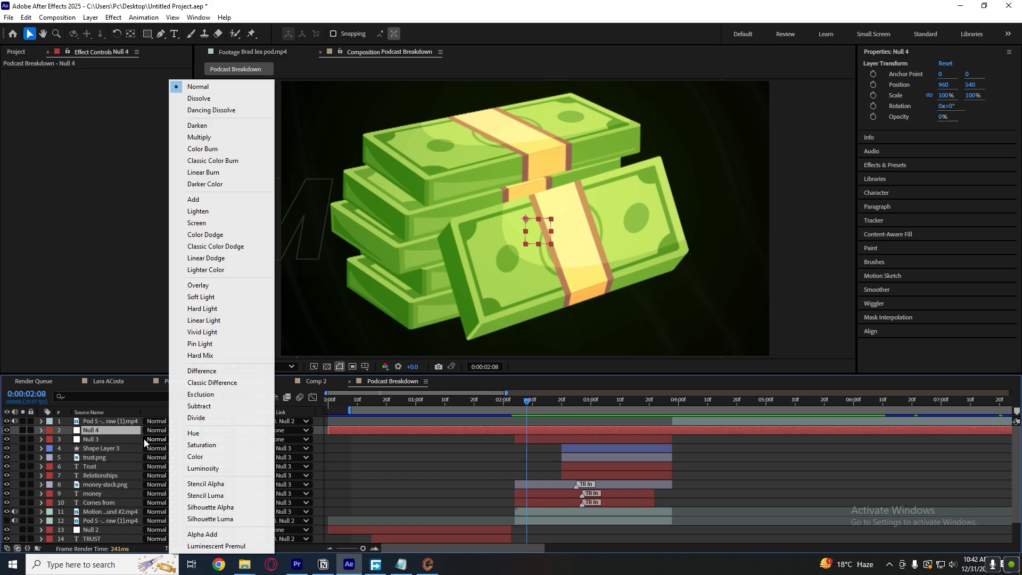
left_click(142, 440)
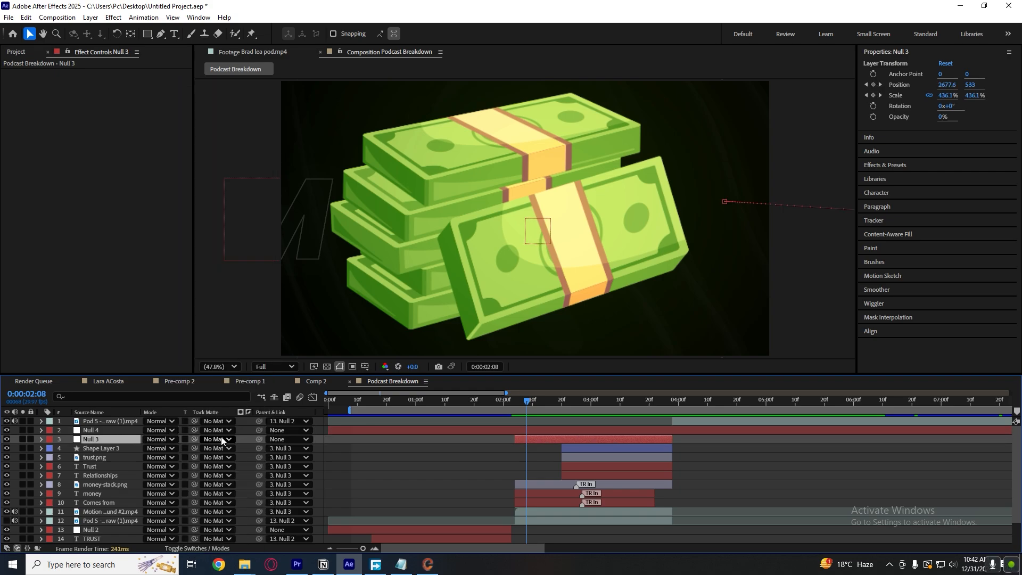
left_click_drag(258, 439, 108, 429)
left_click(550, 427)
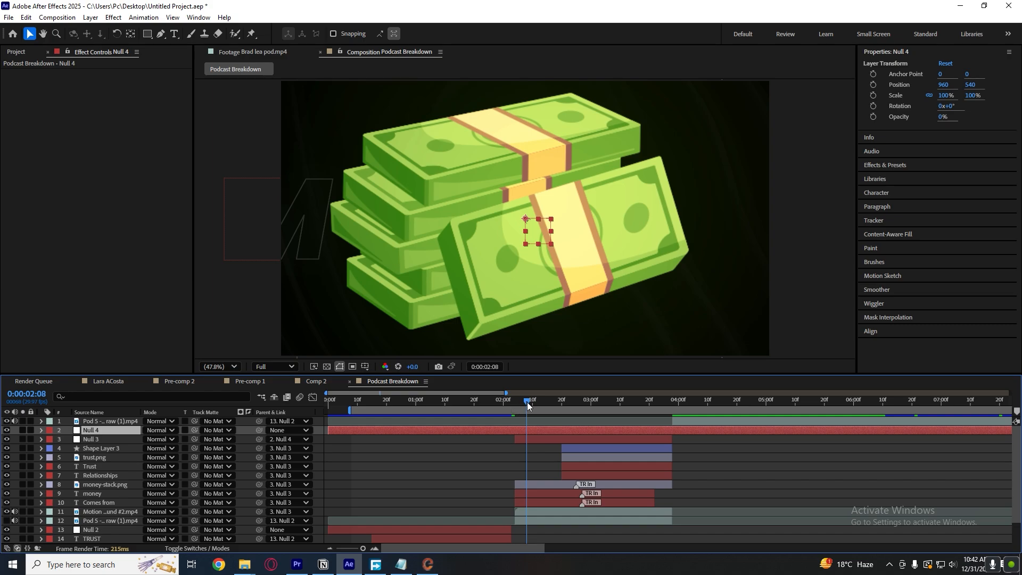
Enable Position and Scale keyframes on Null 4 and shift them to 0:00:03:23.
left_click_drag(526, 402, 561, 404)
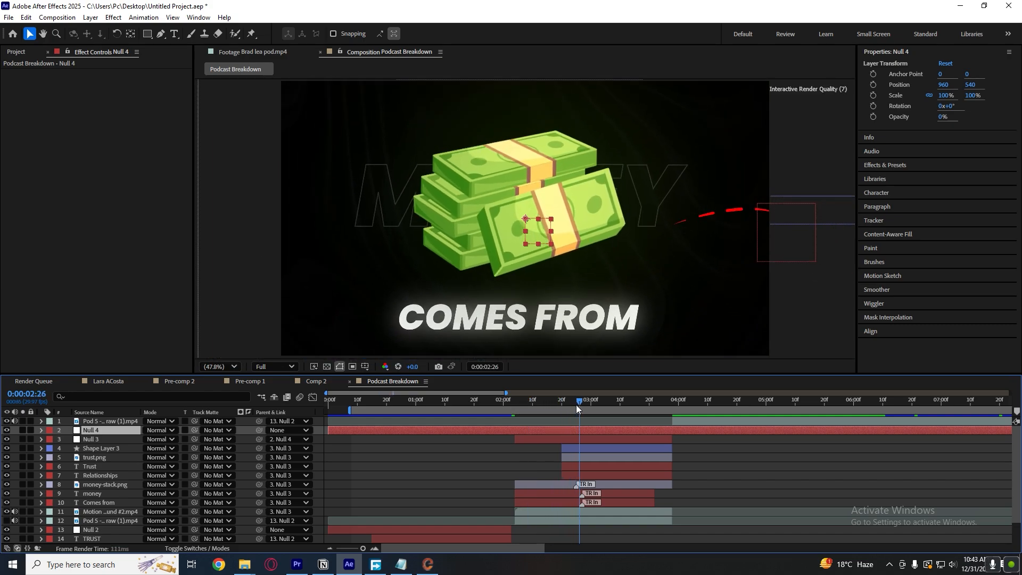
left_click(568, 445)
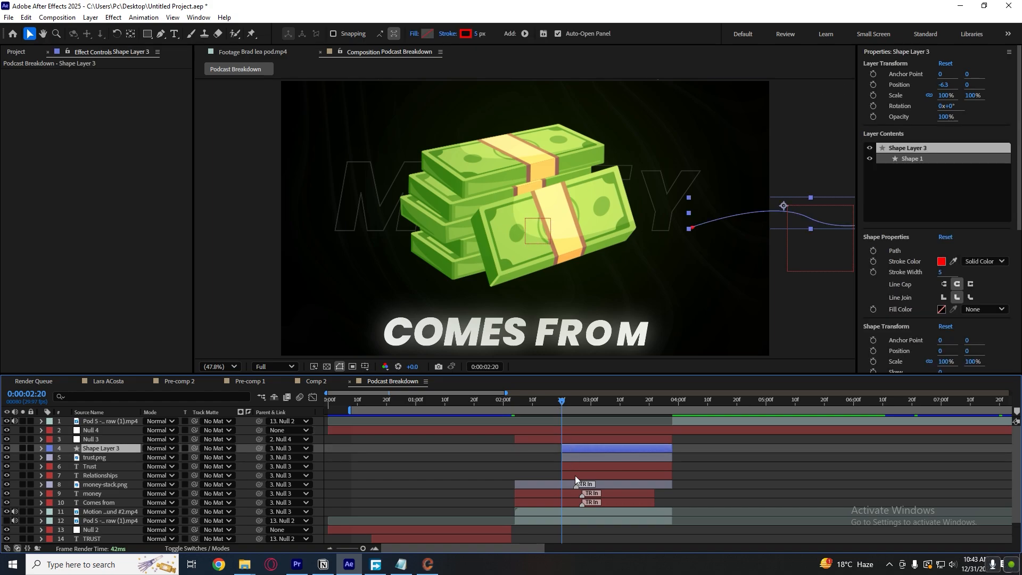
left_click(575, 475)
left_click_drag(554, 403, 543, 402)
left_click(564, 430)
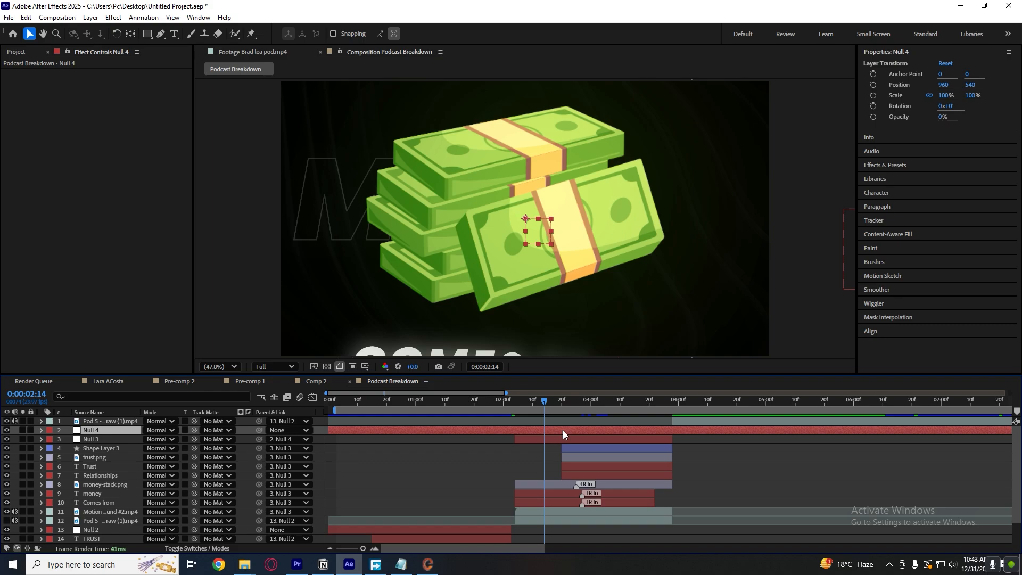
key("p")
key("shift+s")
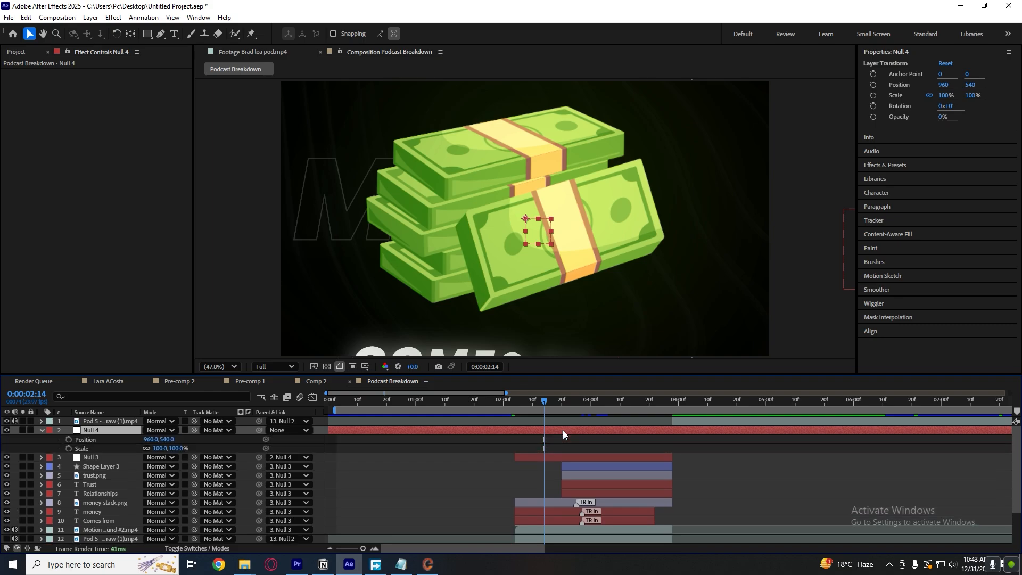
left_click(68, 439)
left_click(68, 448)
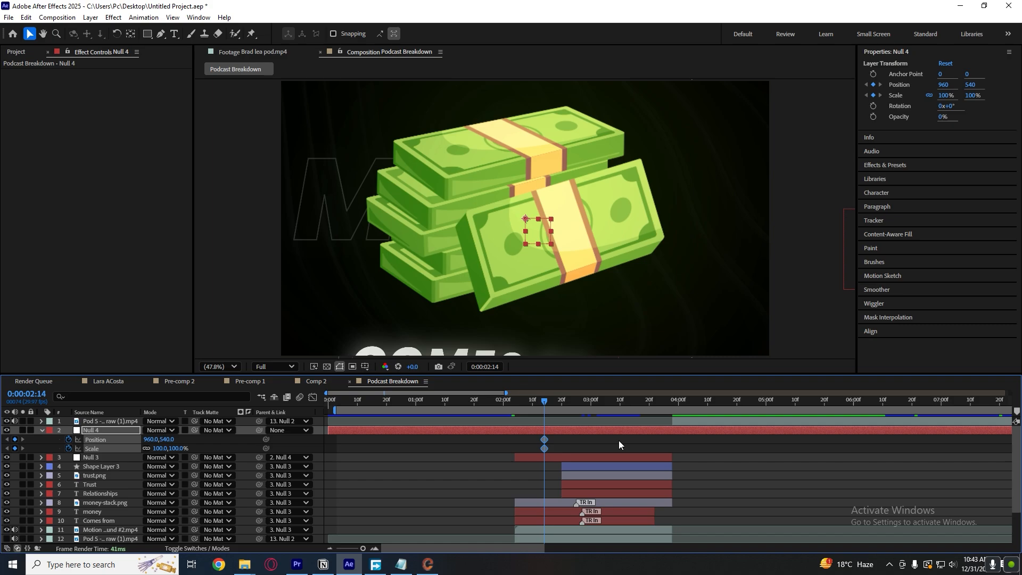
left_click_drag(545, 442, 658, 442)
Add starting Position and Scale keyframes to Null 4 at 0:00:02:17.
left_click(554, 400)
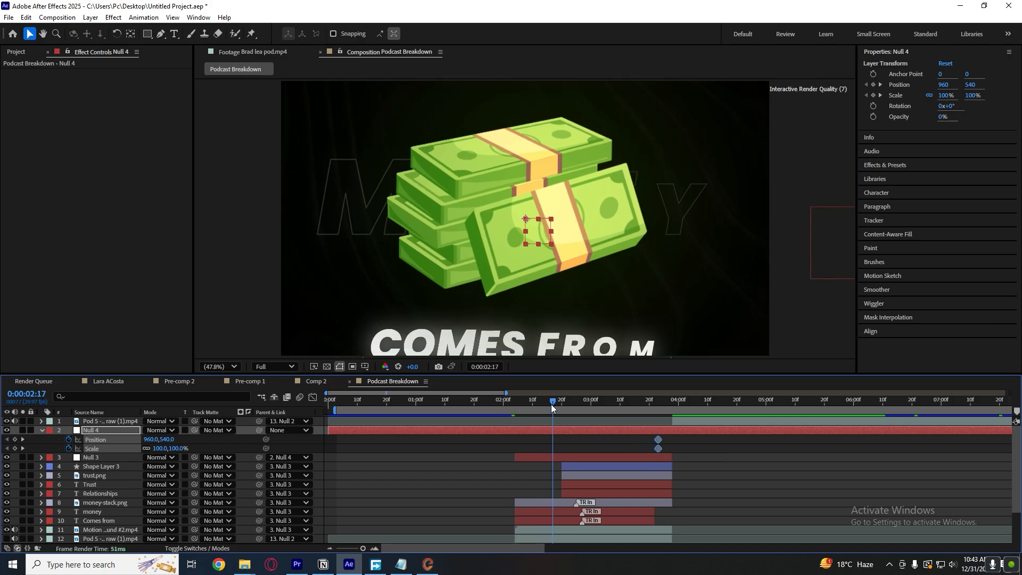
left_click(15, 440)
left_click(15, 448)
Pan the scene to the trust graphic by setting Null 4's X Position to -750 at 0:00:03:23.
left_click_drag(553, 400, 659, 399)
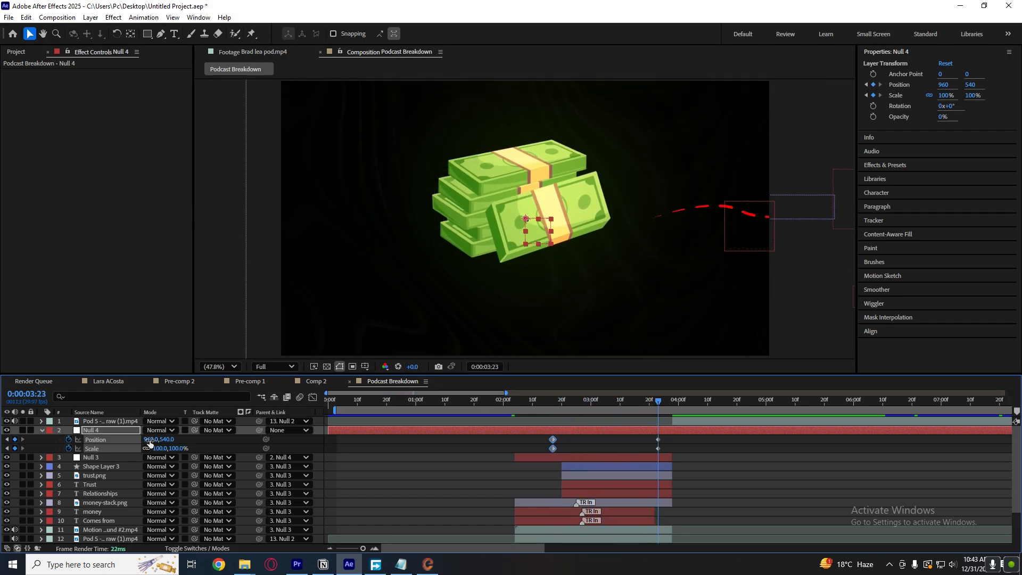
left_click_drag(153, 439, 0, 456)
left_click_drag(153, 440, 84, 456)
left_click_drag(159, 441, 45, 457)
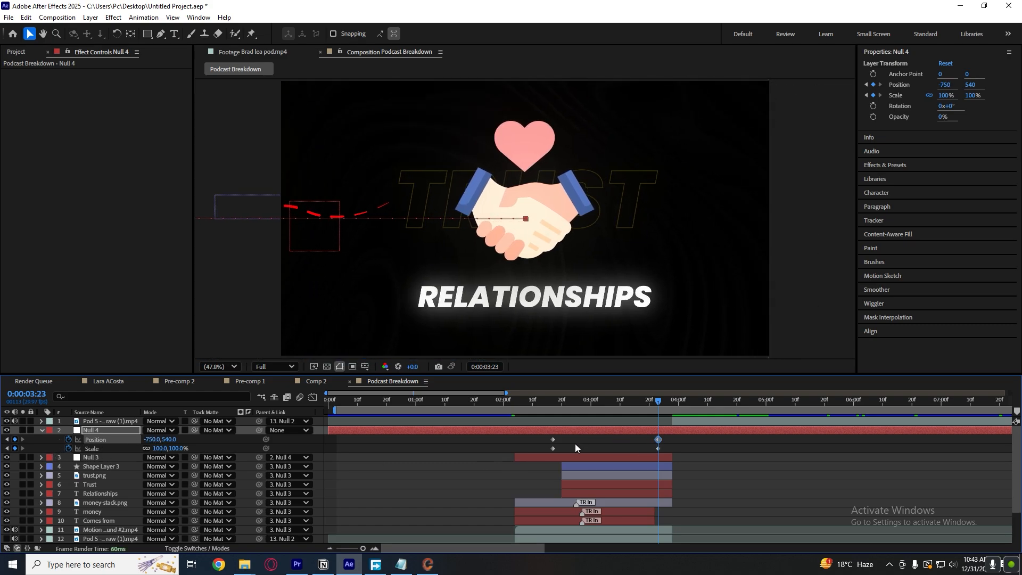
Apply Easy Ease to all of Null 4's keyframes and shape the speed graph into a sharp early peak with a long slow-down.
left_click_drag(717, 450, 506, 435)
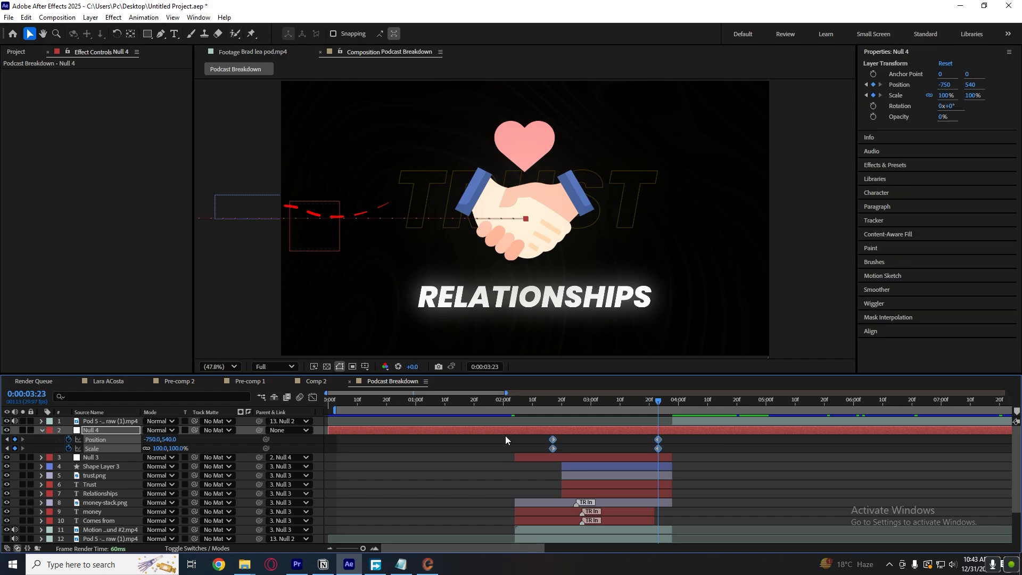
key("F9")
left_click(313, 397)
left_click_drag(610, 462, 567, 515)
mouse_move(575, 500)
left_mouse_down()
mouse_move(528, 522)
mouse_move(580, 516)
left_mouse_up()
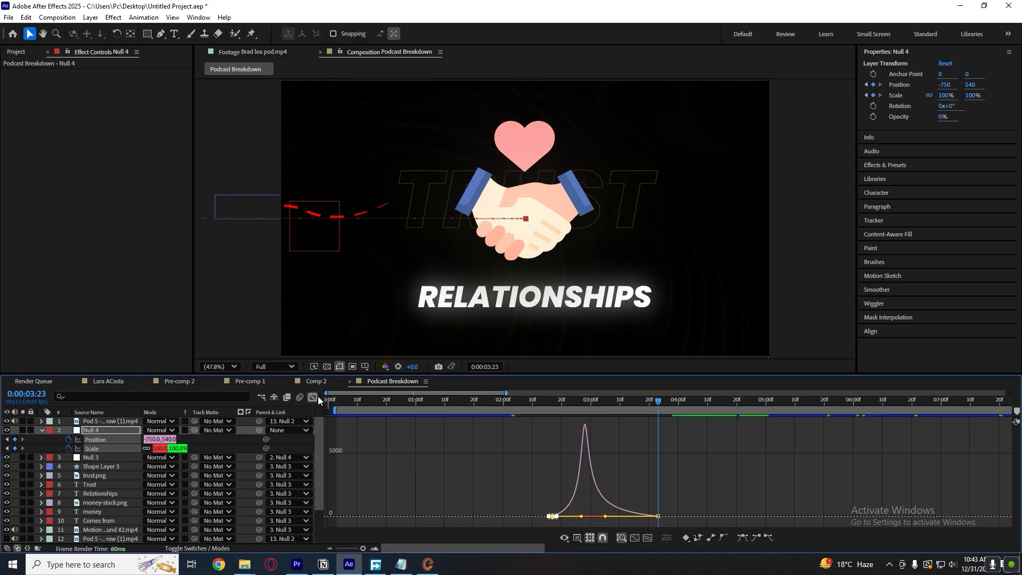
key("shift+F3")
Preview the eased pan from the money stack to the trust graphic, starting around 0:00:02:02 to 0:00:02:12.
left_click(510, 405)
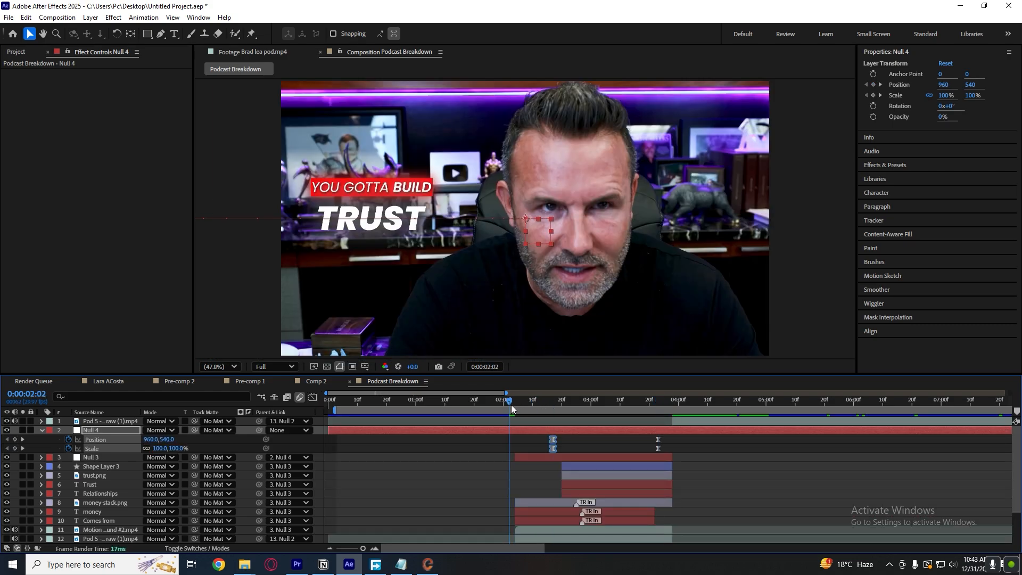
key("space")
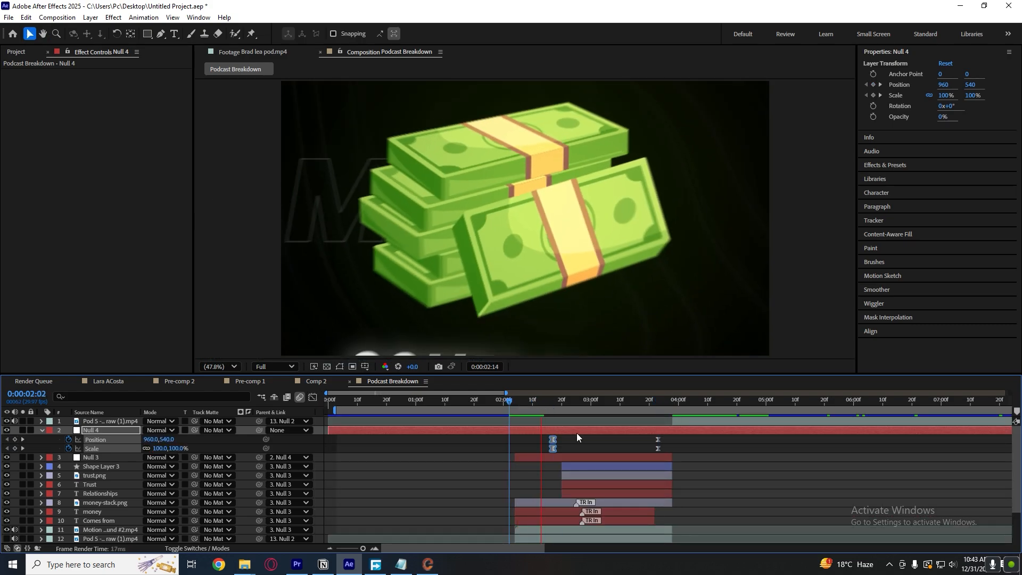
key("space")
left_click(539, 401)
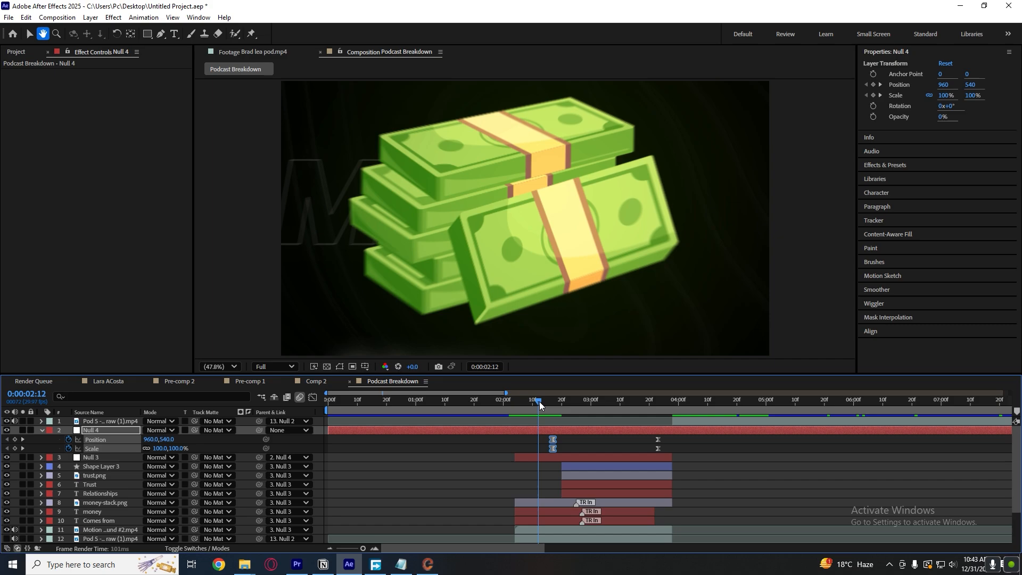
key("space")
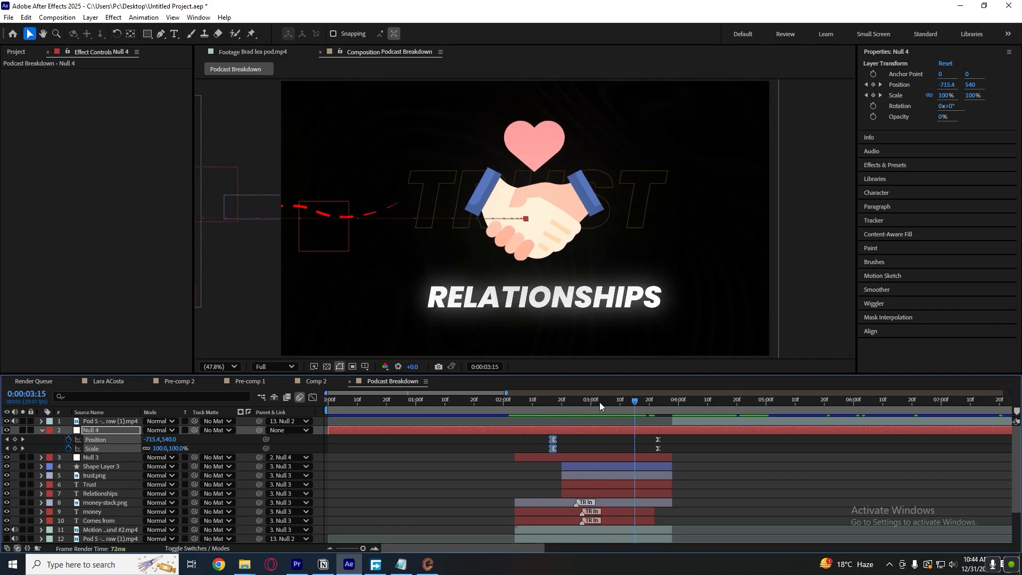
left_click(533, 401)
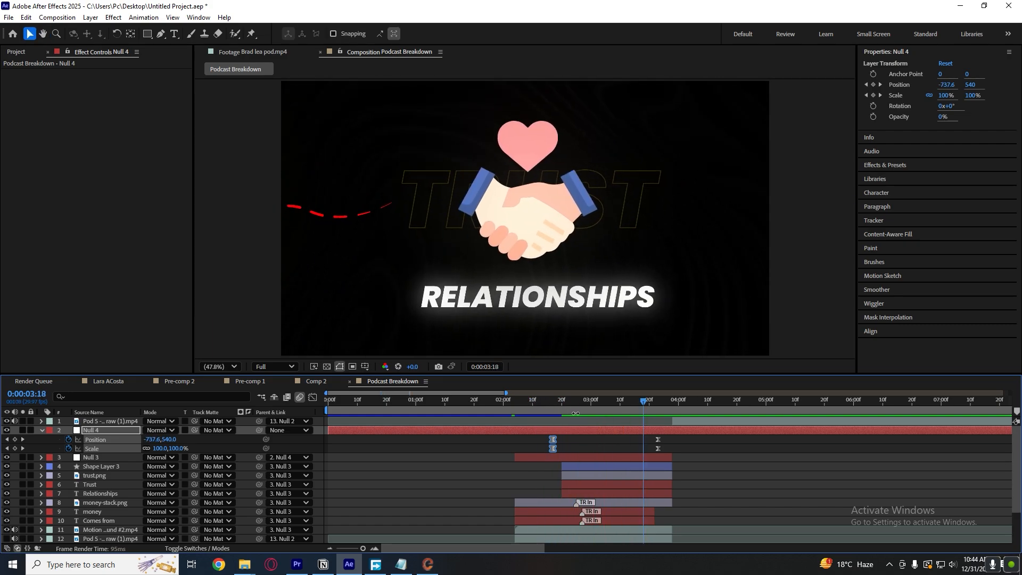
left_click(516, 406)
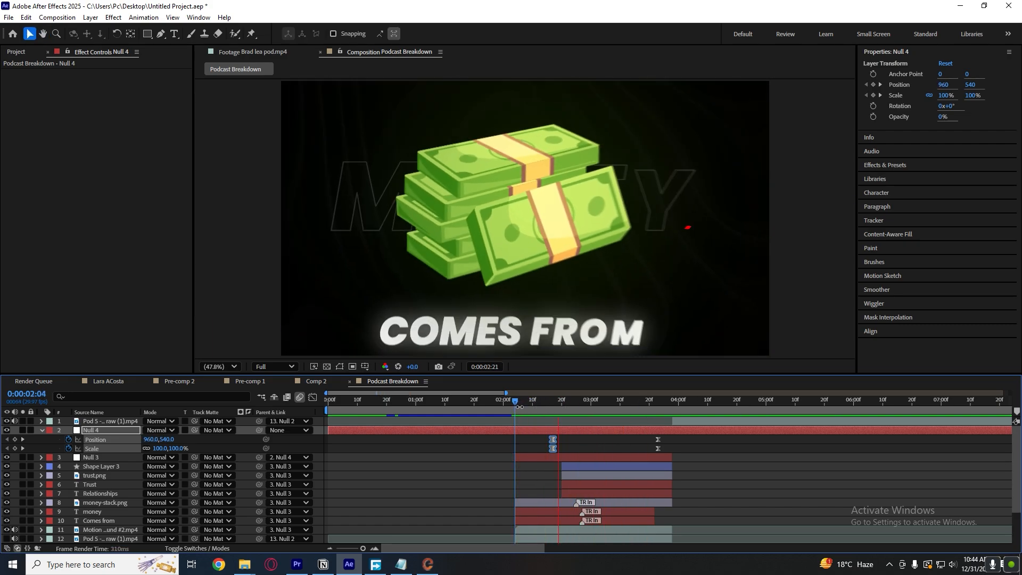
key("space")
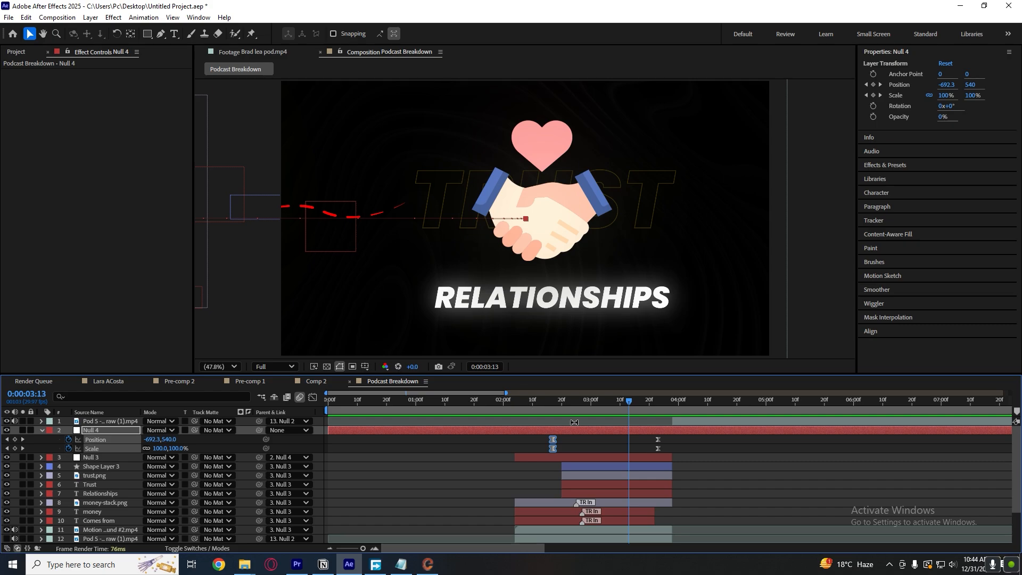
left_click(515, 404)
key("space")
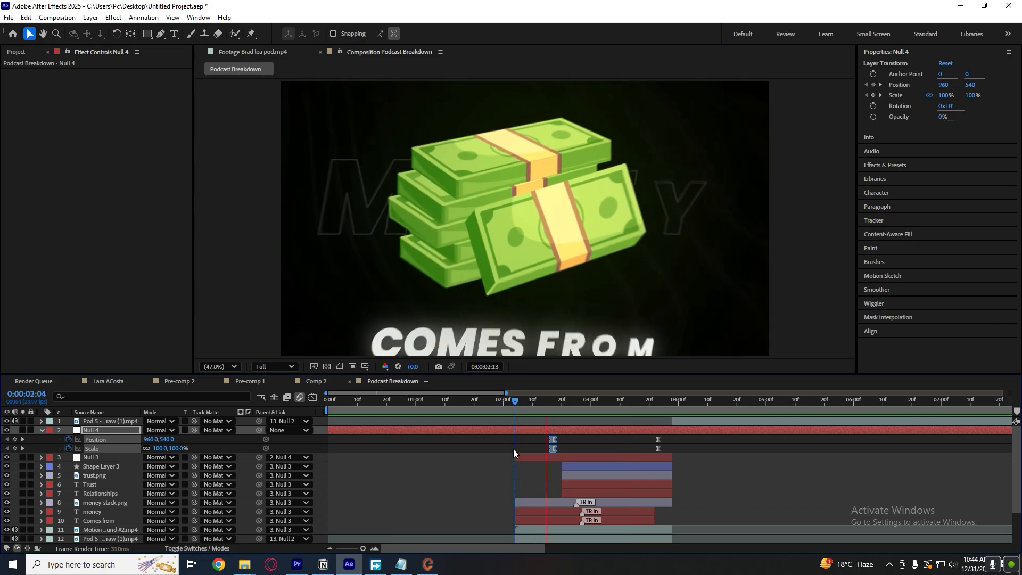
key("space")
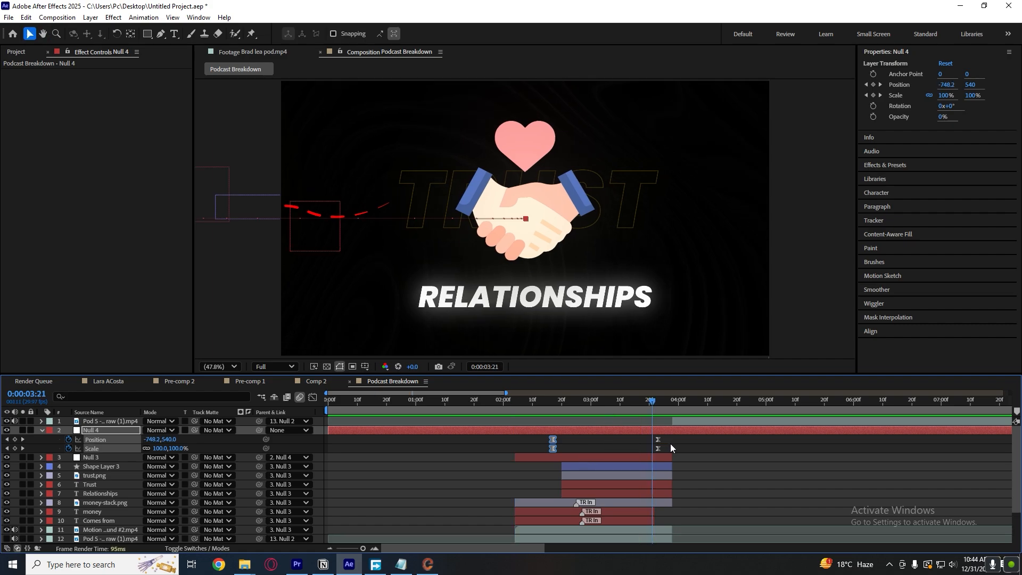
Move Null 4's ending Position and Scale keyframes out to about 0:00:04:04, then select its starting keyframes.
left_click_drag(650, 434, 690, 441)
left_click(556, 449)
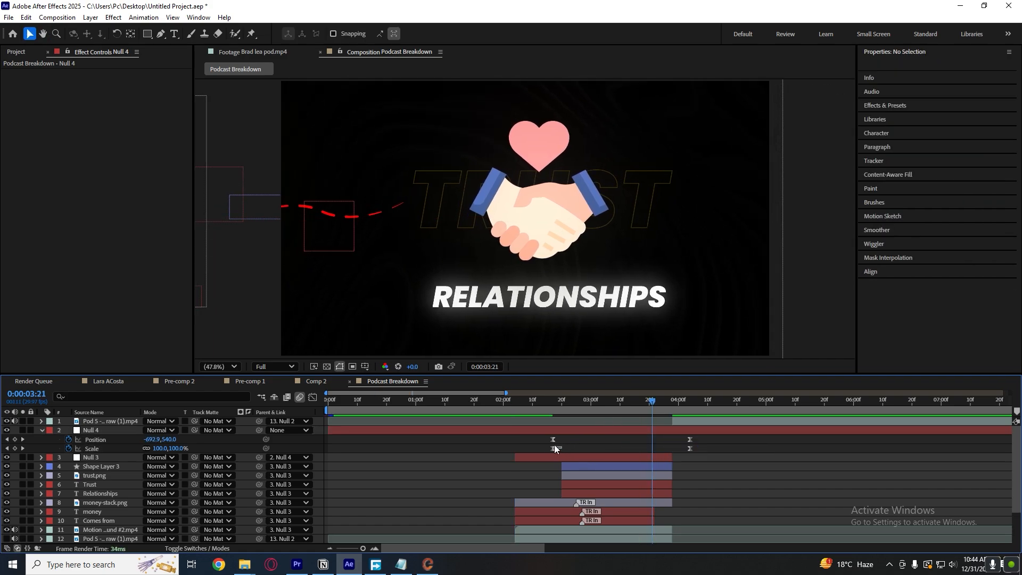
left_click_drag(555, 447, 546, 436)
Preview the lengthened pan from 0:00:02:13 and again from 0:00:02:07.
left_click_drag(559, 400, 542, 403)
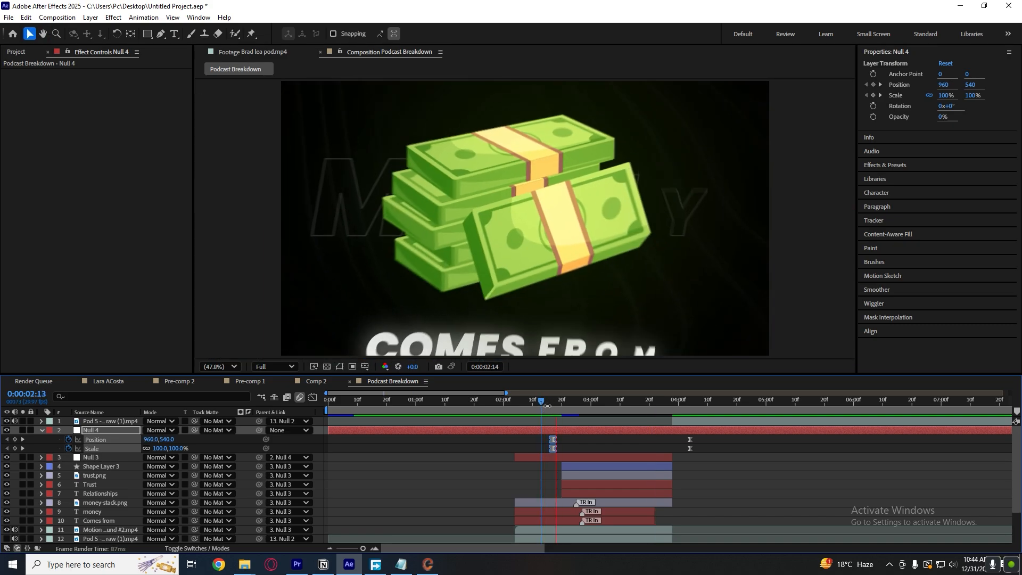
key("space")
key("space")
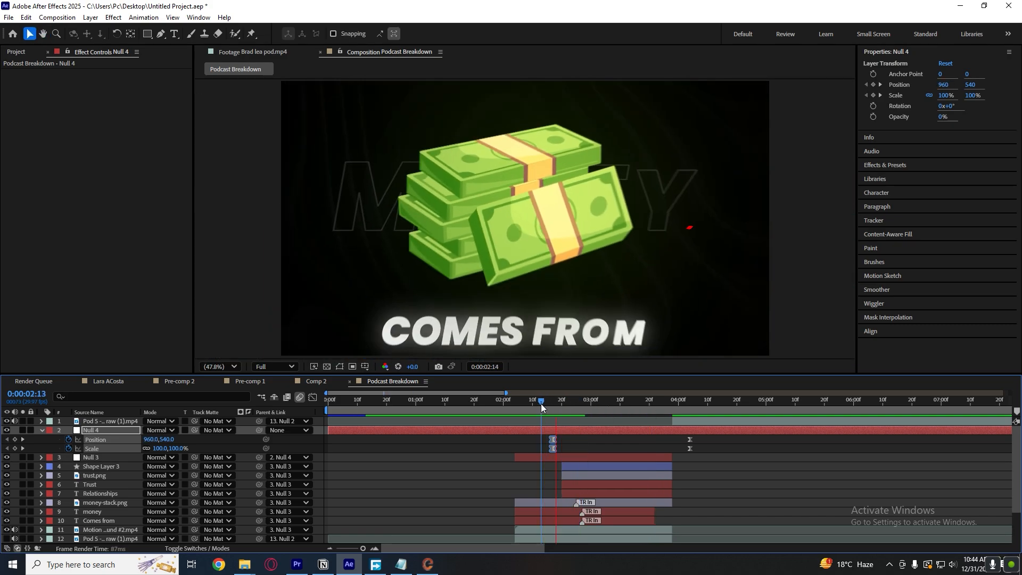
key("space")
mouse_move(543, 403)
left_mouse_down()
mouse_move(580, 403)
mouse_move(524, 405)
left_mouse_up()
key("space")
key("space")
key("space")
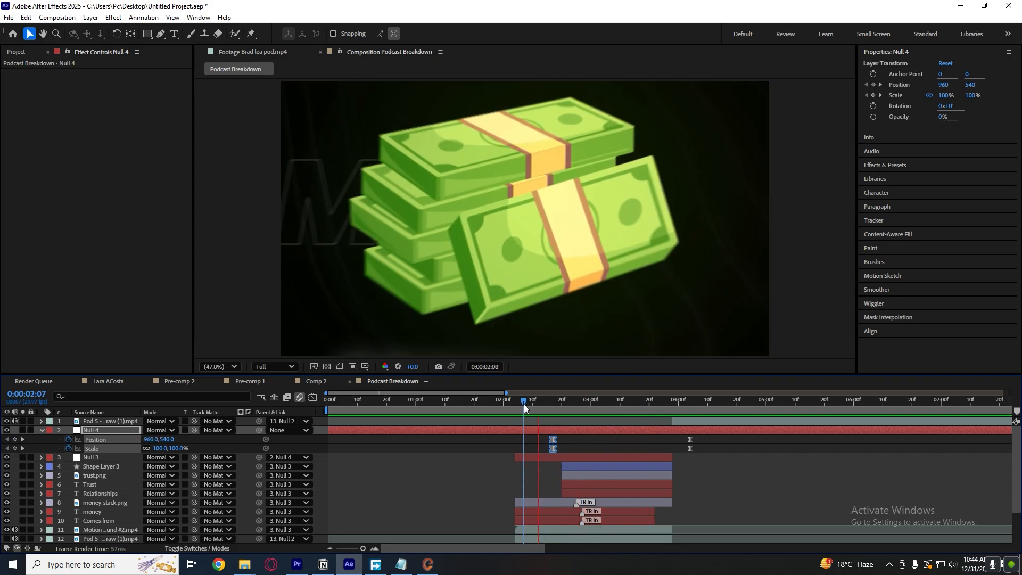
Collapse Null 4's properties, split the layer at 0:00:02:04 and delete the portion before the money scene.
left_click(711, 442)
key("u")
key("u")
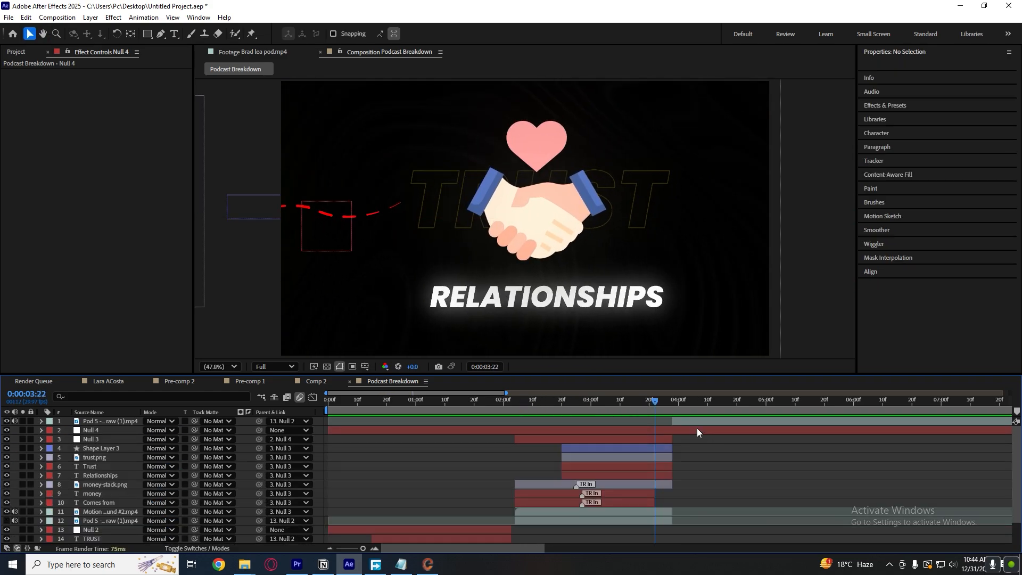
left_click_drag(657, 401, 515, 423)
left_click(519, 427)
key("ctrl+shift+d")
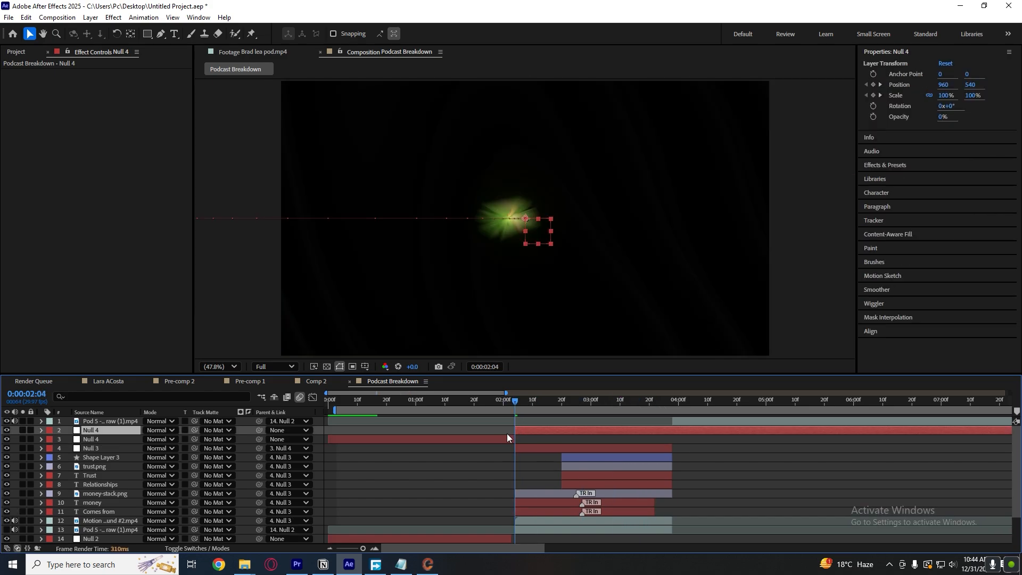
left_click(505, 438)
key("Delete")
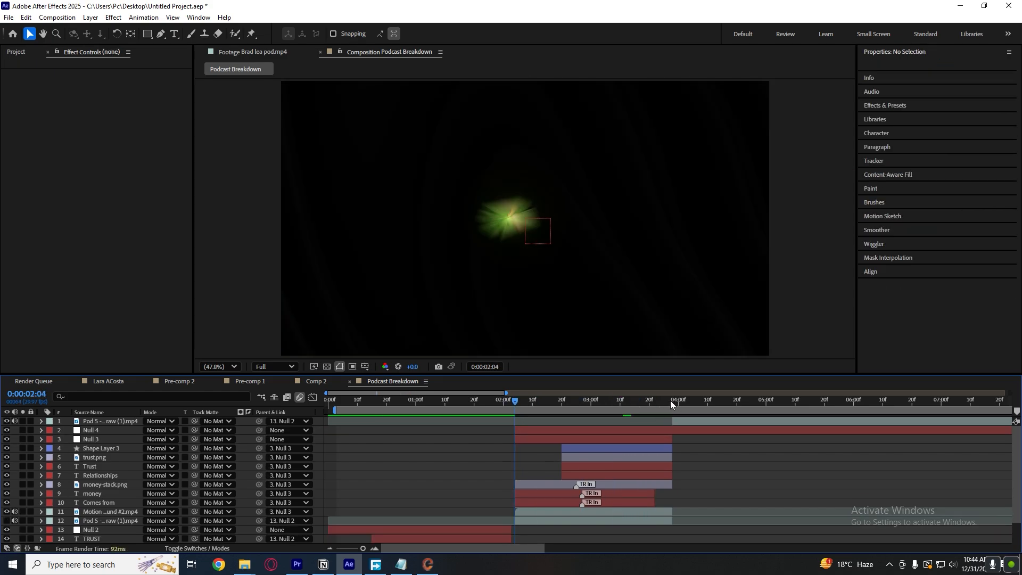
Split Null 4 at 0:00:03:28 and delete the portion after the scene ends.
left_click(673, 402)
left_click(681, 430)
key("ctrl+shift+d")
key("Delete")
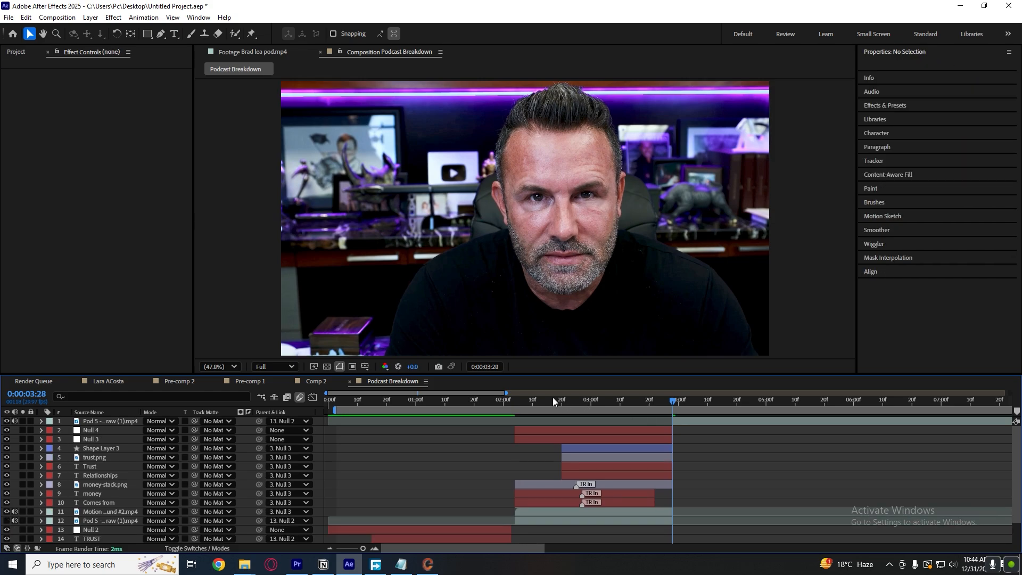
Play back the money and trust scene from 0:00:02:06 and 0:00:02:05 to check the motion after trimming Null 4.
left_click(519, 402)
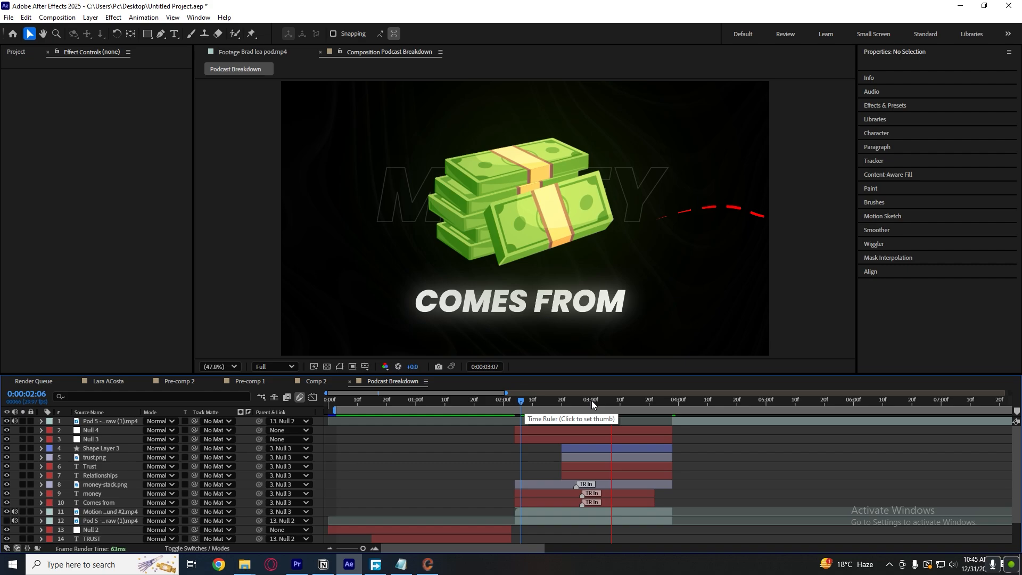
key("space")
left_click(517, 403)
key("space")
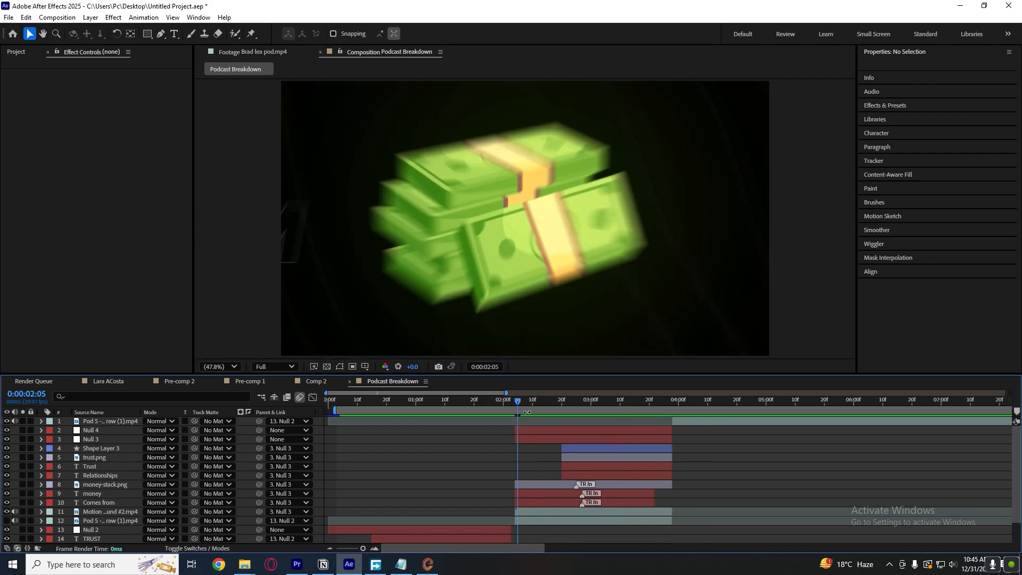
key("space")
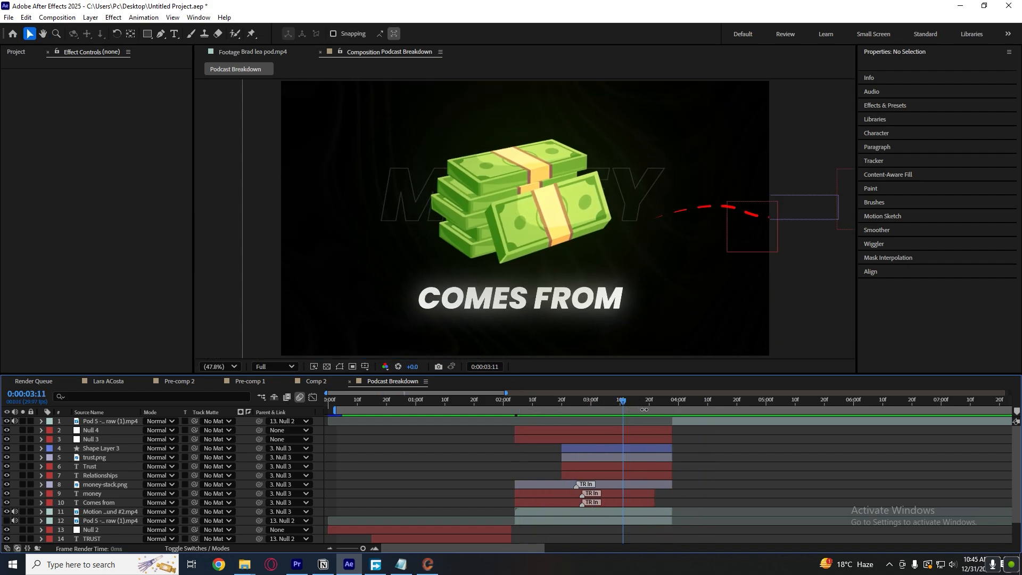
Undo the trimming of Null 4 after the scene ends and play back the money and trust scene.
key("ctrl+z")
key("ctrl+z")
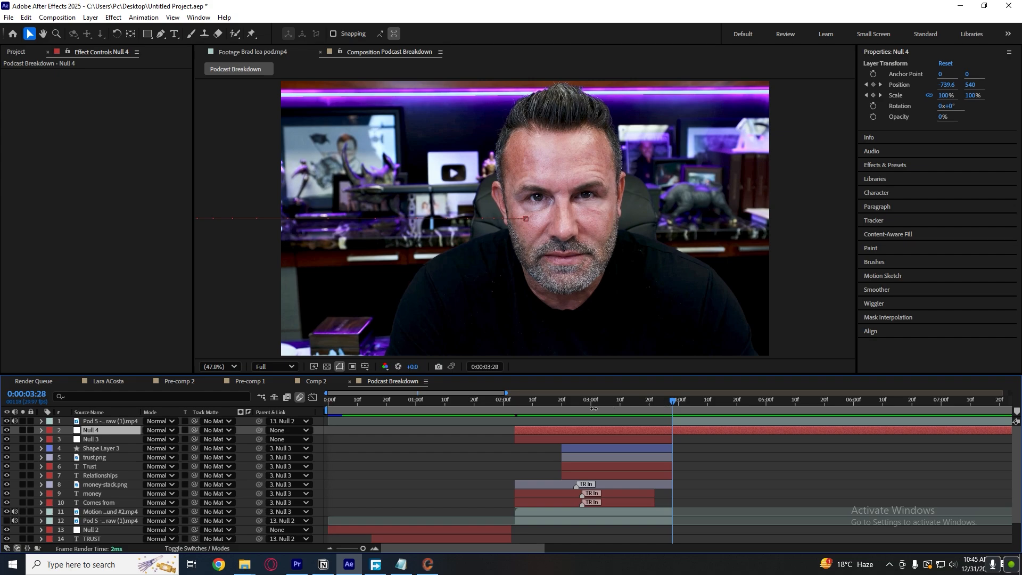
key("space")
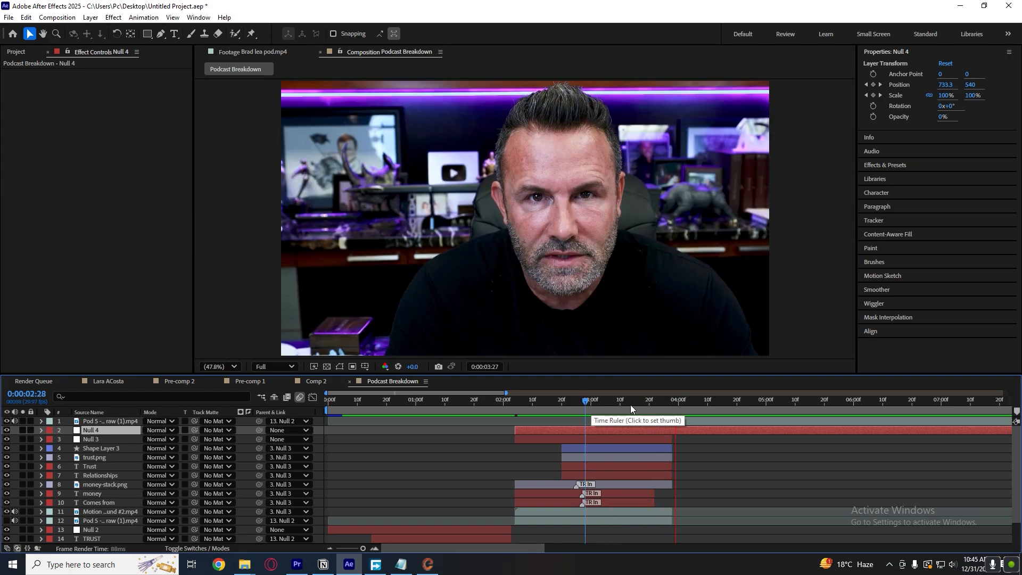
Try using Null 4 as Null 3's track matte and preview the scene from 0:00:02:12.
key("u")
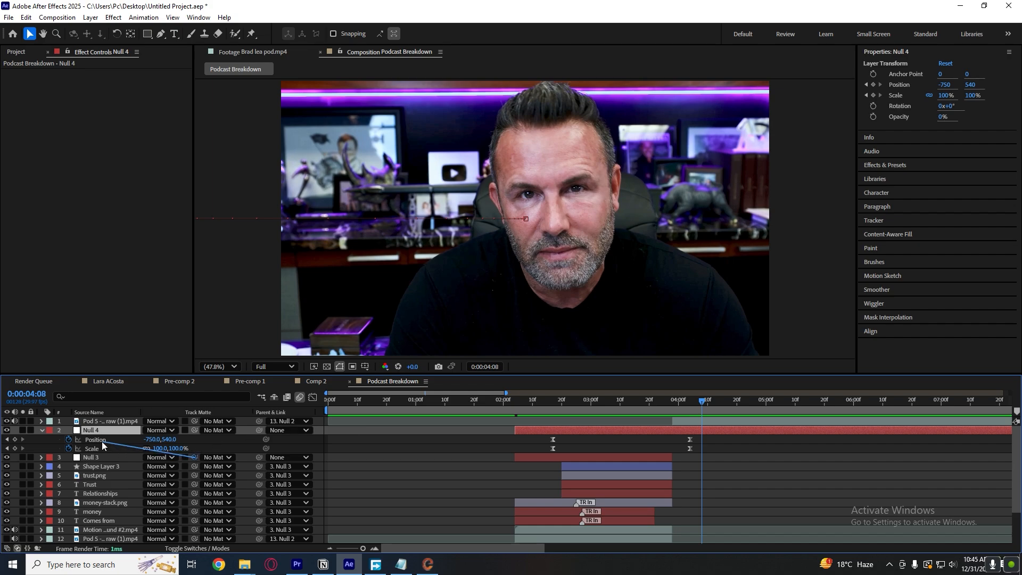
left_click_drag(96, 432, 96, 432)
left_click(452, 442)
key("u")
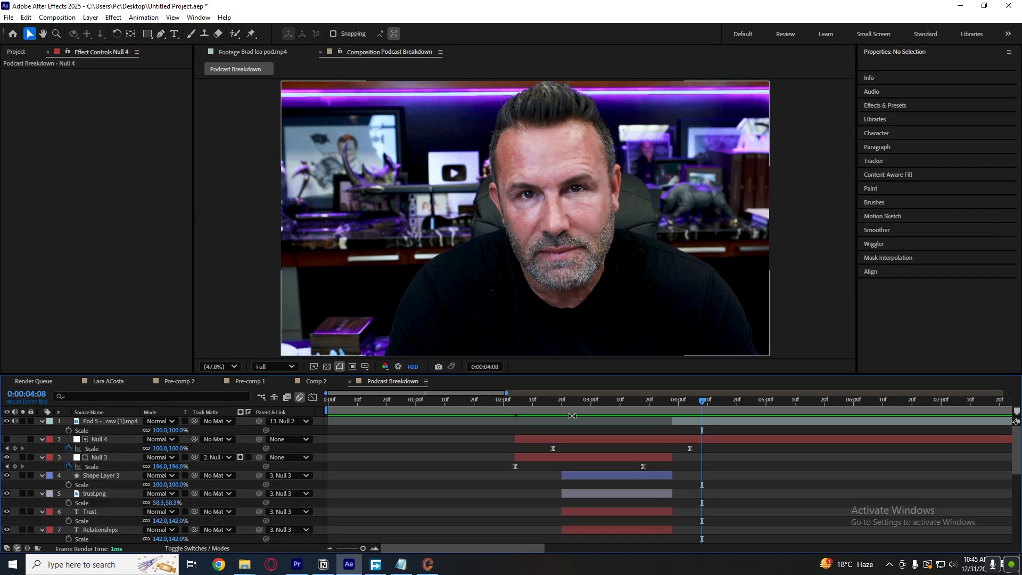
key("u")
left_click(539, 403)
key("space")
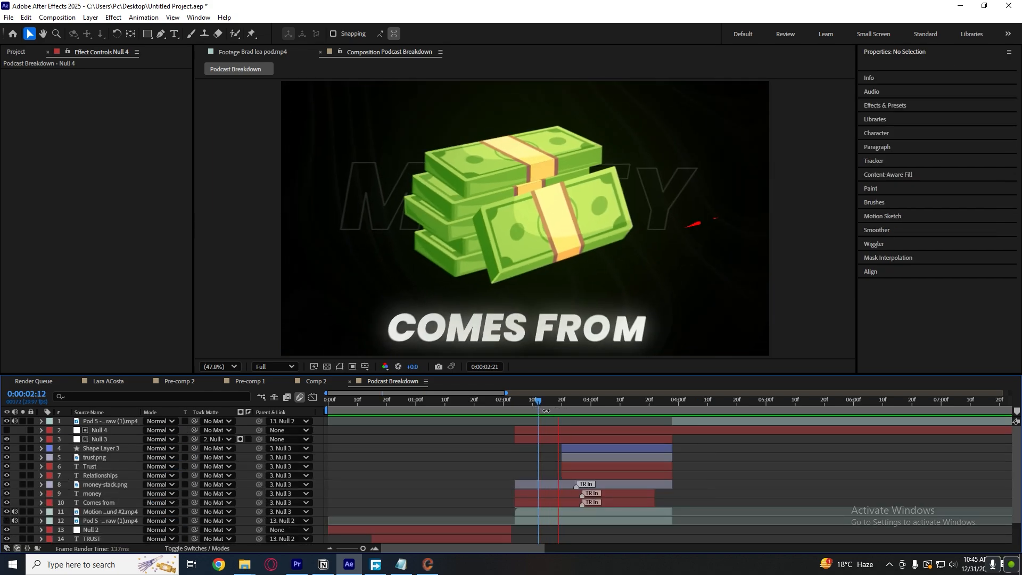
left_click(600, 431)
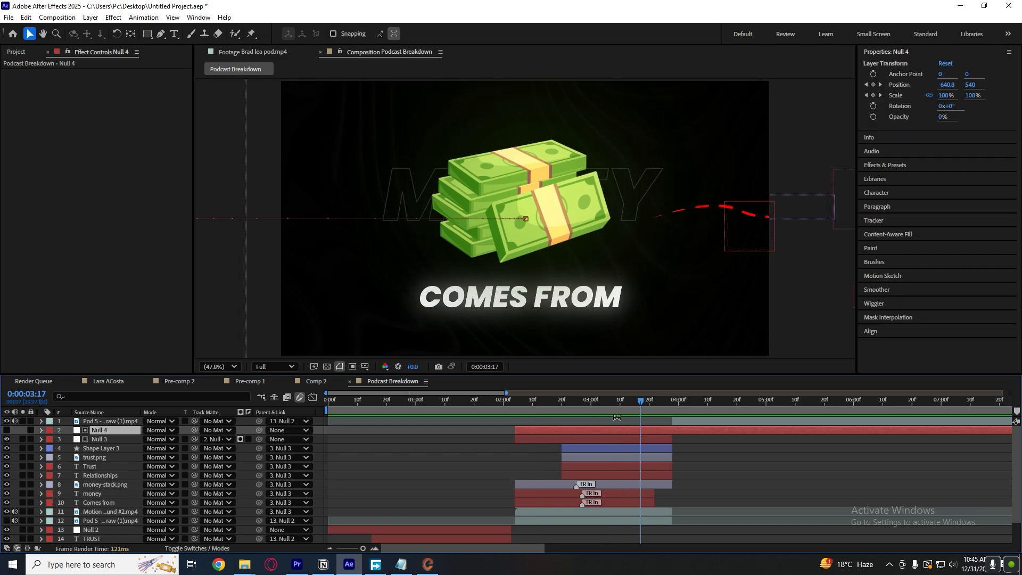
key("space")
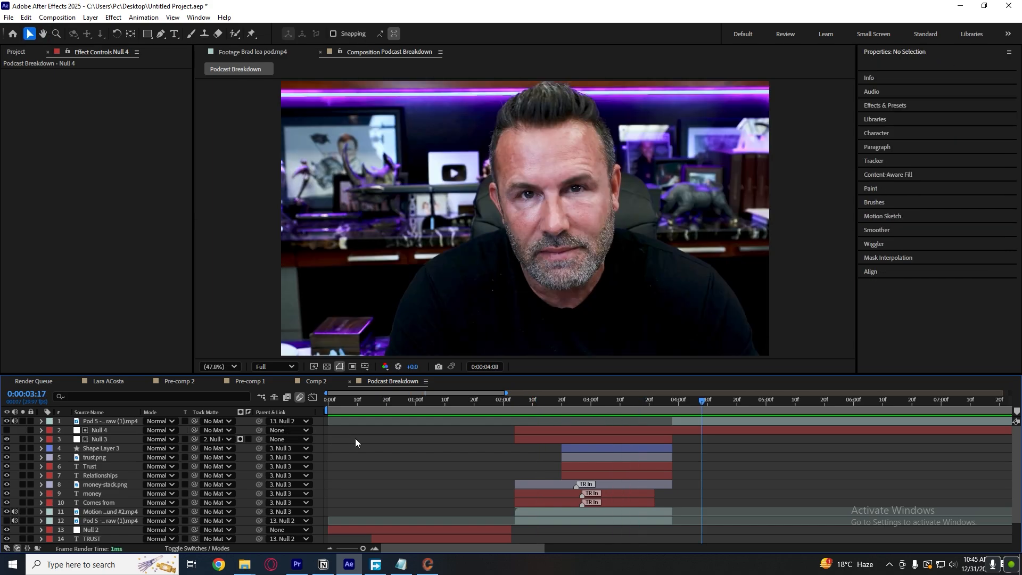
Undo the track matte change and the deletion of Null 4's portion before 0:00:02:04, and play back the scene.
key("space")
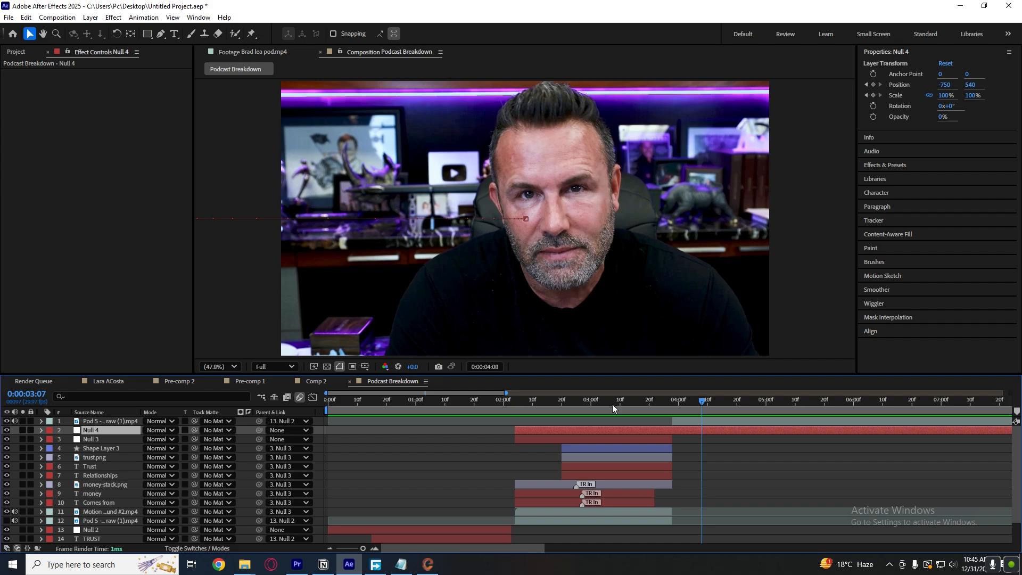
key("space")
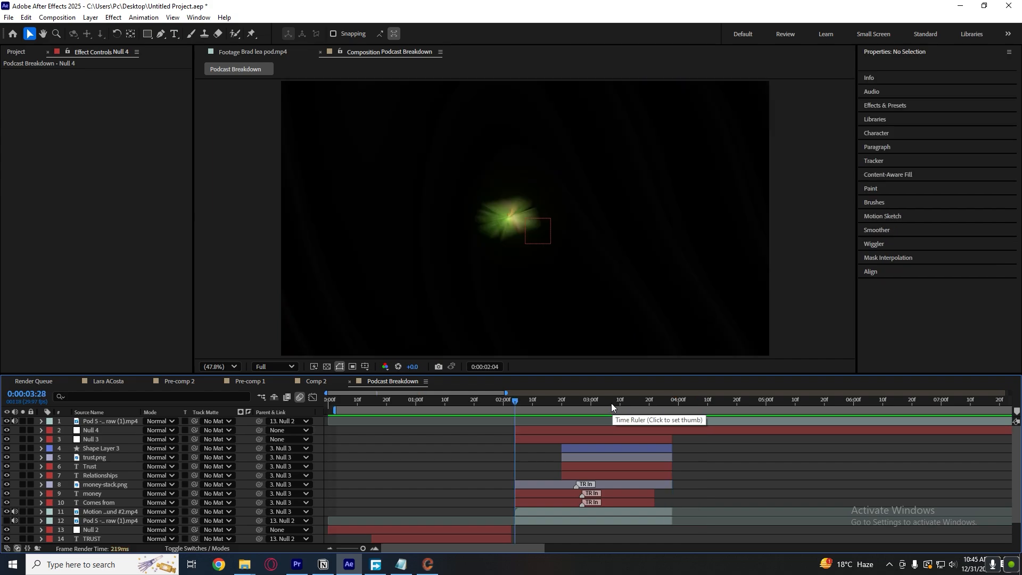
key("space")
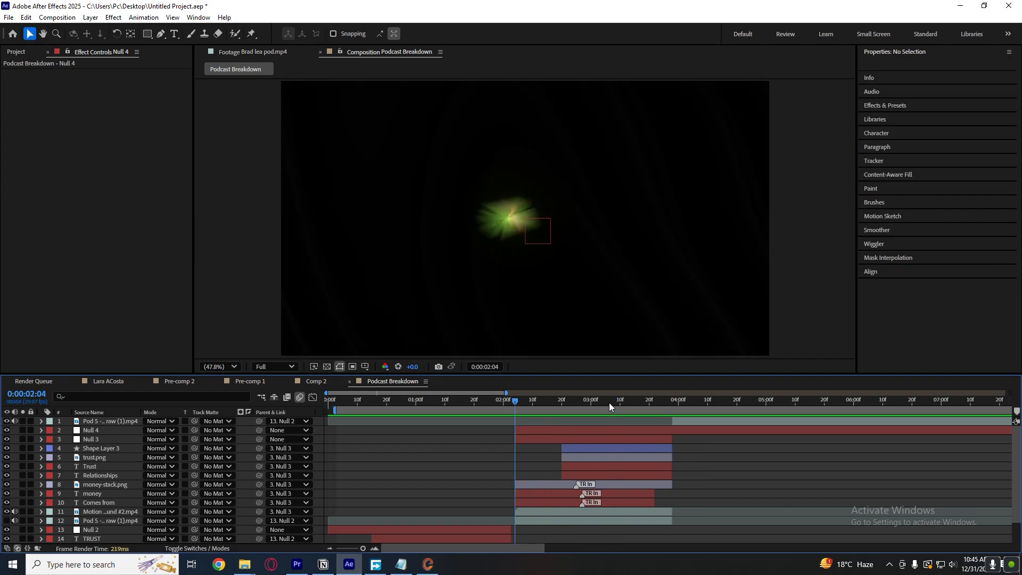
key("ctrl+z")
key("space")
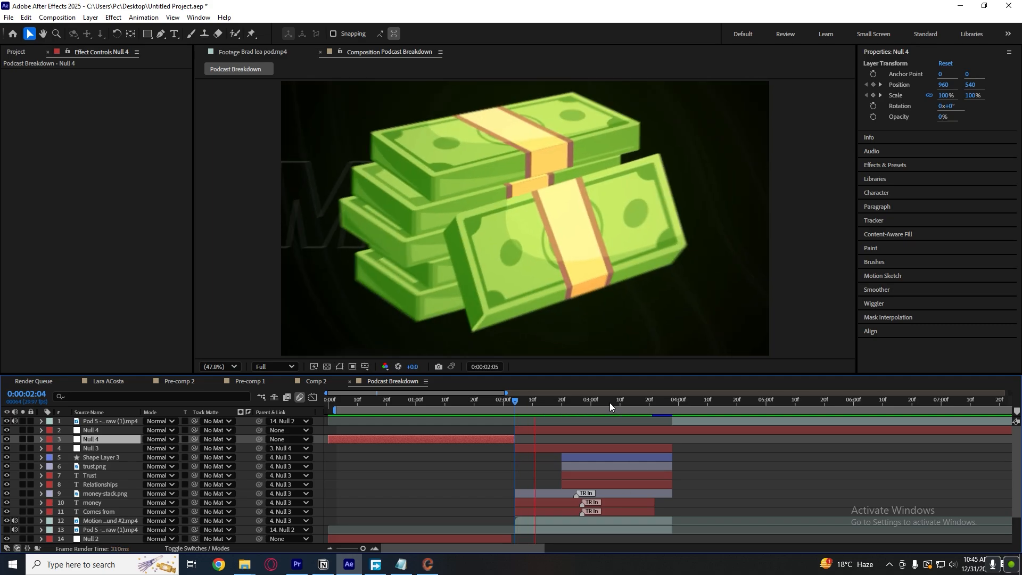
key("space")
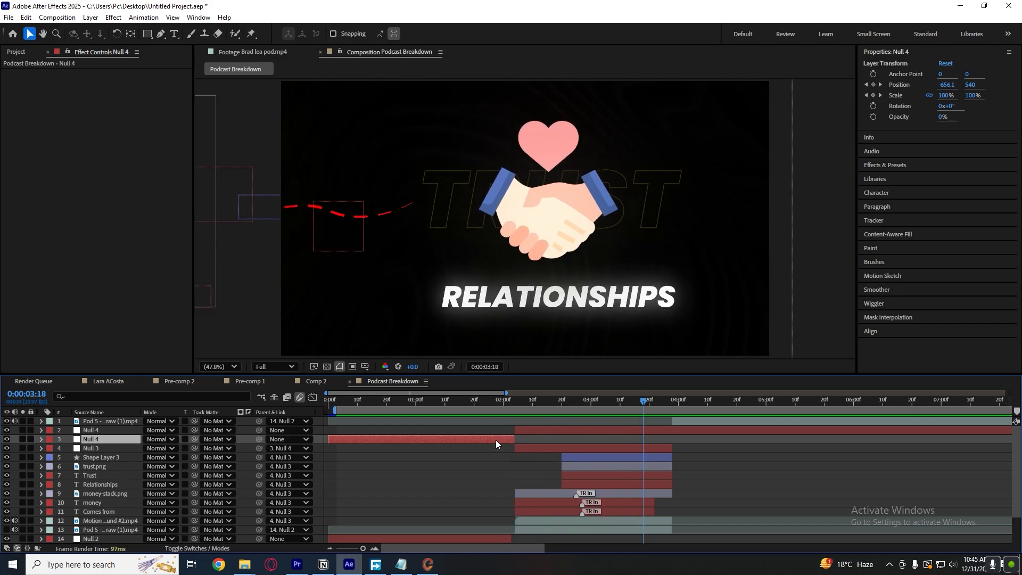
Try deleting Null 4's portion before 0:00:02:04 again and scrub the start of the money scene.
key("Delete")
left_click(538, 403)
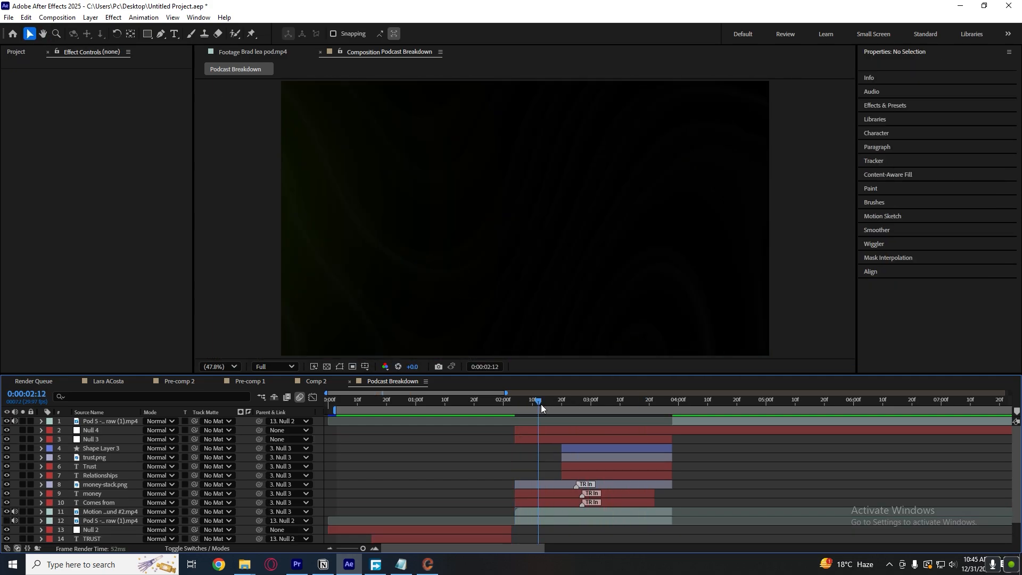
left_click_drag(532, 402, 525, 402)
Undo the deletion and the split of Null 4 at 0:00:02:04, and play back the scene from 0:00:02:01.
key("ctrl+z")
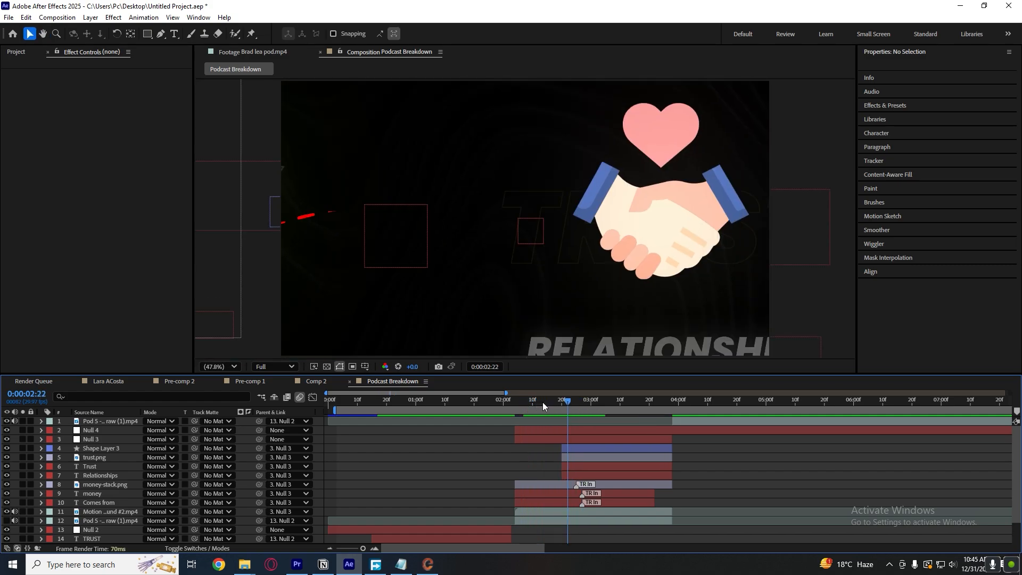
key("ctrl+z")
left_click(505, 401)
key("space")
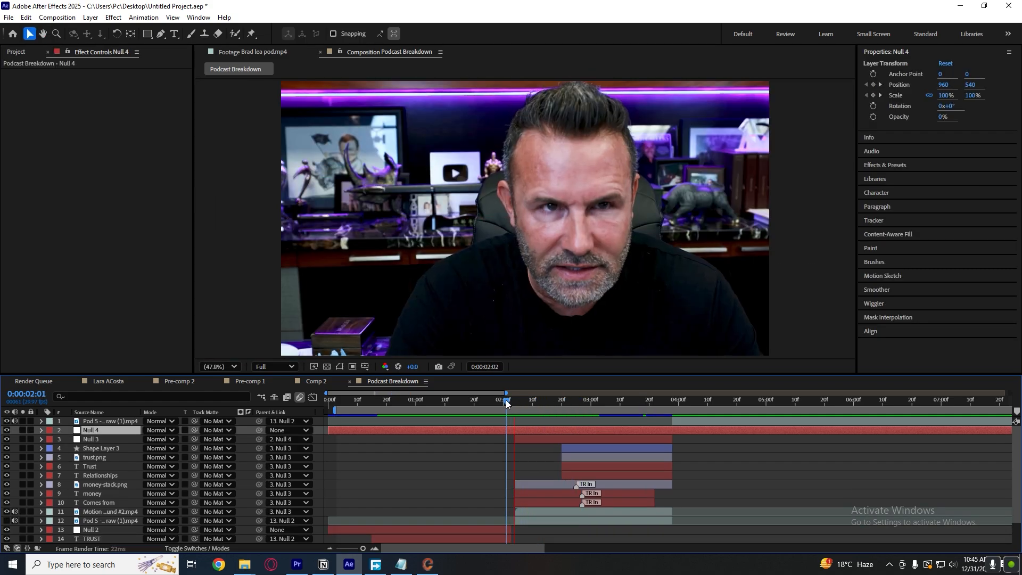
left_click(707, 452)
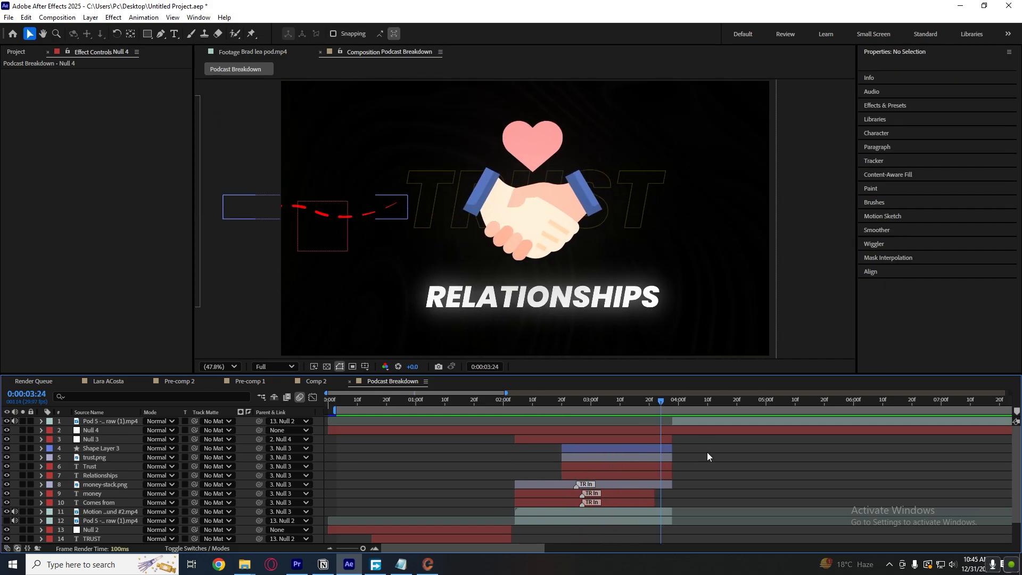
Compare the trust scene at 0:00:03:08 with the reference footage and return to the composition at 0:00:03:12.
mouse_move(621, 402)
left_mouse_down()
mouse_move(521, 401)
mouse_move(614, 401)
left_mouse_up()
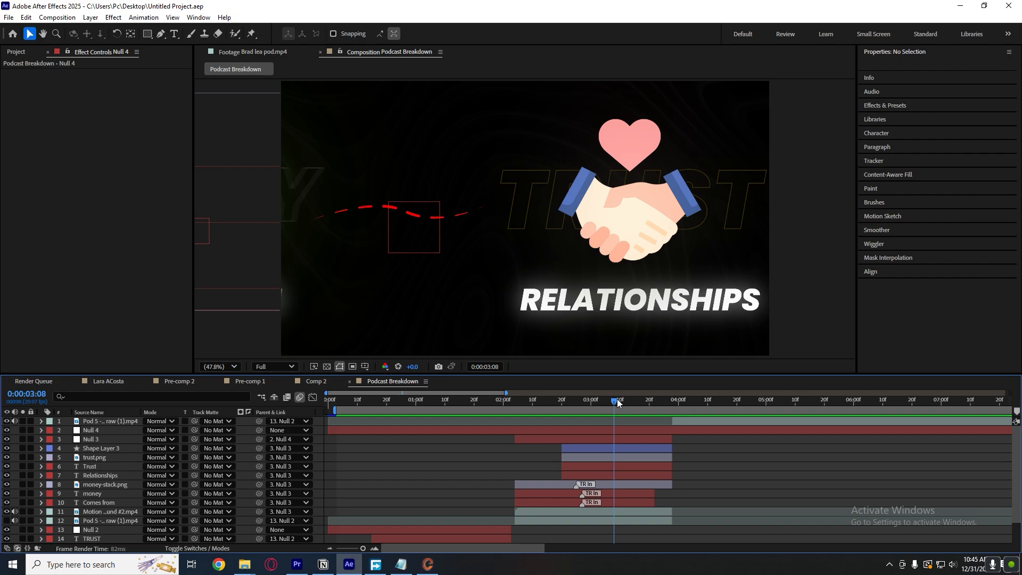
left_click(272, 51)
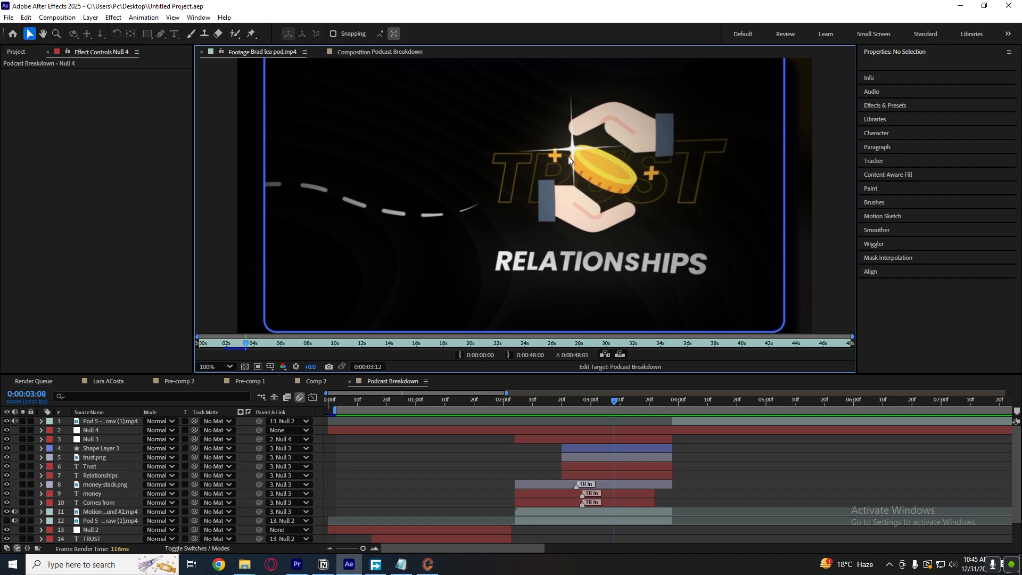
left_click_drag(619, 405, 627, 401)
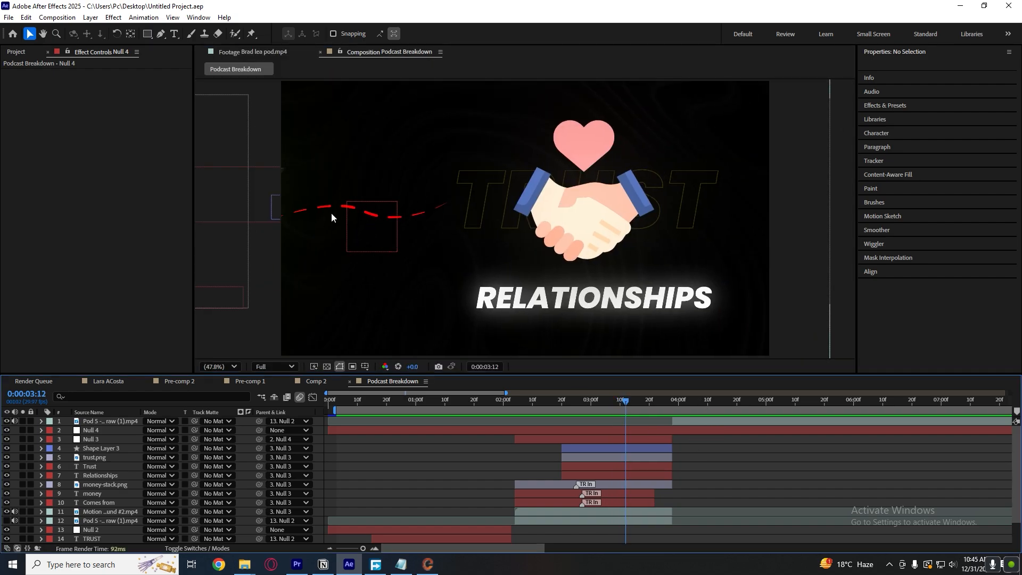
Open Animation Composer 3 and browse its Starter Presets and Starter Precomps for a sparkle element.
left_click(198, 17)
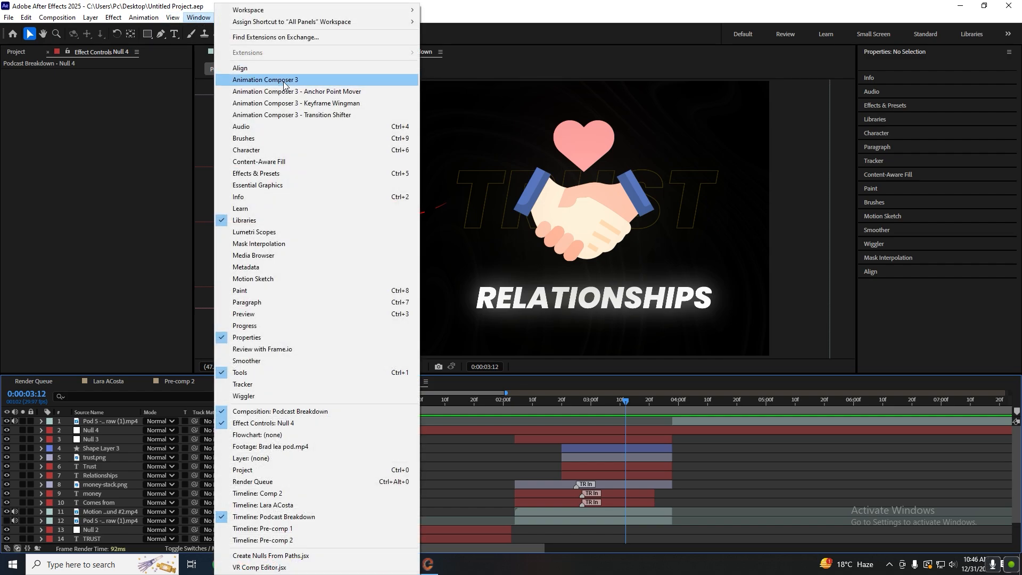
left_click(298, 75)
left_click(75, 136)
left_click(71, 138)
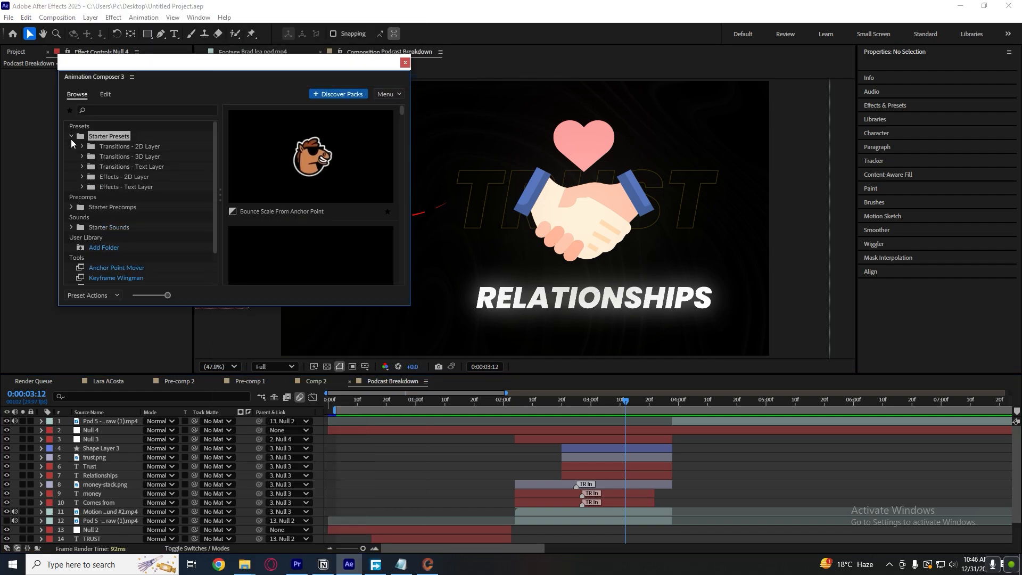
left_click(126, 176)
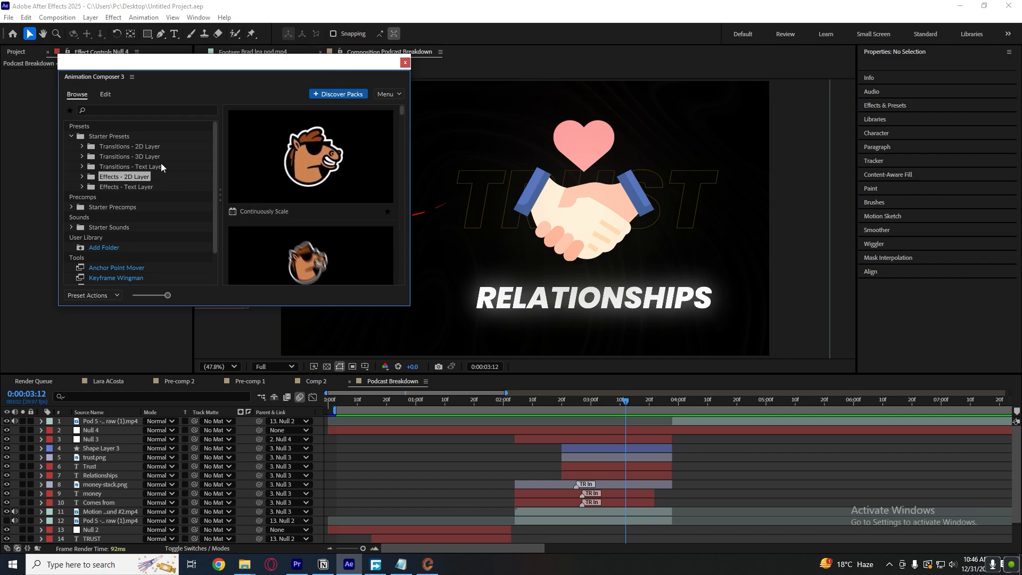
left_click(71, 207)
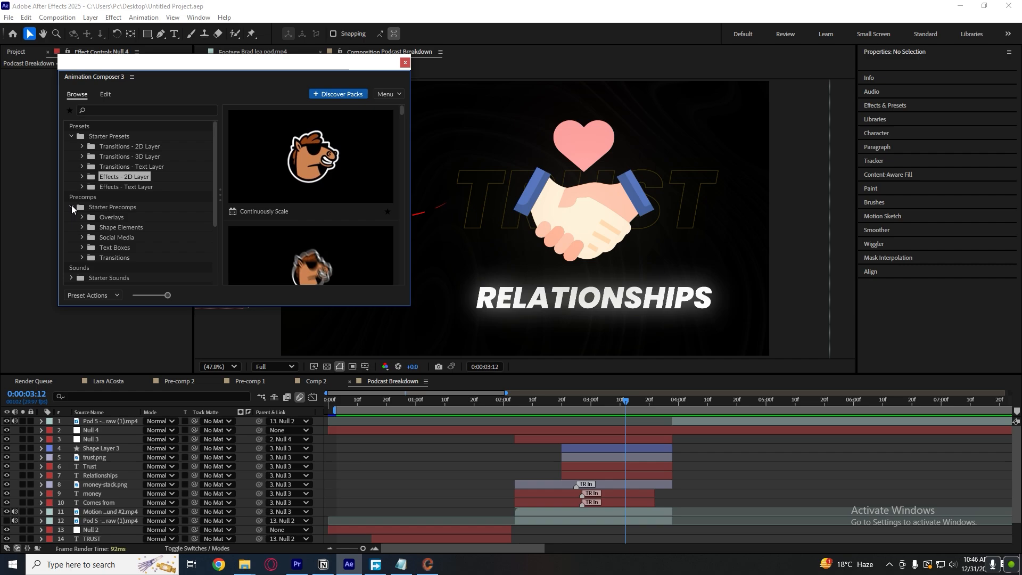
left_click(136, 258)
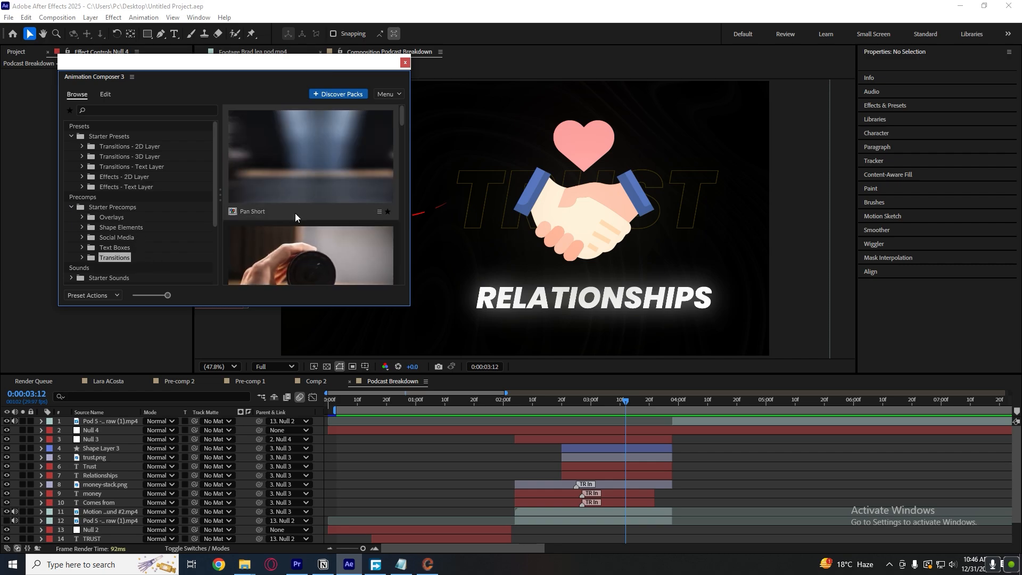
left_click(138, 215)
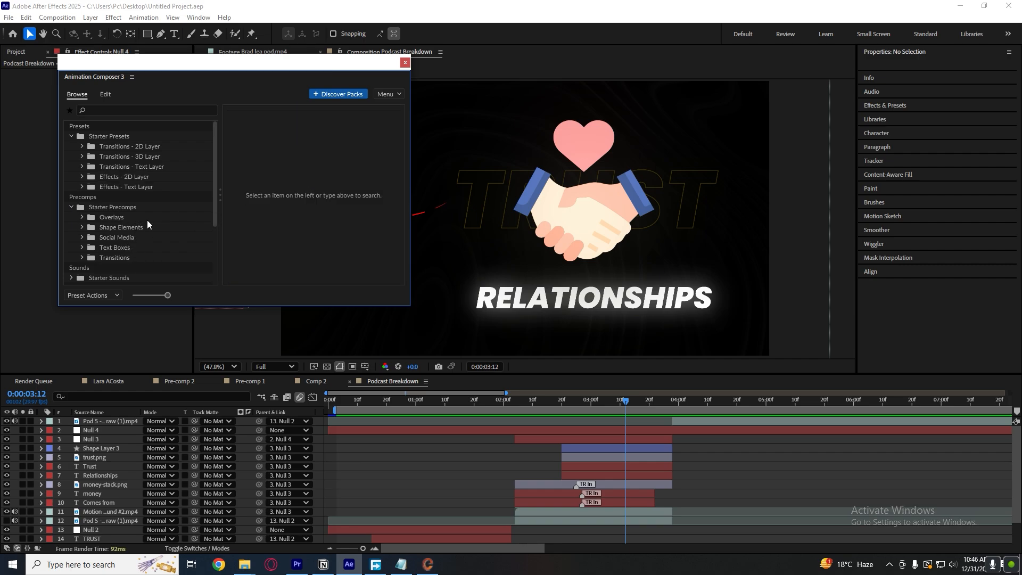
Add the Glitter precomp with sound from the Shape Elements starter precomps at 0:00:03:12.
left_click(140, 226)
scroll(331, 224, "down", 1)
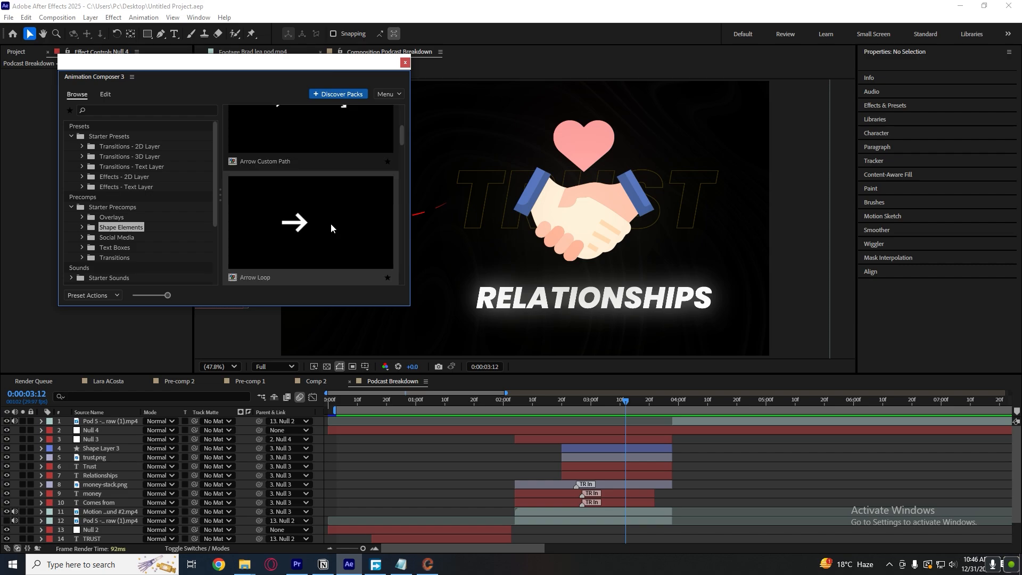
scroll(330, 224, "down", 4)
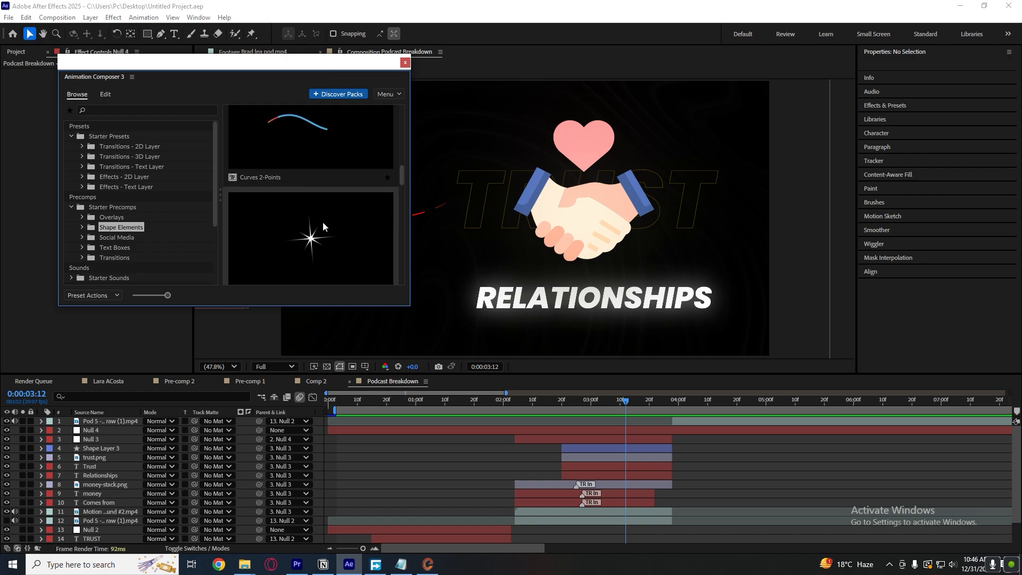
left_click(314, 243)
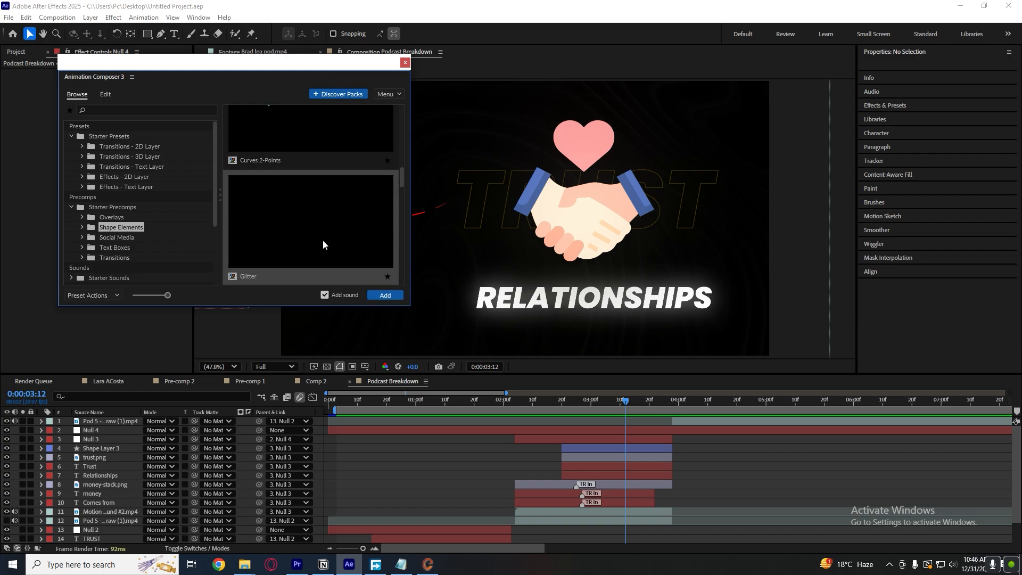
left_click(385, 296)
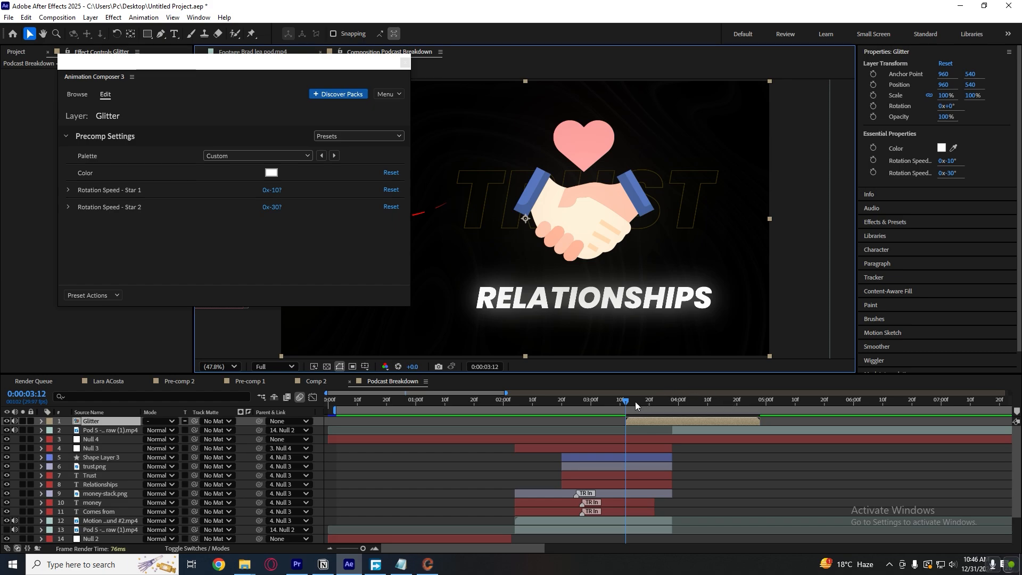
Shift the Glitter layer to start at about 0:00:03:03 and shrink it to about 53% over the handshake's left cuff at 907.7, 349.5.
left_click(636, 404)
left_click_drag(654, 421, 627, 421)
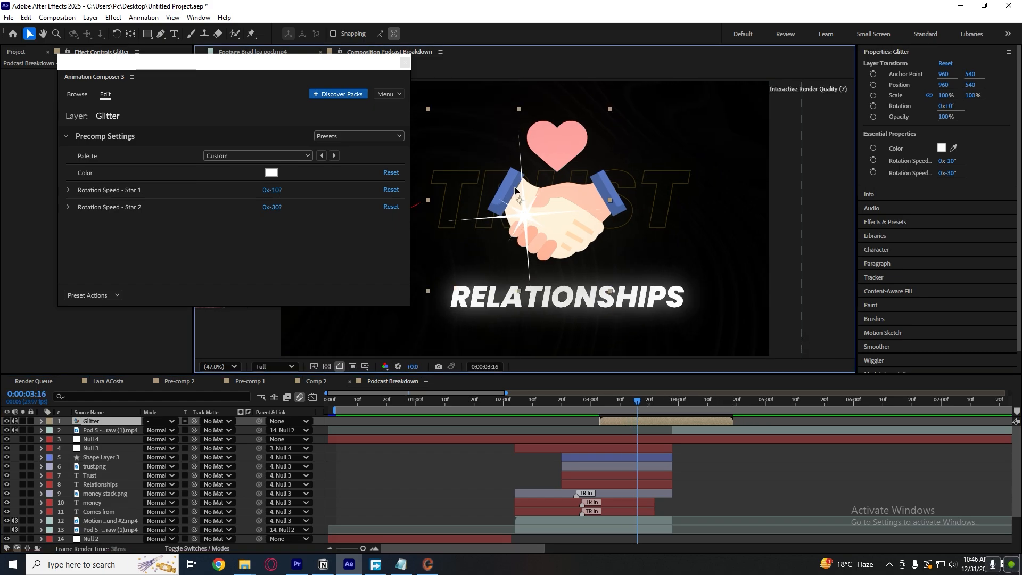
left_click_drag(514, 189, 498, 138)
left_click_drag(601, 261, 557, 217)
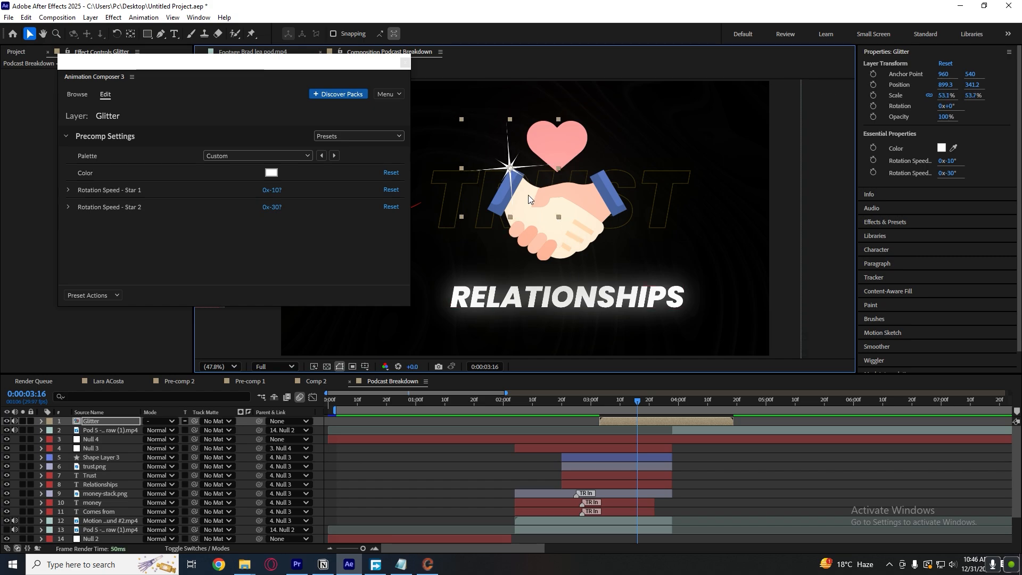
left_click_drag(508, 166, 511, 169)
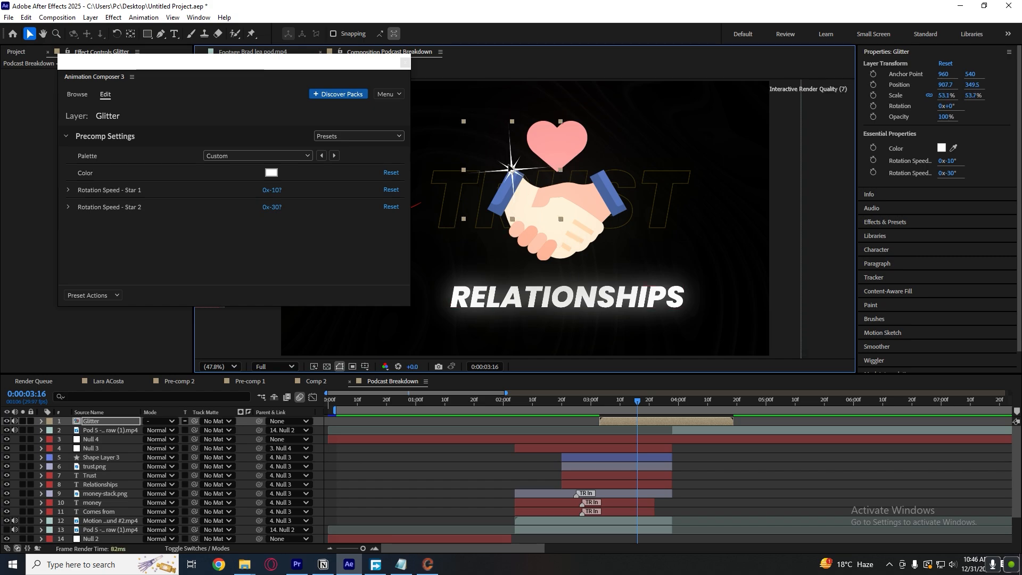
left_click(405, 62)
left_click(739, 488)
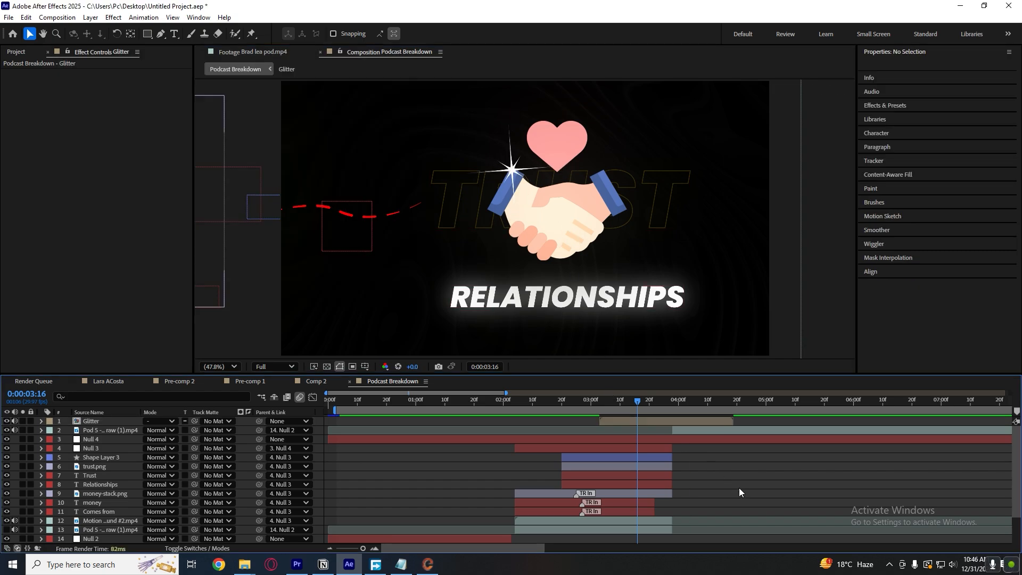
Copy the Glow effect from the money-stack.png layer to the Glitter layer and set its Glow Radius to 63.
left_click(646, 421)
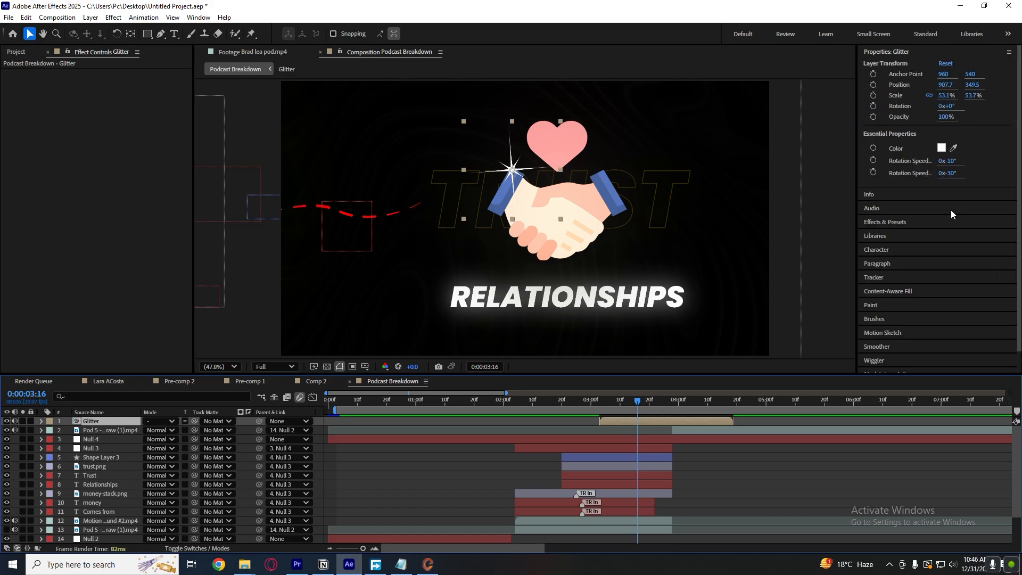
left_click(594, 491)
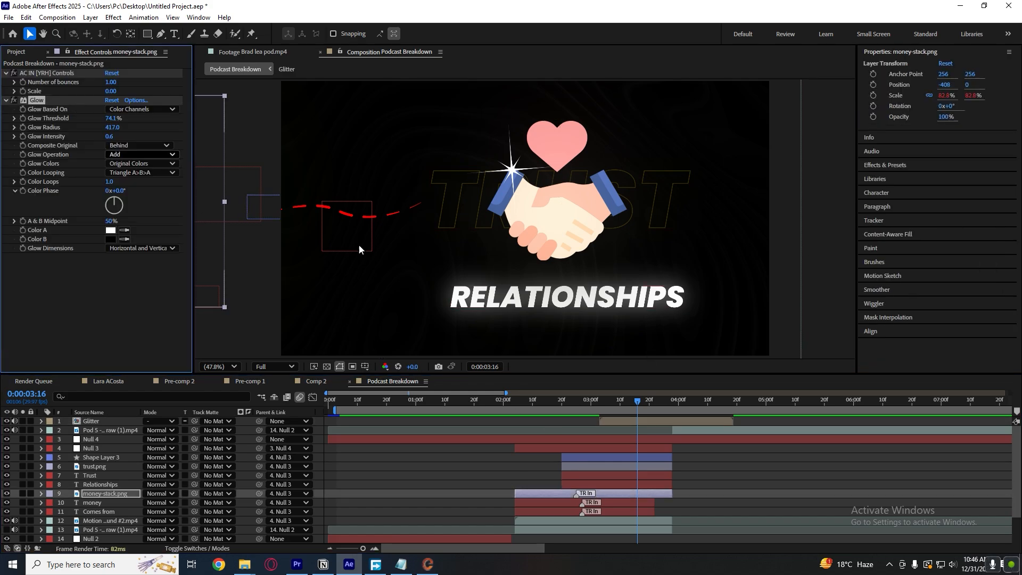
left_click(621, 421)
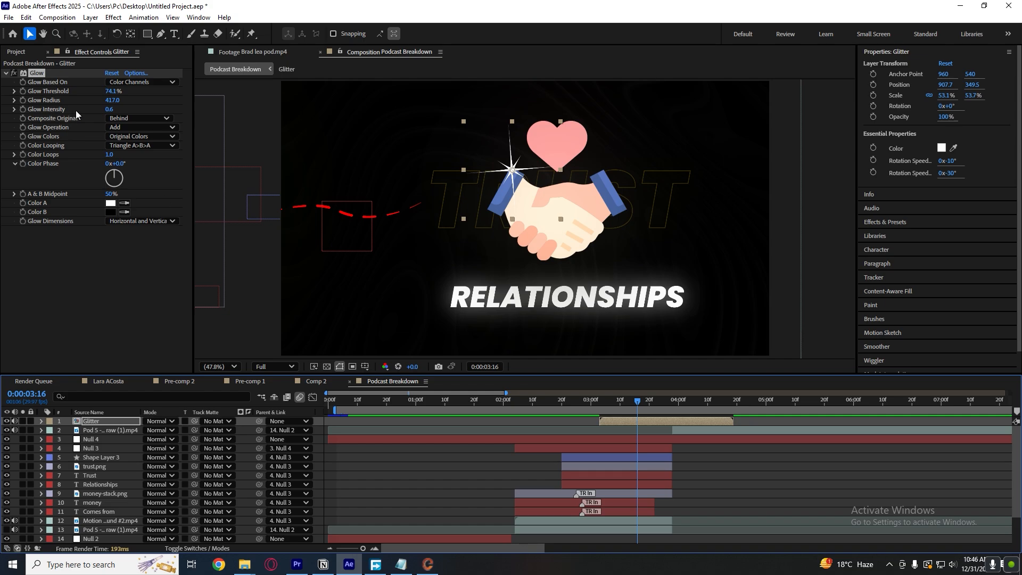
left_click_drag(112, 100, 48, 108)
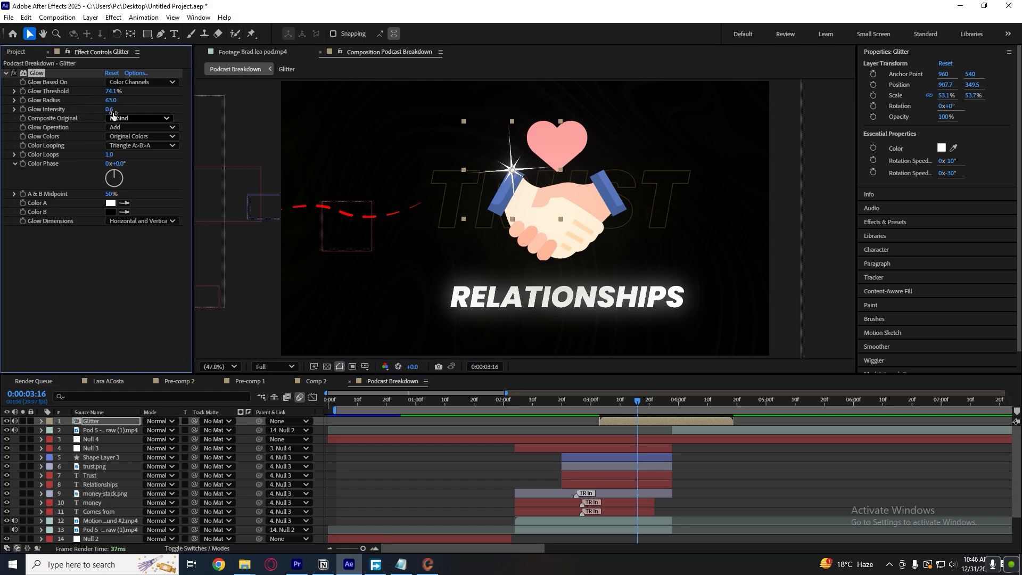
left_click(164, 303)
left_click(768, 453)
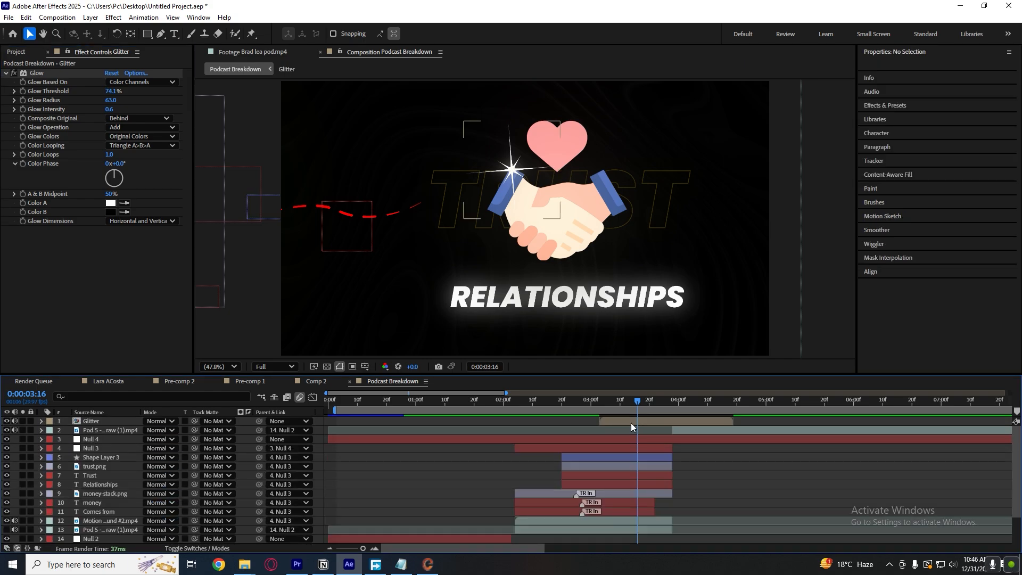
Check the glowing sparkle around 0:00:03:16 and move the Glitter layer between Shape Layer 3 and trust.png in the layer stack.
left_click(528, 405)
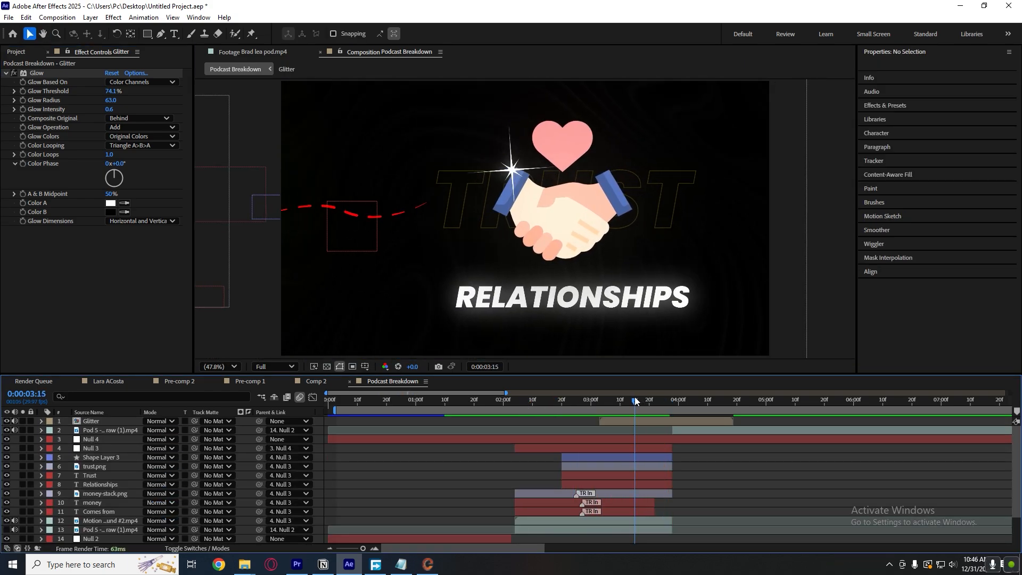
left_click(614, 405)
left_click_drag(589, 403, 636, 404)
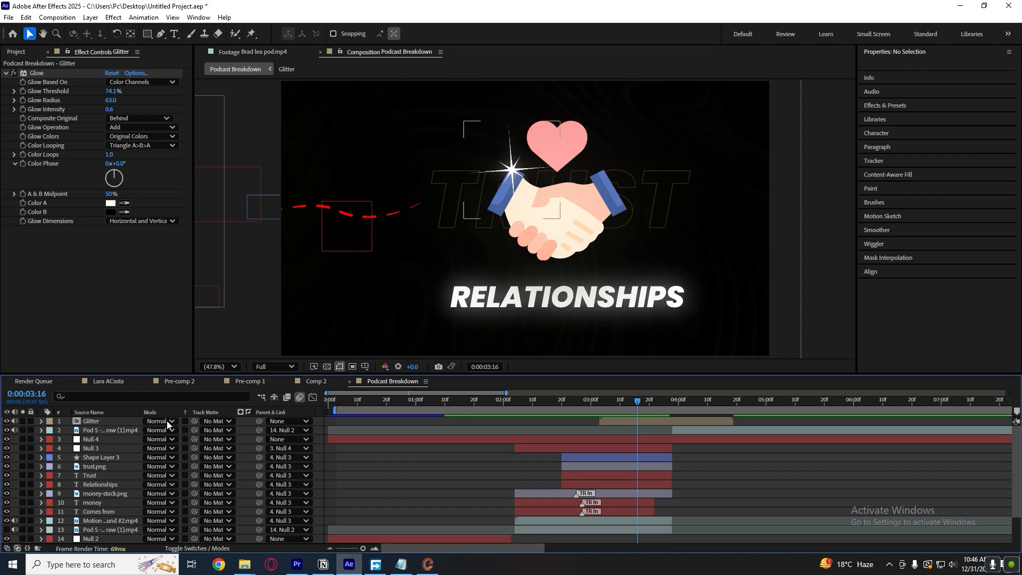
left_click_drag(123, 420, 120, 489)
left_click_drag(120, 495, 120, 455)
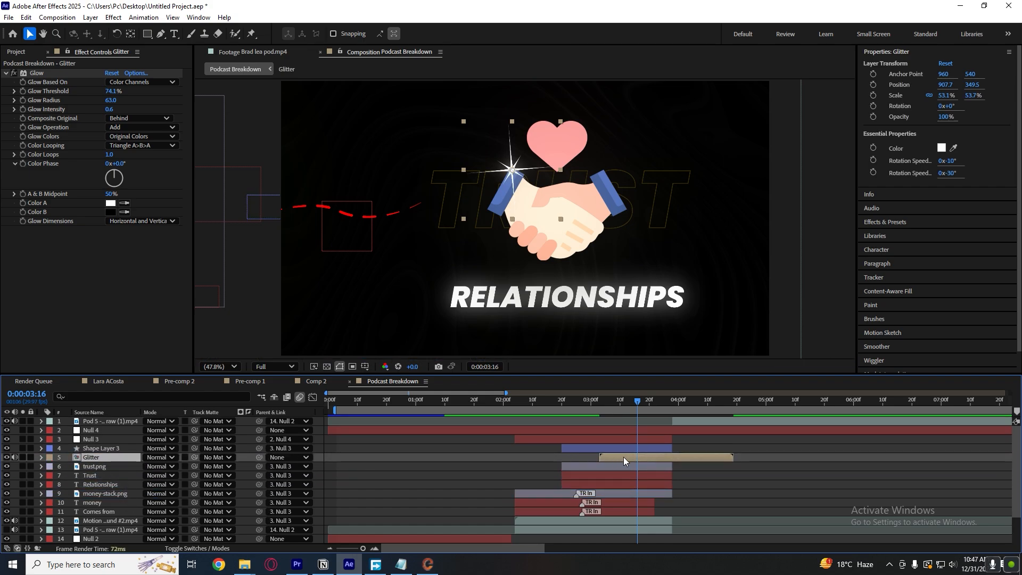
Try parenting the Glitter layer to Null 3 at 0:00:03:16 and again at 0:00:03:14, undoing each attempt.
left_click_drag(259, 457, 136, 441)
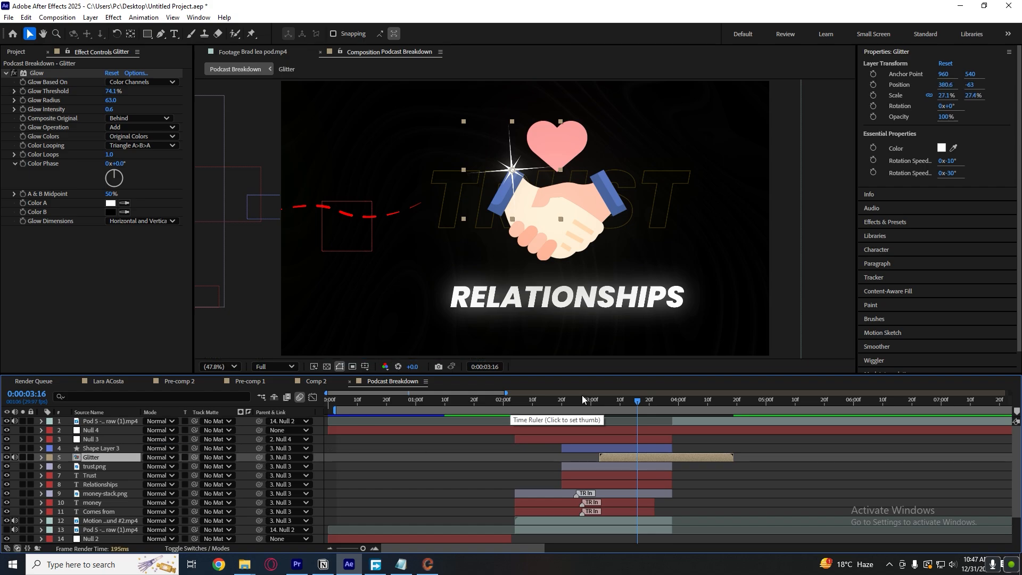
left_click_drag(638, 406, 664, 403)
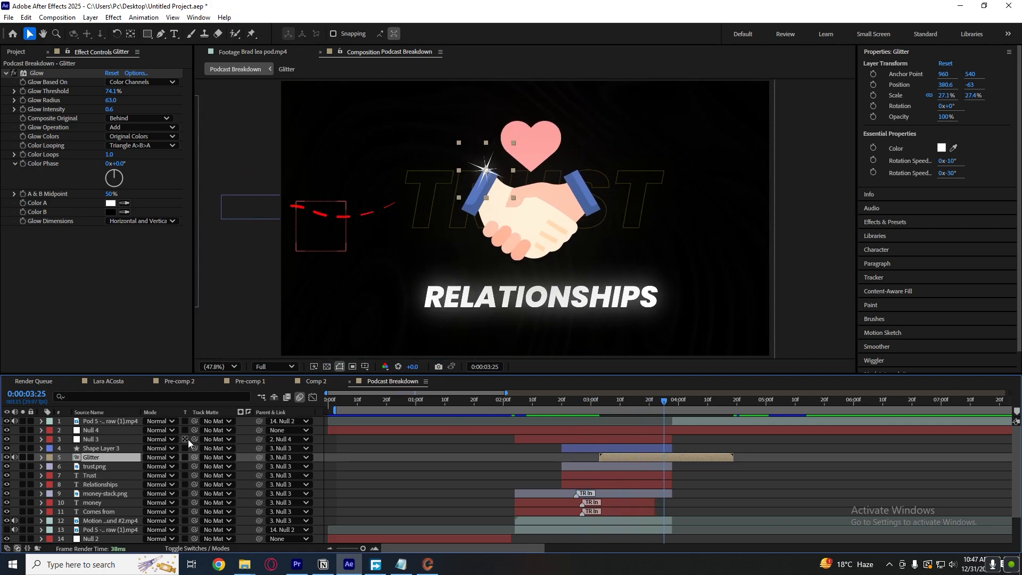
key("ctrl+z")
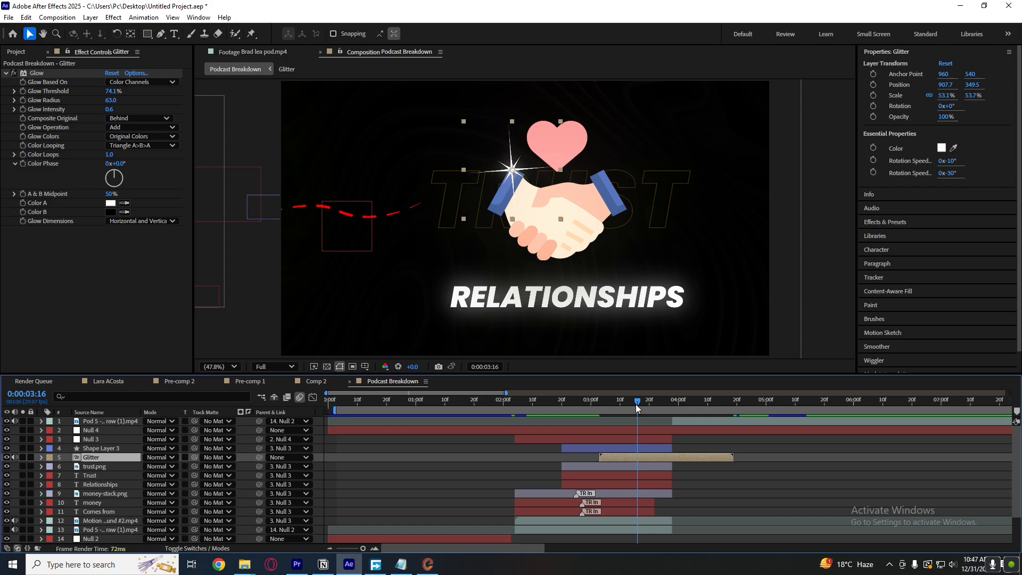
mouse_move(636, 404)
left_mouse_down()
mouse_move(583, 408)
mouse_move(630, 400)
left_mouse_up()
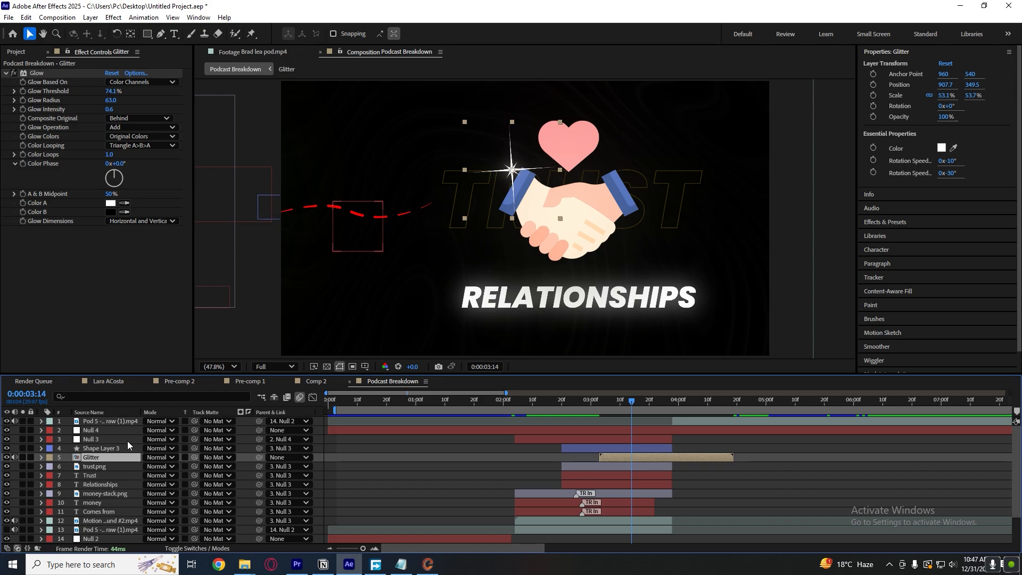
left_click_drag(259, 457, 103, 441)
mouse_move(628, 403)
left_mouse_down()
mouse_move(555, 407)
mouse_move(646, 399)
left_mouse_up()
key("ctrl+z")
Parent the Glitter layer to Null 3 at 0:00:03:16 and check its movement up to 0:00:03:23.
left_click(640, 402)
left_click_drag(640, 402, 637, 404)
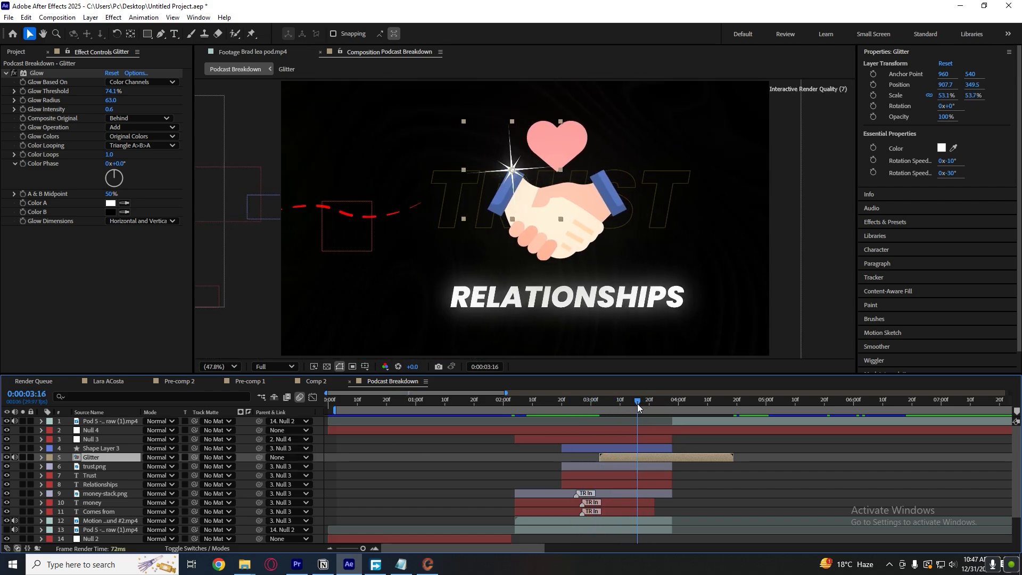
left_click_drag(259, 457, 101, 440)
mouse_move(638, 403)
left_mouse_down()
mouse_move(587, 404)
mouse_move(657, 403)
left_mouse_up()
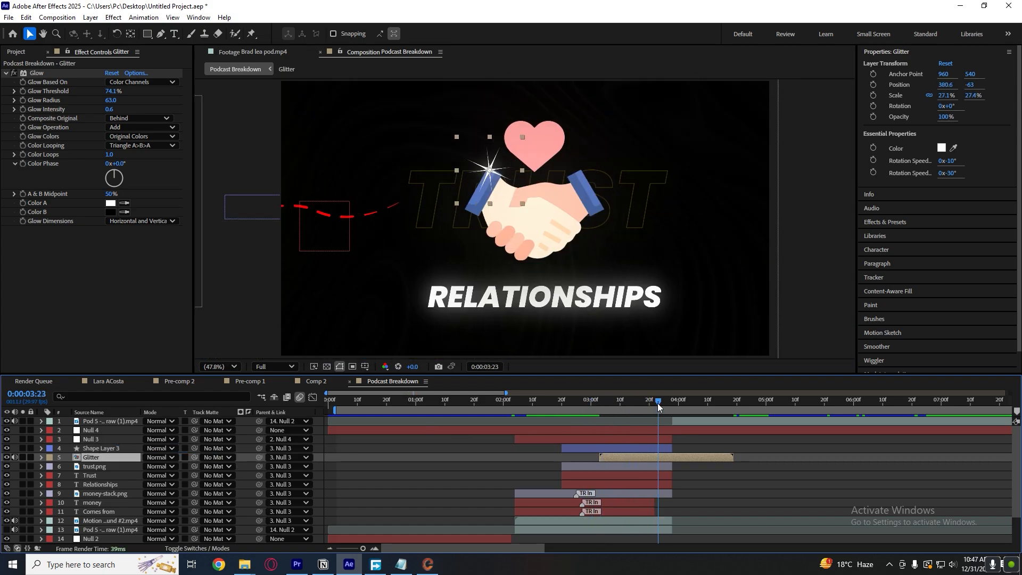